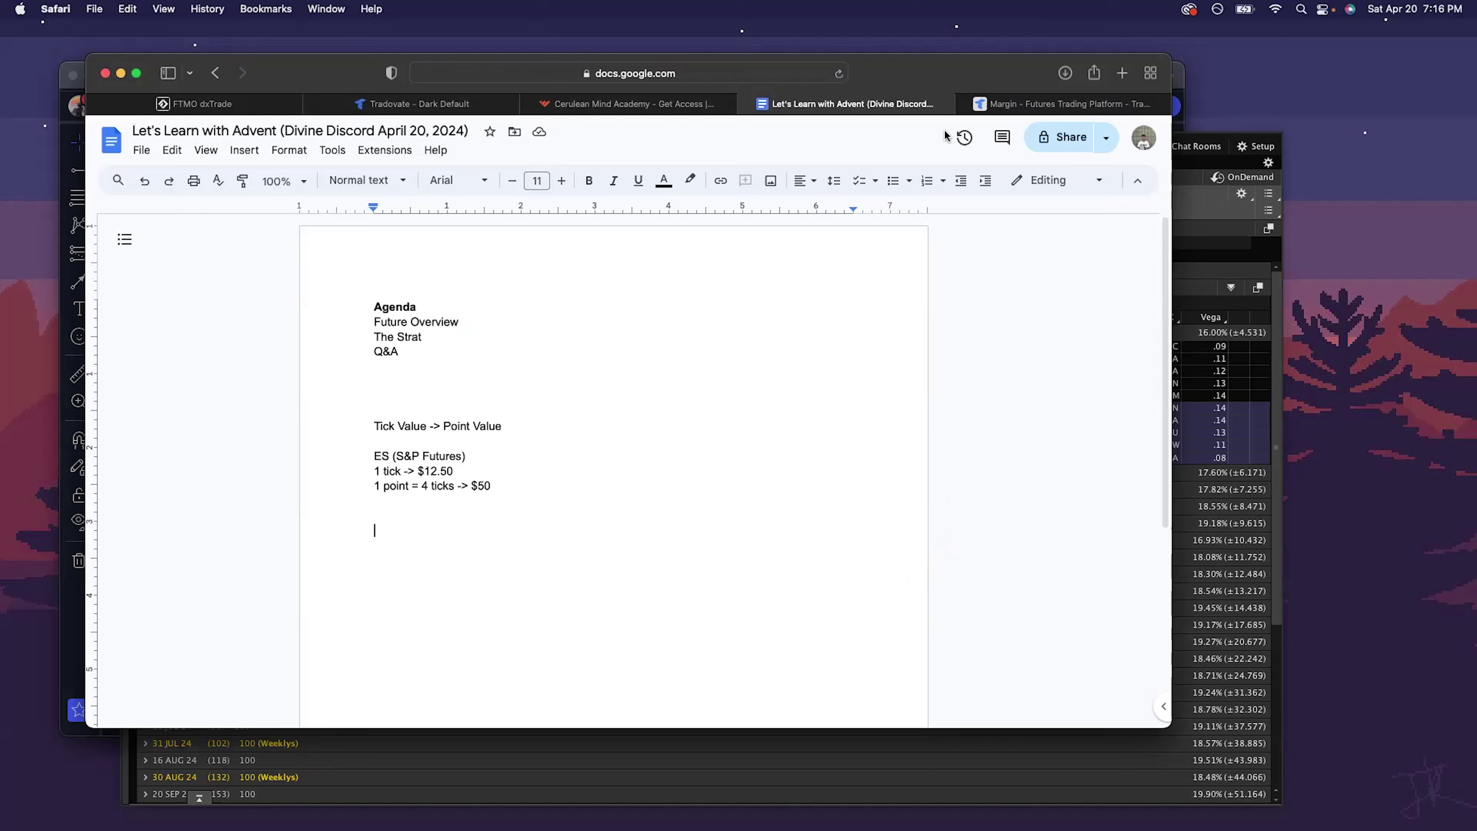
Step: Below the ES notes, add an MES heading with the line '1 tick -> $1.25'
{"action": "left_click", "coordinate": [1005, 106]}
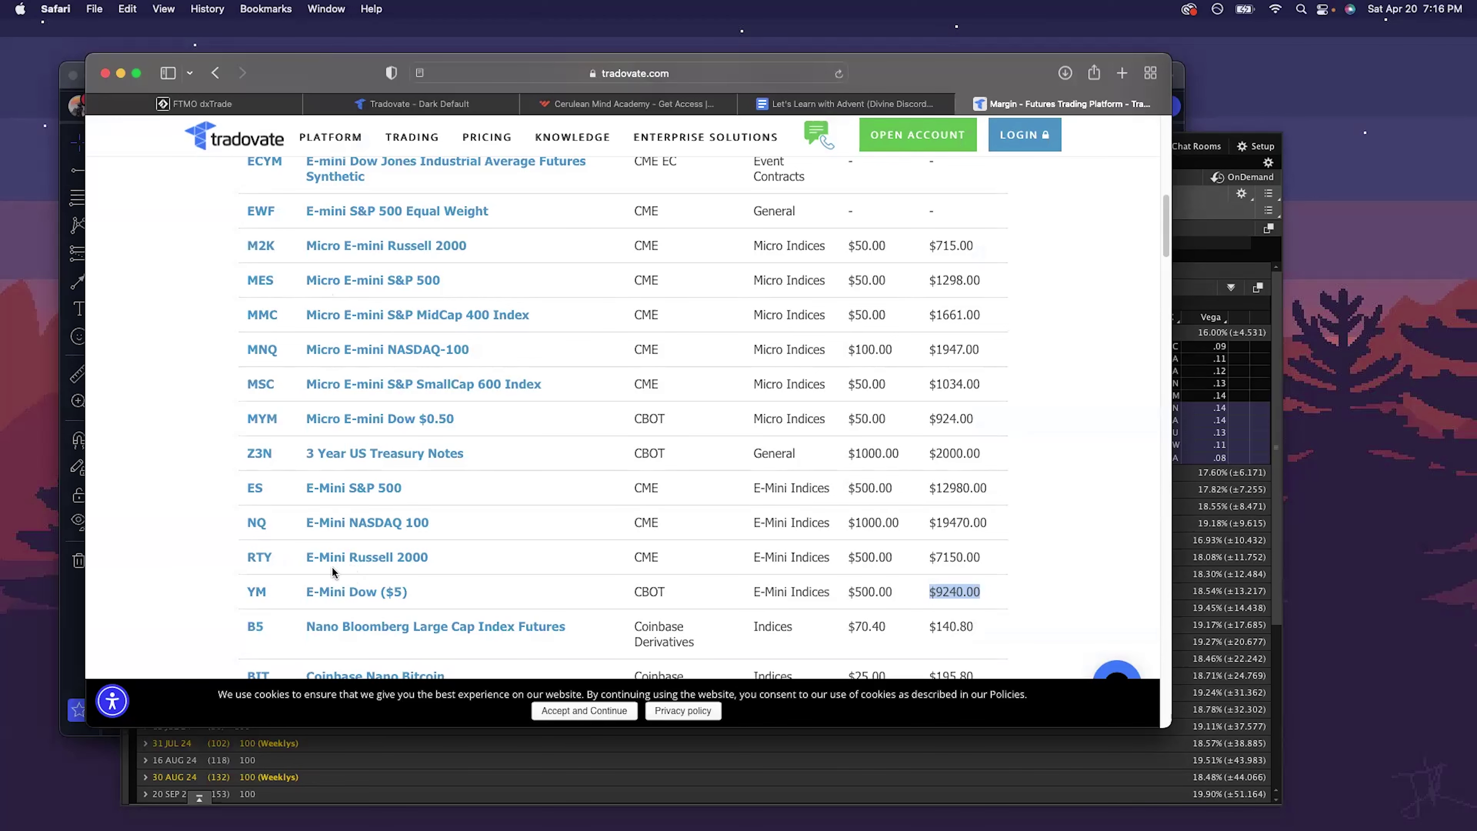
{"action": "left_click", "coordinate": [856, 109]}
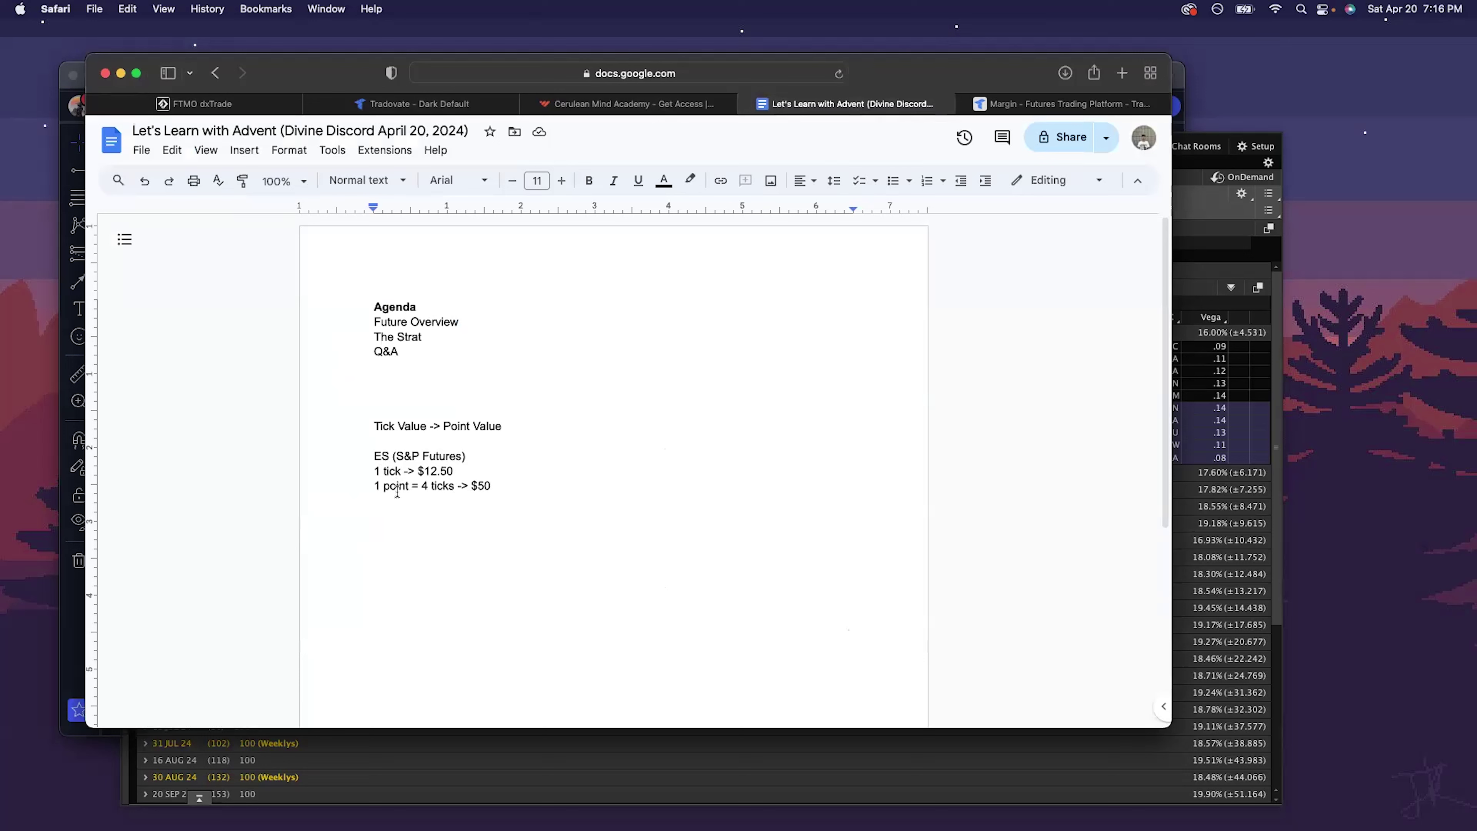
{"action": "left_click", "coordinate": [397, 527]}
{"action": "type", "text": "MES"}
{"action": "key", "text": "Return"}
{"action": "type", "text": "1 tick -> 1.25"}
{"action": "left_click", "coordinate": [424, 545]}
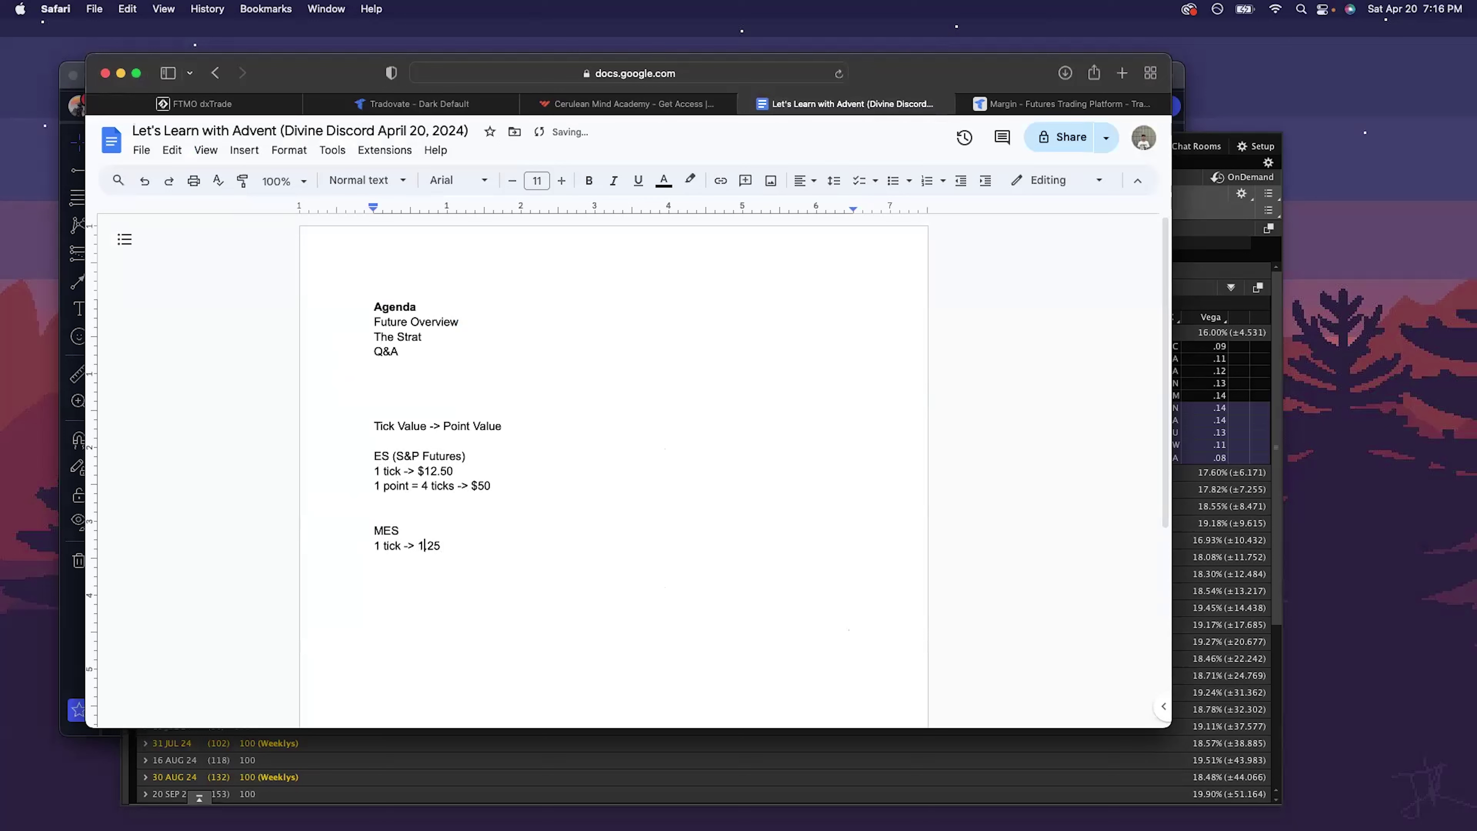
{"action": "type", "text": "$"}
{"action": "left_click", "coordinate": [464, 547]}
Step: Add '1 point -> $5' under the tick line, then bring up Tradovate's margin table
{"action": "key", "text": "Return"}
{"action": "type", "text": "1 point -> $5"}
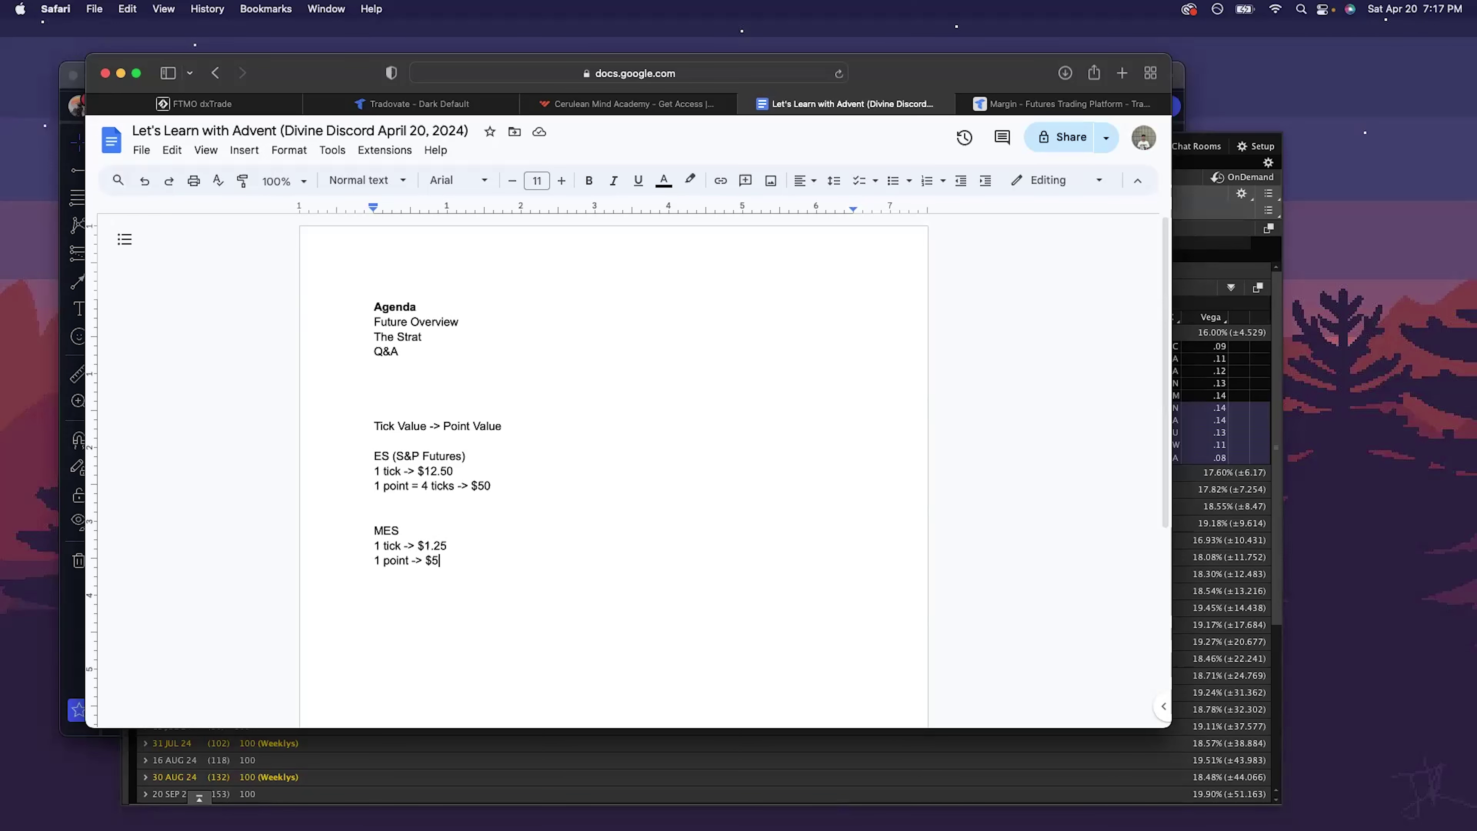
{"action": "left_click", "coordinate": [1097, 108]}
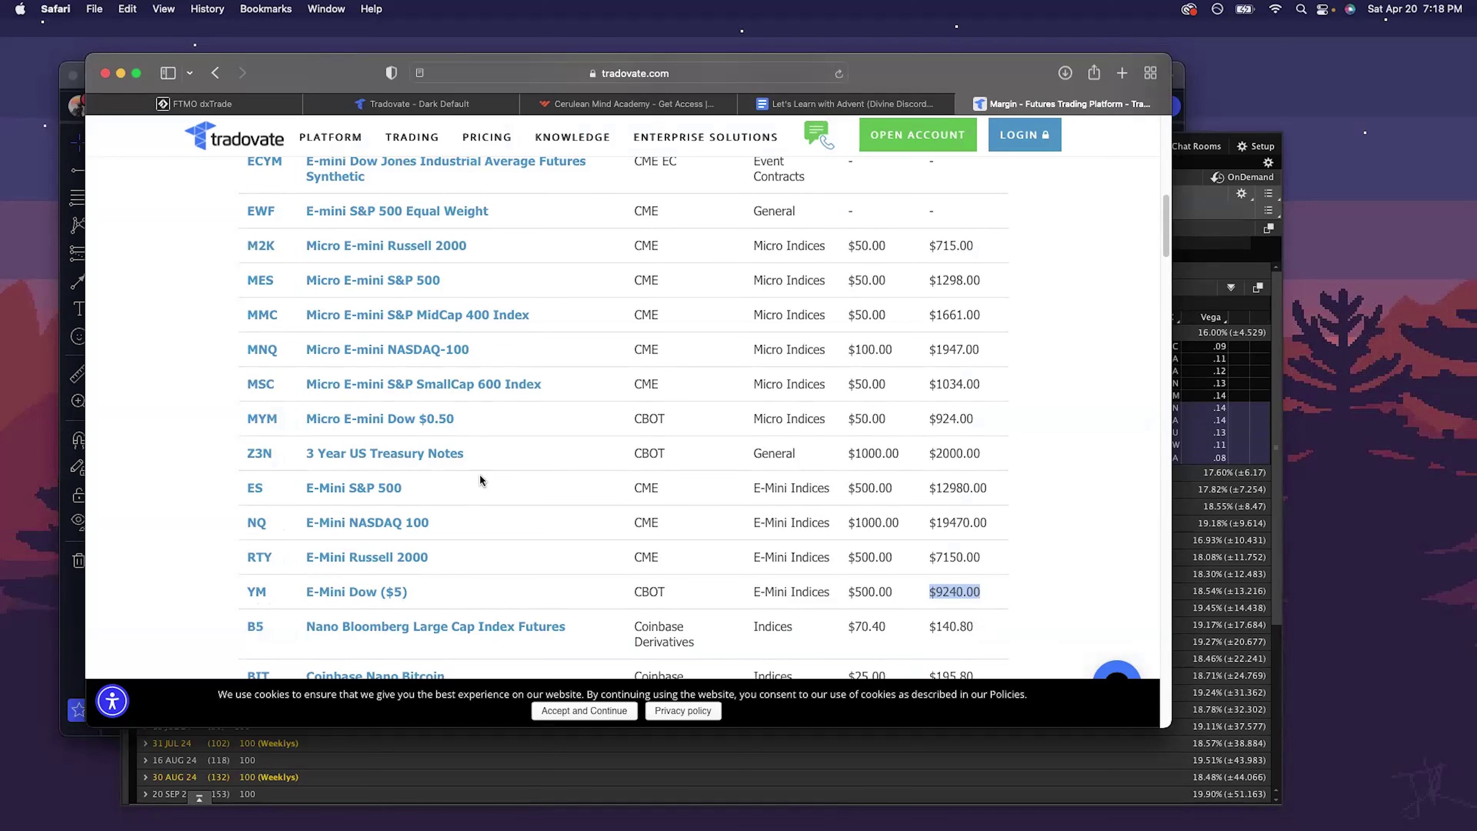
Step: Scroll down Tradovate's margin table through indices, energies and currencies
{"action": "scroll", "coordinate": [480, 478], "scroll_direction": "down", "scroll_amount": 5}
{"action": "scroll", "coordinate": [371, 482], "scroll_direction": "down", "scroll_amount": 2}
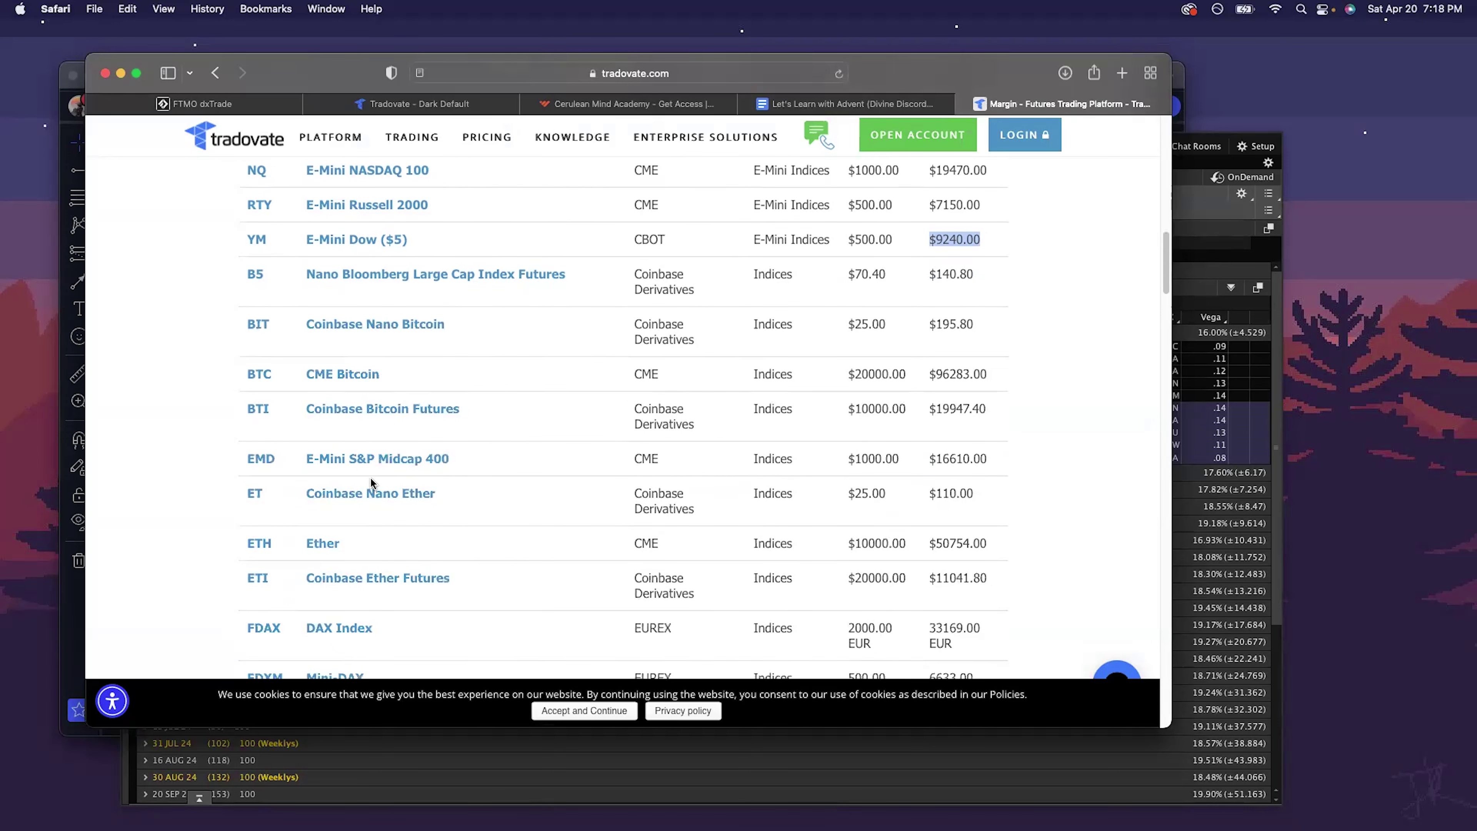
{"action": "scroll", "coordinate": [496, 501], "scroll_direction": "down", "scroll_amount": 7}
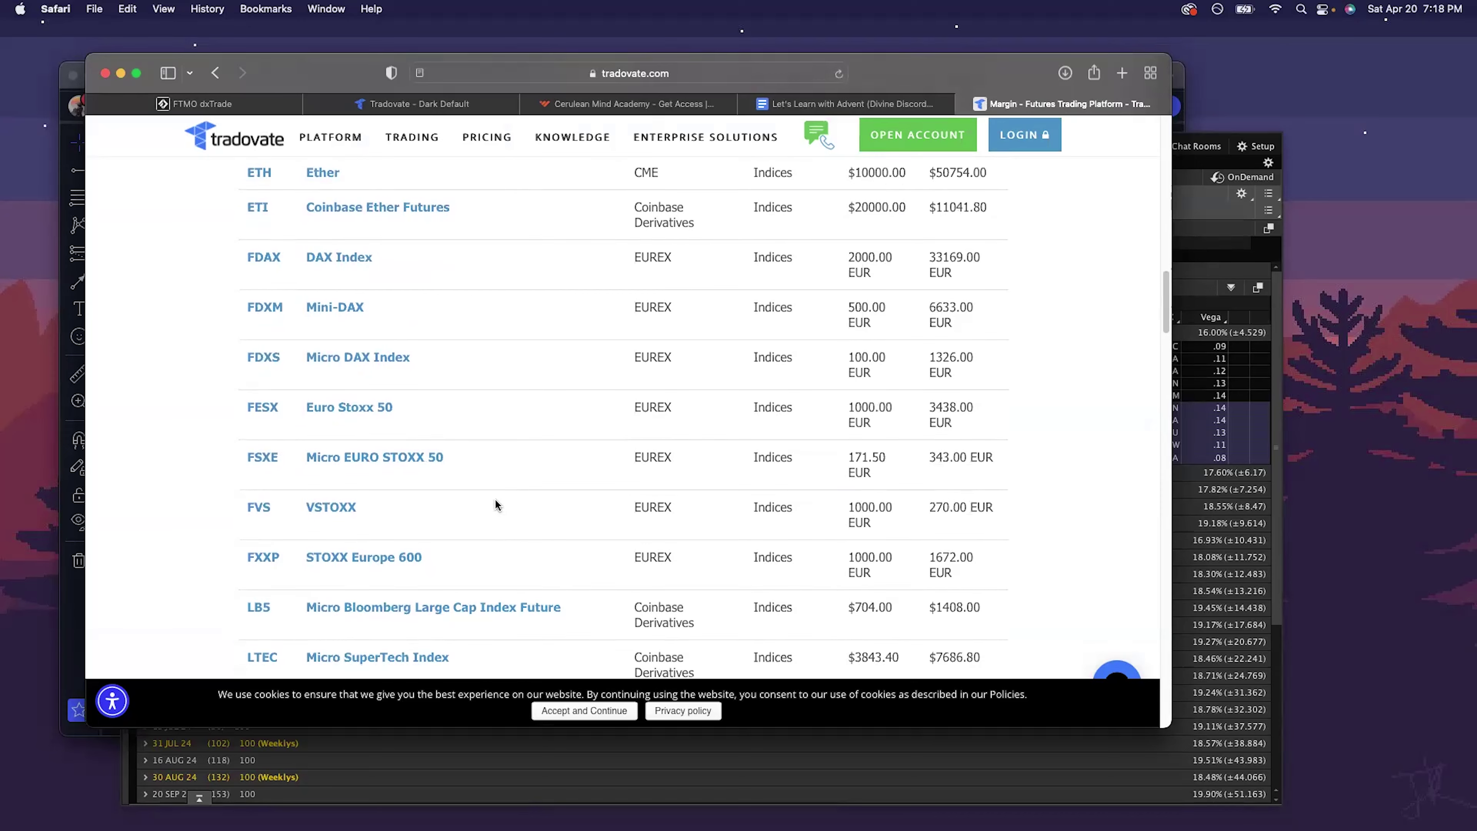
{"action": "scroll", "coordinate": [495, 502], "scroll_direction": "down", "scroll_amount": 8}
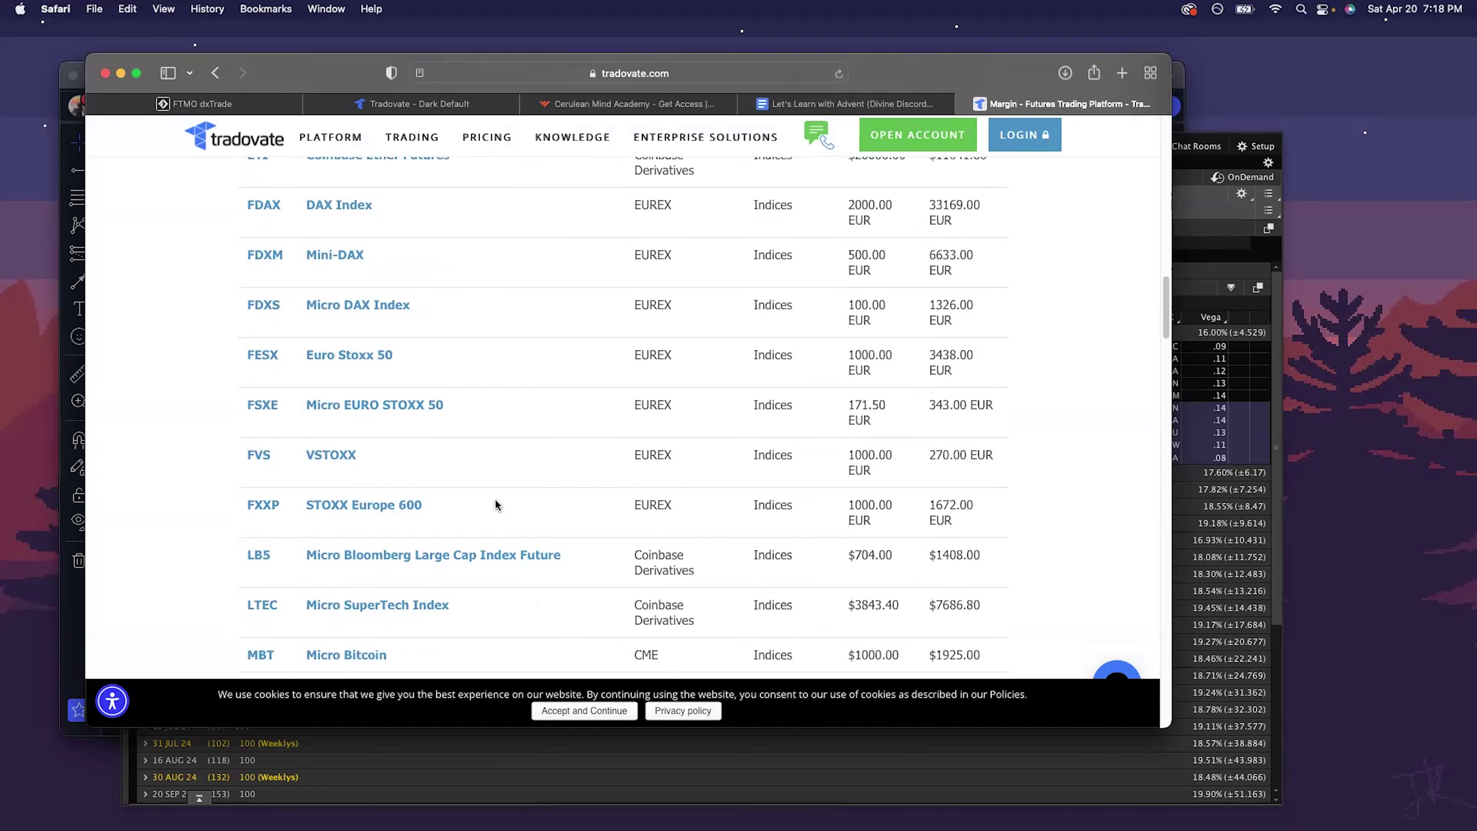
{"action": "scroll", "coordinate": [495, 501], "scroll_direction": "down", "scroll_amount": 4}
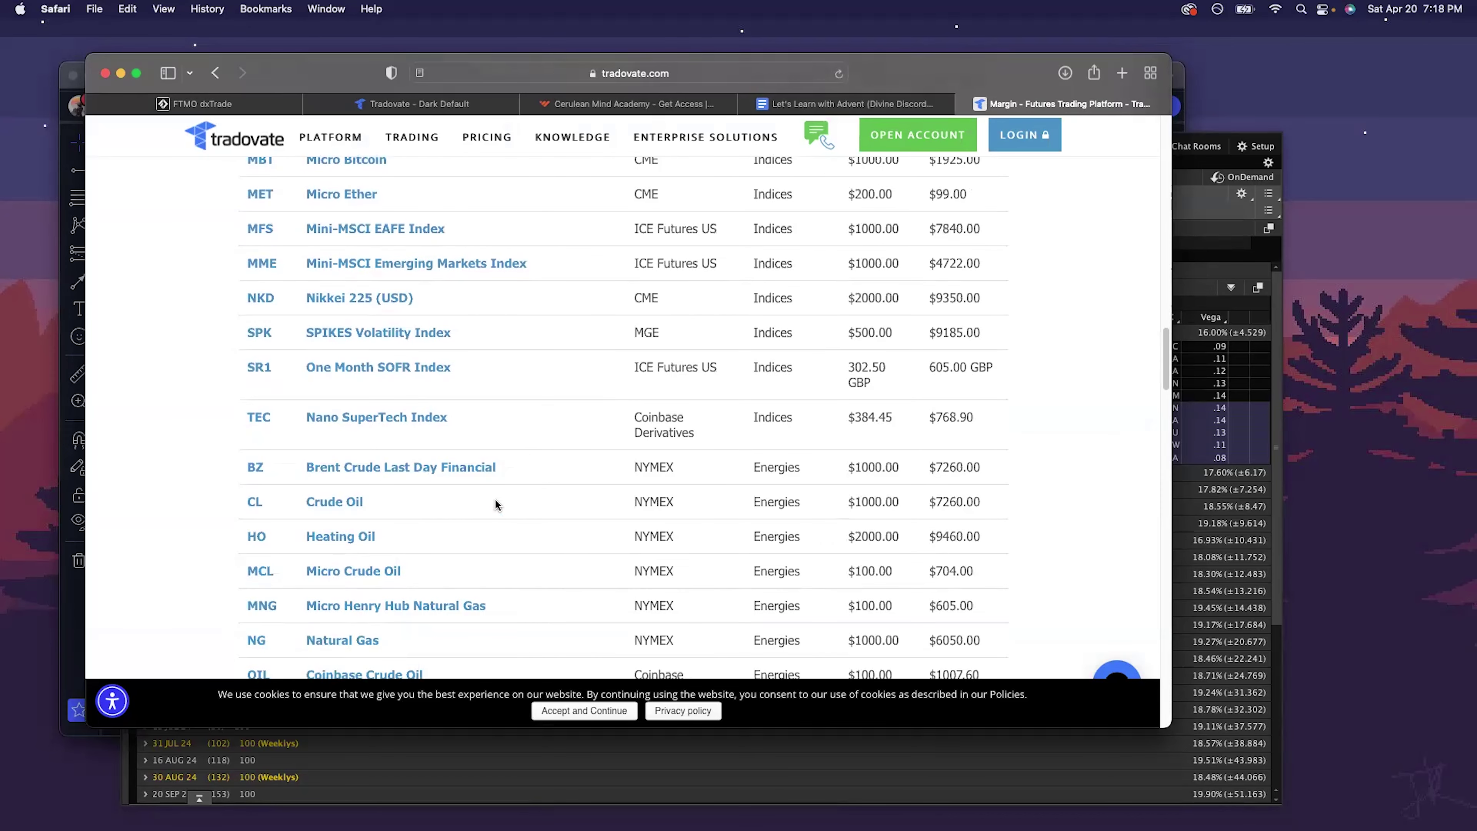
{"action": "scroll", "coordinate": [495, 503], "scroll_direction": "down", "scroll_amount": 5}
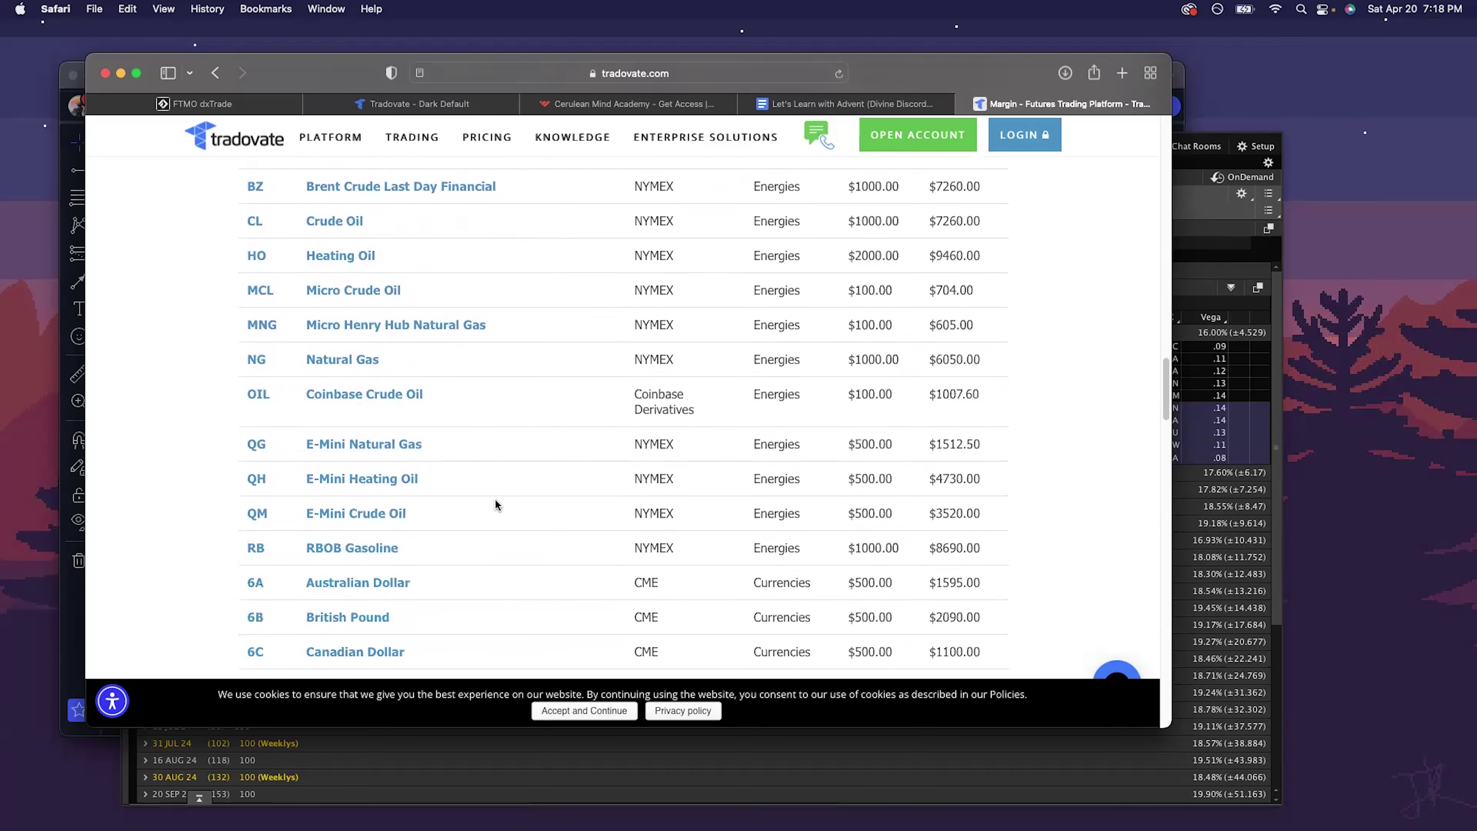
{"action": "scroll", "coordinate": [495, 503], "scroll_direction": "down", "scroll_amount": 1}
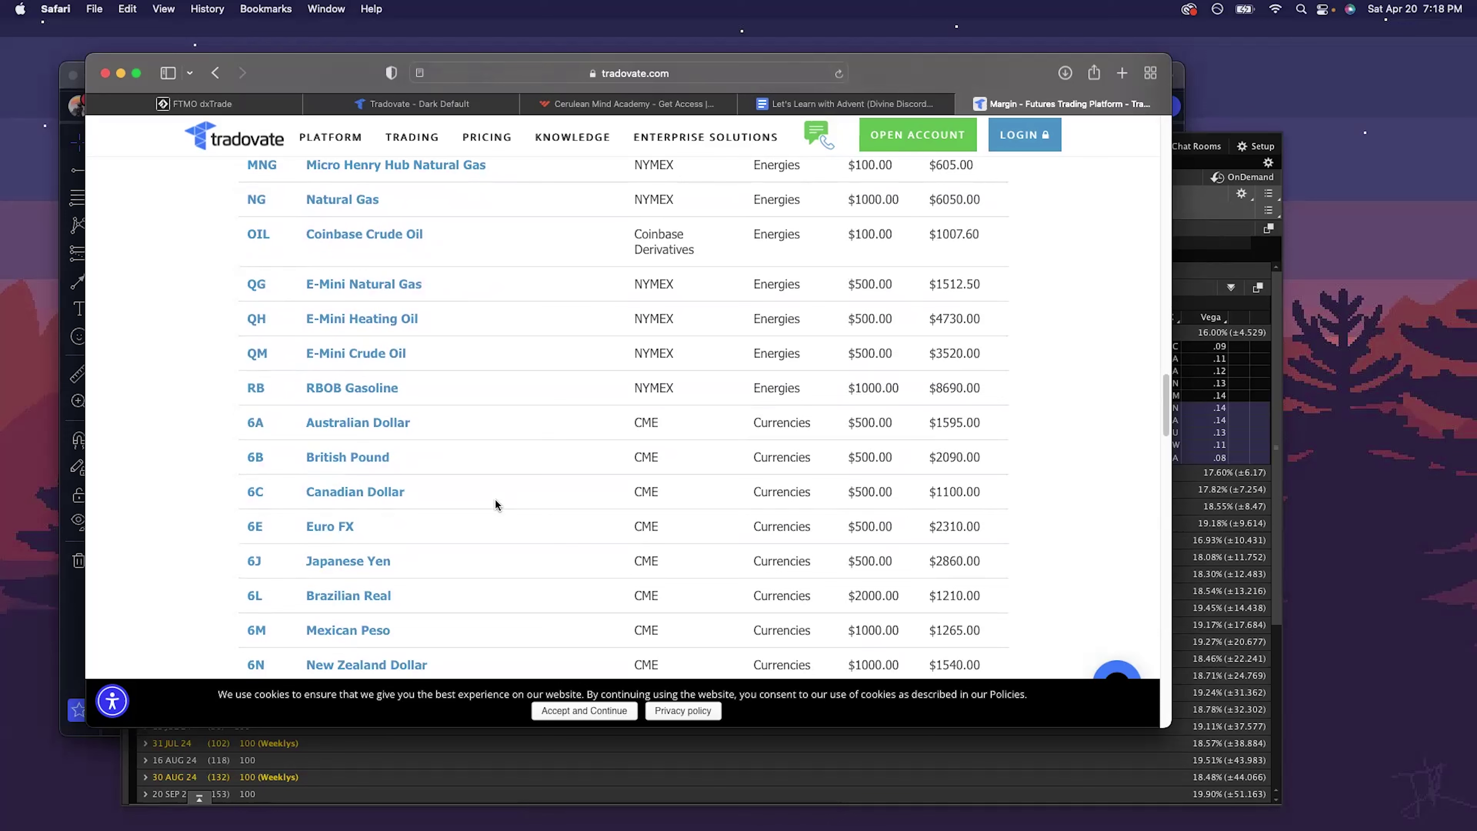
Step: Scroll back up to Micro Indices, return to the notes and select the space after $1.25
{"action": "scroll", "coordinate": [495, 500], "scroll_direction": "up", "scroll_amount": 3}
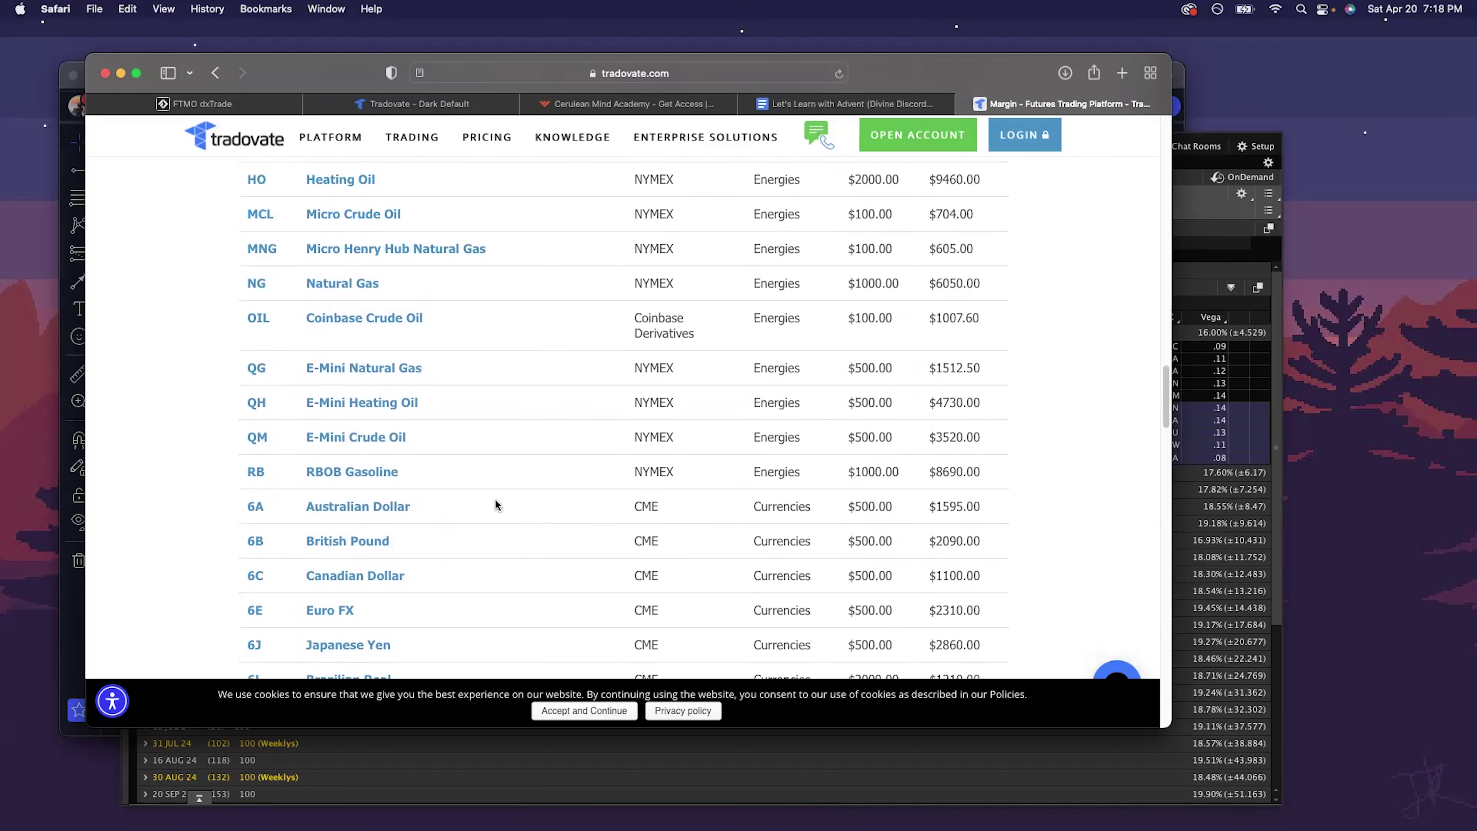
{"action": "scroll", "coordinate": [515, 424], "scroll_direction": "down", "scroll_amount": 10}
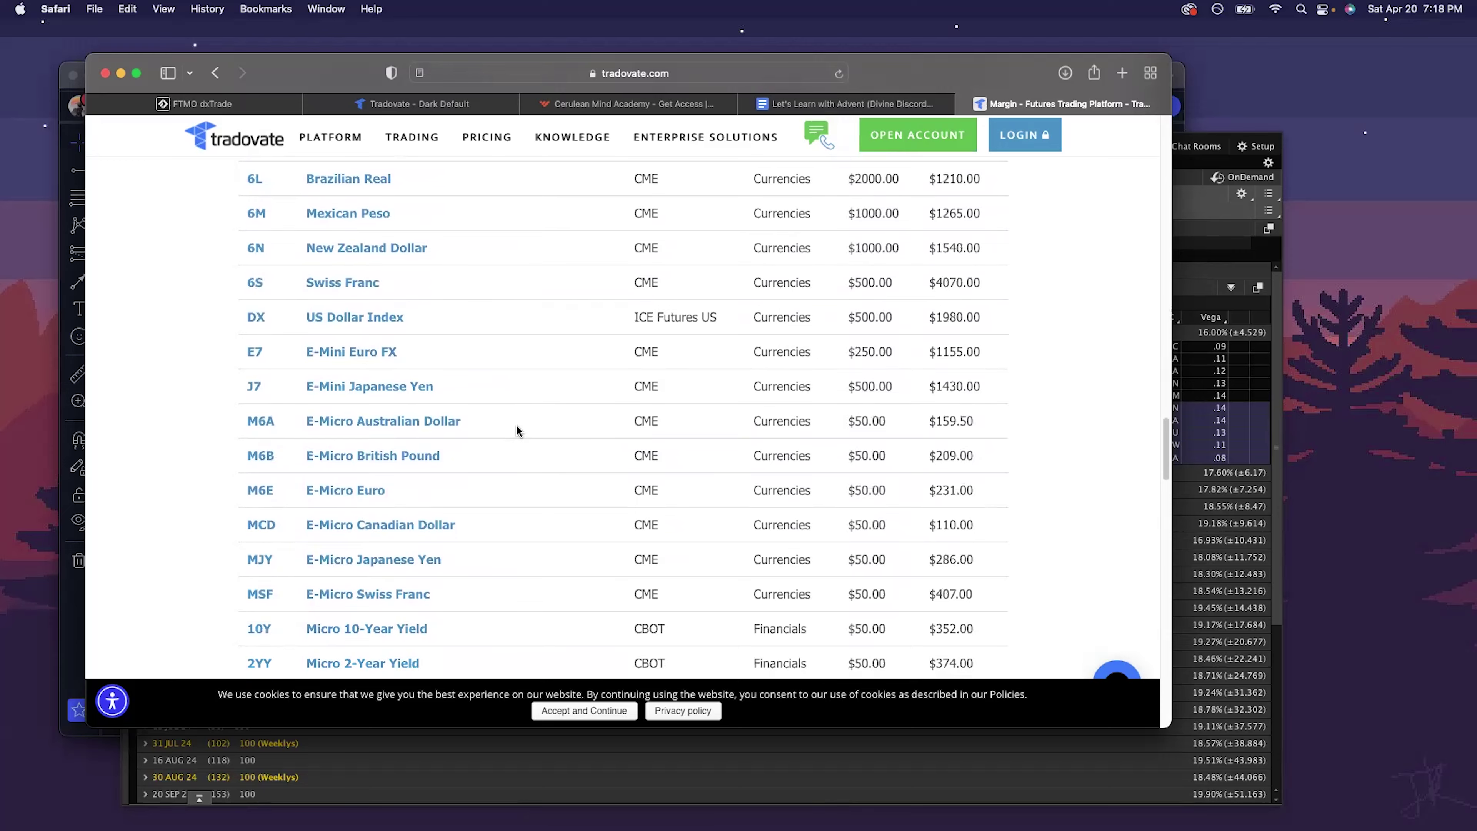
{"action": "scroll", "coordinate": [516, 430], "scroll_direction": "up", "scroll_amount": 8}
{"action": "scroll", "coordinate": [517, 430], "scroll_direction": "up", "scroll_amount": 10}
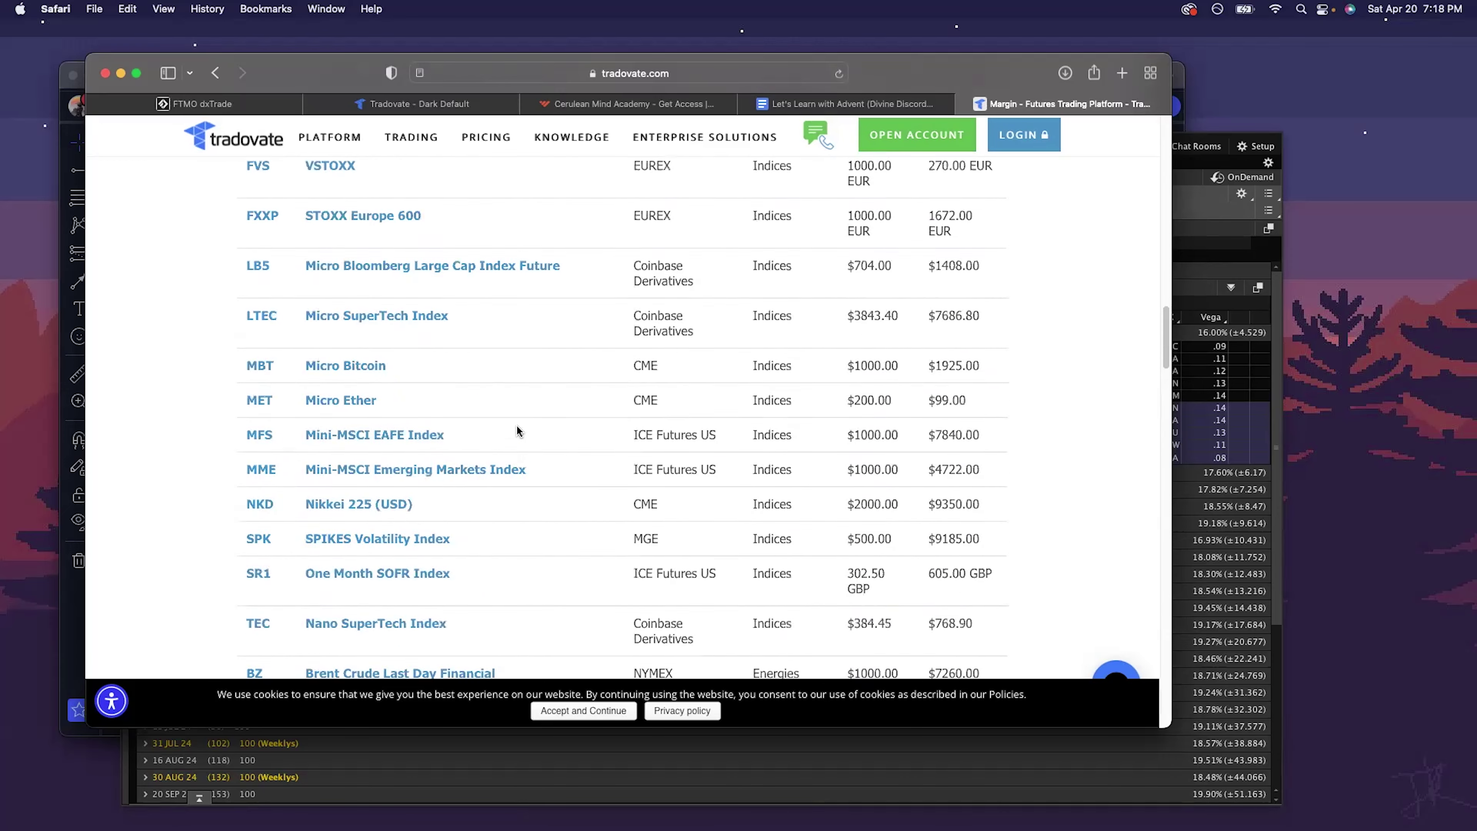
{"action": "scroll", "coordinate": [516, 431], "scroll_direction": "up", "scroll_amount": 12}
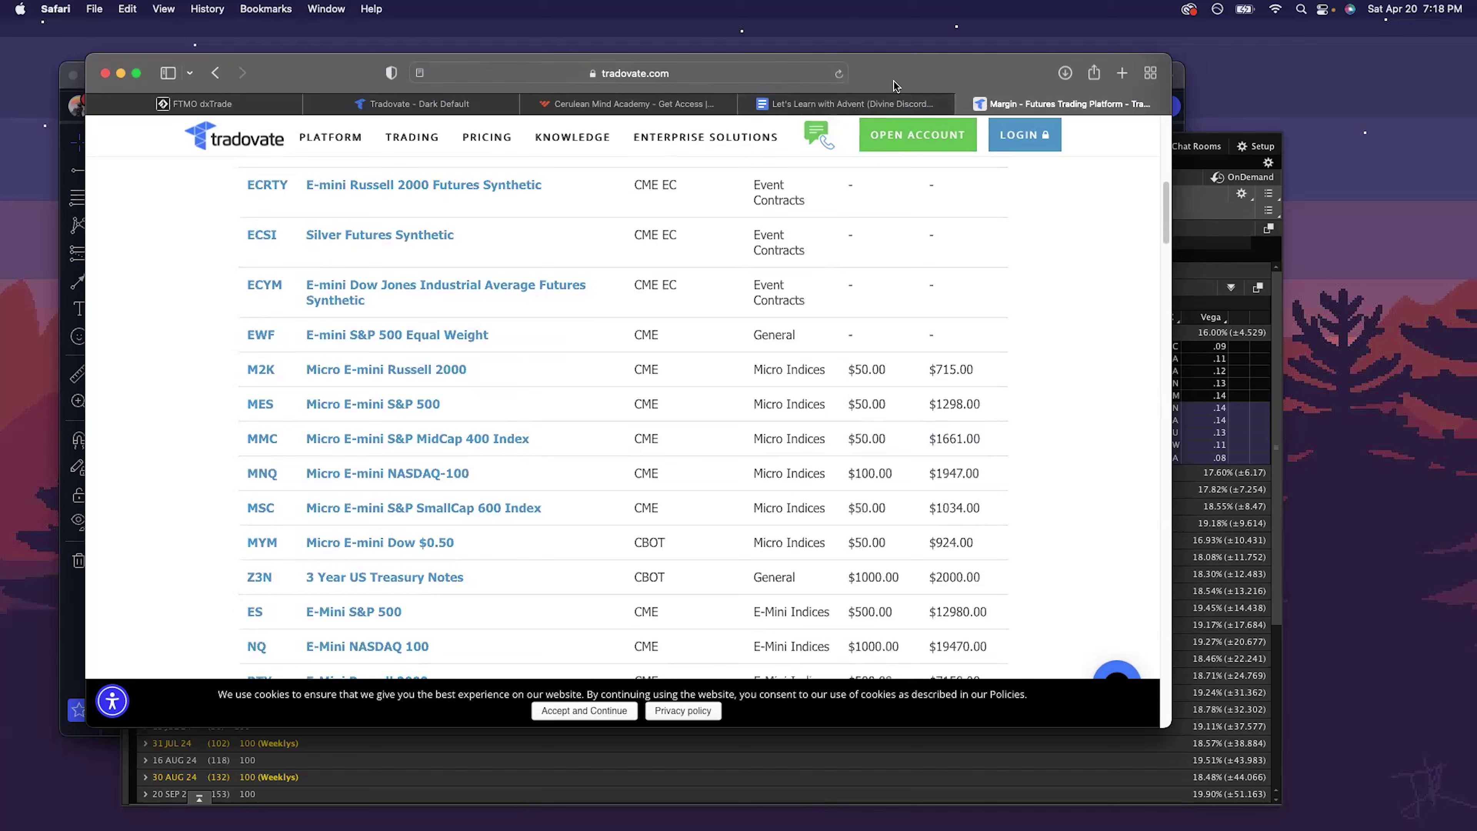
{"action": "left_click", "coordinate": [826, 110]}
{"action": "double_click", "coordinate": [482, 541]}
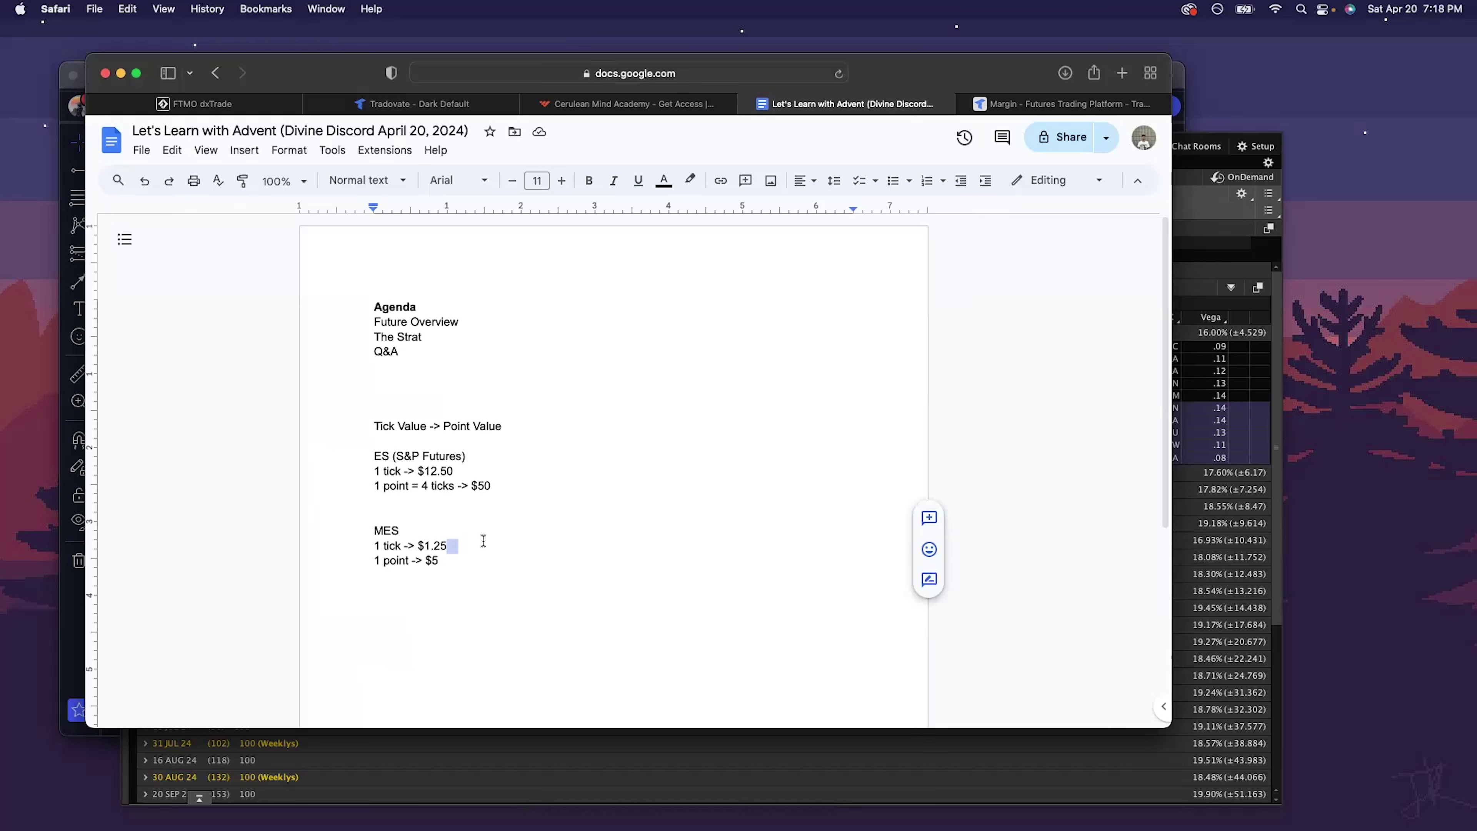
Step: Put the cursor after MES, then bring TradingView's YM1! E-mini Dow chart forward
{"action": "left_click", "coordinate": [414, 529]}
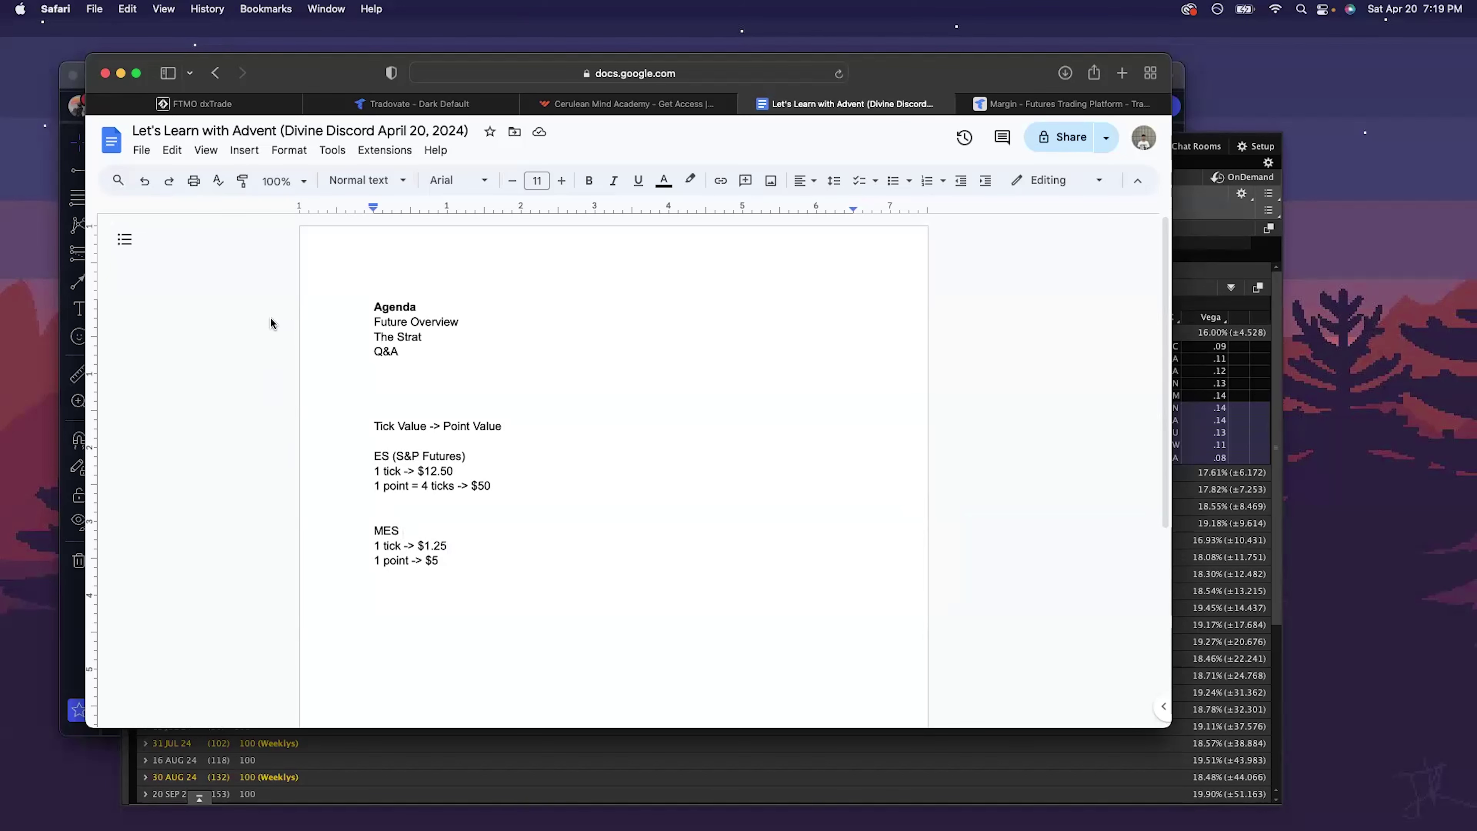
{"action": "left_click", "coordinate": [69, 603]}
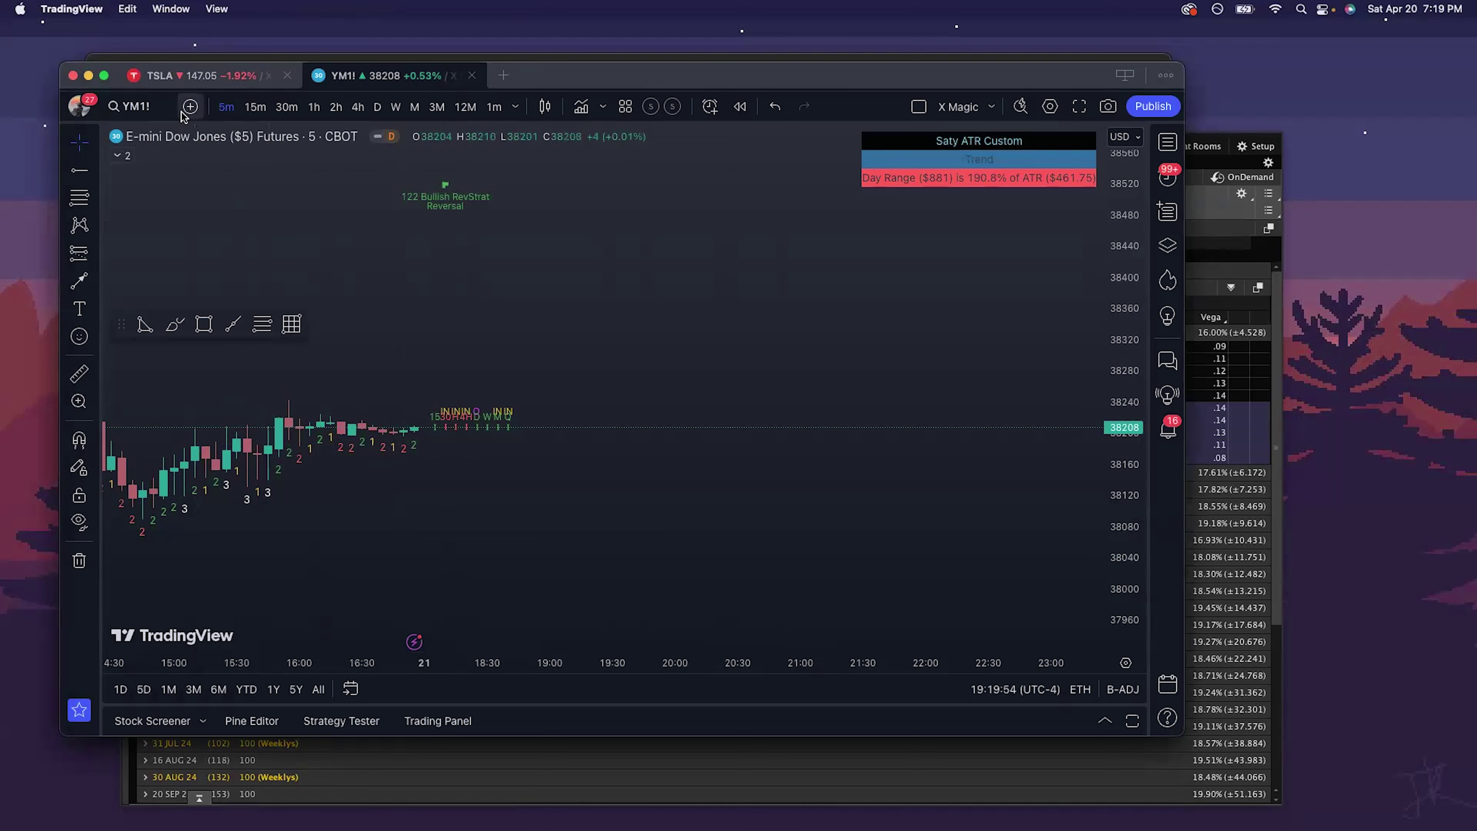
Step: View the YM1! E-mini Dow chart full screen, then return to Safari and open a new tab
{"action": "key", "text": "ctrl+super+f"}
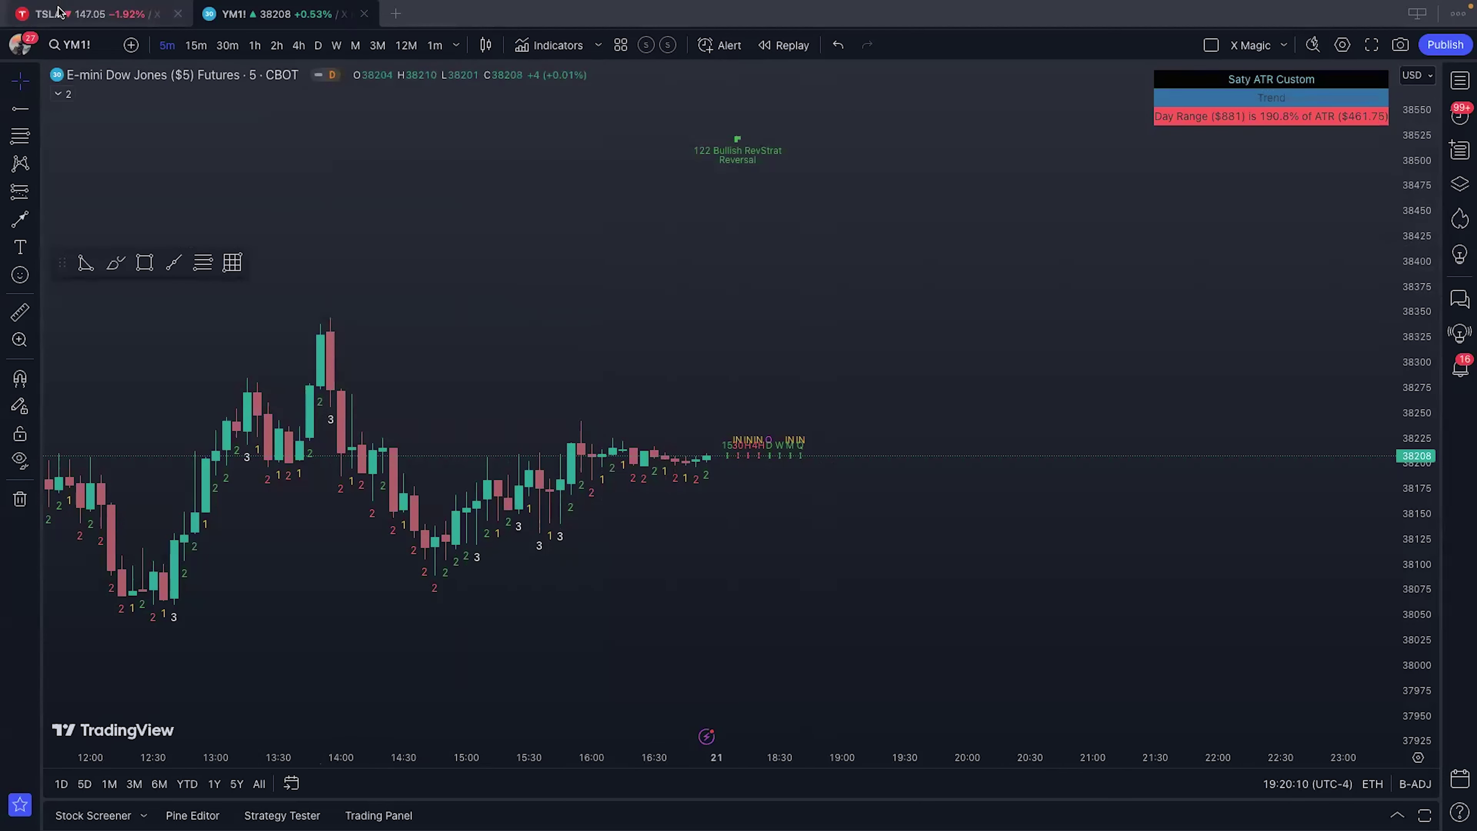
{"action": "left_click", "coordinate": [39, 27]}
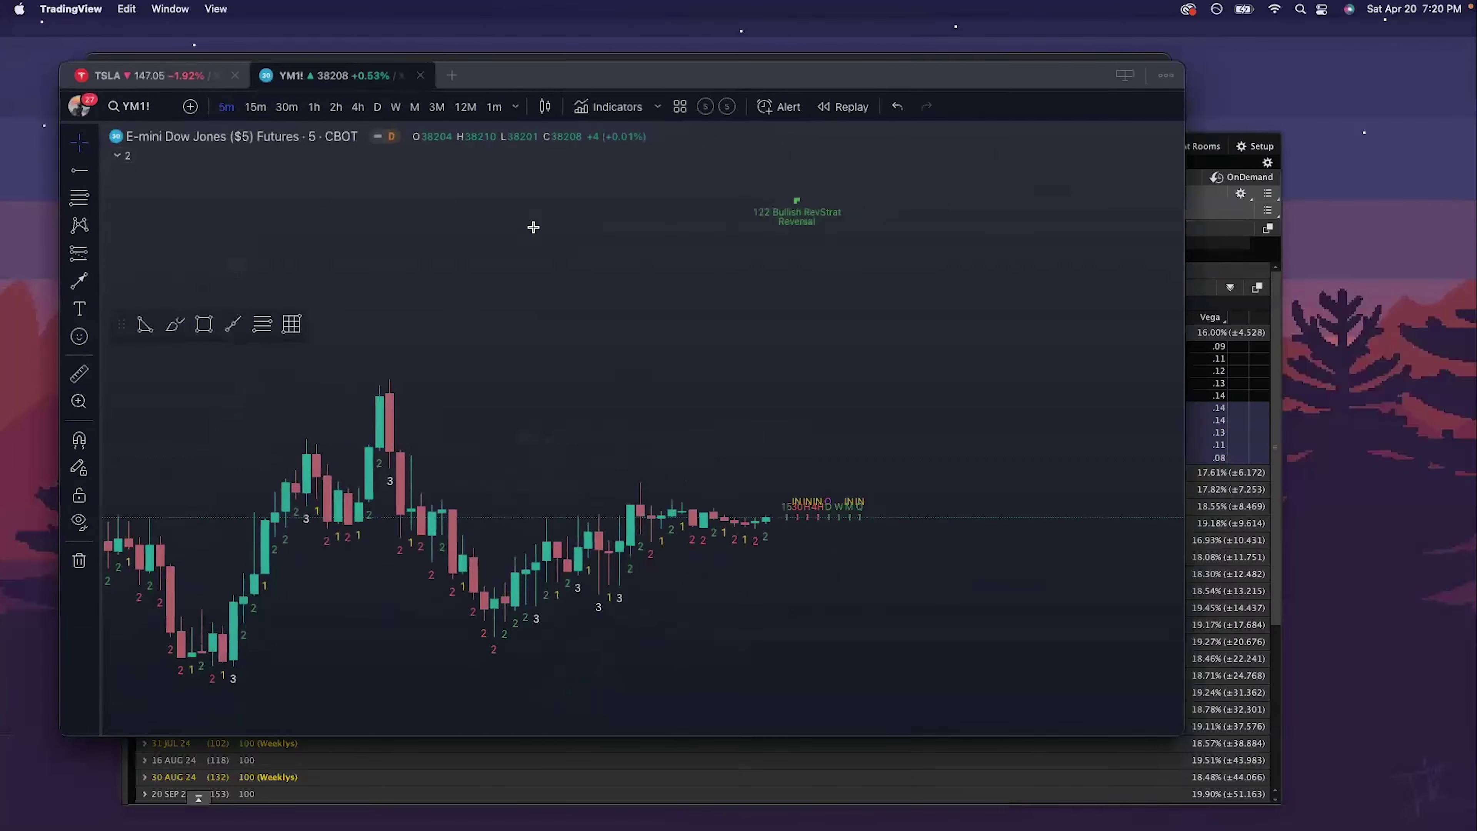
{"action": "left_click", "coordinate": [778, 55]}
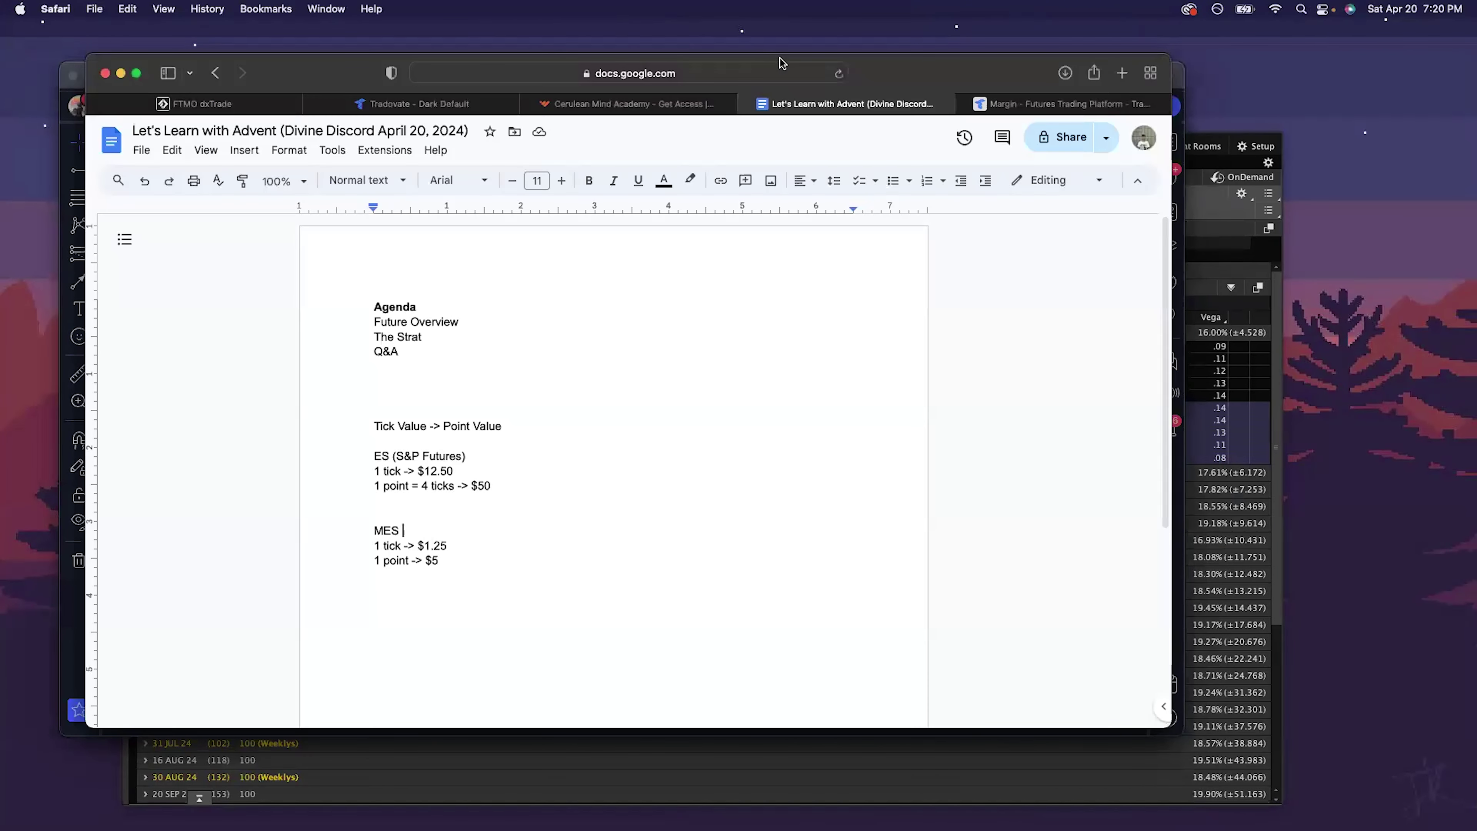
{"action": "left_click", "coordinate": [1096, 104]}
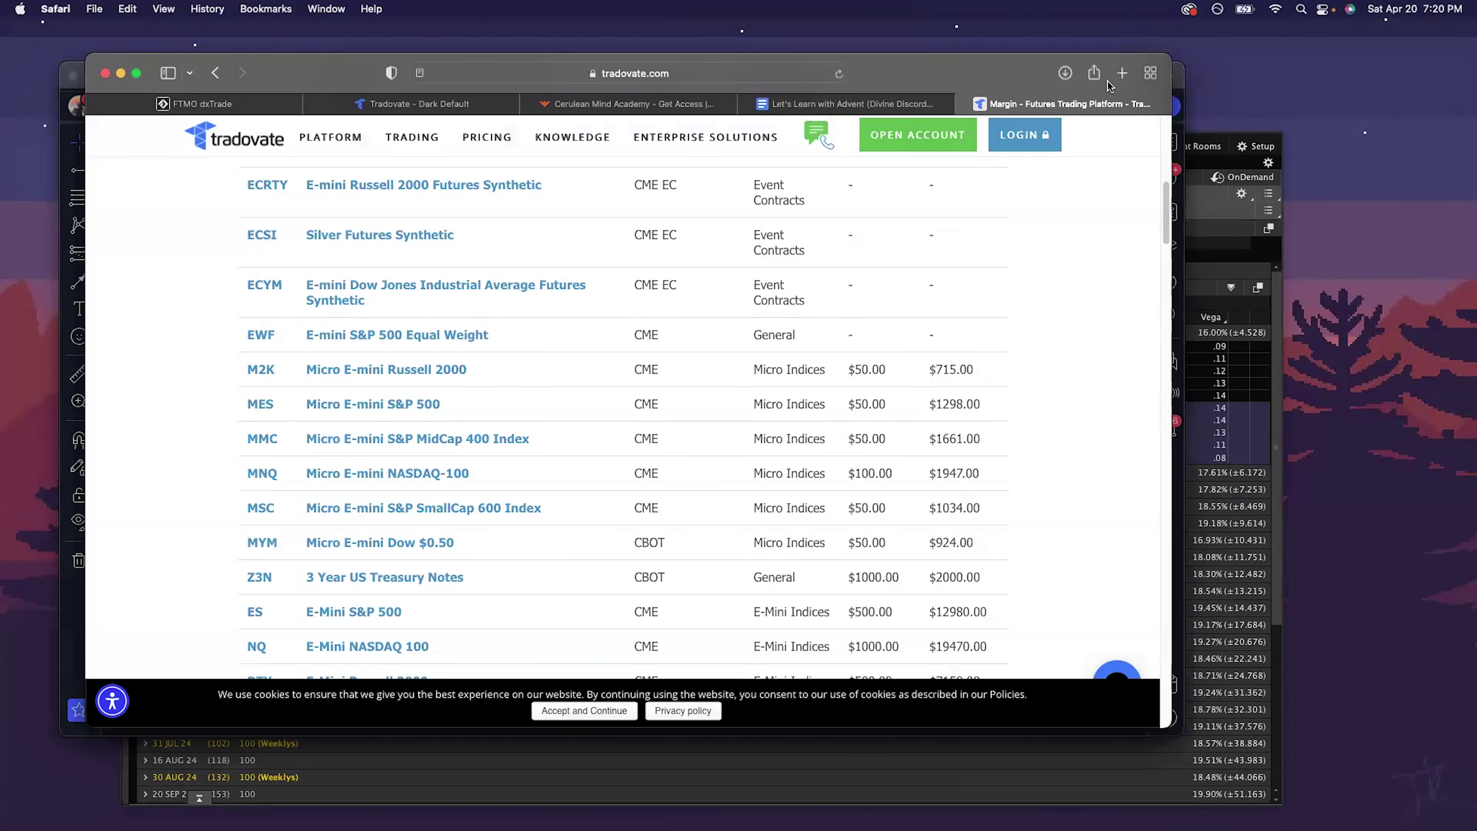
{"action": "left_click", "coordinate": [1119, 73]}
Step: Enter 'apex' in the new tab to load the Apex Trader Funding website
{"action": "type", "text": "apex"}
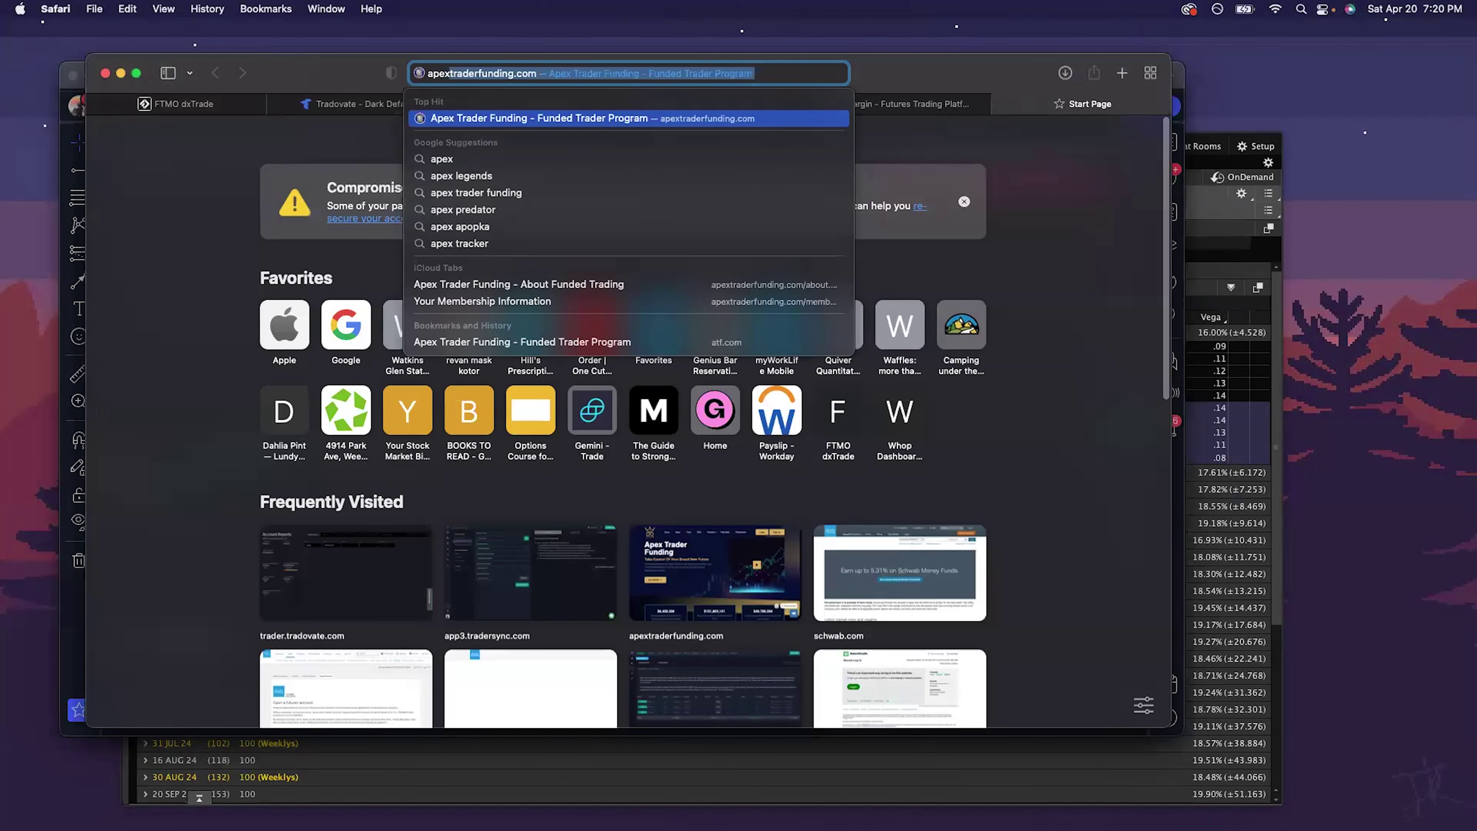
{"action": "key", "text": "Return"}
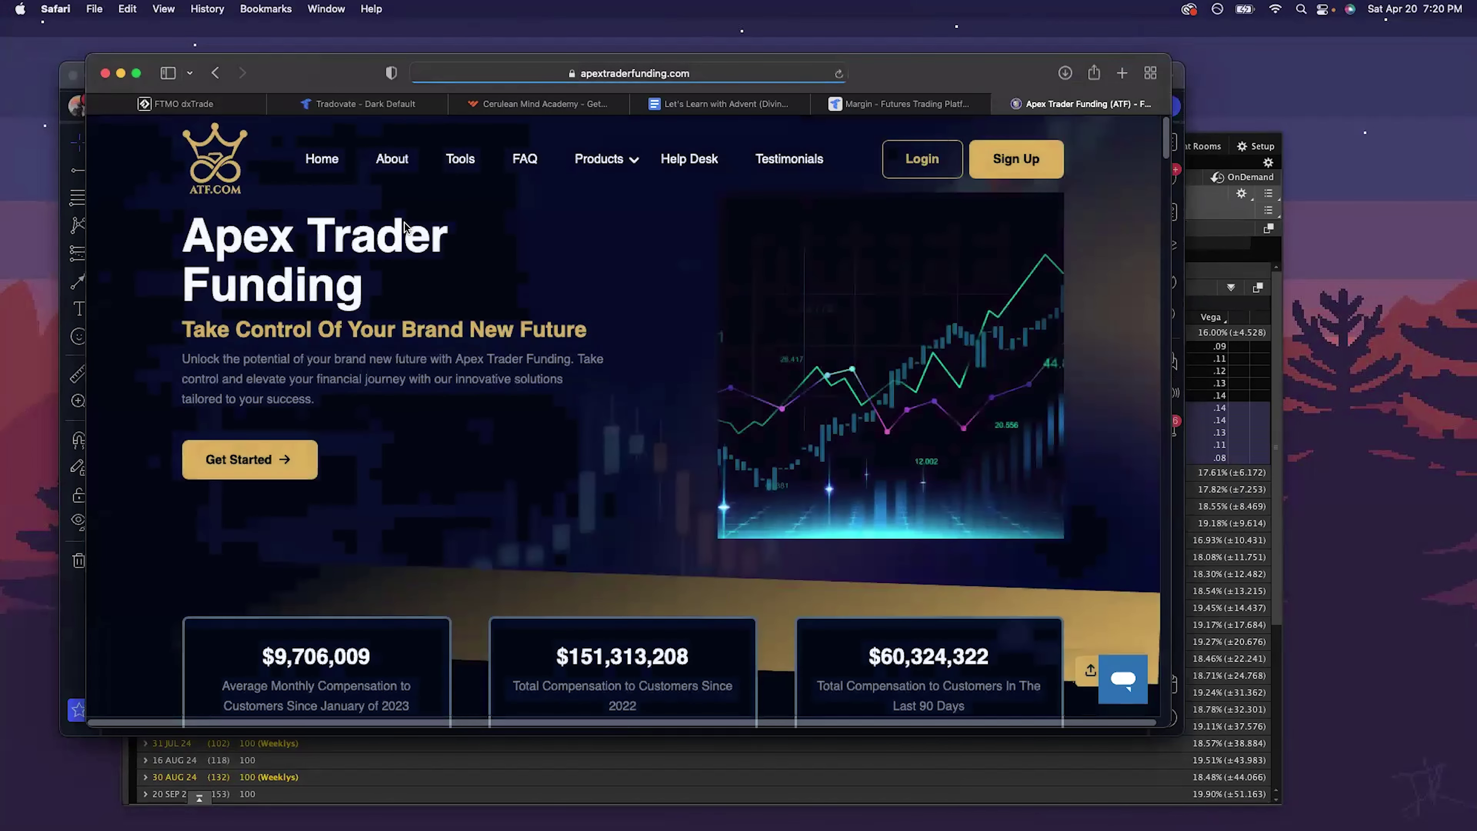
{"action": "scroll", "coordinate": [527, 346], "scroll_direction": "down", "scroll_amount": 10}
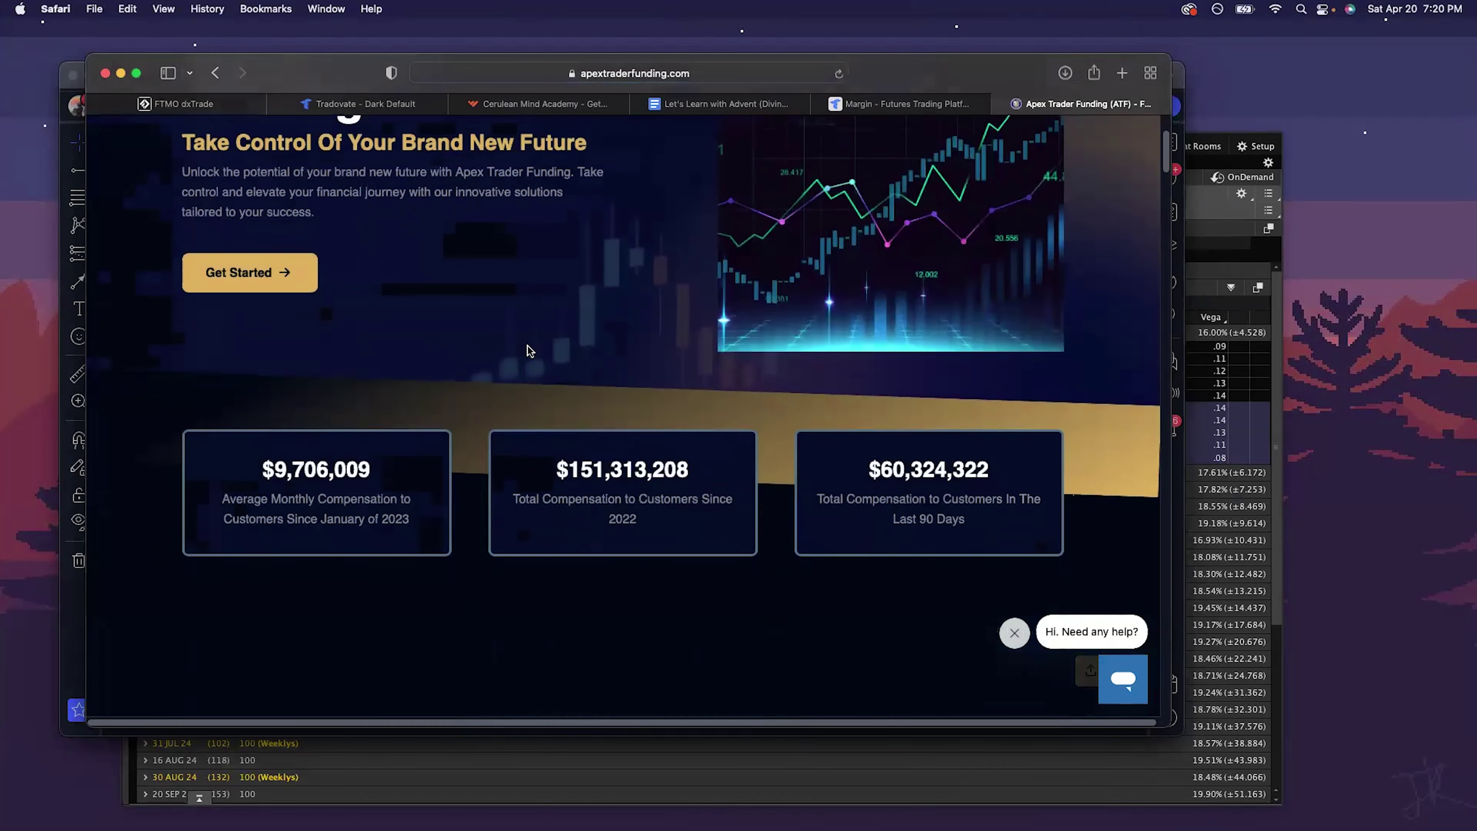
{"action": "scroll", "coordinate": [528, 346], "scroll_direction": "up", "scroll_amount": 10}
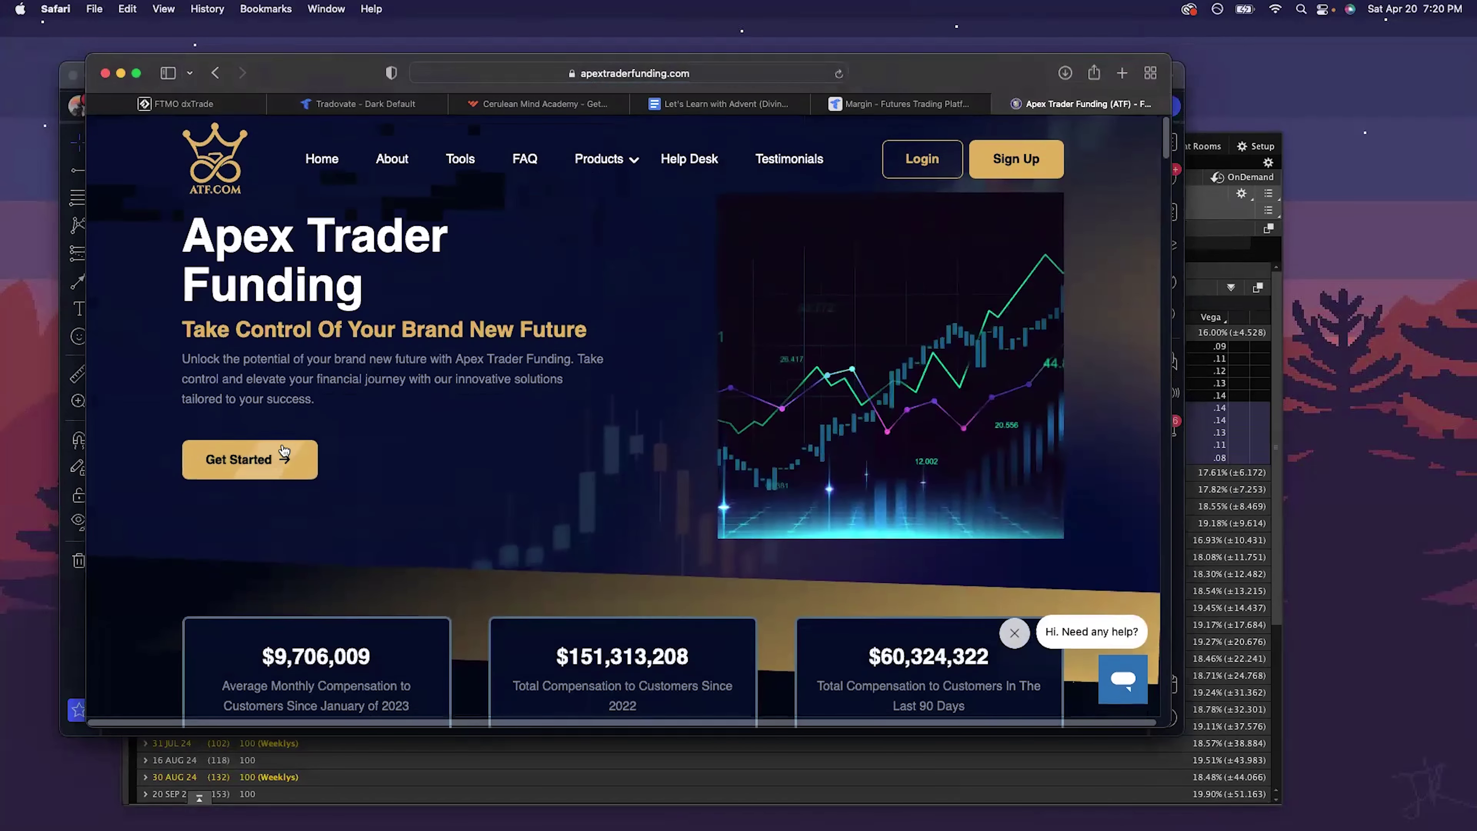
{"action": "scroll", "coordinate": [281, 445], "scroll_direction": "down", "scroll_amount": 15}
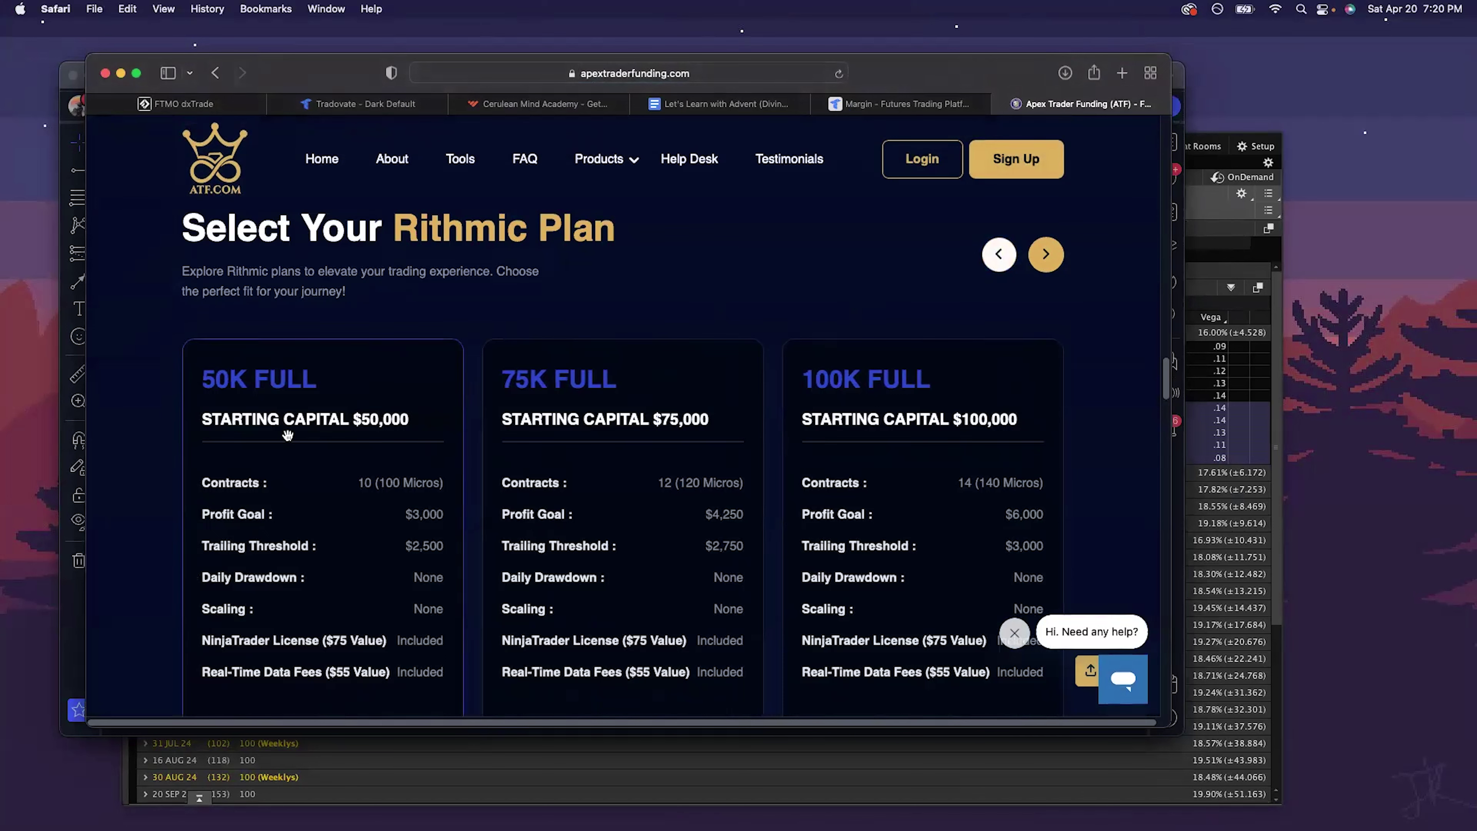
Step: Bring the 25K, 50K and 75K Full plans ($147, $167, $187/month) into view
{"action": "left_click", "coordinate": [1006, 261]}
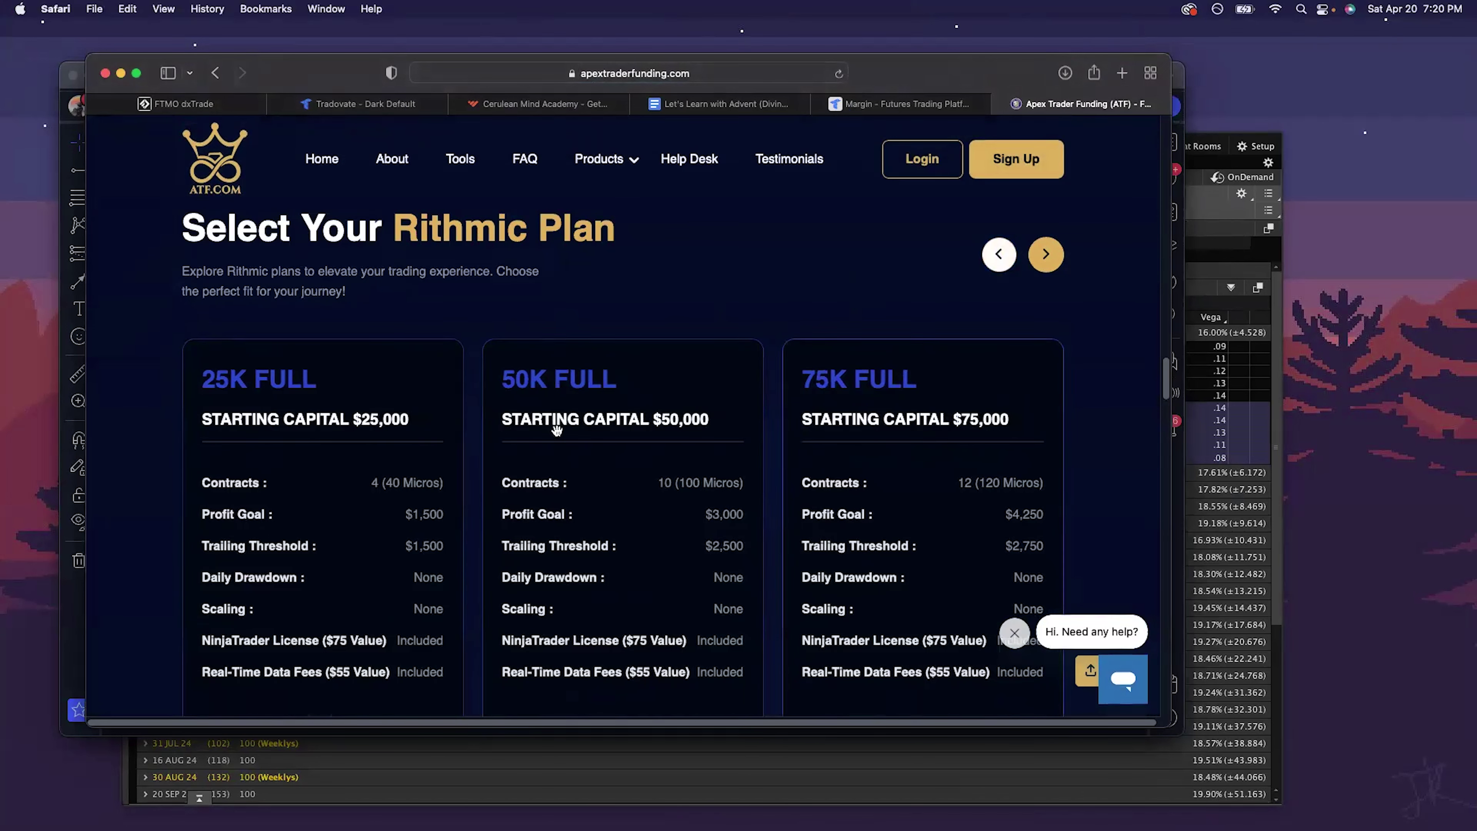
{"action": "scroll", "coordinate": [575, 517], "scroll_direction": "down", "scroll_amount": 3}
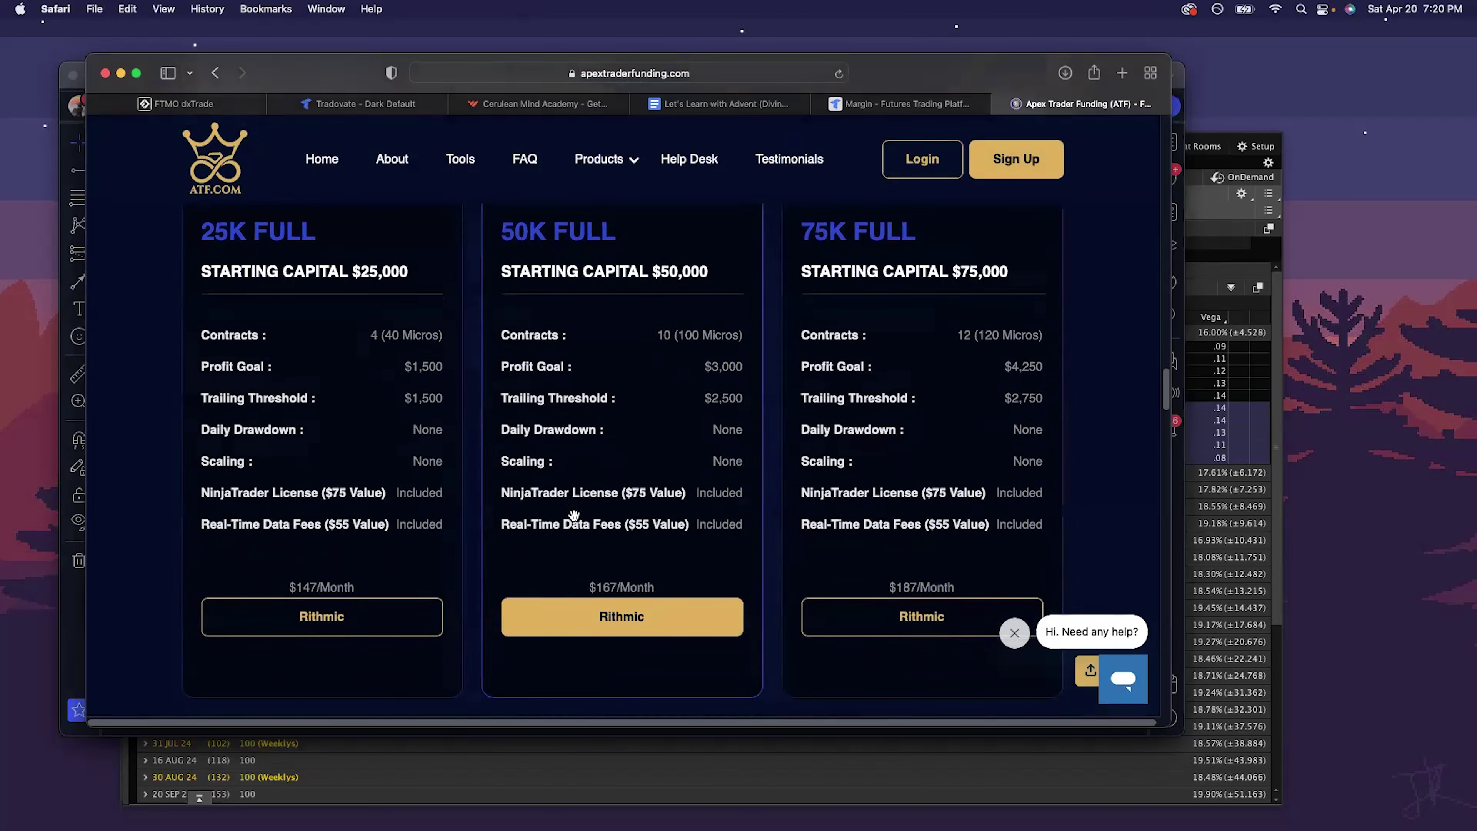
{"action": "scroll", "coordinate": [406, 514], "scroll_direction": "up", "scroll_amount": 10}
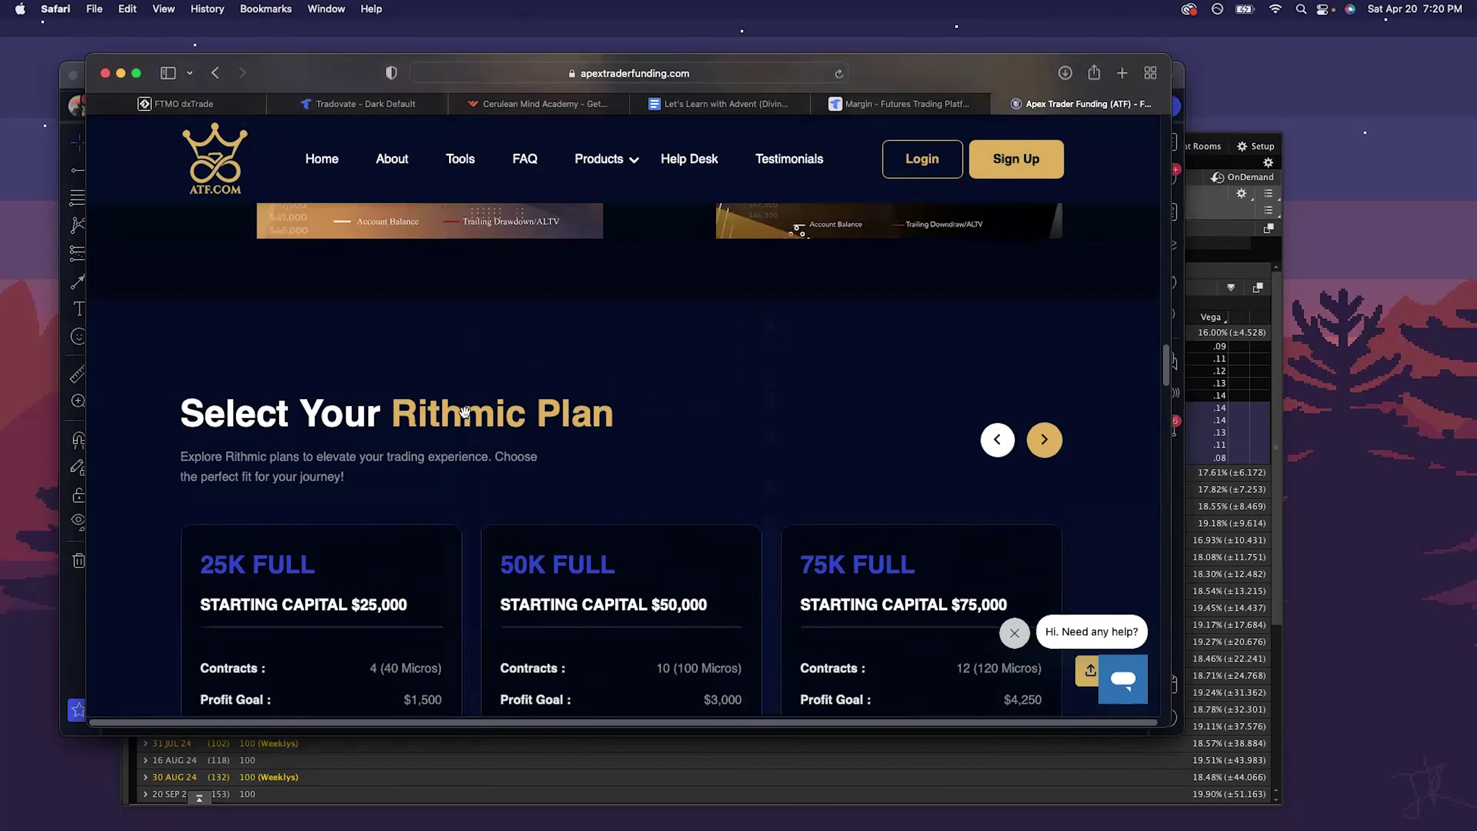
{"action": "scroll", "coordinate": [407, 389], "scroll_direction": "down", "scroll_amount": 10}
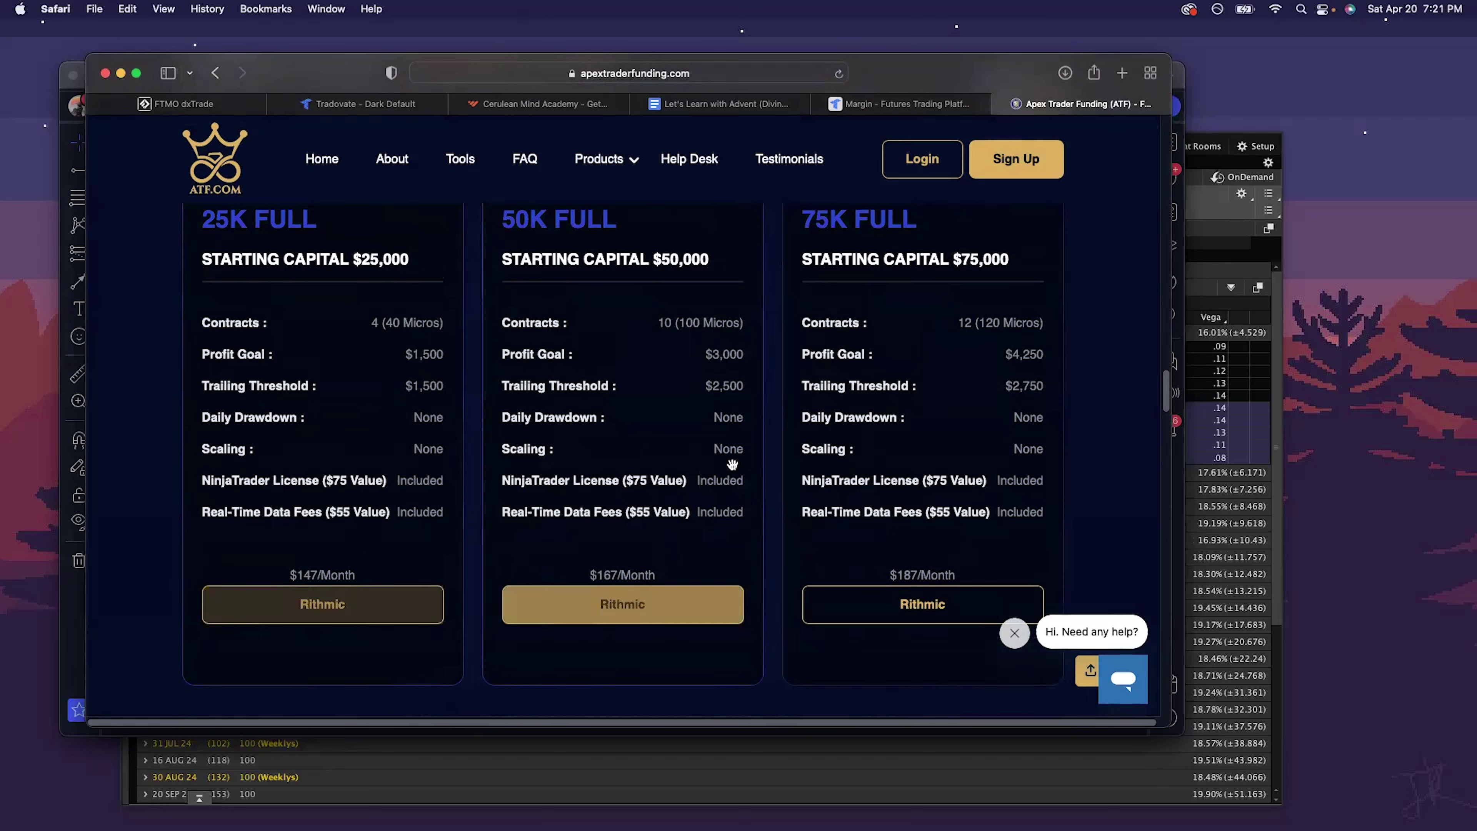
{"action": "scroll", "coordinate": [471, 364], "scroll_direction": "up", "scroll_amount": 2}
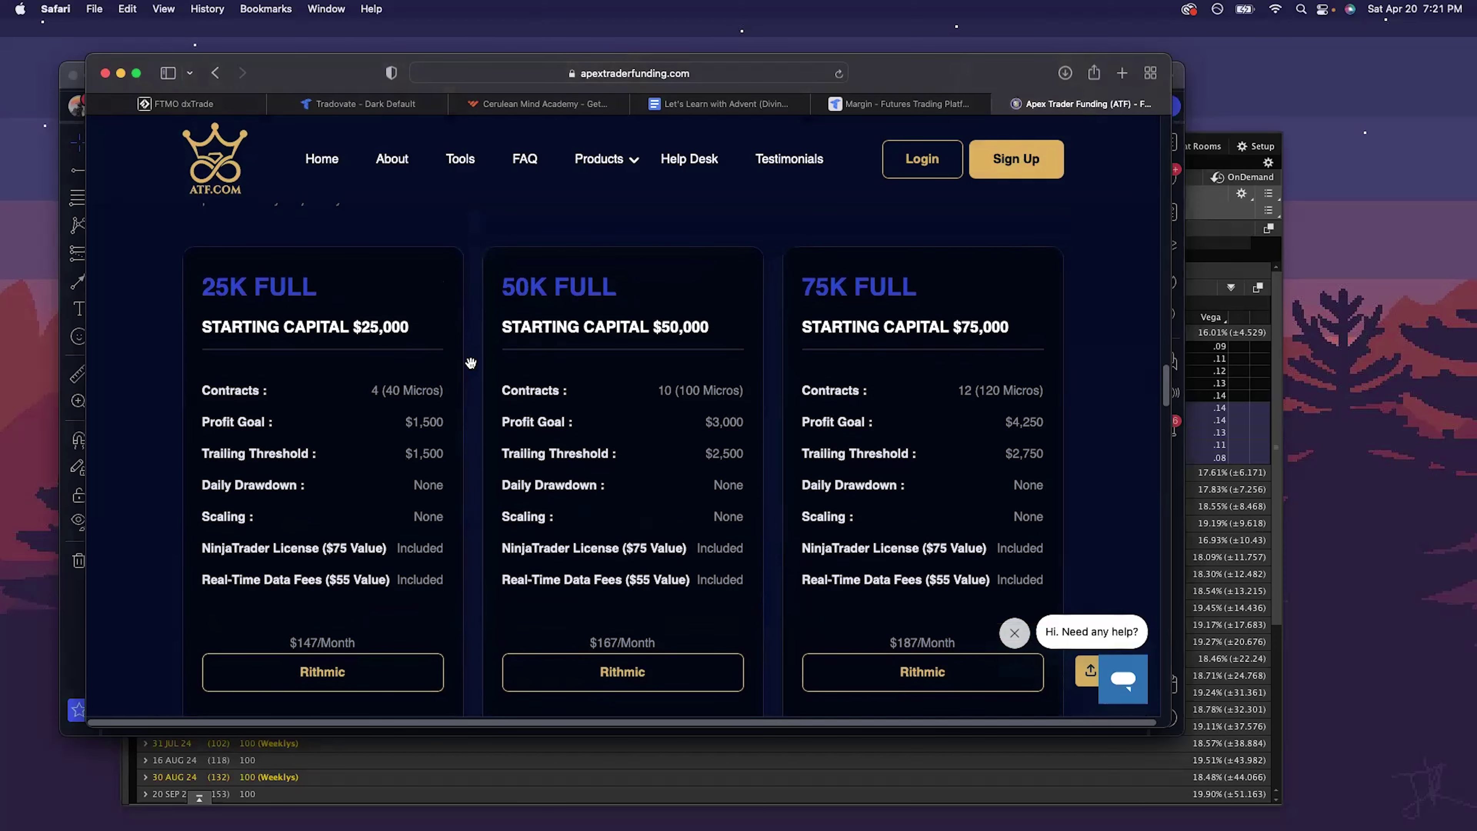
{"action": "scroll", "coordinate": [662, 423], "scroll_direction": "down", "scroll_amount": 1}
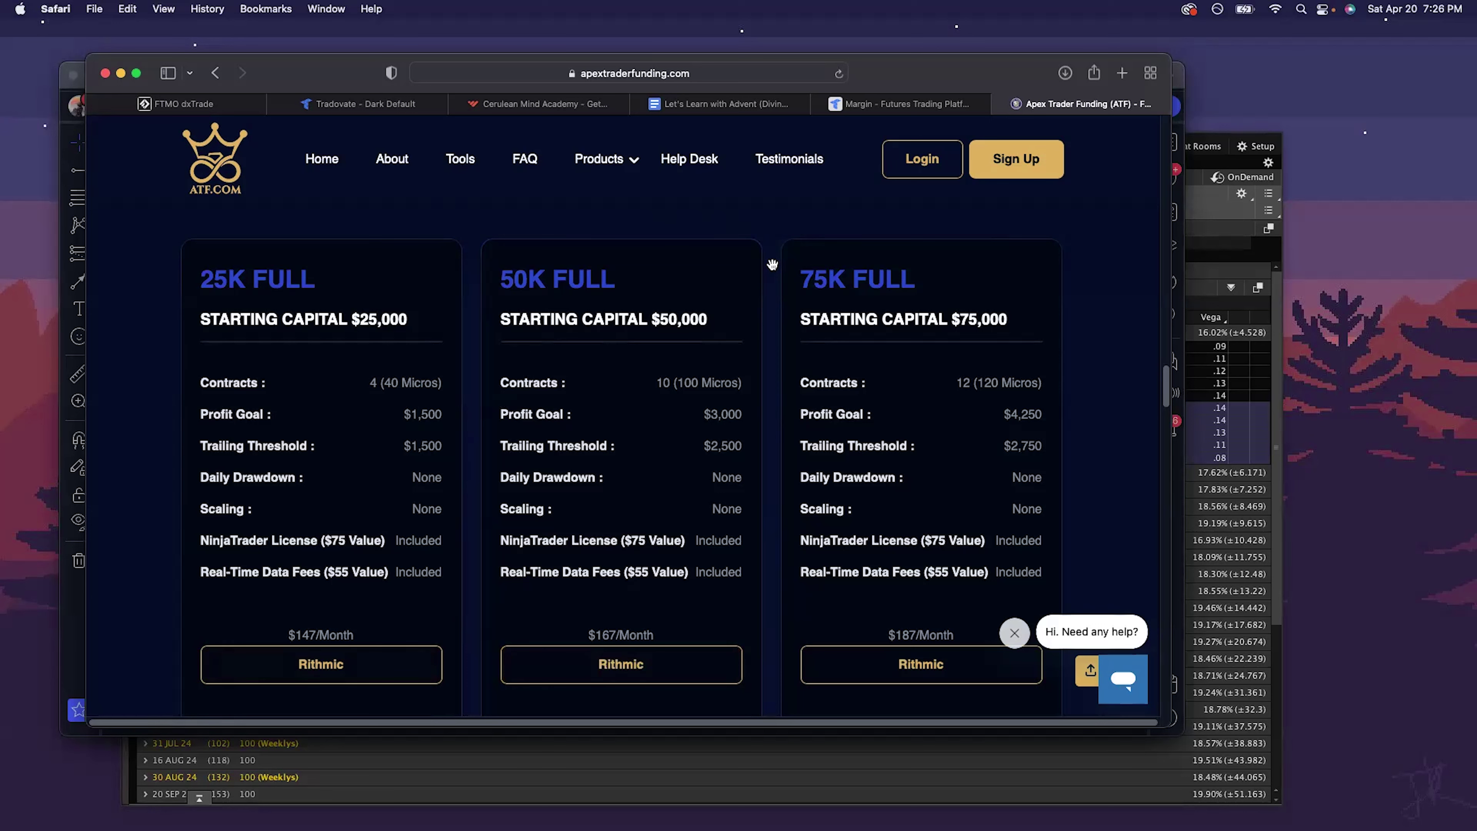
Step: Delete the notes from 'Tick Value -> Point Value' through '$5', then switch to TradingView
{"action": "left_click", "coordinate": [725, 105]}
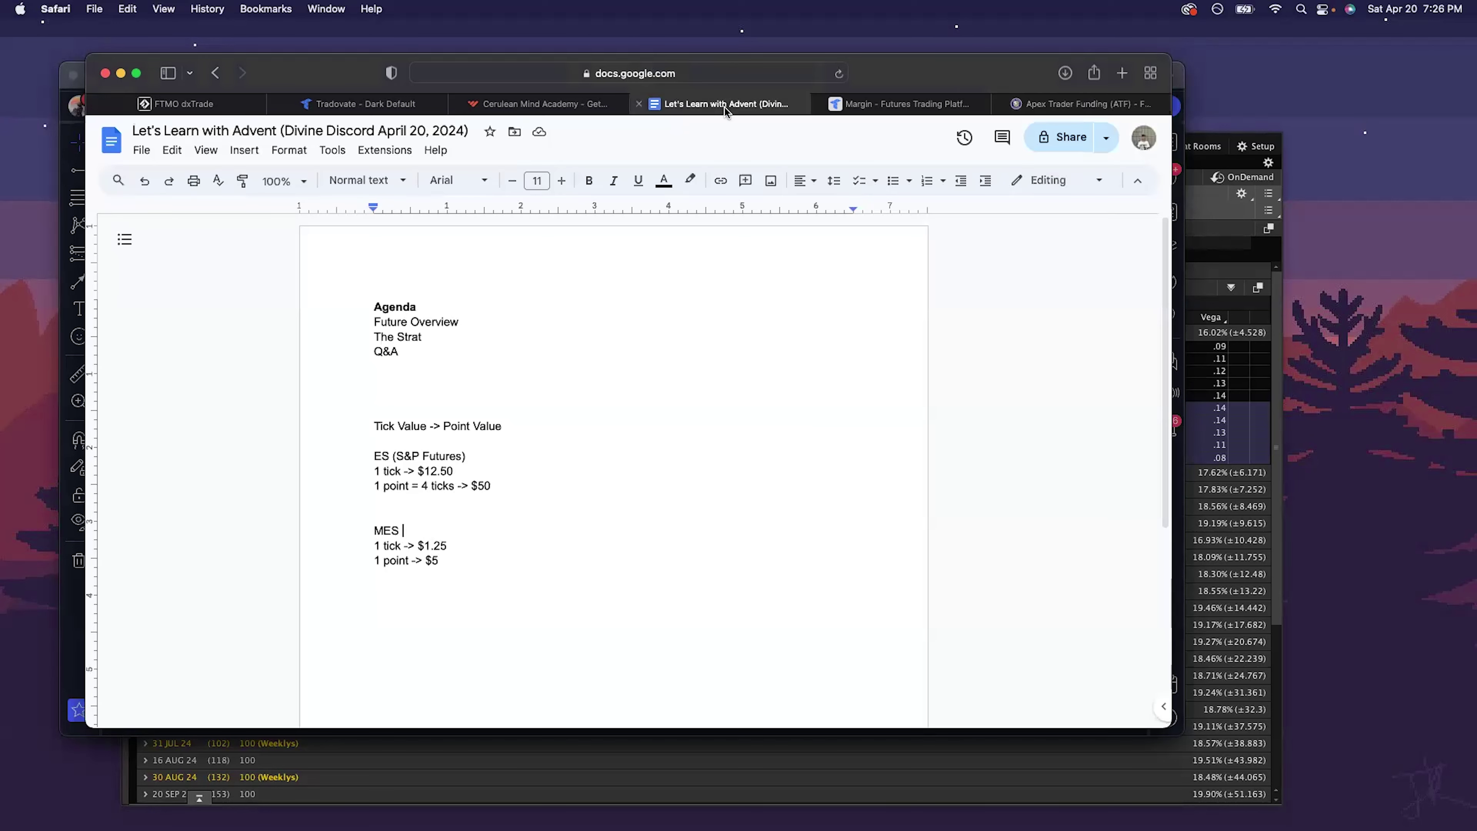
{"action": "left_click_drag", "start_coordinate": [450, 565], "coordinate": [363, 422]}
{"action": "key", "text": "BackSpace"}
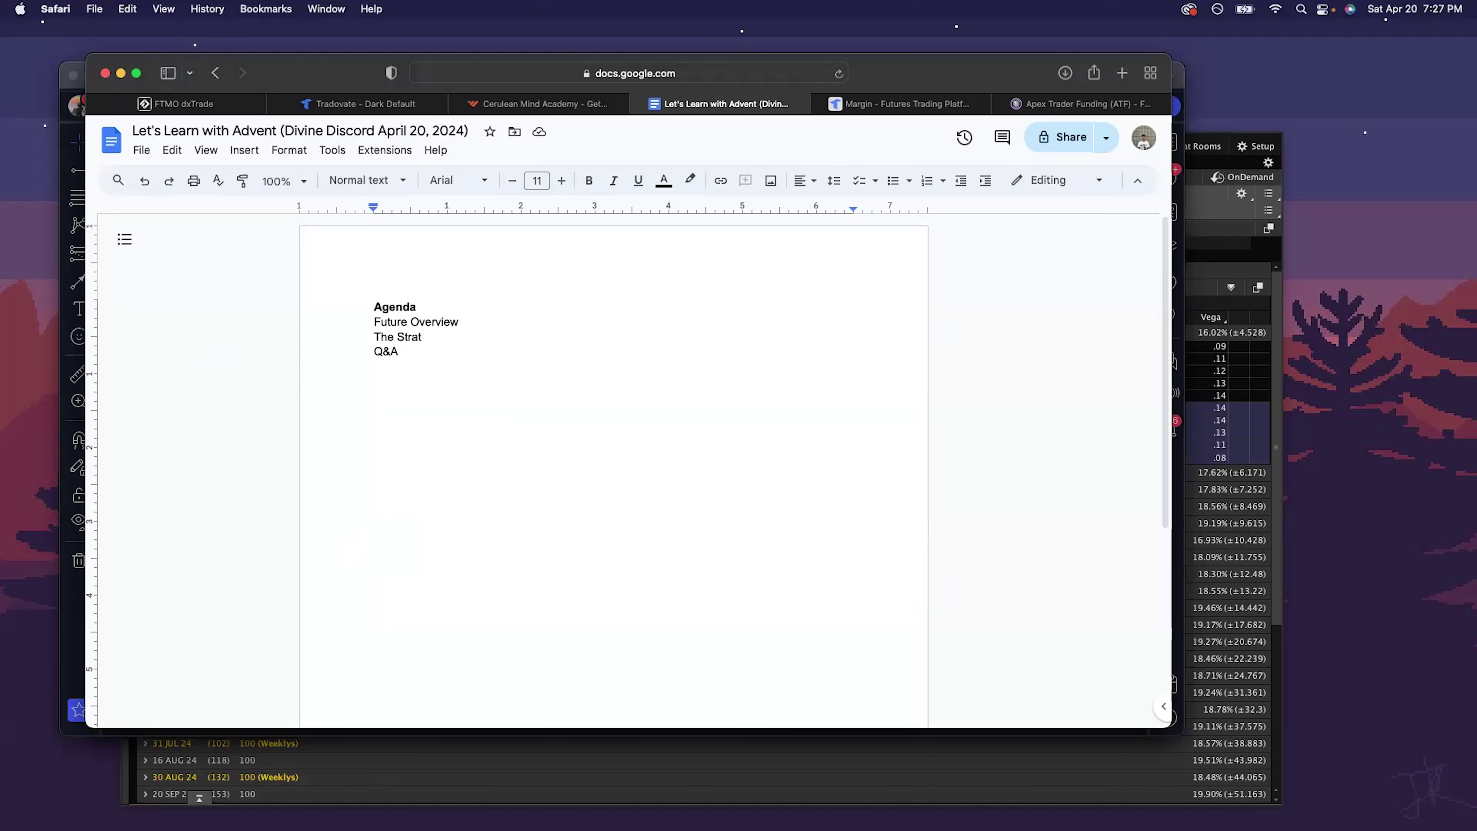
{"action": "key", "text": "super+Tab"}
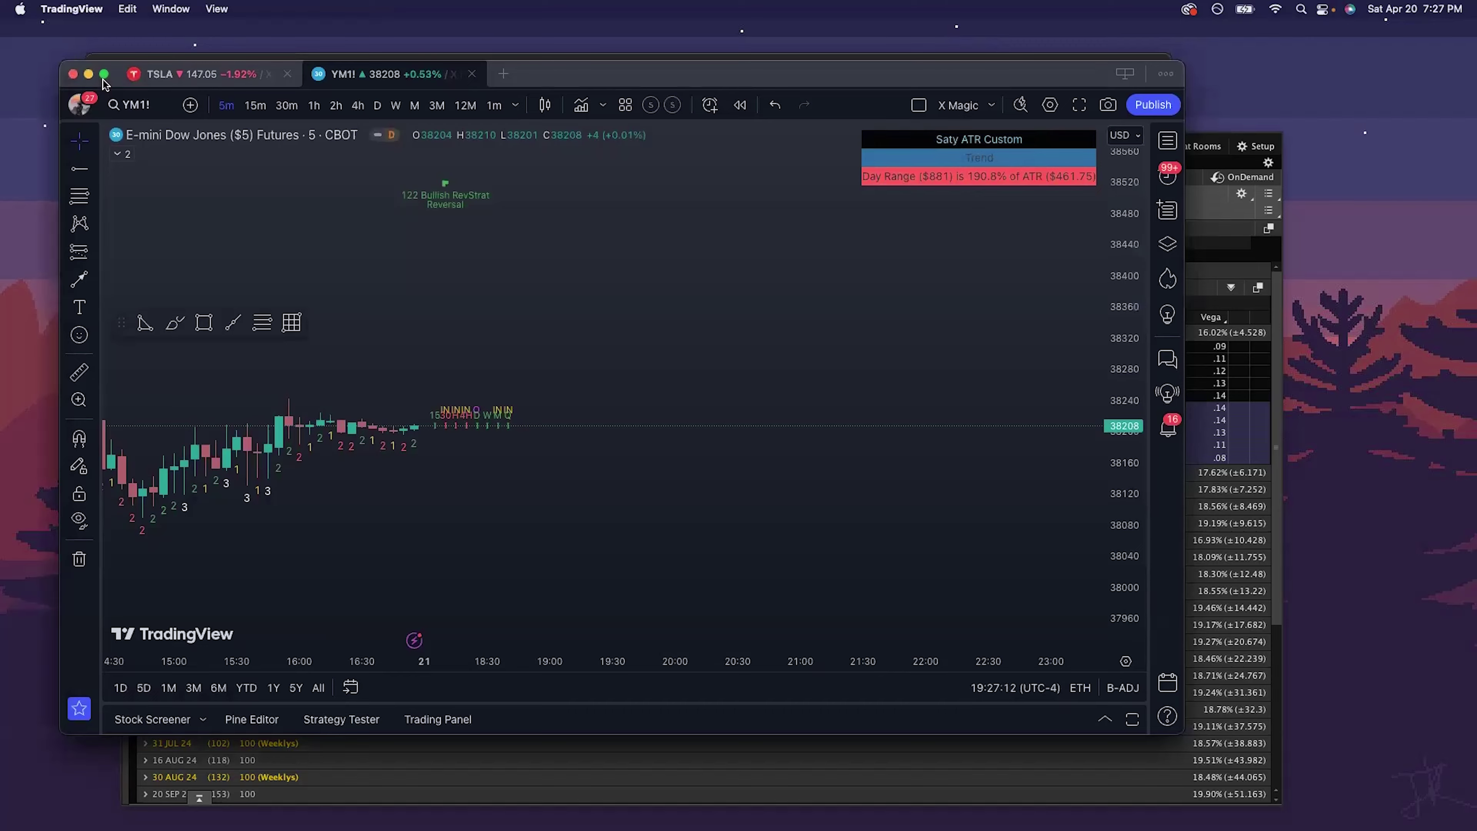
Step: Maximize TradingView and replace the TSLA chart with COINBASE BTCUSD (Bitcoin / U.S. Dollar)
{"action": "left_click", "coordinate": [103, 73]}
{"action": "left_click", "coordinate": [110, 15]}
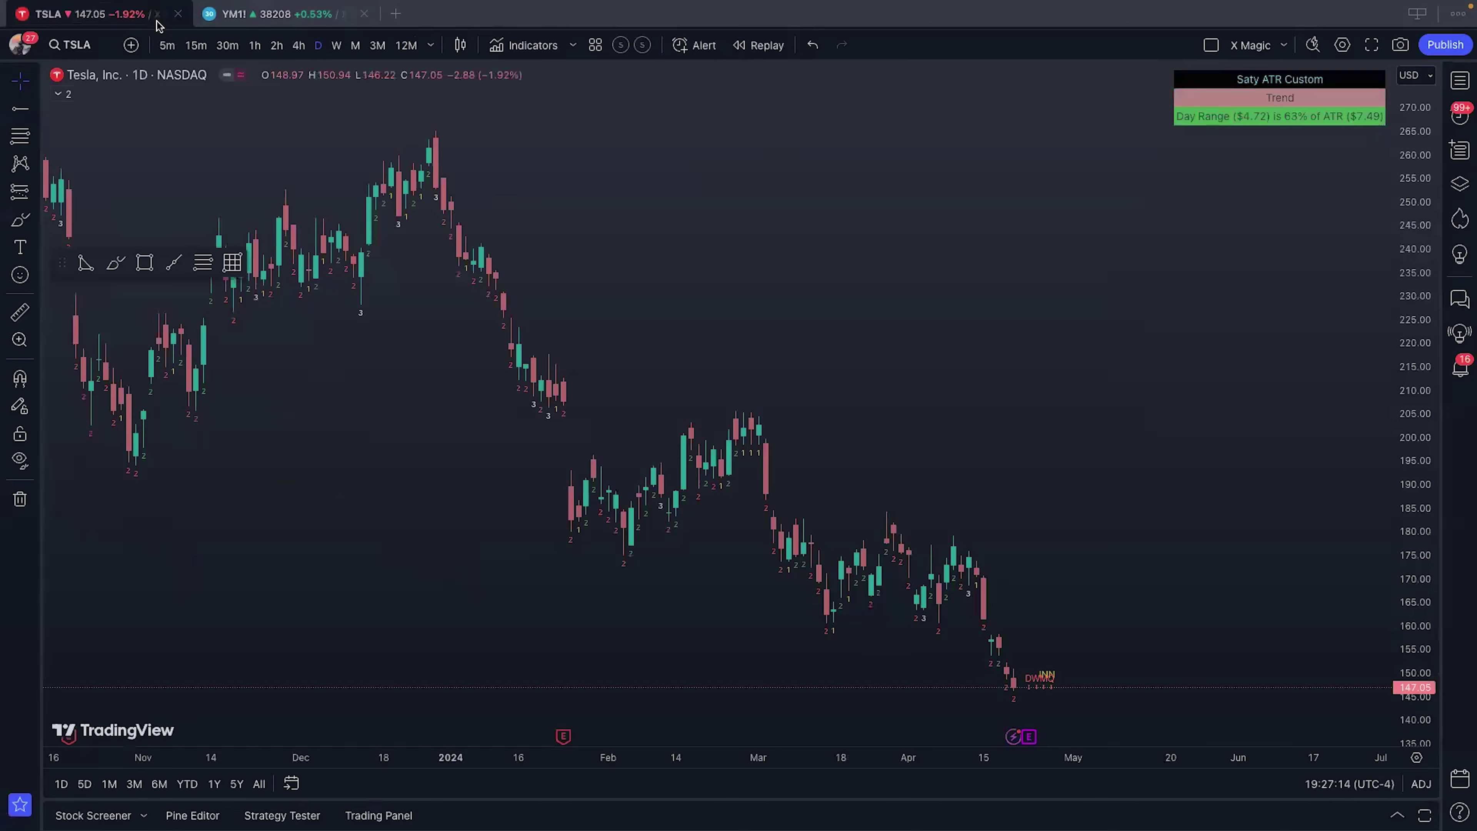
{"action": "left_click", "coordinate": [99, 49]}
{"action": "type", "text": "BCUSD"}
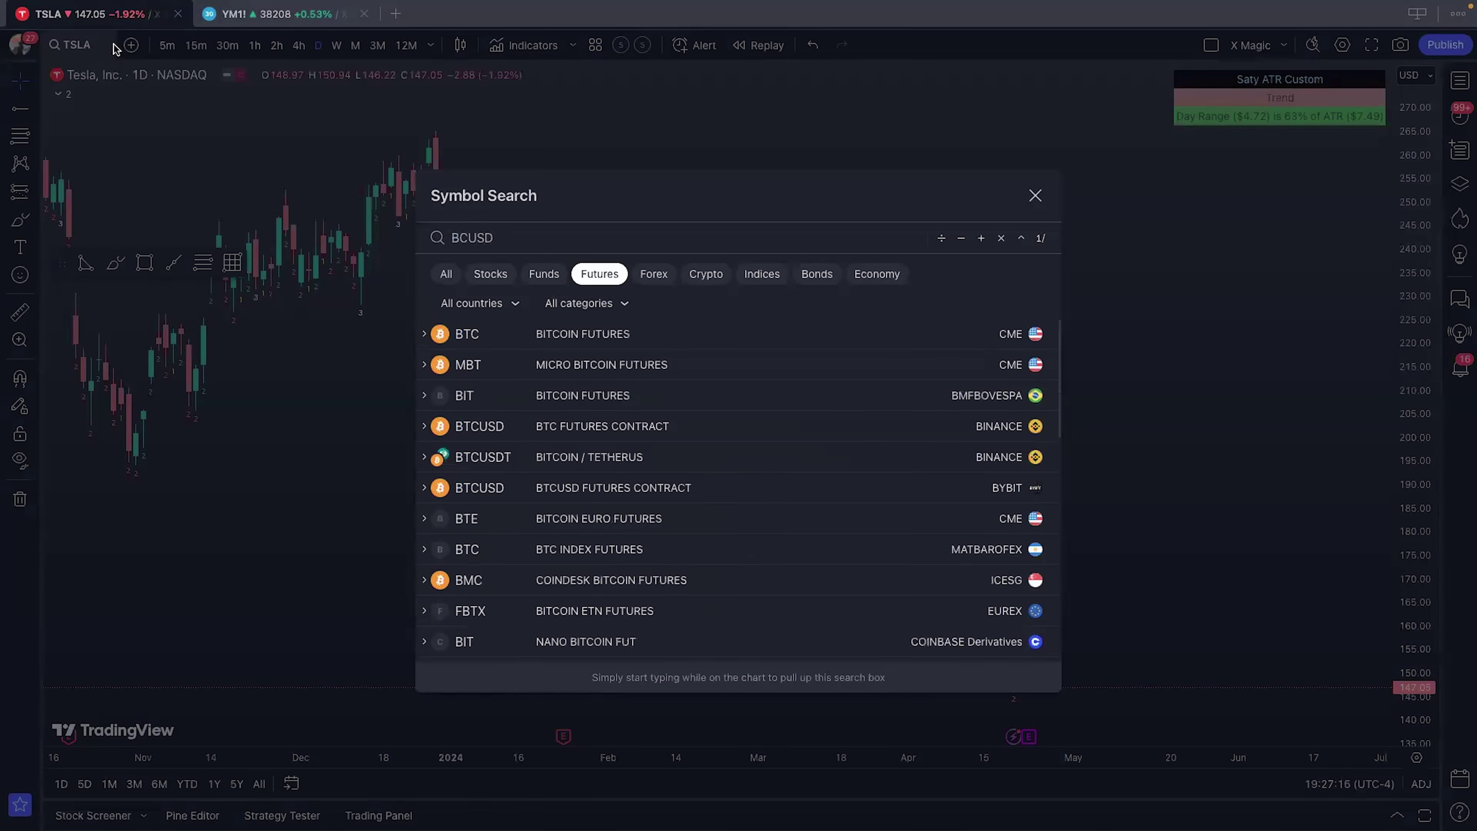
{"action": "key", "text": "BackSpace"}
{"action": "key", "text": "BackSpace"}
{"action": "key", "text": "BackSpace"}
{"action": "key", "text": "BackSpace"}
{"action": "key", "text": "BackSpace"}
{"action": "type", "text": "BTCUSD"}
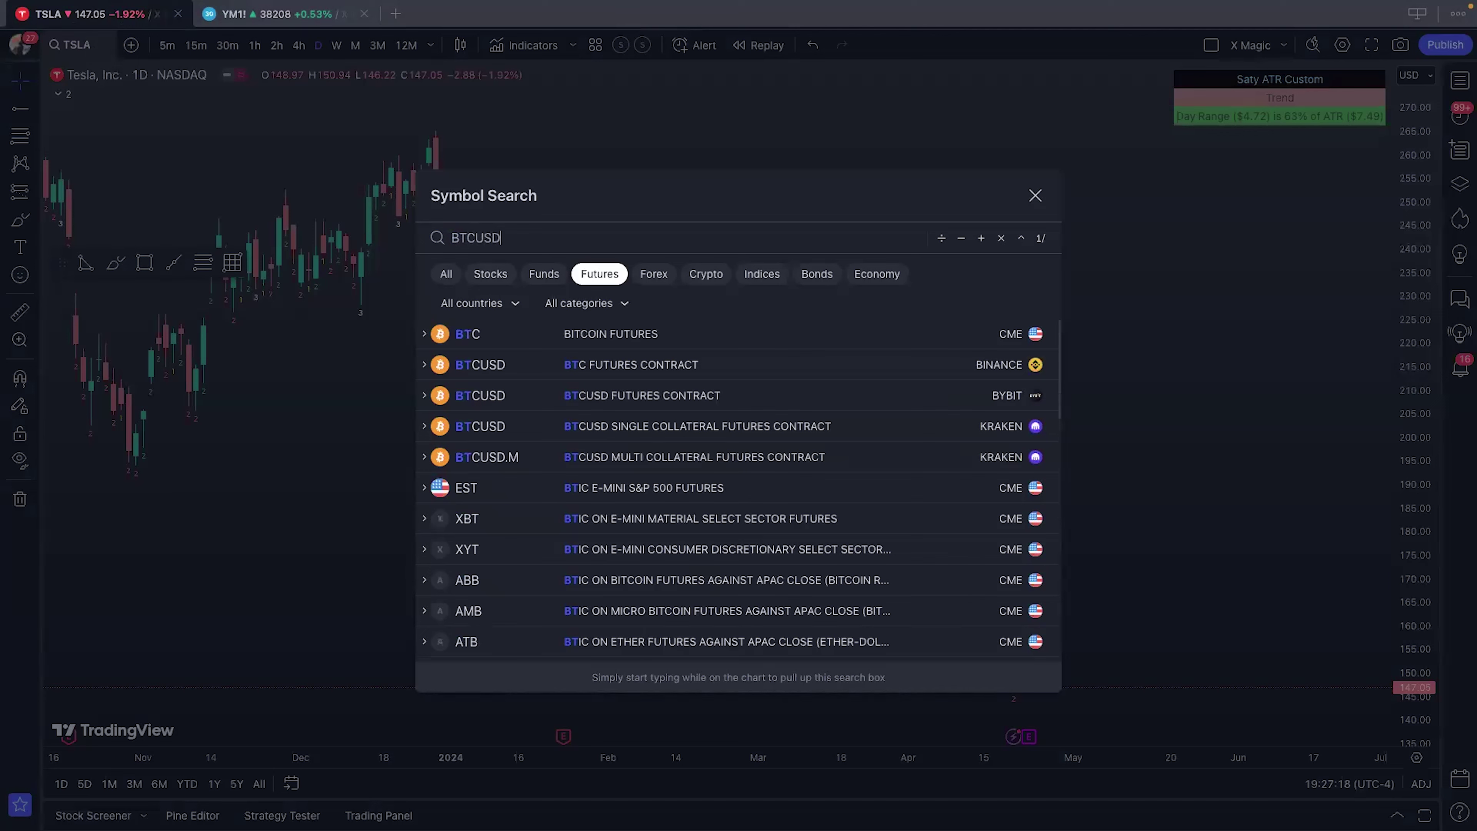
{"action": "scroll", "coordinate": [686, 544], "scroll_direction": "down", "scroll_amount": 2}
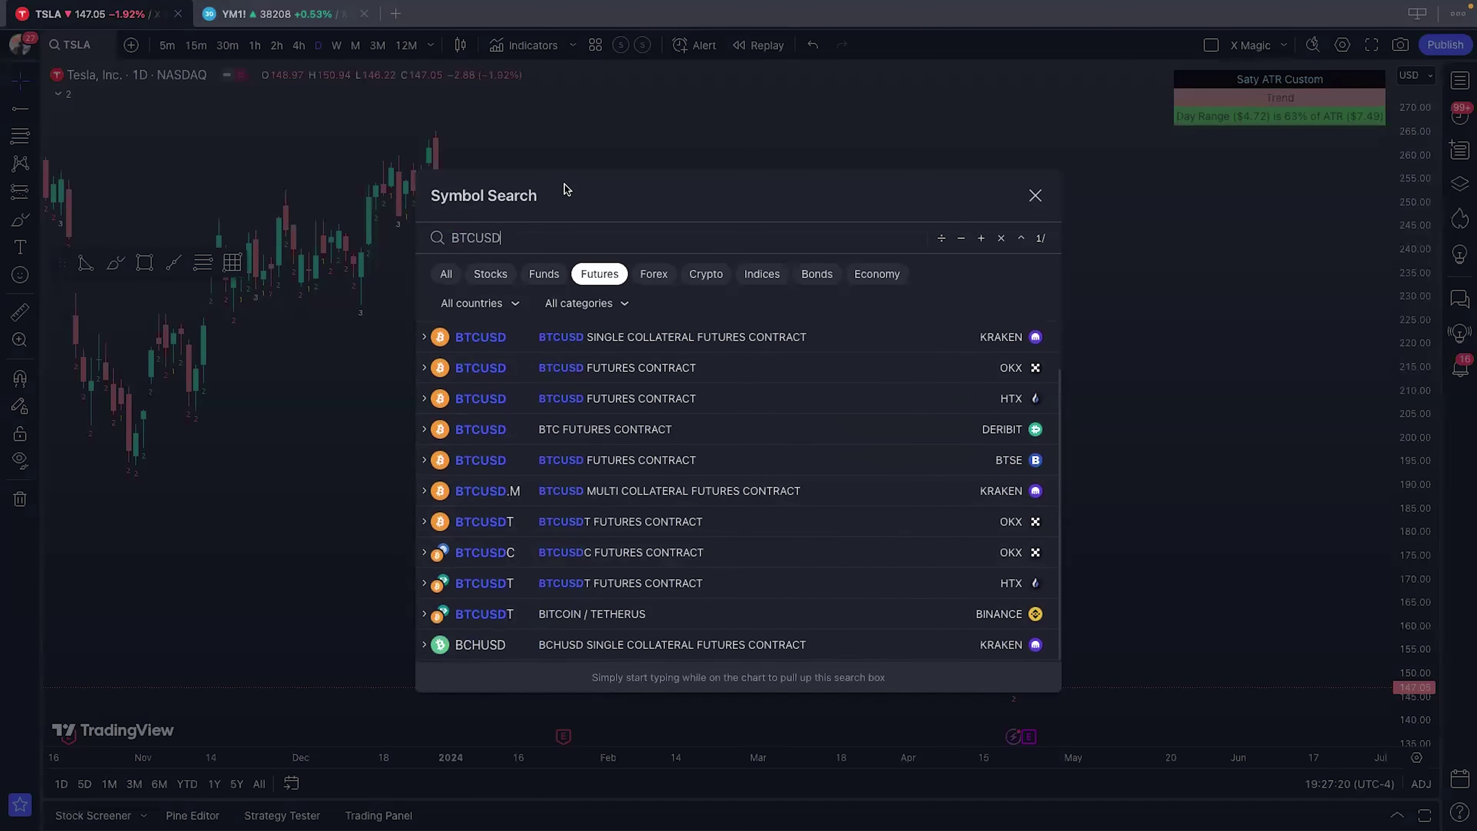
{"action": "scroll", "coordinate": [590, 459], "scroll_direction": "up", "scroll_amount": 2}
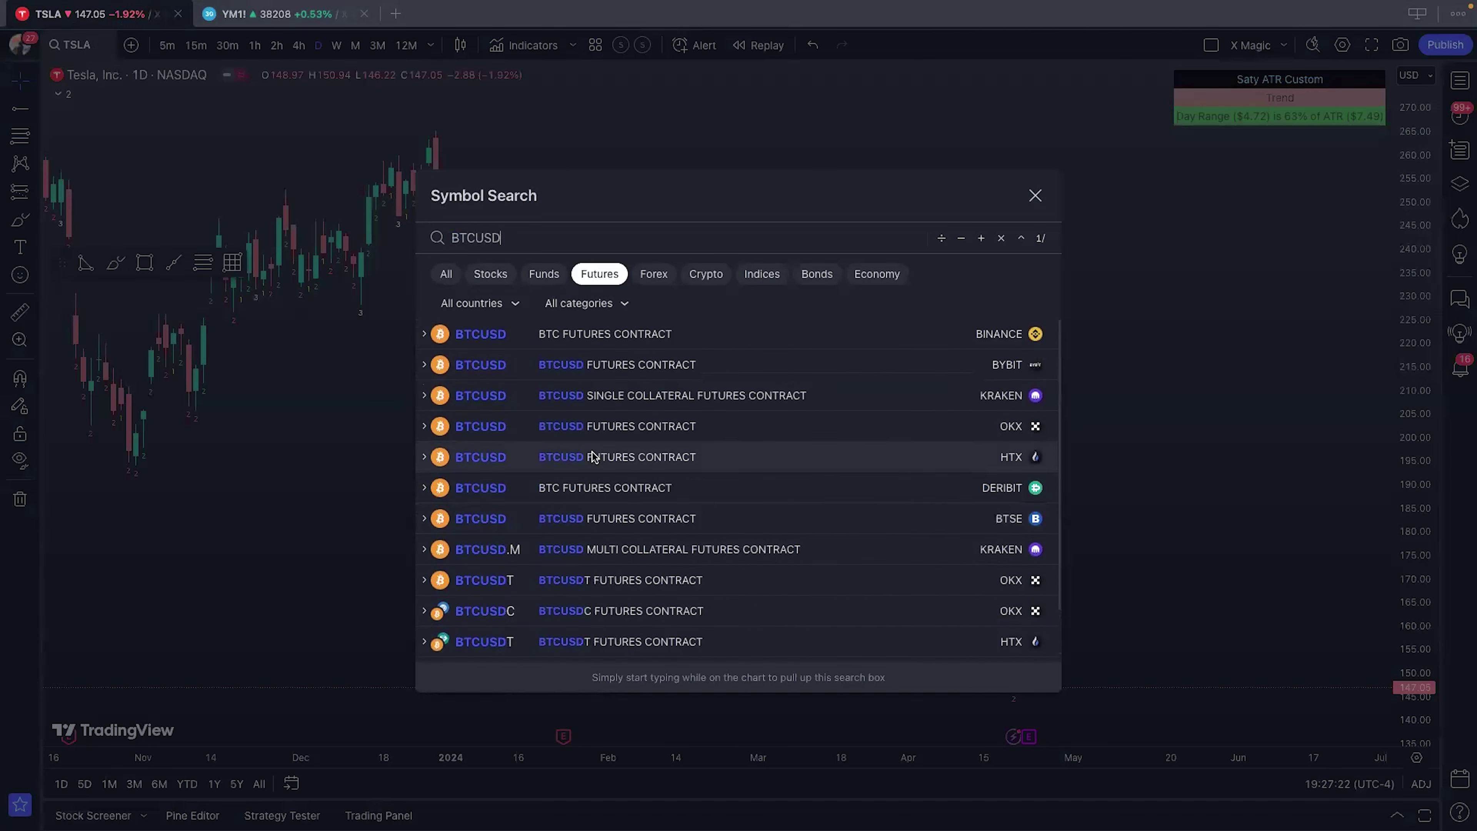
{"action": "left_click", "coordinate": [447, 273]}
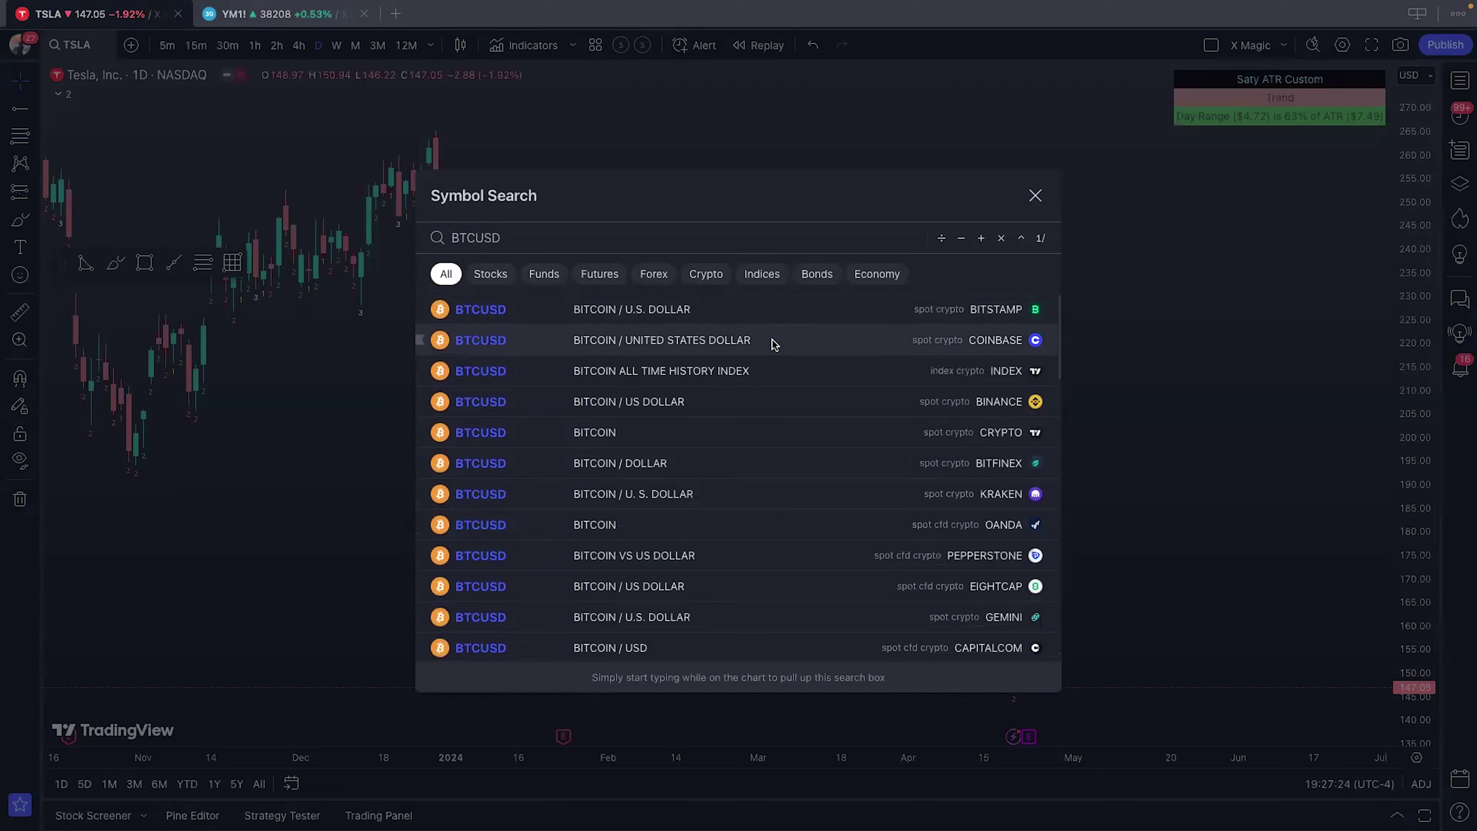
{"action": "left_click", "coordinate": [773, 342]}
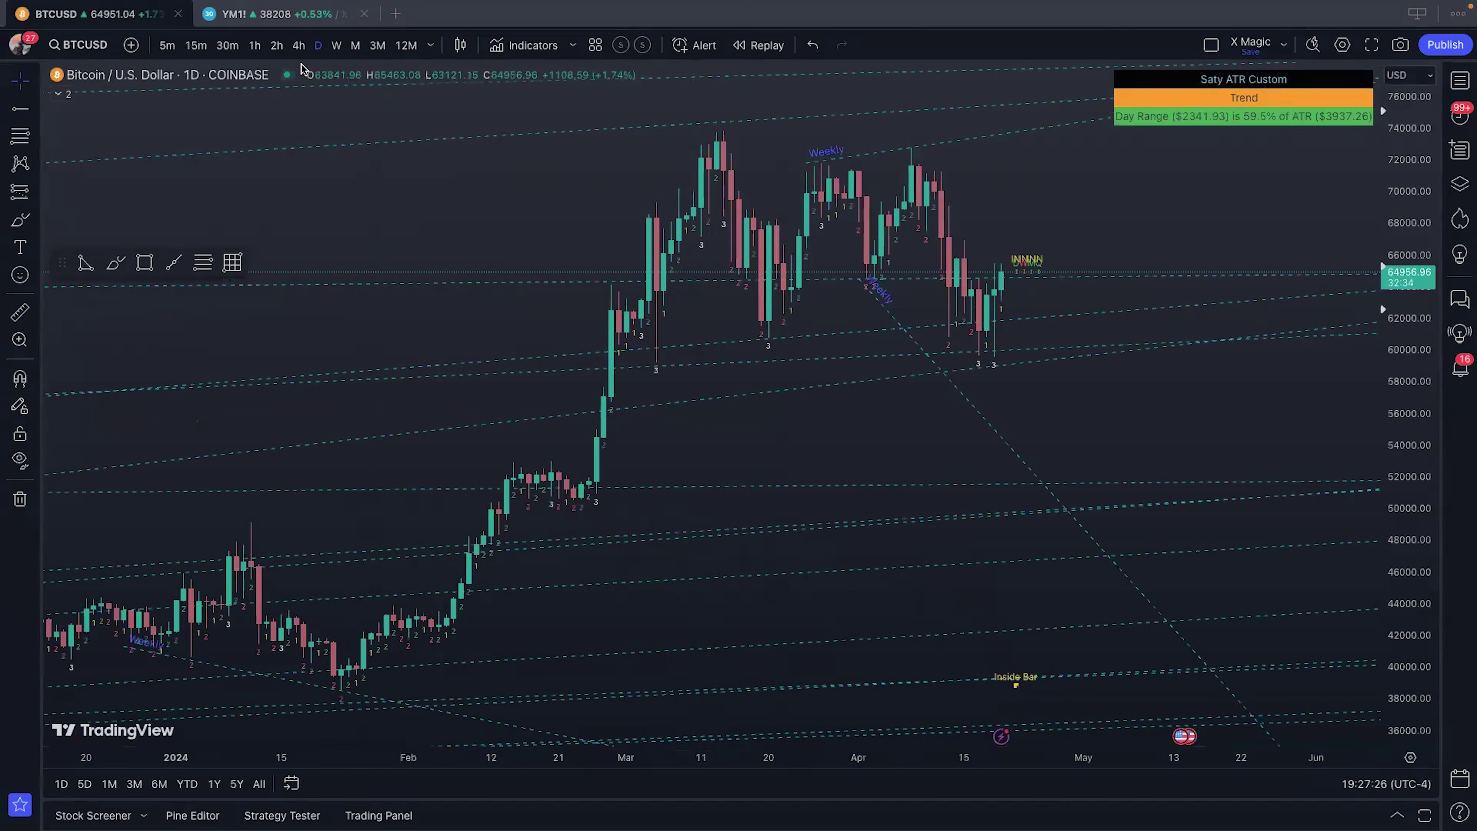
Step: Put BTCUSD on 4-hour candles and pan and rescale to frame mid-April bars
{"action": "left_click", "coordinate": [298, 45]}
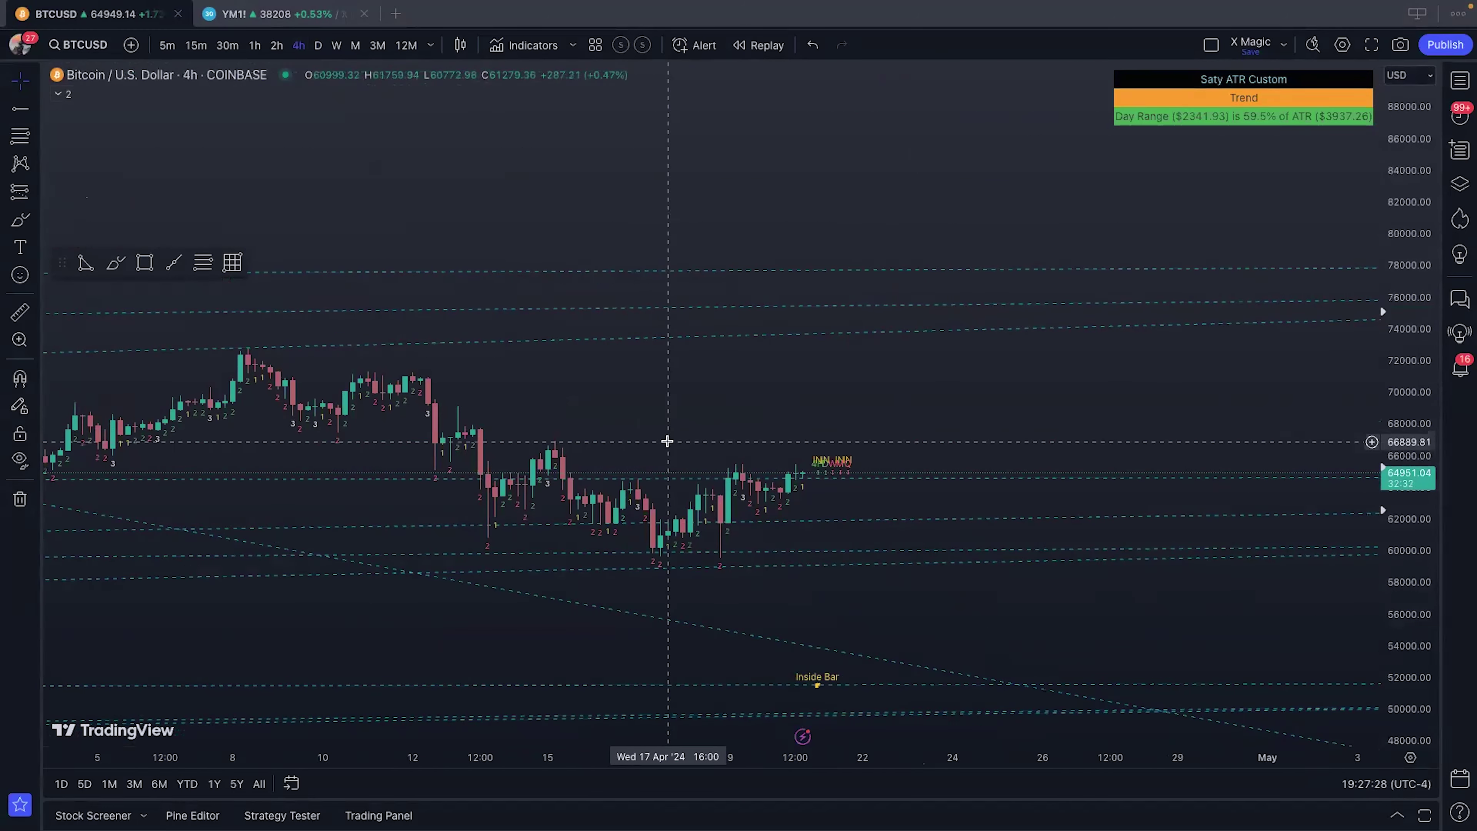
{"action": "left_click_drag", "start_coordinate": [983, 481], "coordinate": [1219, 297]}
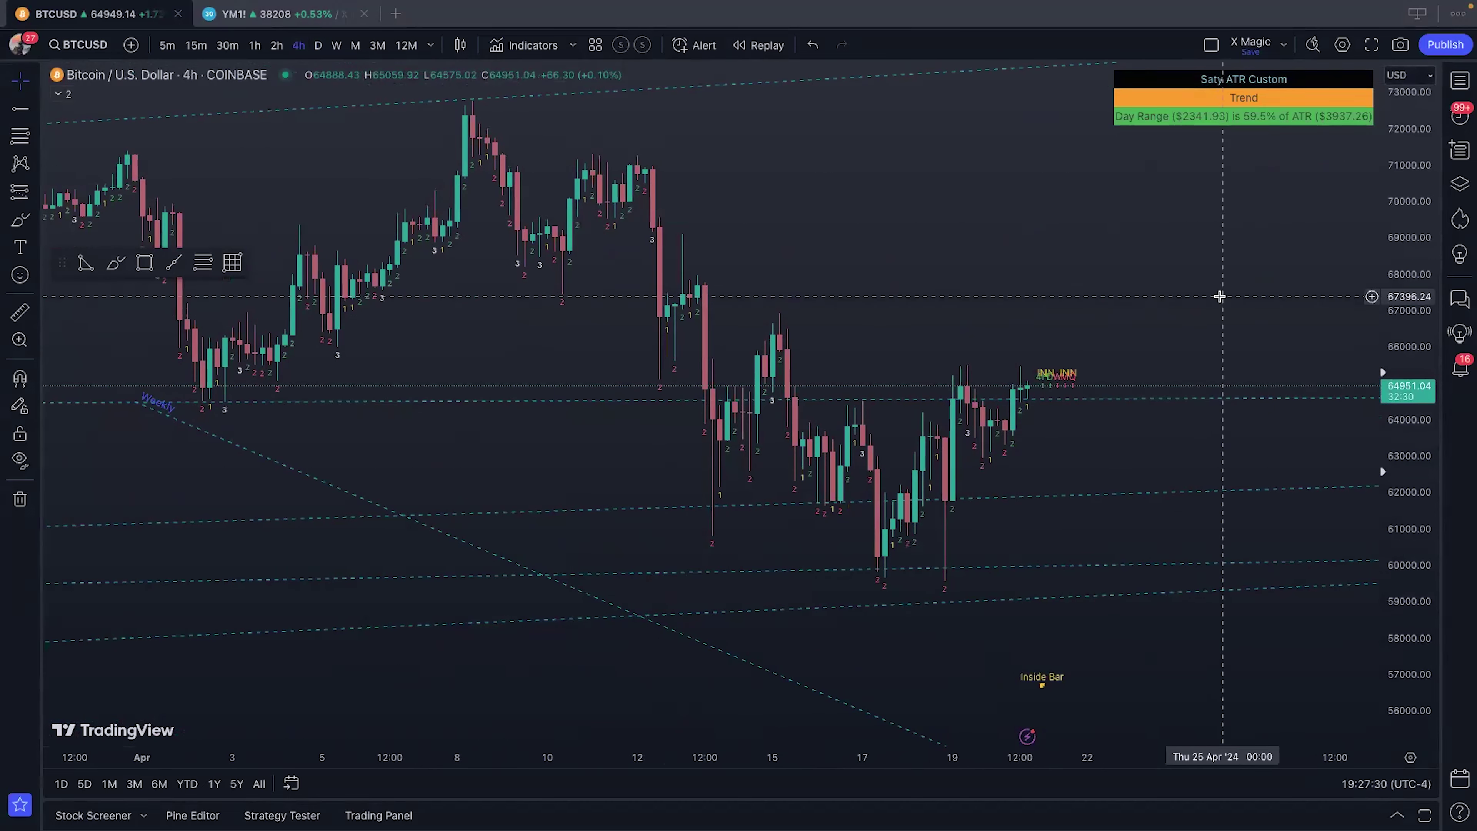
{"action": "left_click_drag", "start_coordinate": [1072, 433], "coordinate": [1035, 447]}
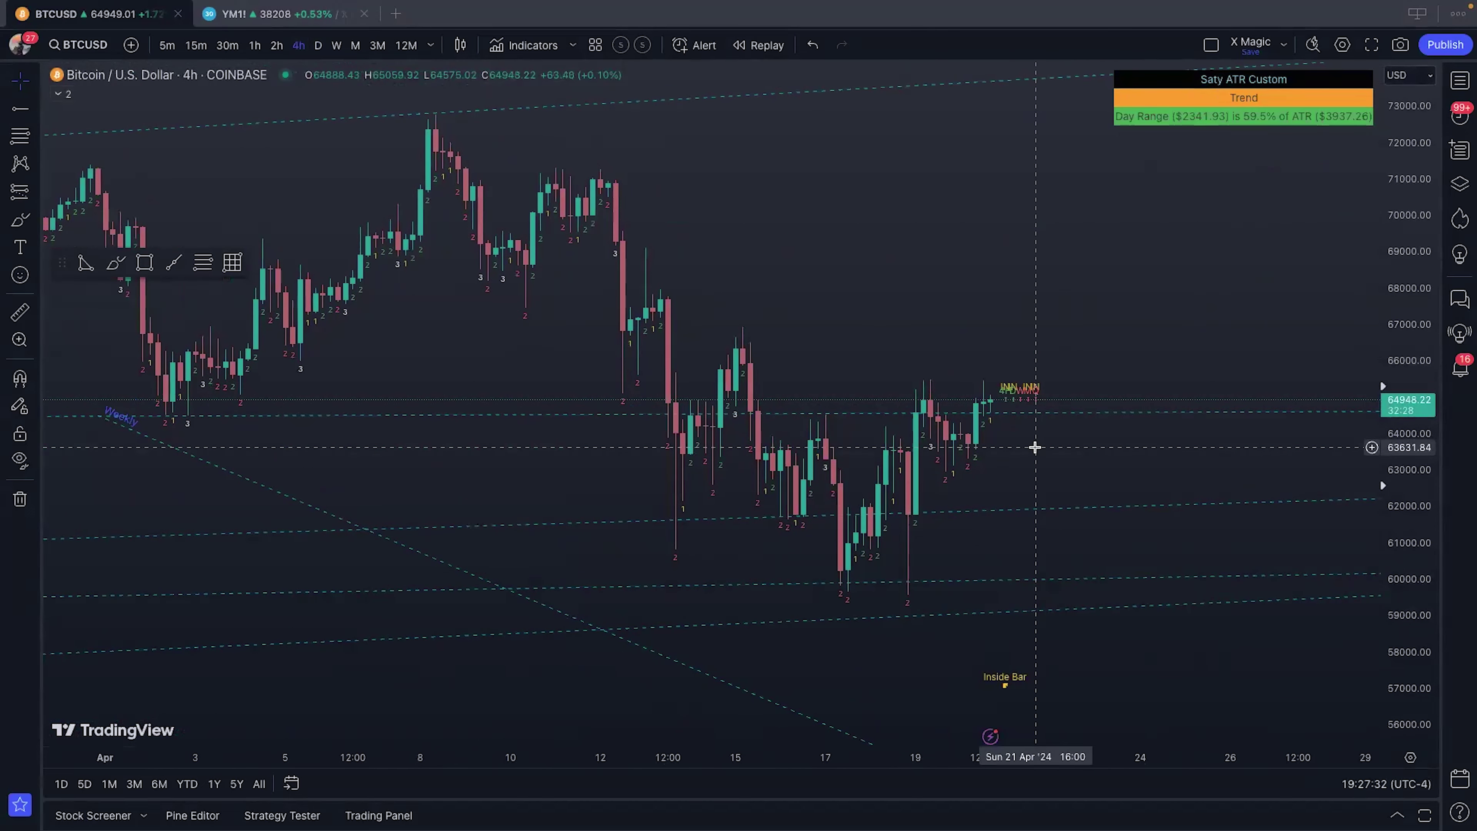
{"action": "scroll", "coordinate": [1035, 446], "scroll_direction": "up", "scroll_amount": 3}
{"action": "left_click_drag", "start_coordinate": [972, 362], "coordinate": [984, 381]}
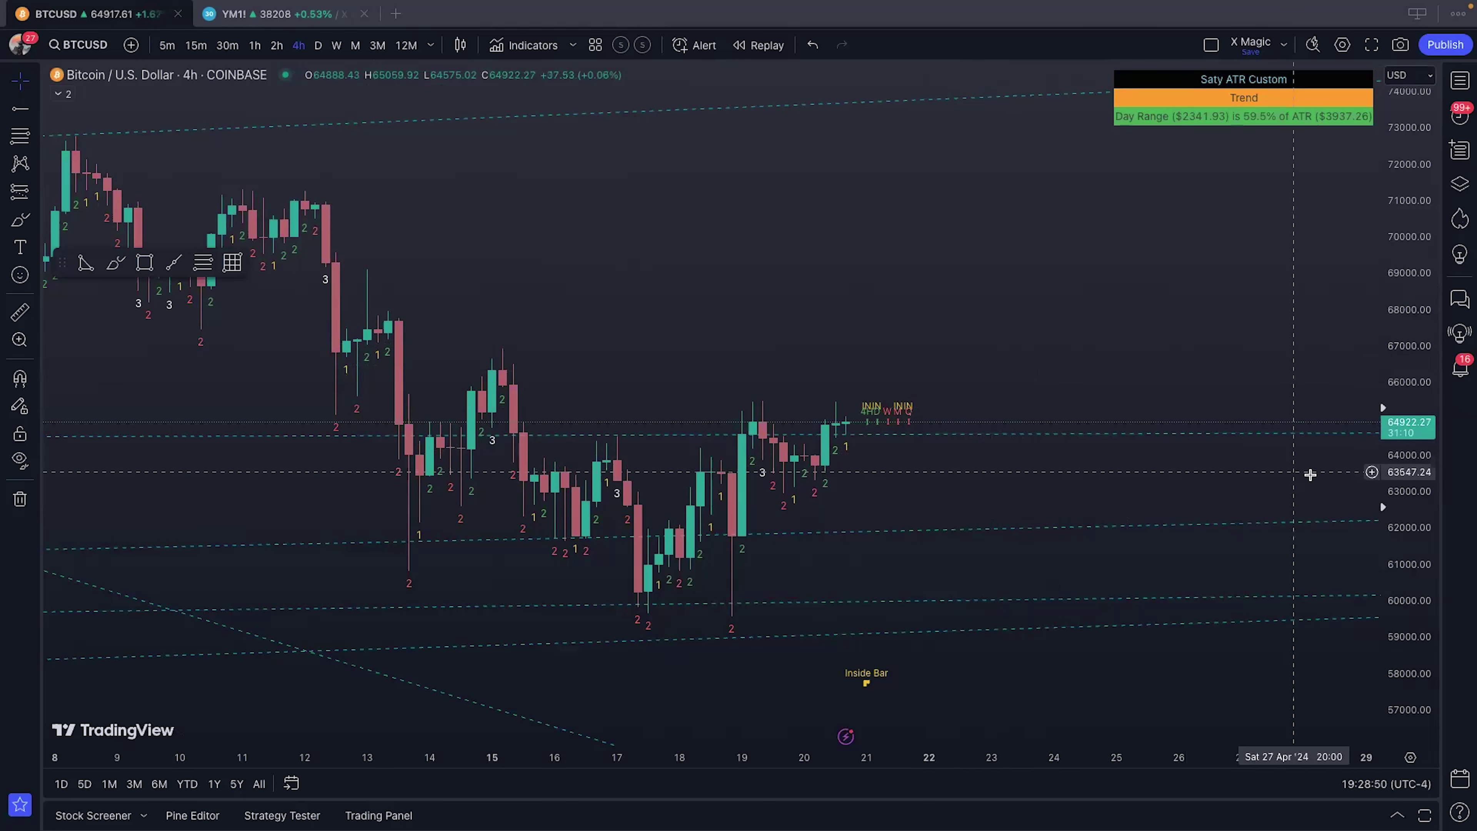
{"action": "left_click_drag", "start_coordinate": [1384, 474], "coordinate": [1385, 448]}
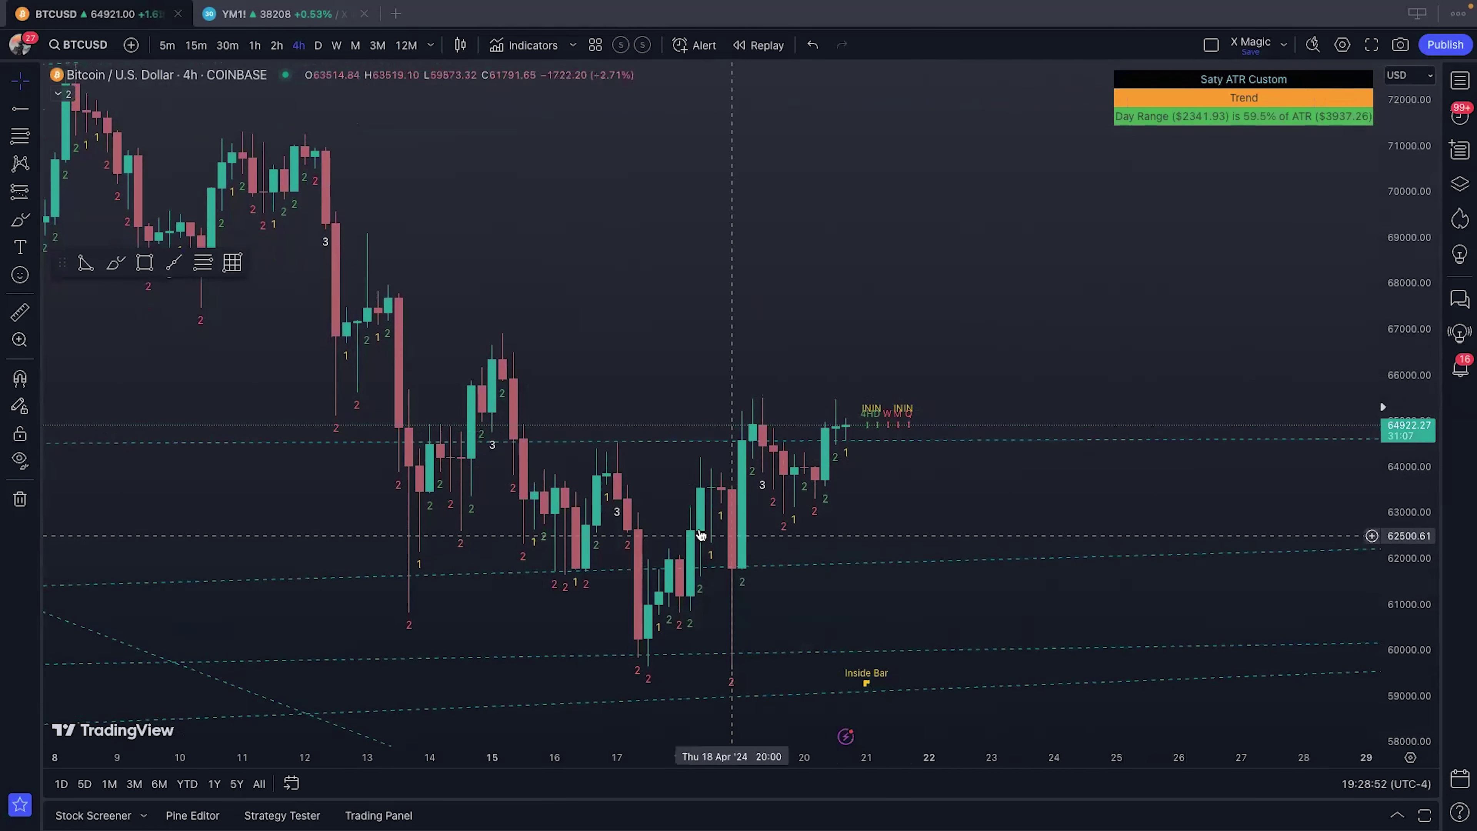
Step: Zoom in and pan so the latest 4-hour Bitcoin candles and their Strat numbers fill the view
{"action": "scroll", "coordinate": [976, 567], "scroll_direction": "up", "scroll_amount": 3}
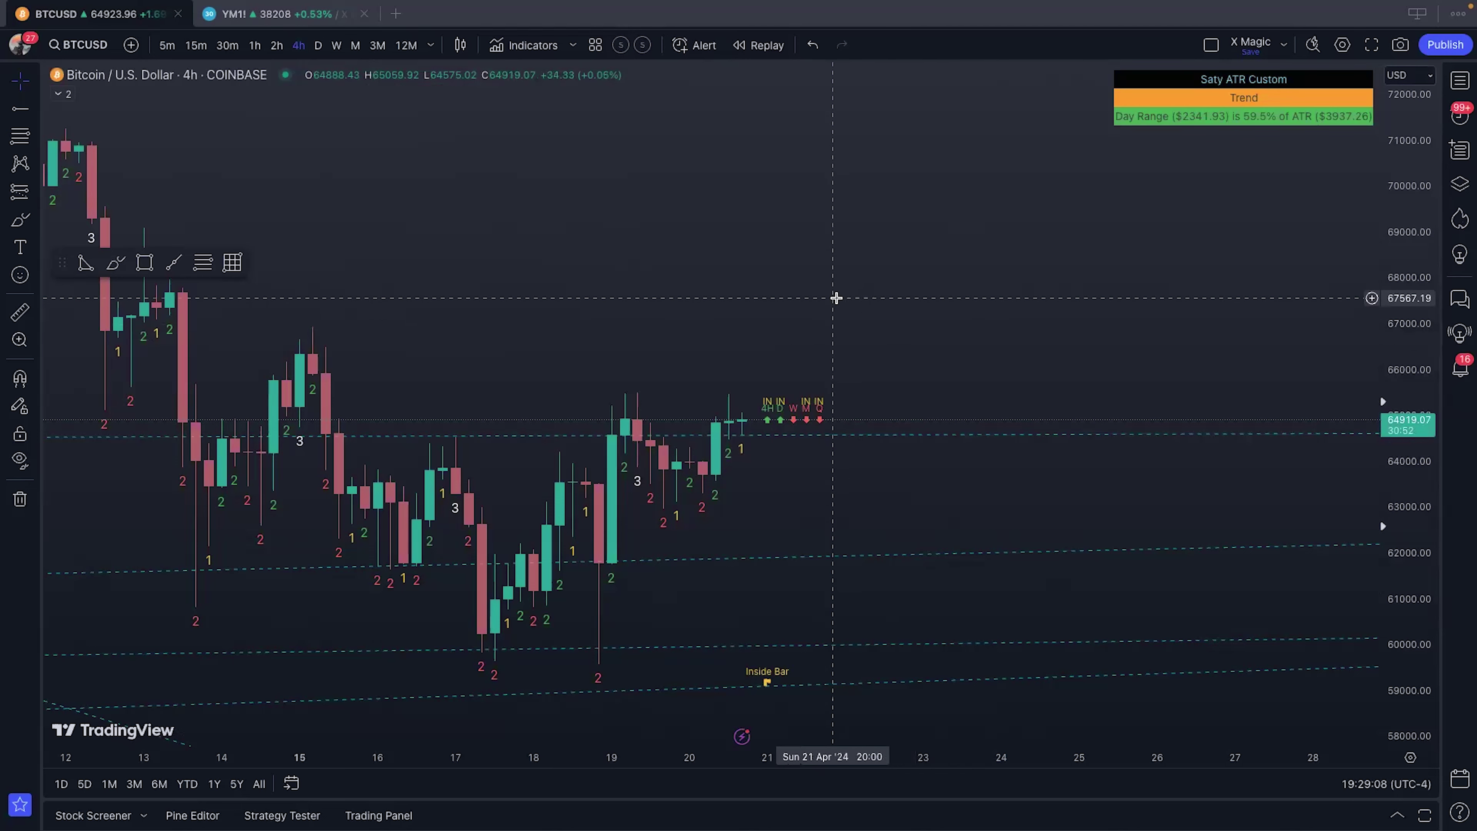
{"action": "left_click_drag", "start_coordinate": [745, 474], "coordinate": [814, 443]}
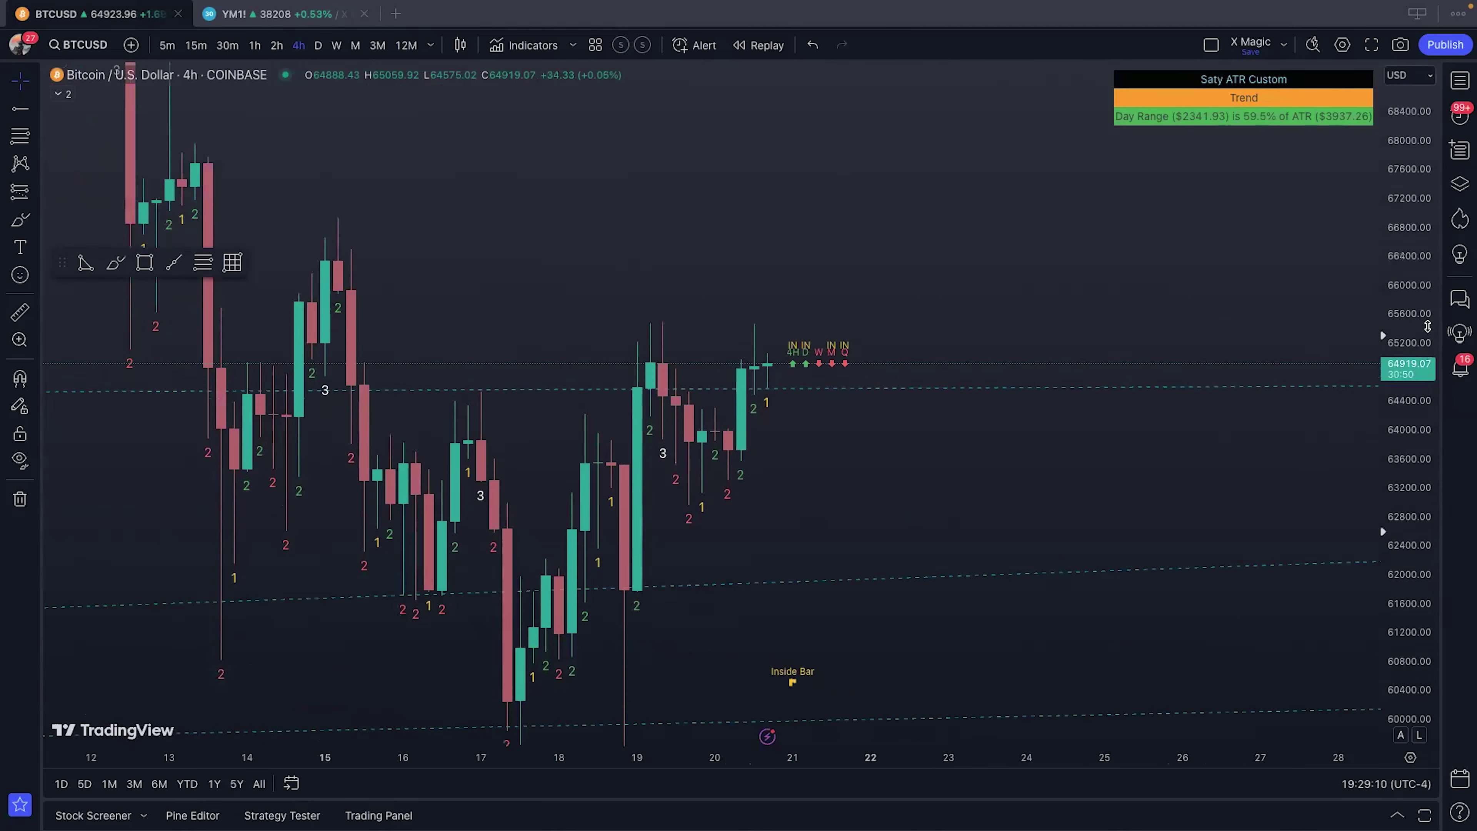
{"action": "scroll", "coordinate": [564, 514], "scroll_direction": "up", "scroll_amount": 5}
{"action": "left_click_drag", "start_coordinate": [563, 514], "coordinate": [1151, 507]}
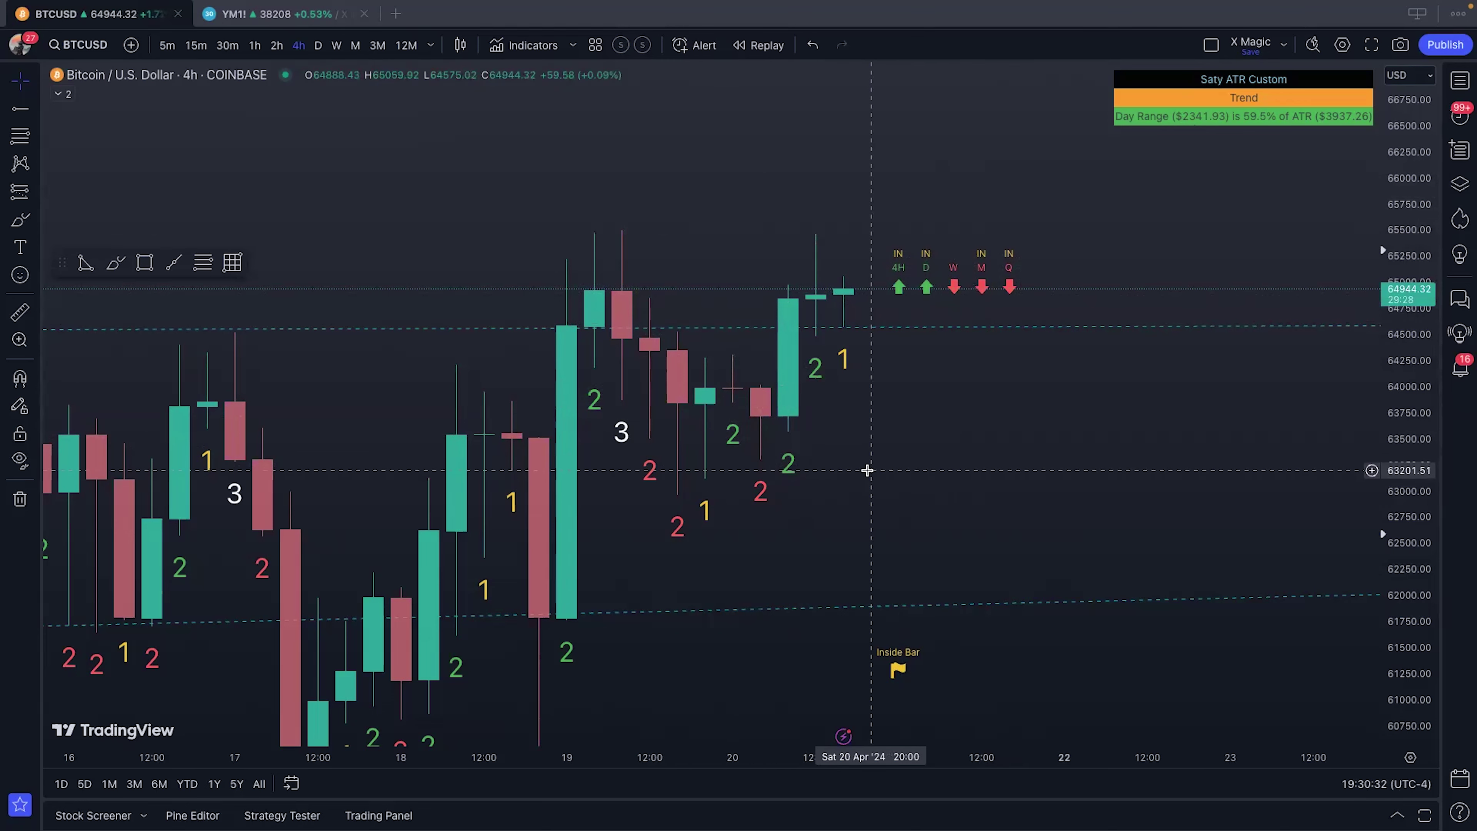
Step: Zoom and pan over recent BTCUSD 4-hour bars, then reset the chart view
{"action": "scroll", "coordinate": [857, 485], "scroll_direction": "up", "scroll_amount": 3}
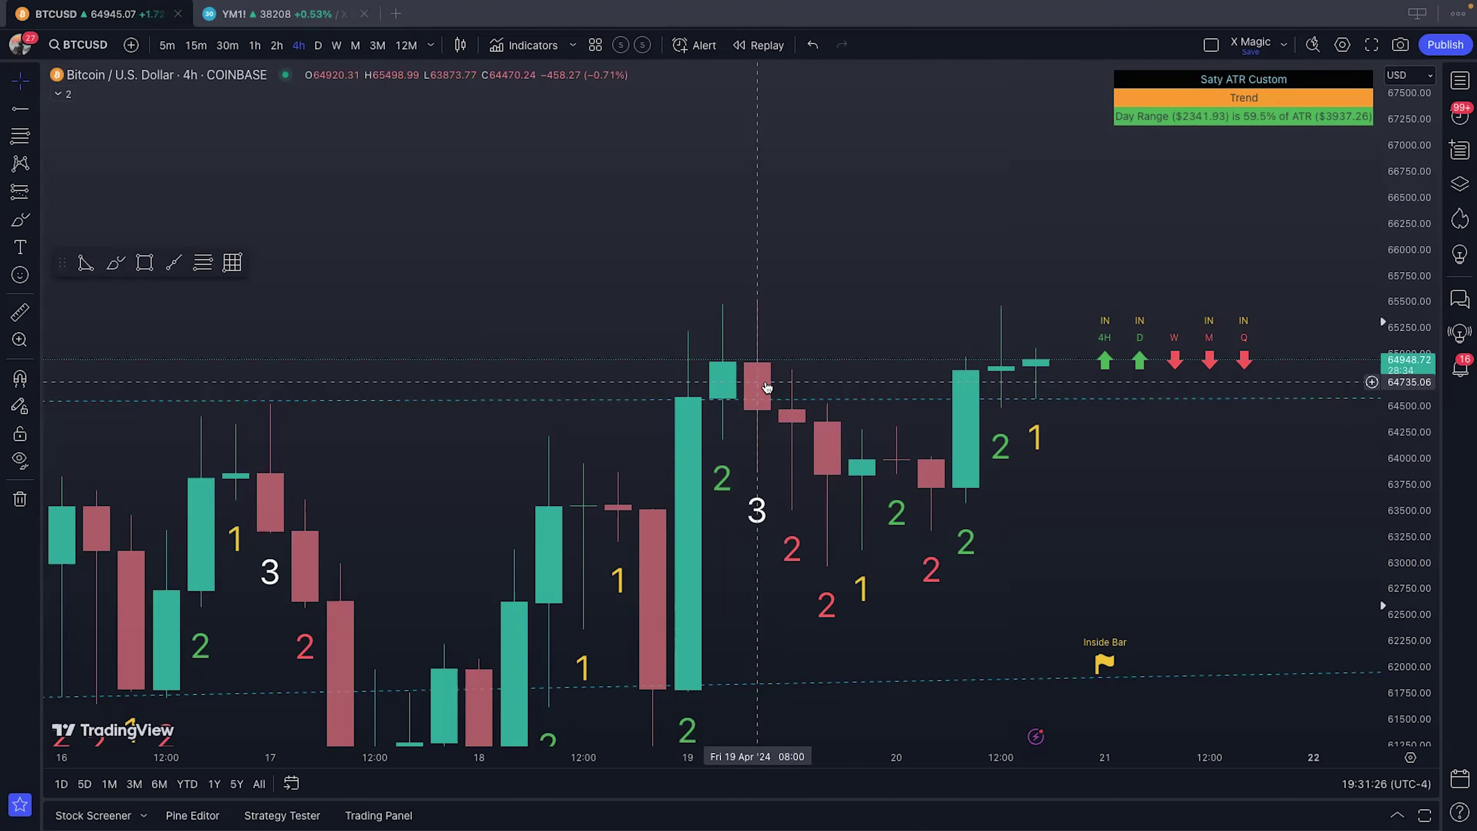
{"action": "left_click_drag", "start_coordinate": [600, 574], "coordinate": [663, 415]}
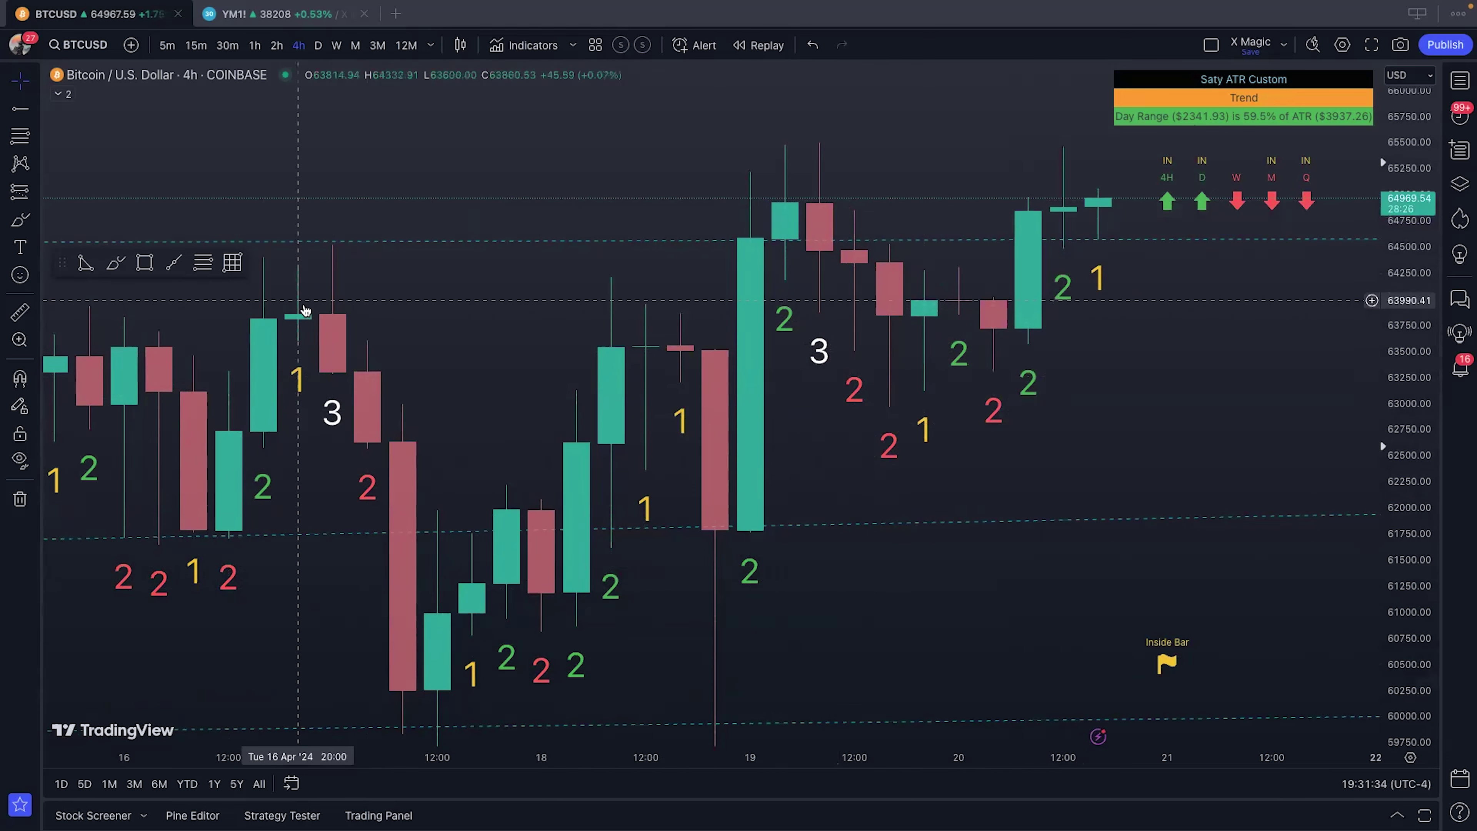
{"action": "scroll", "coordinate": [1407, 588], "scroll_direction": "down", "scroll_amount": 3}
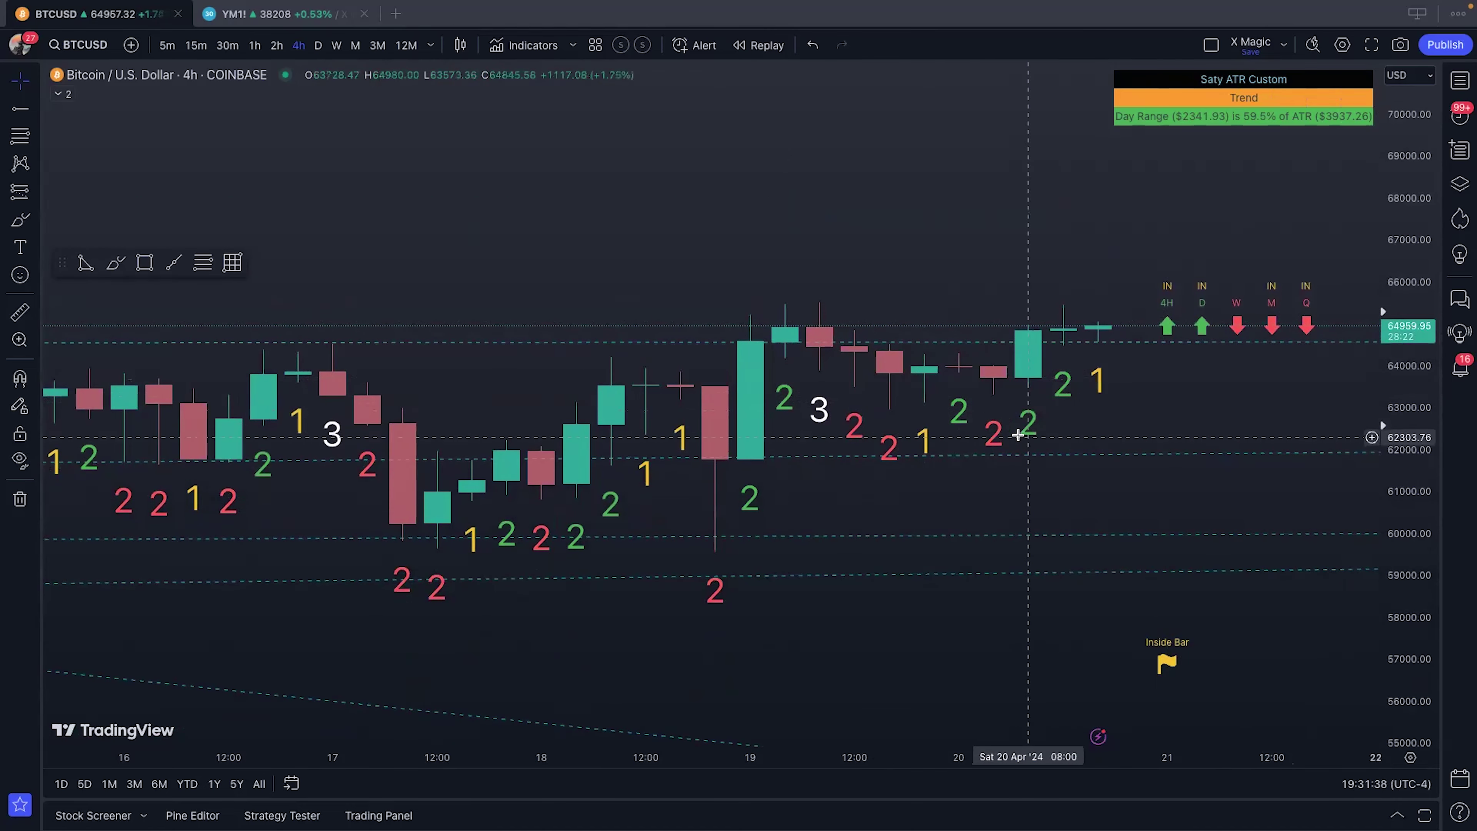
{"action": "left_click_drag", "start_coordinate": [1167, 409], "coordinate": [1179, 487]}
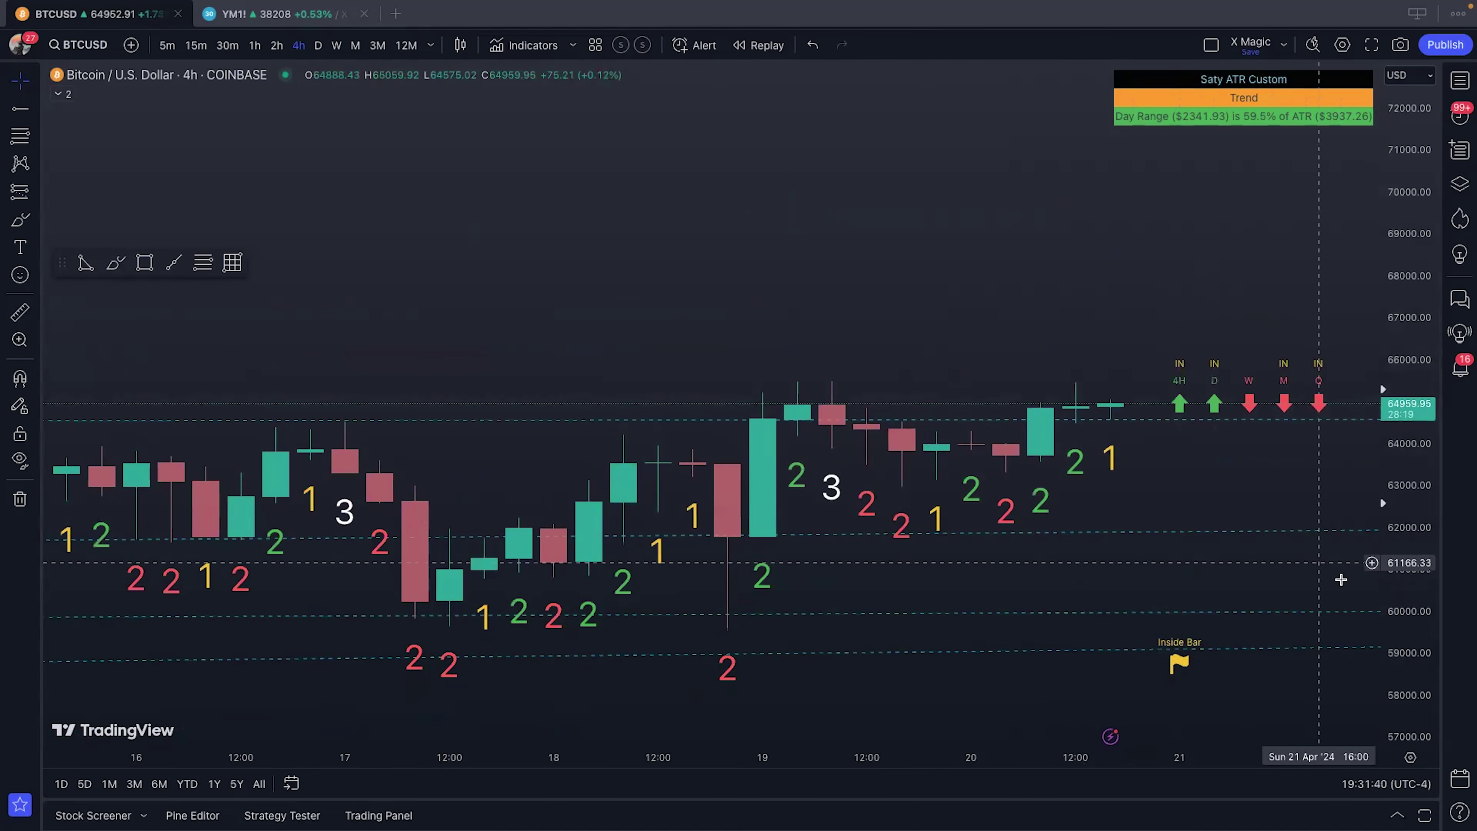
{"action": "key", "text": "alt+r"}
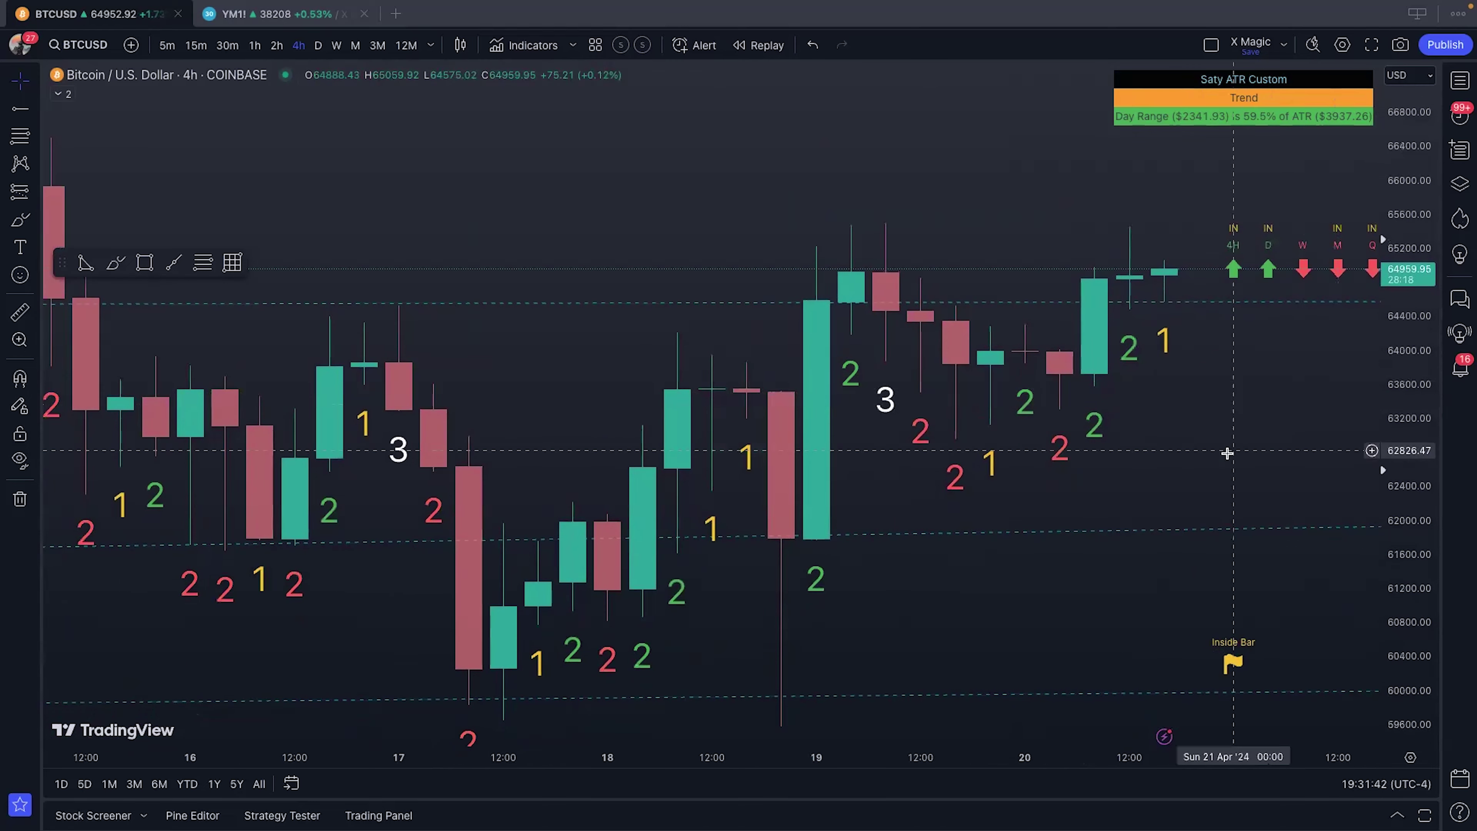
Step: Pan back through earlier Bitcoin bars to review Strat numbering, then open Symbol Search
{"action": "scroll", "coordinate": [1298, 500], "scroll_direction": "down", "scroll_amount": 3}
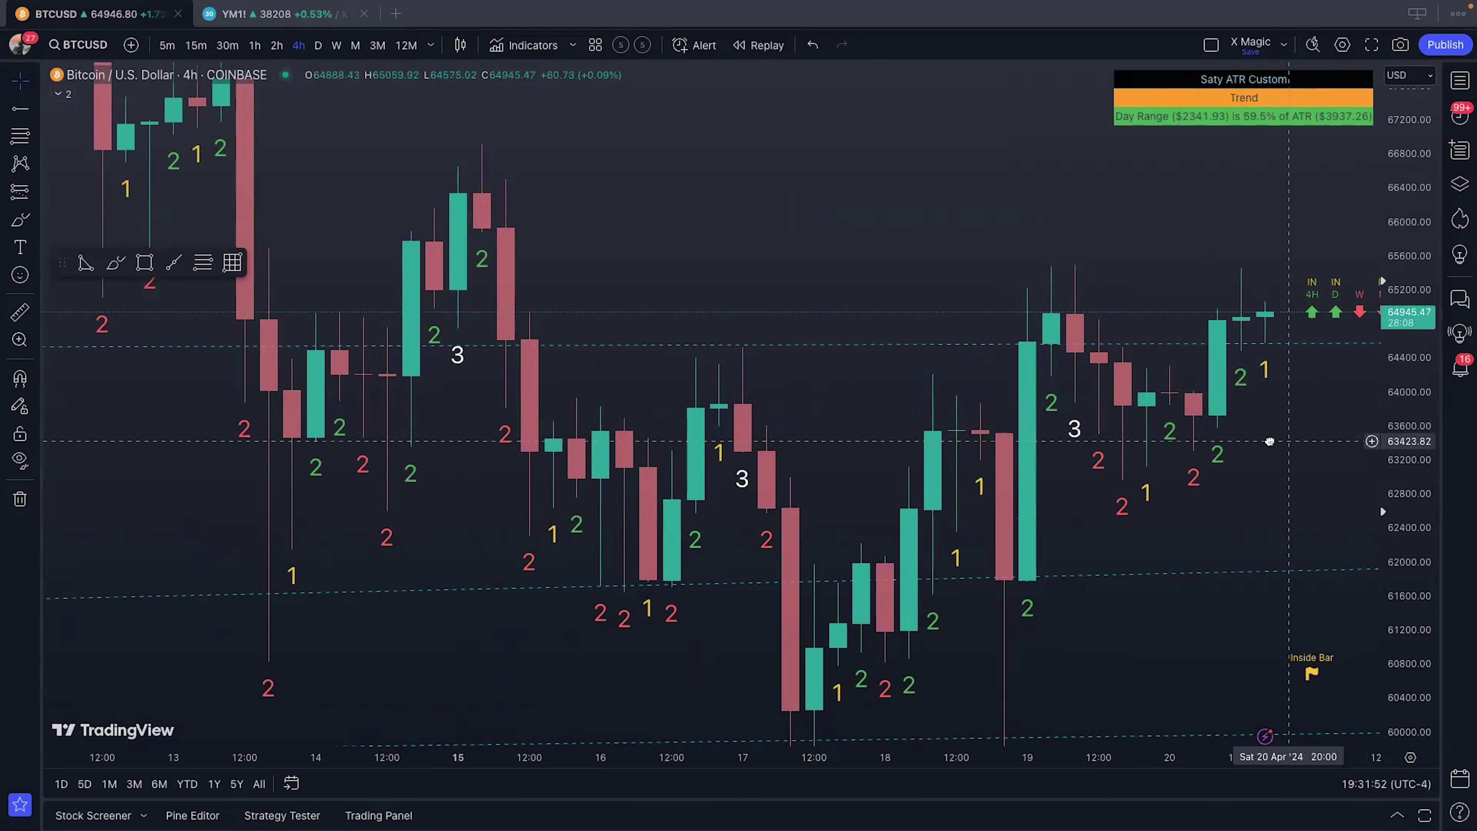
{"action": "left_click_drag", "start_coordinate": [1250, 440], "coordinate": [1111, 457]}
{"action": "left_click_drag", "start_coordinate": [943, 603], "coordinate": [891, 620]}
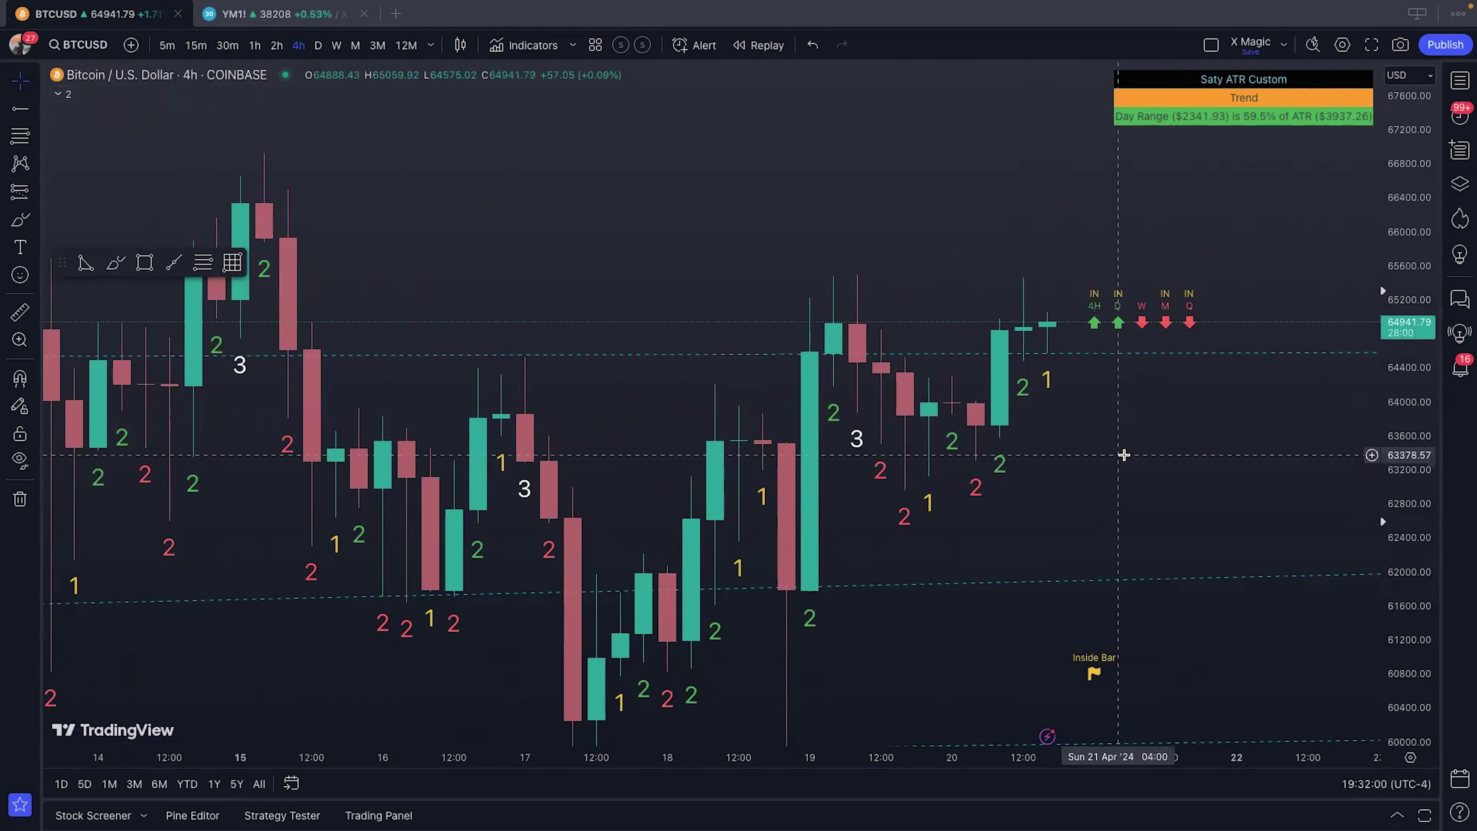
{"action": "left_click_drag", "start_coordinate": [1124, 465], "coordinate": [1108, 472]}
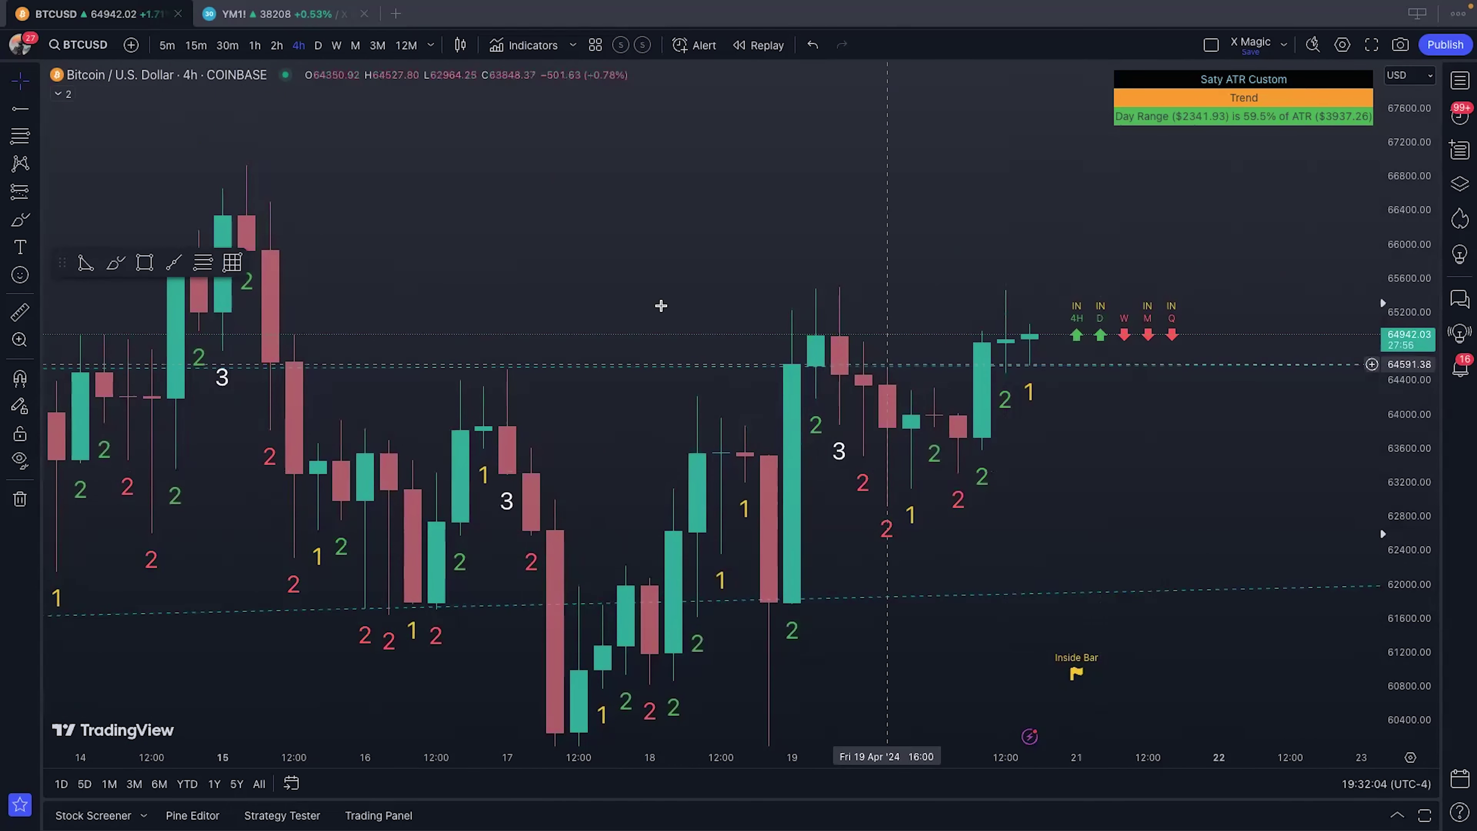
{"action": "left_click", "coordinate": [87, 47]}
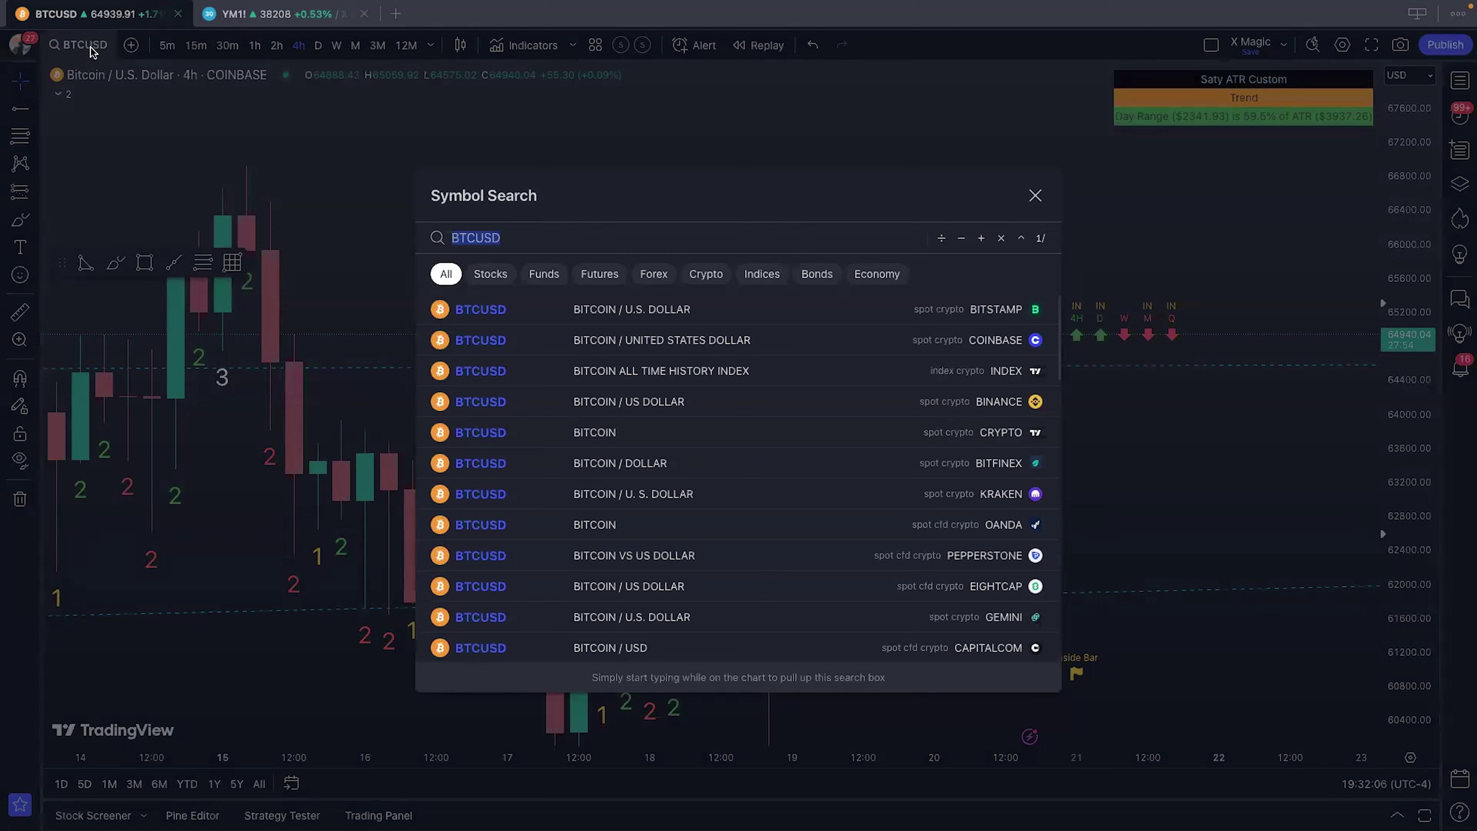
Step: Load the NASDAQ QQQ chart and delete the old trade text note and horizontal ray lines
{"action": "type", "text": "QQQ"}
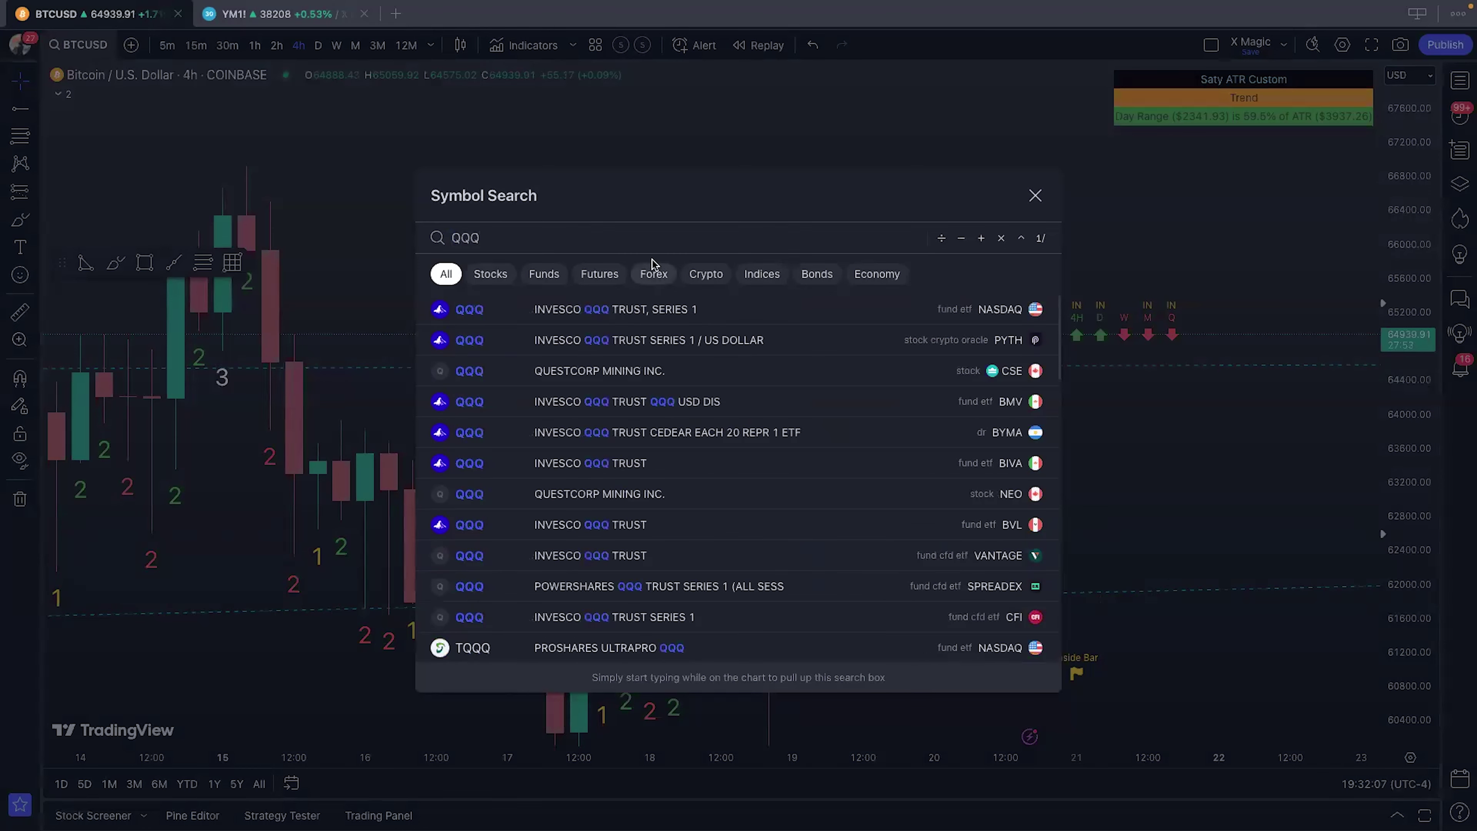
{"action": "left_click", "coordinate": [725, 313]}
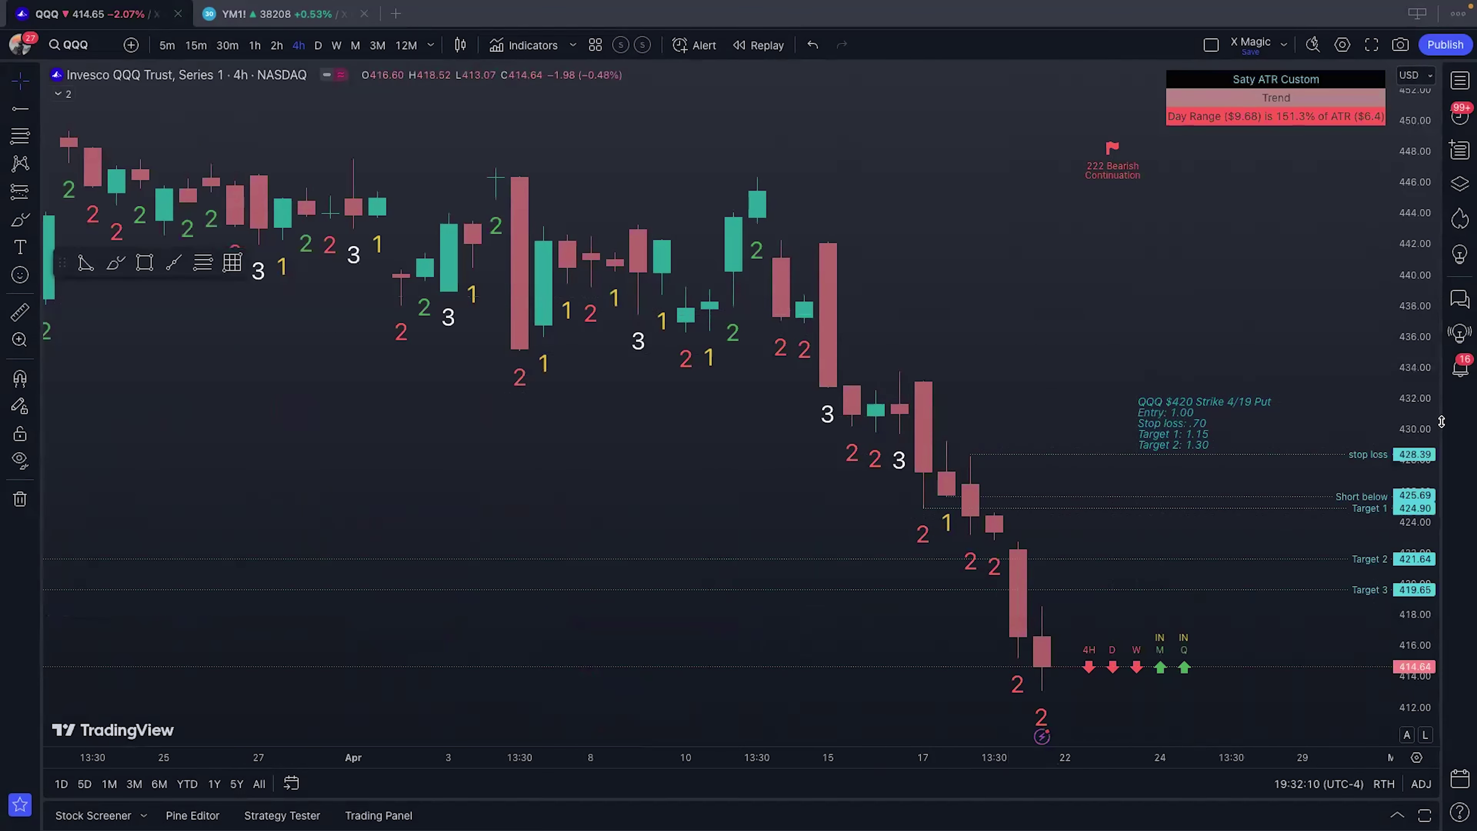
{"action": "left_click", "coordinate": [1459, 184]}
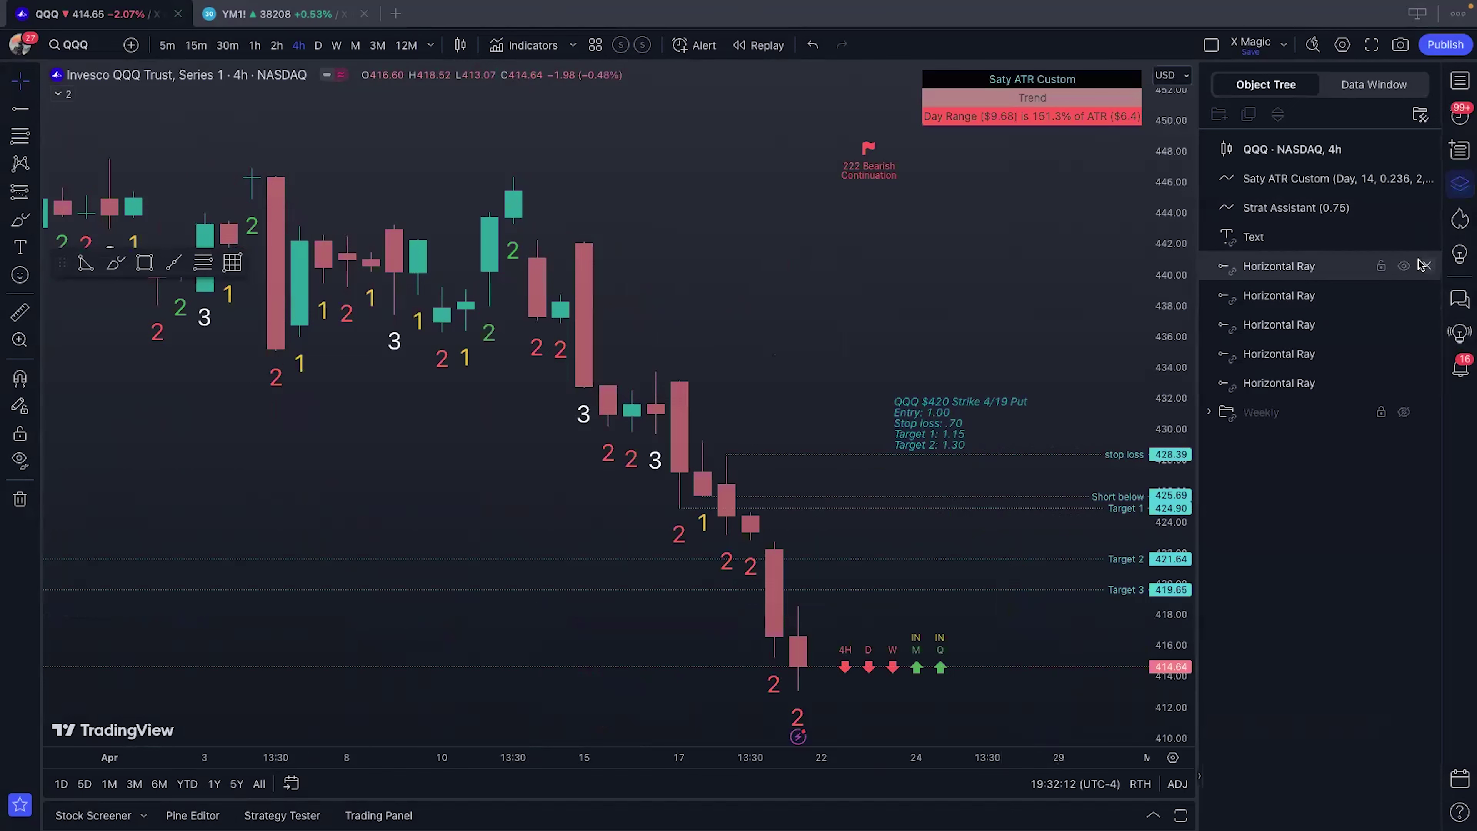
{"action": "left_click", "coordinate": [1425, 237]}
{"action": "left_click", "coordinate": [1426, 237]}
{"action": "left_click", "coordinate": [1426, 236]}
{"action": "left_click", "coordinate": [1426, 237]}
{"action": "left_click", "coordinate": [1426, 237]}
{"action": "left_click", "coordinate": [1426, 237]}
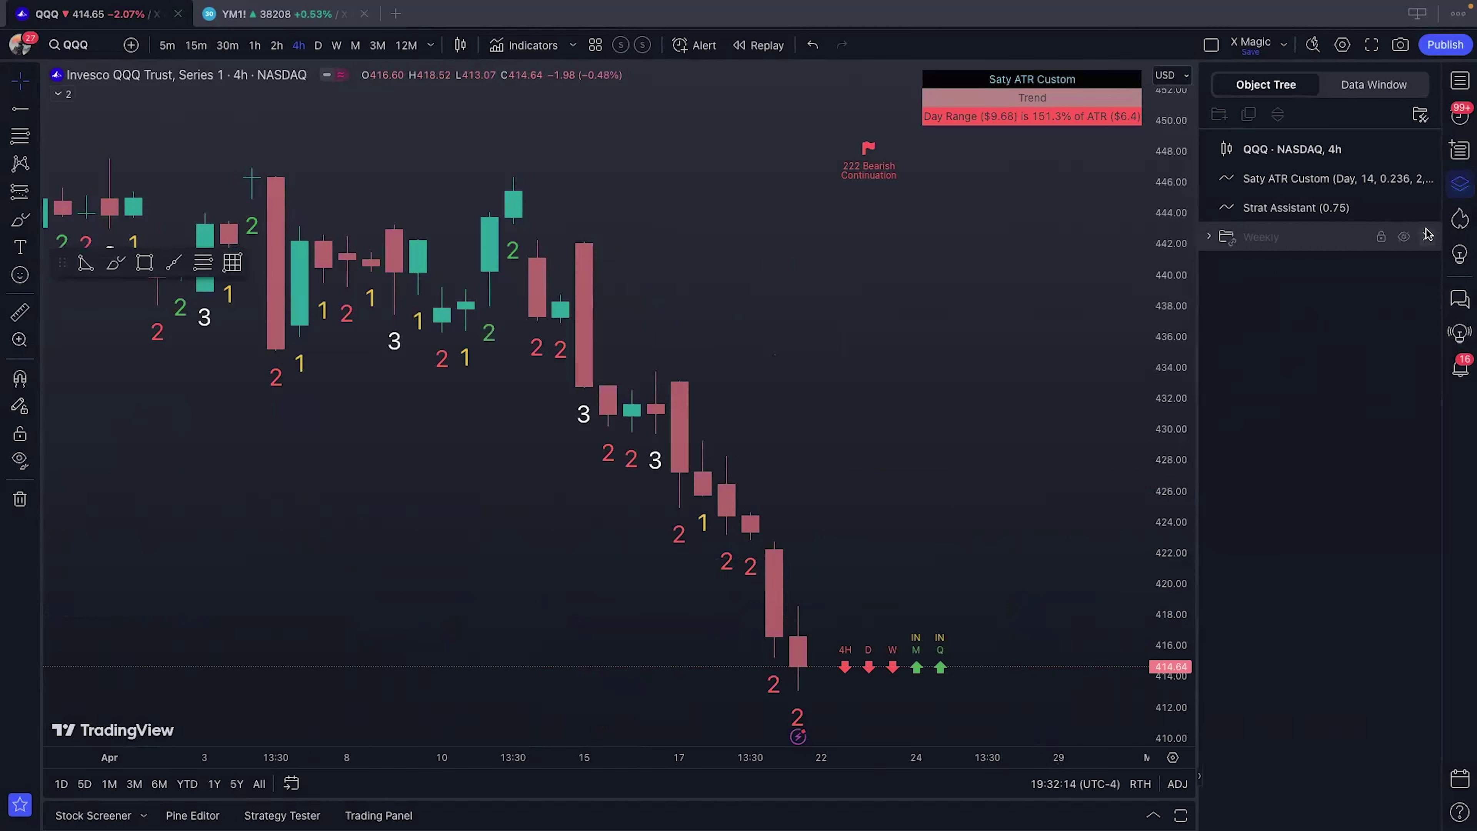
{"action": "left_click", "coordinate": [1460, 184]}
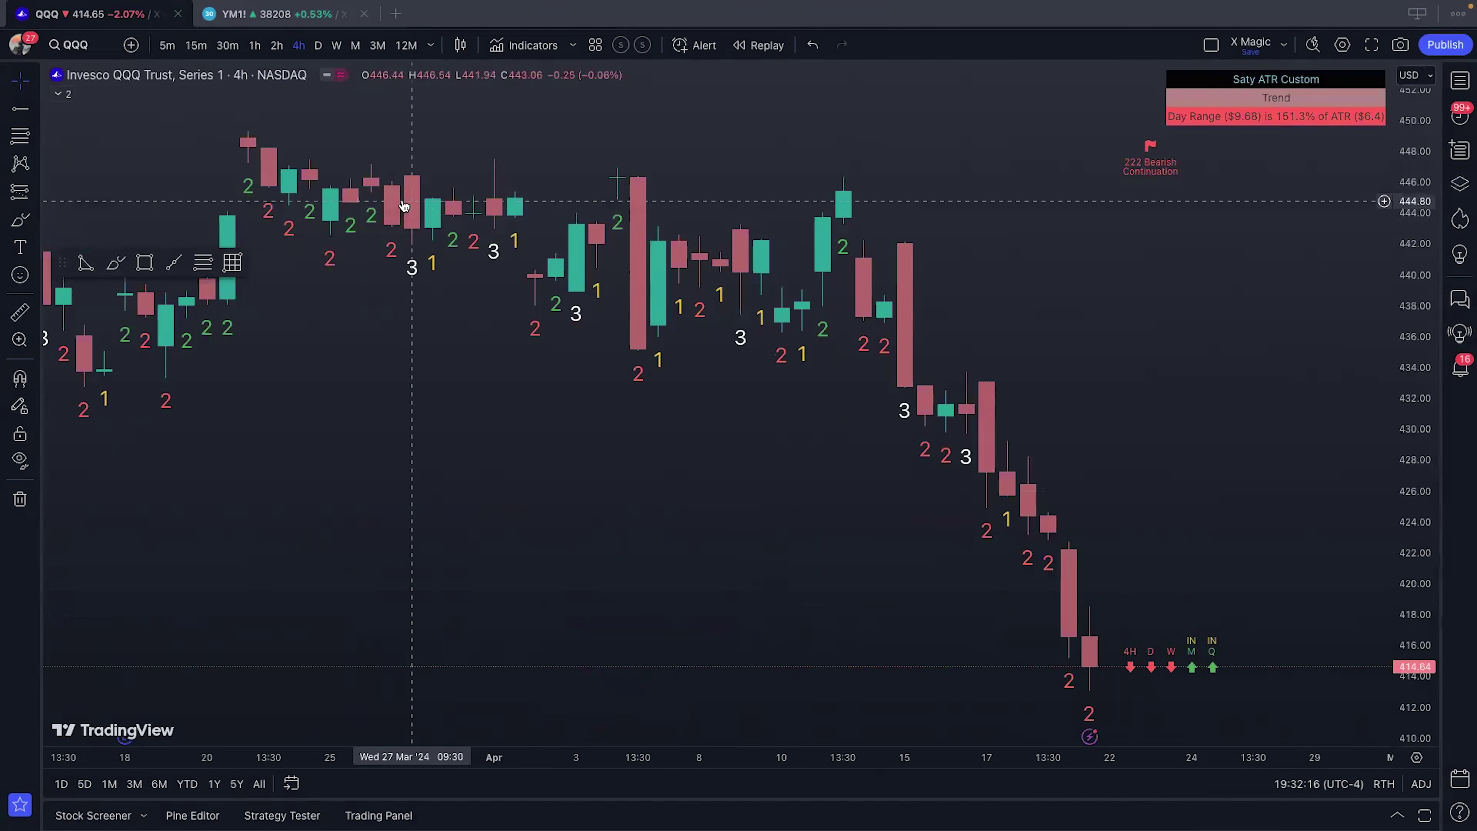
Step: Zoom in and pan to the late-March QQQ bars, then open the Lines tool group
{"action": "scroll", "coordinate": [959, 257], "scroll_direction": "up", "scroll_amount": 3}
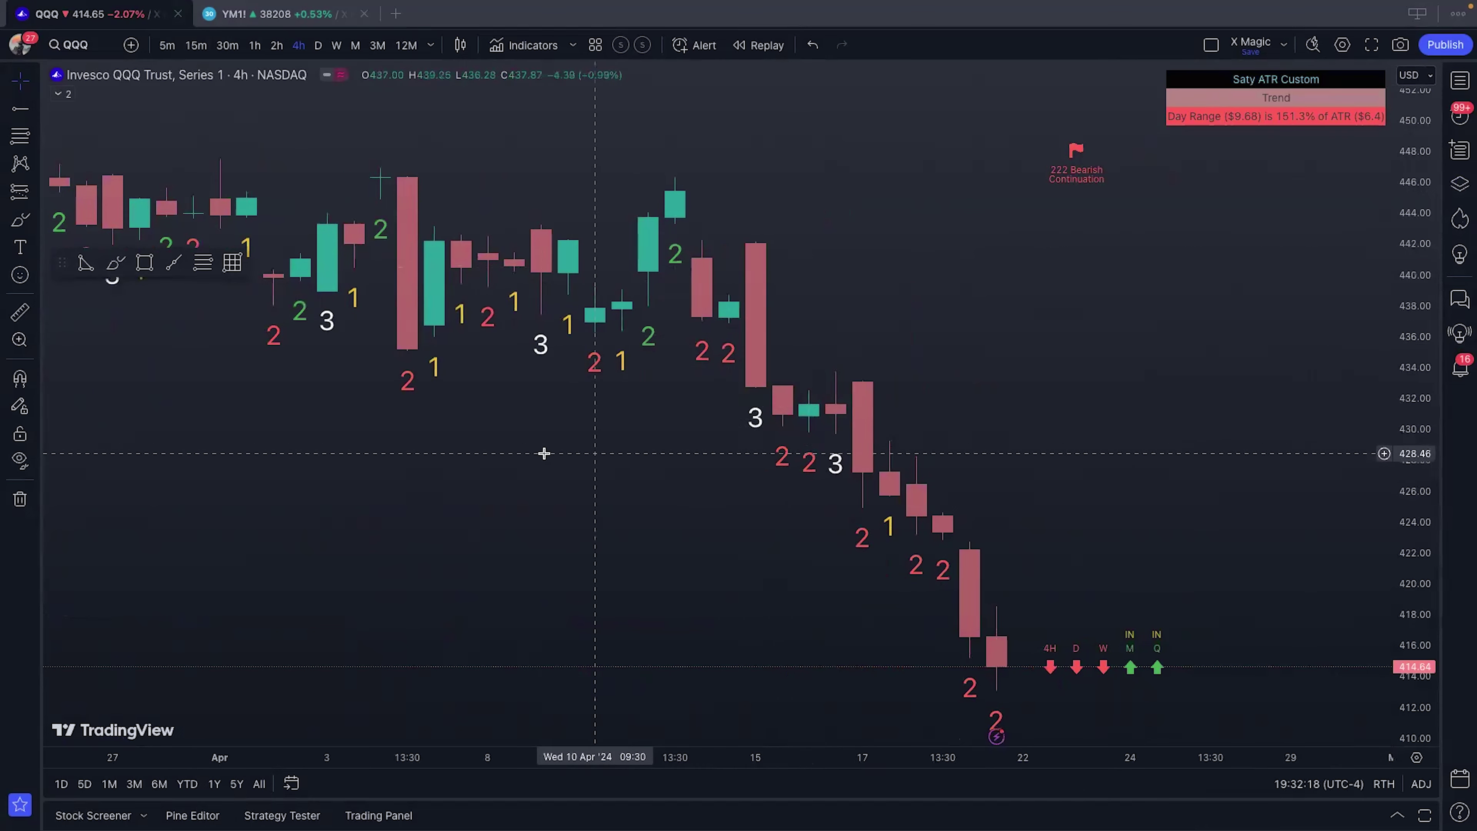
{"action": "left_click_drag", "start_coordinate": [541, 452], "coordinate": [652, 518]}
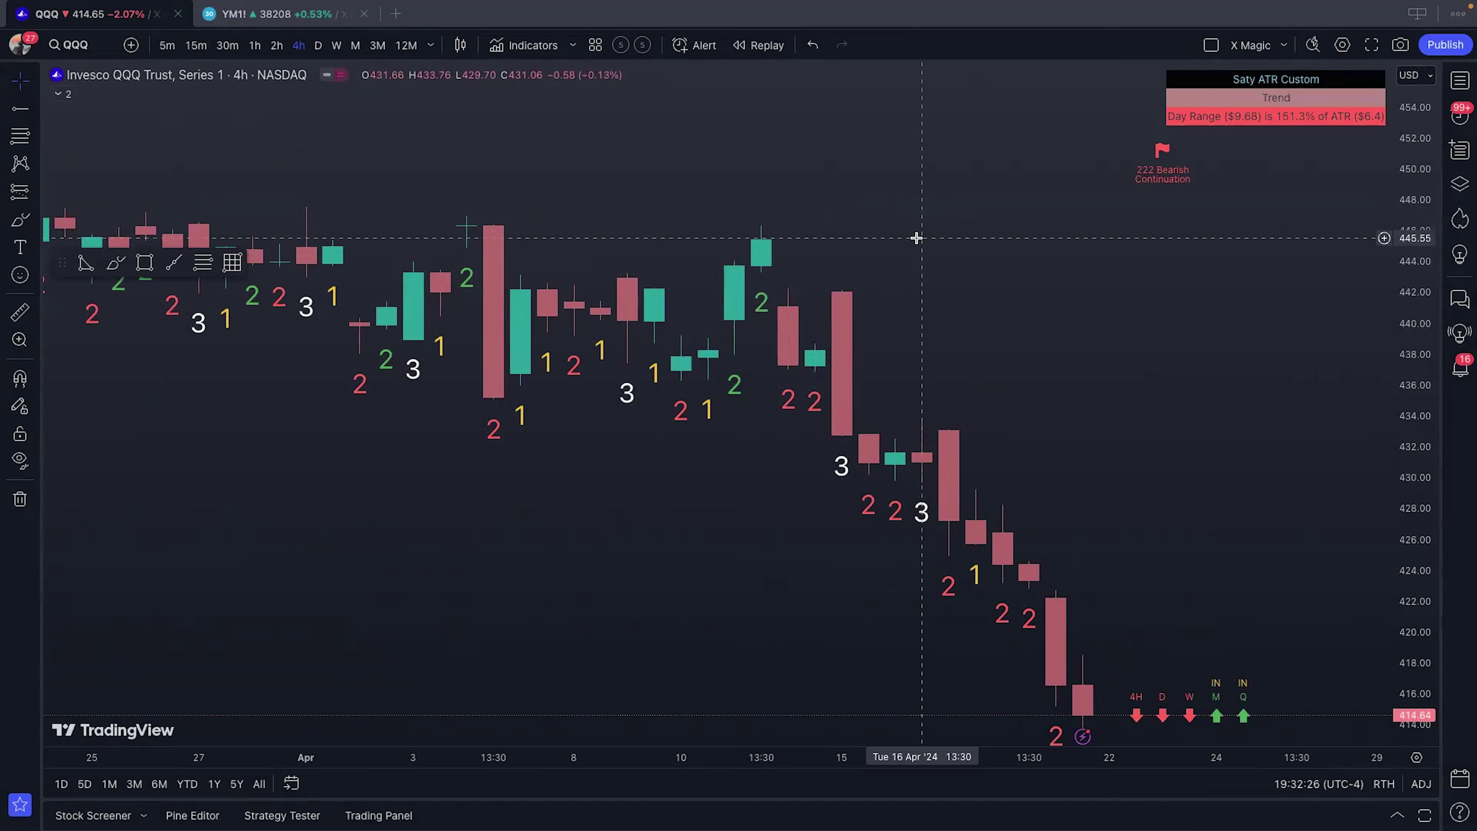
{"action": "left_click", "coordinate": [35, 109]}
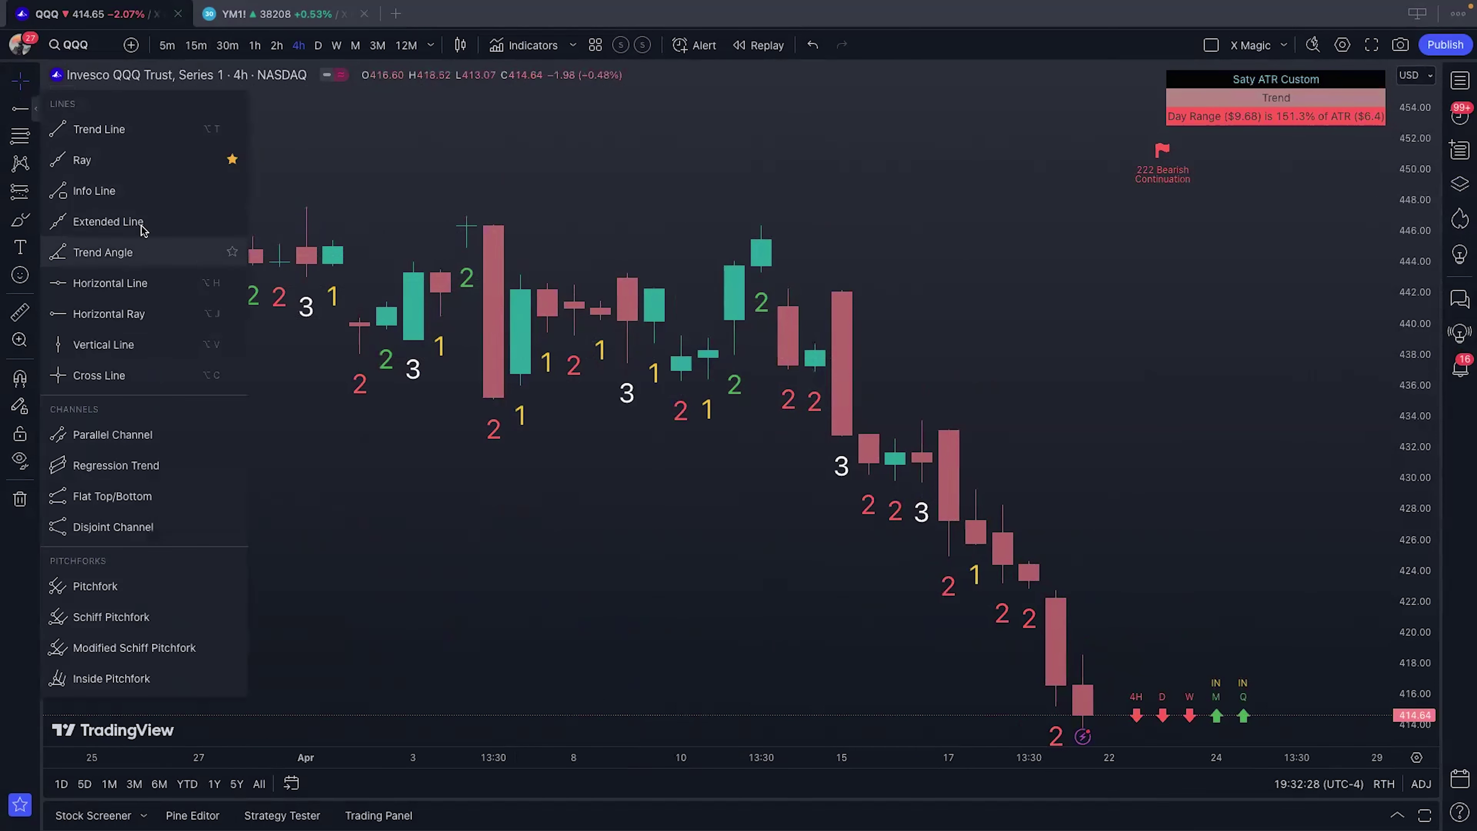
Step: Draw a ray from the Apr 5 bar to the Apr 9 bar
{"action": "left_click", "coordinate": [108, 163]}
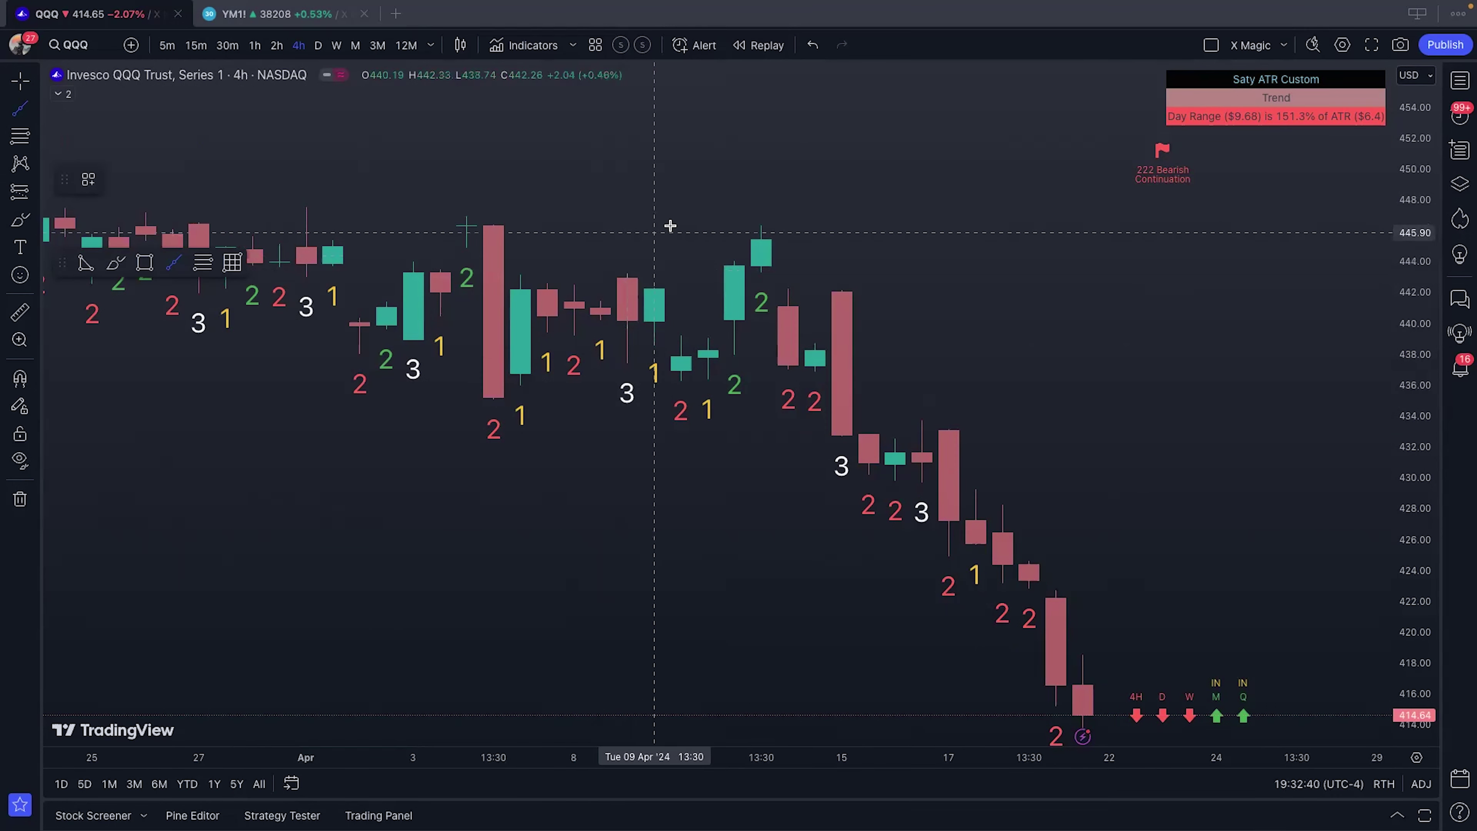
{"action": "left_click", "coordinate": [521, 263]}
{"action": "left_click", "coordinate": [628, 260]}
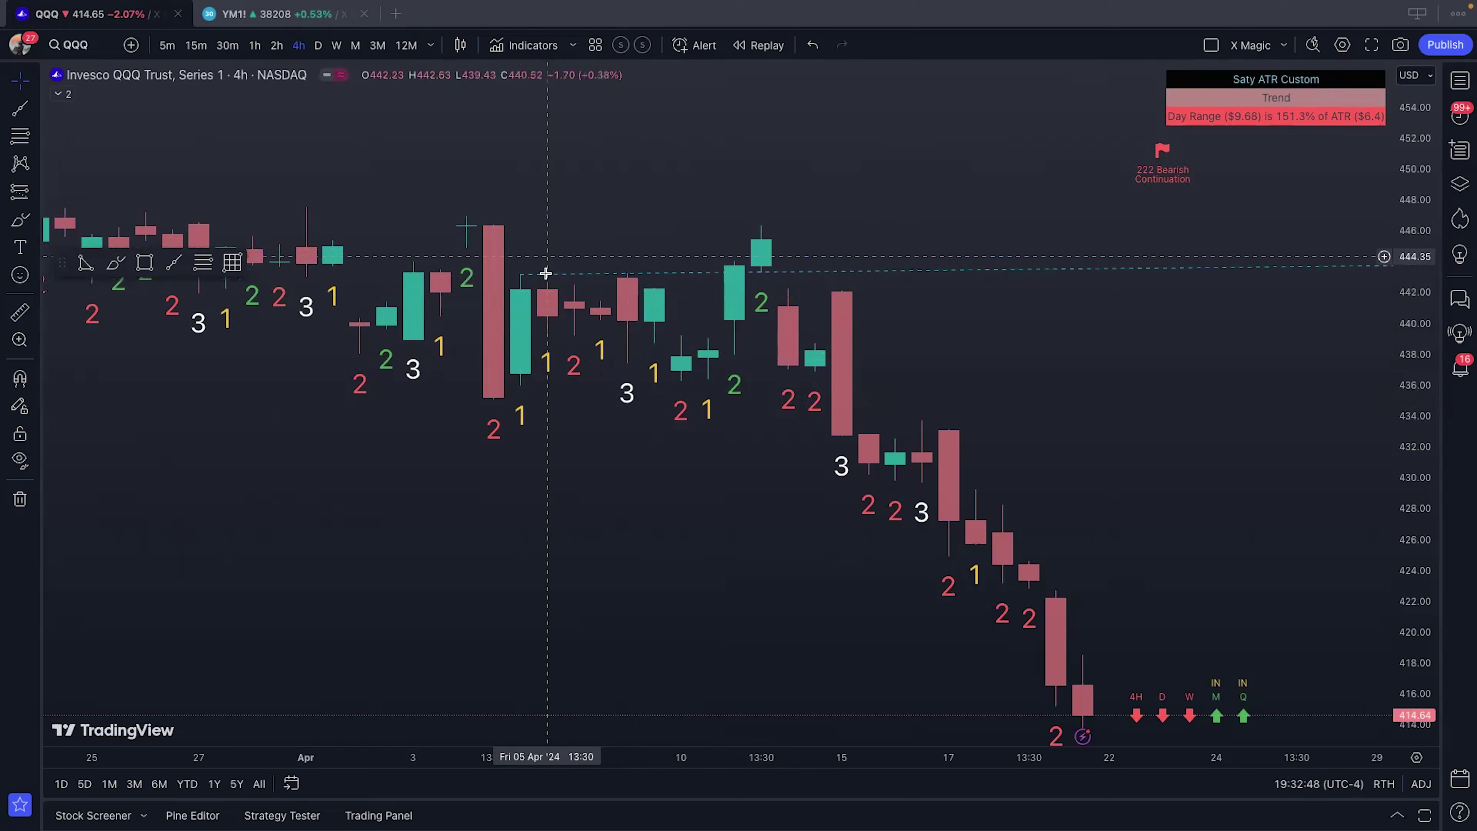
Step: Draw a falling trend line from the 08 Apr bar, then undo it and pan to earlier March bars
{"action": "key", "text": "alt+t"}
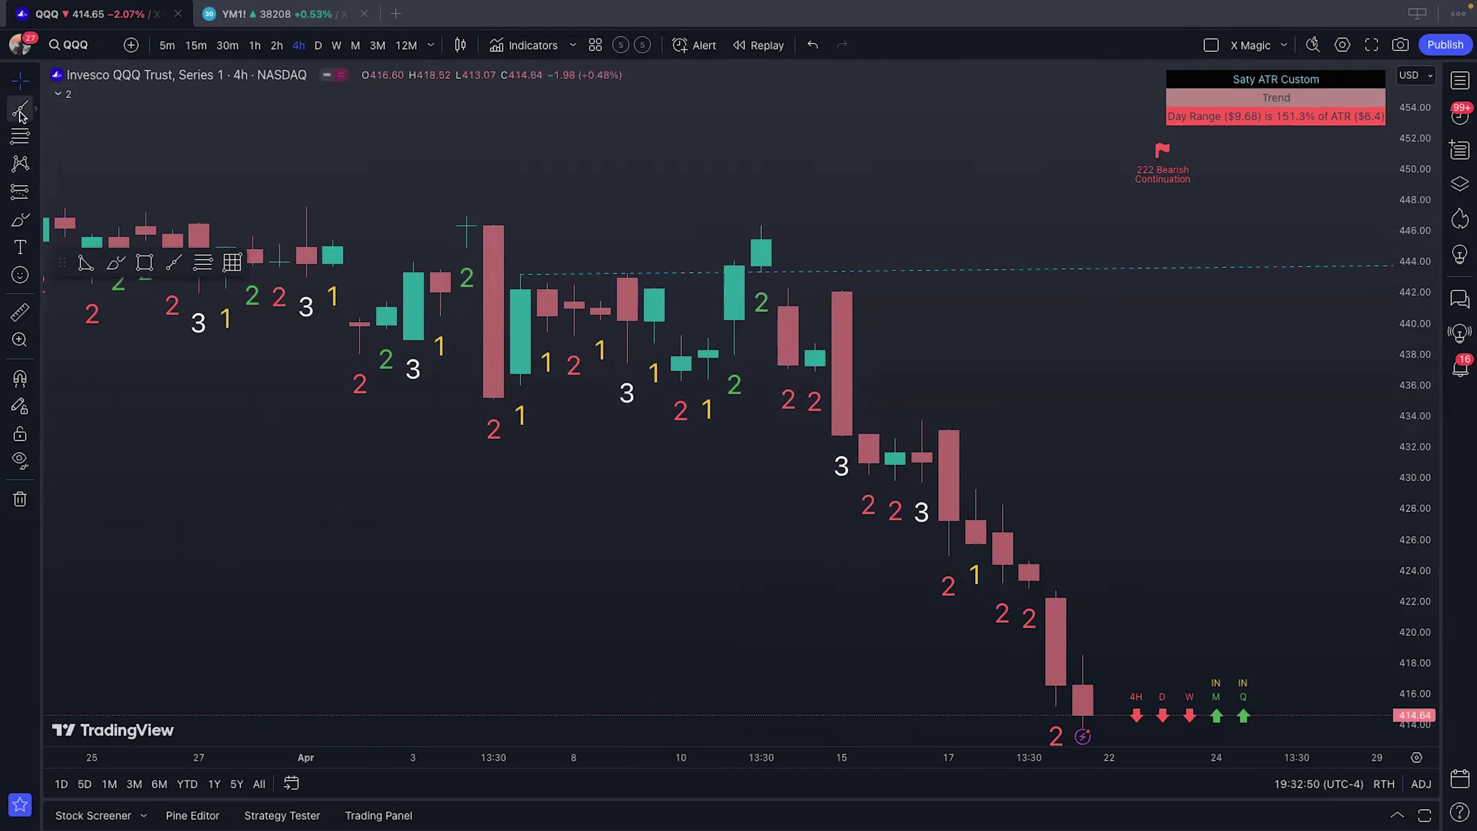
{"action": "left_click", "coordinate": [568, 344]}
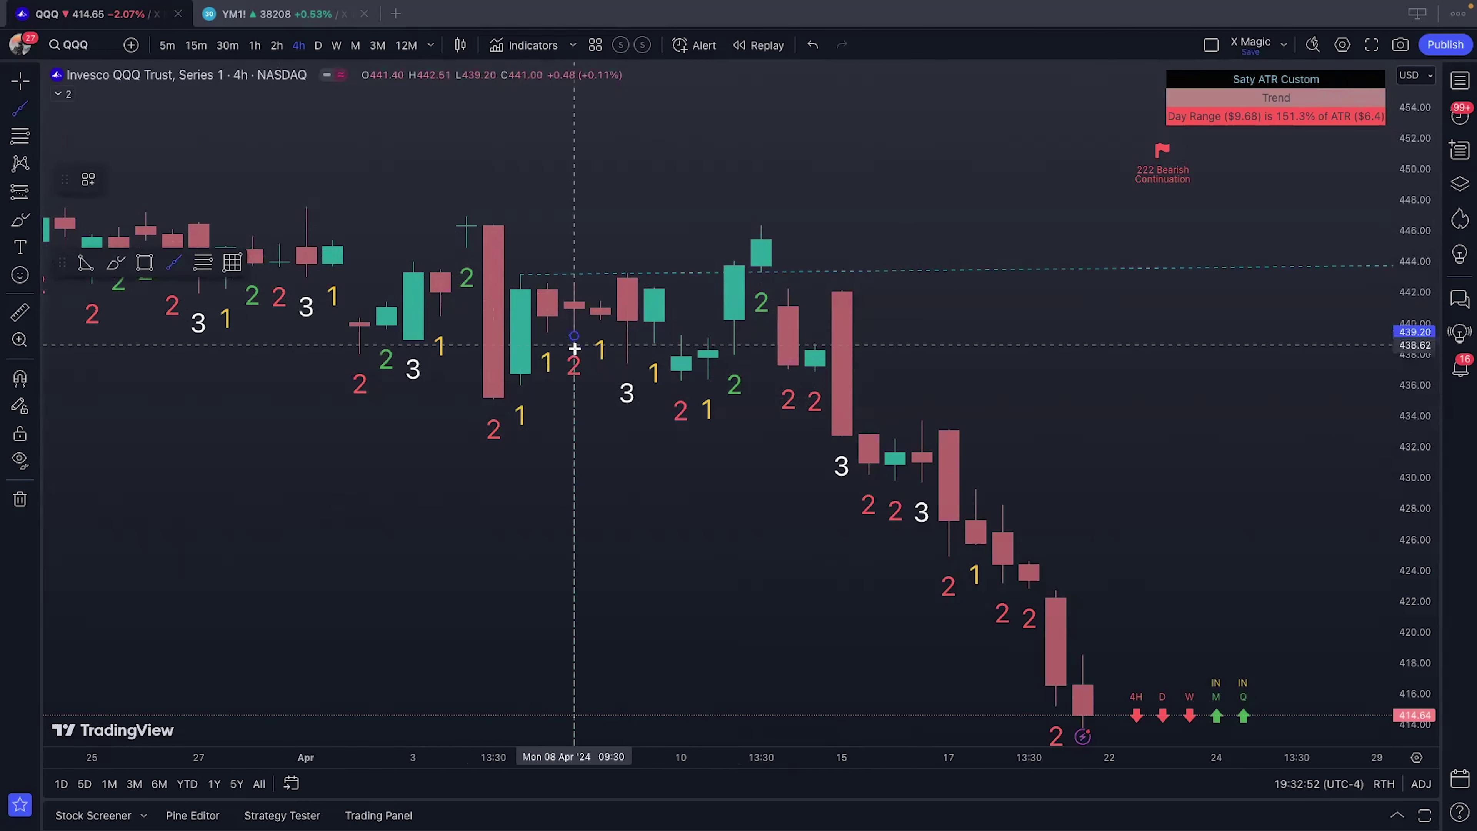
{"action": "left_click", "coordinate": [619, 361]}
{"action": "left_click_drag", "start_coordinate": [525, 528], "coordinate": [494, 557]}
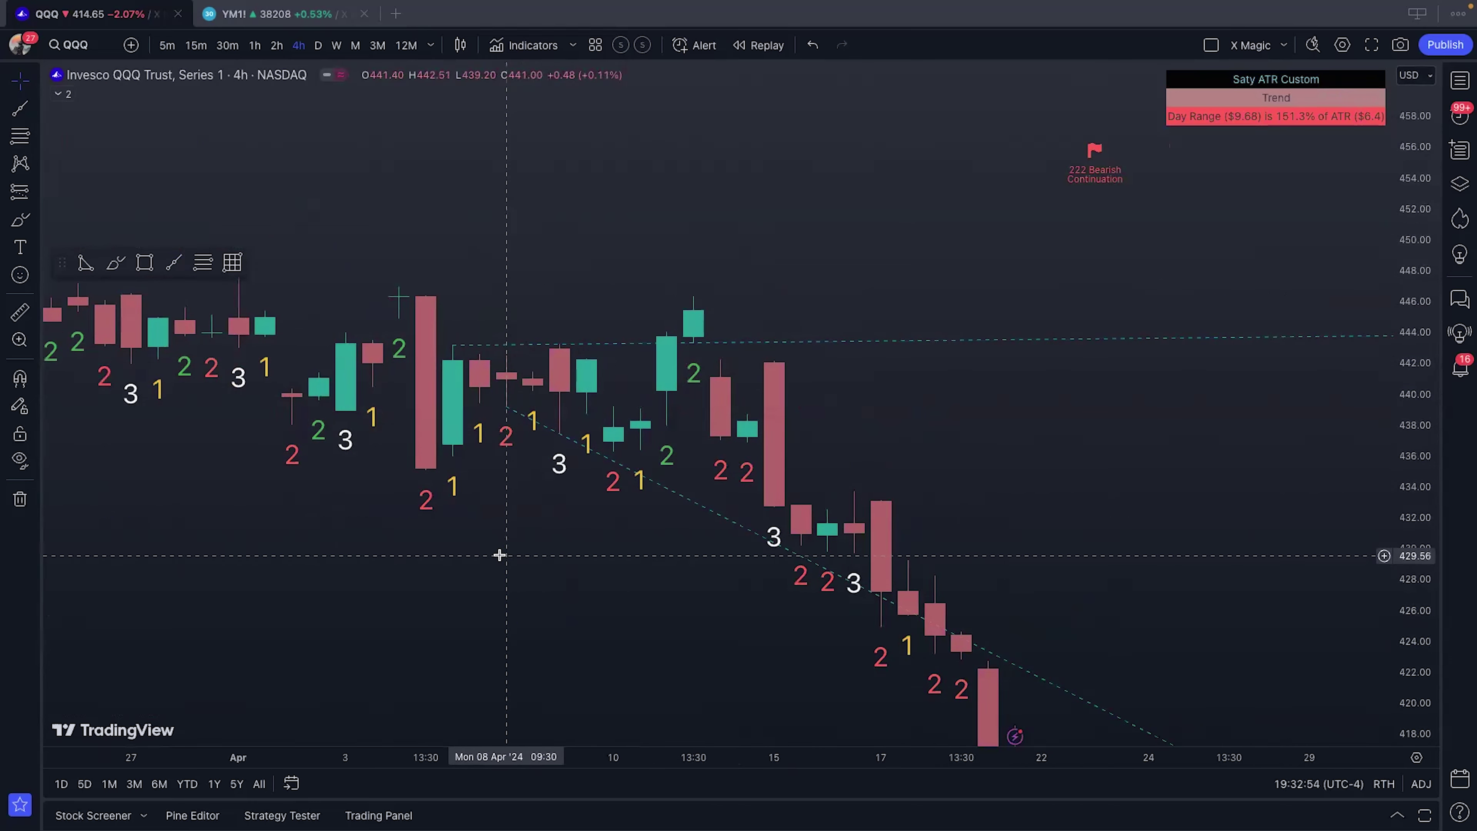
{"action": "left_click", "coordinate": [813, 51]}
{"action": "scroll", "coordinate": [673, 254], "scroll_direction": "left", "scroll_amount": 15}
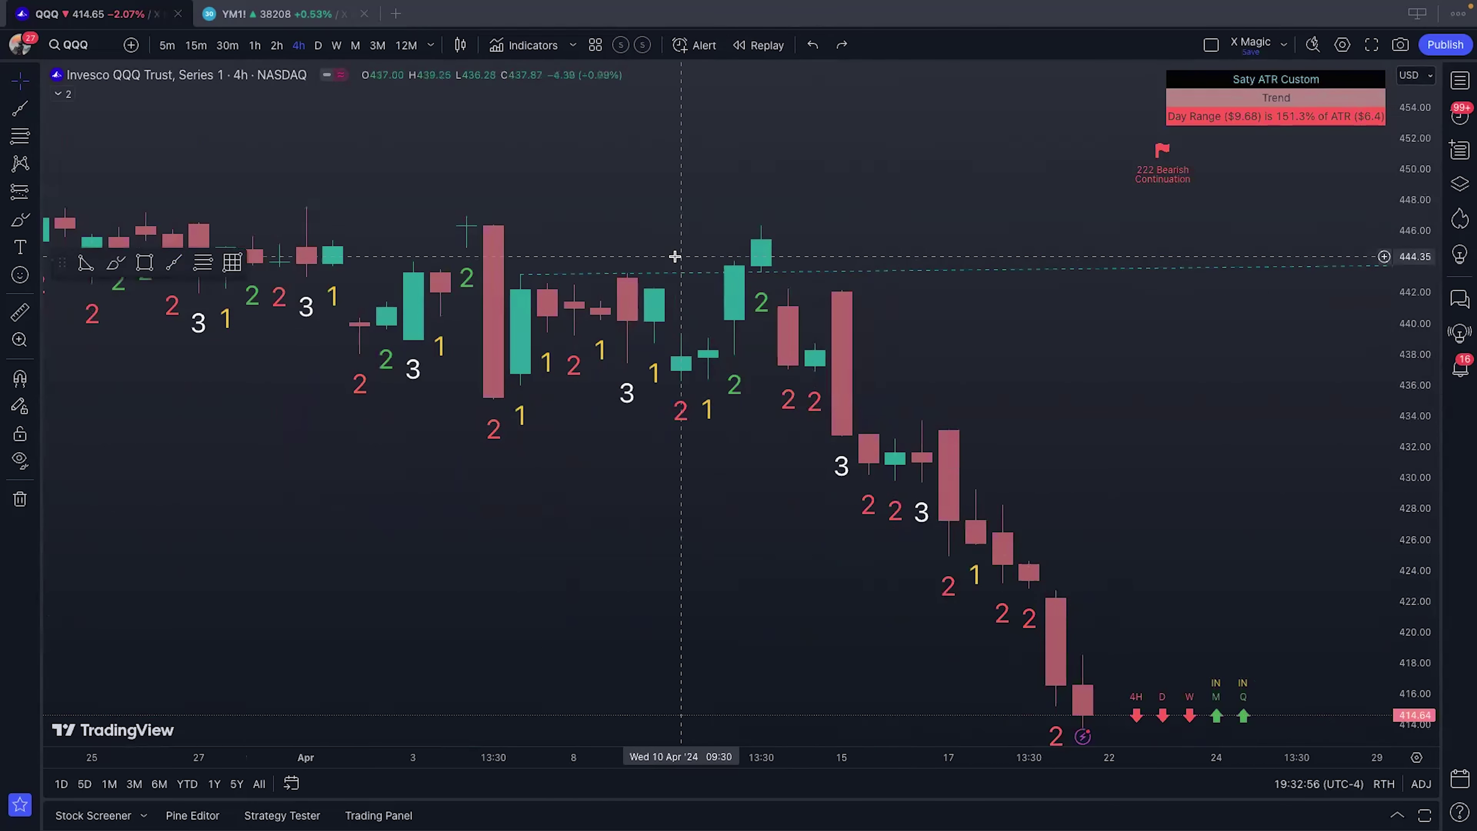
{"action": "left_click", "coordinate": [814, 46]}
{"action": "key", "text": "ctrl+y"}
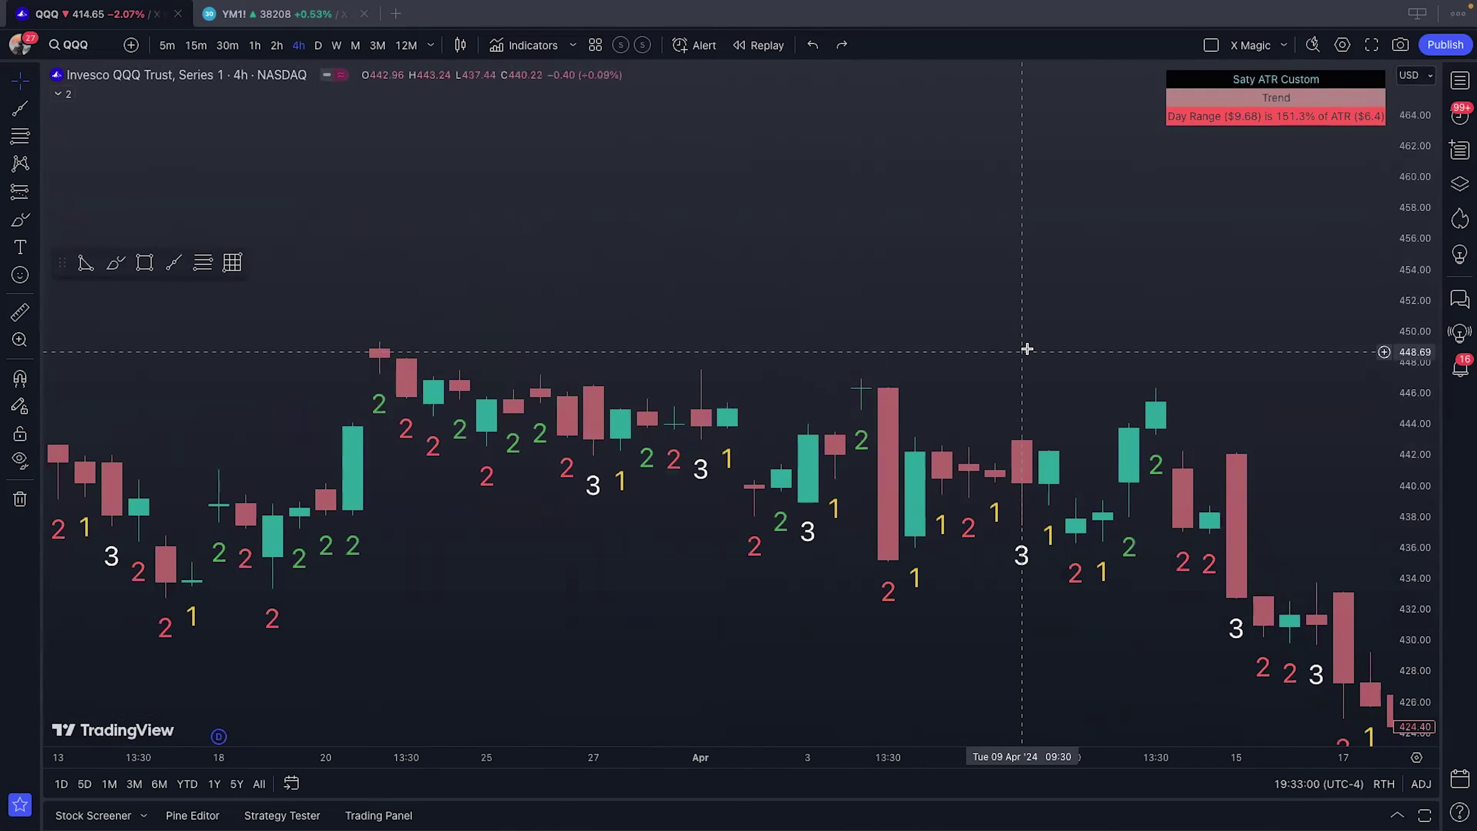
{"action": "left_click_drag", "start_coordinate": [696, 305], "coordinate": [797, 305]}
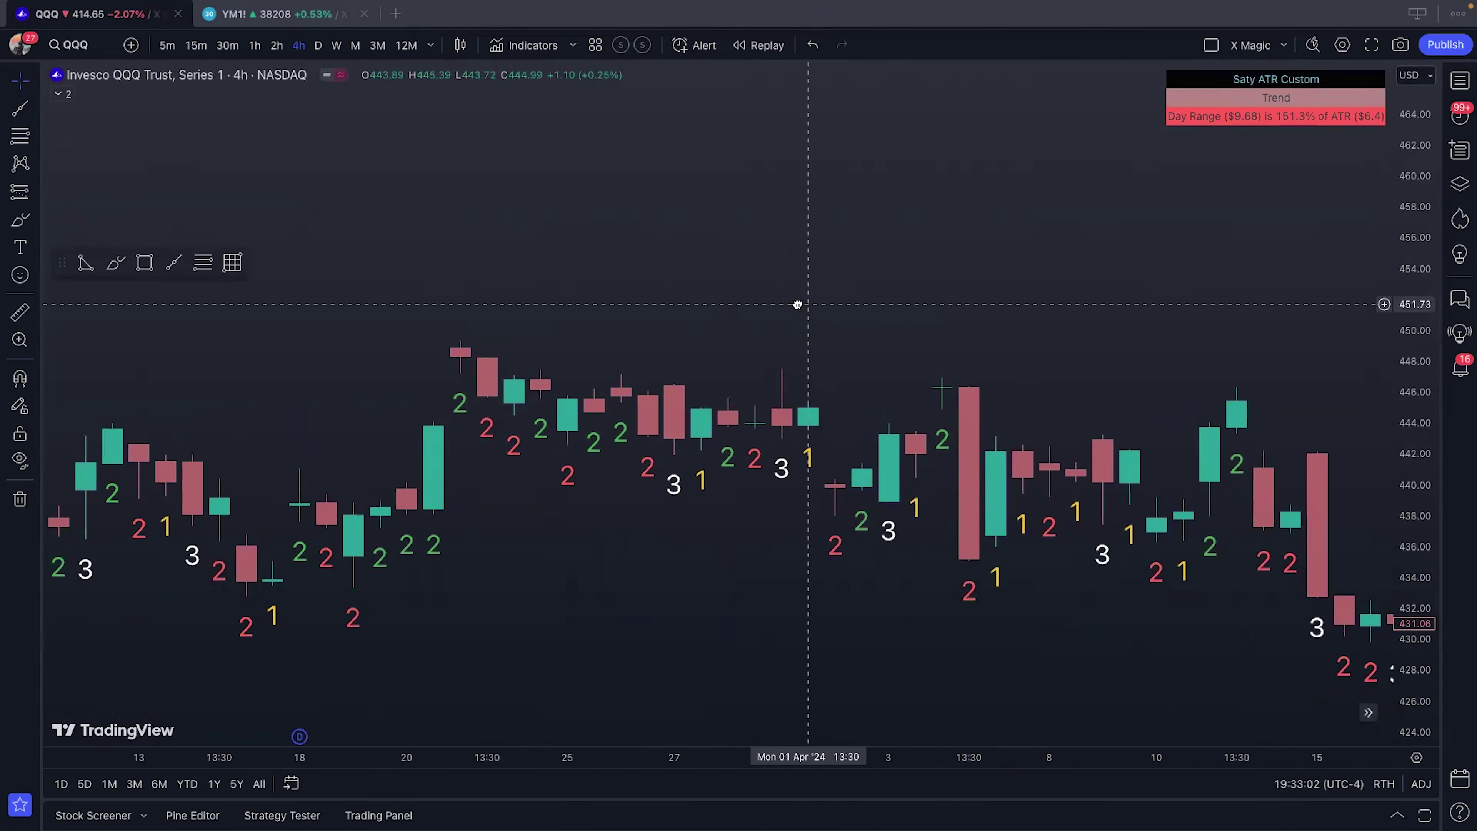
Step: Delete a misplaced line and draw a ray rising from the Mar 27 candle
{"action": "left_click", "coordinate": [19, 109]}
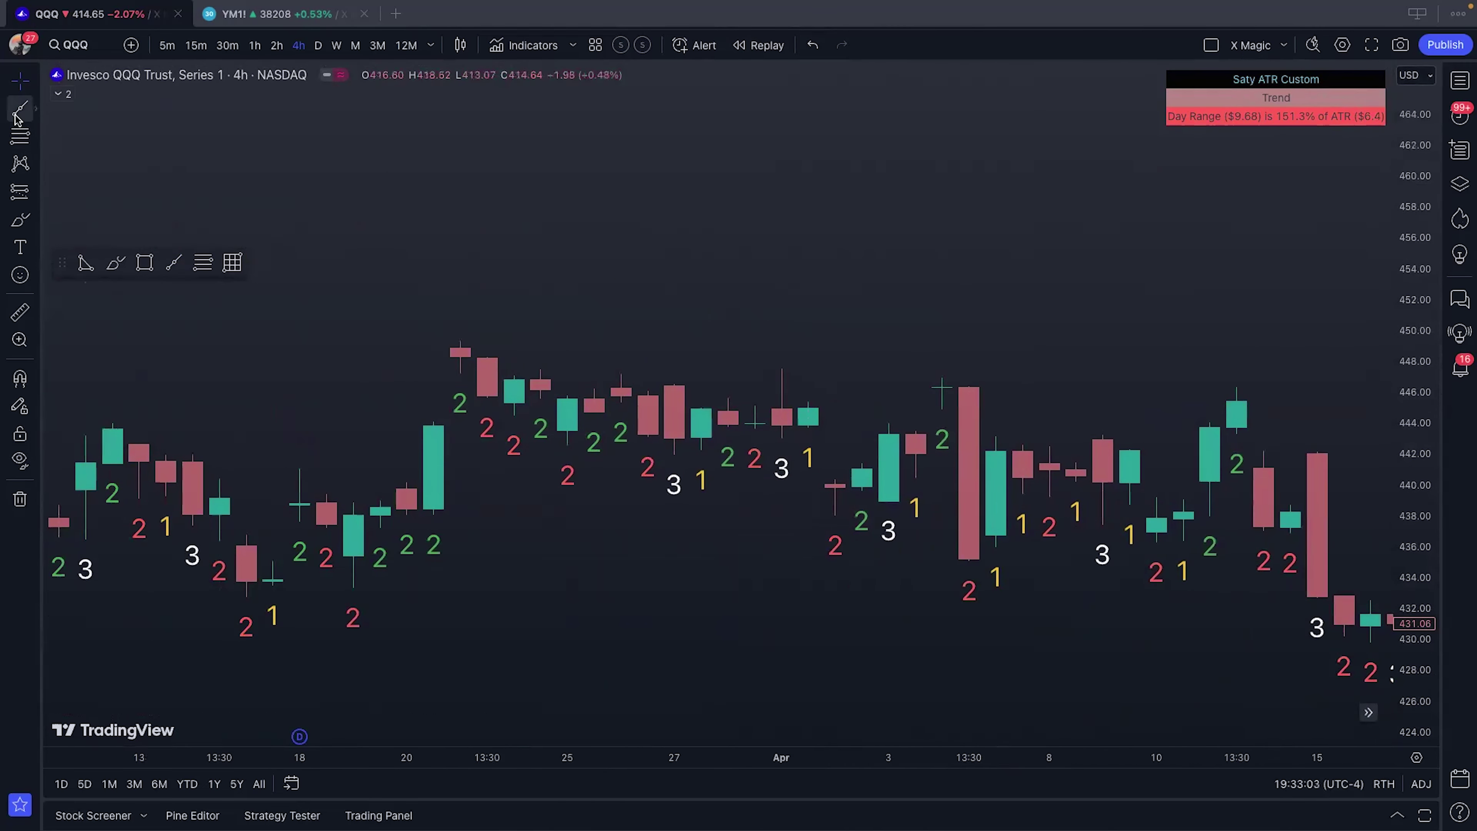
{"action": "left_click", "coordinate": [678, 381]}
{"action": "left_click", "coordinate": [673, 367]}
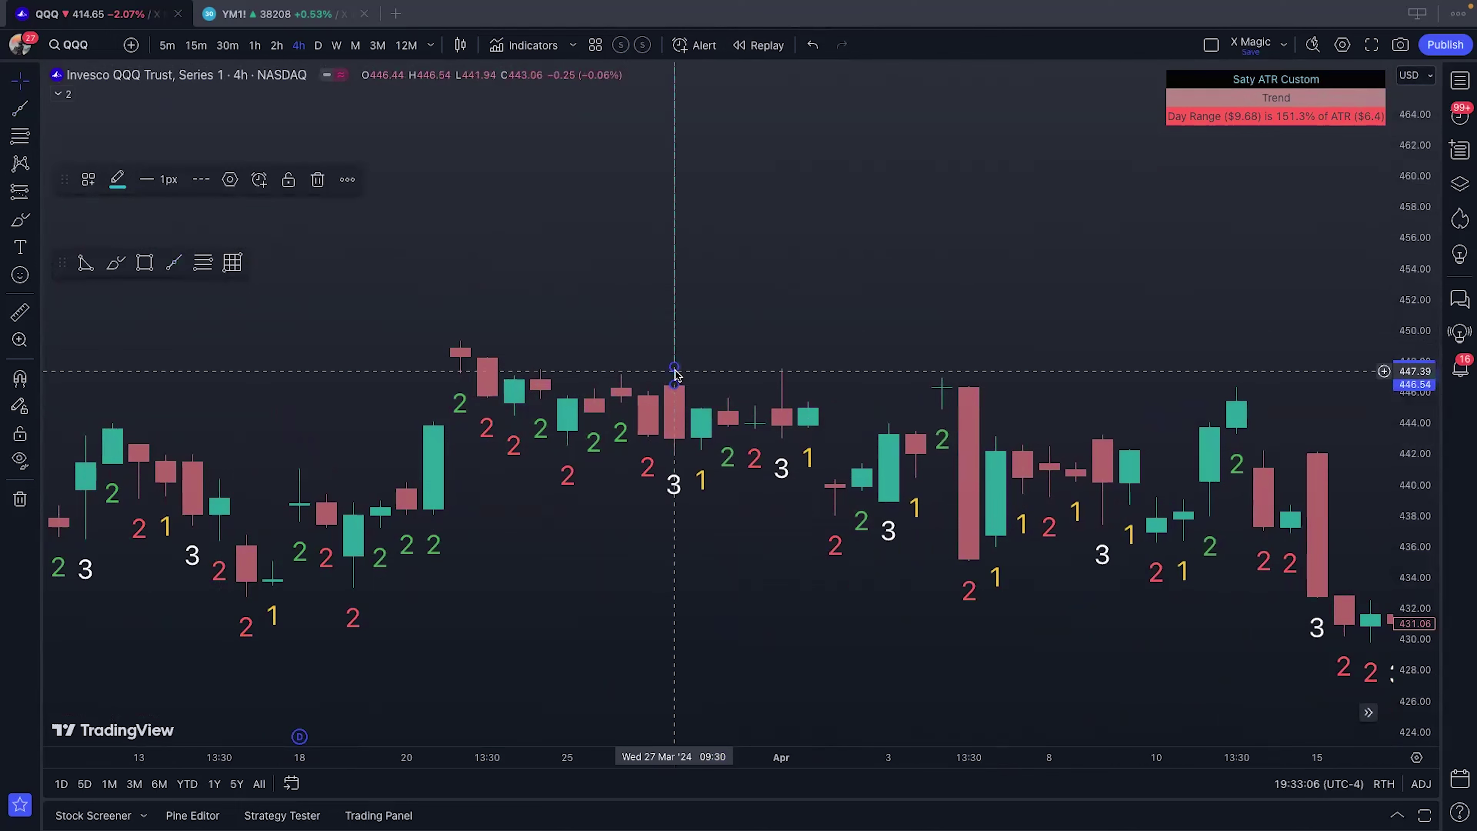
{"action": "right_click", "coordinate": [674, 376]}
{"action": "left_click", "coordinate": [751, 632]}
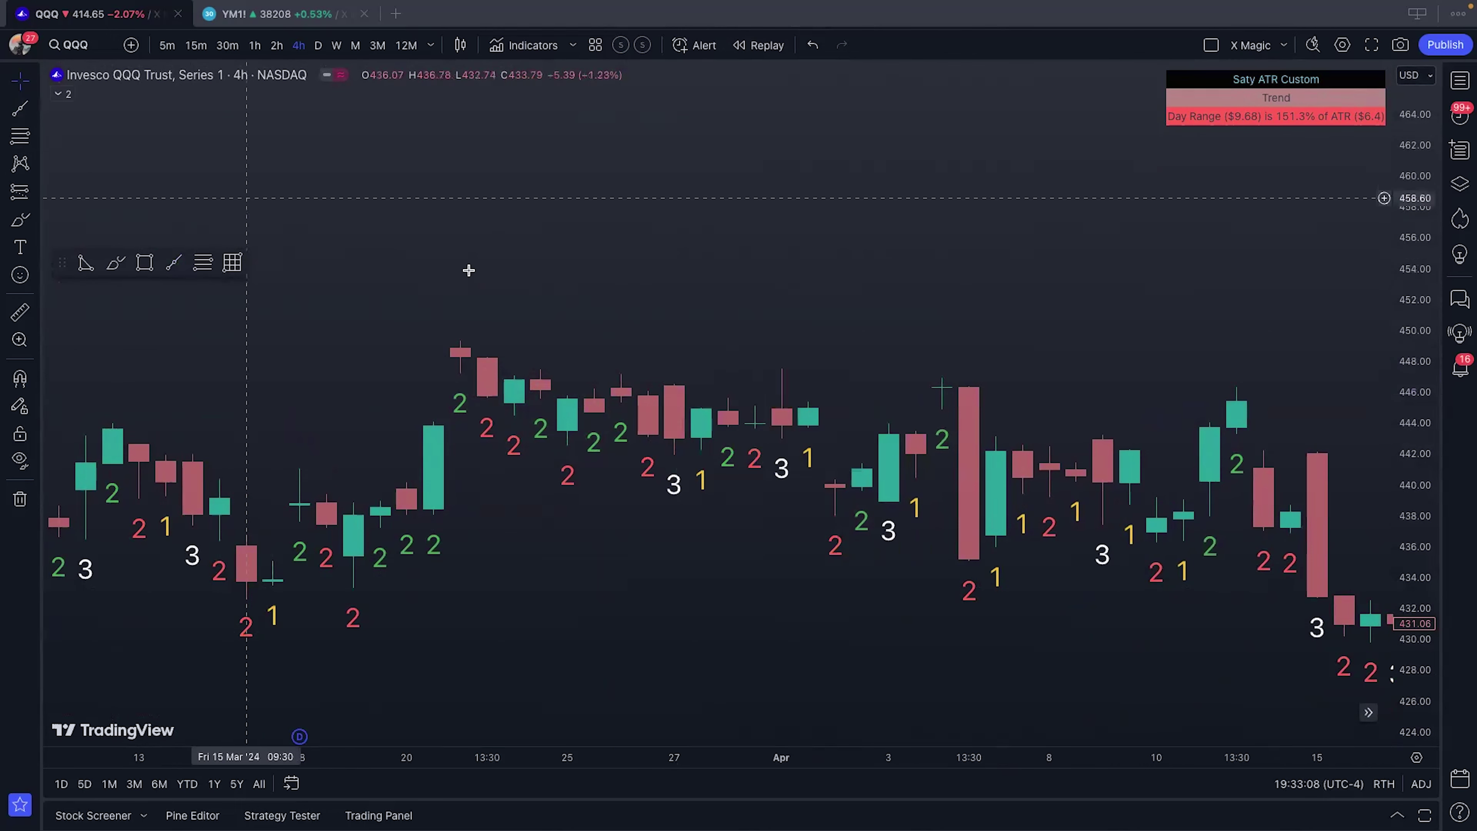
{"action": "left_click", "coordinate": [653, 379]}
{"action": "left_click", "coordinate": [674, 384]}
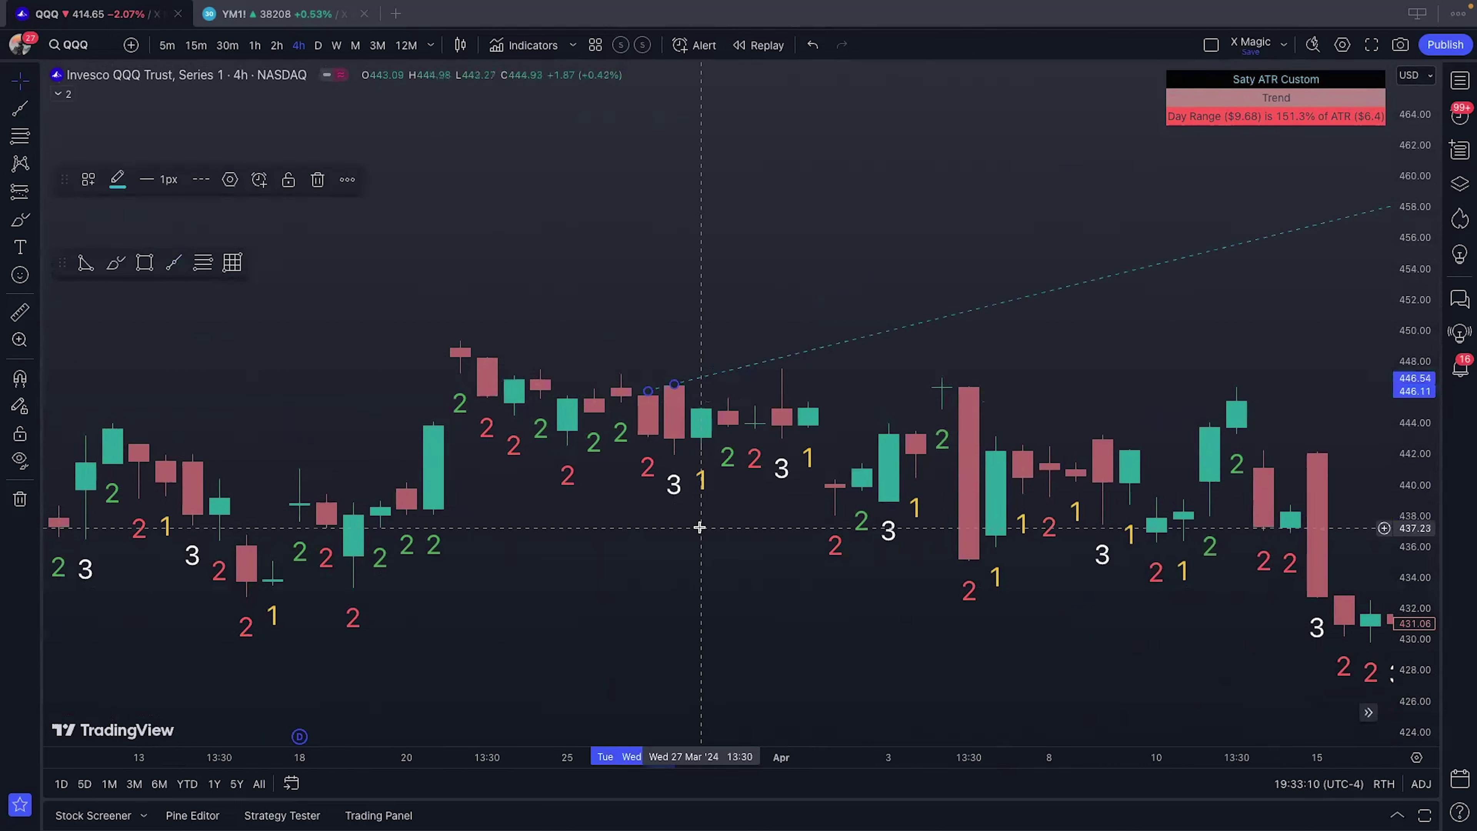
{"action": "left_click", "coordinate": [620, 422]}
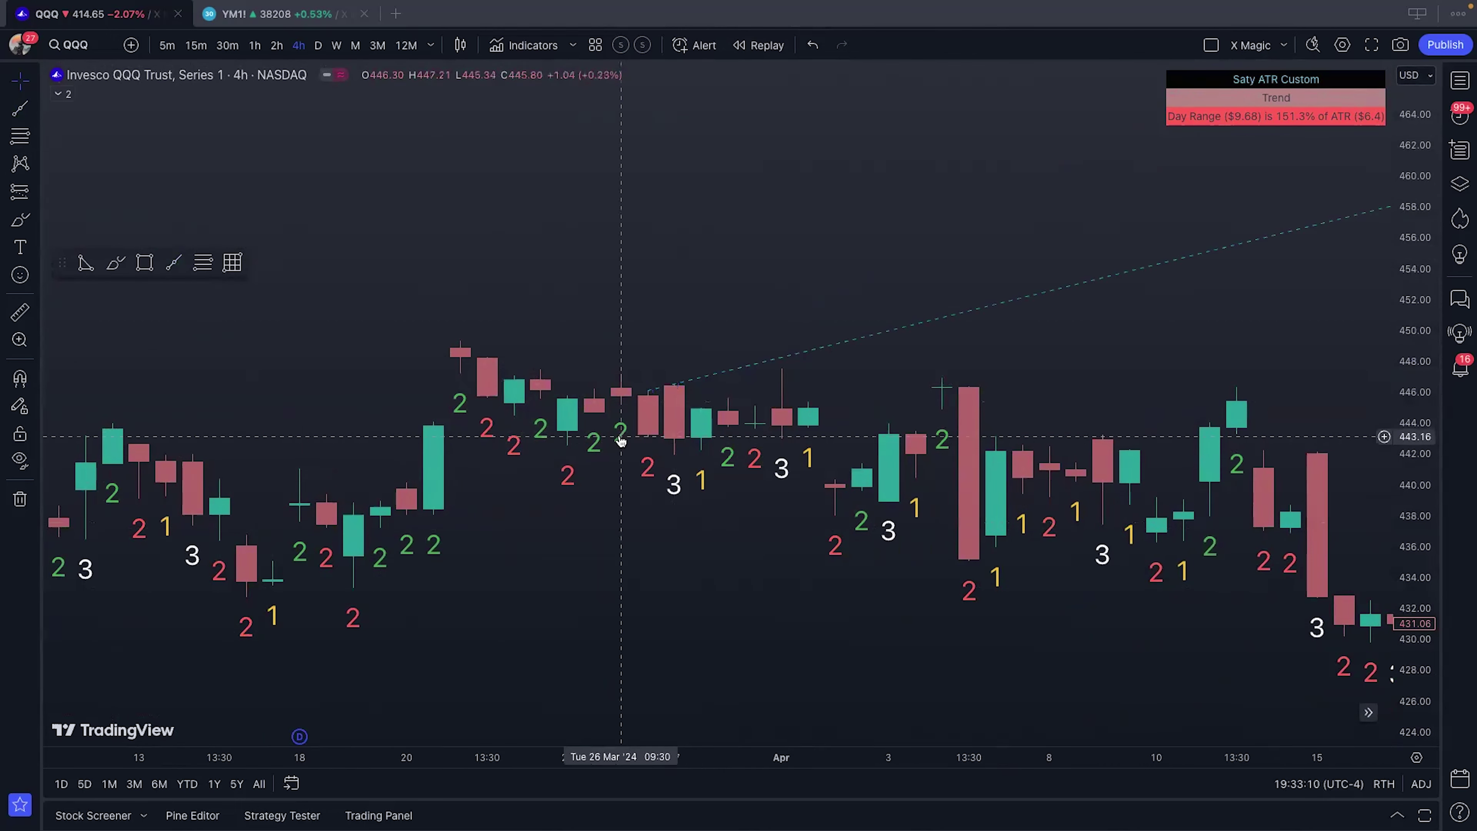
Step: Add a second ray from near Mar 25 sloping down to the right
{"action": "left_click", "coordinate": [10, 113]}
{"action": "left_click", "coordinate": [11, 113]}
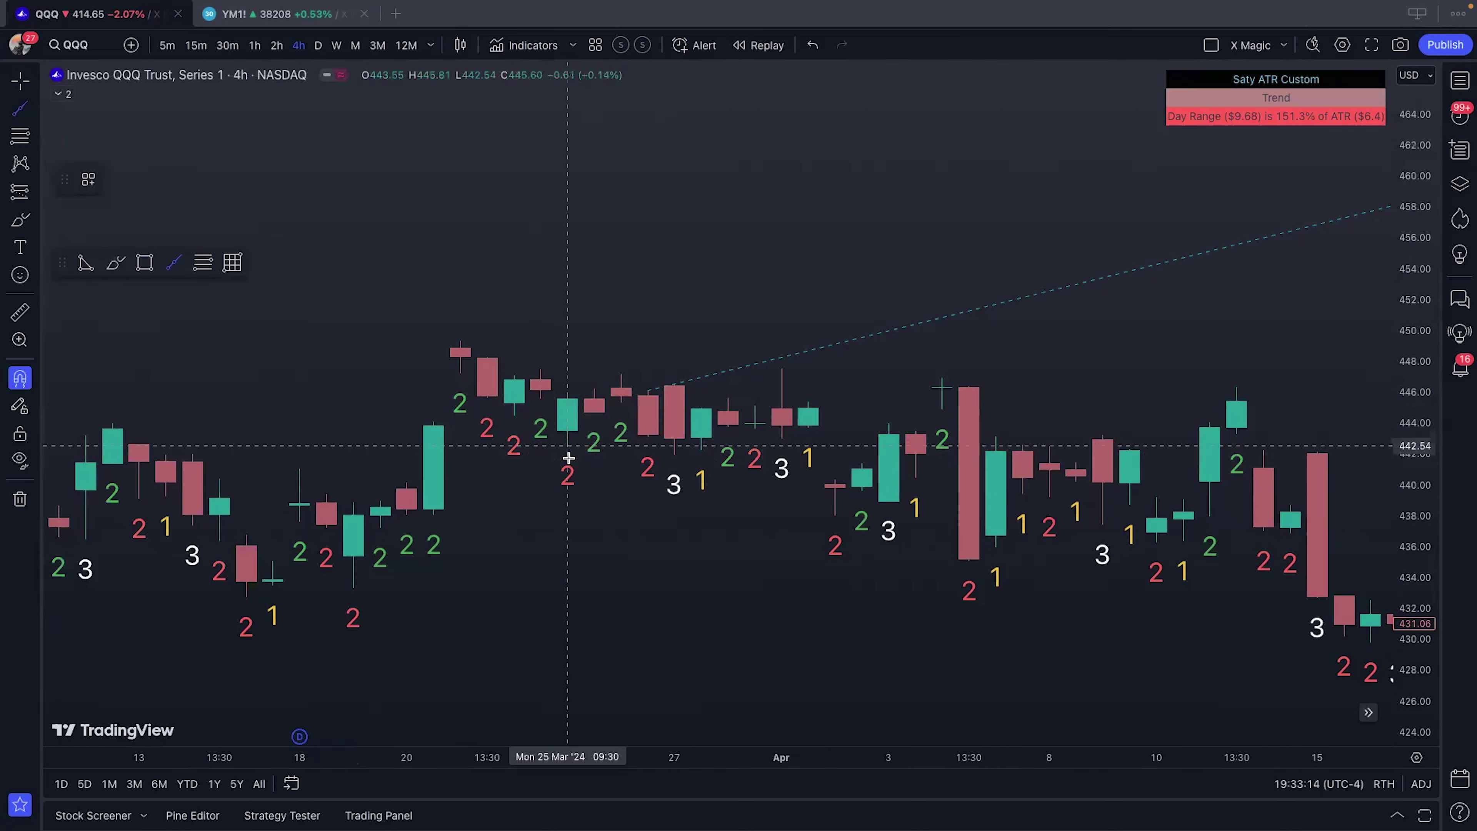
{"action": "left_click", "coordinate": [567, 446]}
{"action": "left_click", "coordinate": [674, 456]}
{"action": "left_click", "coordinate": [742, 581]}
{"action": "left_click_drag", "start_coordinate": [742, 581], "coordinate": [715, 585]}
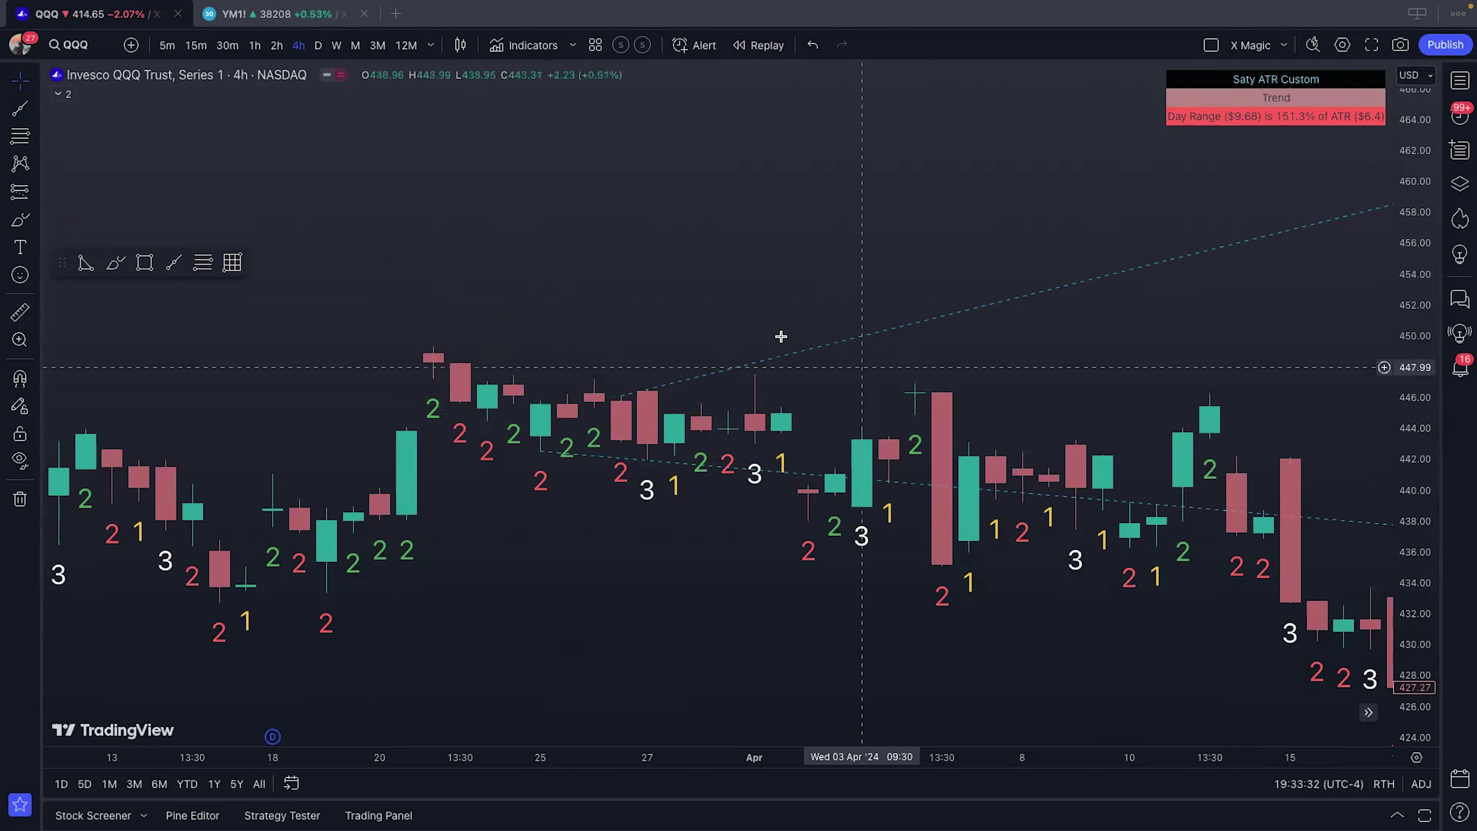
Step: Drag the upper trend line's anchor to steepen its slope, then zoom out and pan right
{"action": "left_click", "coordinate": [621, 395]}
{"action": "left_click_drag", "start_coordinate": [621, 396], "coordinate": [600, 380]}
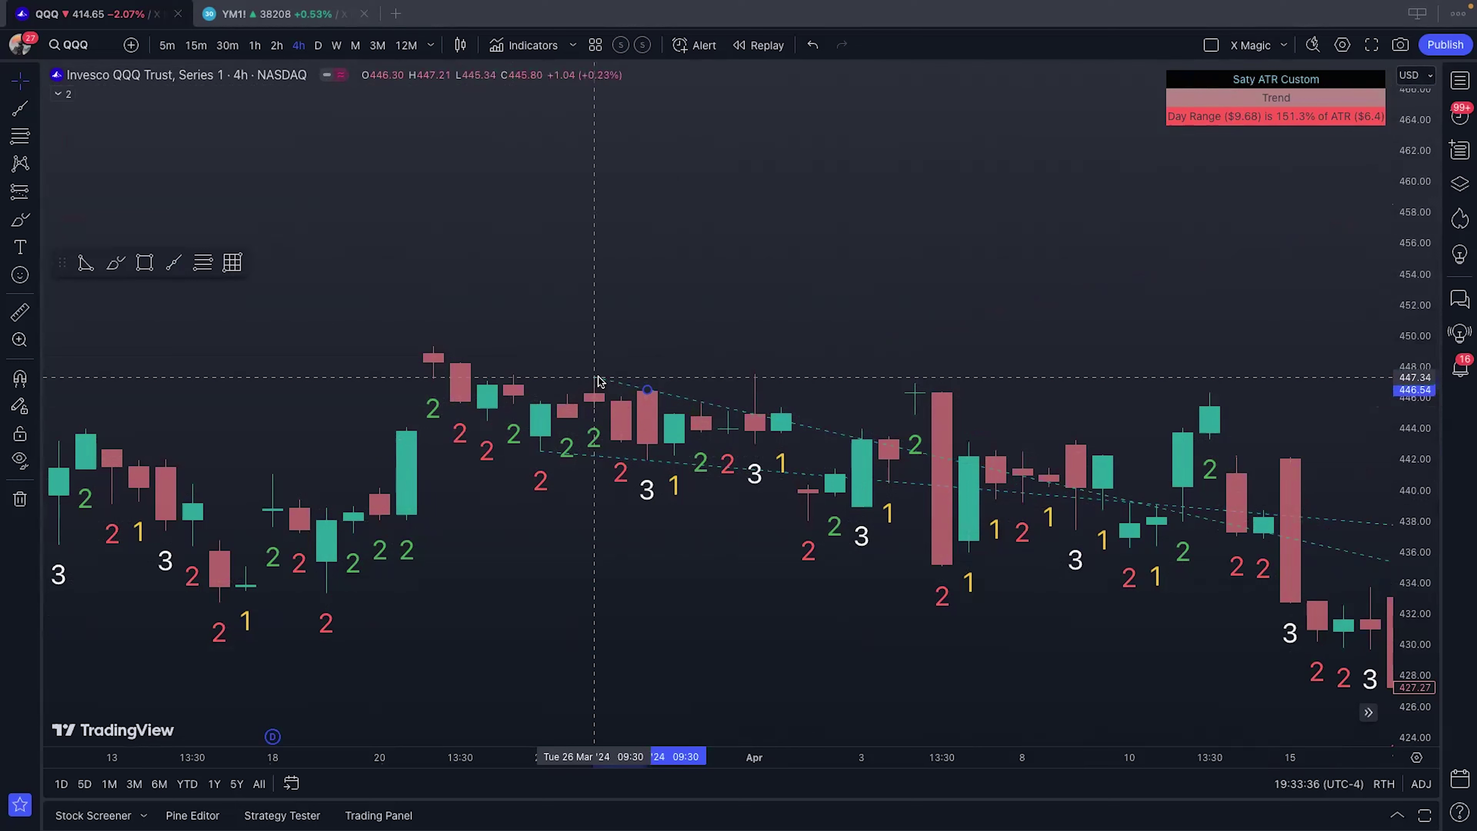
{"action": "mouse_move", "coordinate": [600, 380]}
{"action": "left_mouse_down"}
{"action": "mouse_move", "coordinate": [625, 402]}
{"action": "mouse_move", "coordinate": [594, 386]}
{"action": "mouse_move", "coordinate": [610, 394]}
{"action": "left_mouse_up"}
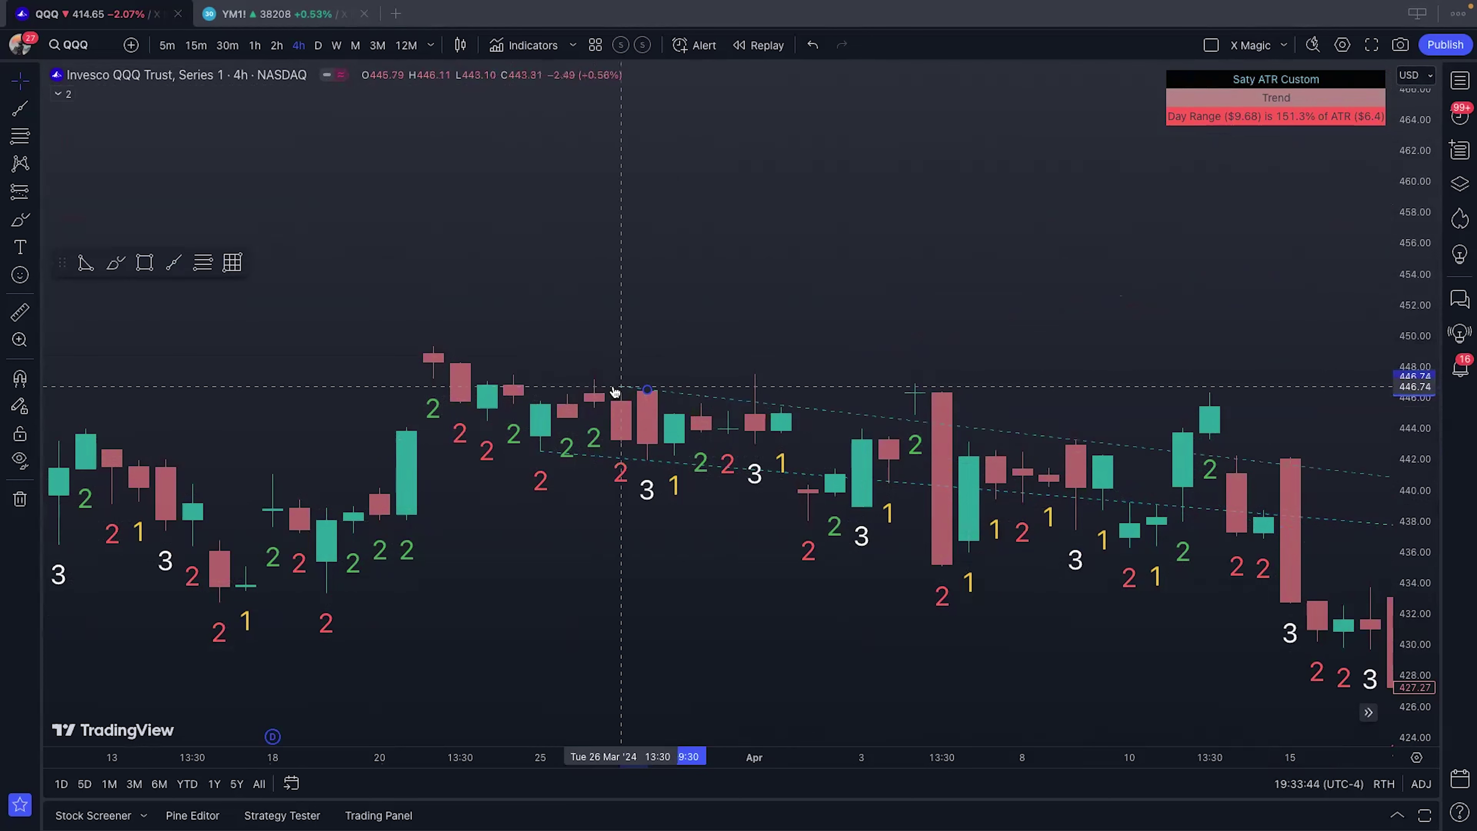
{"action": "left_click", "coordinate": [775, 393]}
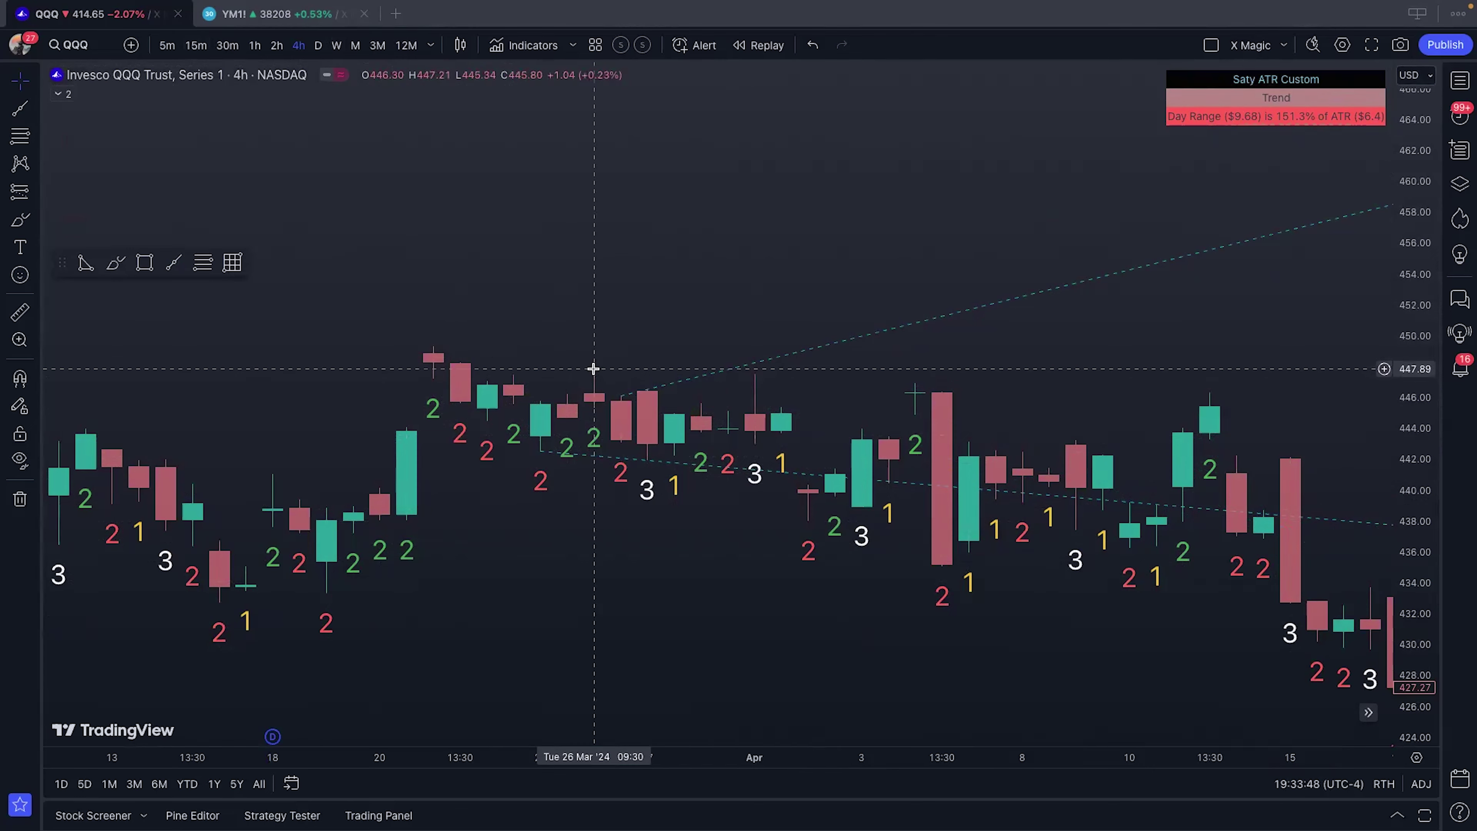
{"action": "scroll", "coordinate": [762, 315], "scroll_direction": "down", "scroll_amount": 3}
{"action": "left_click_drag", "start_coordinate": [881, 258], "coordinate": [518, 258]}
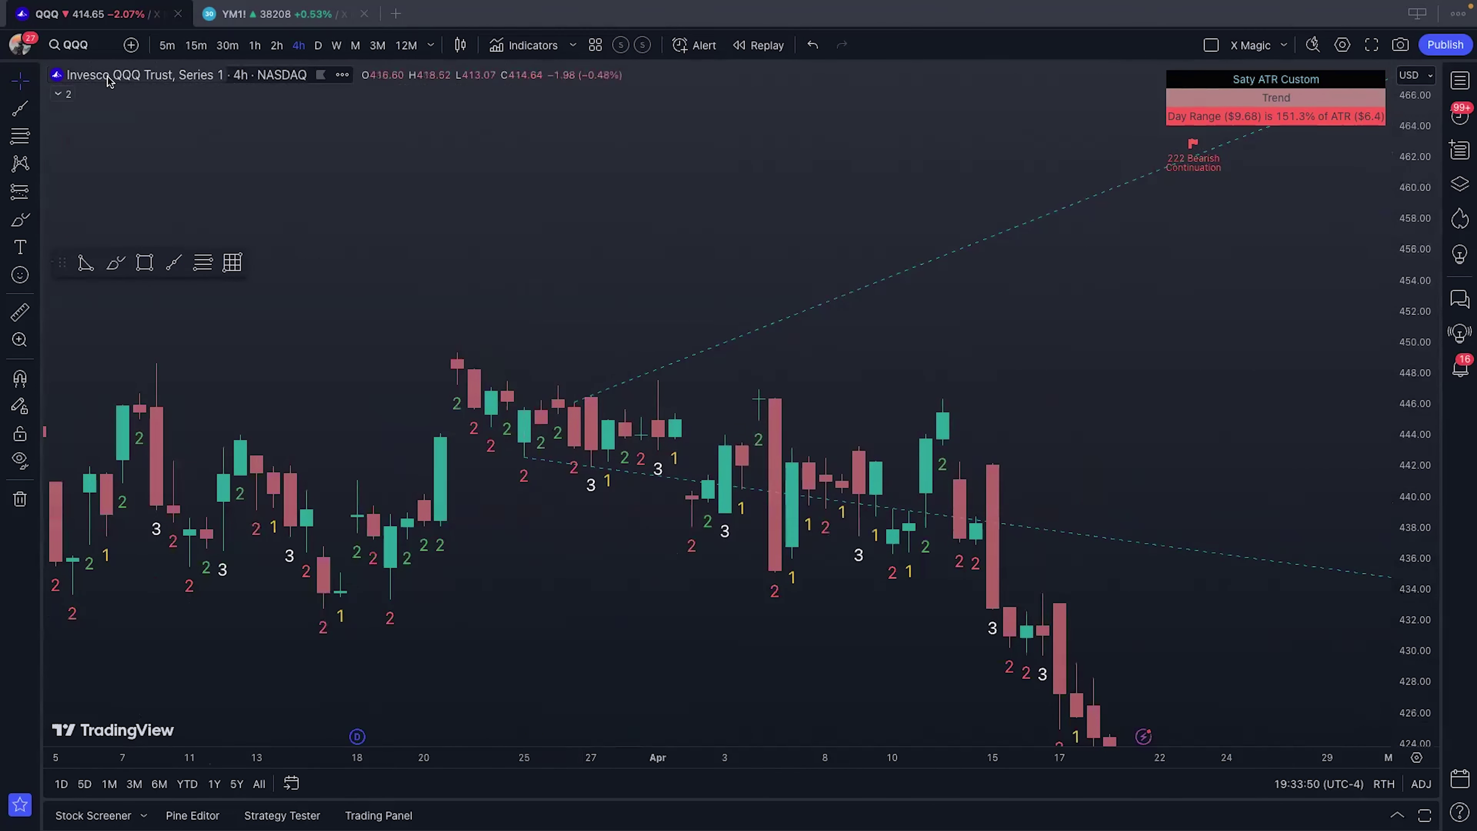
{"action": "left_click", "coordinate": [204, 49]}
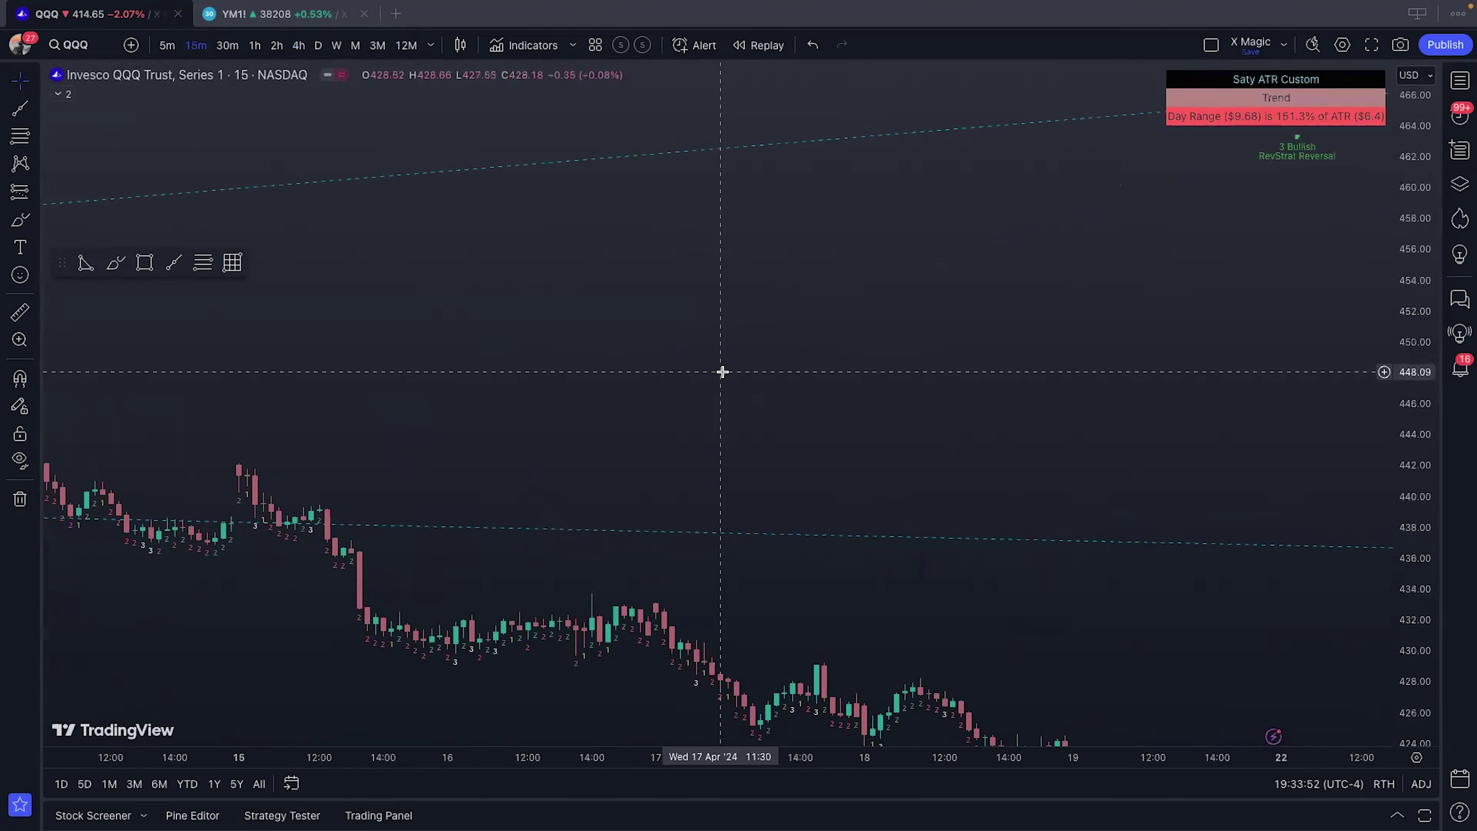
{"action": "left_click_drag", "start_coordinate": [547, 376], "coordinate": [883, 435]}
{"action": "left_click_drag", "start_coordinate": [659, 432], "coordinate": [1147, 373]}
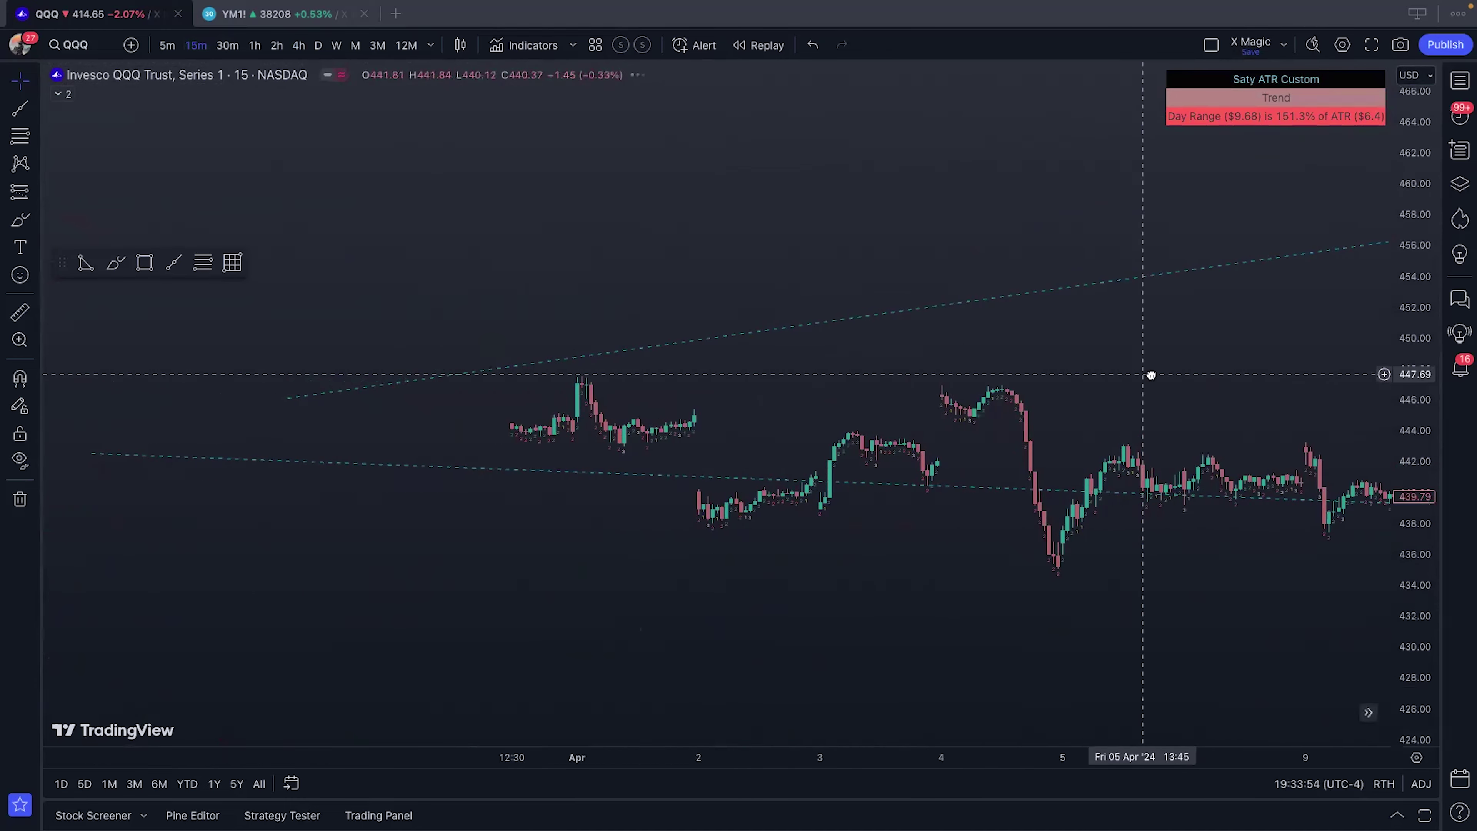
{"action": "left_click_drag", "start_coordinate": [538, 547], "coordinate": [898, 559]}
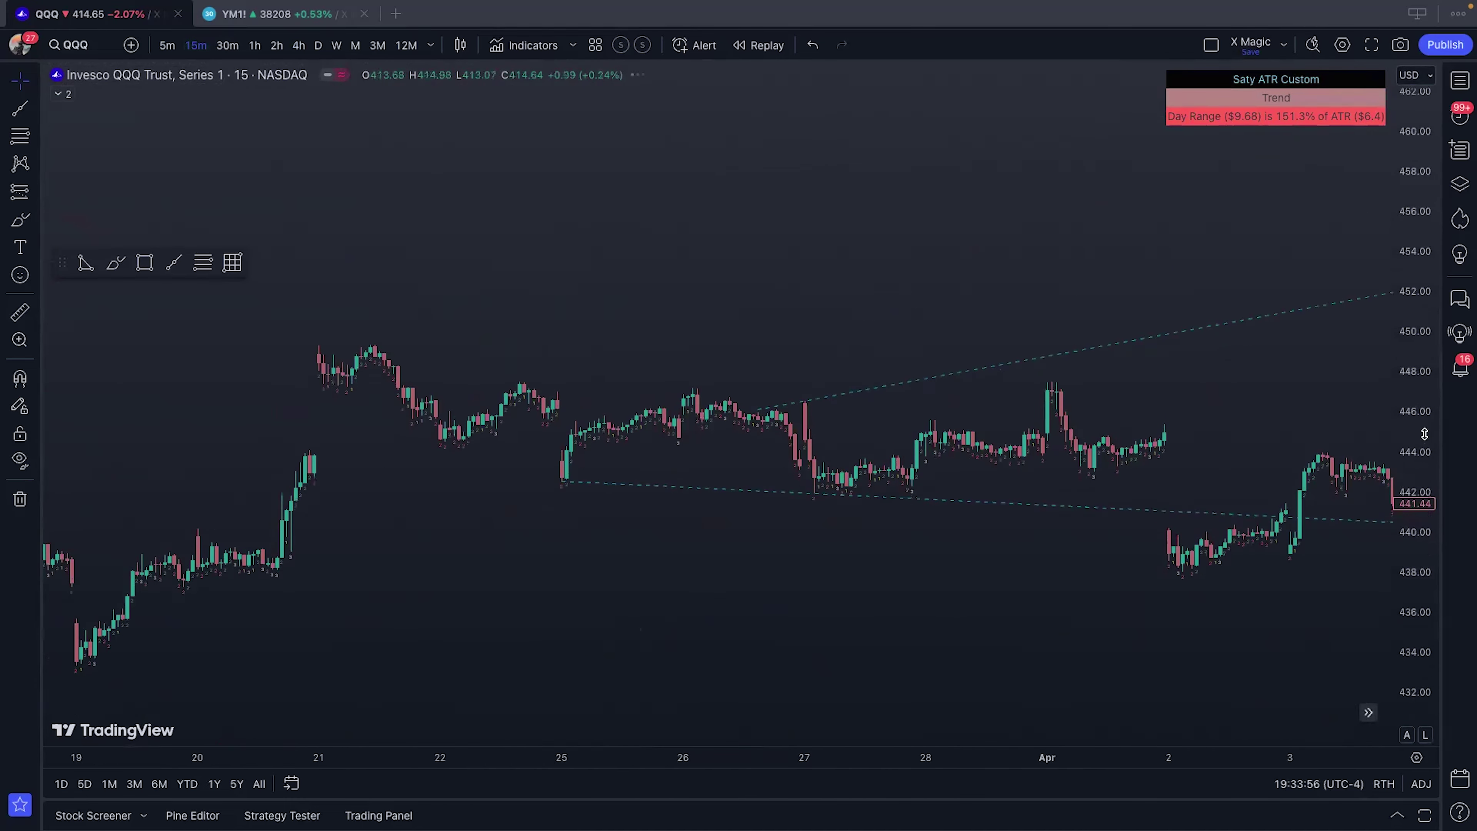
{"action": "left_click_drag", "start_coordinate": [692, 633], "coordinate": [581, 643]}
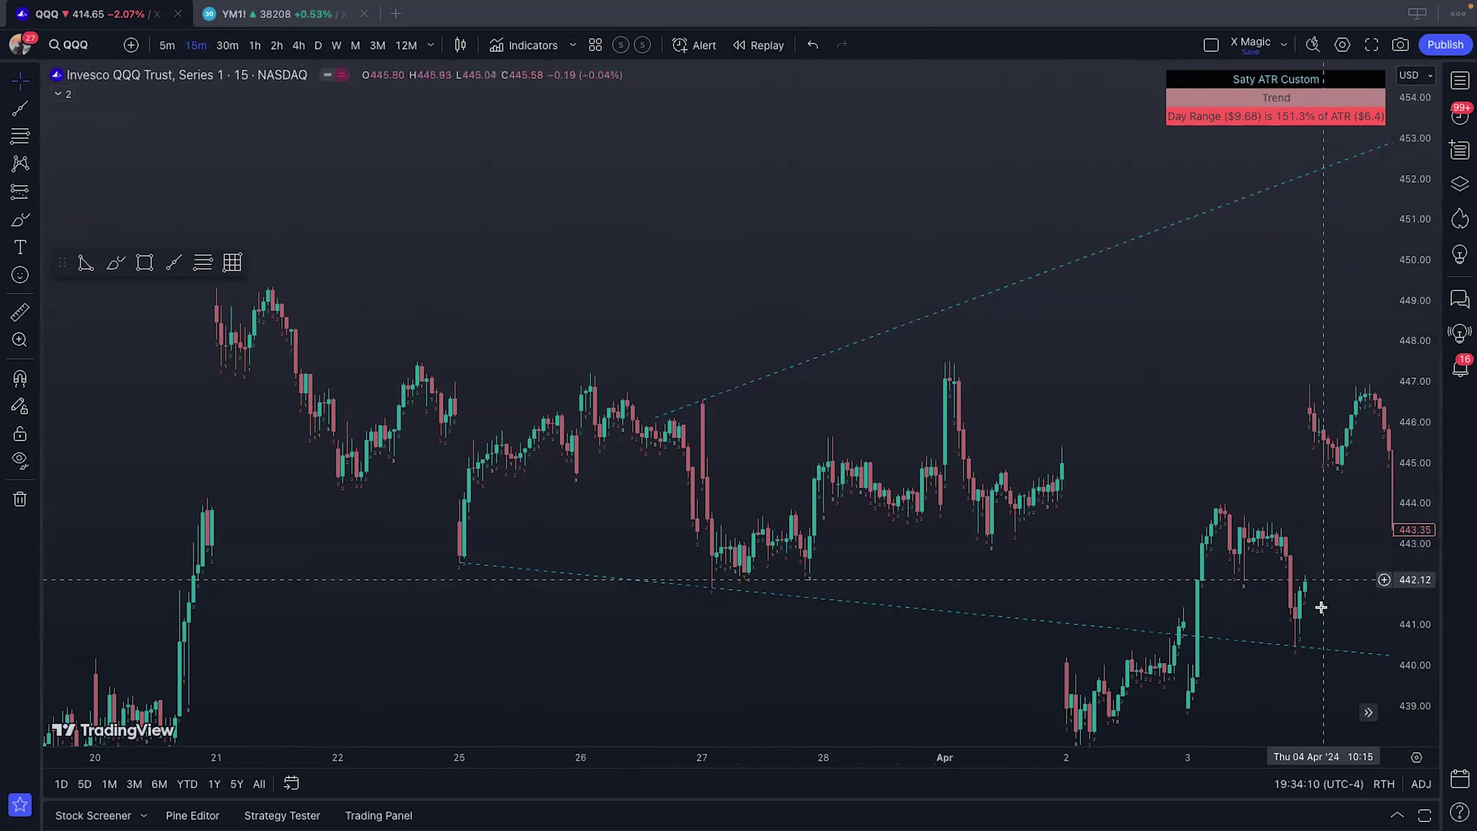
{"action": "left_click_drag", "start_coordinate": [1071, 567], "coordinate": [809, 515]}
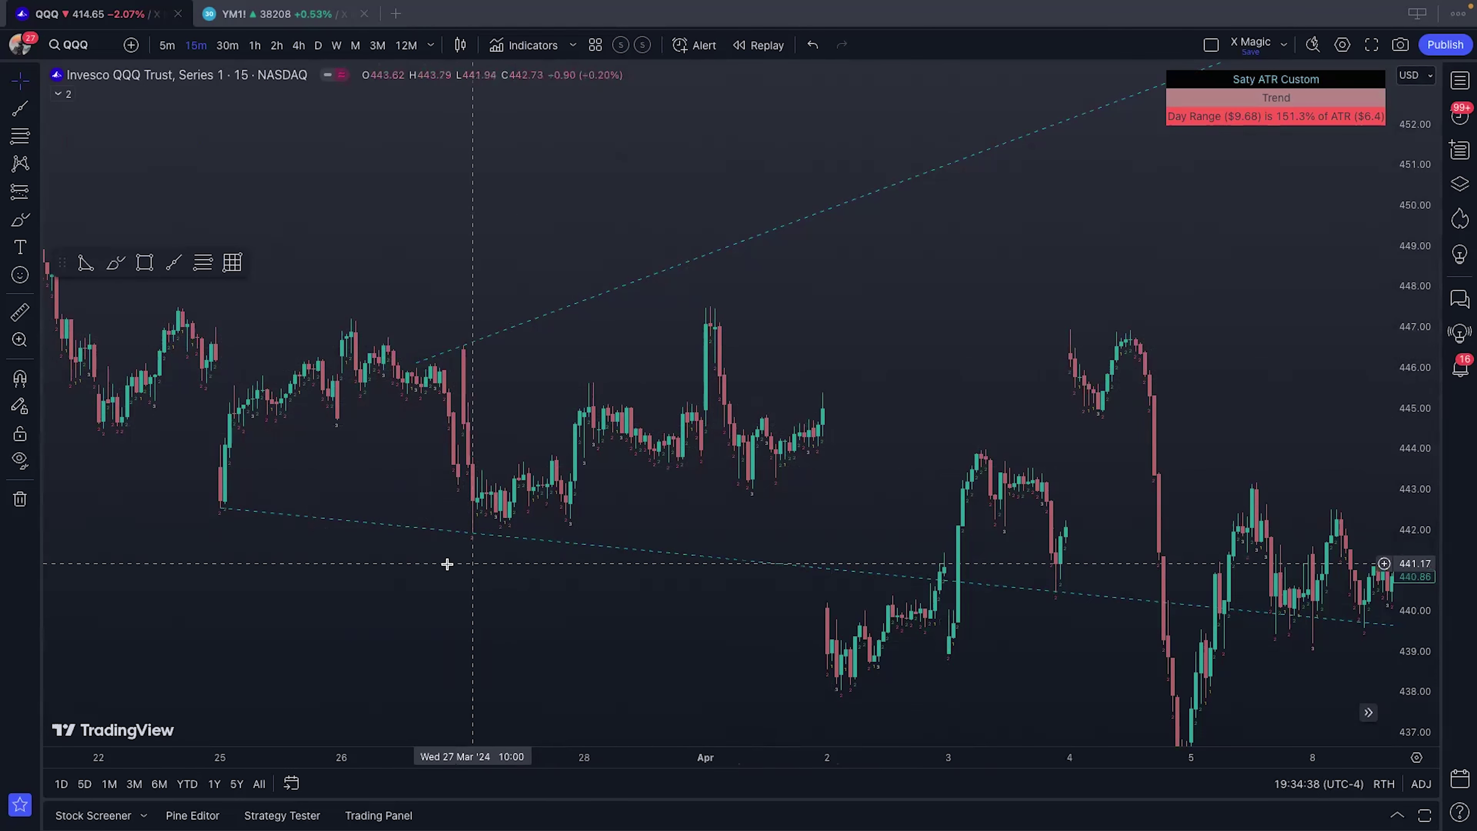
{"action": "scroll", "coordinate": [480, 528], "scroll_direction": "up", "scroll_amount": 3}
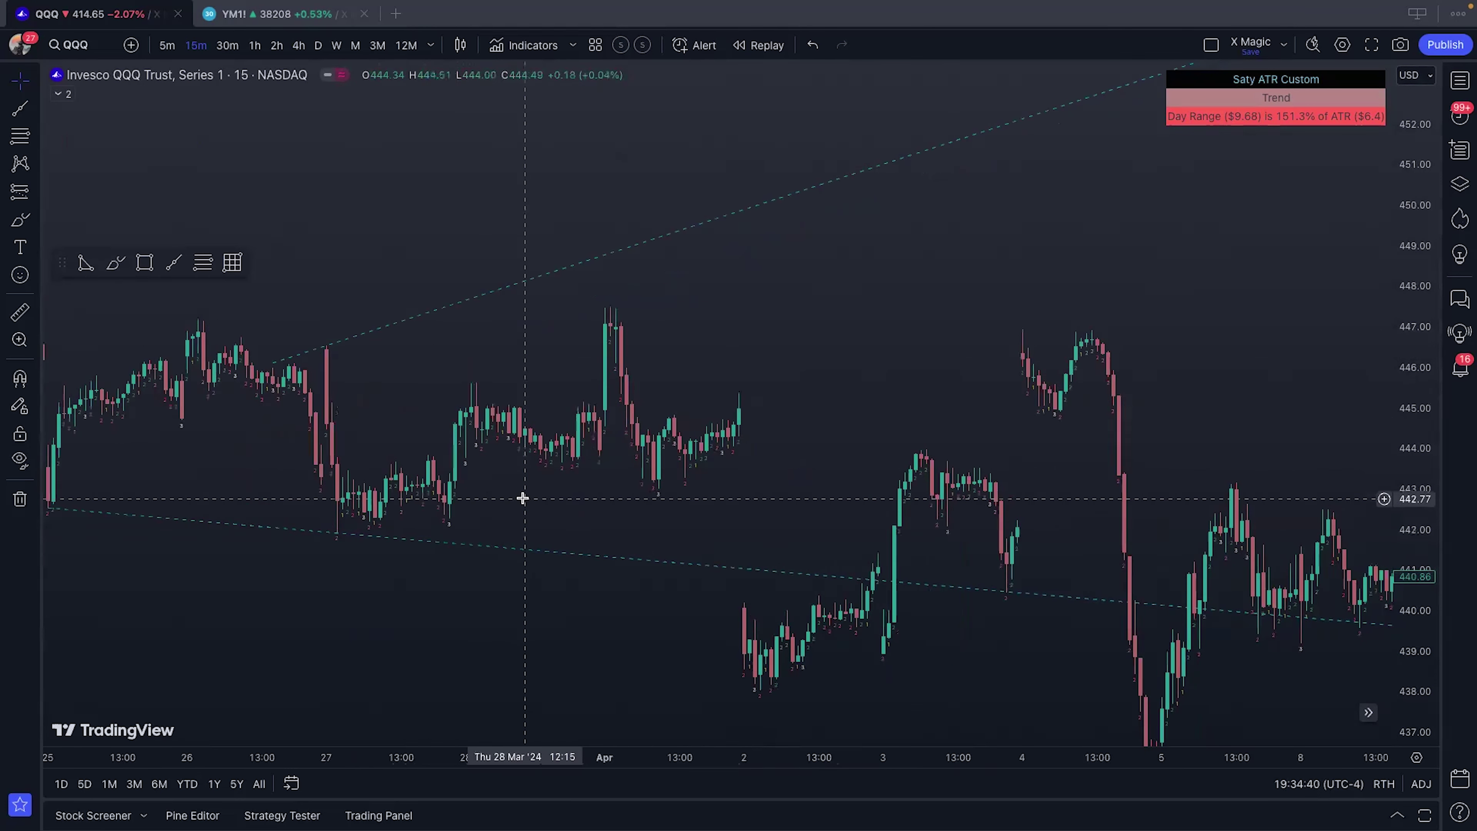
{"action": "left_click_drag", "start_coordinate": [524, 498], "coordinate": [742, 613]}
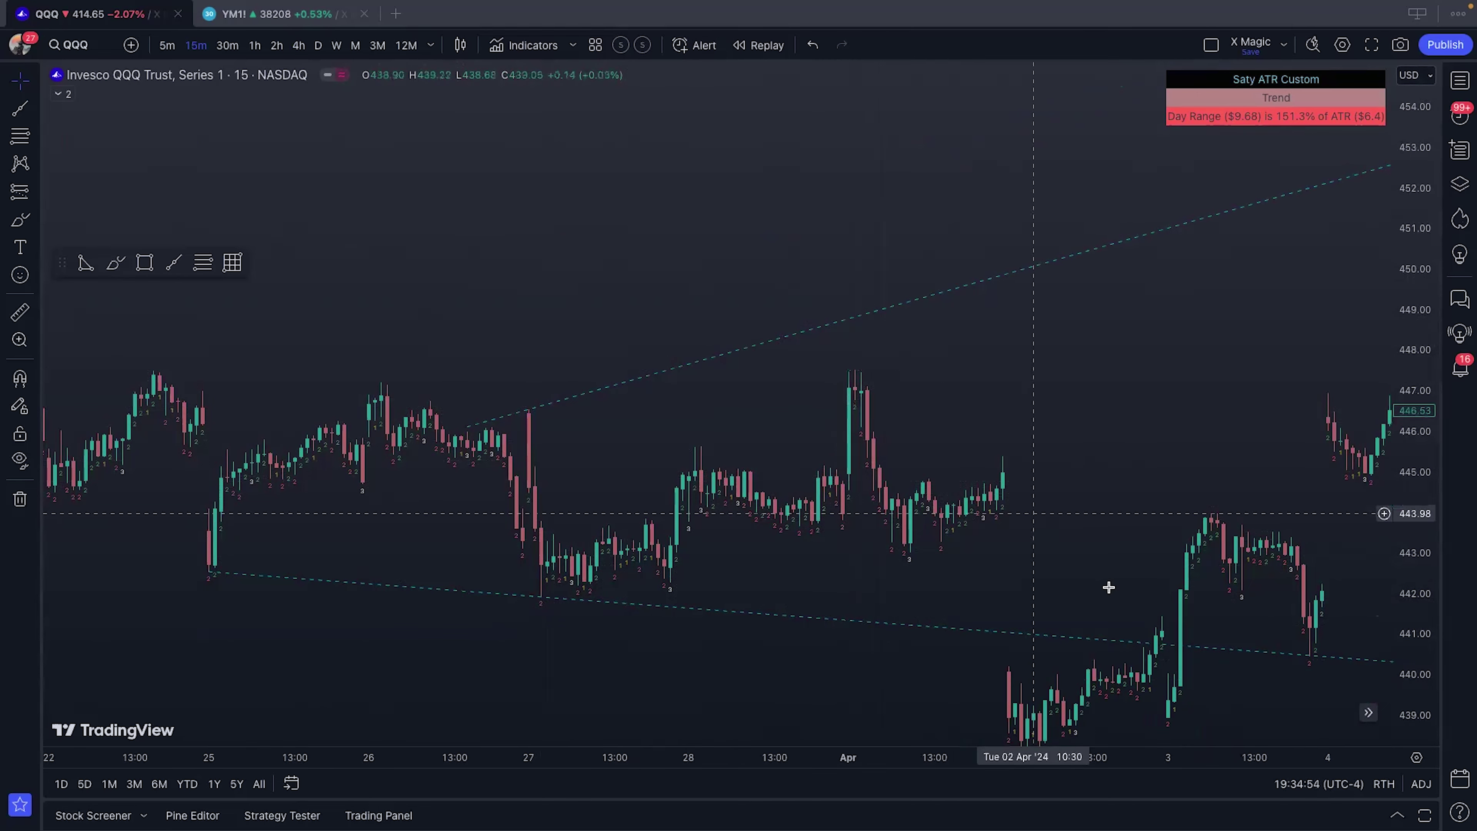
{"action": "left_click_drag", "start_coordinate": [1130, 613], "coordinate": [886, 383]}
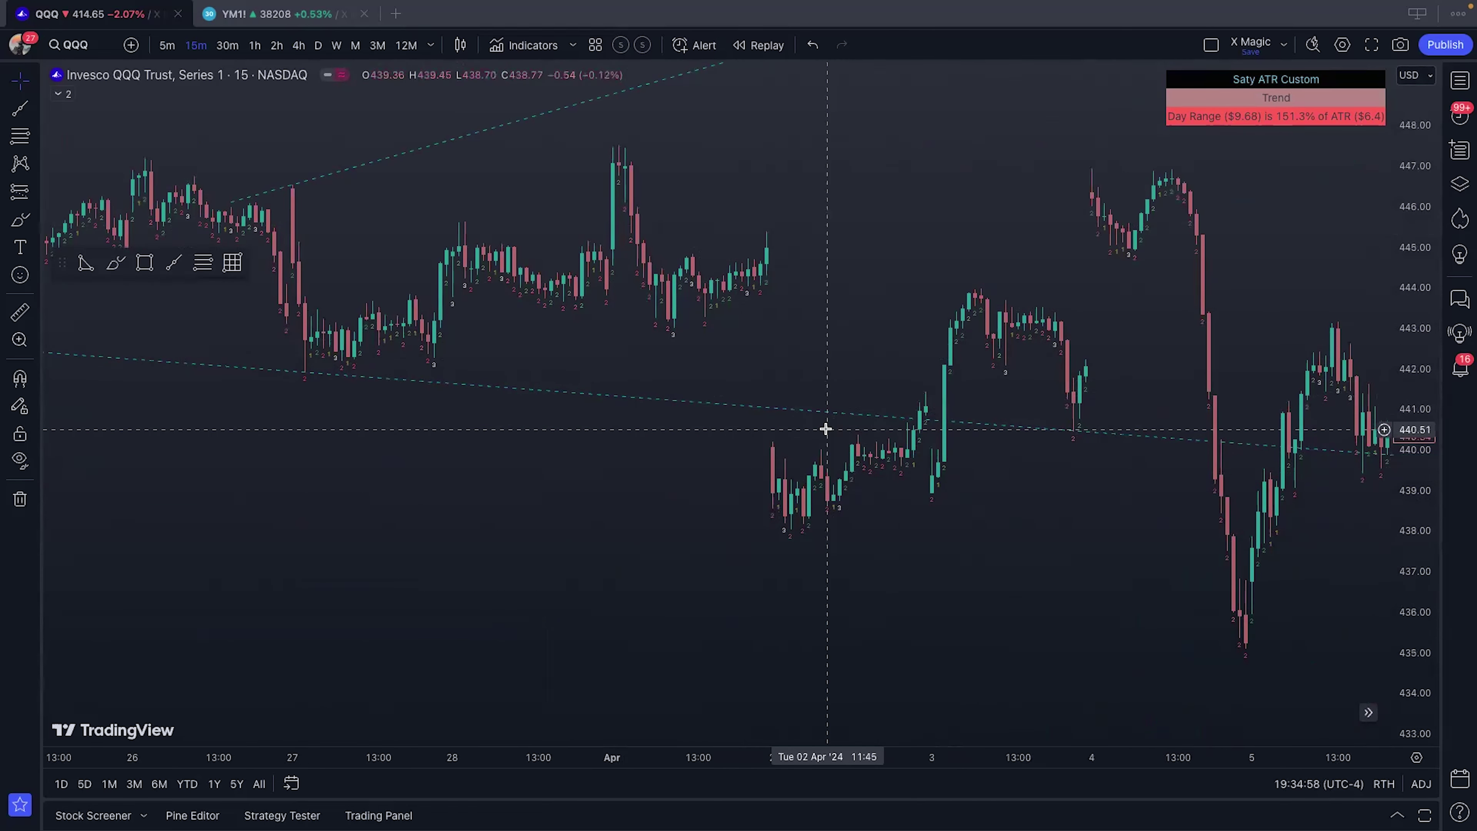
{"action": "left_click_drag", "start_coordinate": [827, 333], "coordinate": [536, 447]}
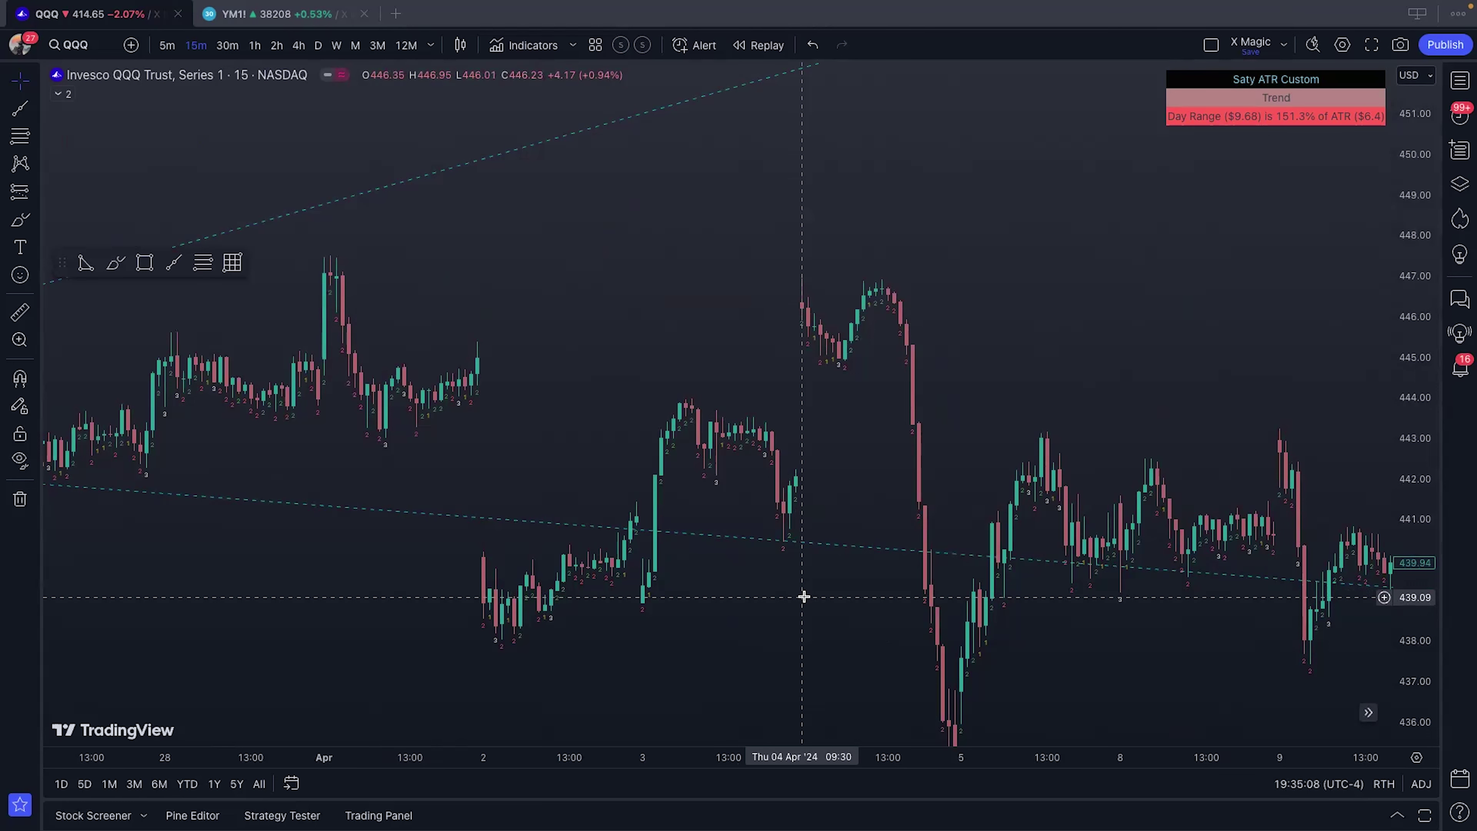
{"action": "scroll", "coordinate": [804, 595], "scroll_direction": "down", "scroll_amount": 2}
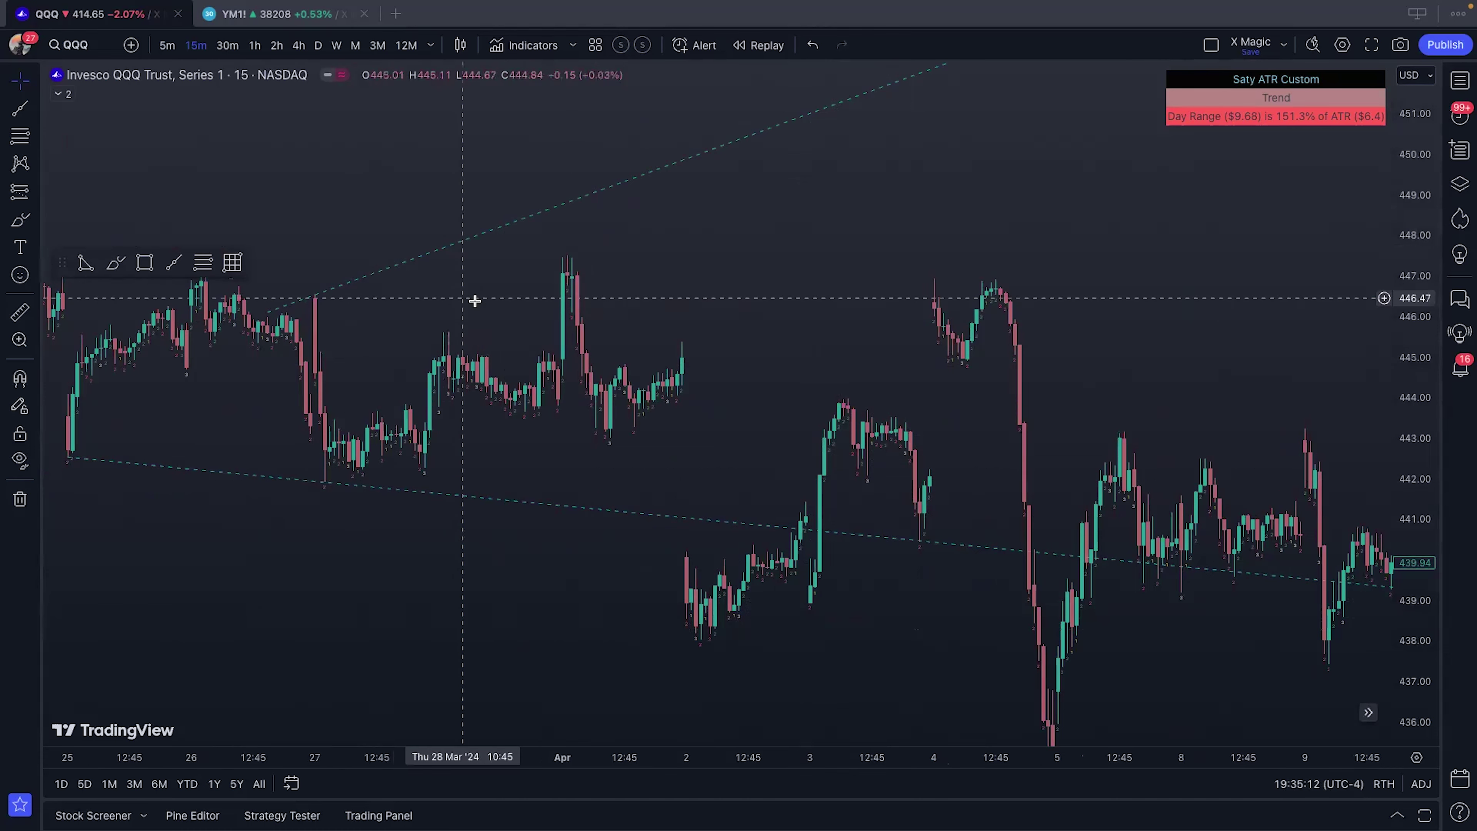
{"action": "scroll", "coordinate": [535, 271], "scroll_direction": "down", "scroll_amount": 1}
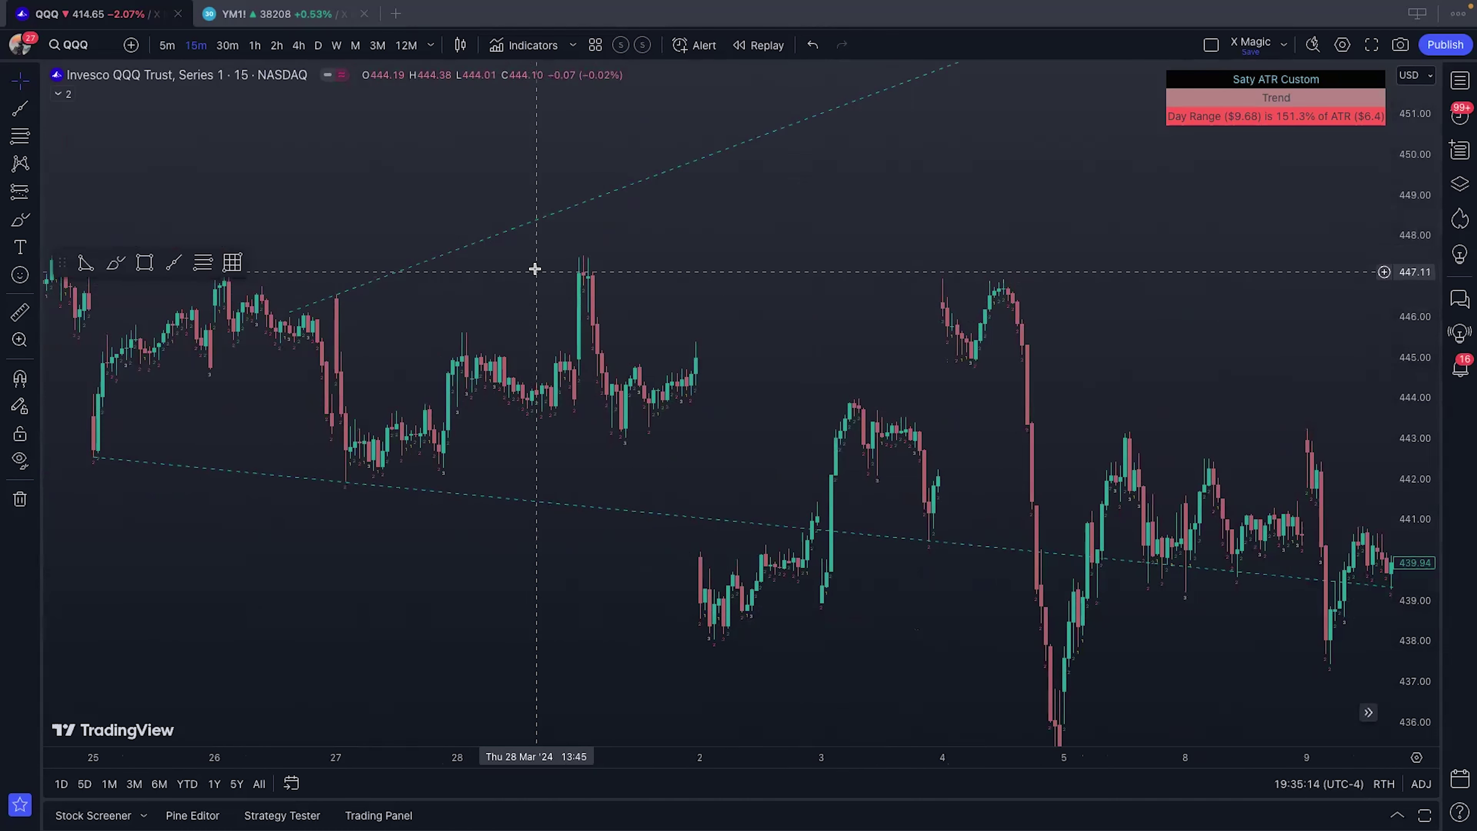
{"action": "left_click", "coordinate": [299, 51]}
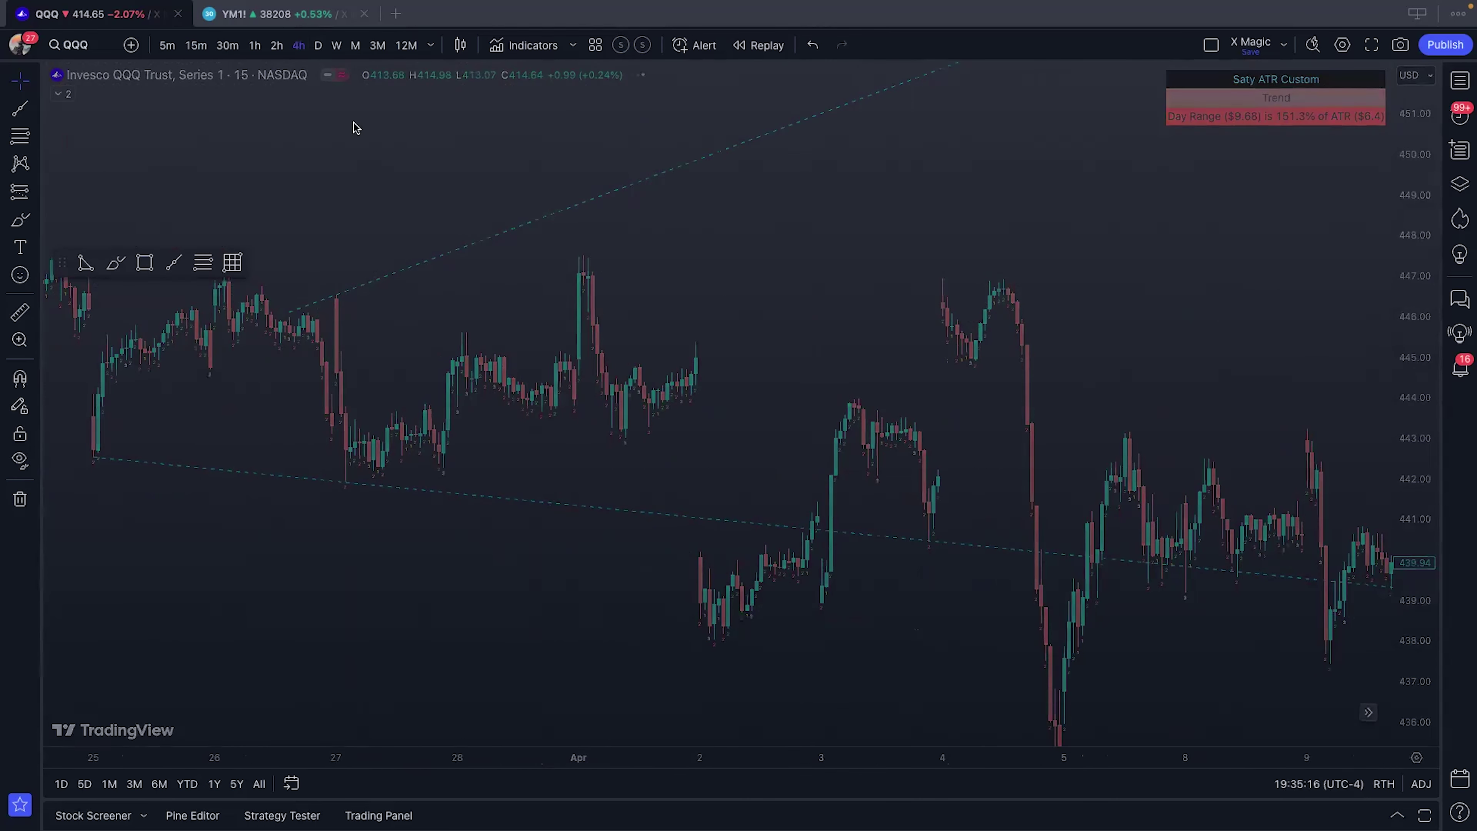
Step: Reset the chart view, then pan and zoom to frame March–April with both trend lines
{"action": "right_click", "coordinate": [705, 360]}
{"action": "left_click", "coordinate": [726, 378]}
{"action": "left_click_drag", "start_coordinate": [1096, 313], "coordinate": [511, 320]}
{"action": "left_click_drag", "start_coordinate": [676, 172], "coordinate": [818, 373]}
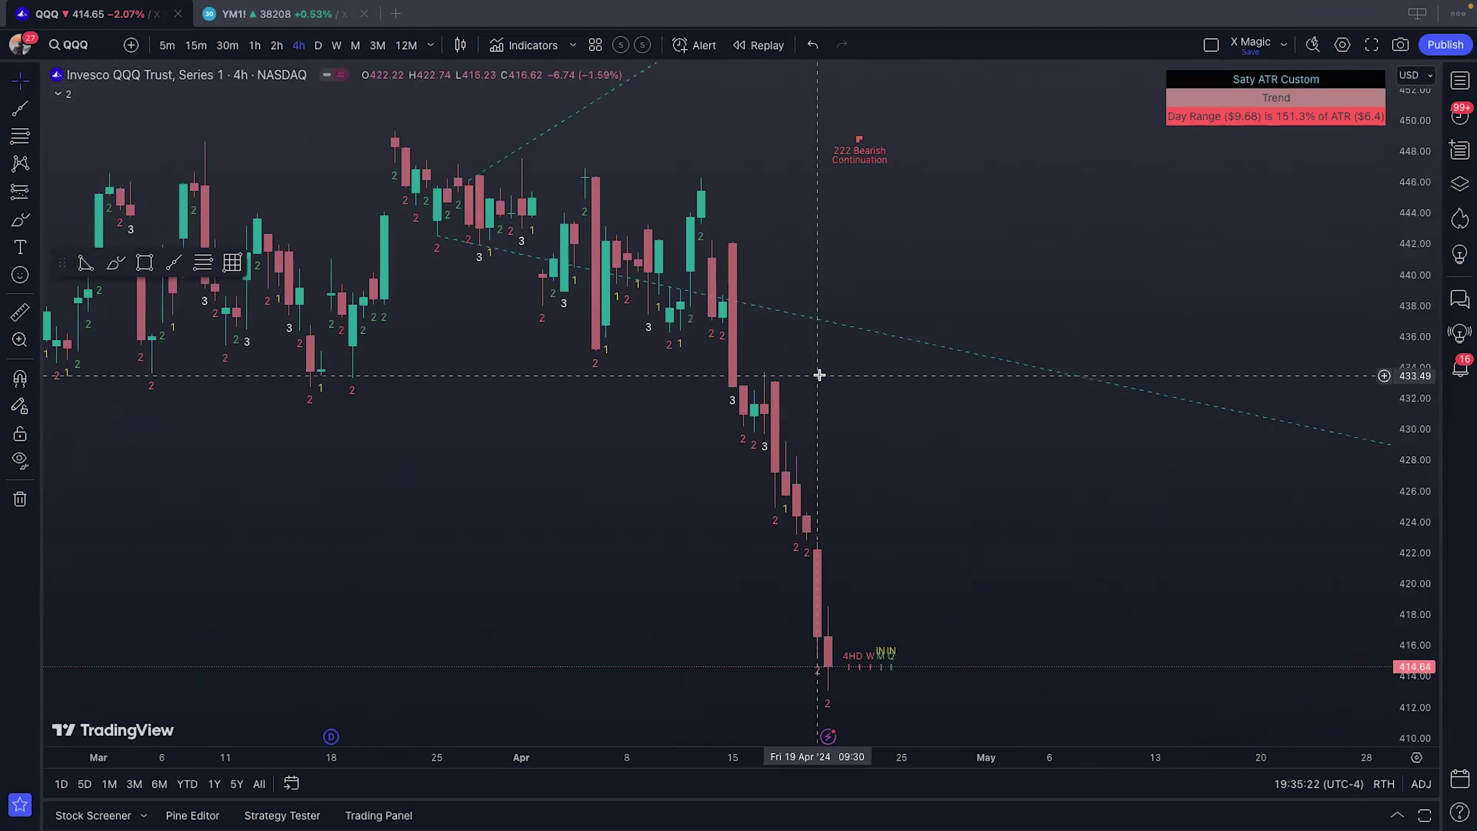
{"action": "scroll", "coordinate": [606, 364], "scroll_direction": "up", "scroll_amount": 2}
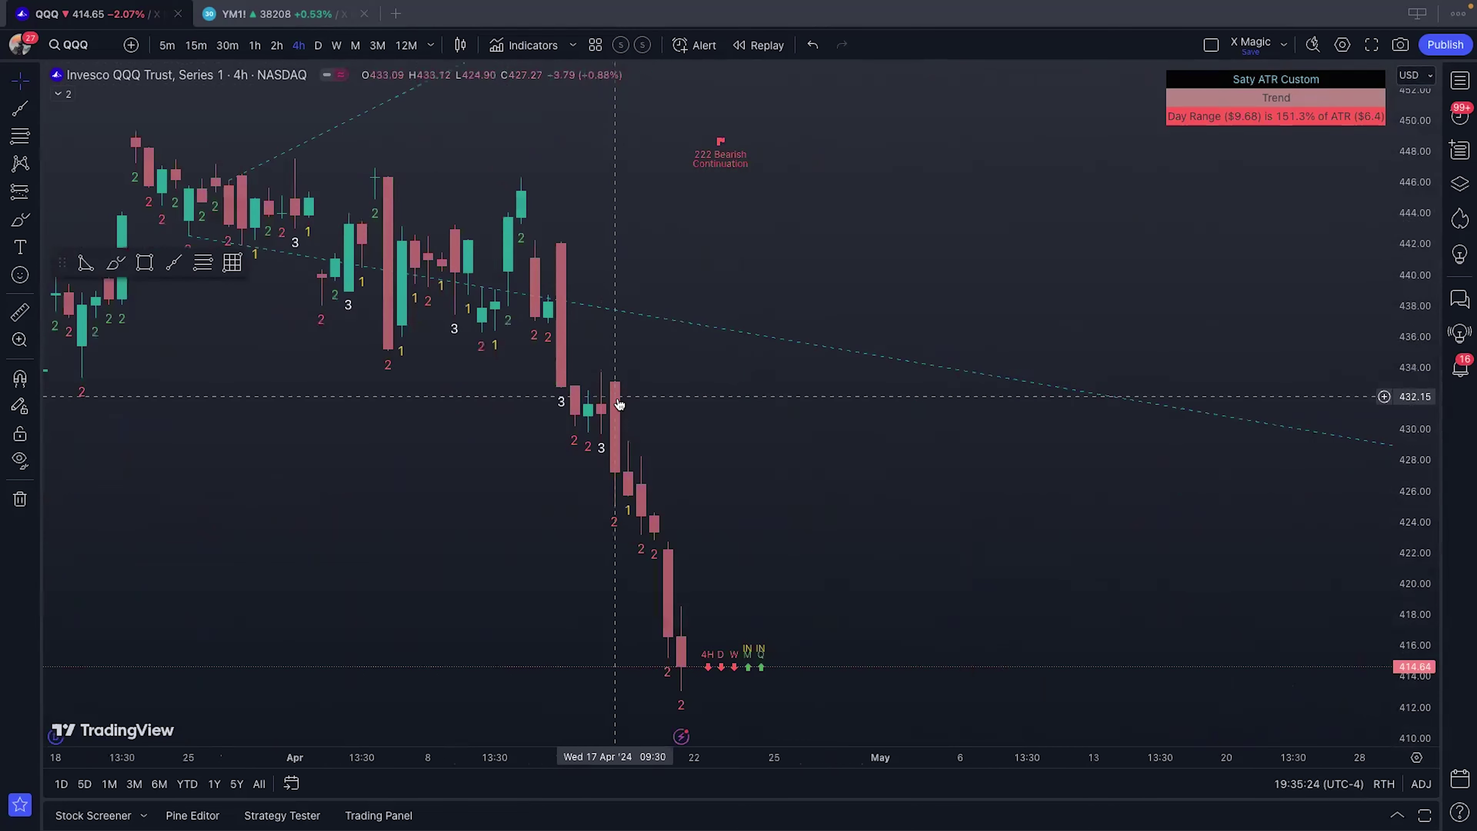
{"action": "left_click_drag", "start_coordinate": [616, 396], "coordinate": [807, 274]}
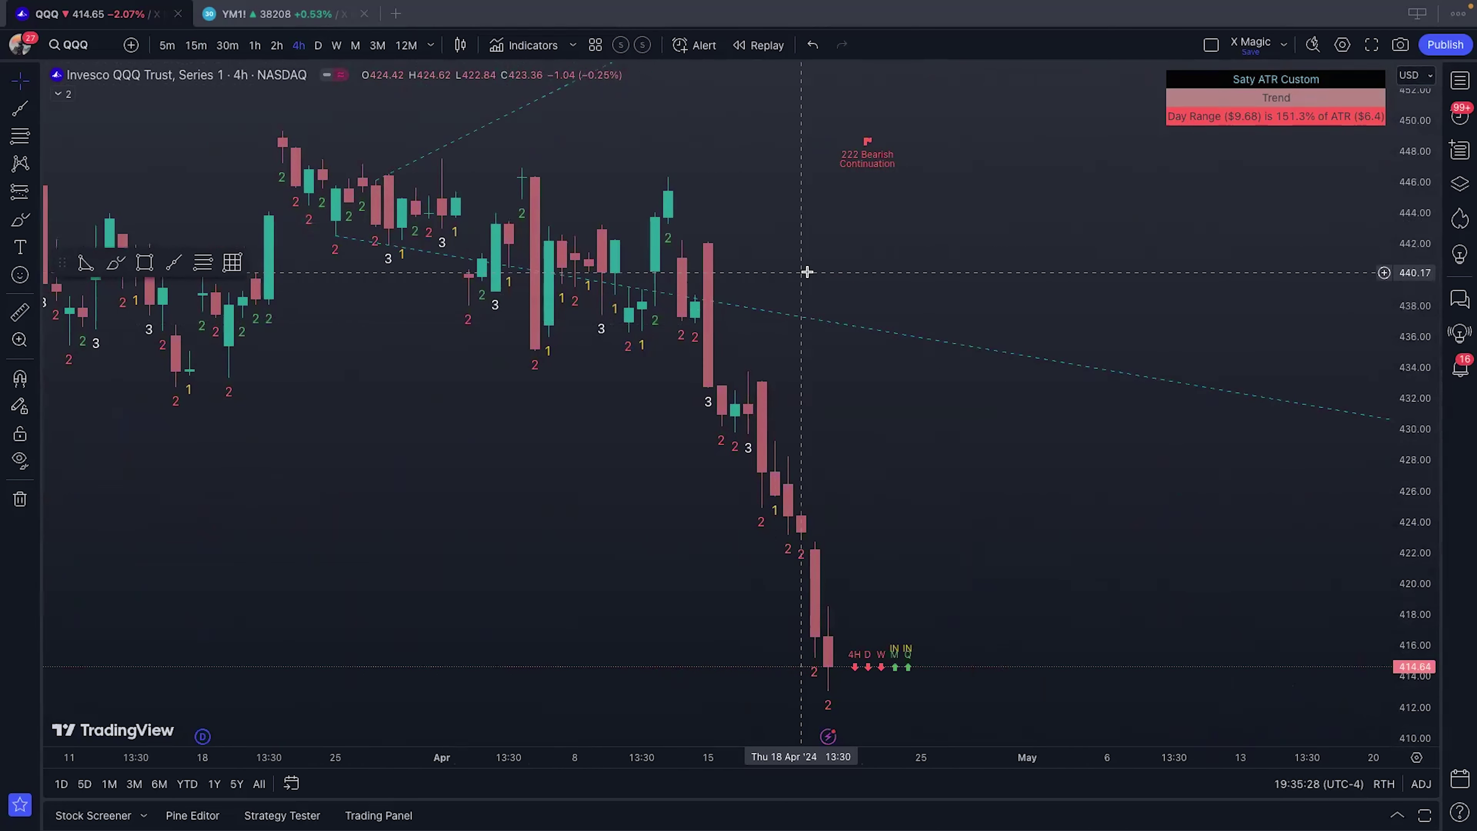
{"action": "left_click_drag", "start_coordinate": [412, 385], "coordinate": [712, 599]}
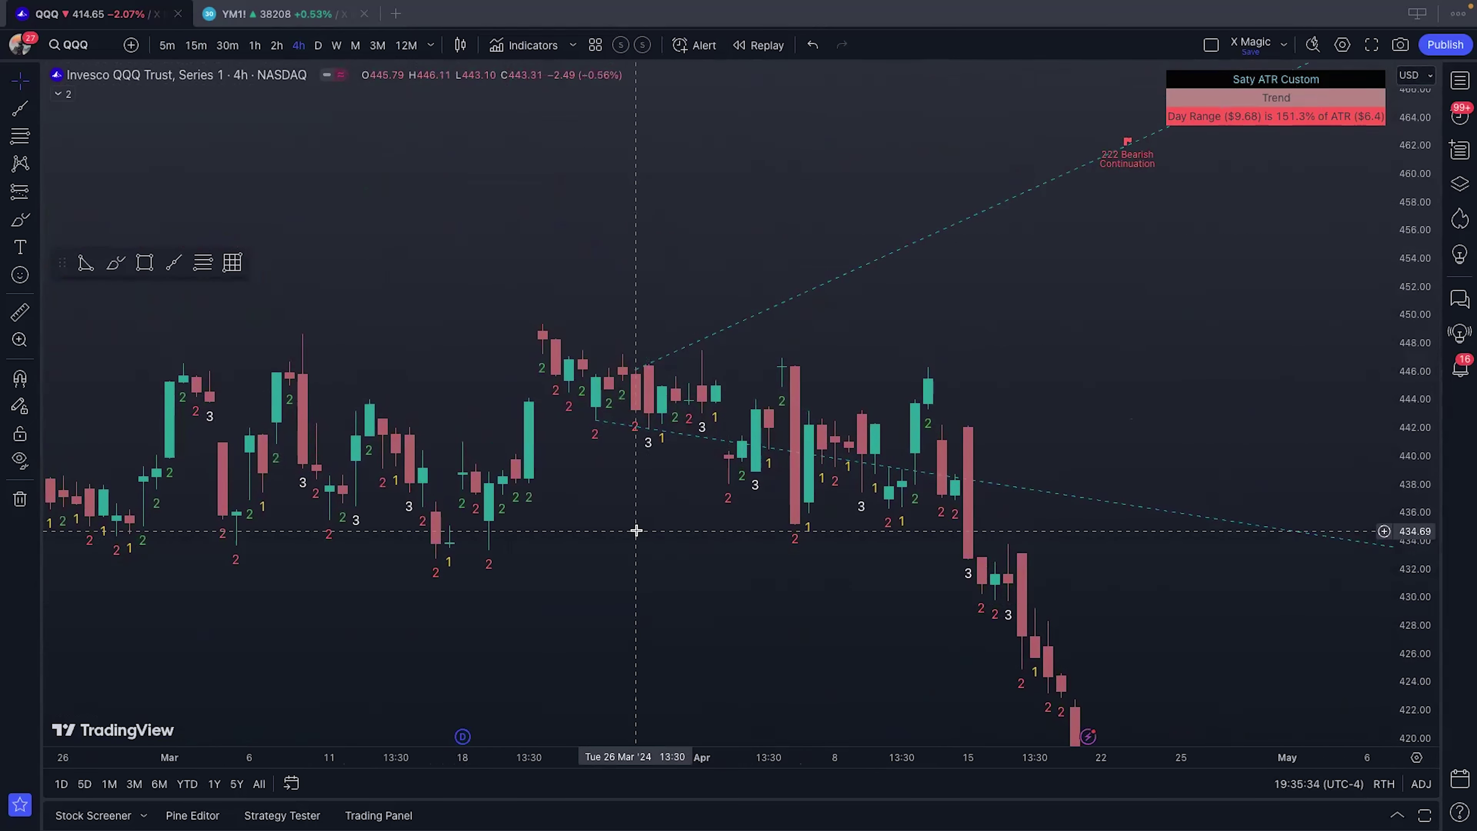
Step: Remove the upper ray and draw a new one from mid-March through the 21 March high
{"action": "right_click", "coordinate": [663, 364]}
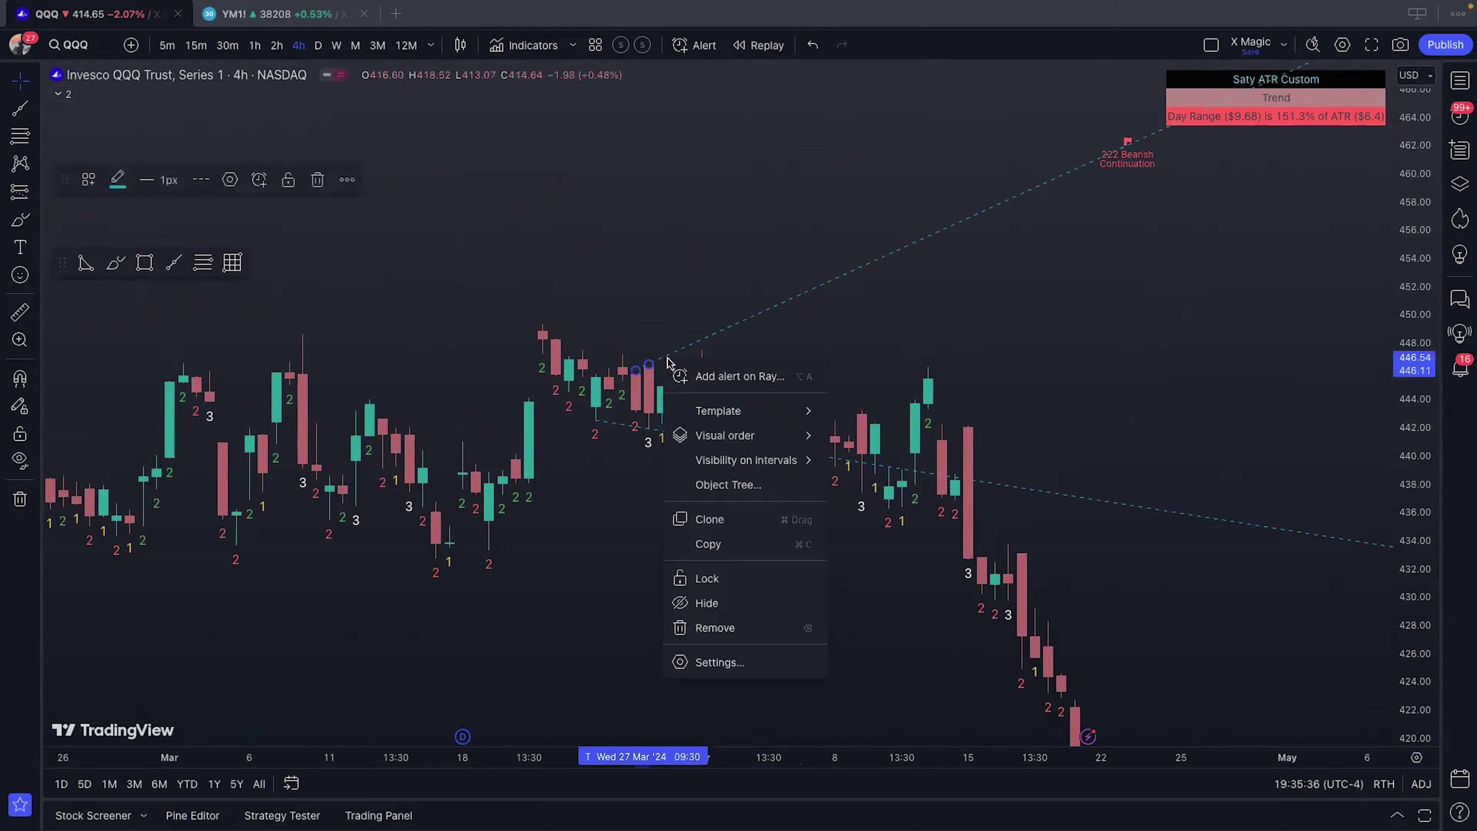
{"action": "left_click", "coordinate": [747, 621]}
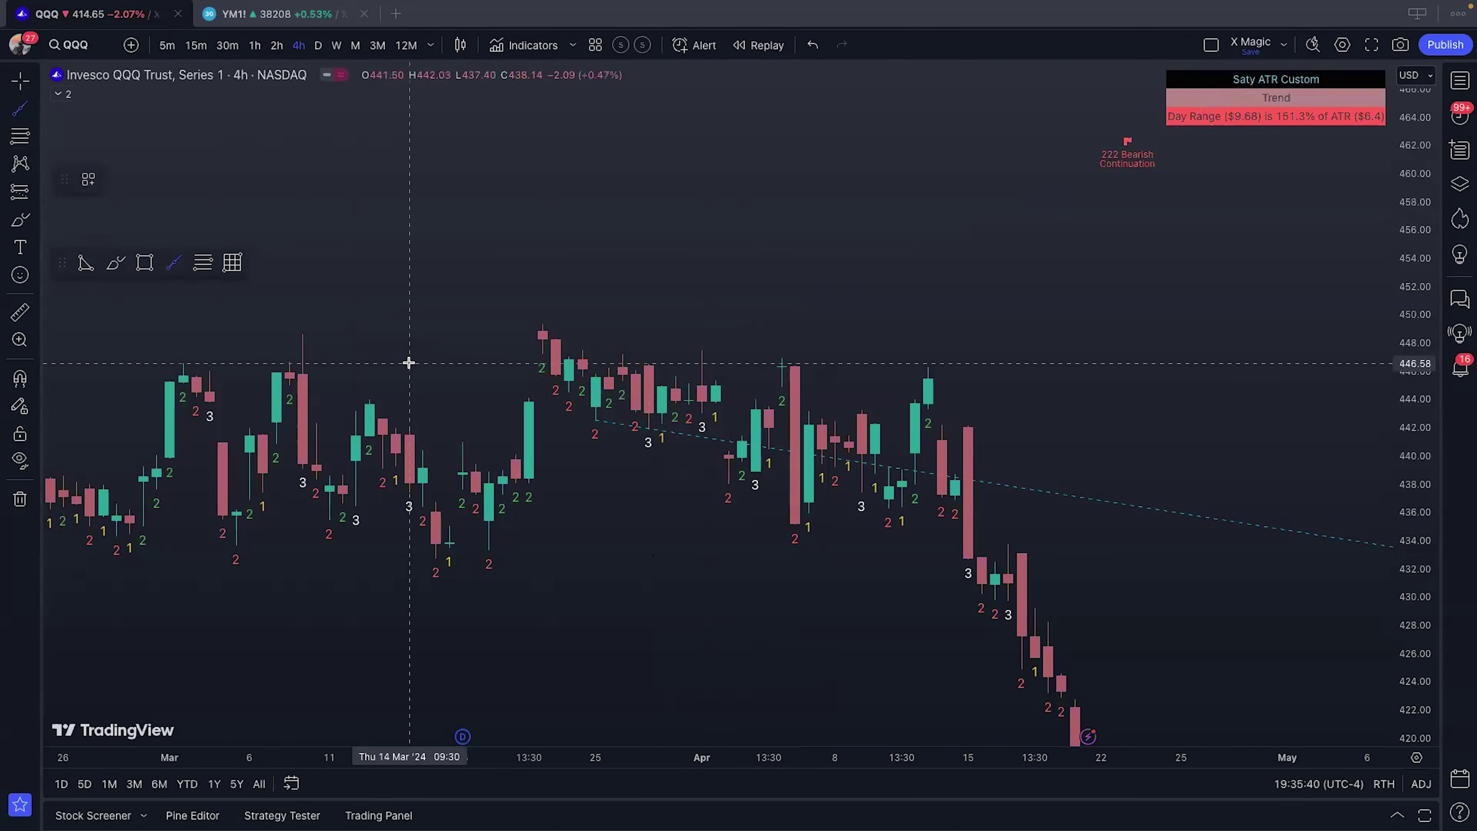
{"action": "left_click", "coordinate": [369, 399]}
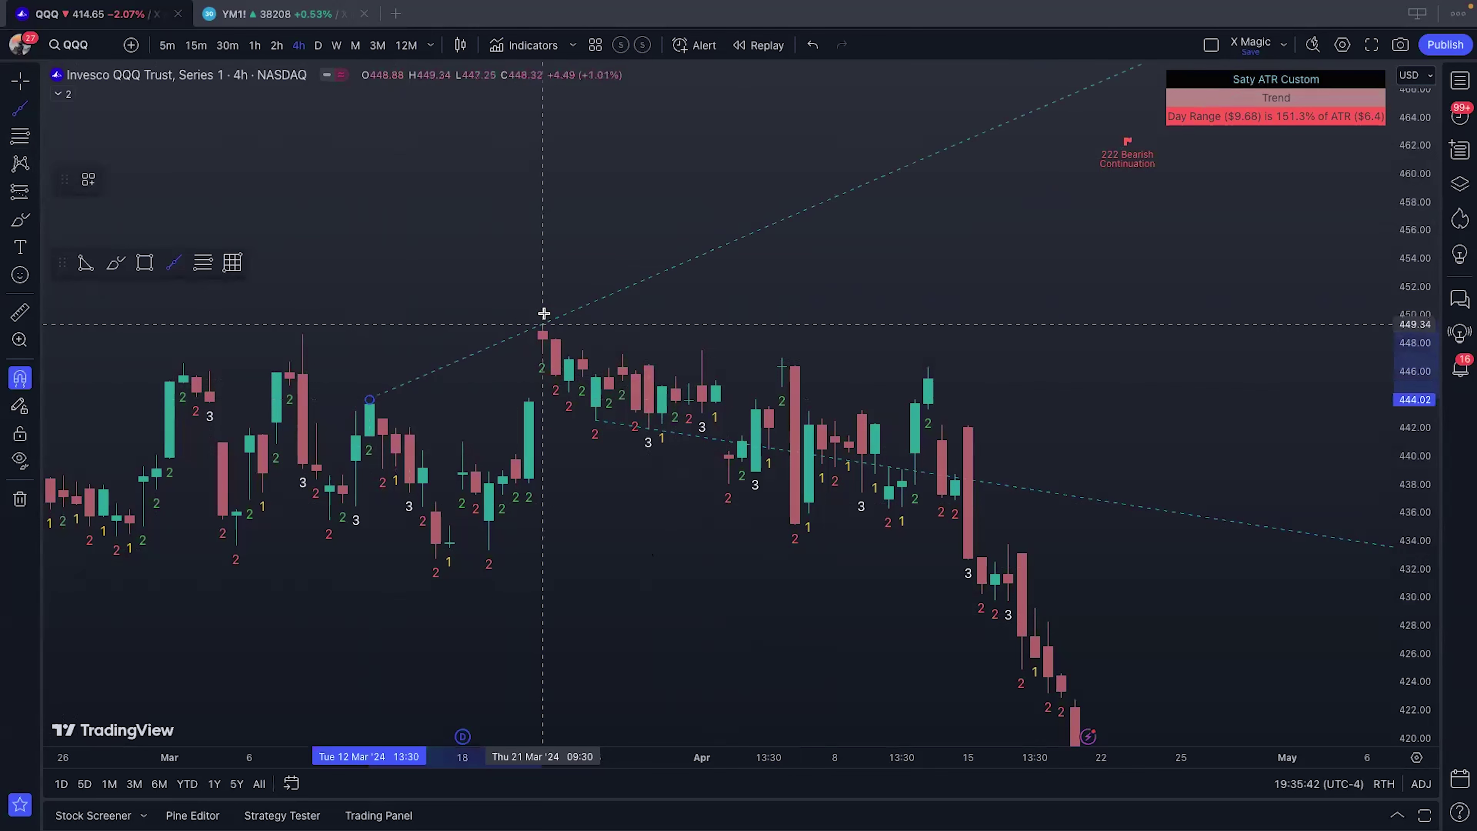
{"action": "left_click", "coordinate": [543, 324]}
Step: Move the lower trend line's anchor down to about 433.65
{"action": "left_click", "coordinate": [605, 426]}
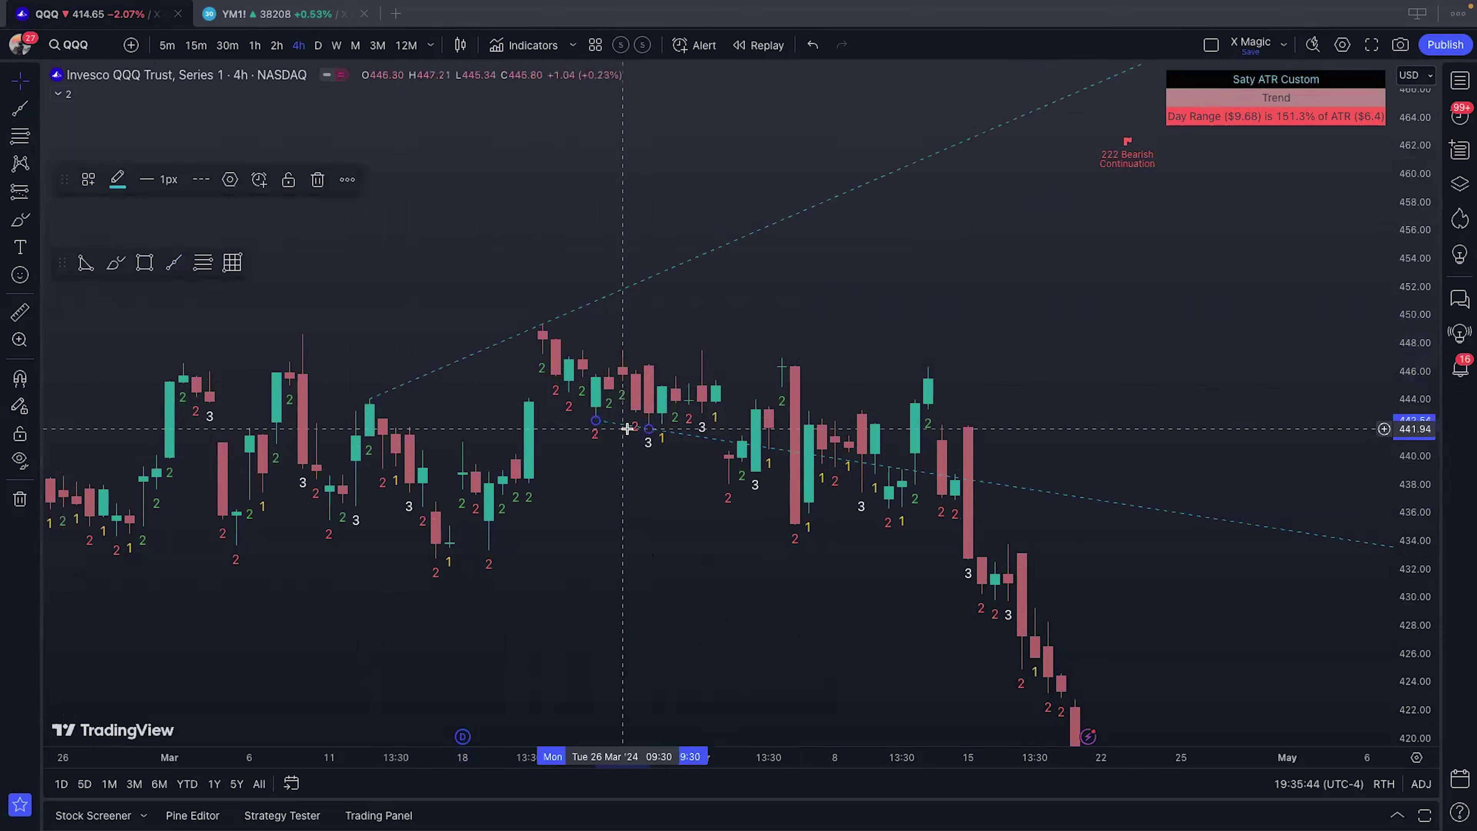
{"action": "left_click_drag", "start_coordinate": [620, 452], "coordinate": [236, 548]}
{"action": "left_click", "coordinate": [626, 682]}
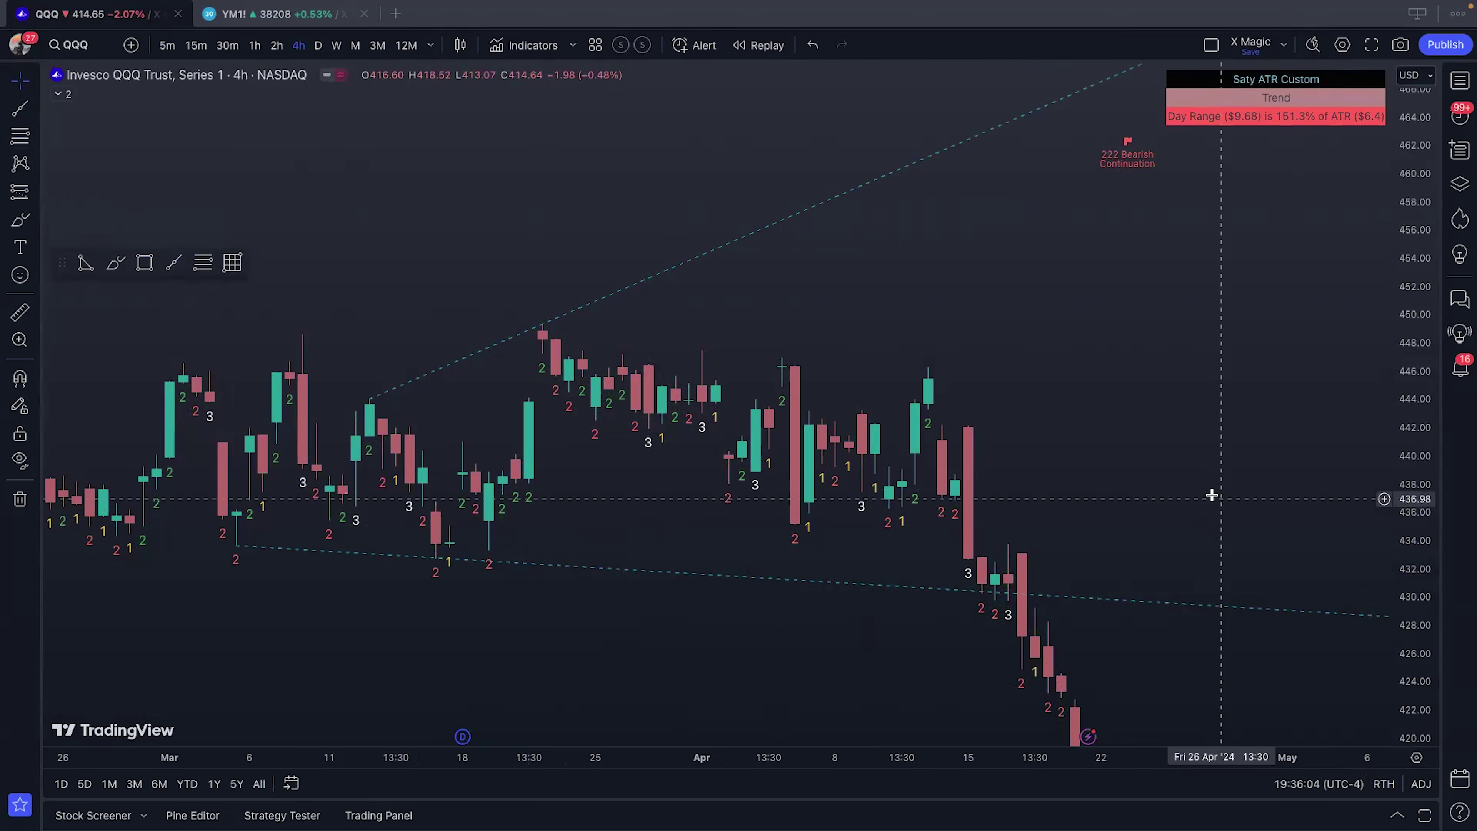
Step: Frame 5 March through 22 April and delete both old upper and lower trend lines
{"action": "scroll", "coordinate": [1108, 378], "scroll_direction": "down", "scroll_amount": 3}
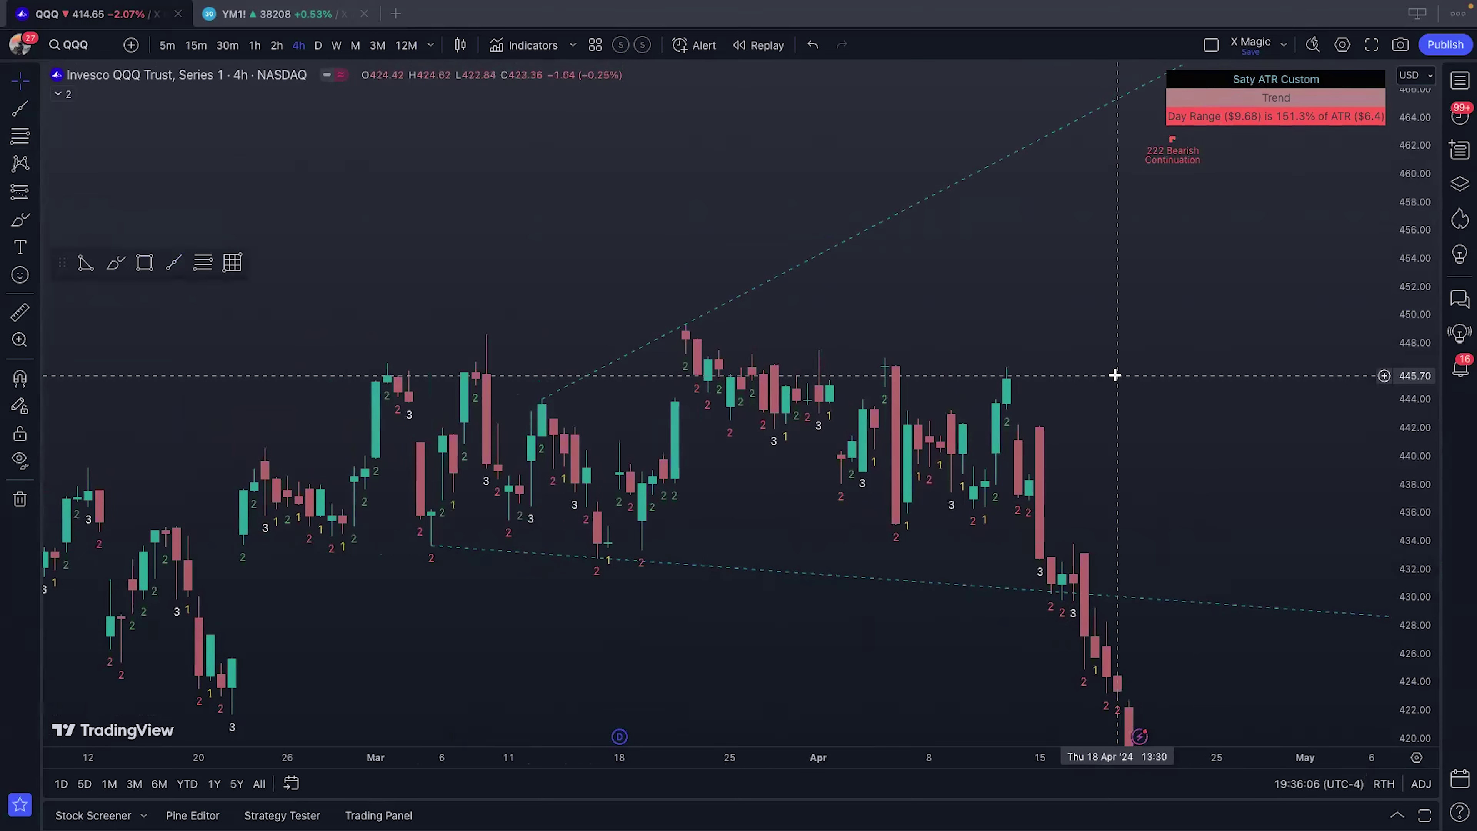
{"action": "scroll", "coordinate": [1114, 375], "scroll_direction": "down", "scroll_amount": 3}
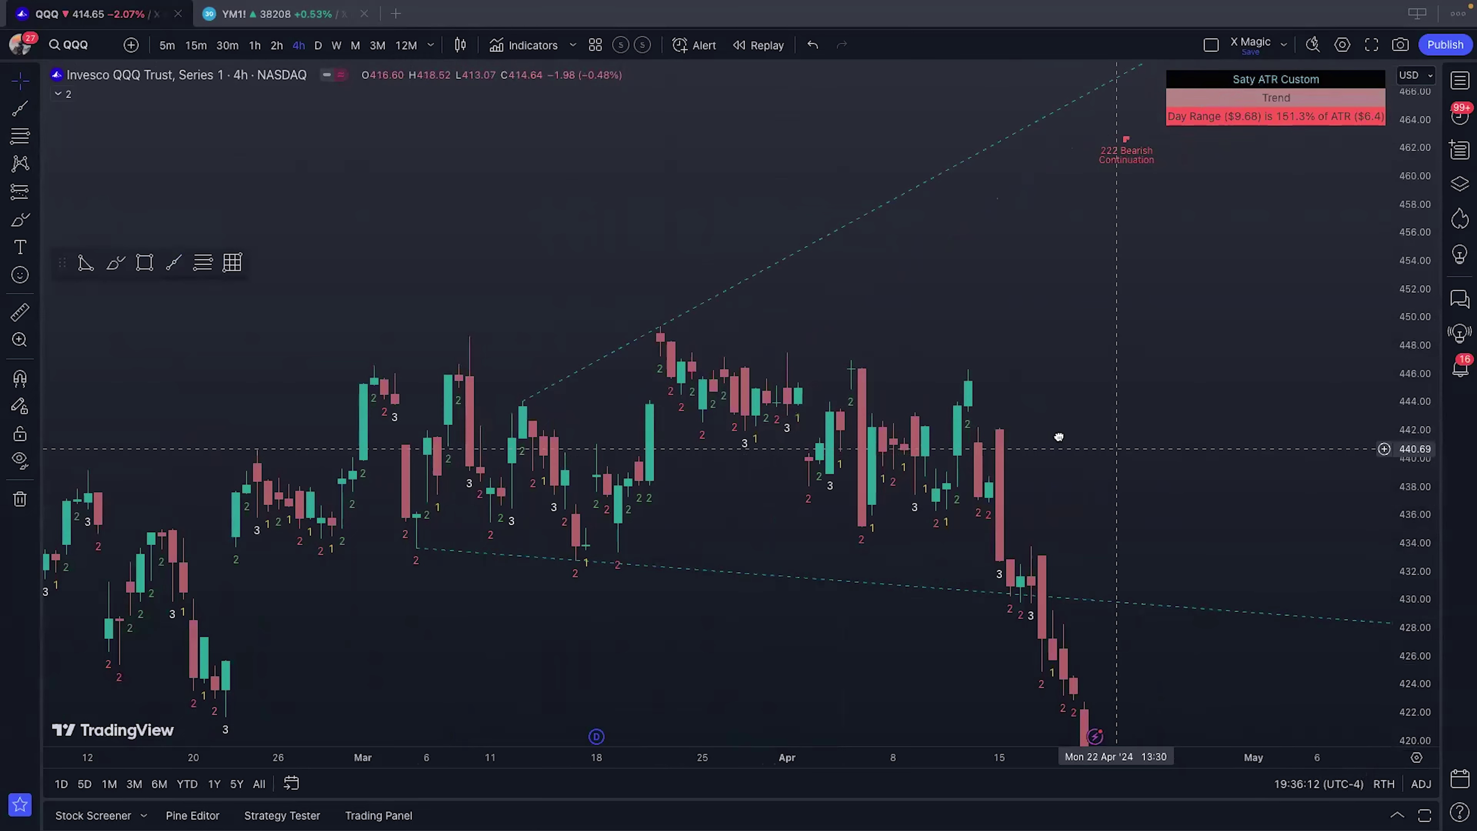
{"action": "left_click_drag", "start_coordinate": [1055, 432], "coordinate": [871, 432]}
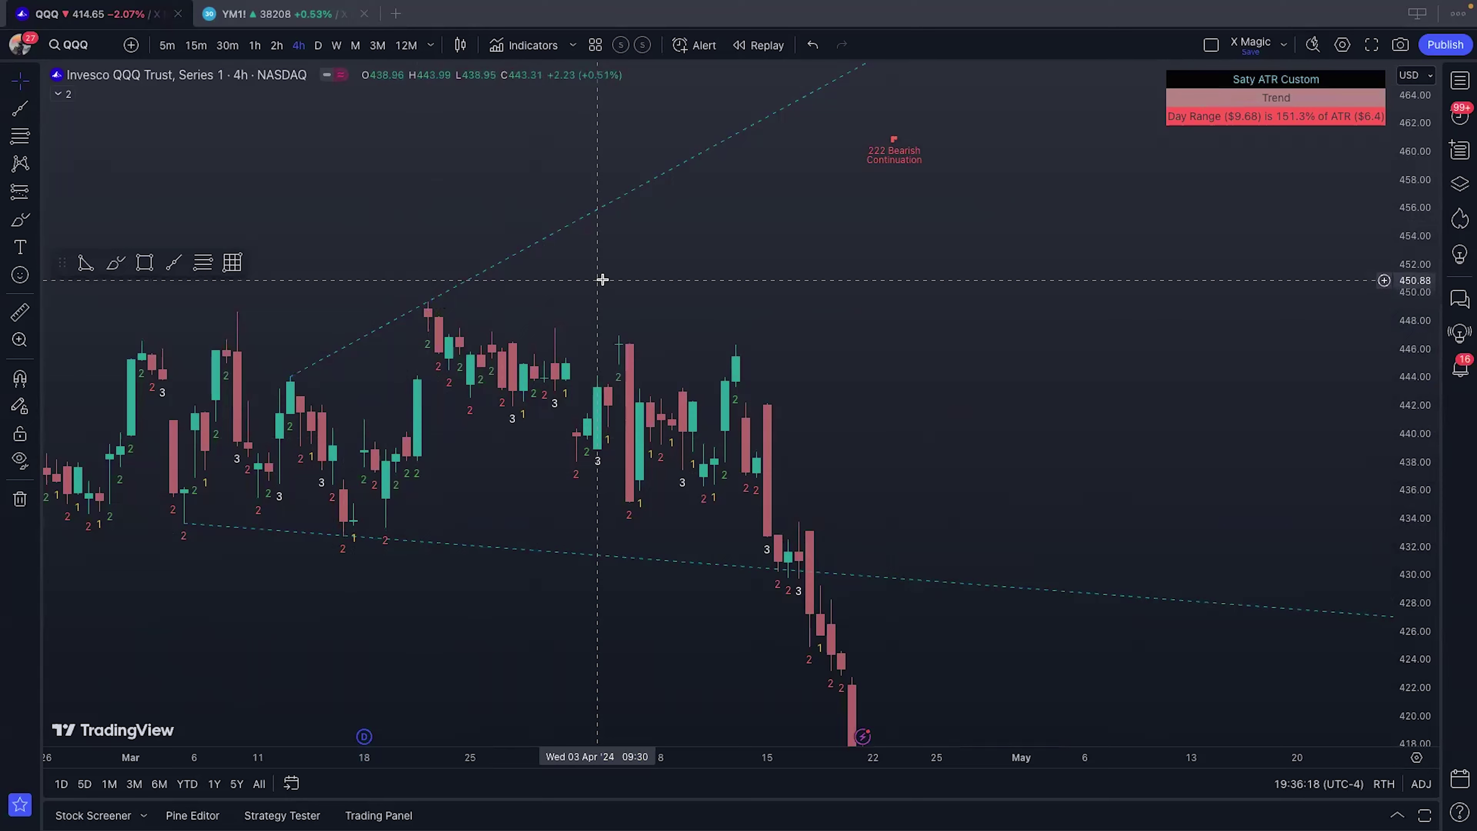
{"action": "scroll", "coordinate": [602, 279], "scroll_direction": "up", "scroll_amount": 3}
{"action": "left_click_drag", "start_coordinate": [343, 287], "coordinate": [1071, 313]}
{"action": "mouse_move", "coordinate": [797, 283]}
{"action": "left_mouse_down"}
{"action": "mouse_move", "coordinate": [980, 286]}
{"action": "mouse_move", "coordinate": [1194, 236]}
{"action": "left_mouse_up"}
{"action": "left_click", "coordinate": [753, 262]}
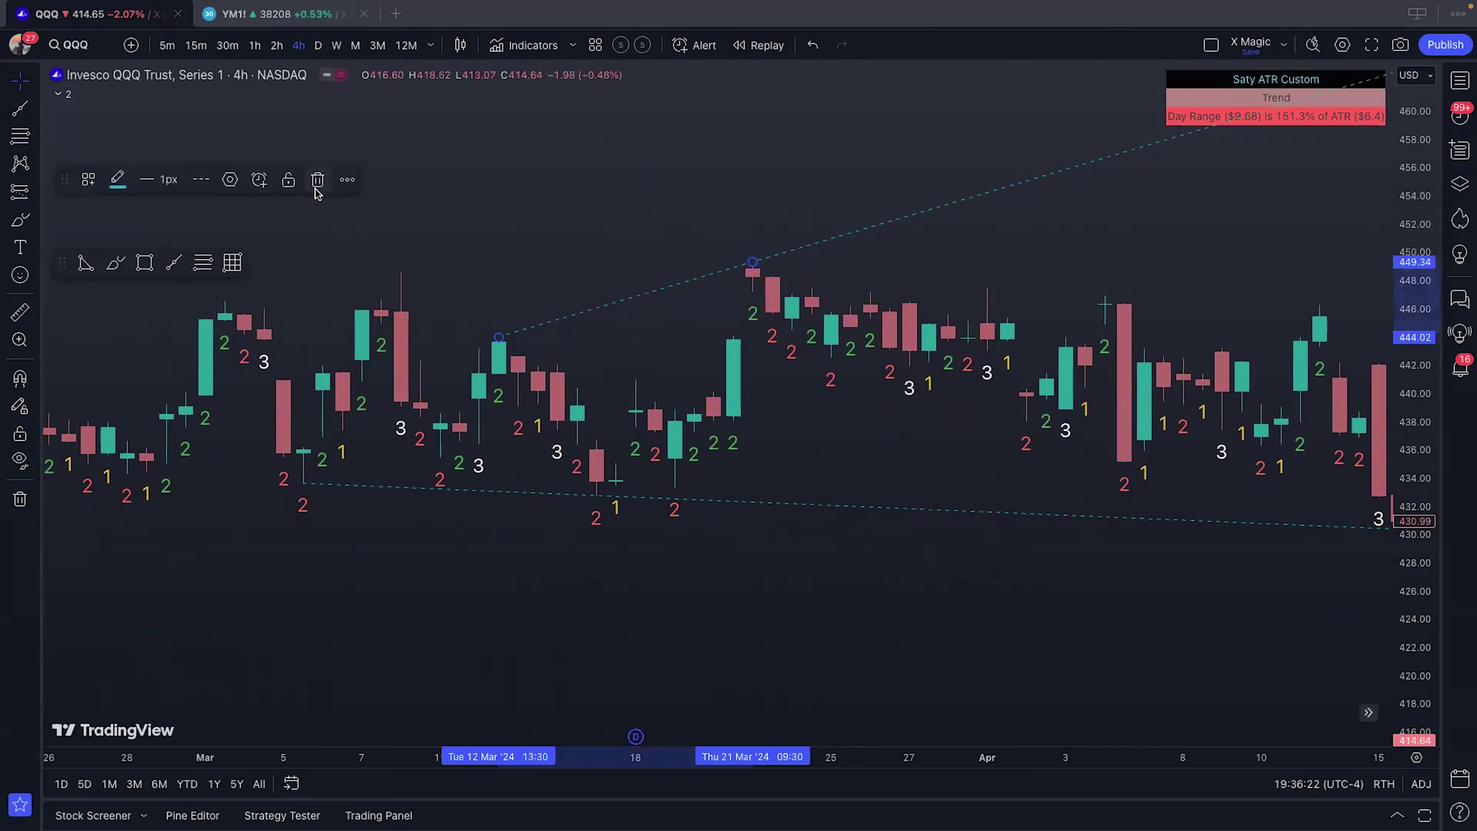
{"action": "left_click", "coordinate": [317, 182]}
{"action": "left_click", "coordinate": [718, 500]}
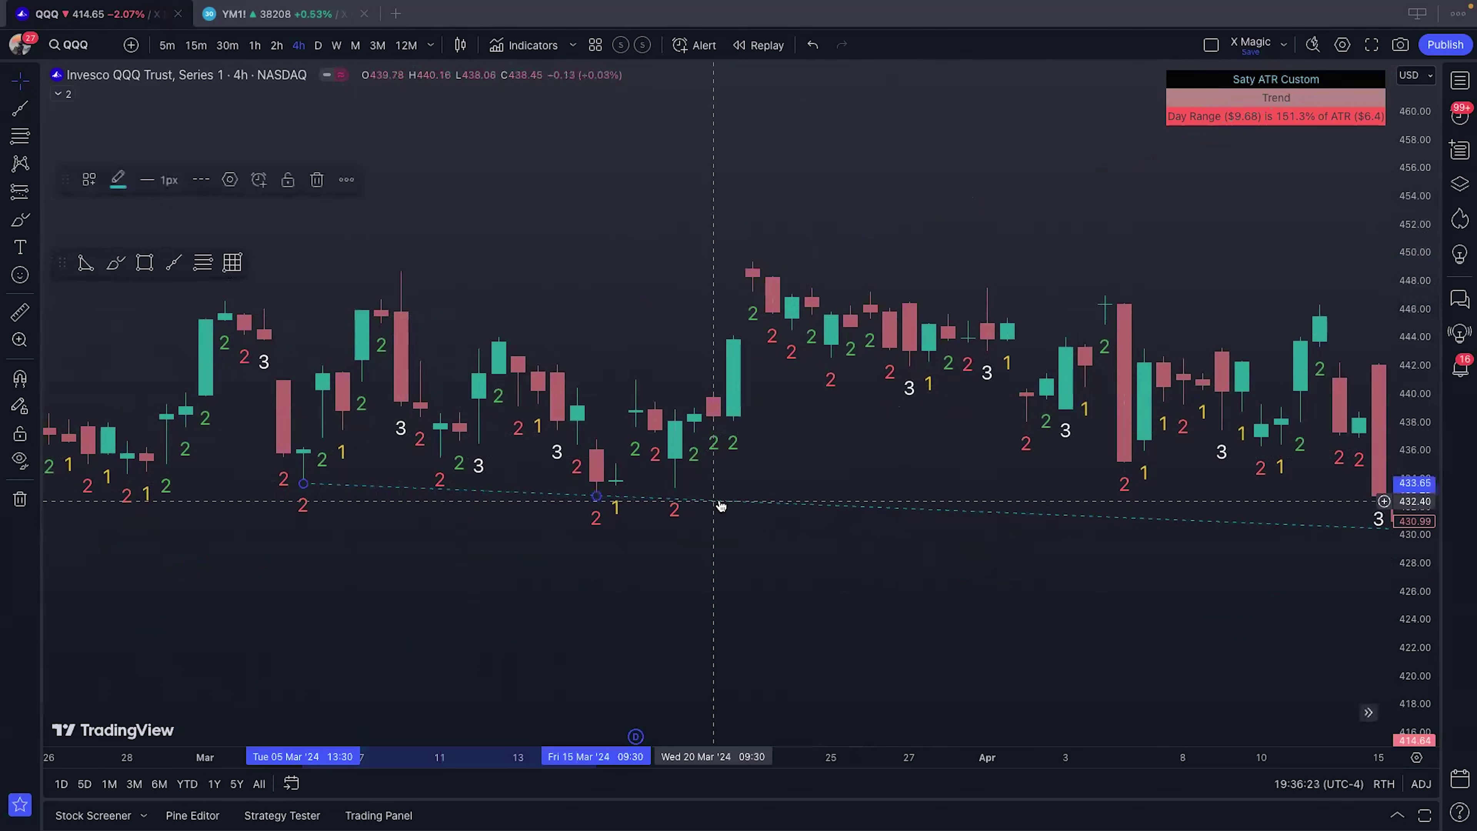
{"action": "left_click", "coordinate": [322, 180]}
Step: Zoom into mid-March to early April and start a trend line at the 26 Mar high
{"action": "scroll", "coordinate": [759, 224], "scroll_direction": "up", "scroll_amount": 3}
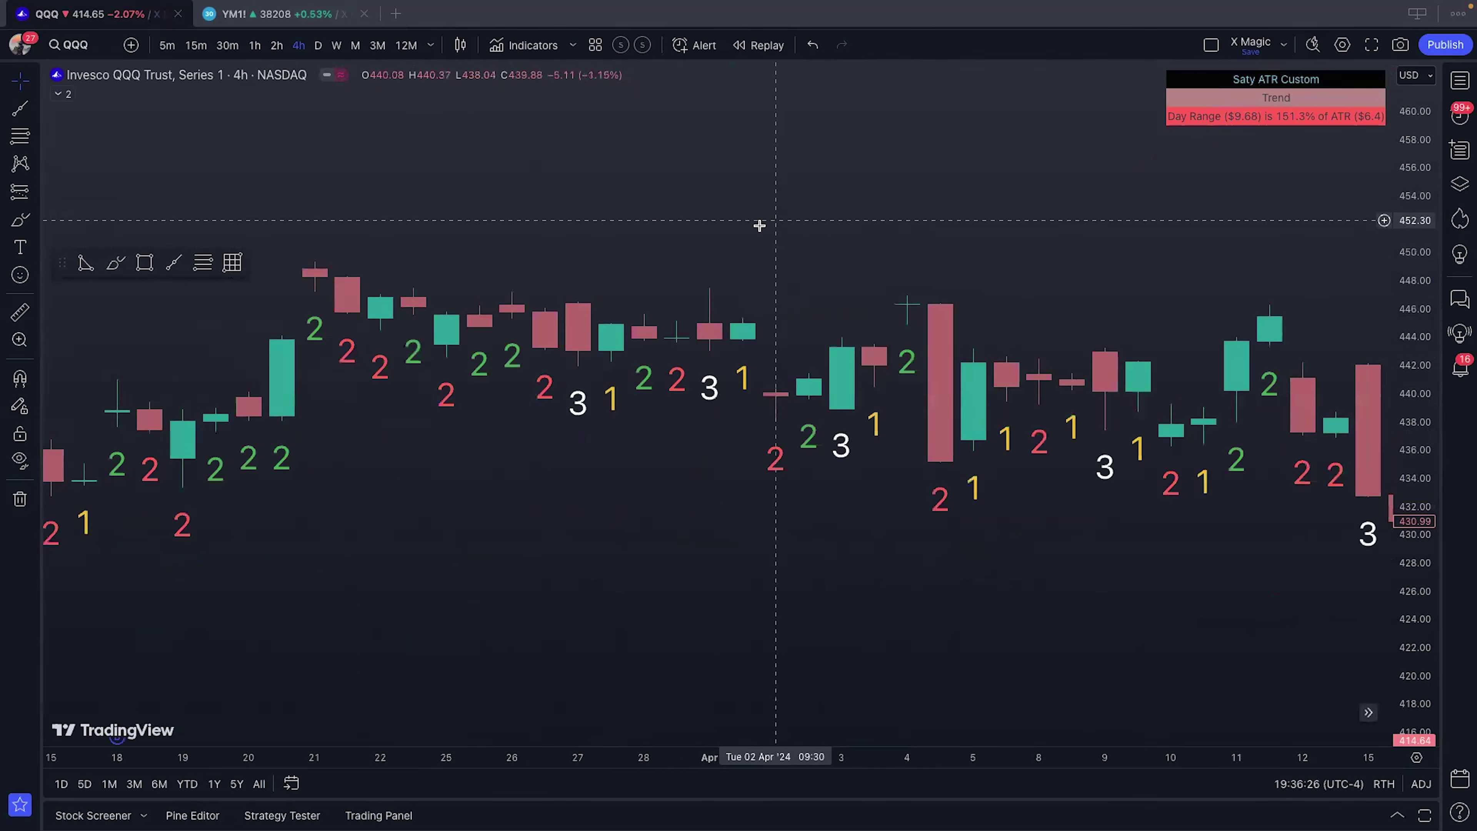
{"action": "left_click_drag", "start_coordinate": [759, 225], "coordinate": [899, 233]}
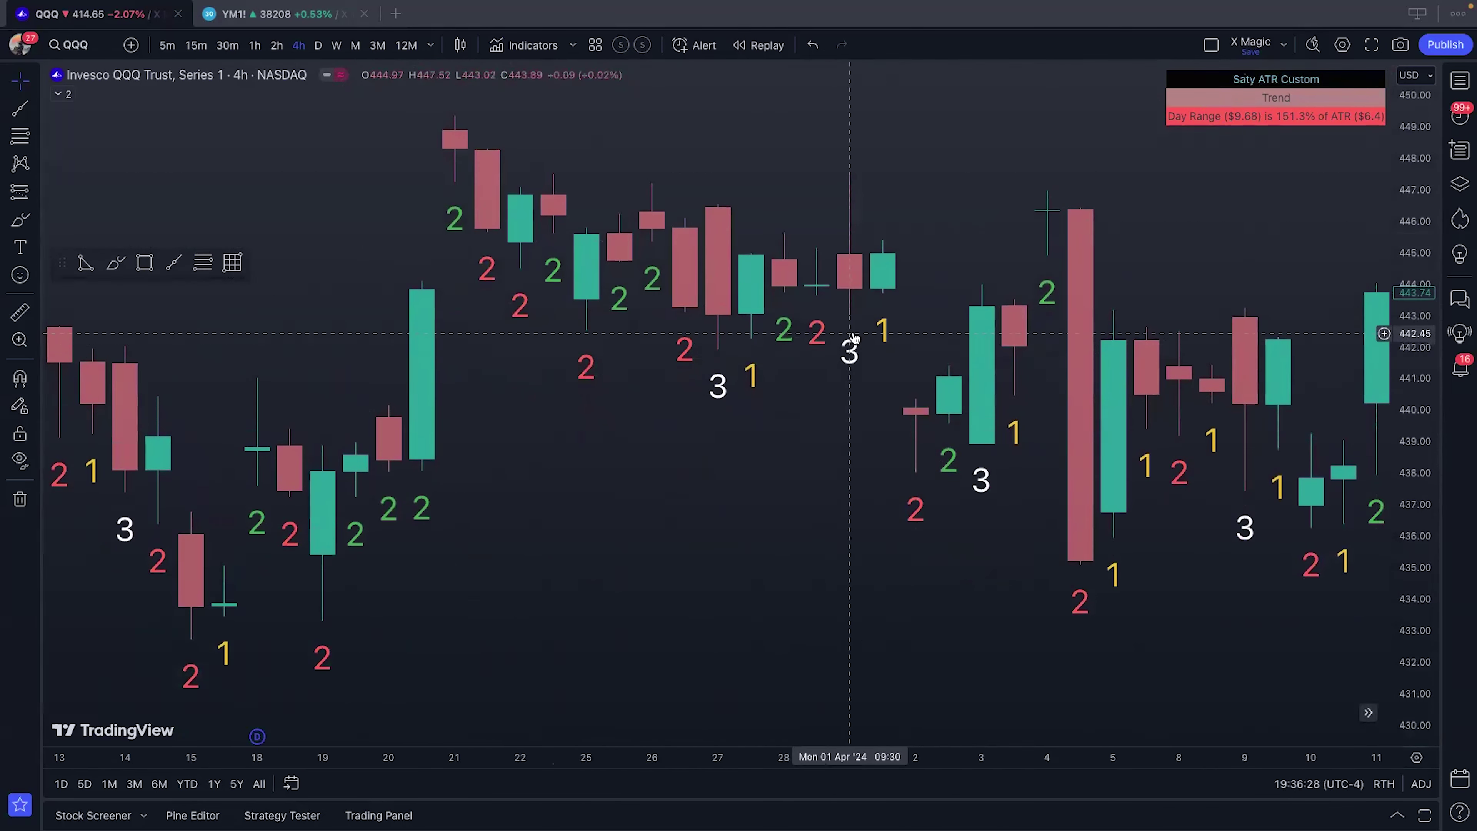
{"action": "scroll", "coordinate": [852, 338], "scroll_direction": "up", "scroll_amount": 2}
{"action": "left_click_drag", "start_coordinate": [712, 389], "coordinate": [847, 296]}
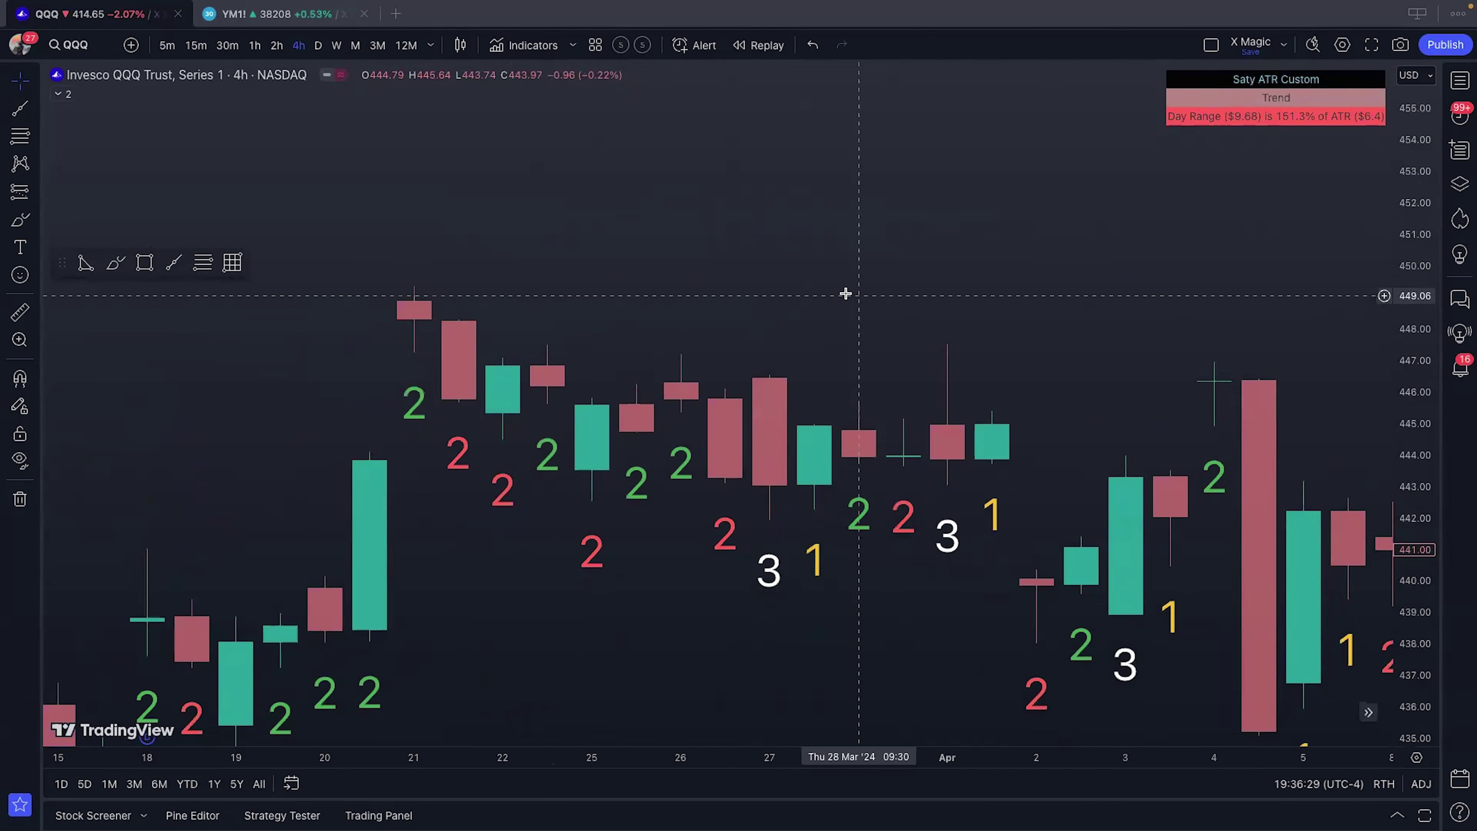
{"action": "left_click", "coordinate": [21, 110]}
{"action": "left_click", "coordinate": [725, 389]}
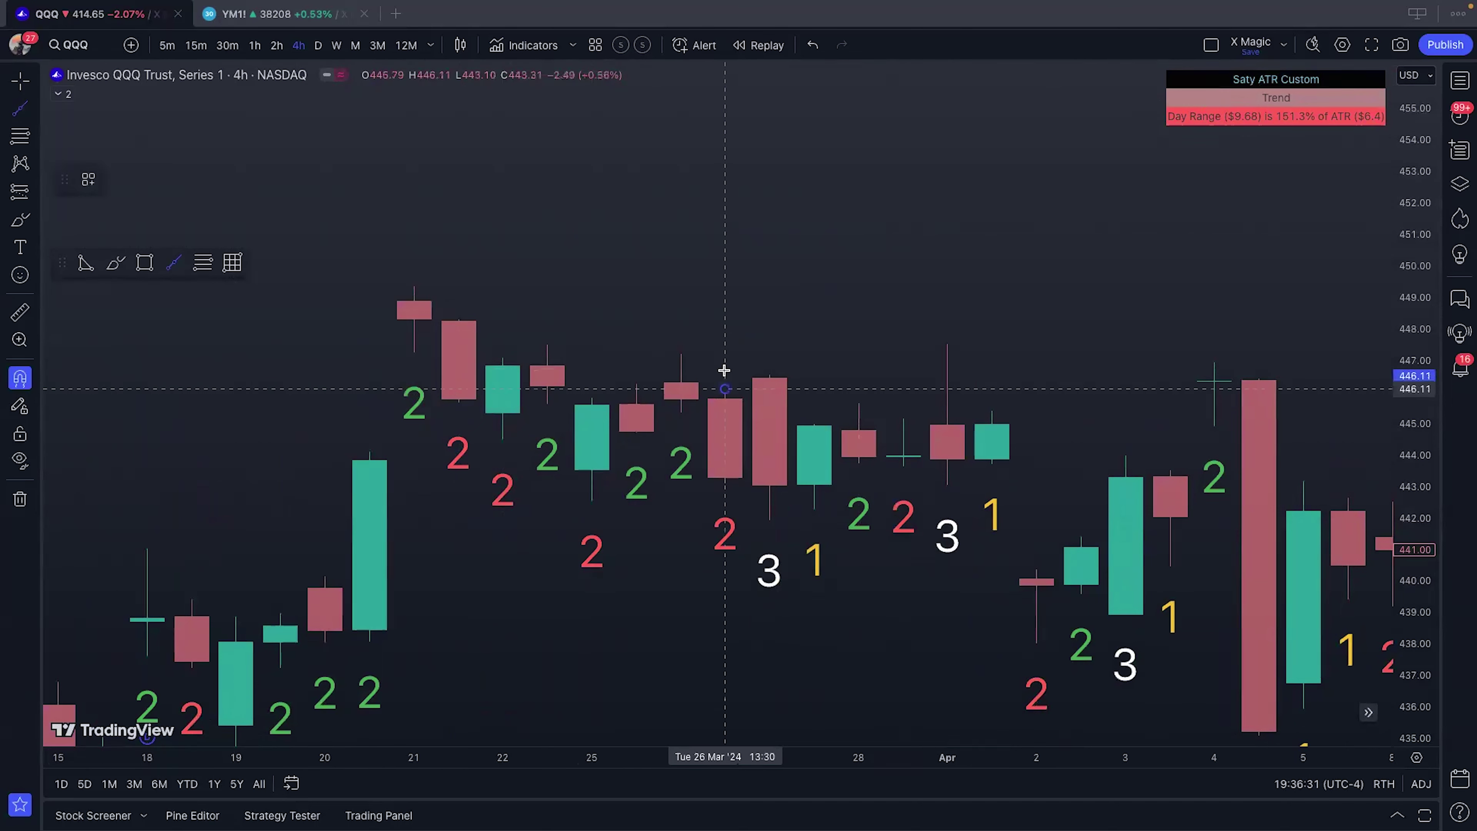
Step: Finish the rising line, then draw a falling line from the 25 Mar low to the right edge
{"action": "left_click", "coordinate": [767, 358]}
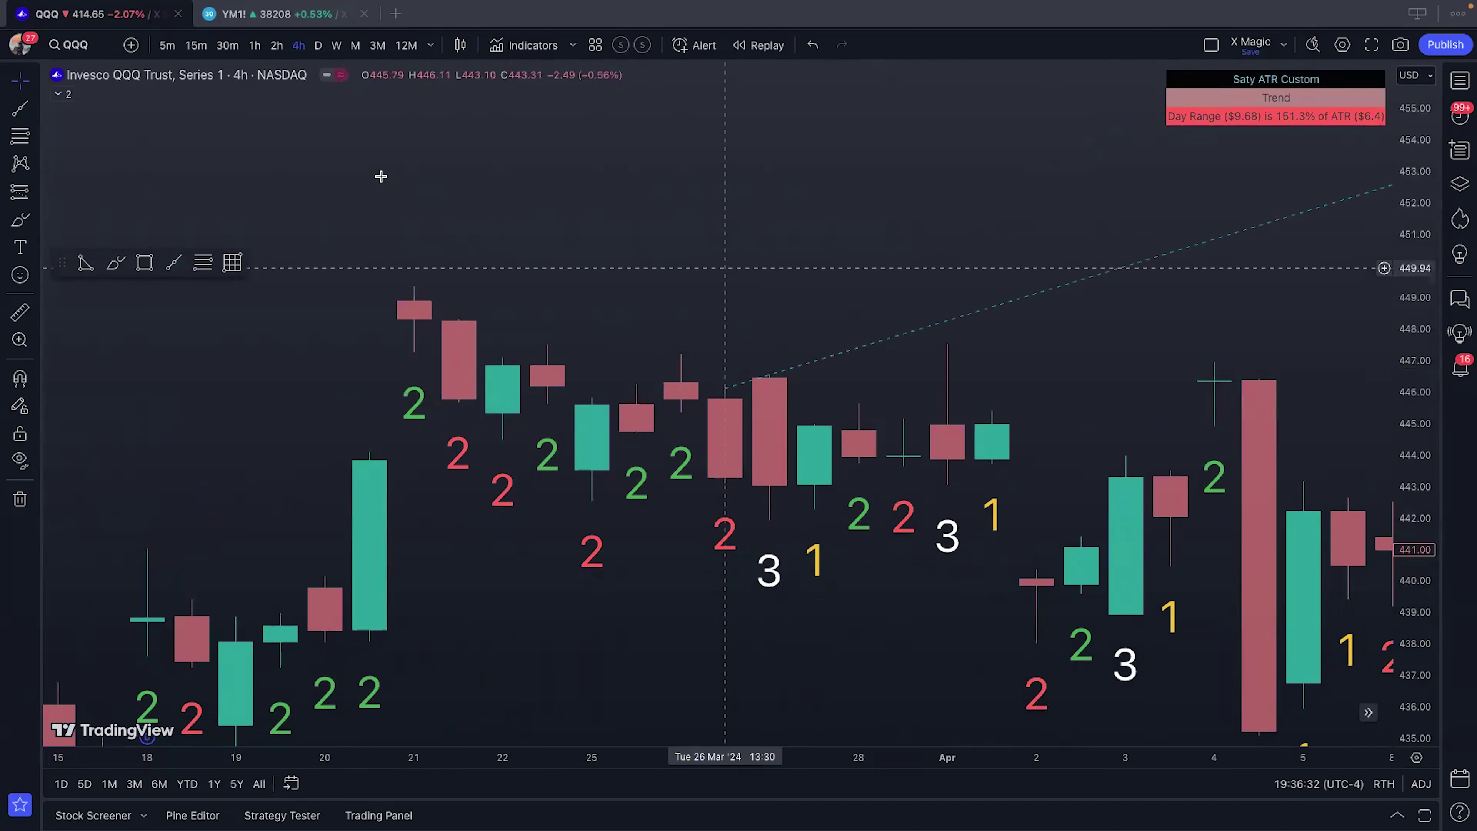
{"action": "left_click", "coordinate": [598, 514]}
{"action": "left_click", "coordinate": [768, 521]}
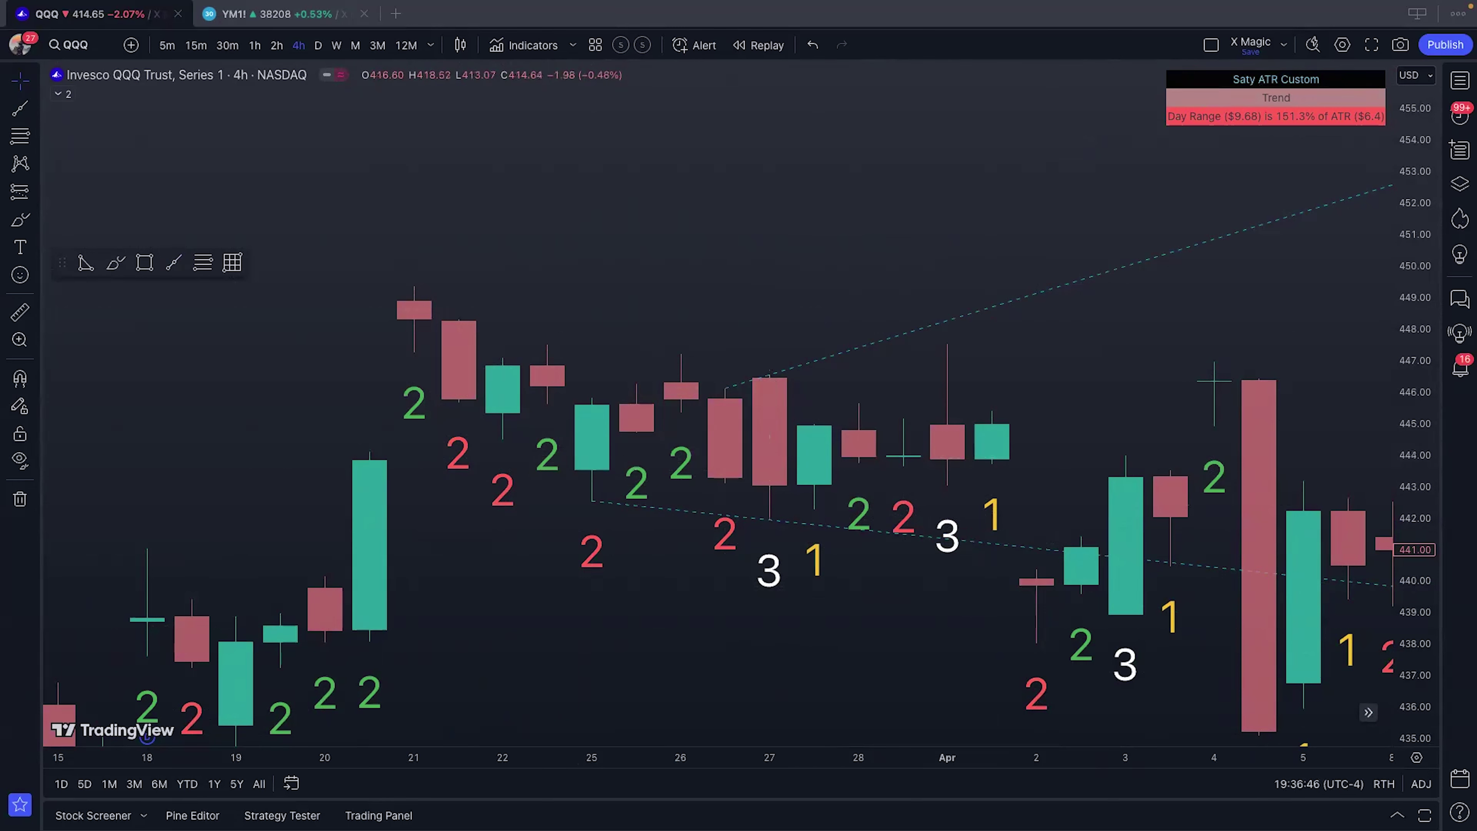
Step: Add 'Add BF video in desc' under the agenda in the lesson notes, then return to the QQQ chart
{"action": "key", "text": "super+Tab"}
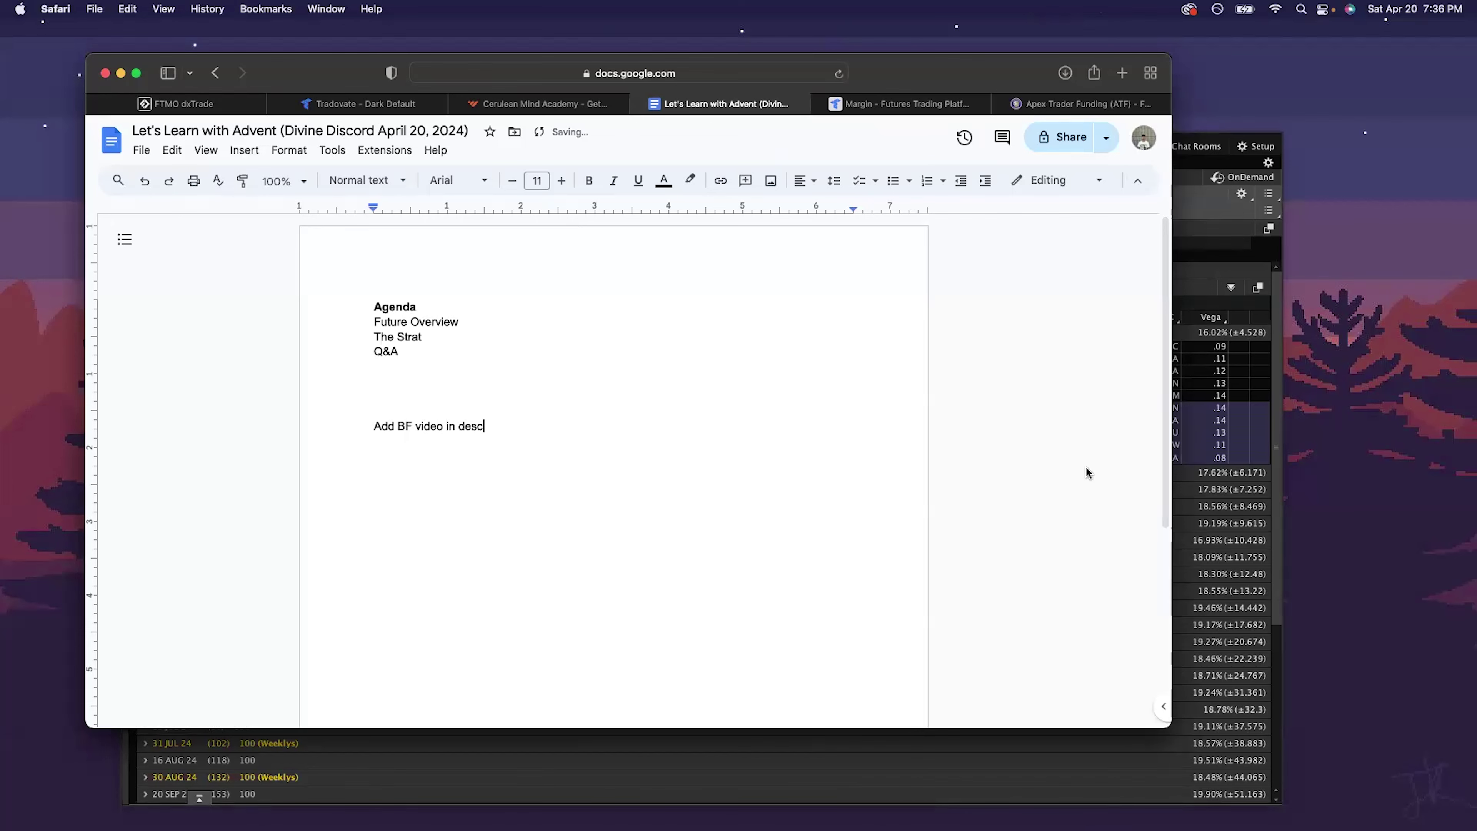
{"action": "key", "text": "ctrl+Right"}
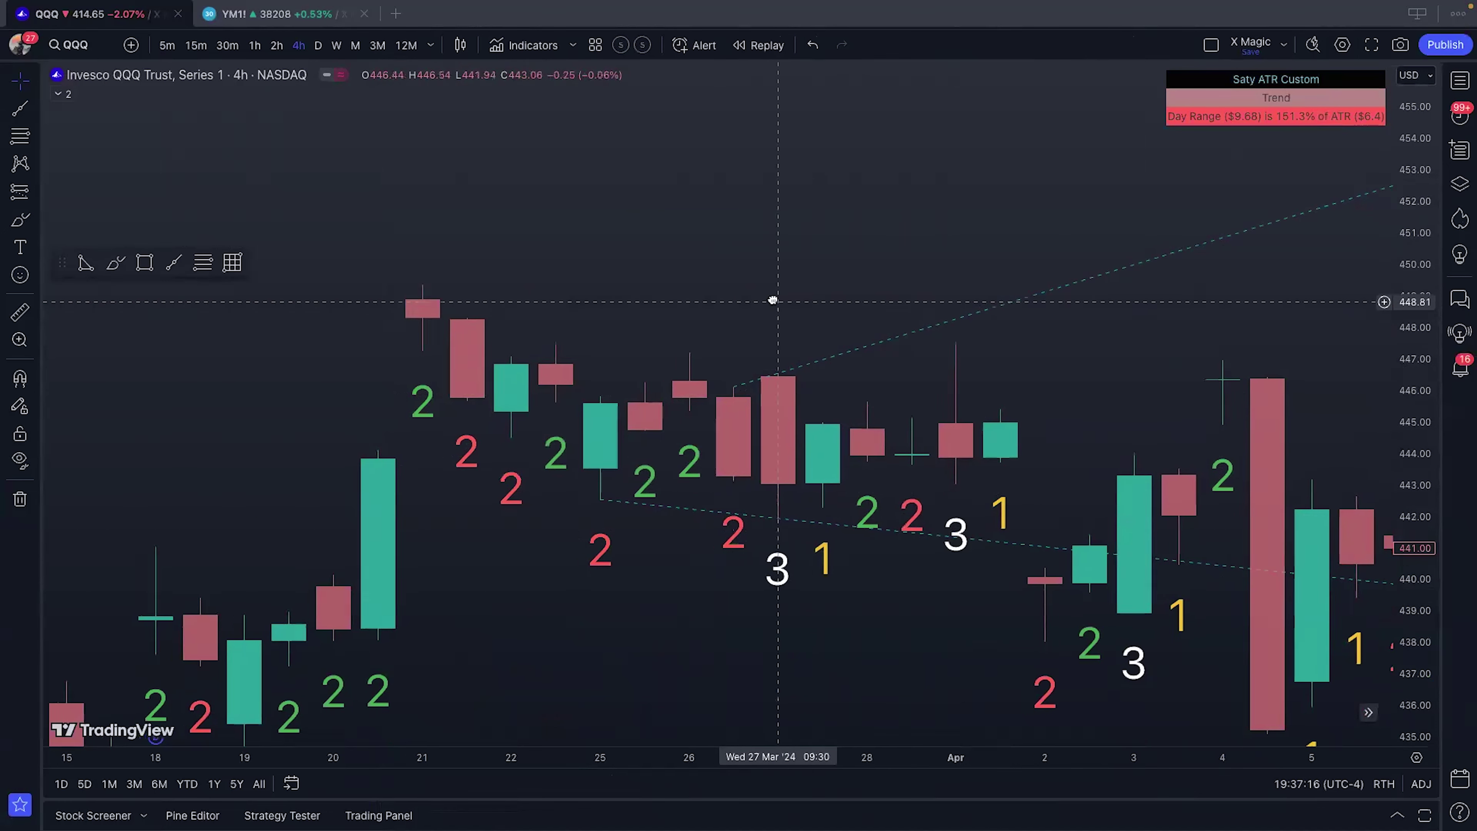
Step: Stretch the price scale and add horizontal lines at the 446.54 high and 441.94 low
{"action": "left_click_drag", "start_coordinate": [1412, 564], "coordinate": [1404, 272]}
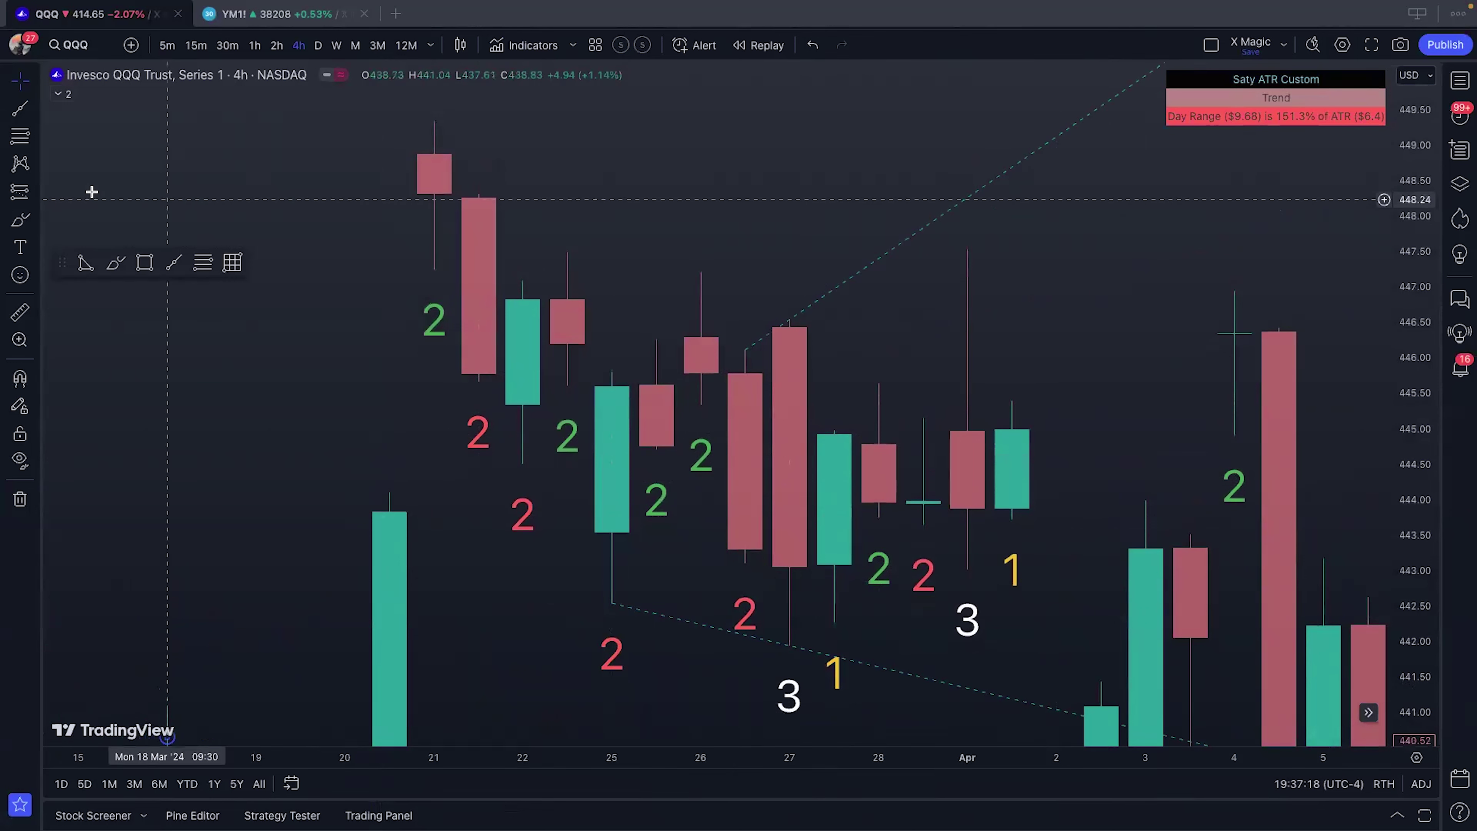
{"action": "left_click", "coordinate": [33, 108]}
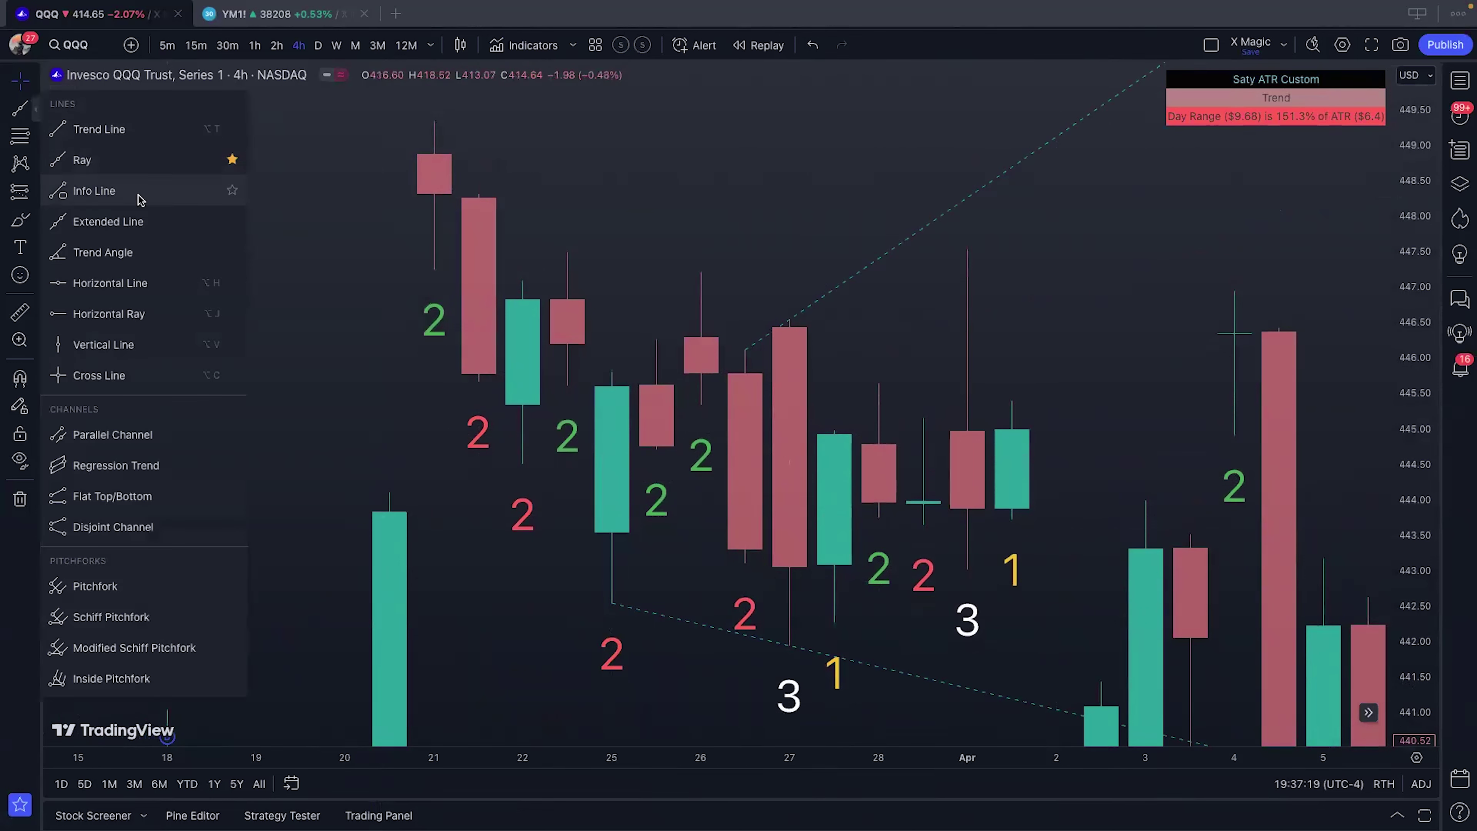
{"action": "left_click", "coordinate": [117, 283]}
{"action": "left_click", "coordinate": [796, 311]}
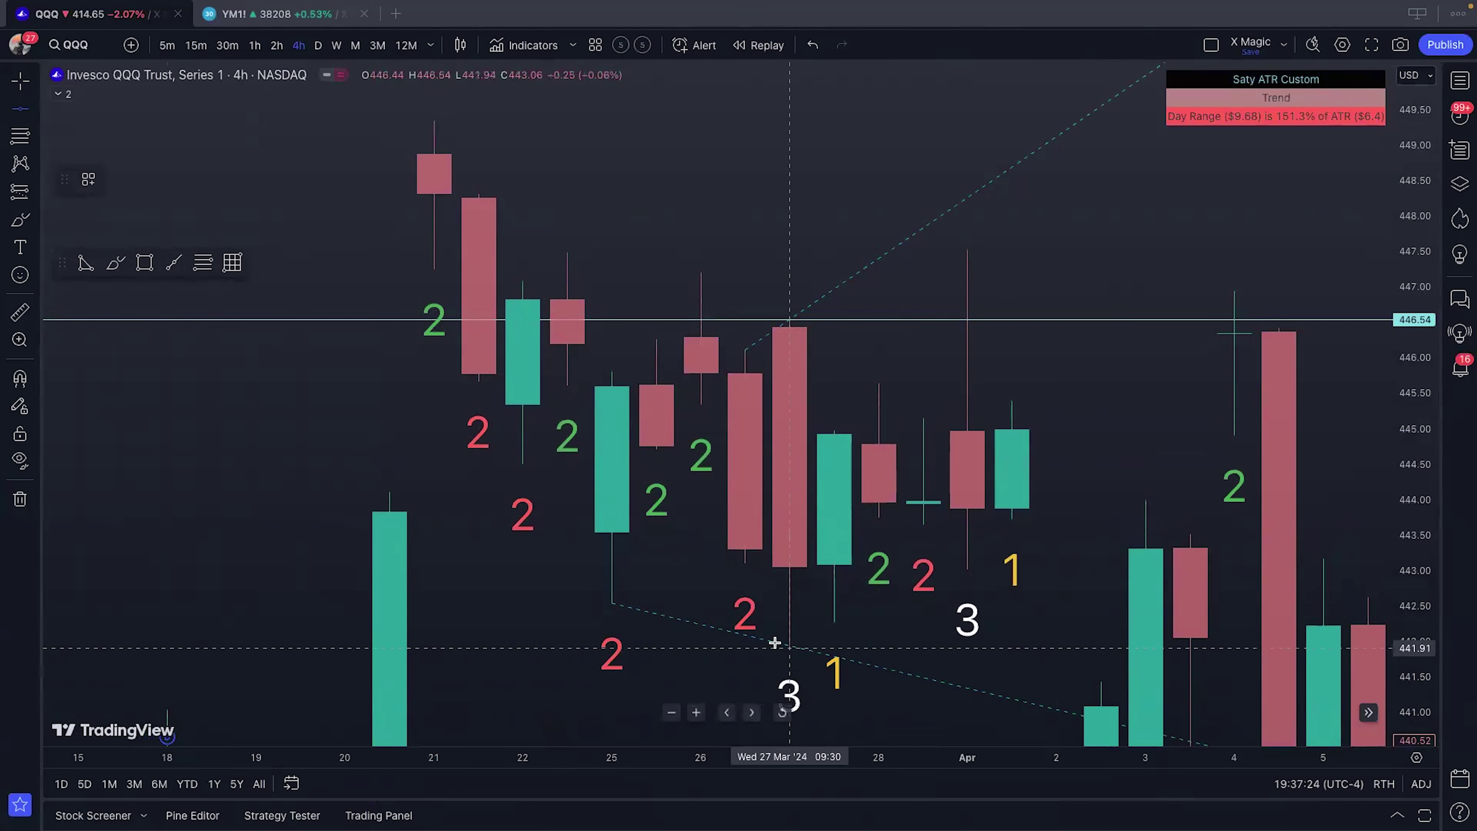
{"action": "left_click", "coordinate": [781, 653]}
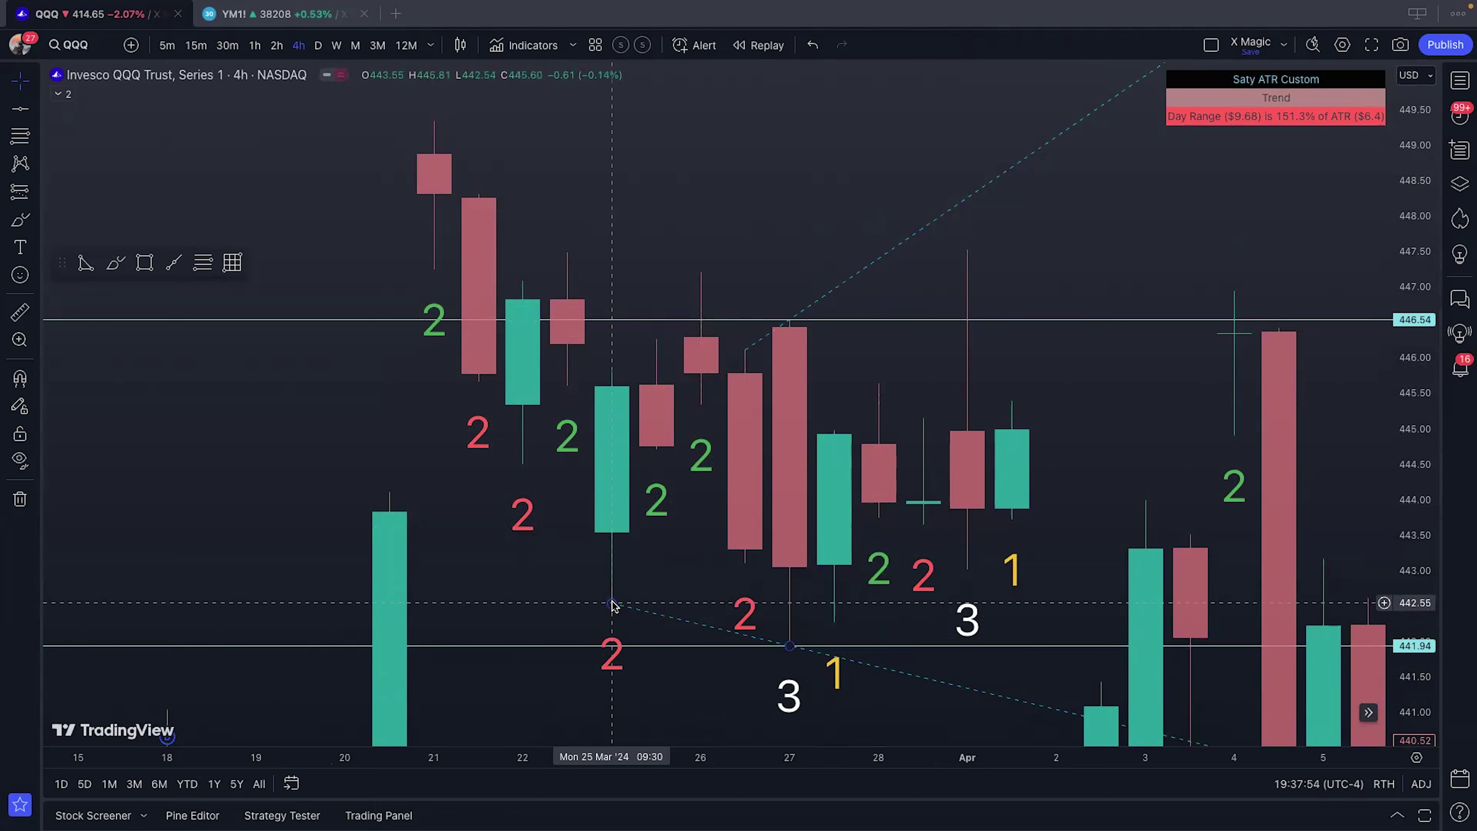
Step: Compress the price scale and re-anchor the falling trend line at the 25 Mar low
{"action": "scroll", "coordinate": [676, 544], "scroll_direction": "right", "scroll_amount": 5}
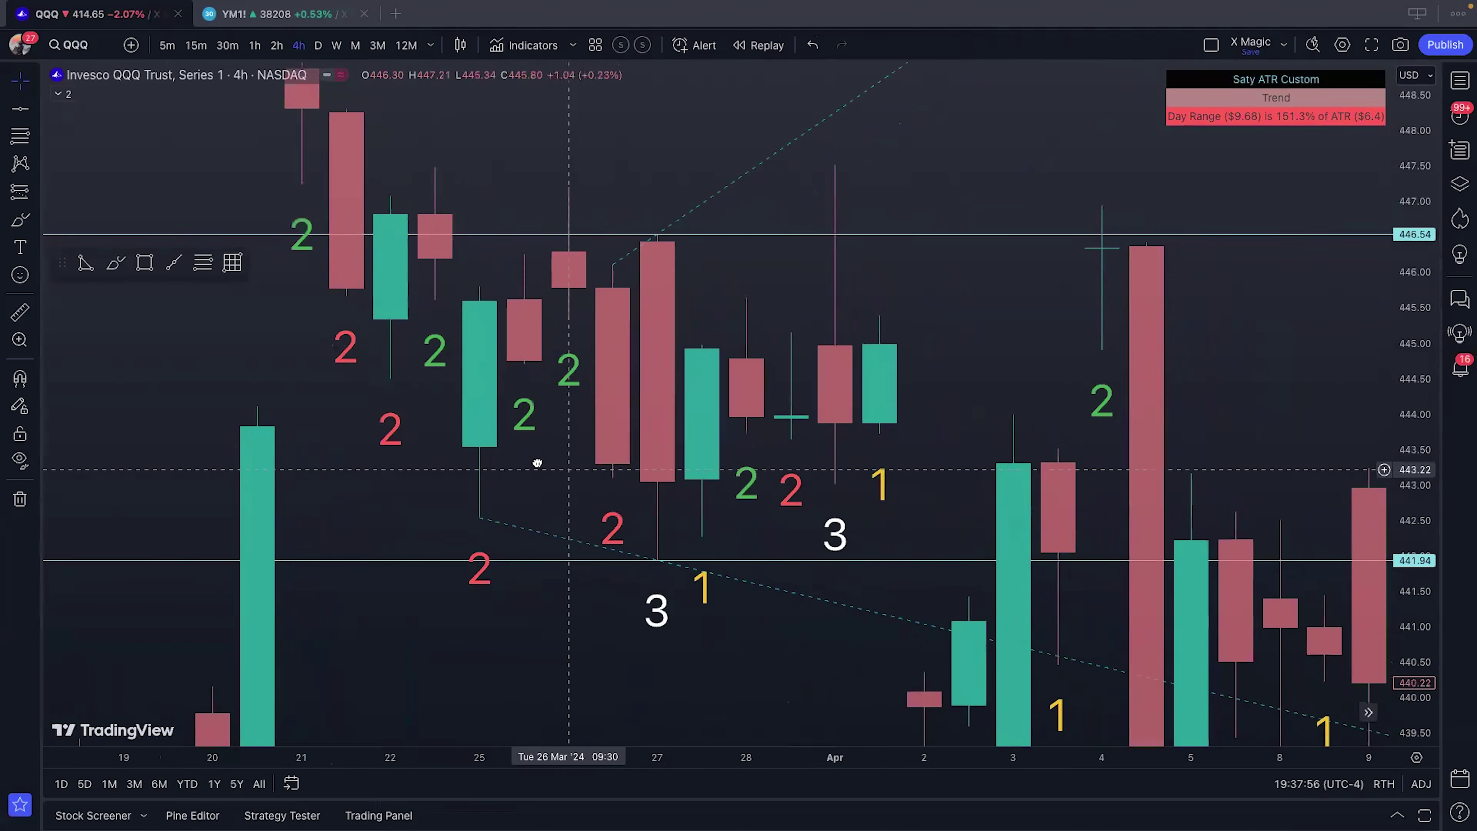
{"action": "left_click_drag", "start_coordinate": [1421, 340], "coordinate": [1421, 378]}
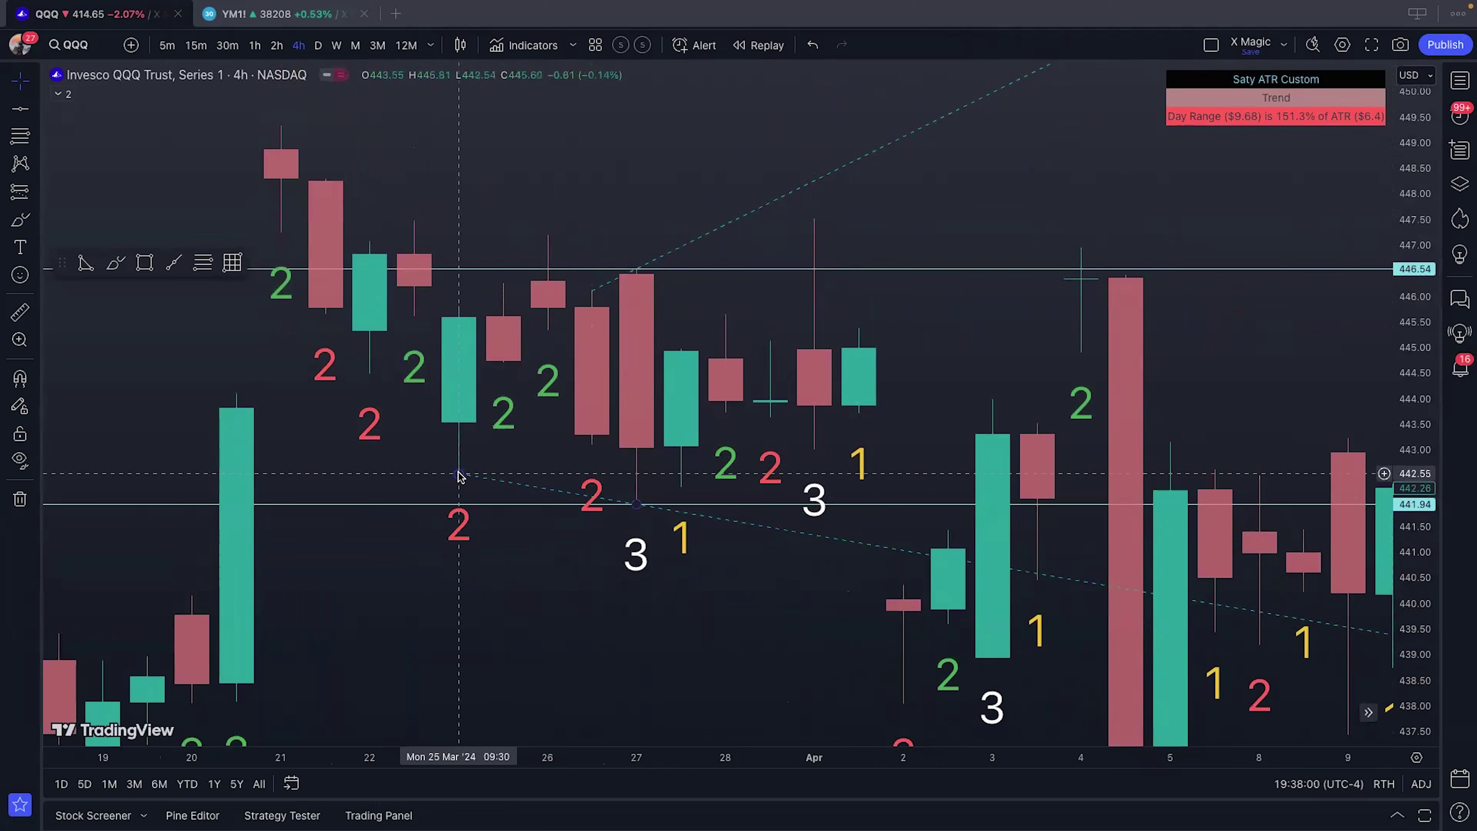
{"action": "left_click_drag", "start_coordinate": [458, 474], "coordinate": [592, 453]}
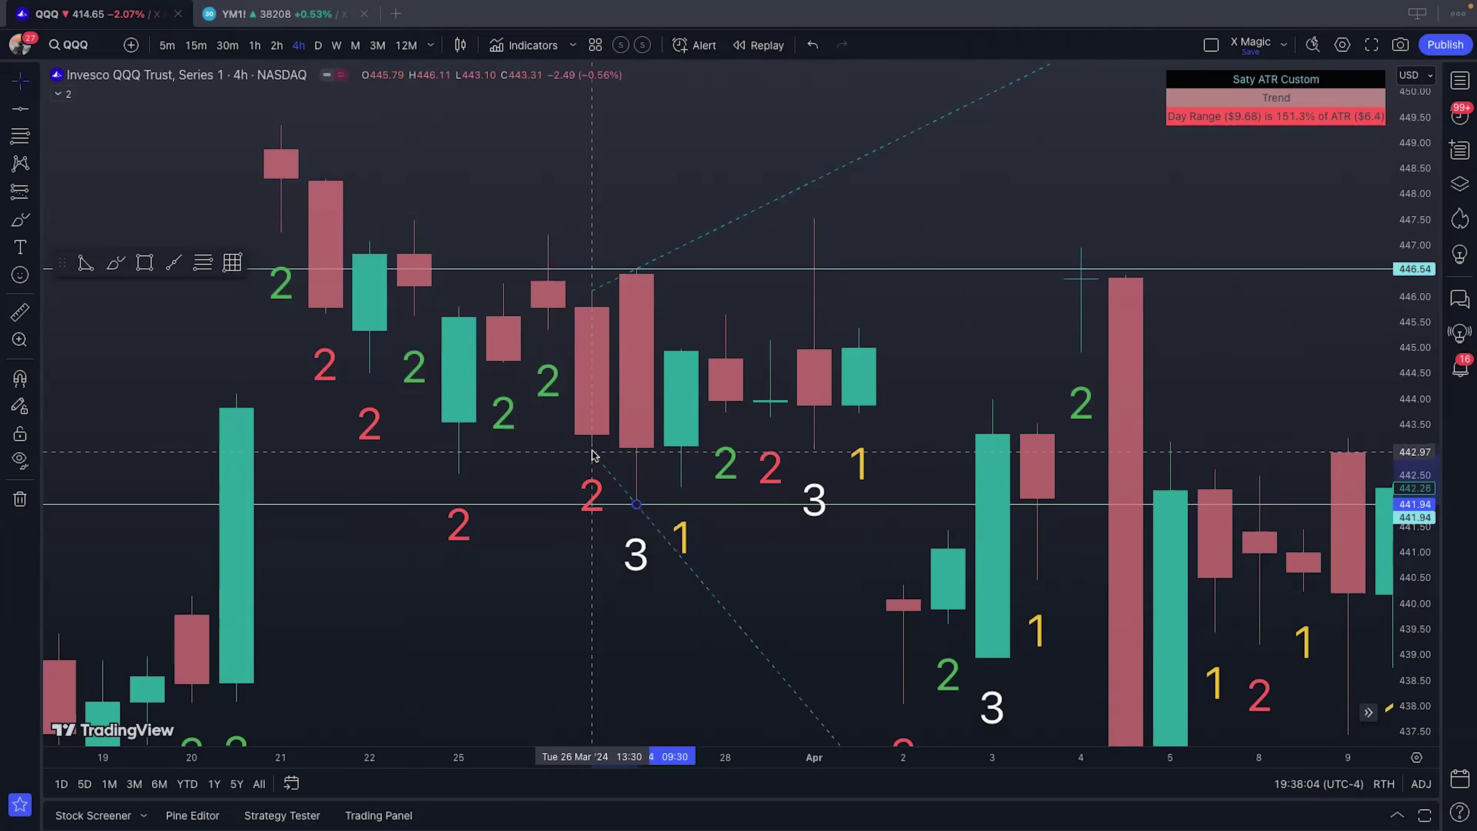
{"action": "left_click_drag", "start_coordinate": [592, 453], "coordinate": [464, 487]}
{"action": "left_click", "coordinate": [401, 439]}
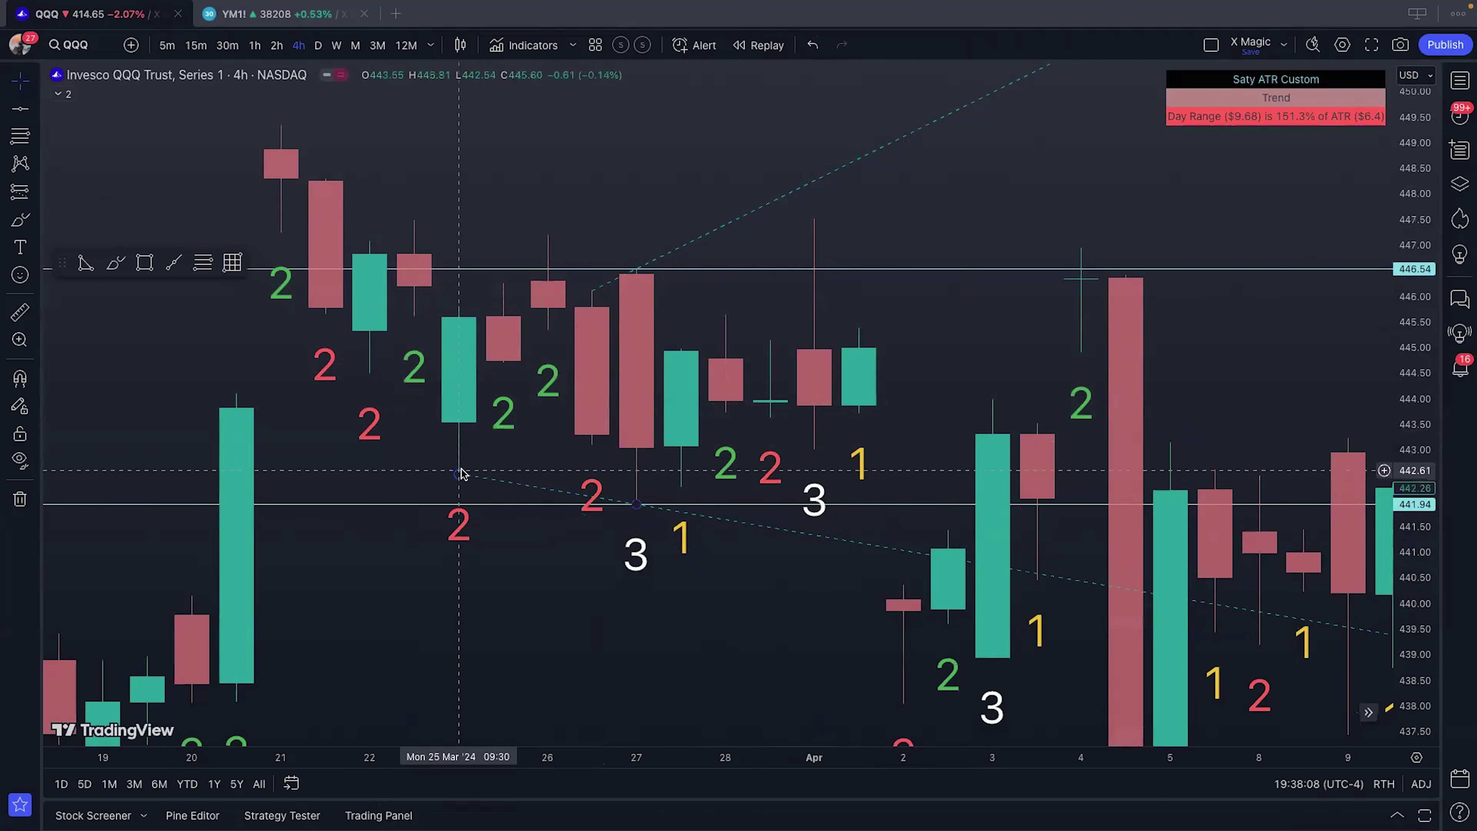
Step: Delete the 446.54 and 441.94 horizontal price lines
{"action": "scroll", "coordinate": [946, 416], "scroll_direction": "down", "scroll_amount": 2}
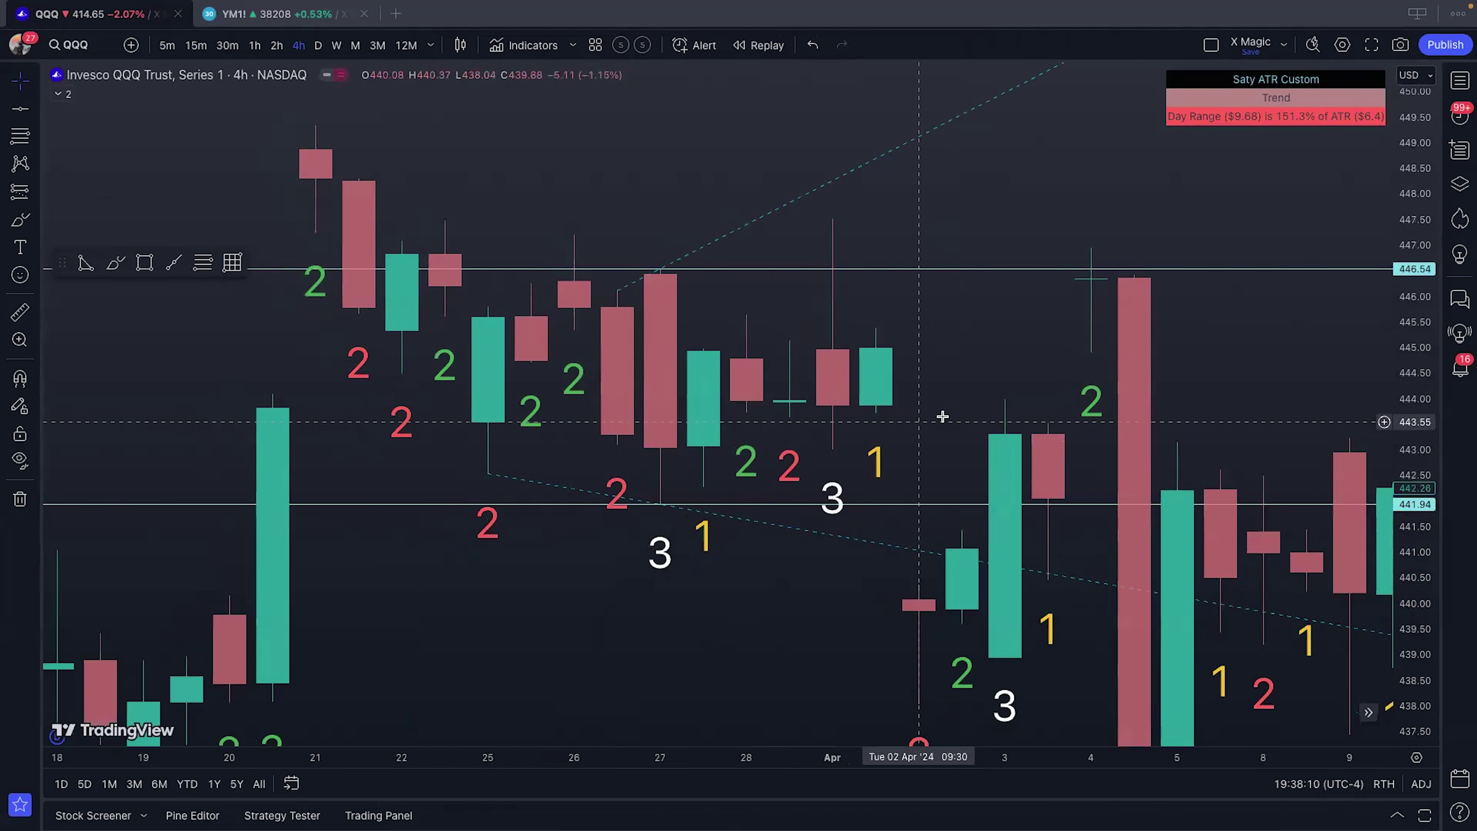
{"action": "left_click_drag", "start_coordinate": [956, 342], "coordinate": [859, 314]}
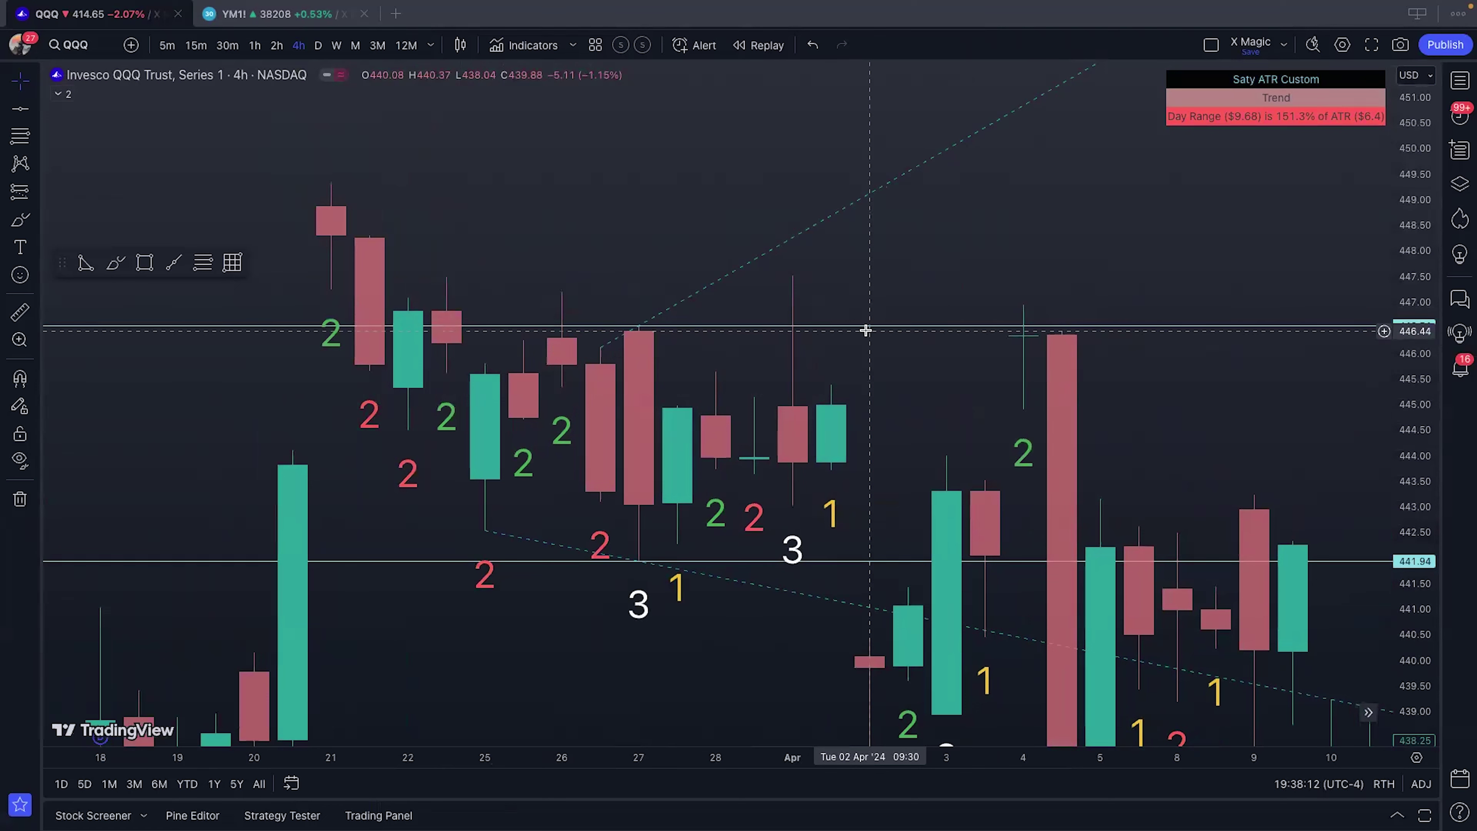
{"action": "double_click", "coordinate": [866, 327]}
{"action": "left_click", "coordinate": [850, 564]}
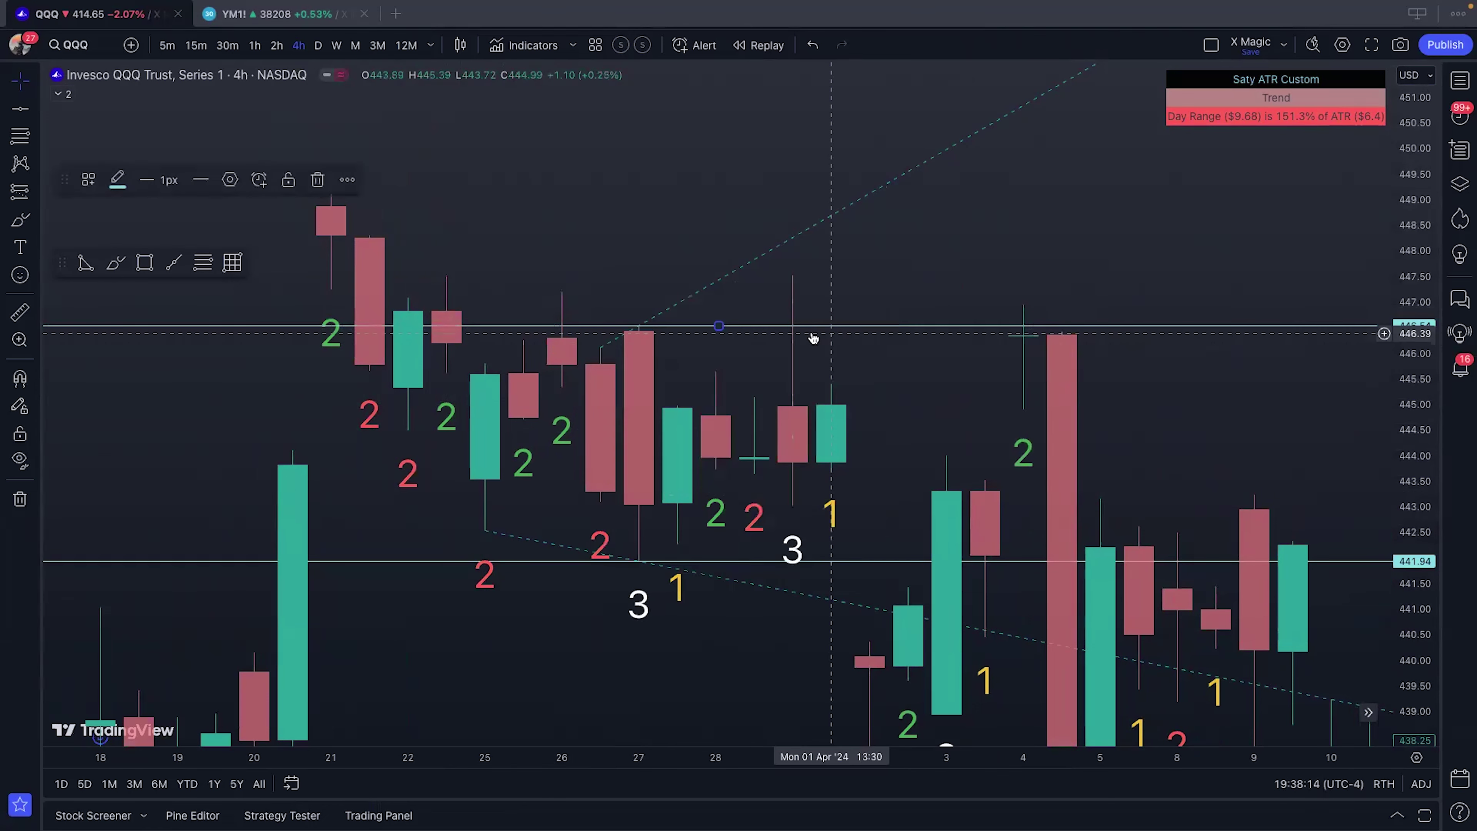
{"action": "left_click", "coordinate": [790, 324]}
{"action": "left_click", "coordinate": [318, 190]}
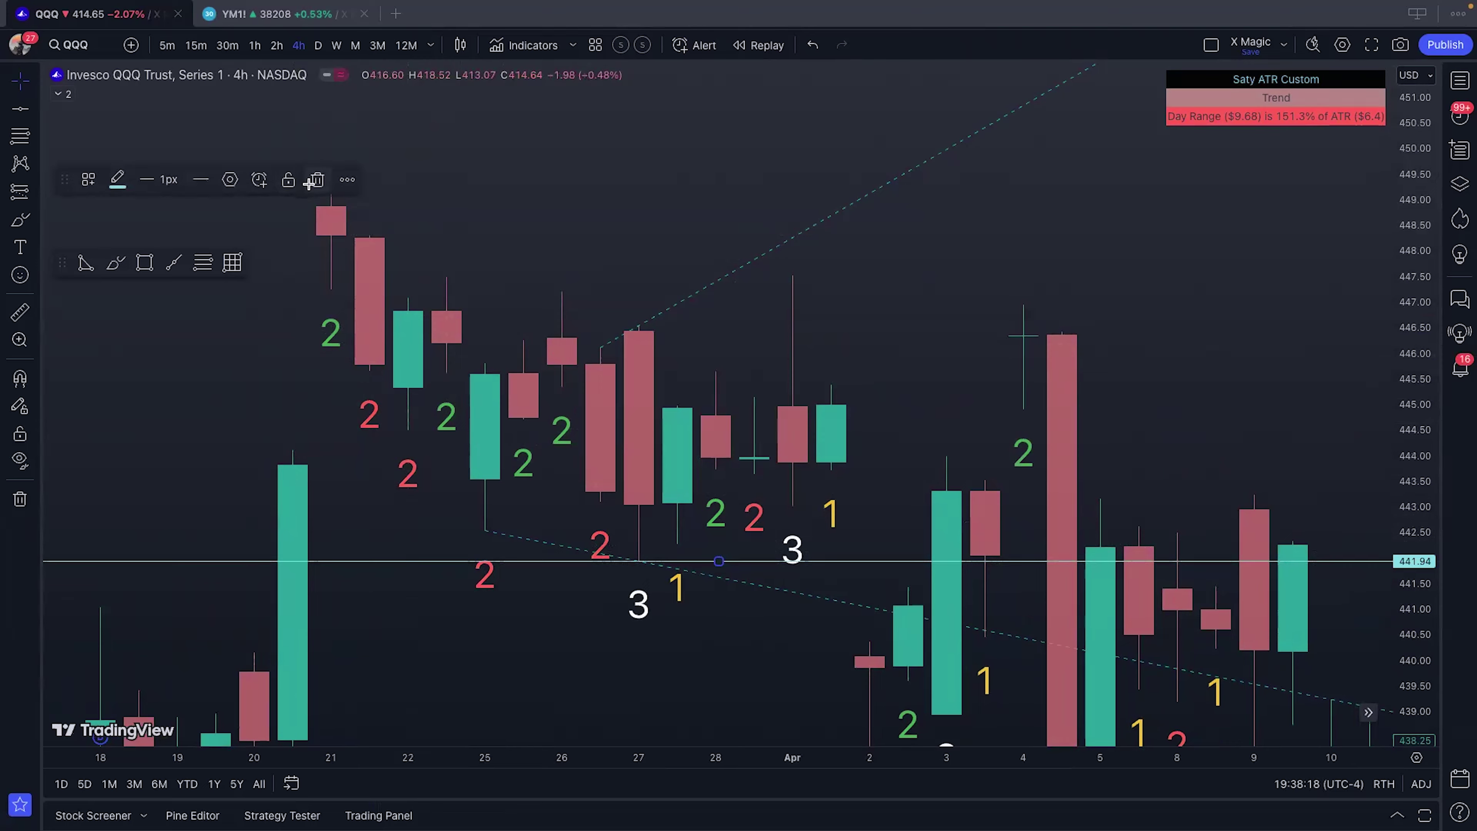
{"action": "left_click", "coordinate": [310, 182]}
Step: Switch the chart from QQQ to AAPL via Symbol Search
{"action": "left_click", "coordinate": [88, 55]}
{"action": "type", "text": "AAPL"}
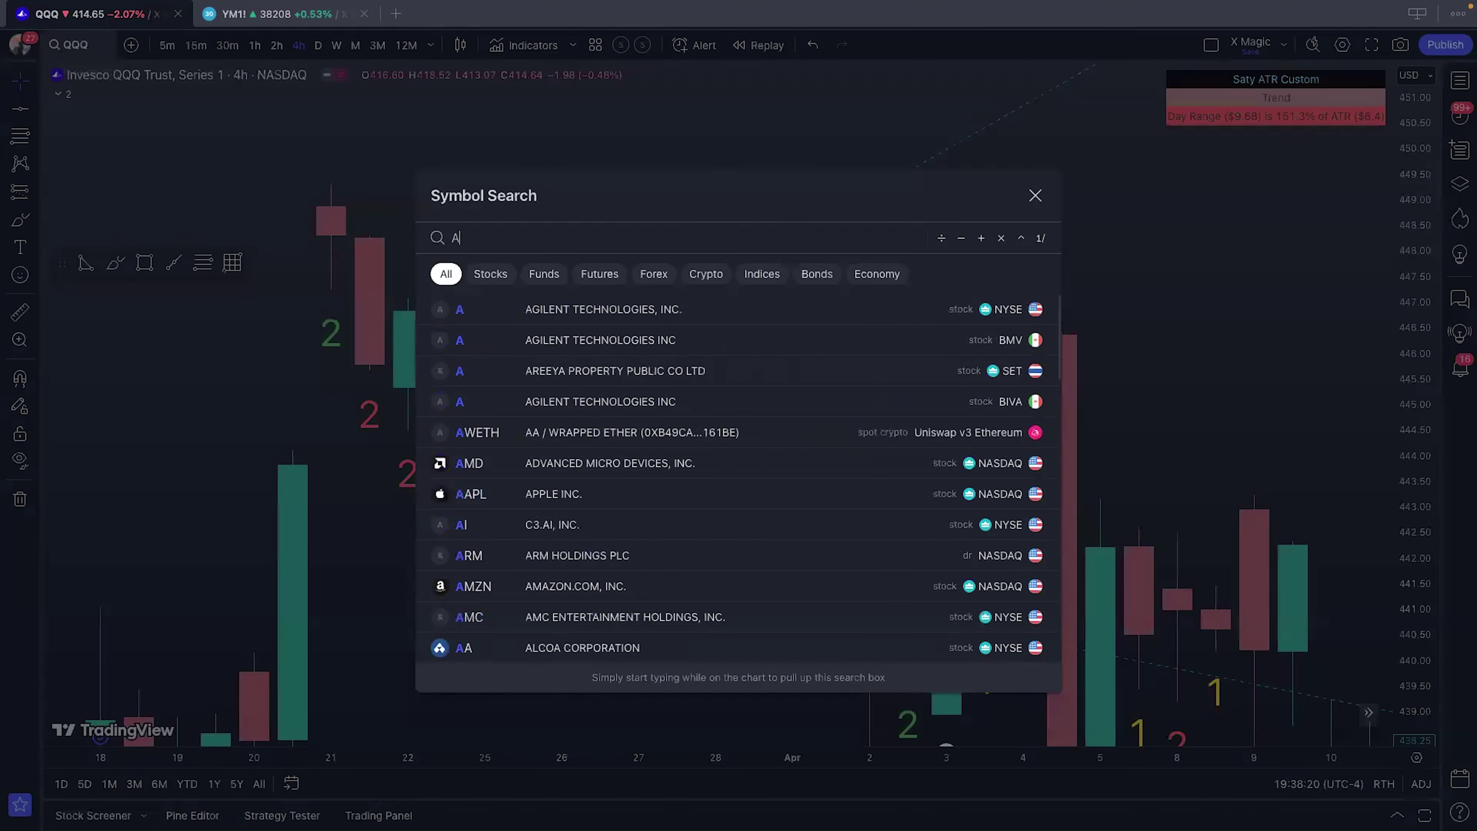
{"action": "key", "text": "Return"}
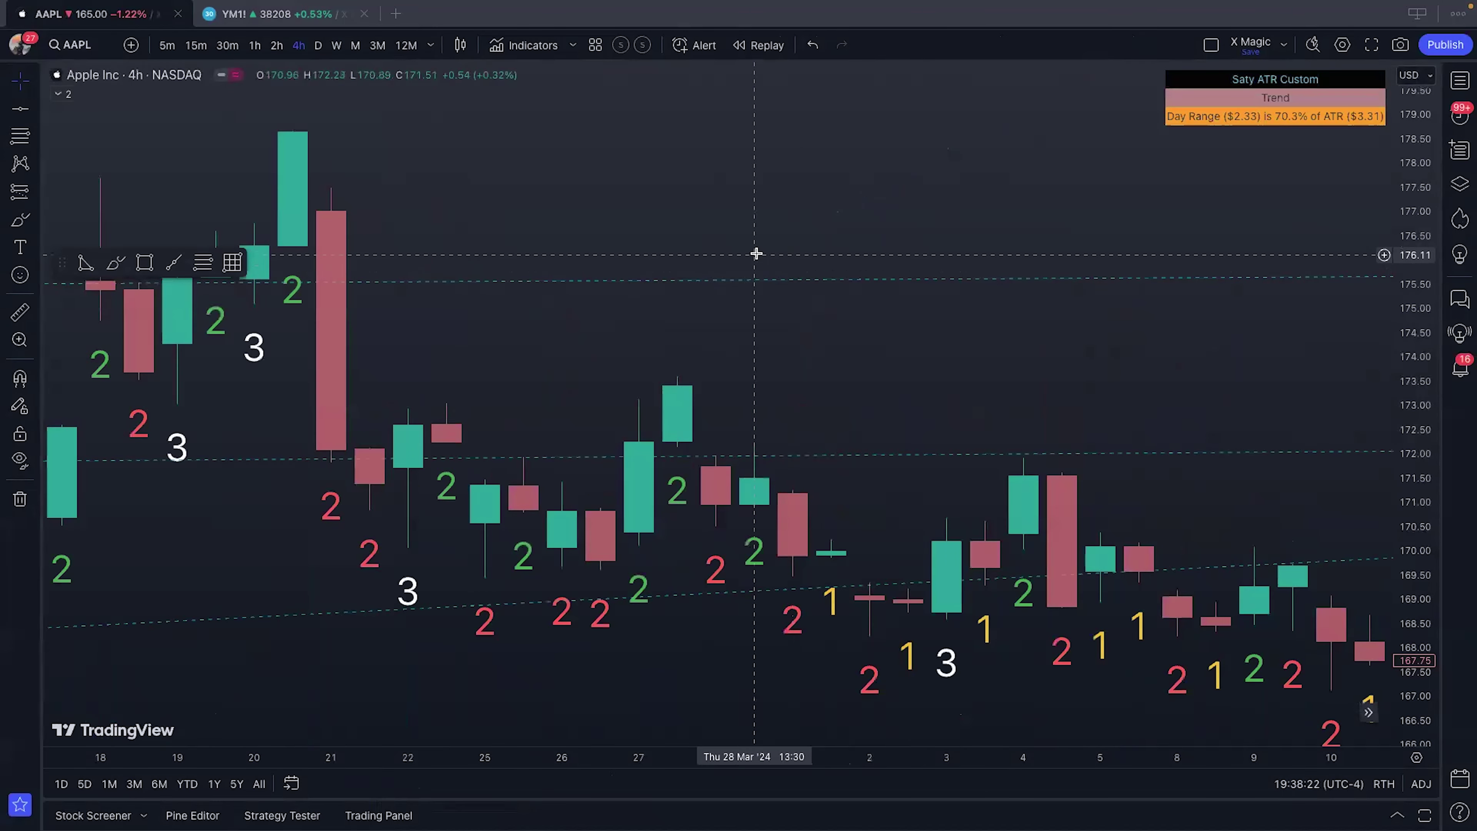
Step: Zoom out the AAPL 4-hour chart to see its longer price history
{"action": "scroll", "coordinate": [792, 296], "scroll_direction": "down", "scroll_amount": 5}
{"action": "scroll", "coordinate": [1252, 344], "scroll_direction": "down", "scroll_amount": 10}
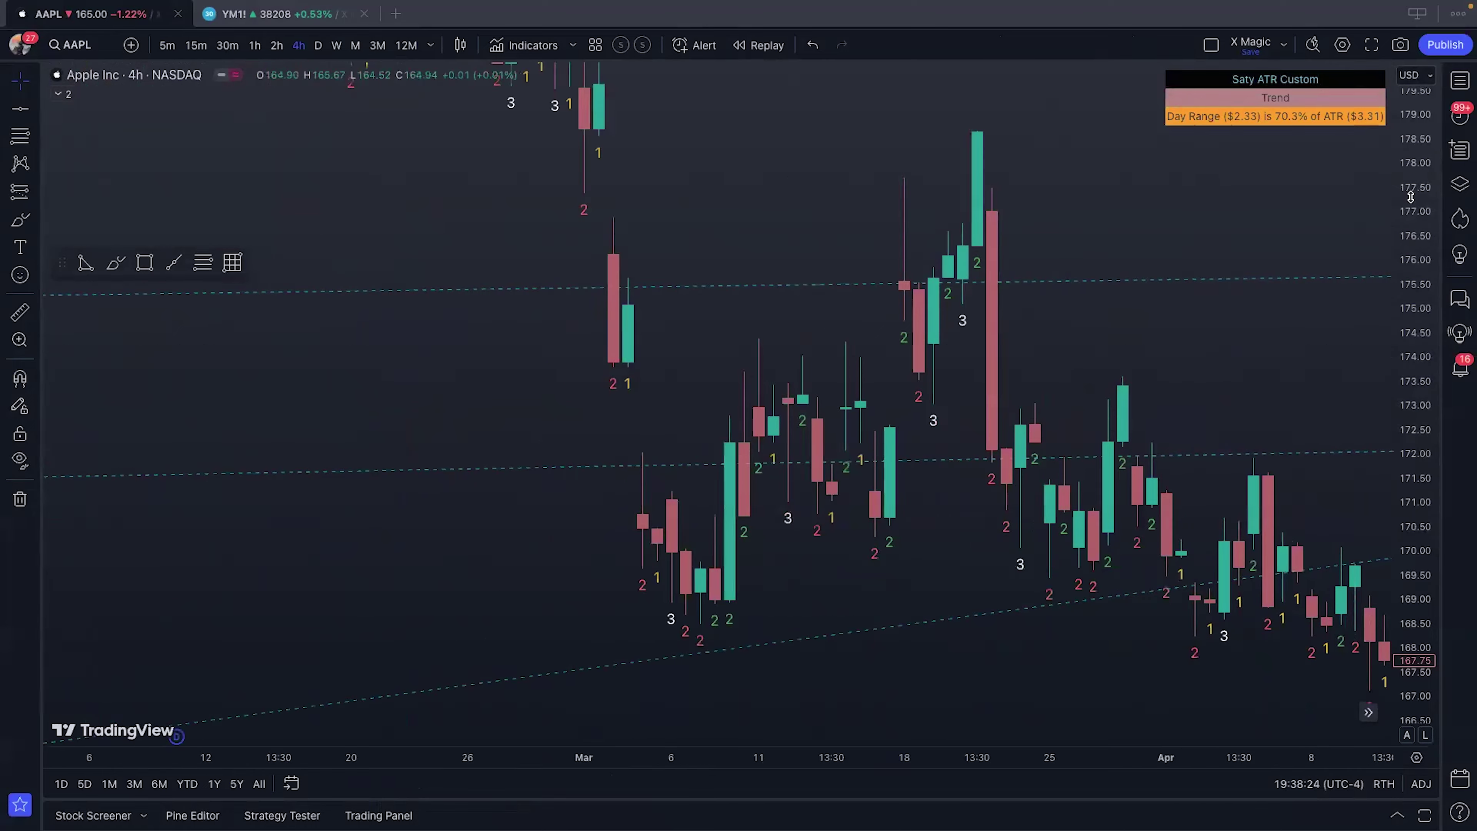
{"action": "scroll", "coordinate": [1215, 419], "scroll_direction": "down", "scroll_amount": 10}
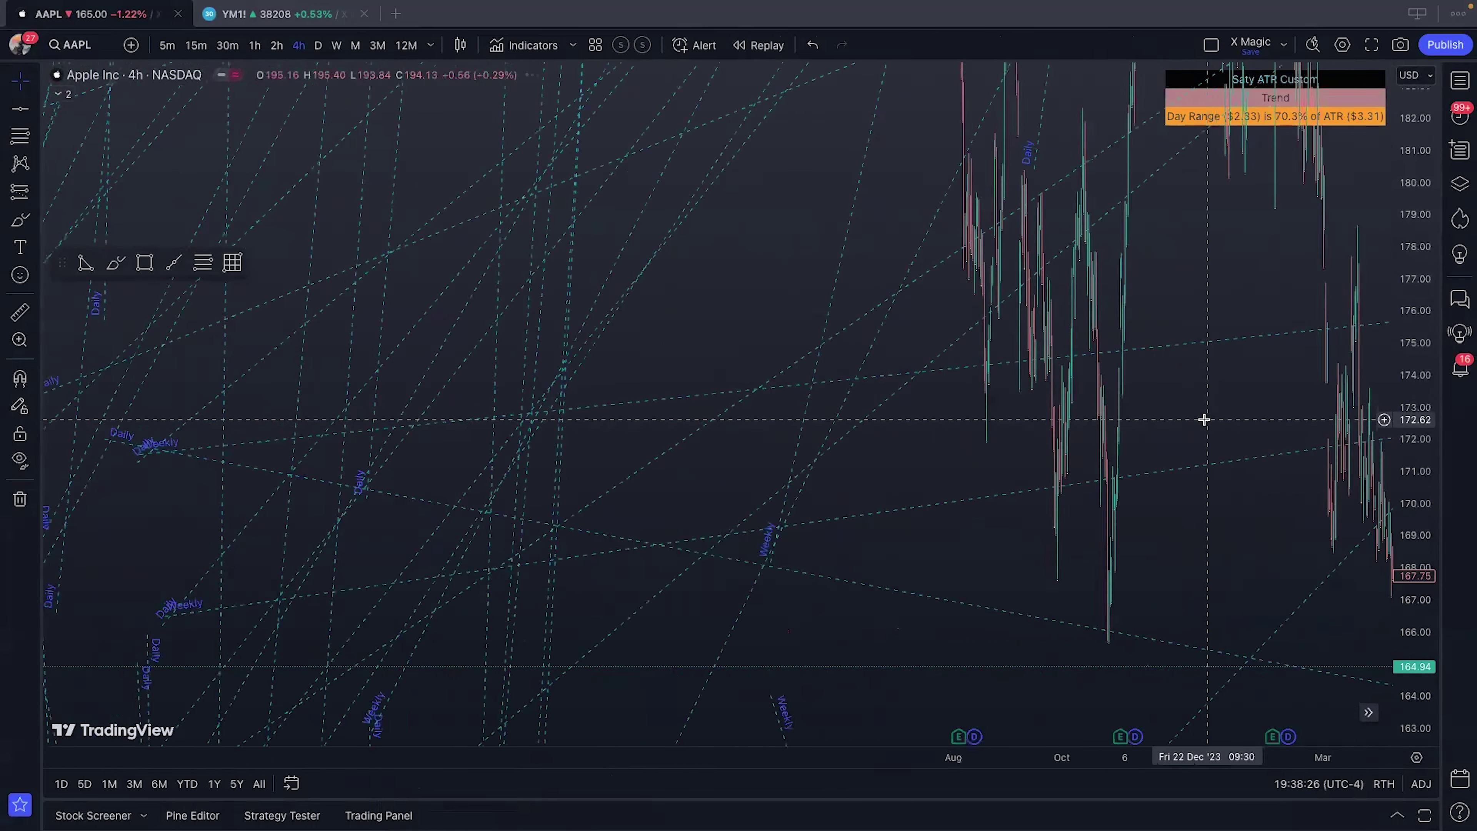
{"action": "scroll", "coordinate": [977, 337], "scroll_direction": "down", "scroll_amount": 8}
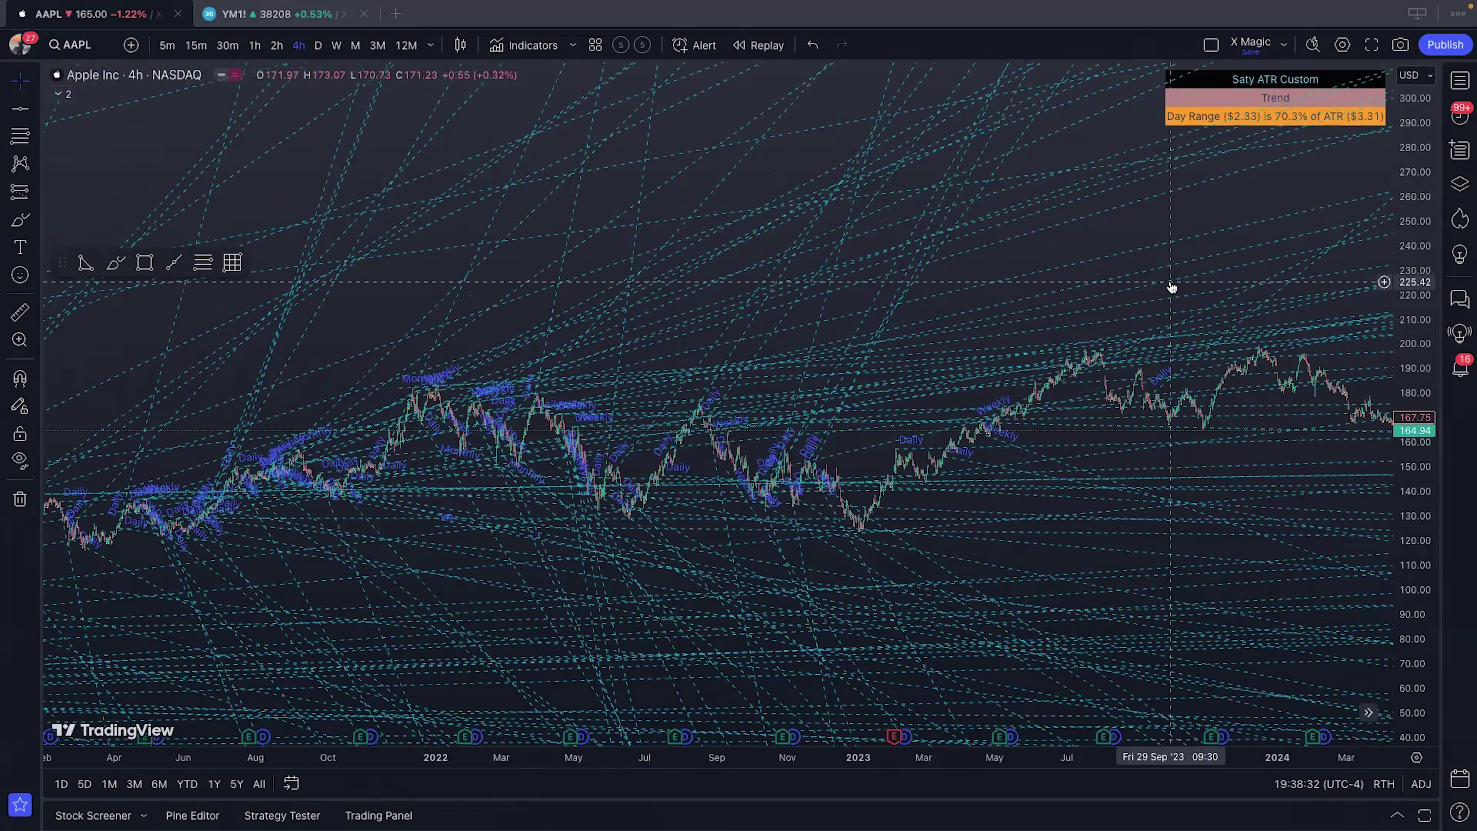
{"action": "scroll", "coordinate": [1171, 286], "scroll_direction": "up", "scroll_amount": 8}
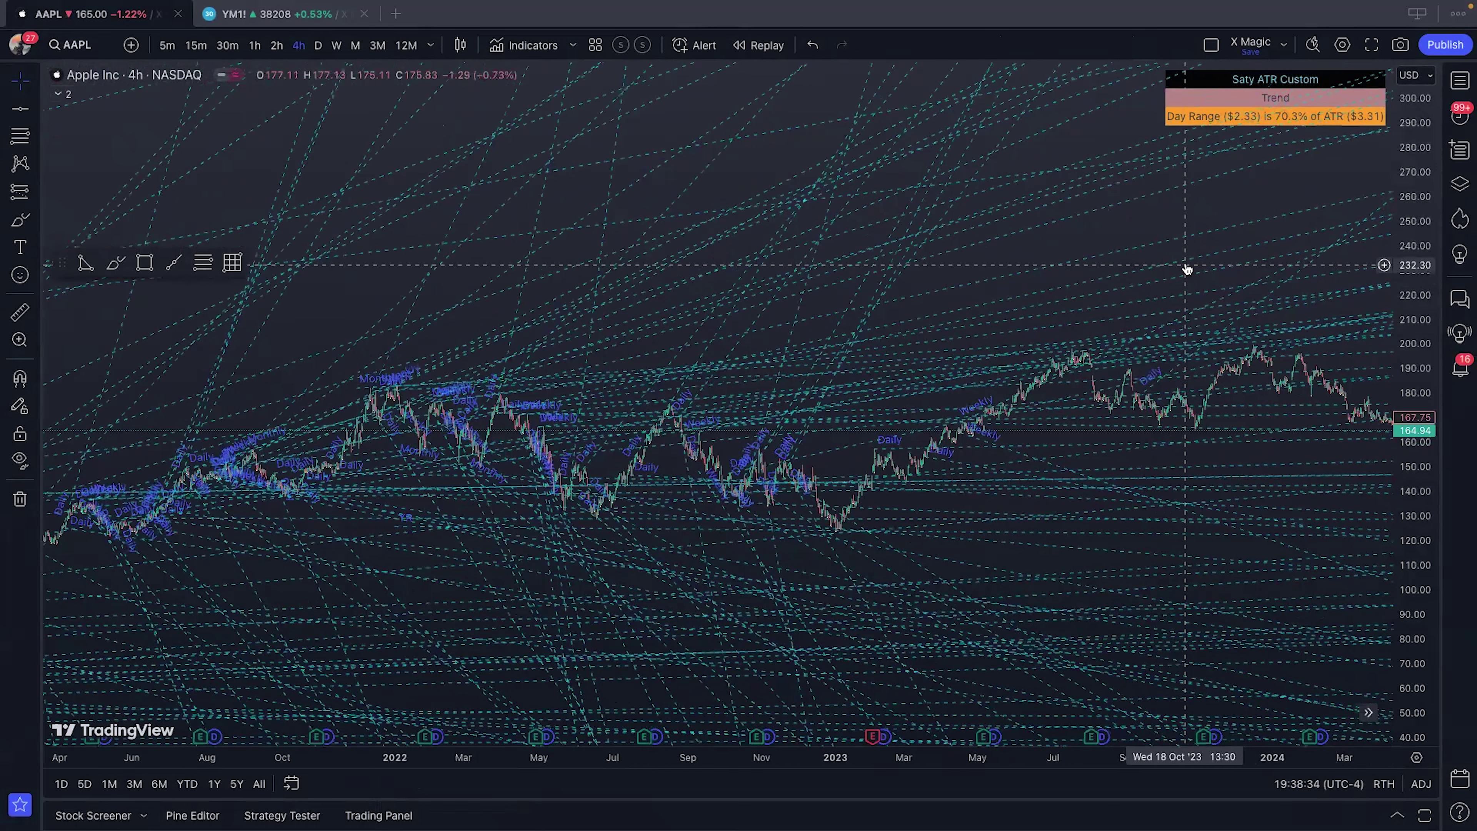
Step: Put the AAPL chart on 1-hour candles and stretch the price scale
{"action": "left_click", "coordinate": [257, 46]}
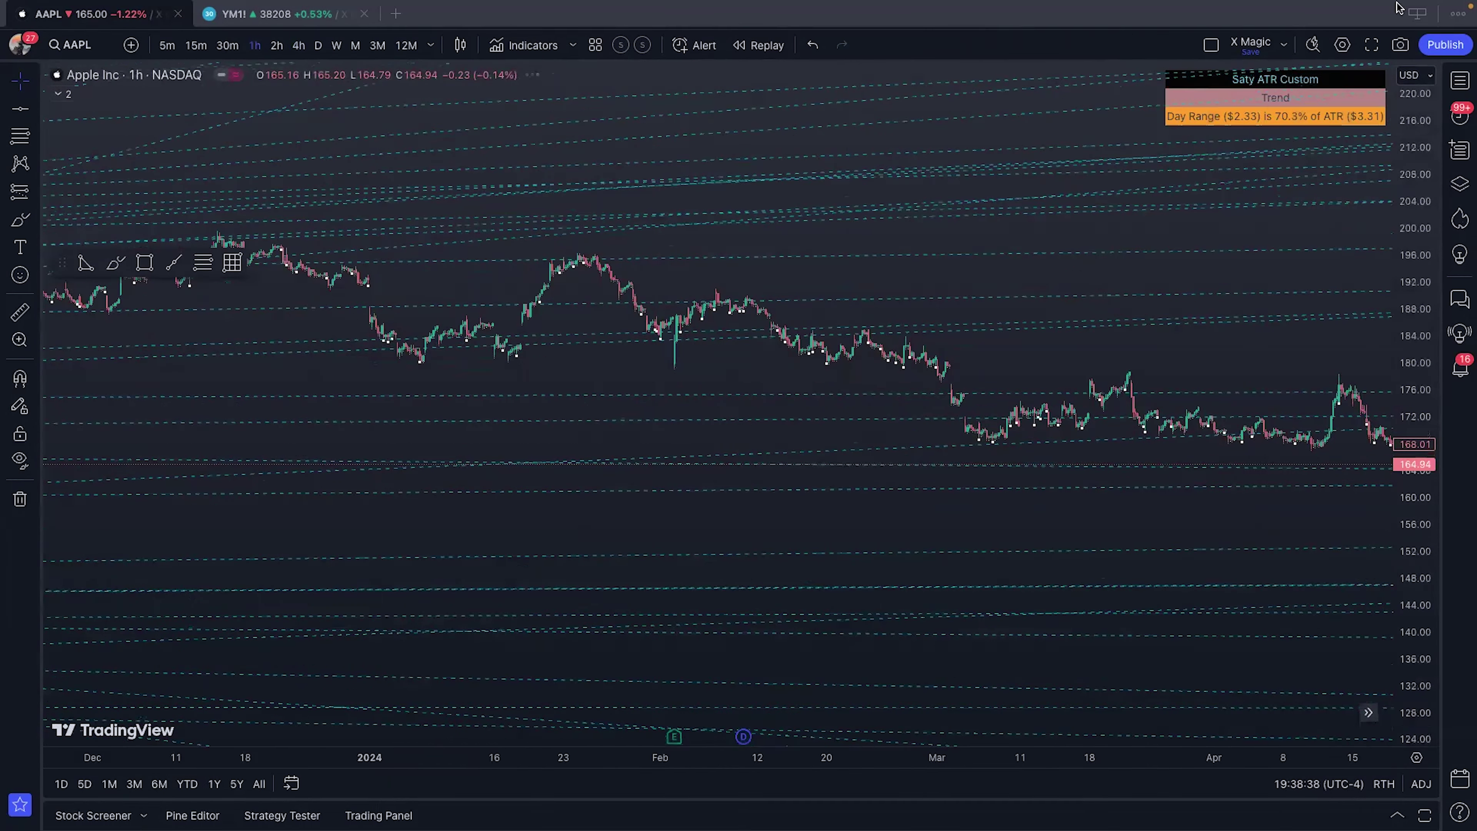
{"action": "left_click_drag", "start_coordinate": [1253, 653], "coordinate": [1254, 388]}
{"action": "scroll", "coordinate": [1254, 388], "scroll_direction": "right", "scroll_amount": 10}
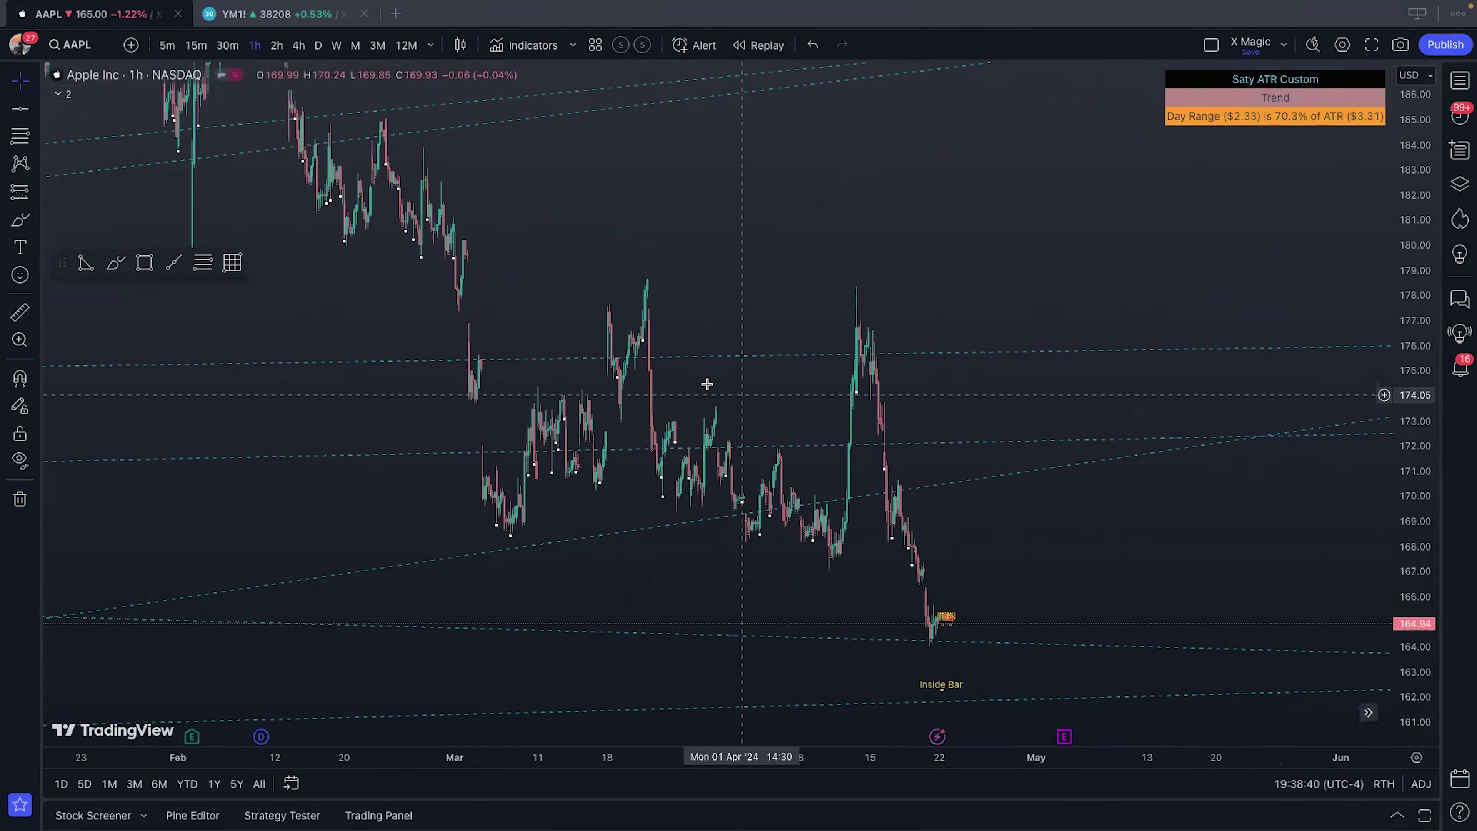
{"action": "scroll", "coordinate": [857, 469], "scroll_direction": "up", "scroll_amount": 5}
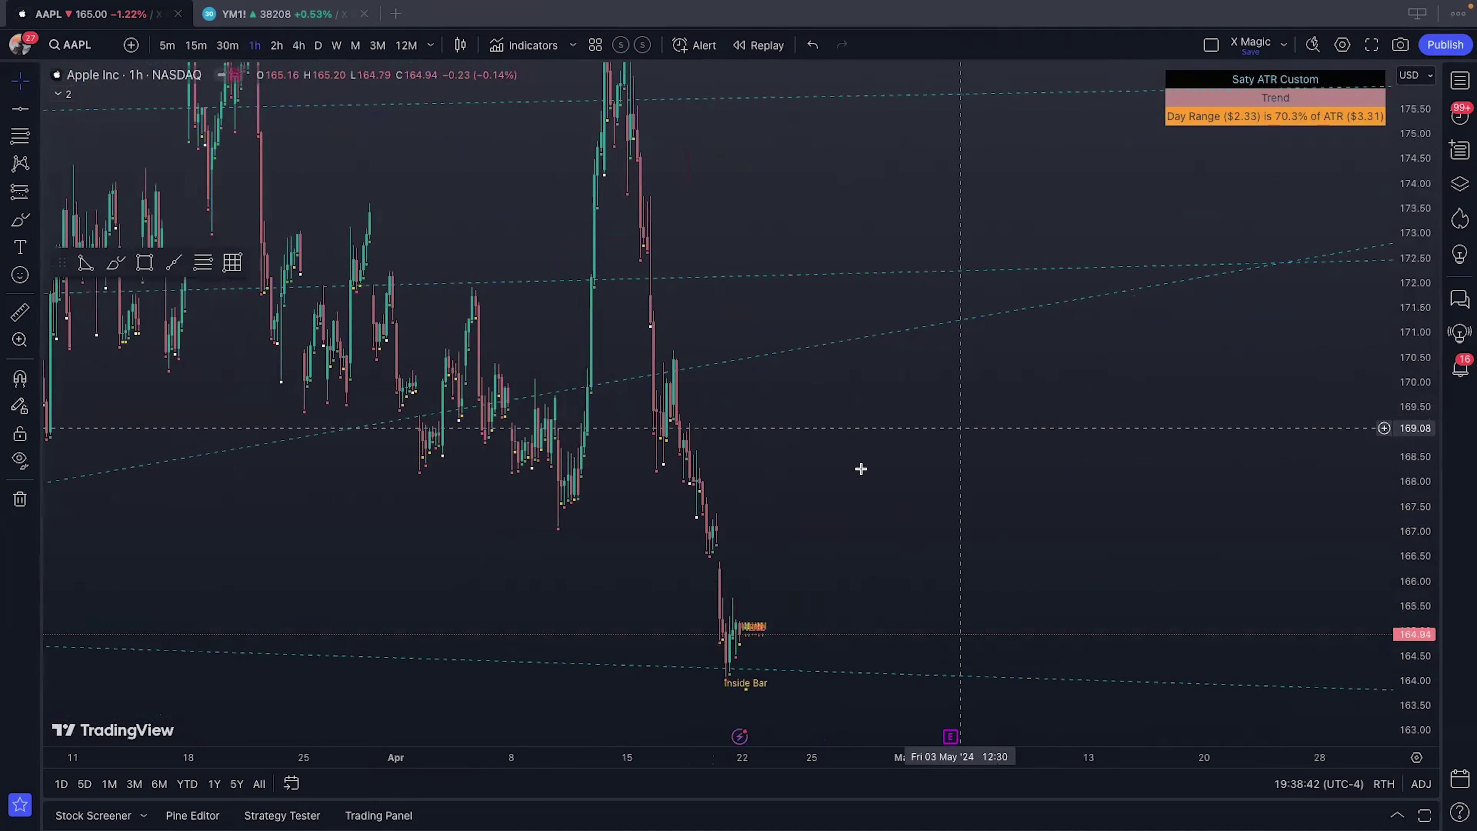
{"action": "scroll", "coordinate": [1234, 434], "scroll_direction": "up", "scroll_amount": 3}
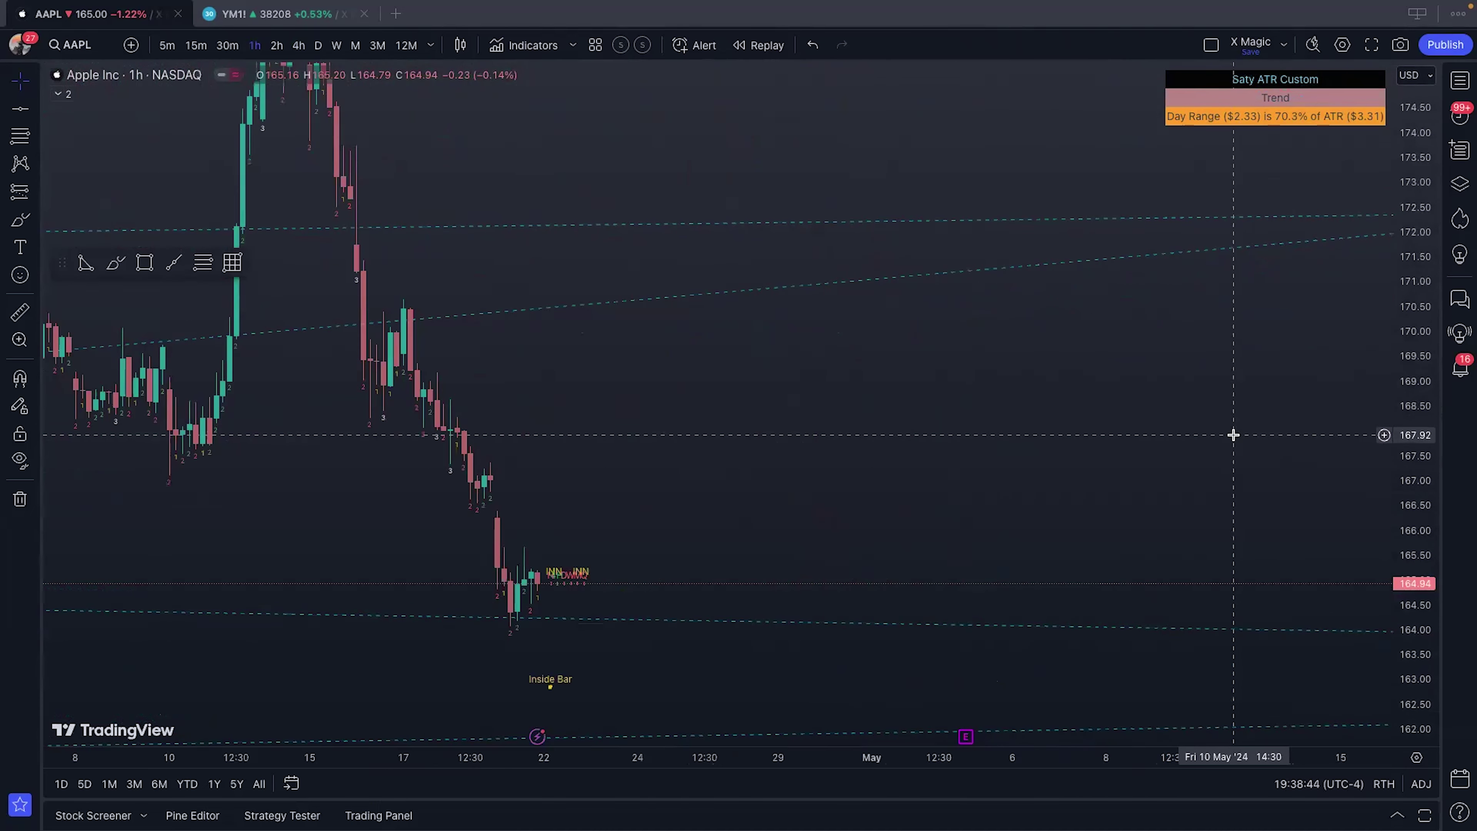
Step: Pan and rescale to frame the late March through April hourly candles
{"action": "left_click_drag", "start_coordinate": [735, 432], "coordinate": [1091, 435]}
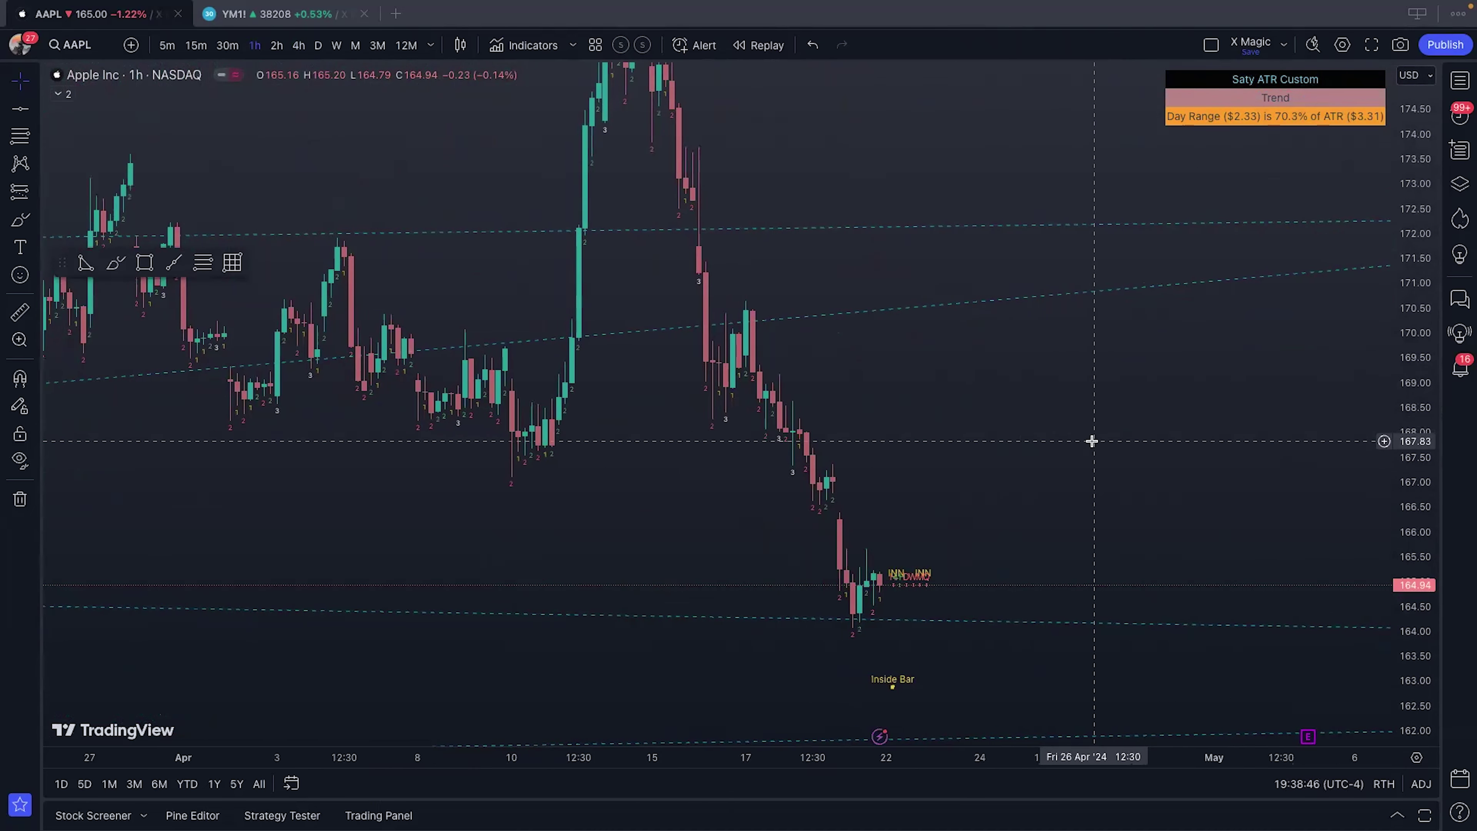
{"action": "left_click_drag", "start_coordinate": [1397, 324], "coordinate": [1397, 355]}
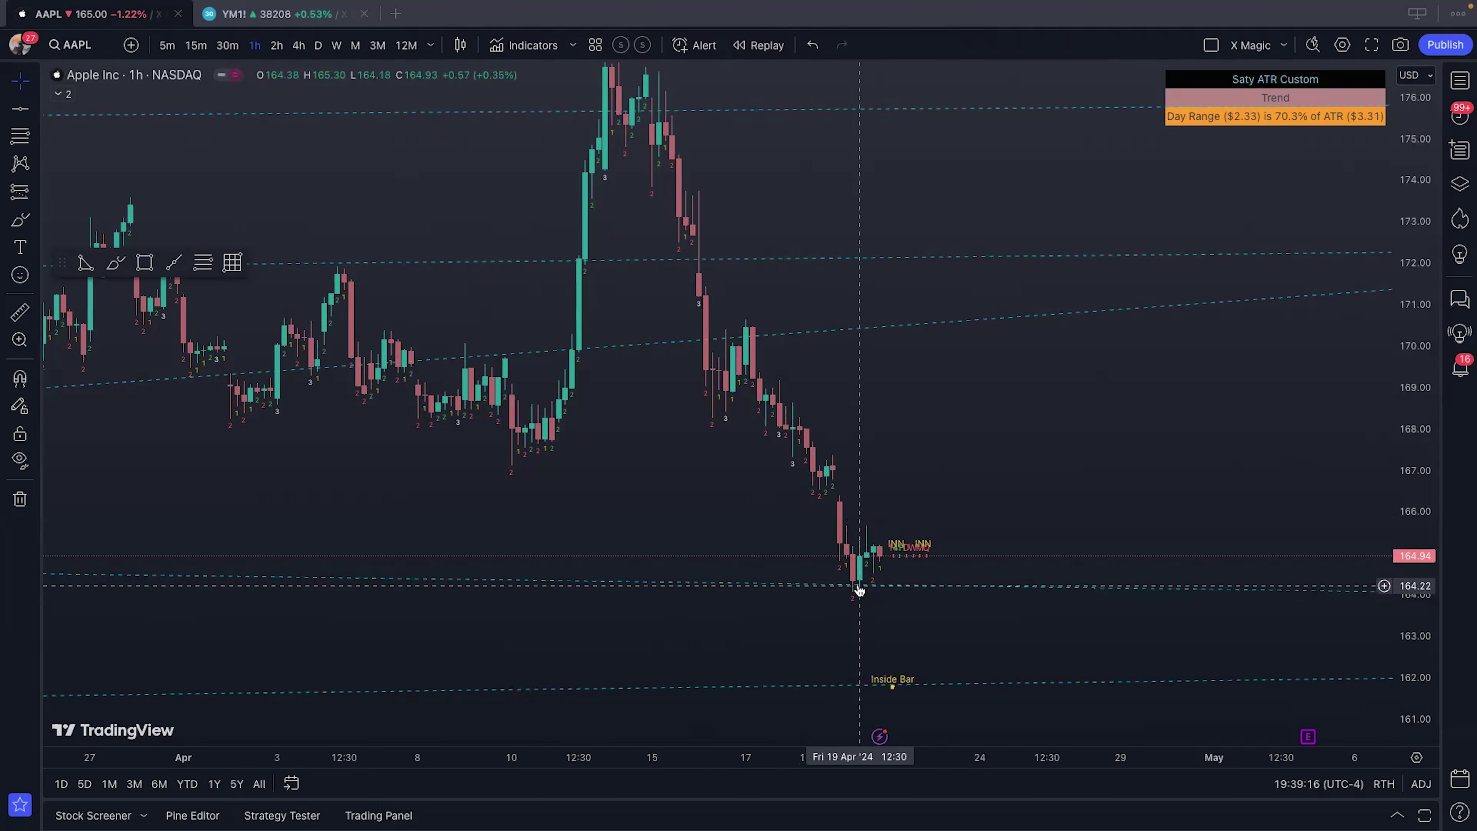
{"action": "left_click_drag", "start_coordinate": [1226, 600], "coordinate": [1153, 305]}
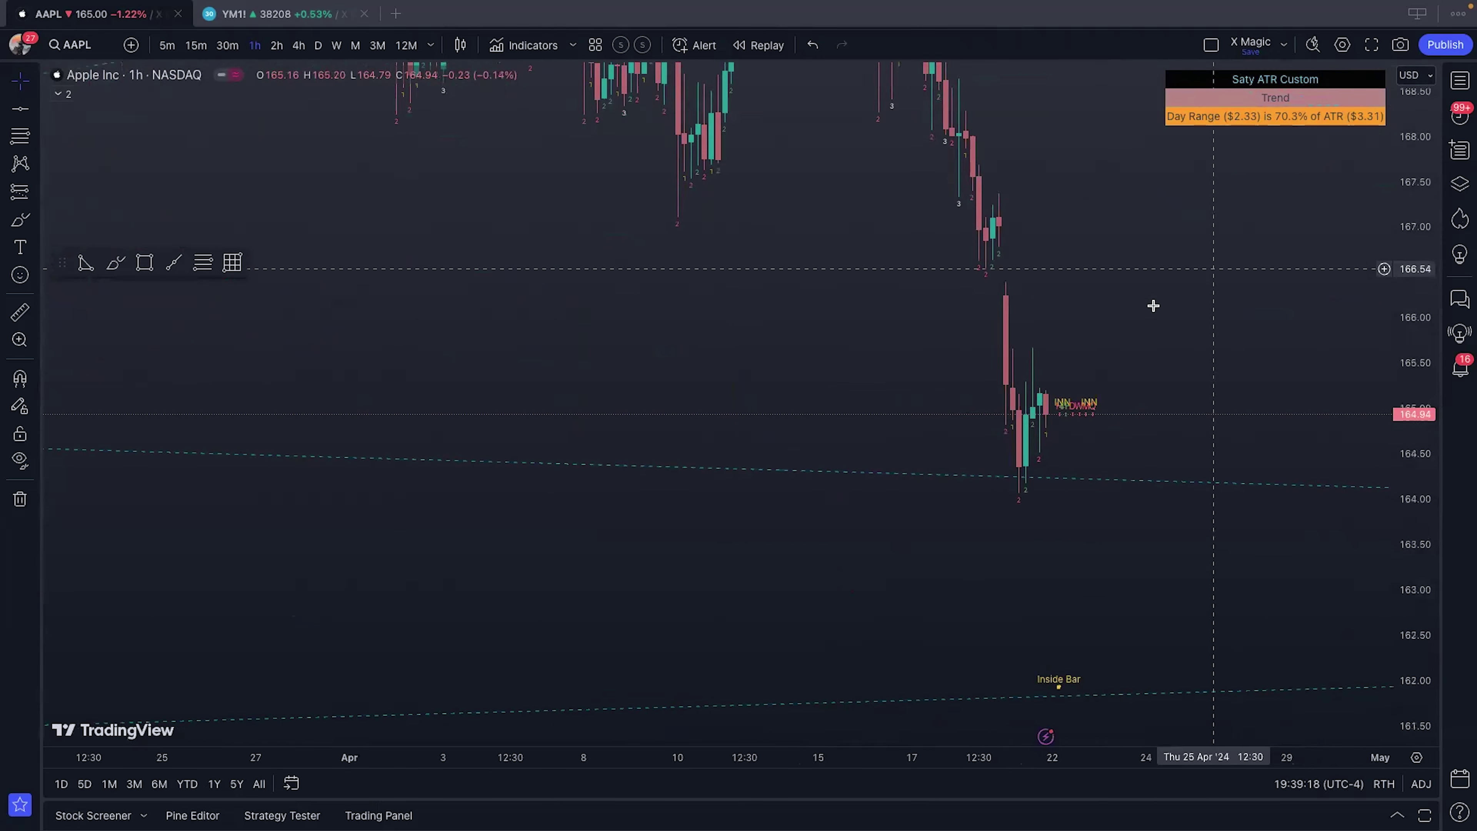
{"action": "scroll", "coordinate": [857, 521], "scroll_direction": "up", "scroll_amount": 6}
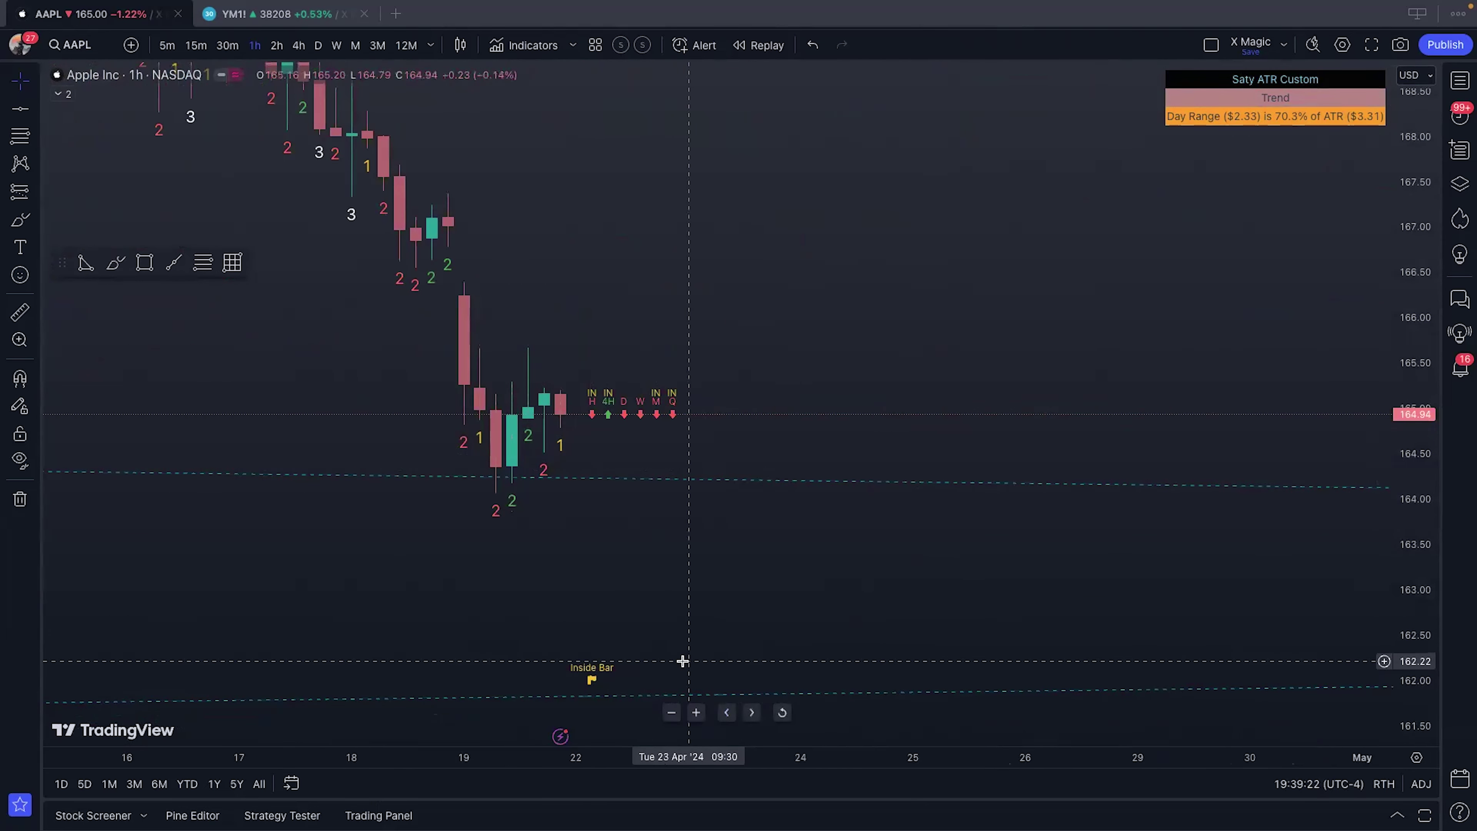
{"action": "scroll", "coordinate": [742, 538], "scroll_direction": "down", "scroll_amount": 5}
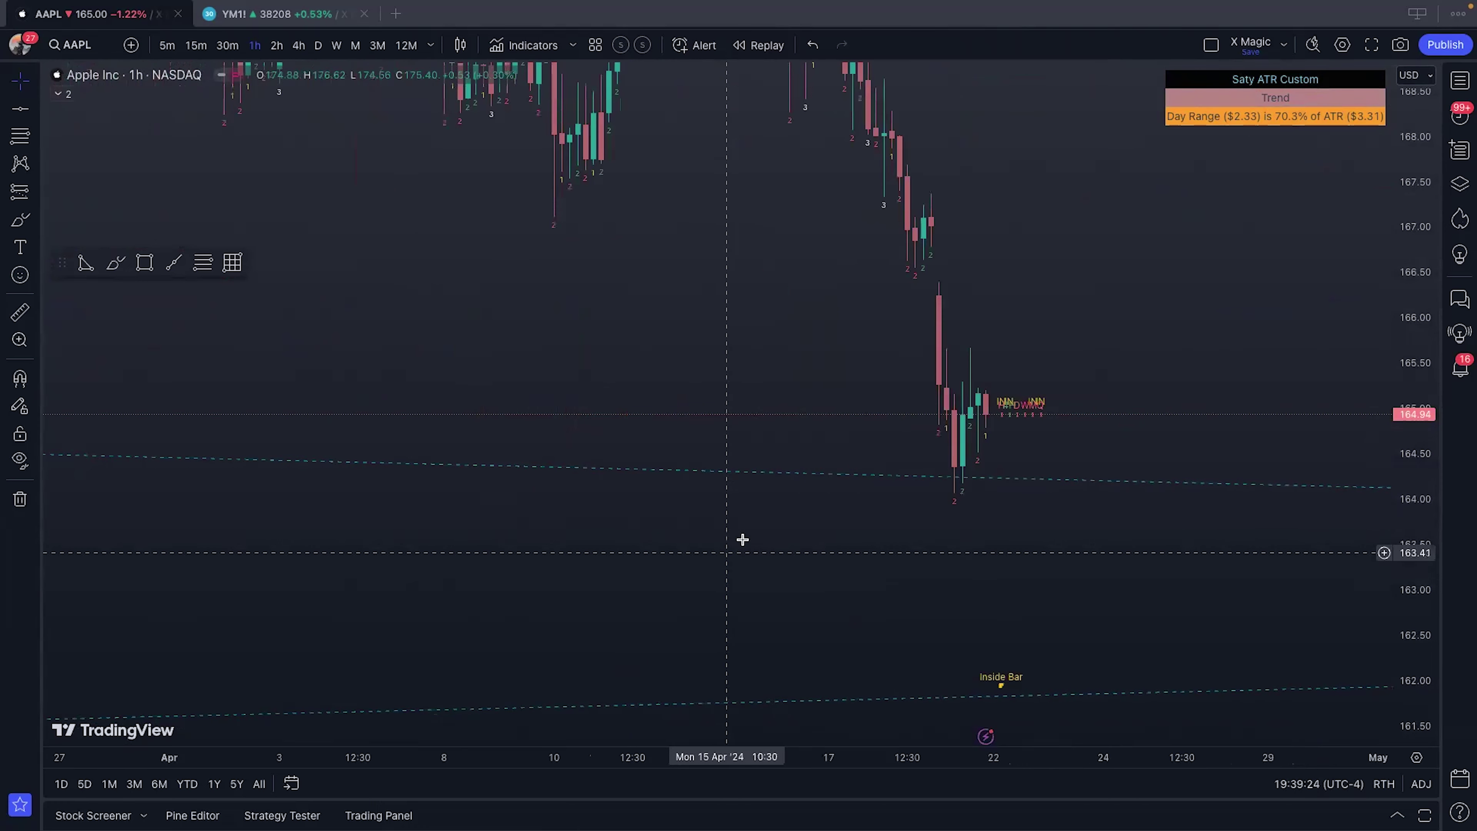
{"action": "double_click", "coordinate": [867, 475]}
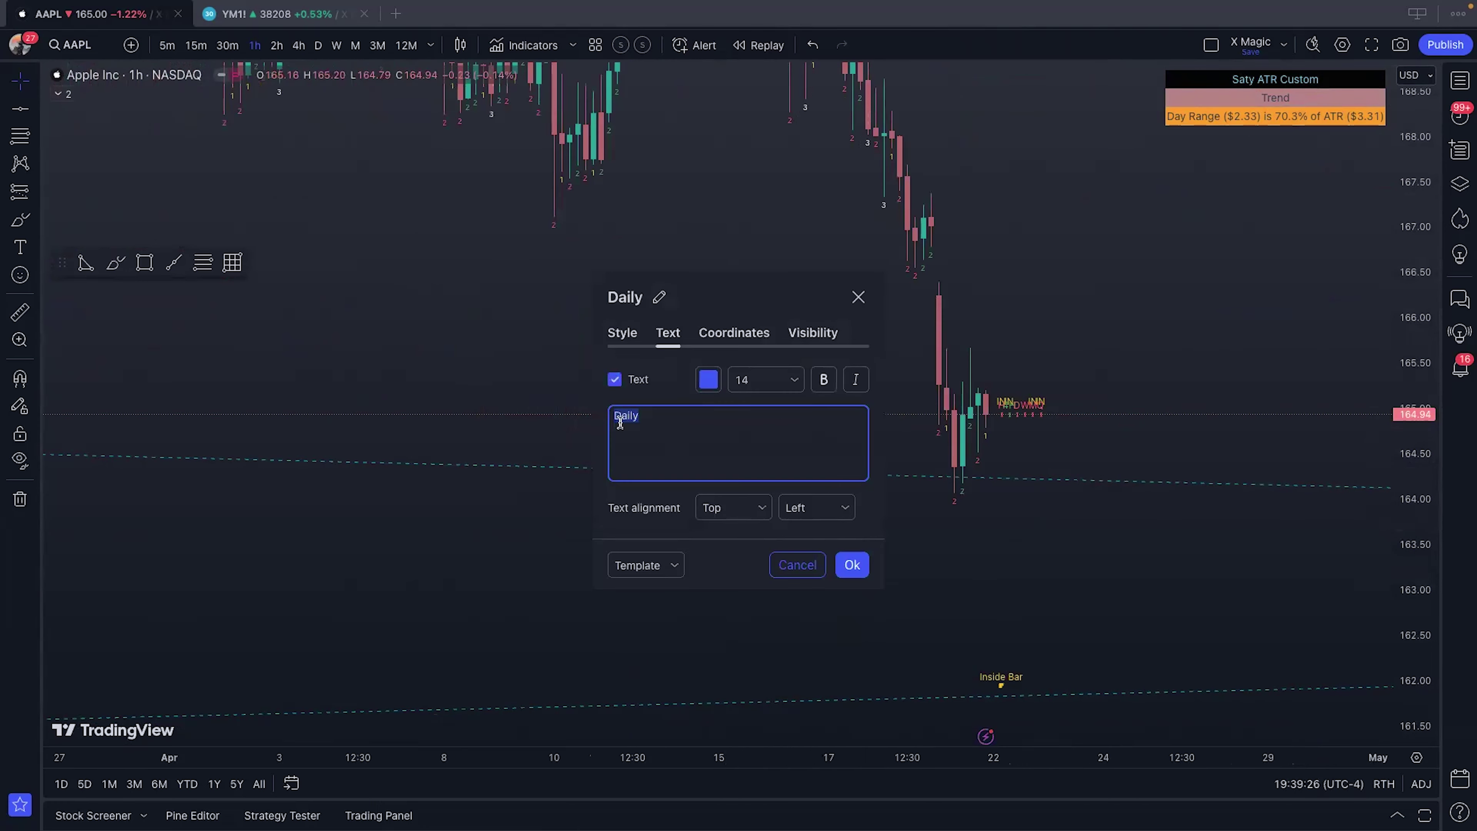
{"action": "left_click", "coordinate": [782, 557]}
{"action": "scroll", "coordinate": [783, 532], "scroll_direction": "down", "scroll_amount": 8}
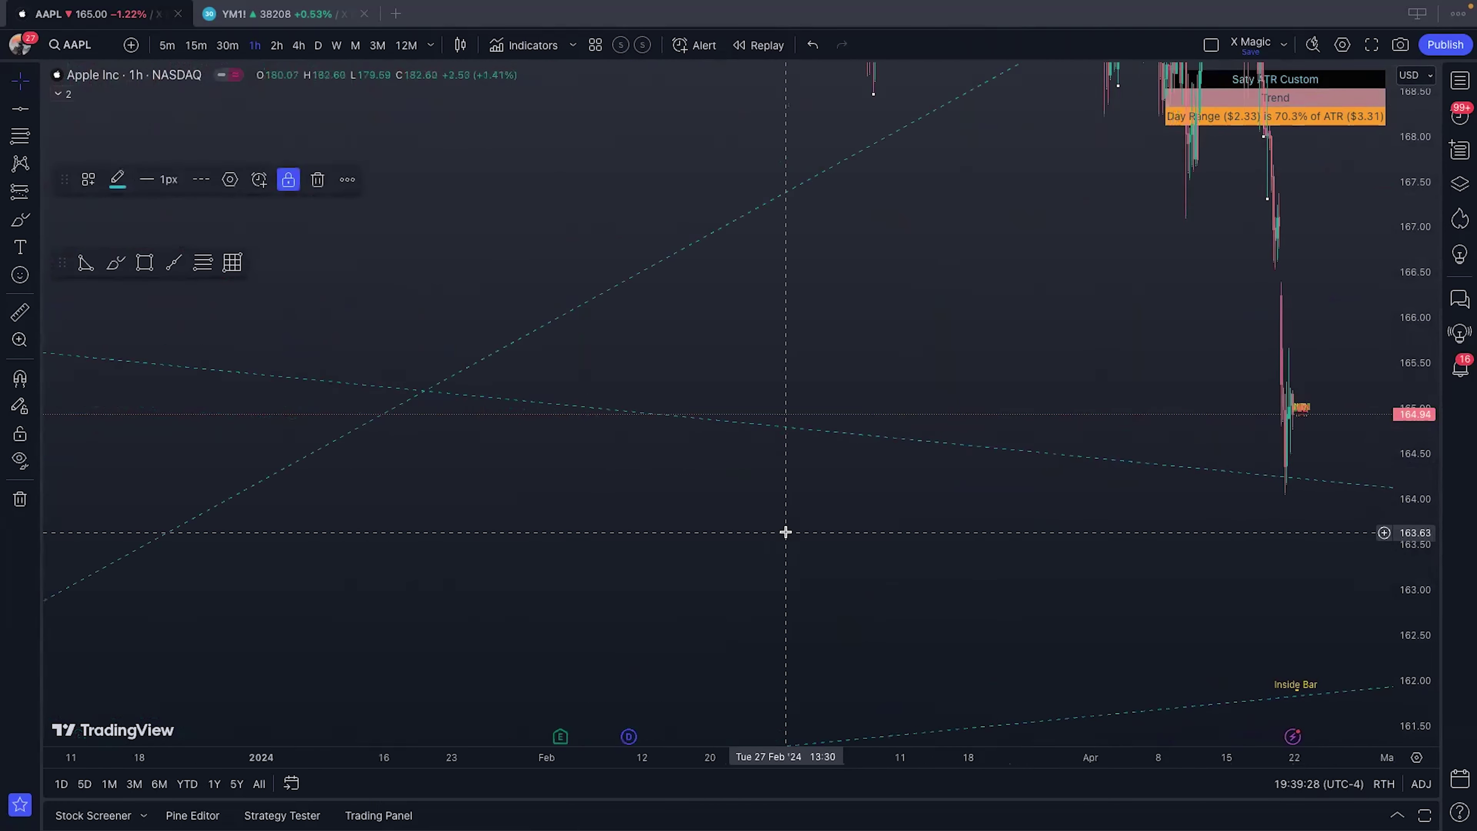
{"action": "scroll", "coordinate": [871, 363], "scroll_direction": "down", "scroll_amount": 6}
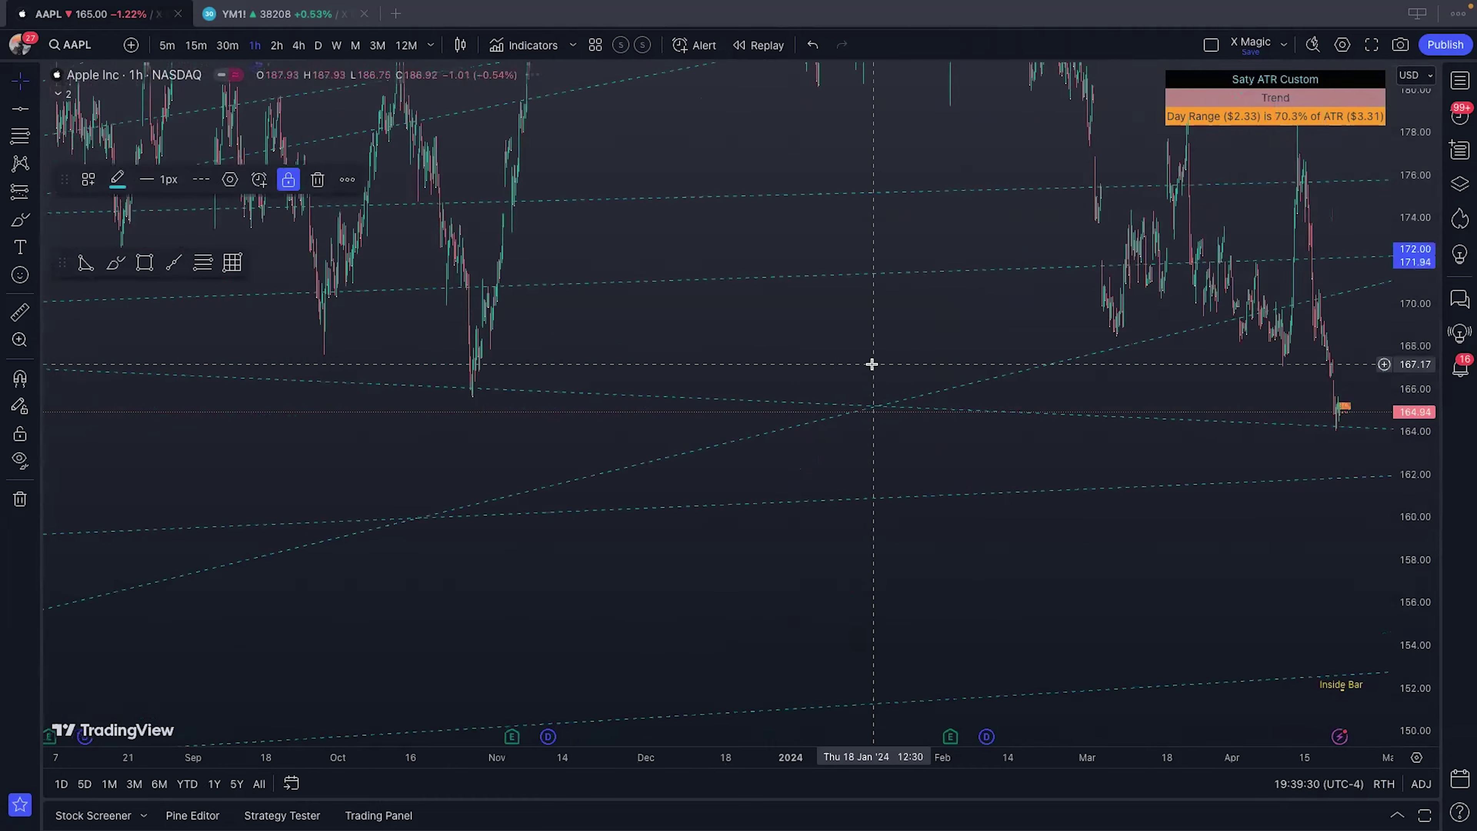
{"action": "scroll", "coordinate": [856, 394], "scroll_direction": "down", "scroll_amount": 3}
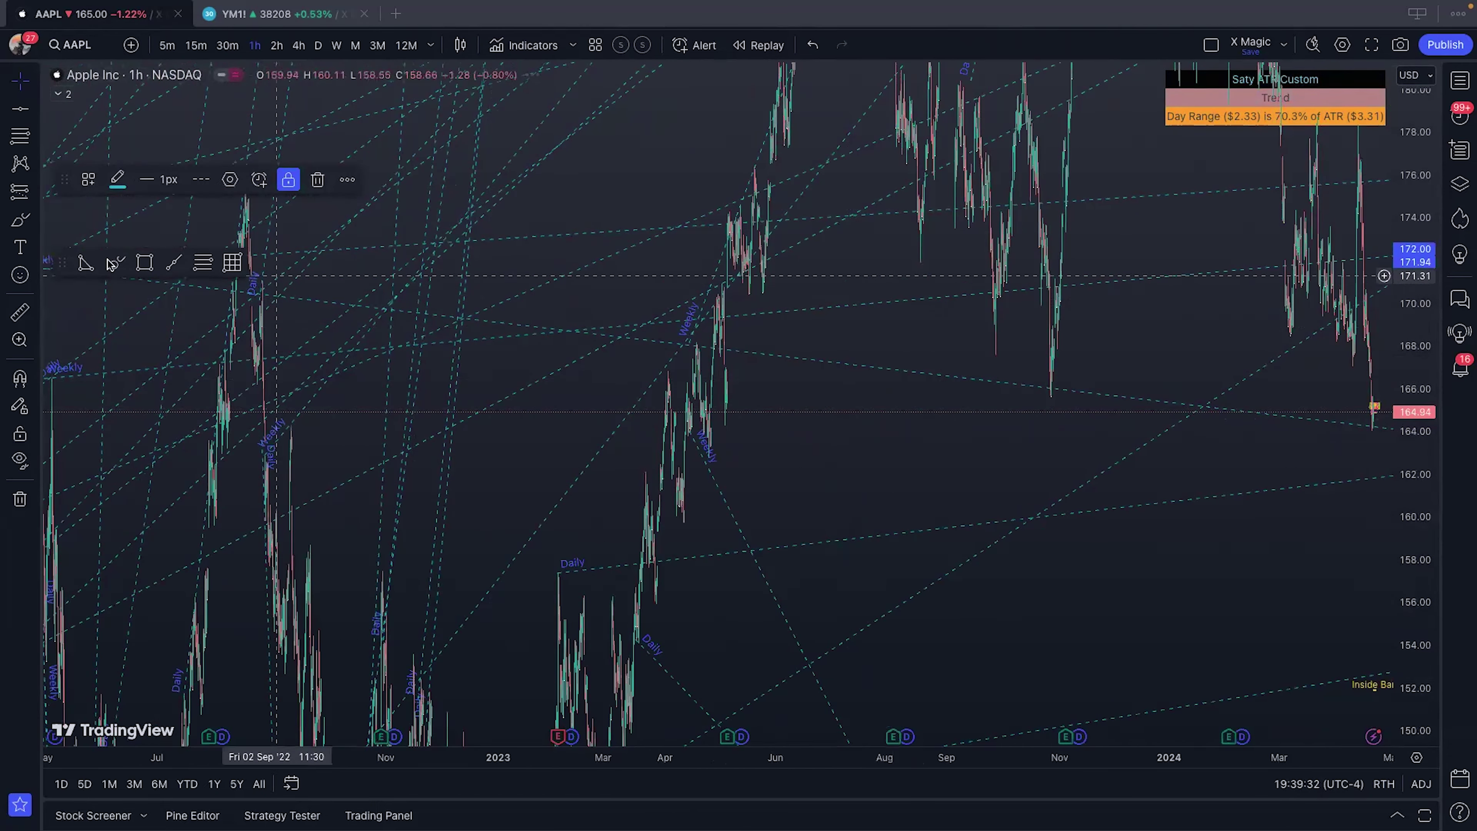
{"action": "scroll", "coordinate": [1212, 458], "scroll_direction": "up", "scroll_amount": 3}
{"action": "scroll", "coordinate": [1211, 459], "scroll_direction": "up", "scroll_amount": 2}
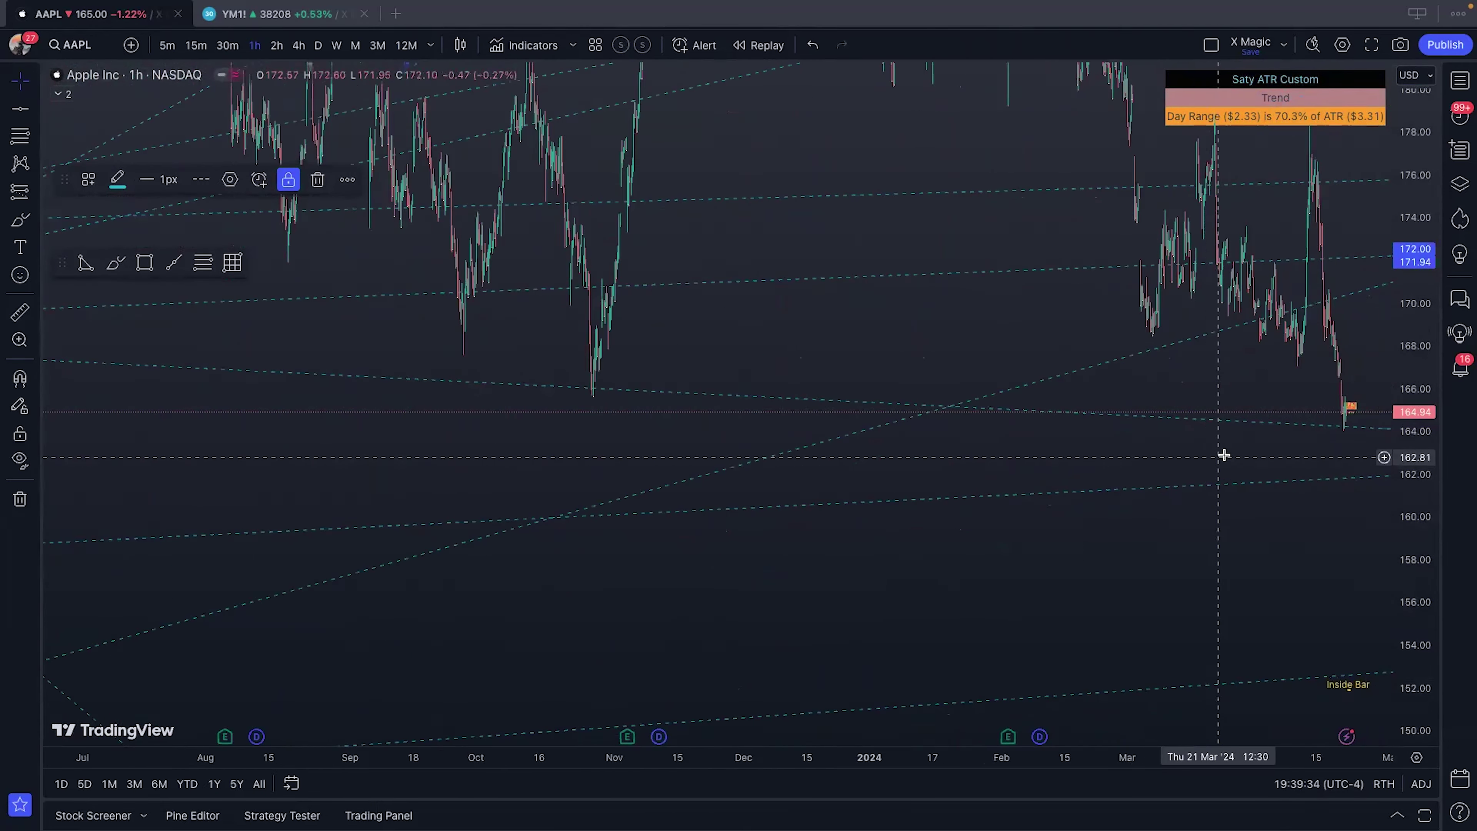
{"action": "left_click_drag", "start_coordinate": [1223, 455], "coordinate": [744, 494]}
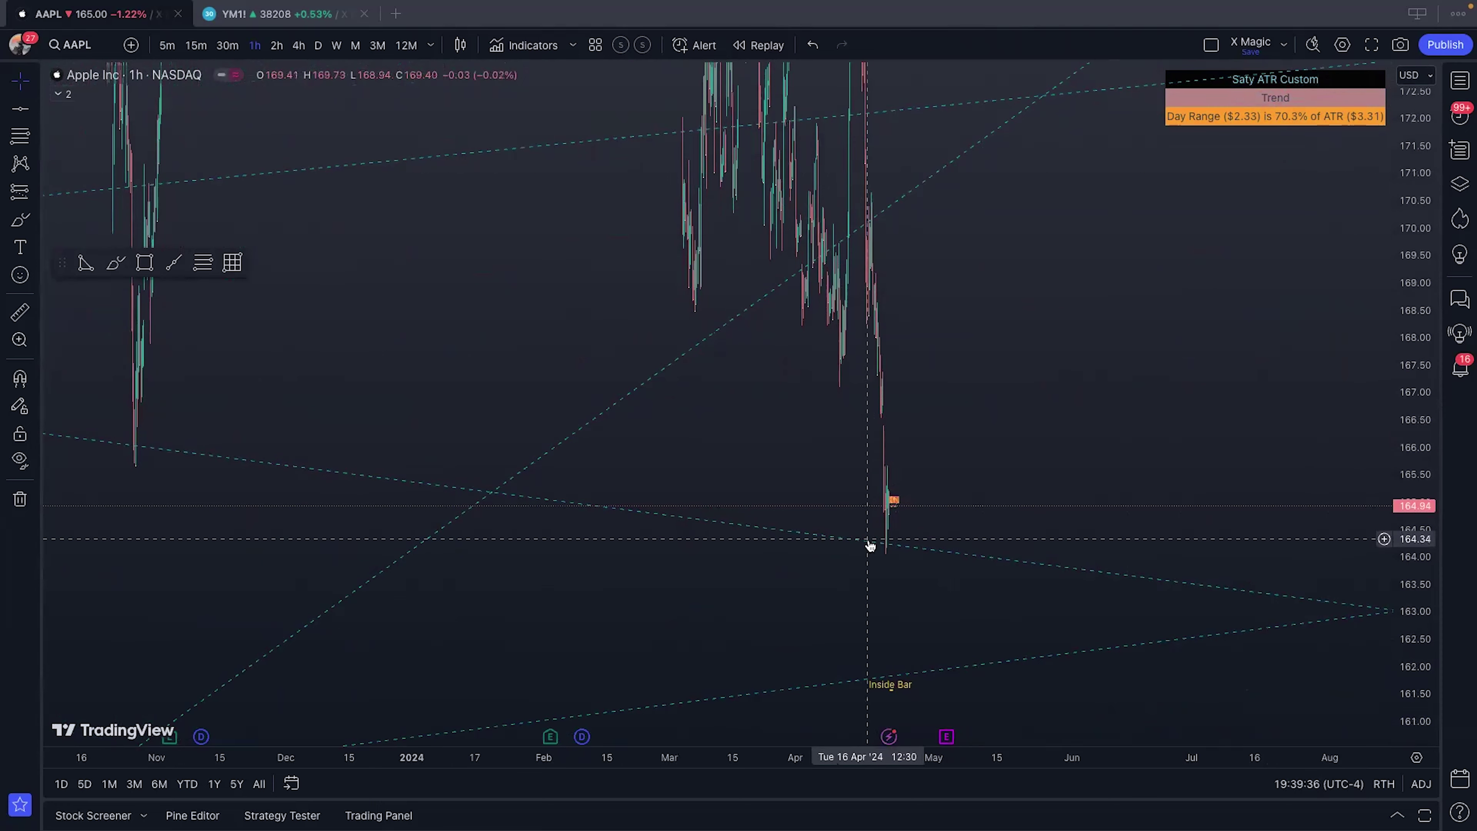
{"action": "scroll", "coordinate": [870, 547], "scroll_direction": "up", "scroll_amount": 3}
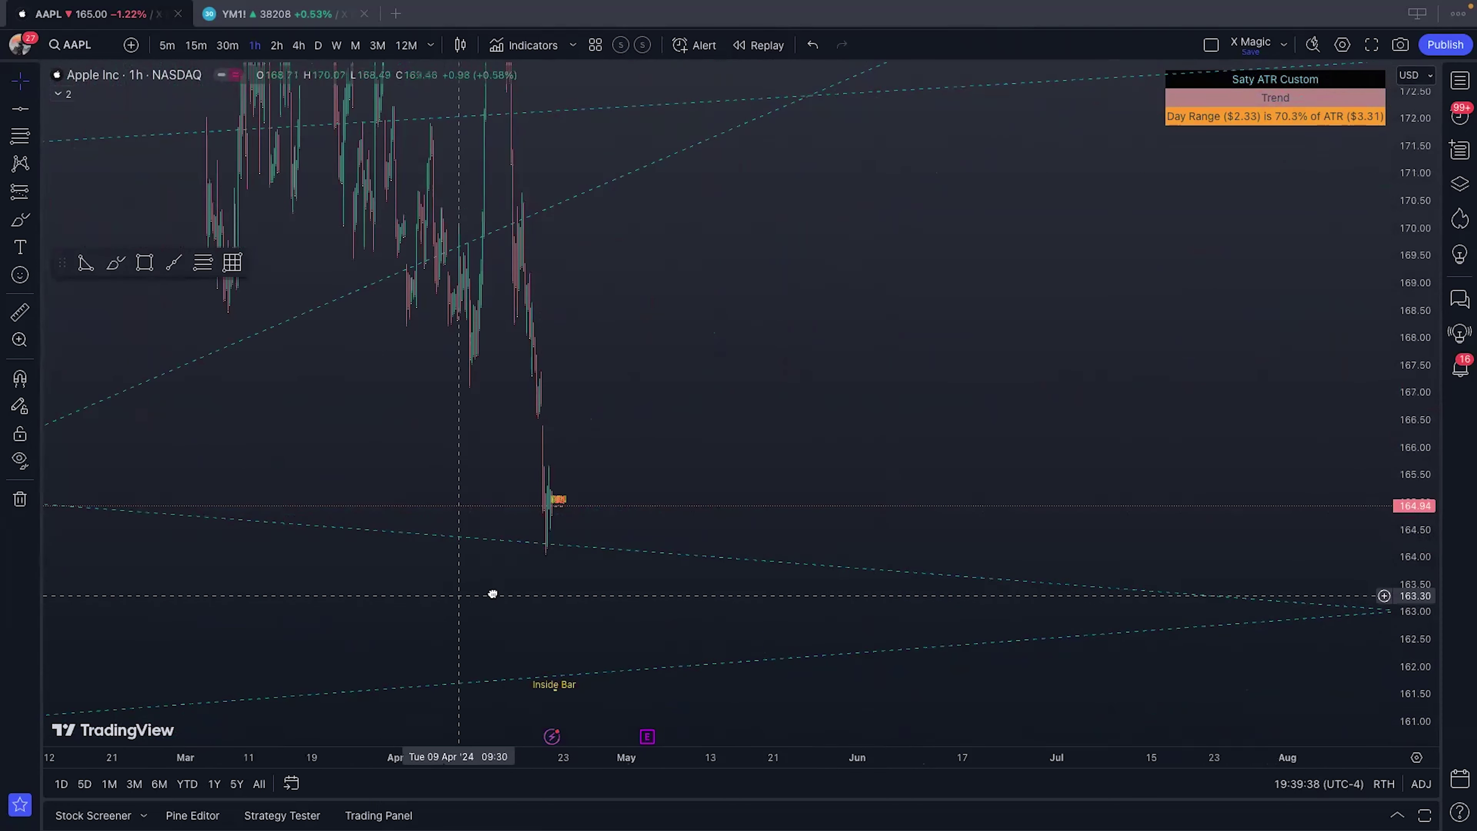
{"action": "scroll", "coordinate": [758, 583], "scroll_direction": "left", "scroll_amount": 5}
{"action": "scroll", "coordinate": [1071, 581], "scroll_direction": "up", "scroll_amount": 3}
{"action": "left_click_drag", "start_coordinate": [1072, 581], "coordinate": [867, 570]}
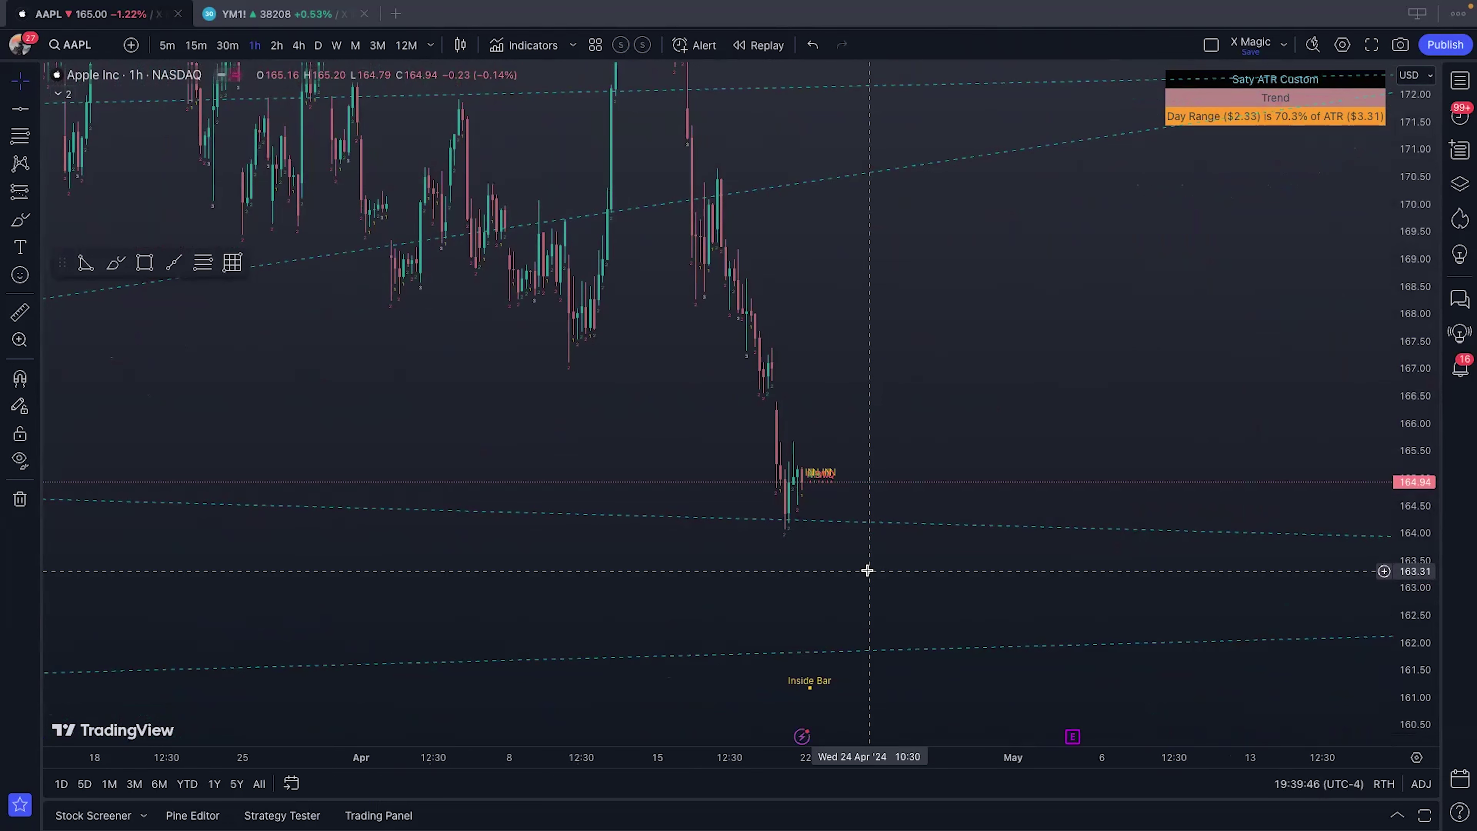
Step: Zoom the AAPL hourly chart onto the April 19–22 candles near 164.94 to read their Strat numbers
{"action": "scroll", "coordinate": [867, 570], "scroll_direction": "up", "scroll_amount": 5}
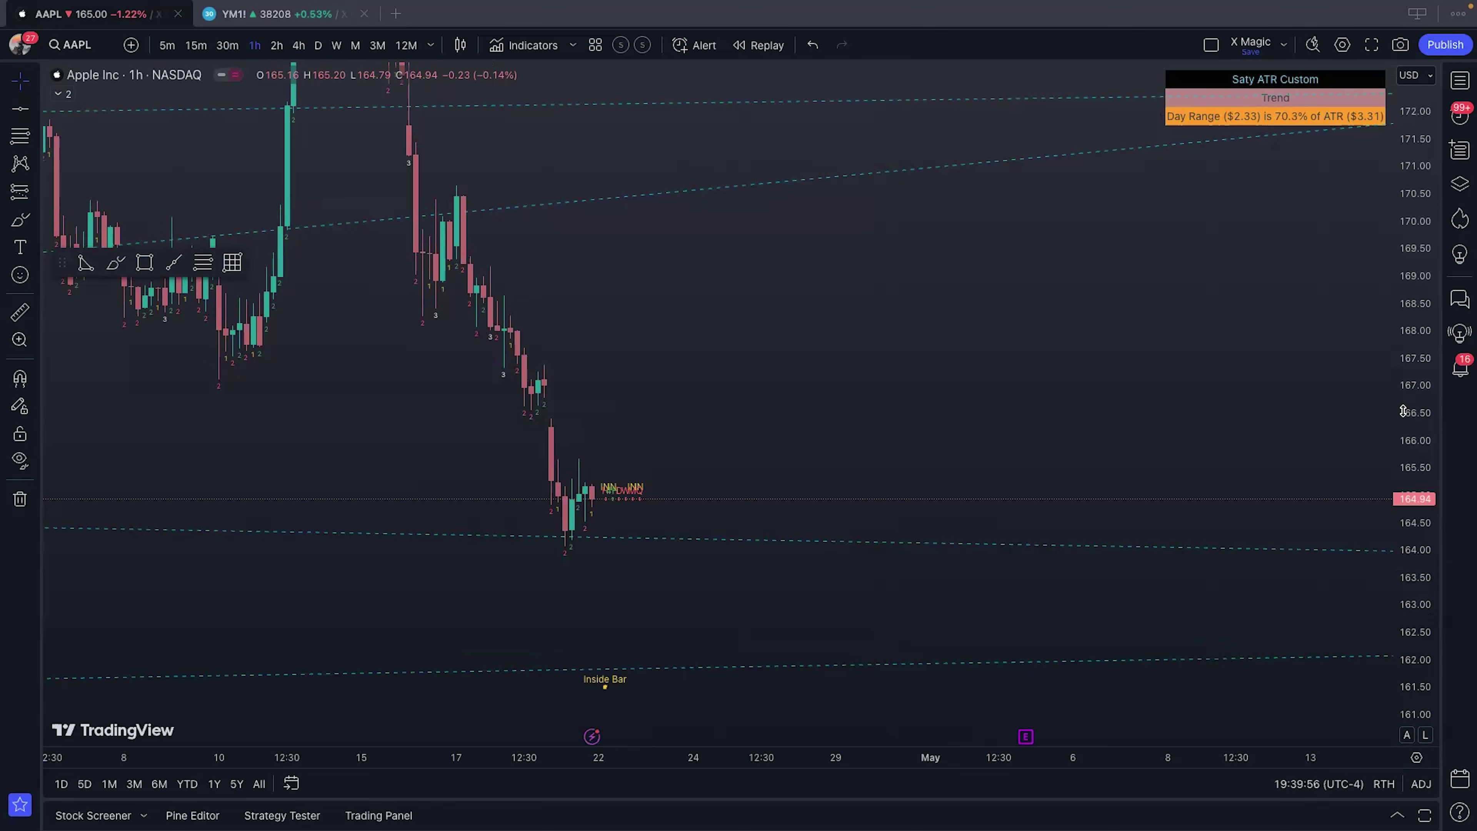
{"action": "scroll", "coordinate": [1113, 321], "scroll_direction": "down", "scroll_amount": 5}
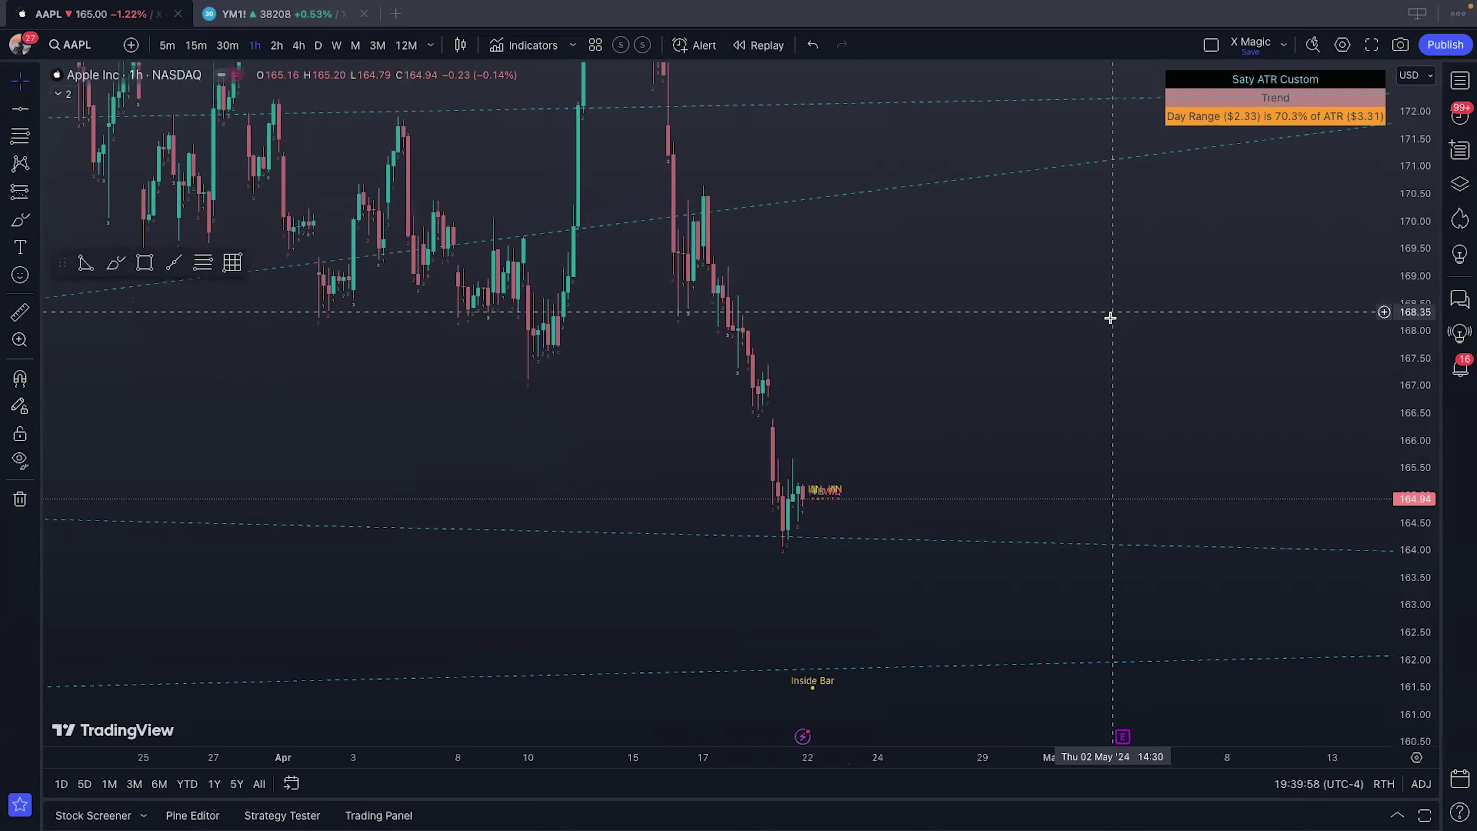
{"action": "scroll", "coordinate": [900, 436], "scroll_direction": "down", "scroll_amount": 5}
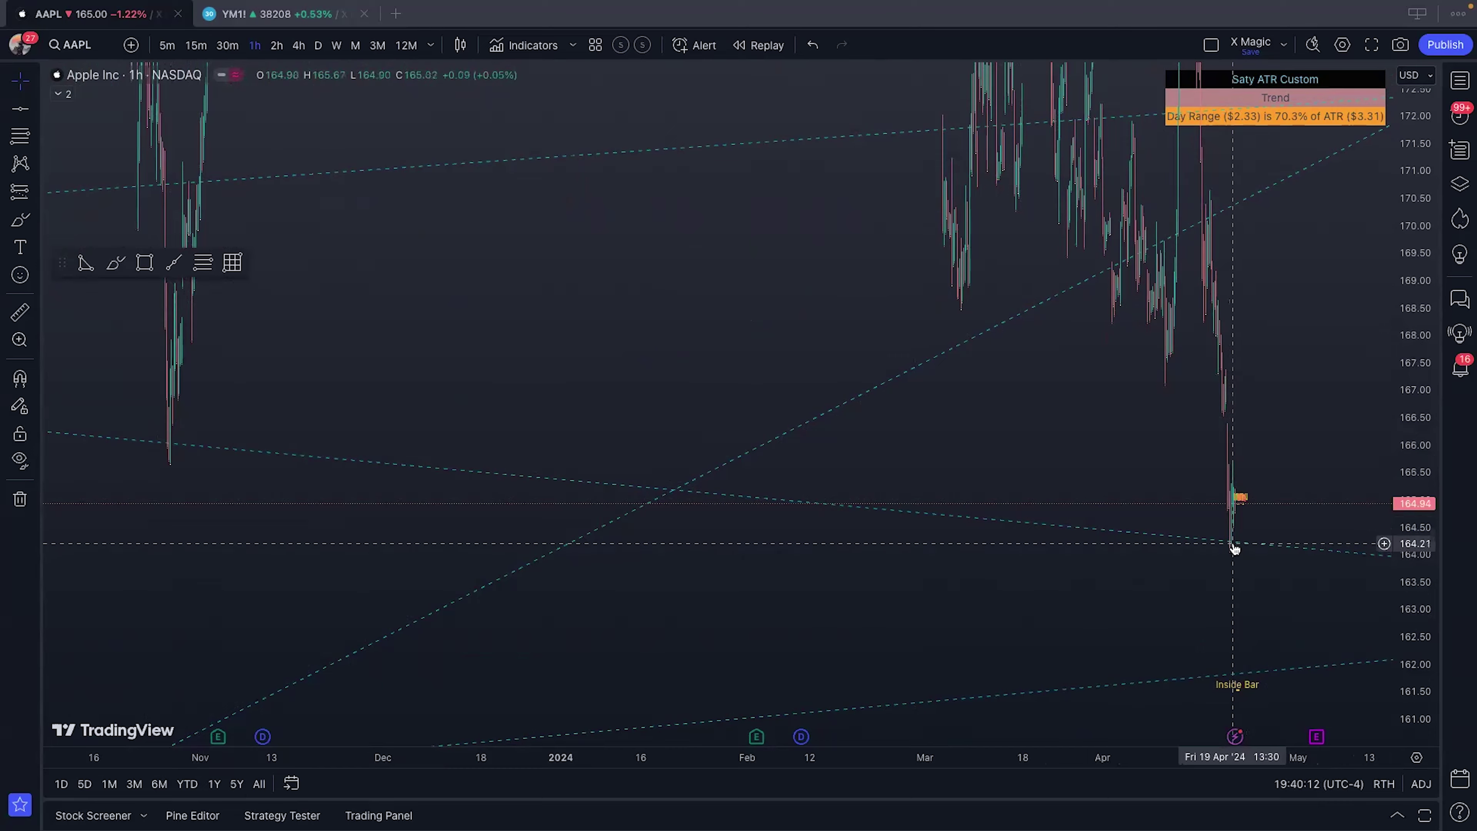
{"action": "scroll", "coordinate": [1147, 518], "scroll_direction": "up", "scroll_amount": 10}
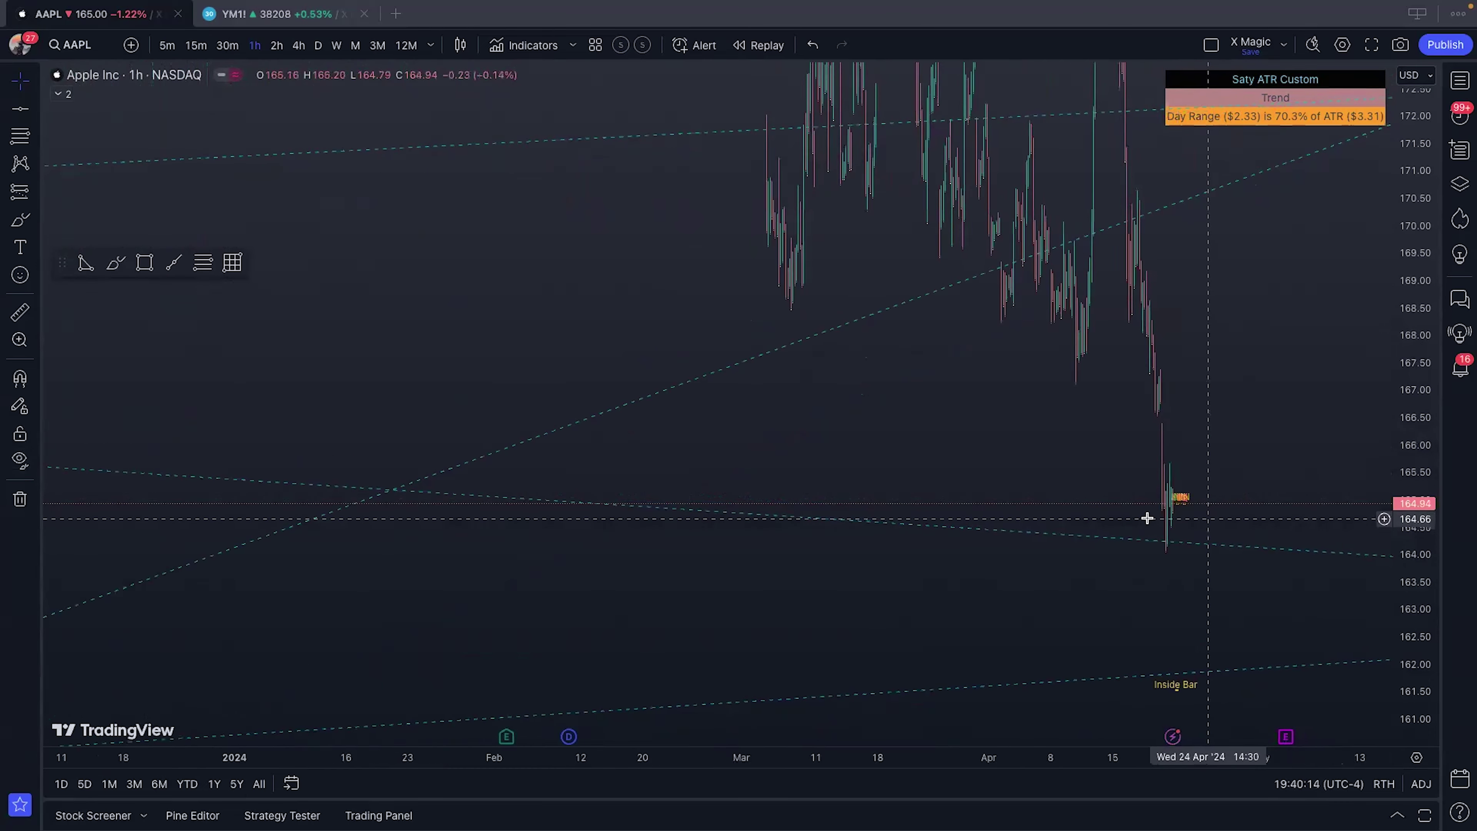
{"action": "scroll", "coordinate": [897, 525], "scroll_direction": "up", "scroll_amount": 6}
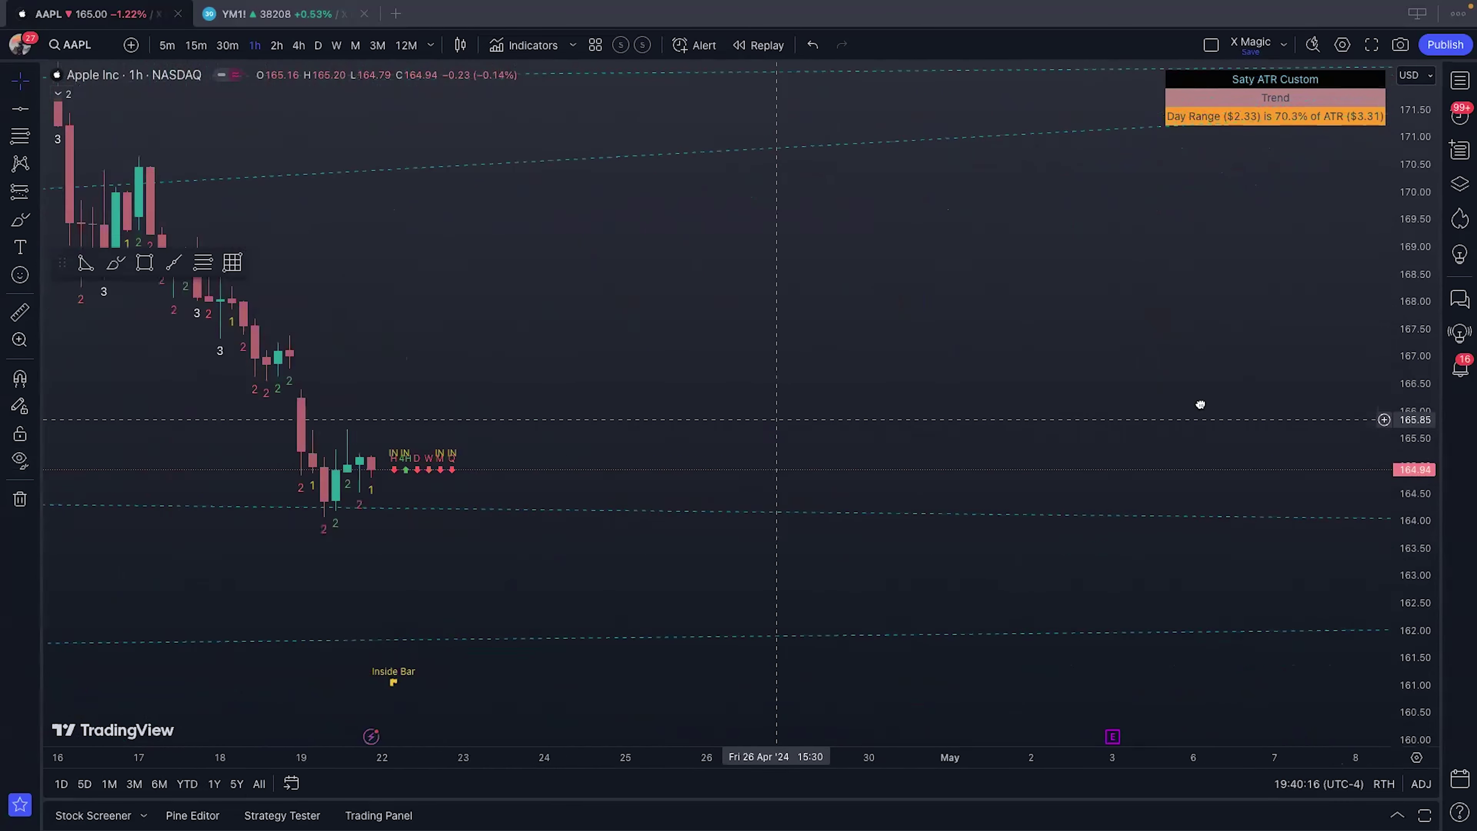
{"action": "scroll", "coordinate": [1041, 413], "scroll_direction": "up", "scroll_amount": 4}
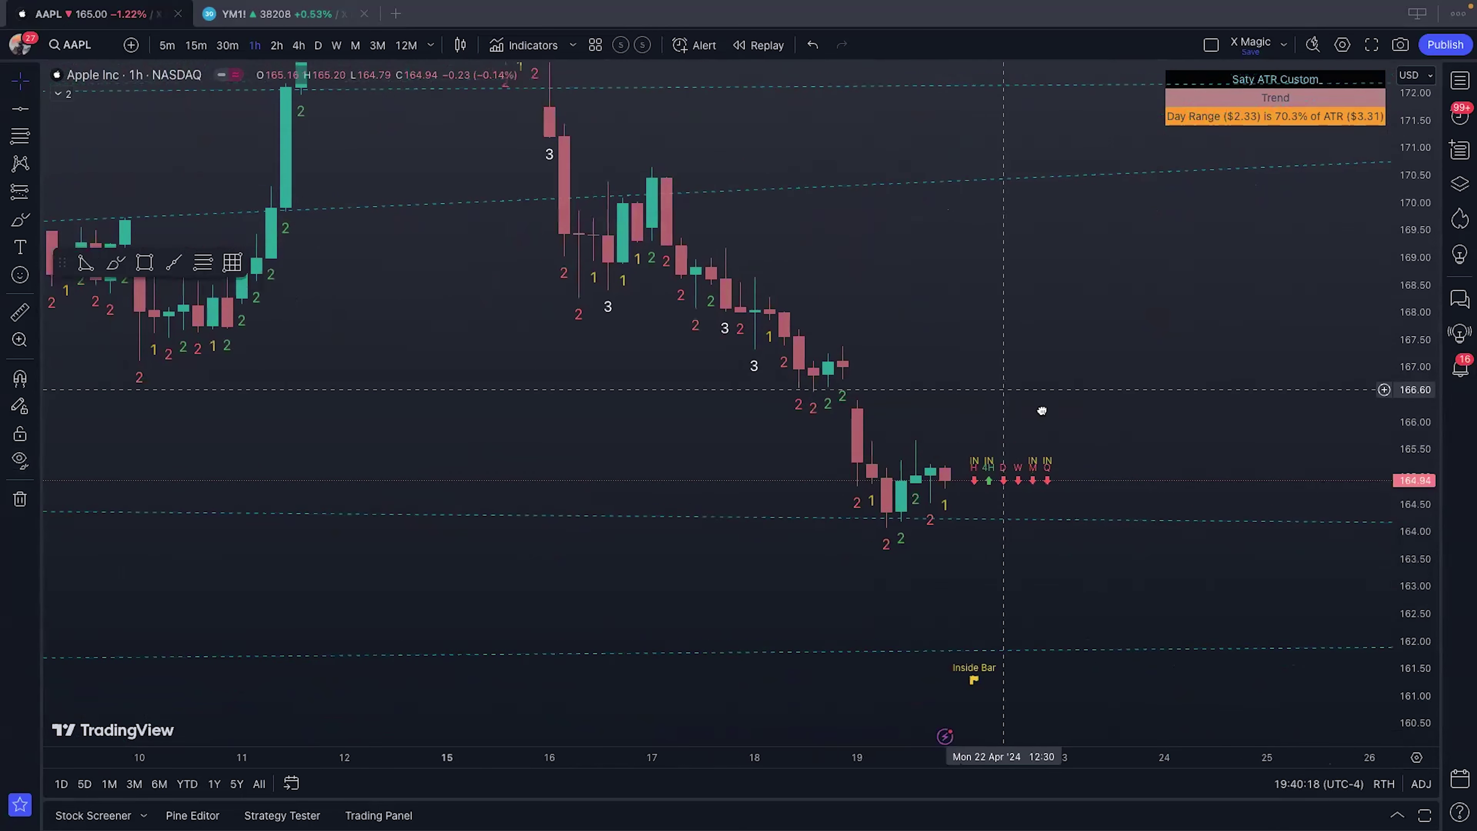
{"action": "scroll", "coordinate": [1348, 396], "scroll_direction": "right", "scroll_amount": 3}
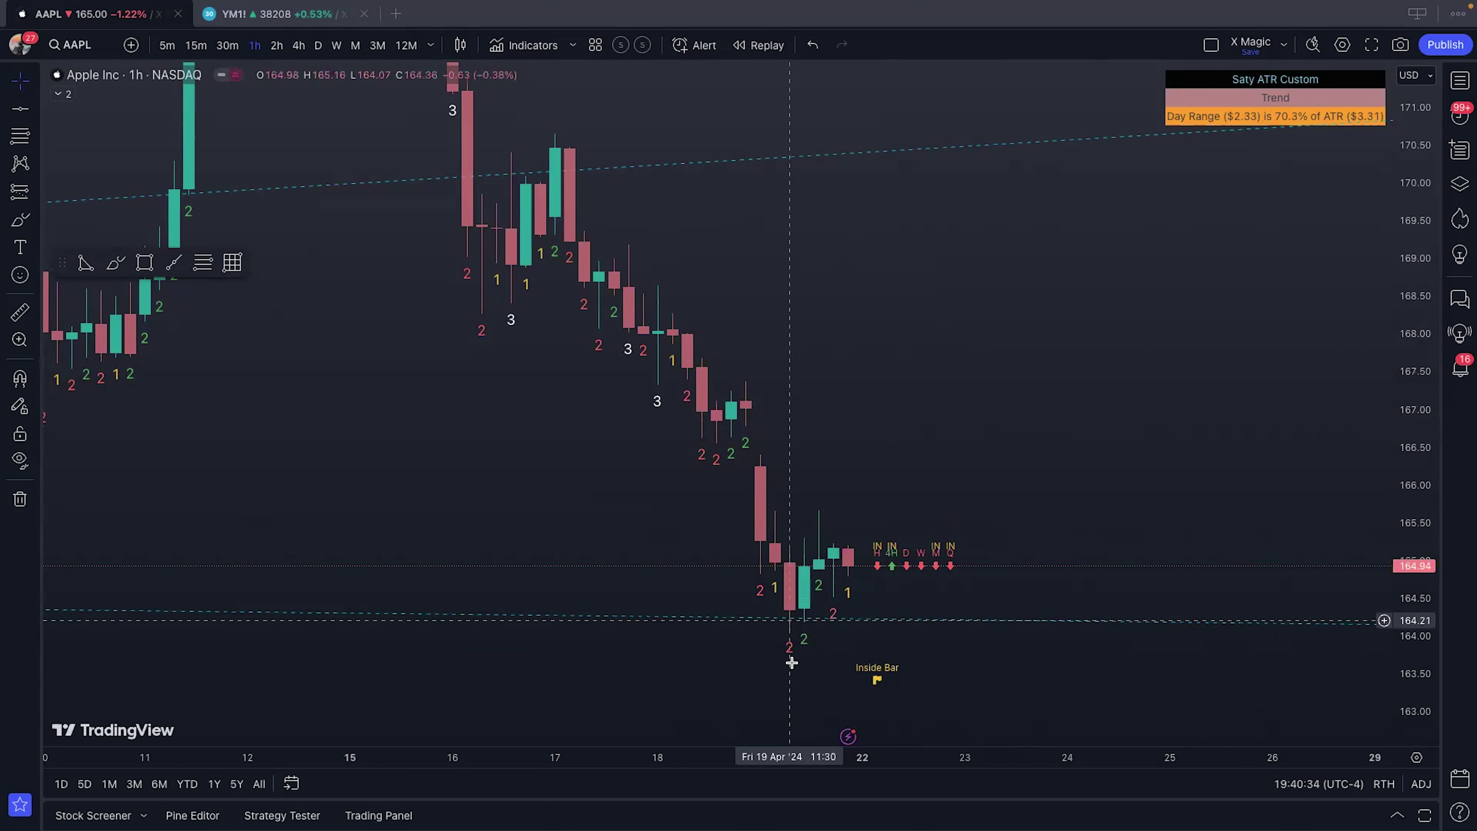
Step: Switch AAPL to 4-hour candles, frame early April, and open the Object Tree
{"action": "left_click", "coordinate": [299, 45]}
{"action": "scroll", "coordinate": [974, 482], "scroll_direction": "left", "scroll_amount": 3}
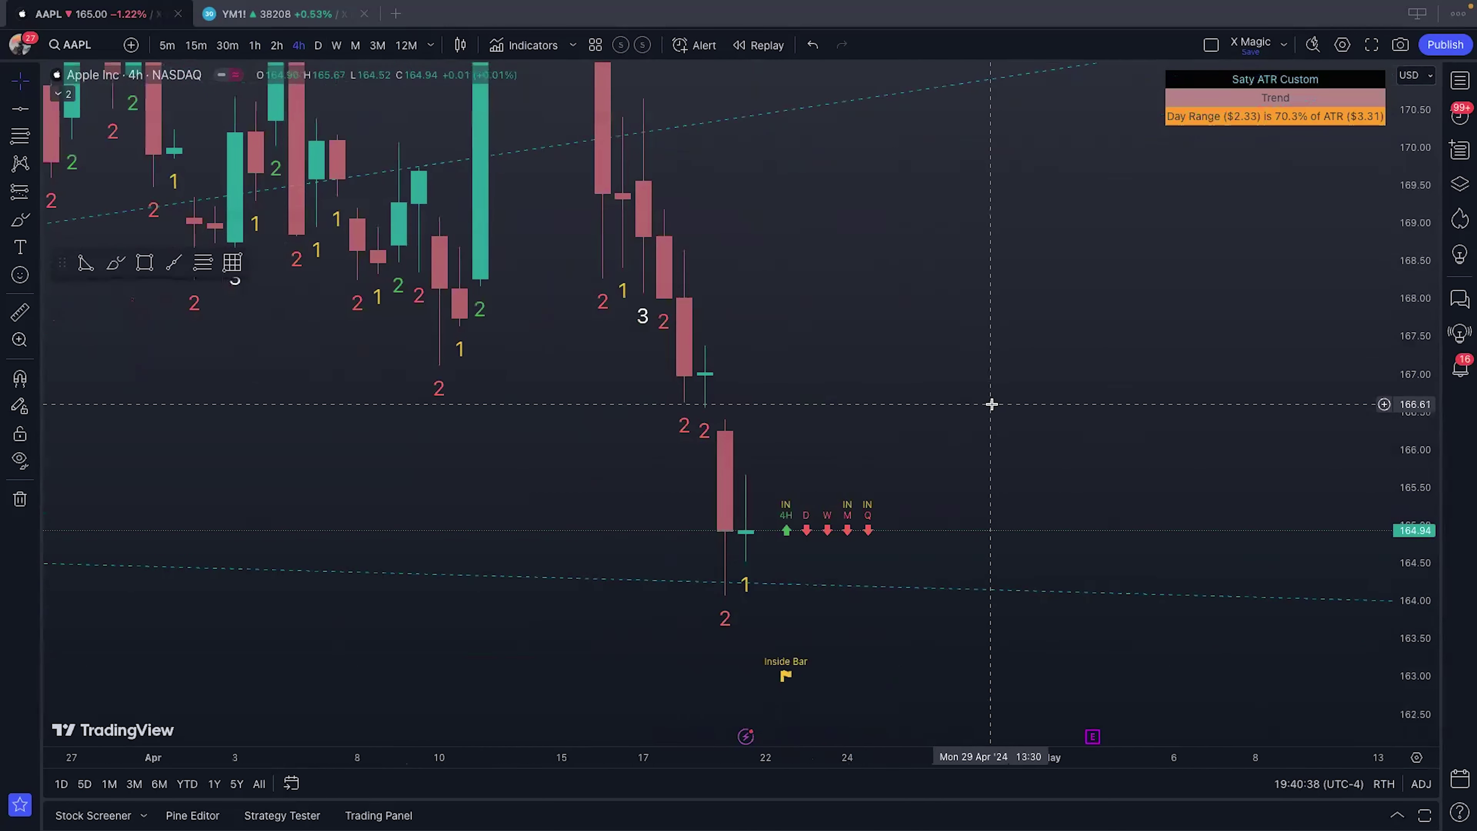
{"action": "scroll", "coordinate": [864, 394], "scroll_direction": "left", "scroll_amount": 5}
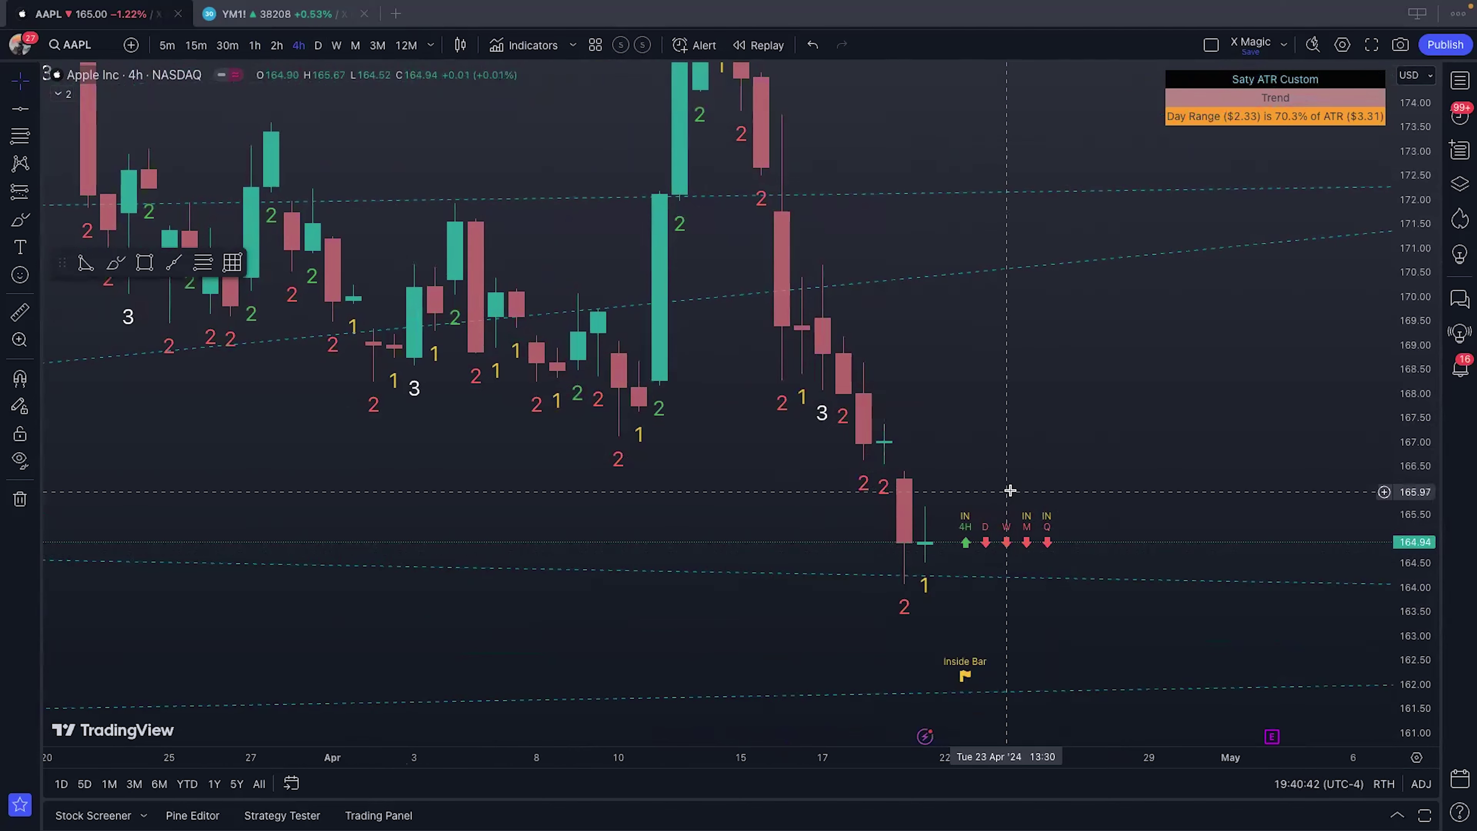
{"action": "scroll", "coordinate": [983, 502], "scroll_direction": "right", "scroll_amount": 1}
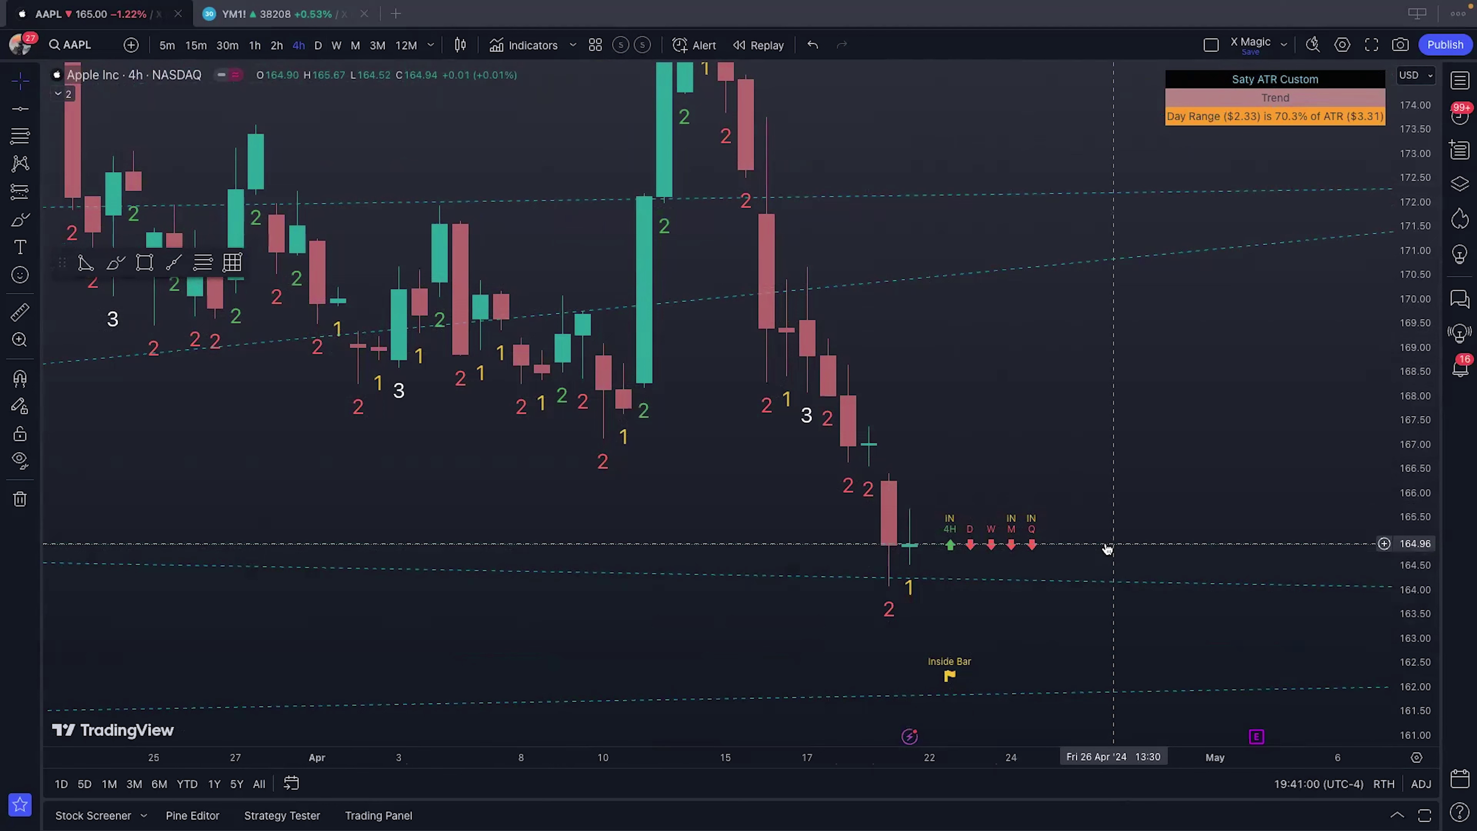
{"action": "scroll", "coordinate": [1031, 424], "scroll_direction": "up", "scroll_amount": 1}
{"action": "scroll", "coordinate": [1031, 425], "scroll_direction": "up", "scroll_amount": 2}
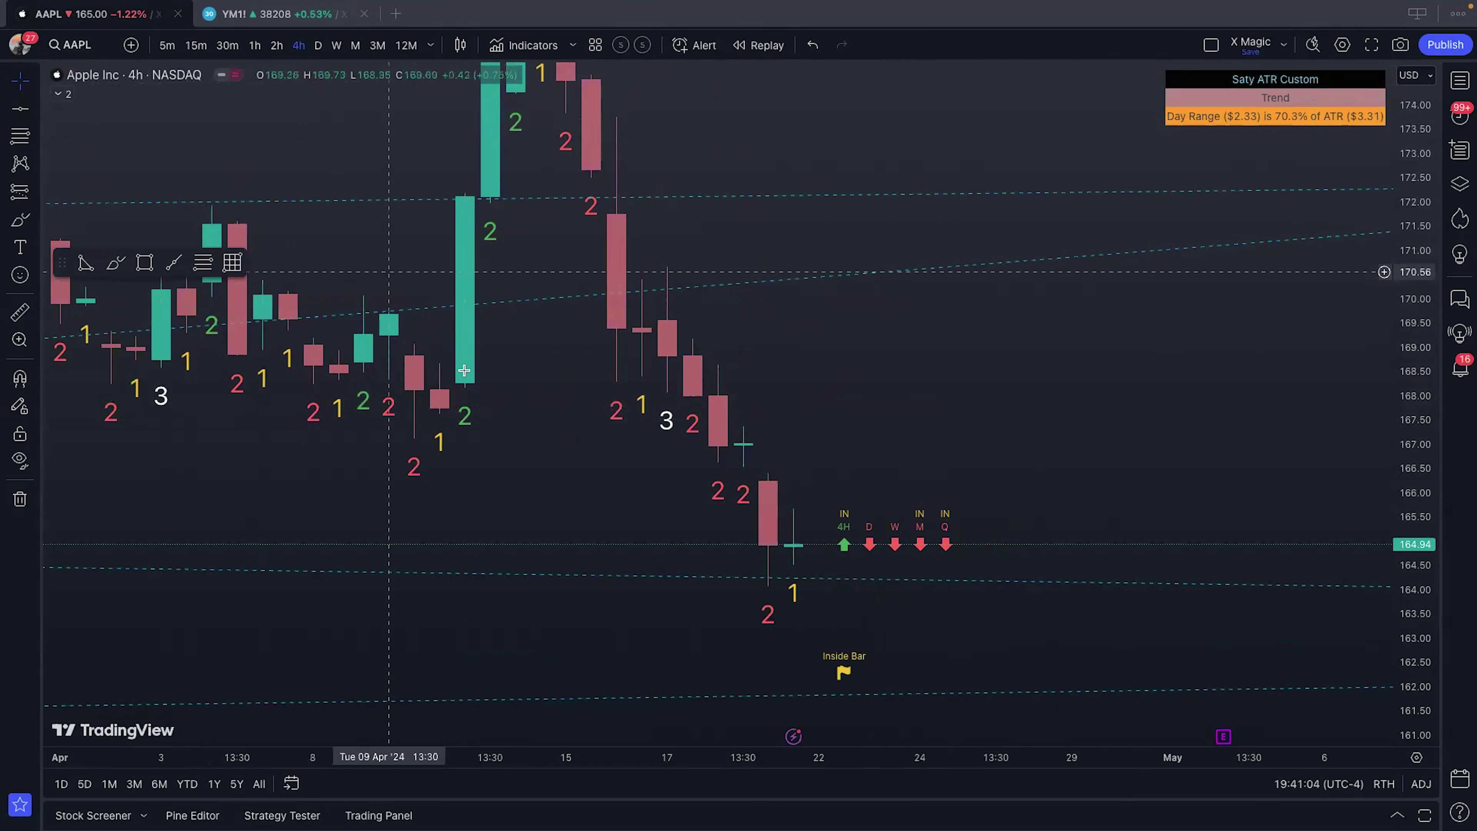
{"action": "left_click_drag", "start_coordinate": [537, 439], "coordinate": [613, 468]}
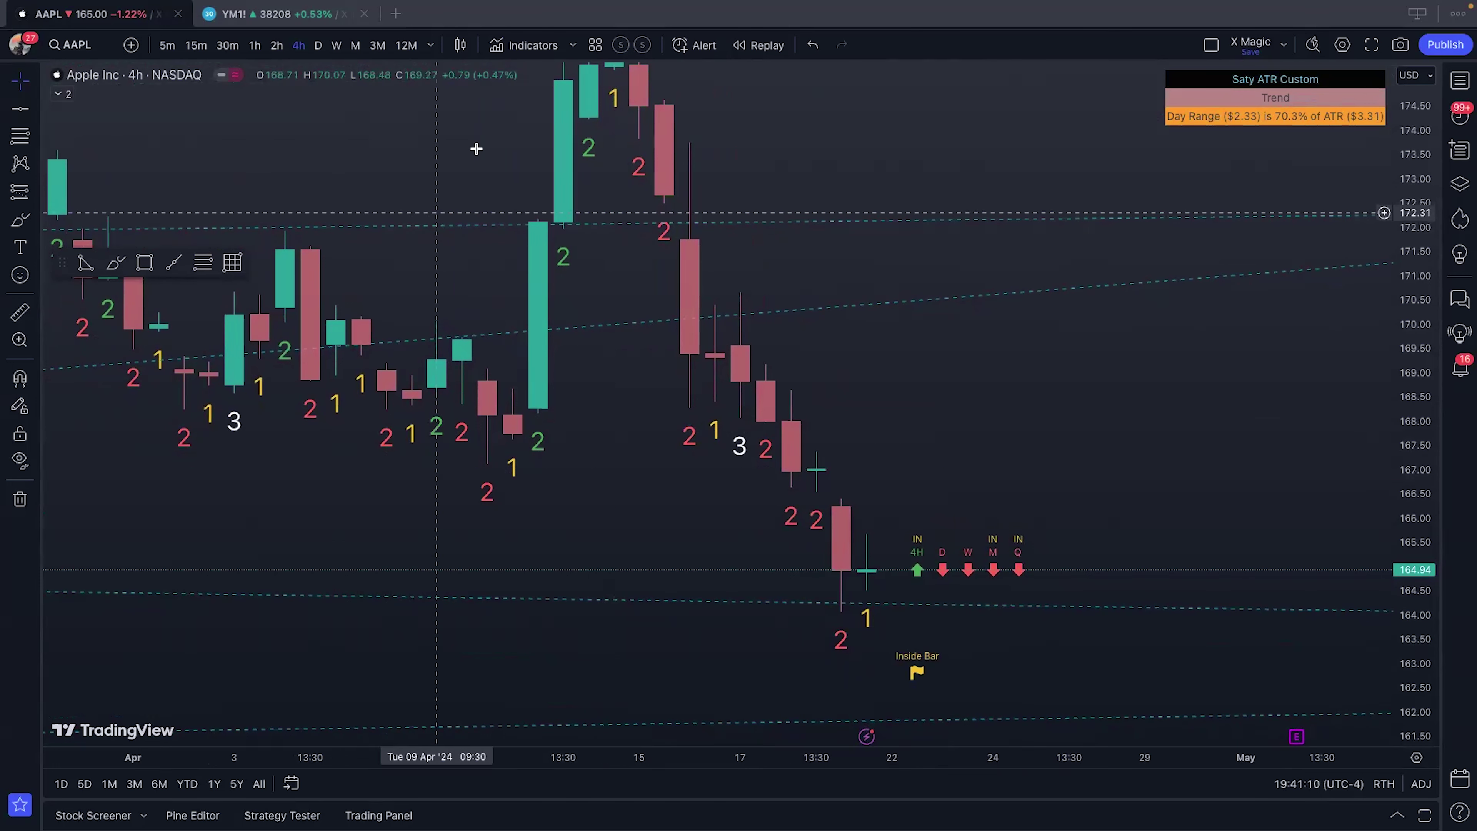
{"action": "left_click", "coordinate": [1460, 186]}
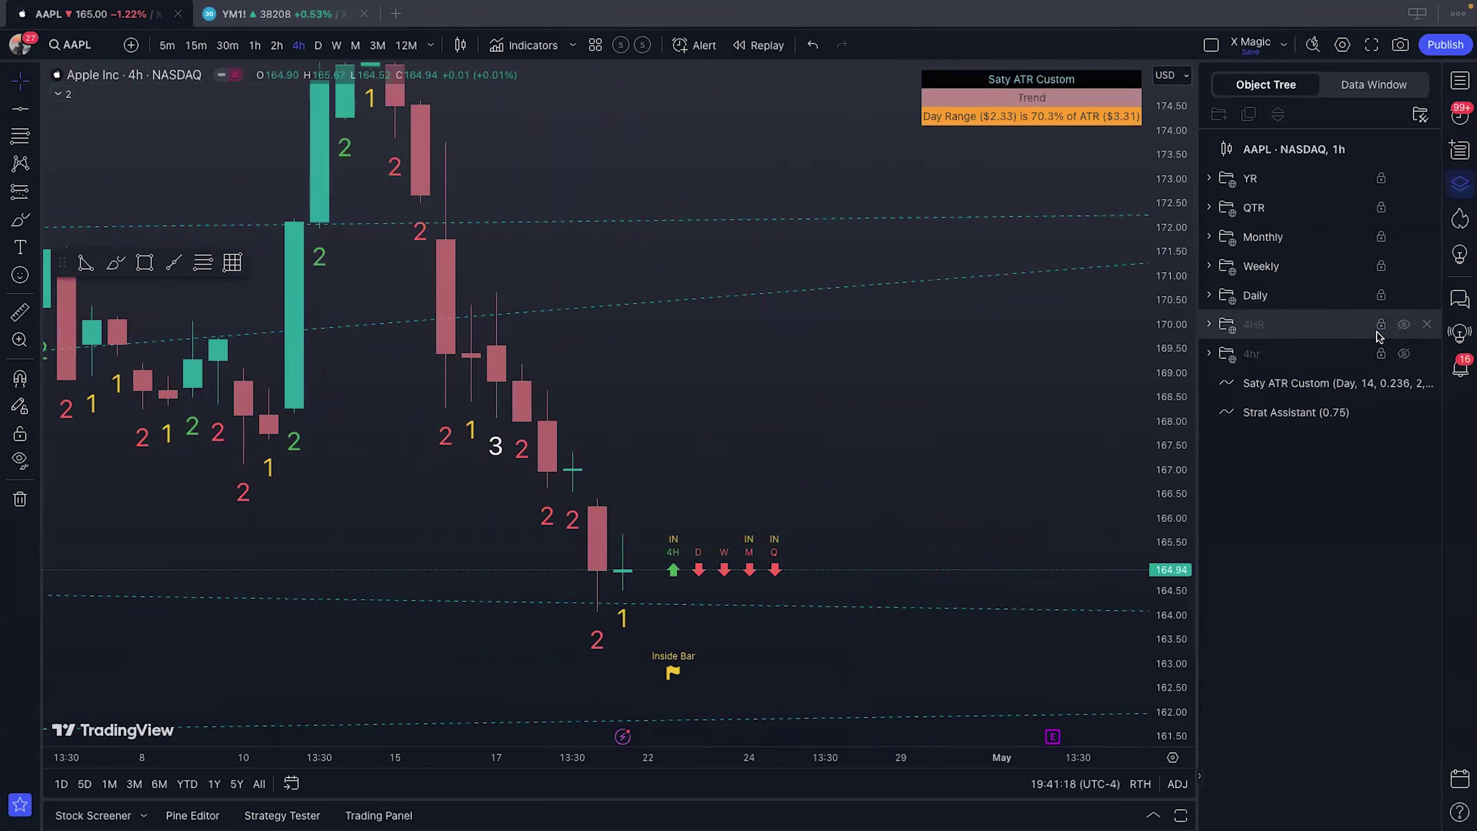
Step: Show then re-hide the 4HR drawings folder, and close the Object Tree
{"action": "left_click", "coordinate": [1405, 326]}
{"action": "left_click", "coordinate": [1404, 326]}
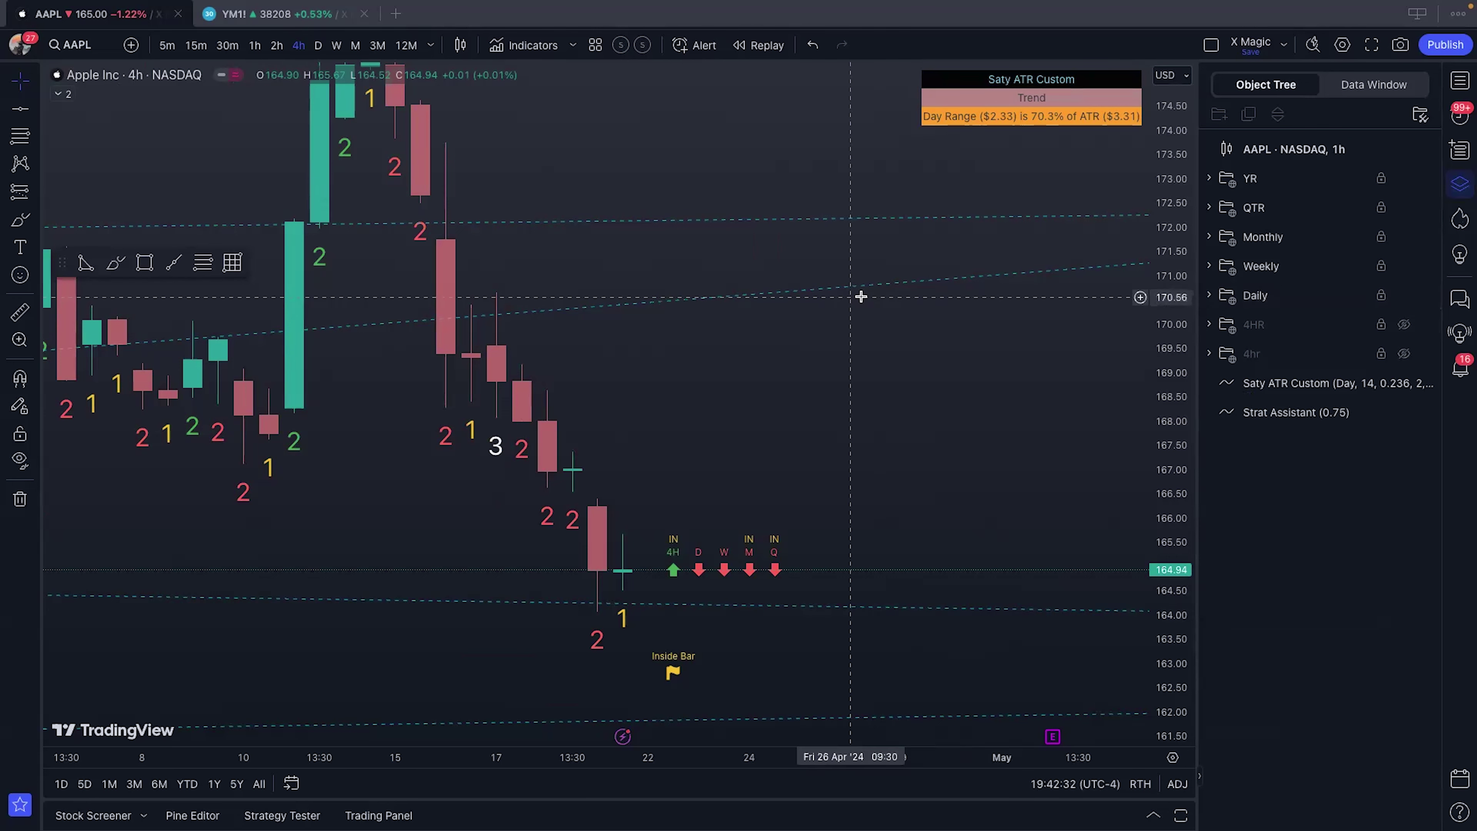
{"action": "left_click", "coordinate": [1461, 184]}
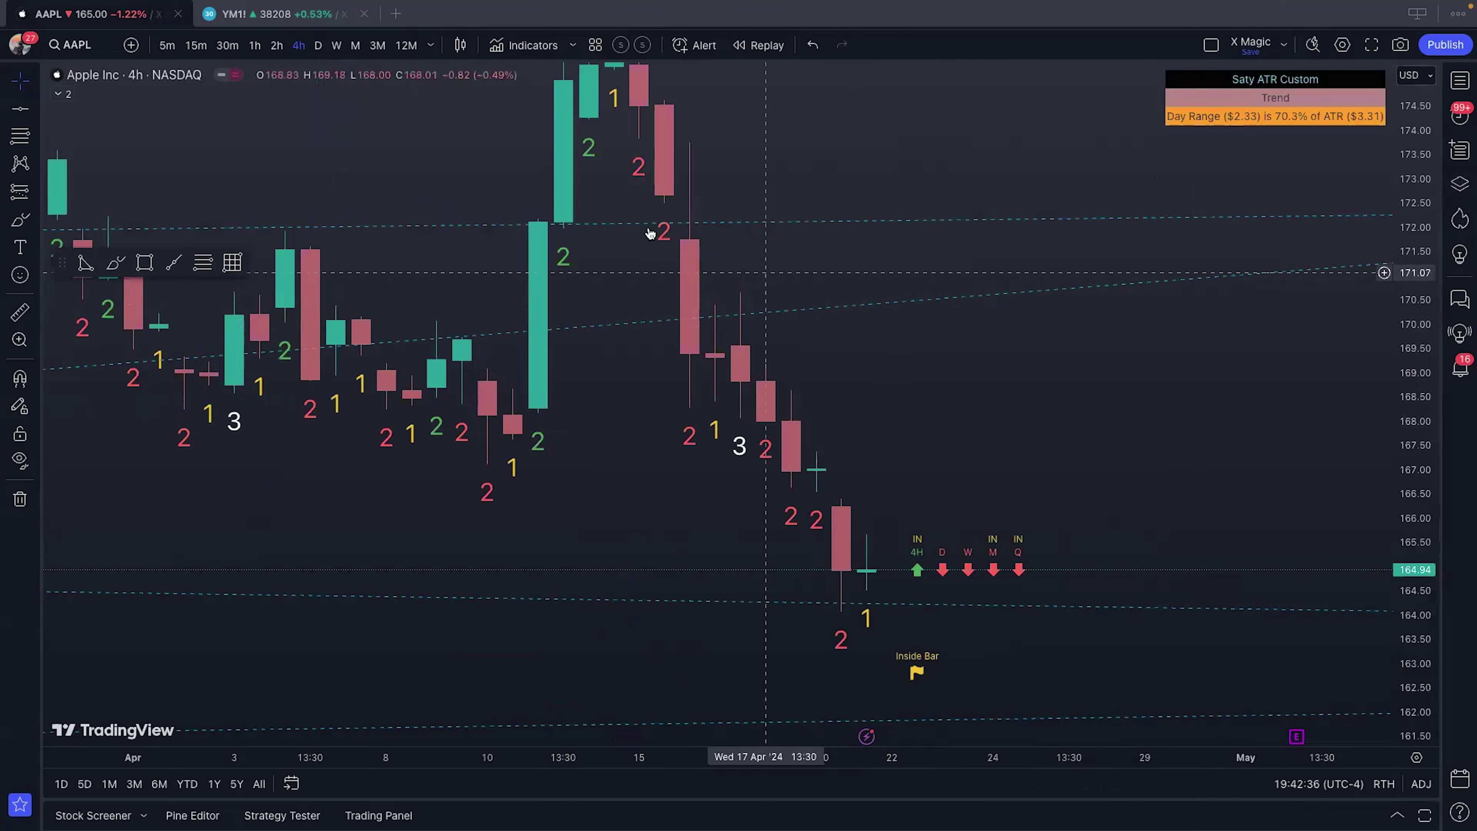
Step: Load Invesco QQQ Trust on yearly (12M) candles
{"action": "left_click", "coordinate": [406, 45]}
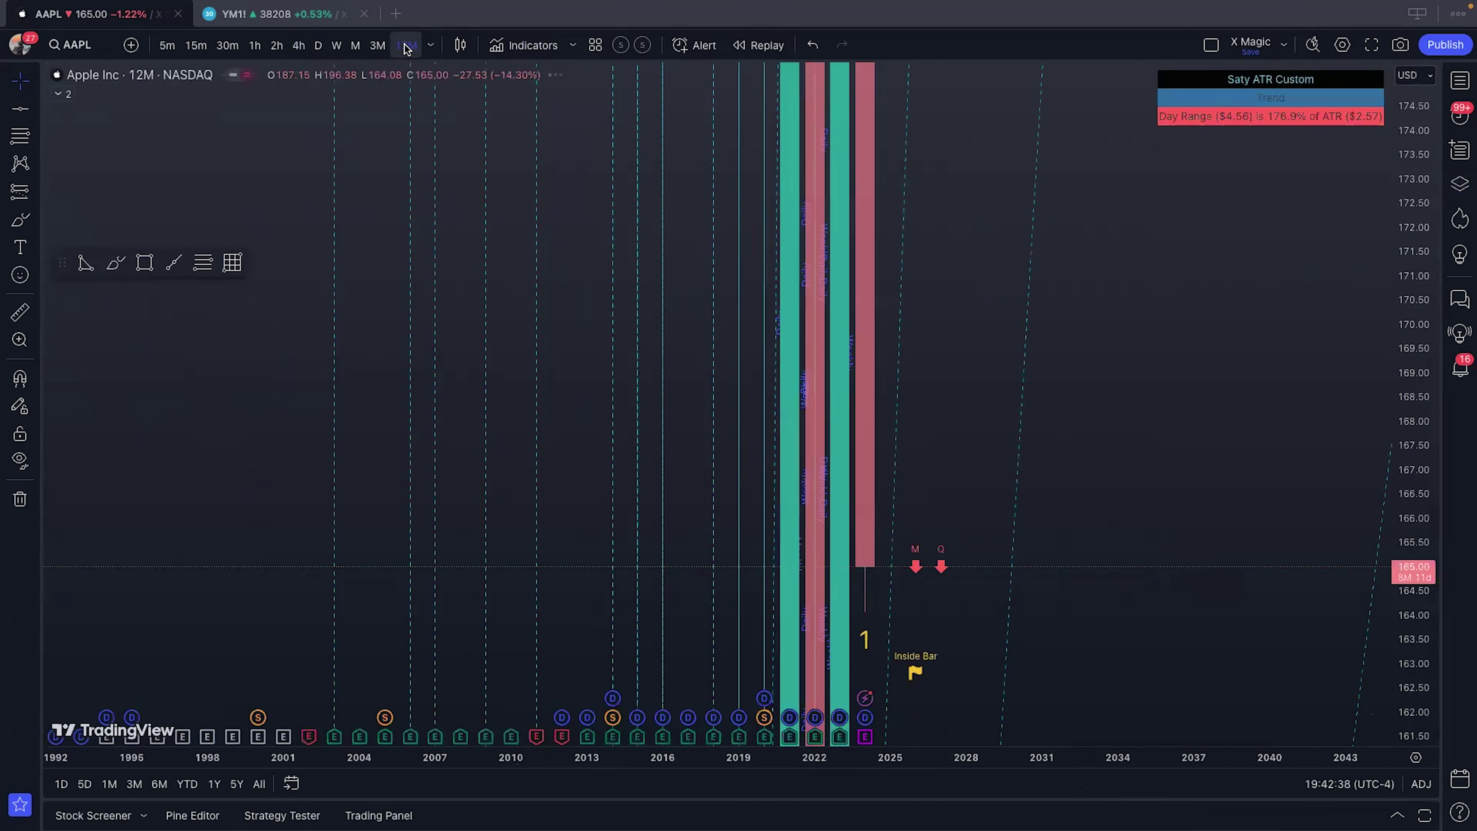
{"action": "left_click", "coordinate": [94, 46]}
{"action": "type", "text": "QQQ"}
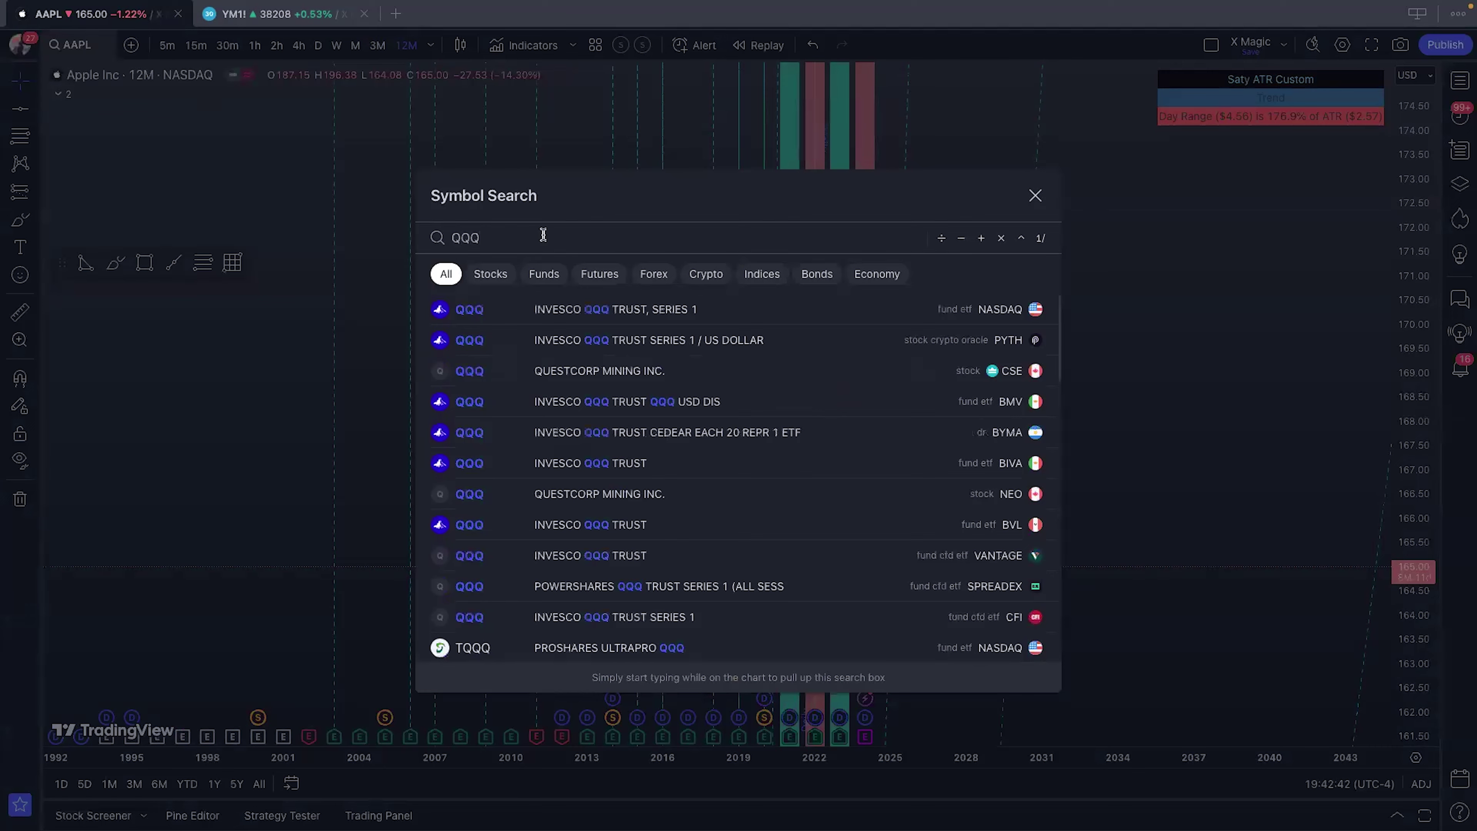
{"action": "left_click", "coordinate": [607, 310]}
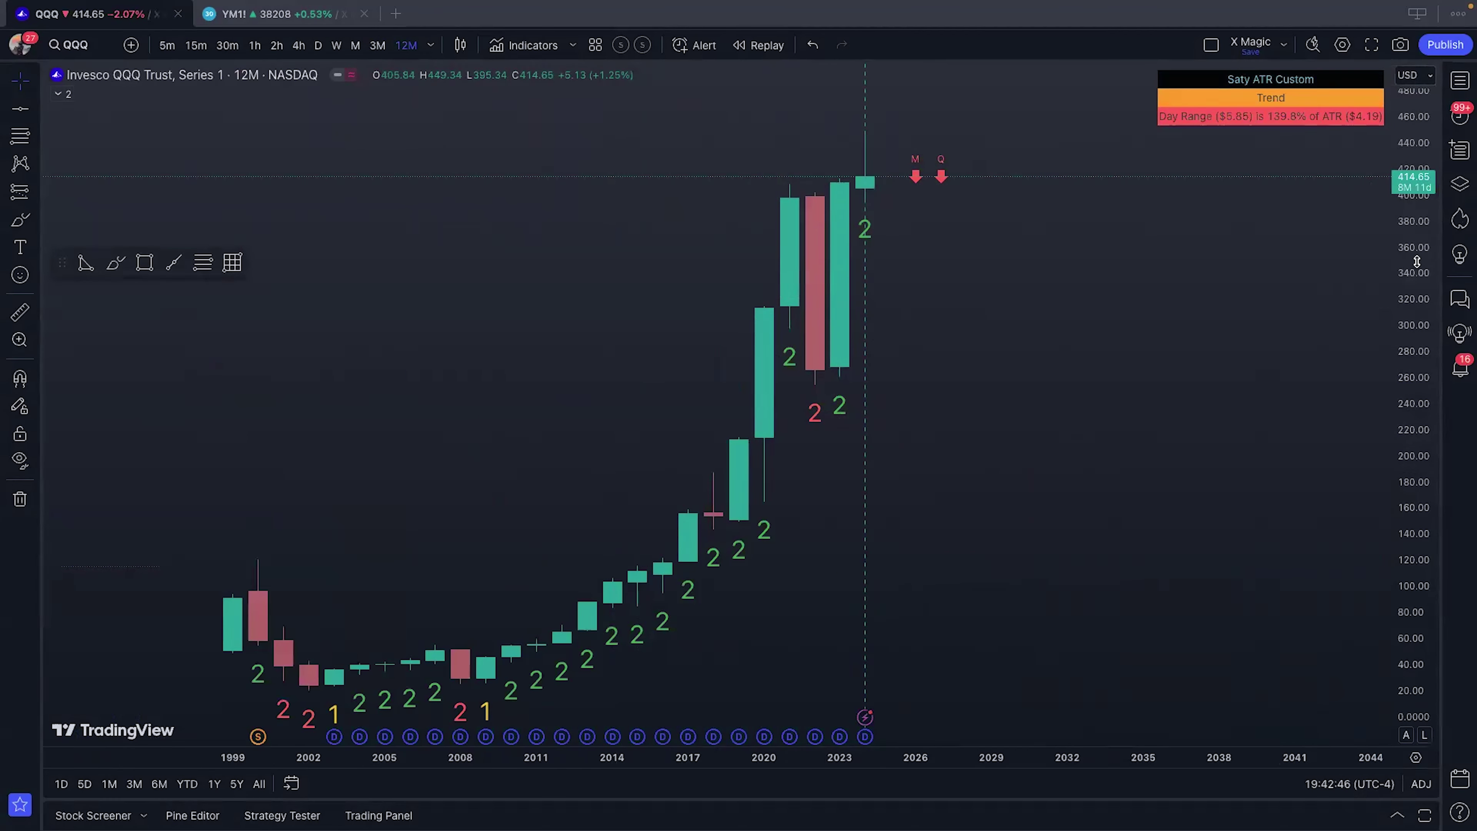
Step: Delete both Ray drawings from the QQQ chart in the Object Tree
{"action": "left_click", "coordinate": [1459, 184]}
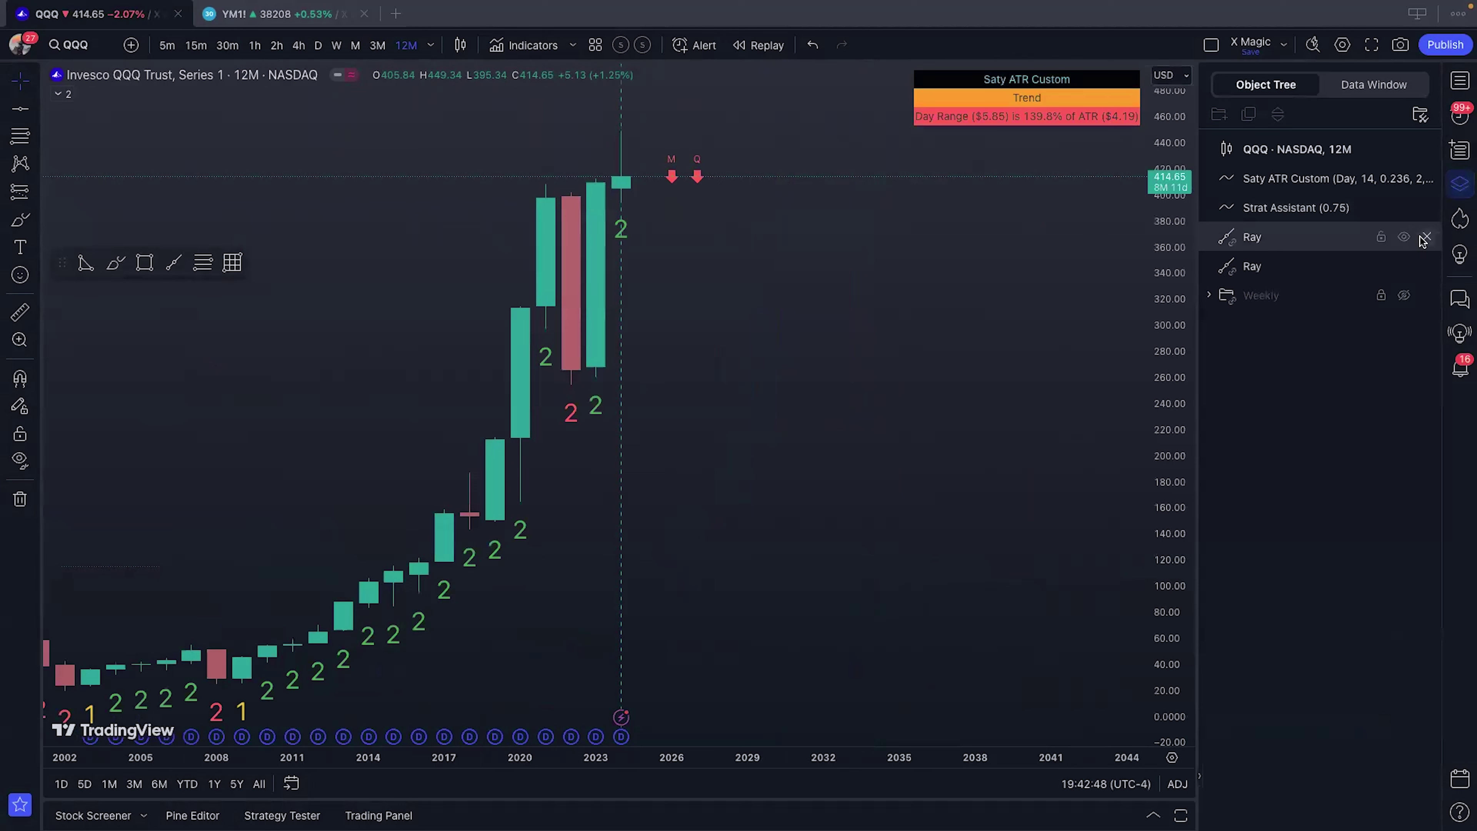
{"action": "left_click", "coordinate": [1427, 237]}
{"action": "left_click", "coordinate": [1427, 237]}
{"action": "left_click", "coordinate": [1459, 184]}
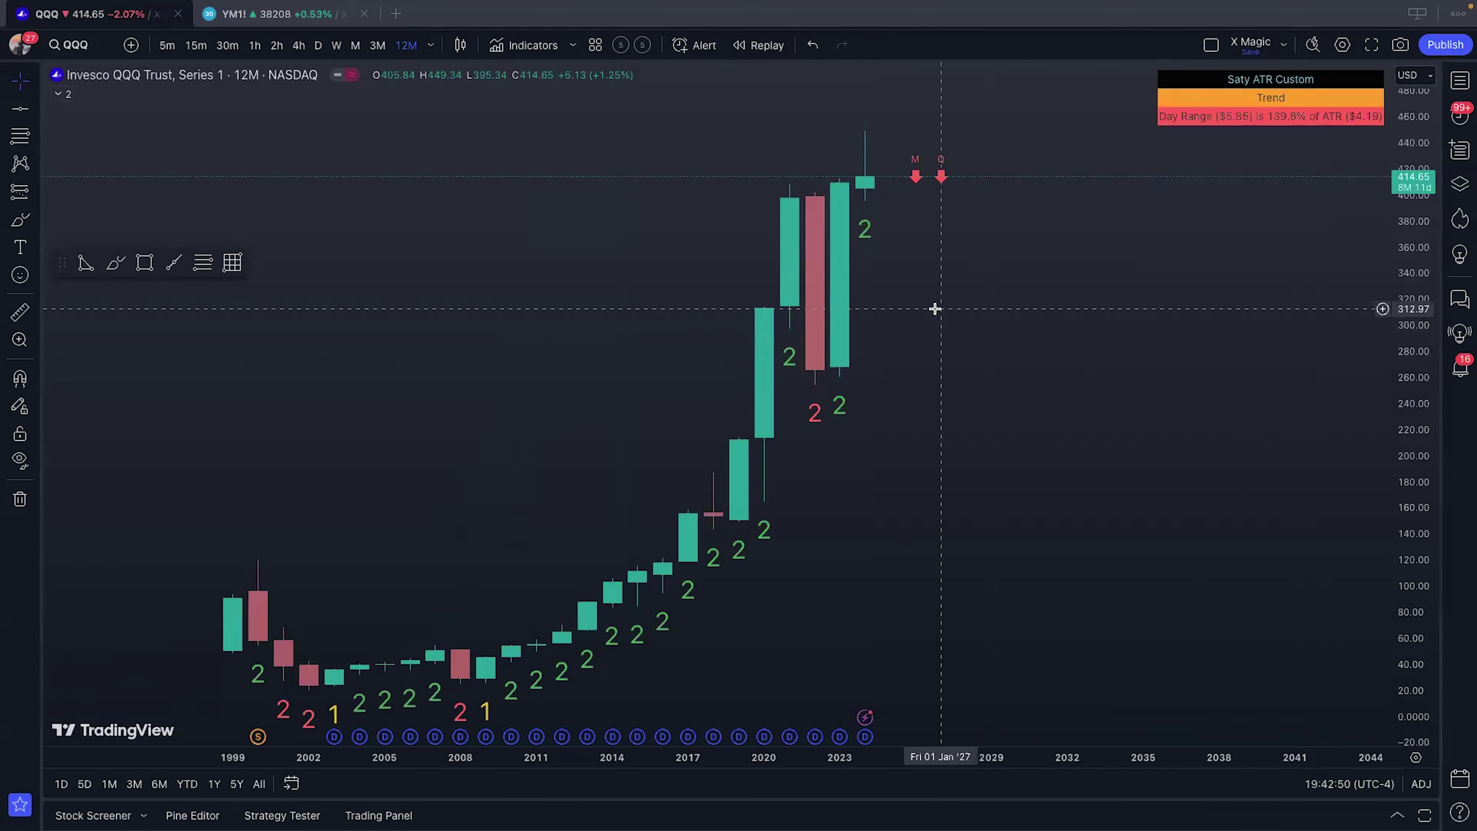
Step: Zoom and pan the yearly QQQ chart to recenter the recent candles
{"action": "scroll", "coordinate": [794, 350], "scroll_direction": "up", "scroll_amount": 3}
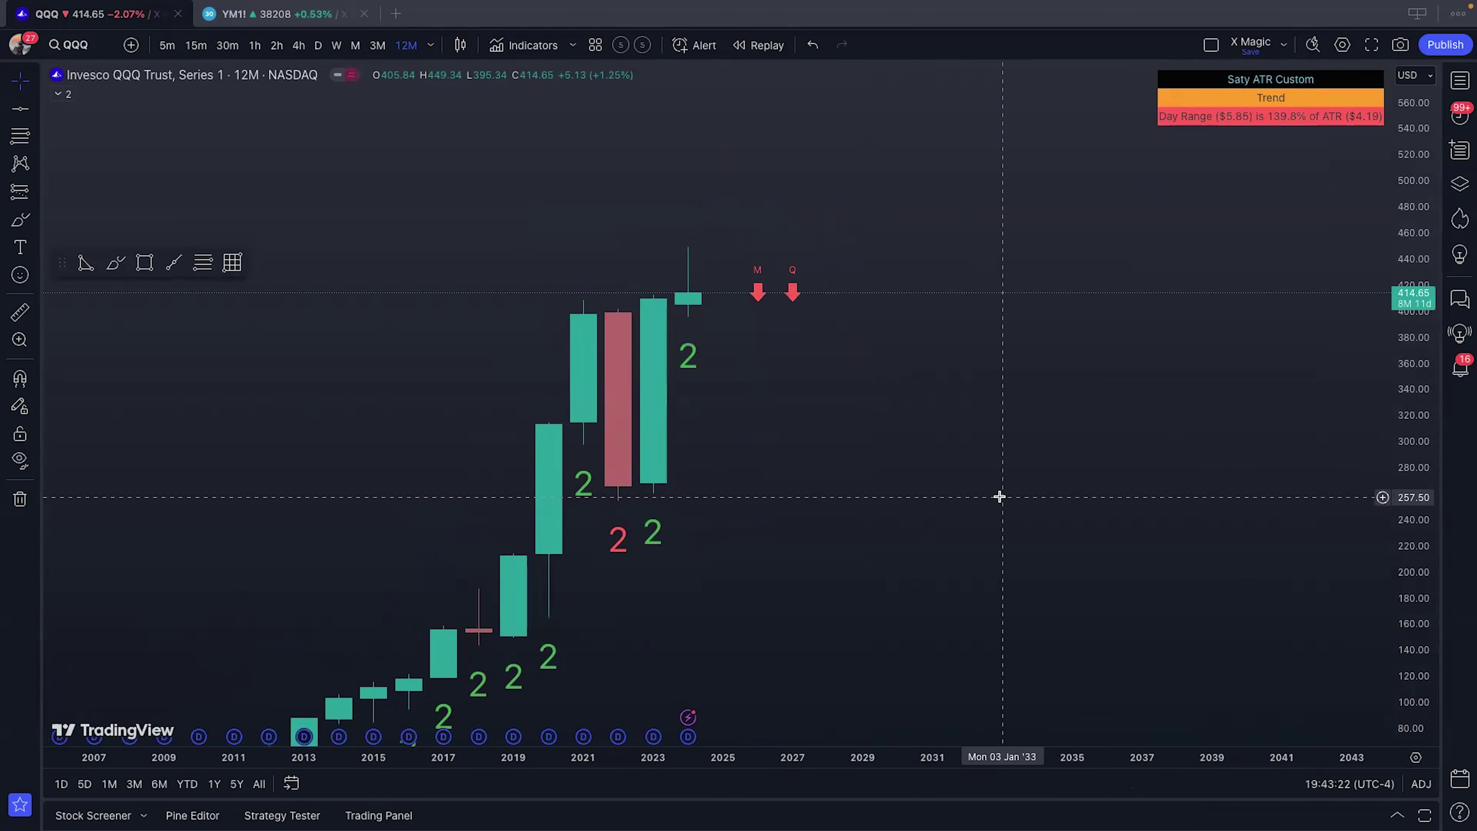
{"action": "scroll", "coordinate": [999, 496], "scroll_direction": "down", "scroll_amount": 5}
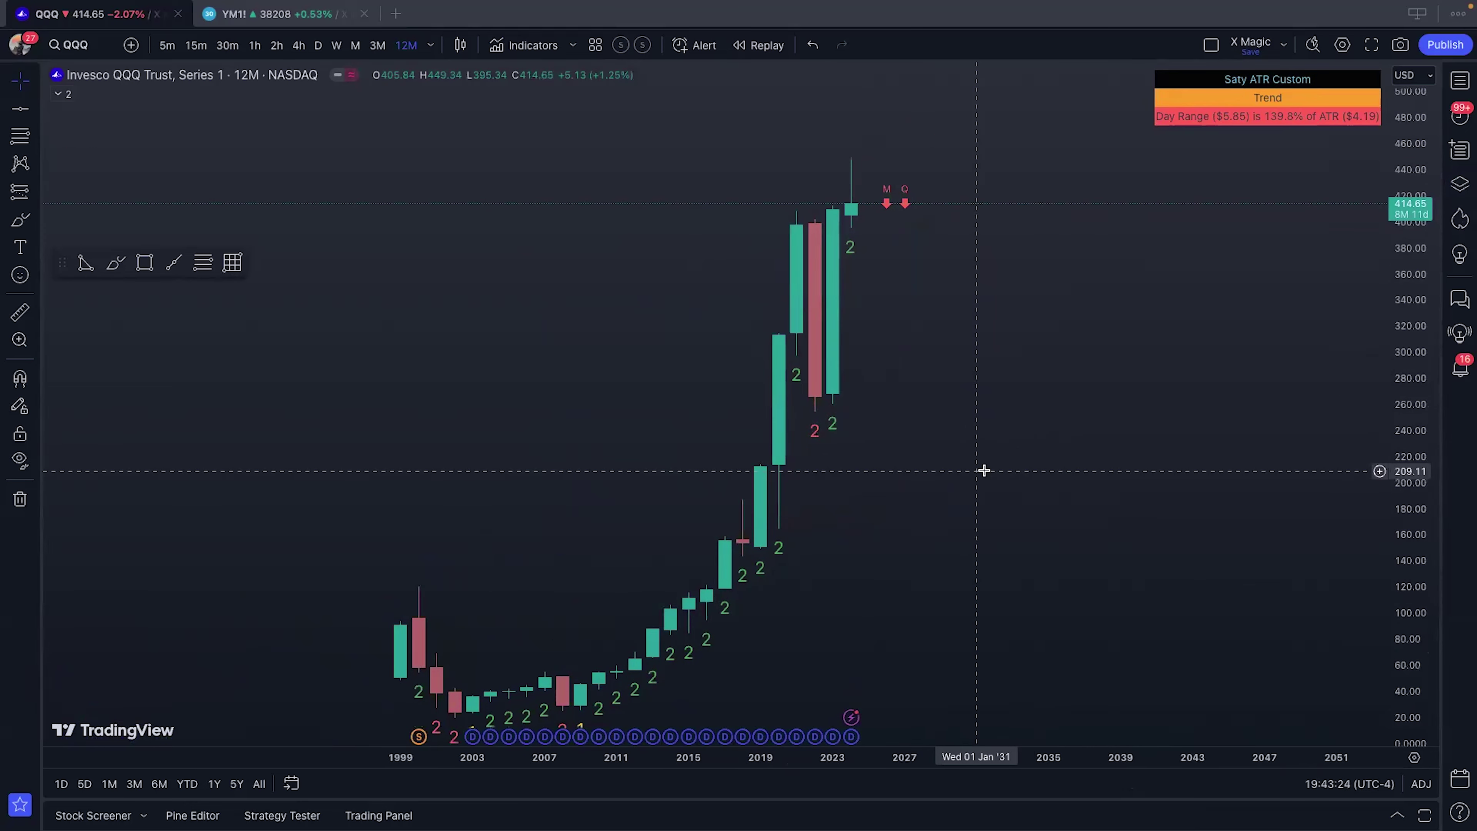
{"action": "left_click_drag", "start_coordinate": [976, 465], "coordinate": [900, 517]}
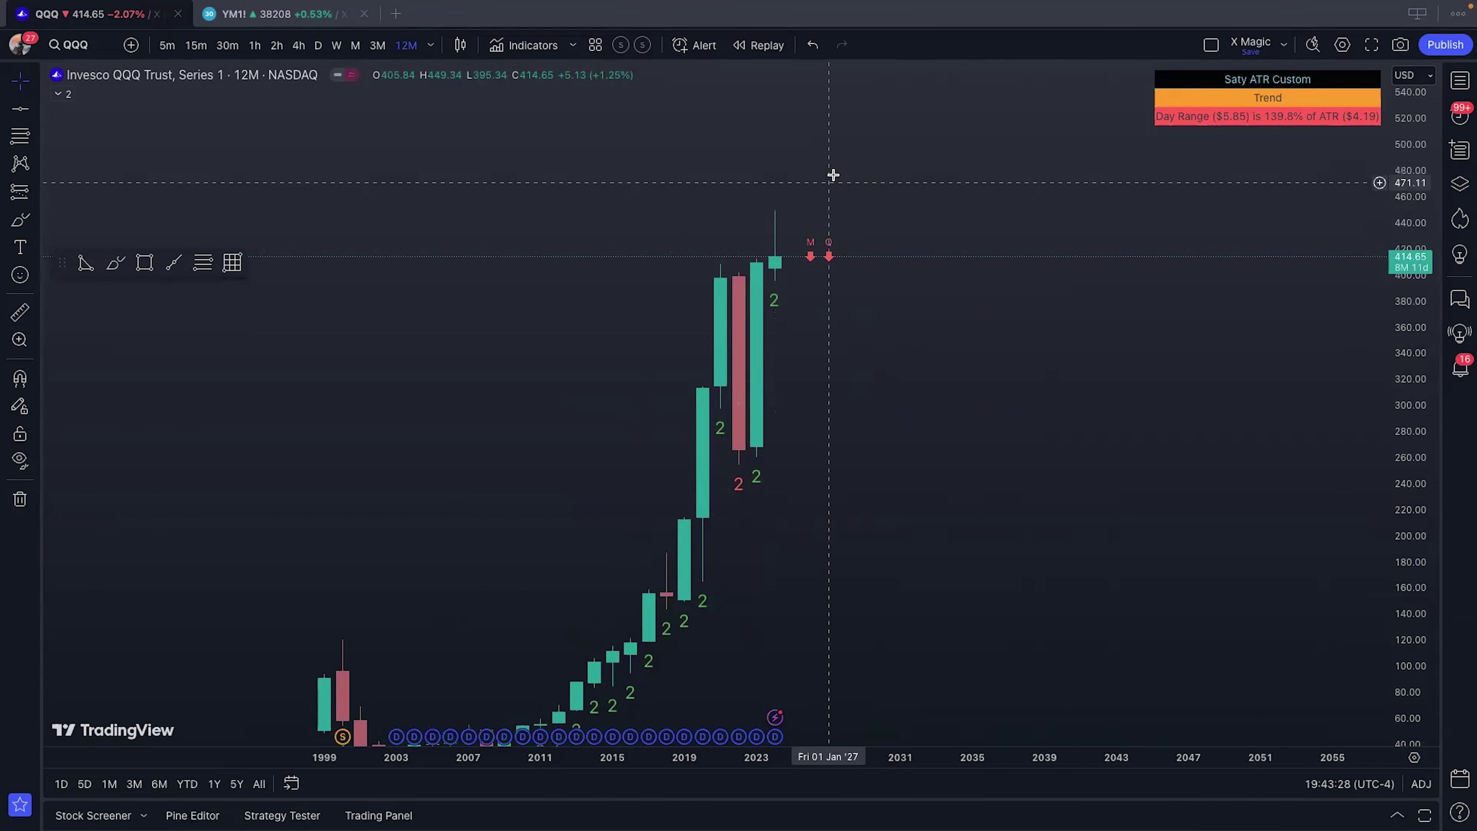
{"action": "left_click_drag", "start_coordinate": [833, 175], "coordinate": [897, 263]}
{"action": "scroll", "coordinate": [854, 274], "scroll_direction": "up", "scroll_amount": 2}
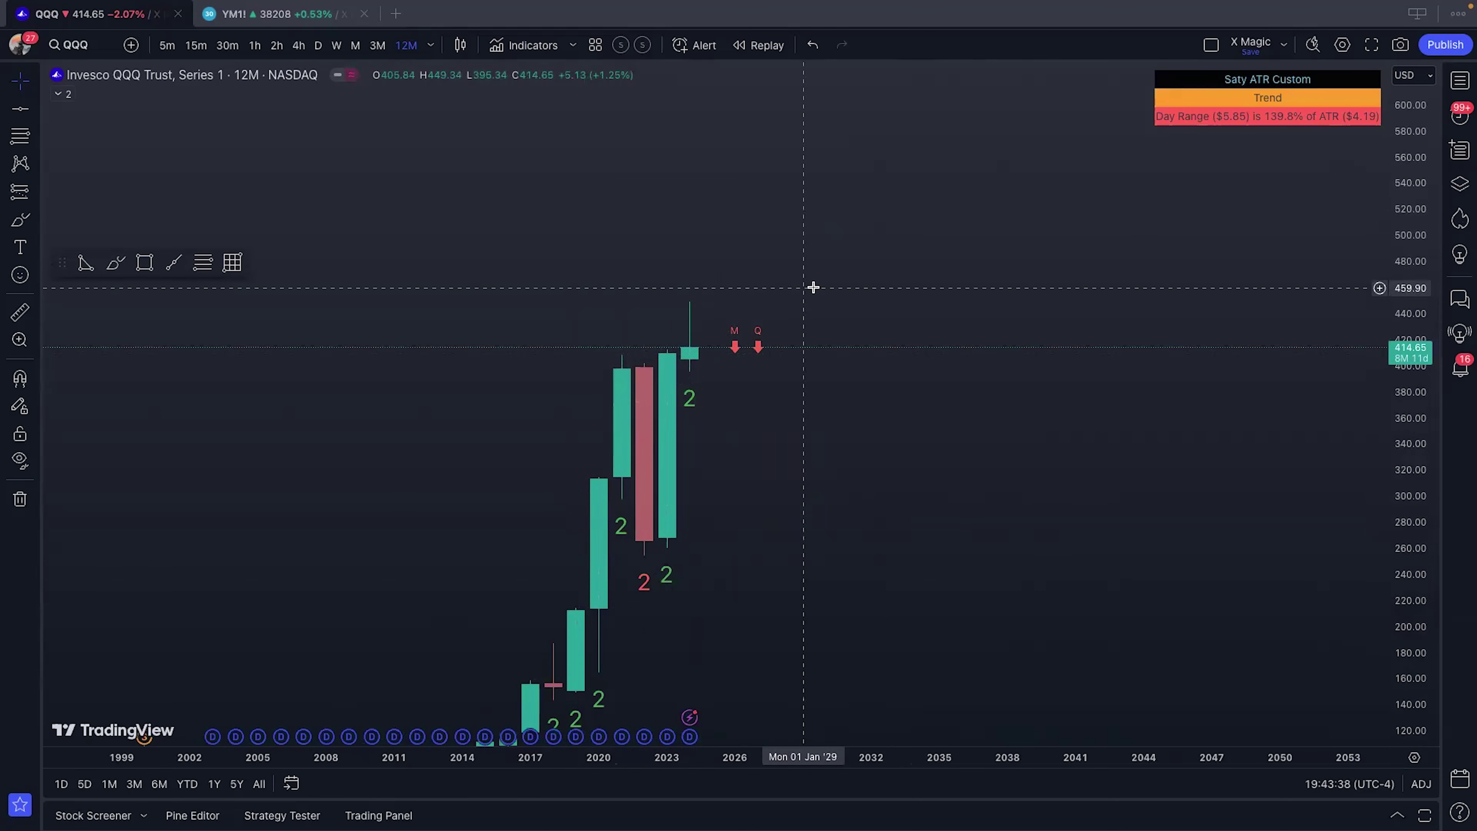
Step: Move QQQ through 3M, monthly and weekly intervals to daily candles, rescaling along the way
{"action": "left_click", "coordinate": [384, 51]}
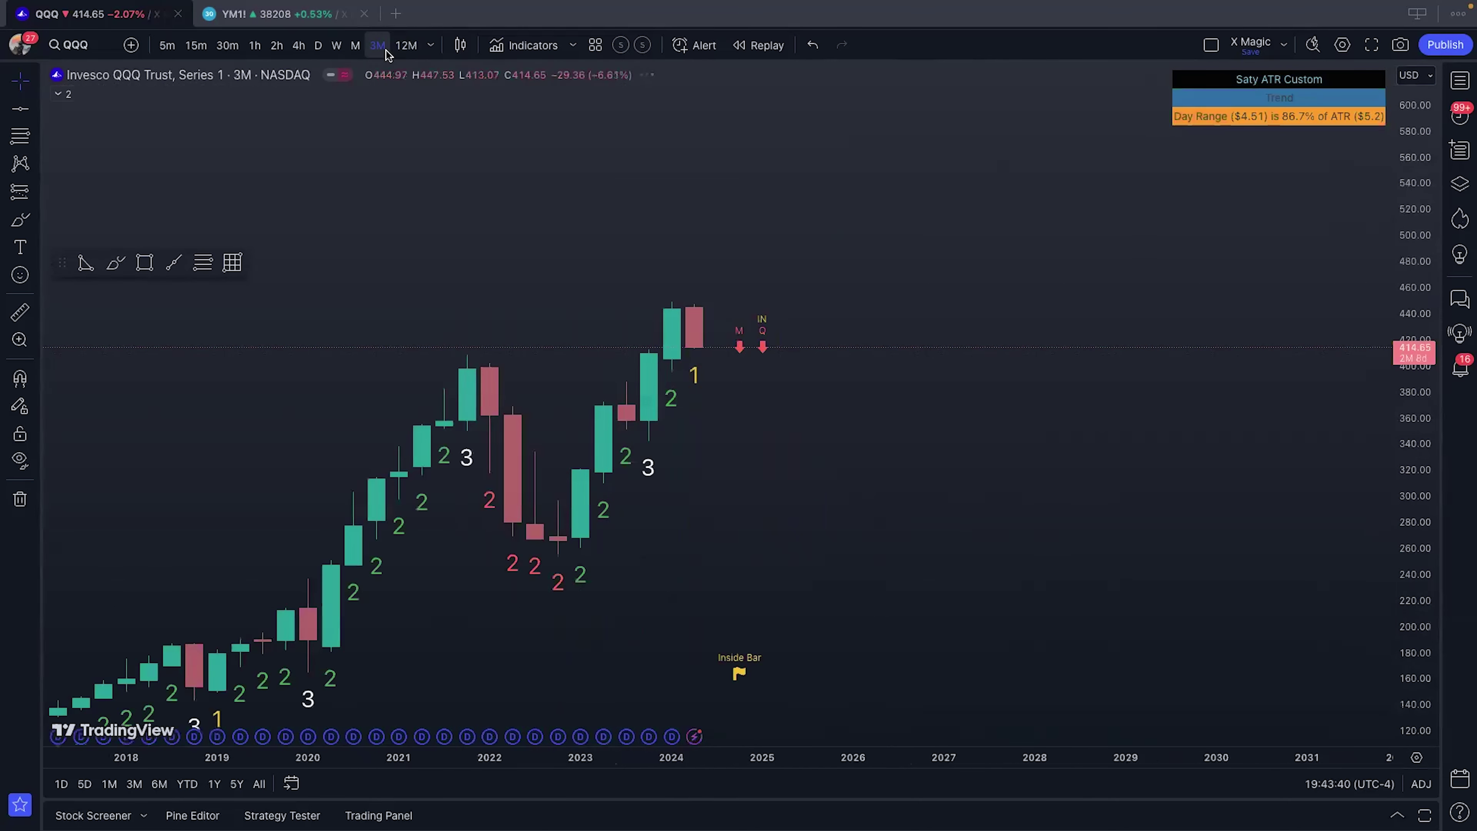
{"action": "scroll", "coordinate": [767, 512], "scroll_direction": "down", "scroll_amount": 3}
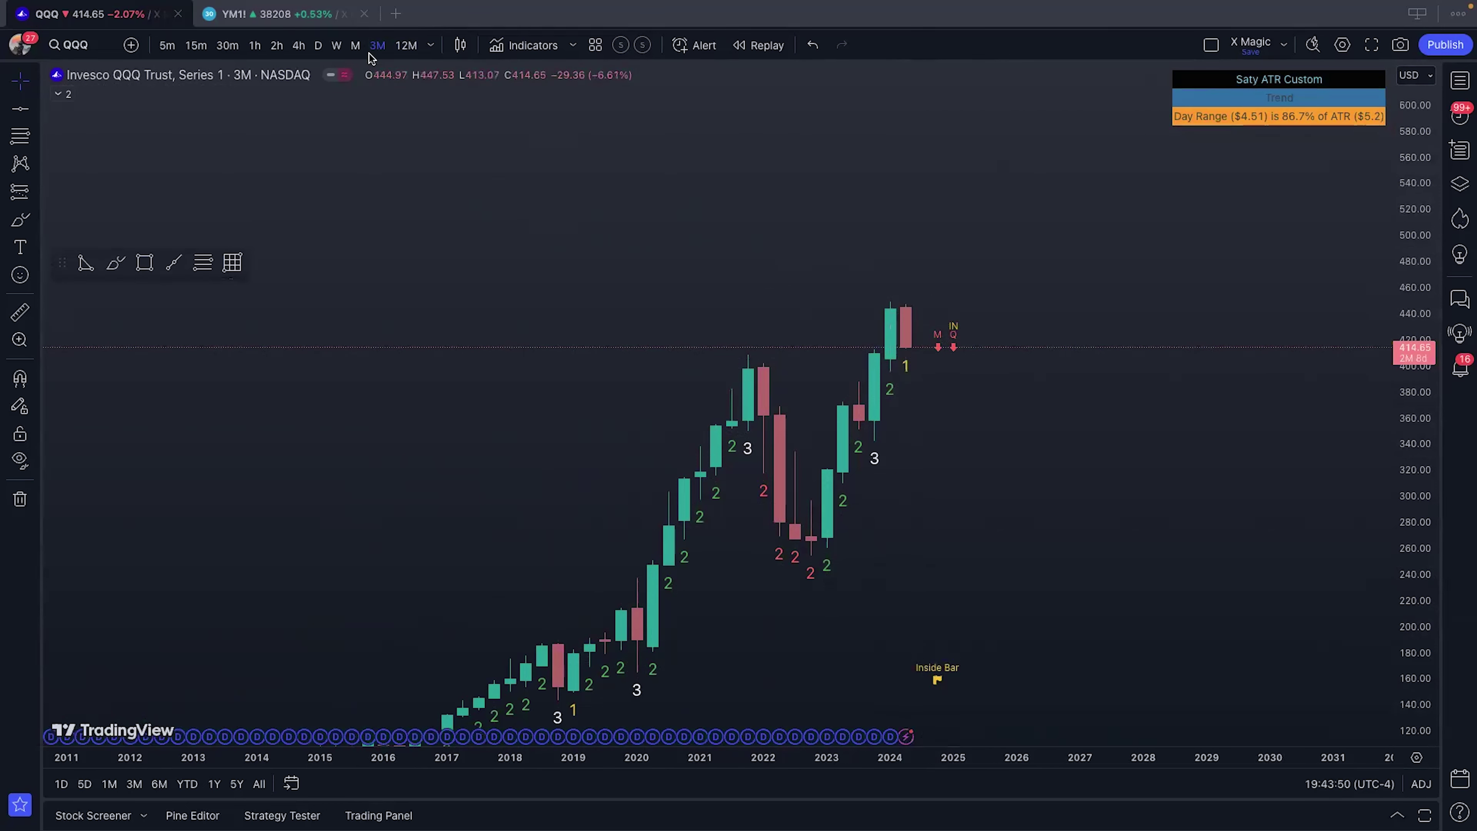
{"action": "left_click", "coordinate": [354, 46]}
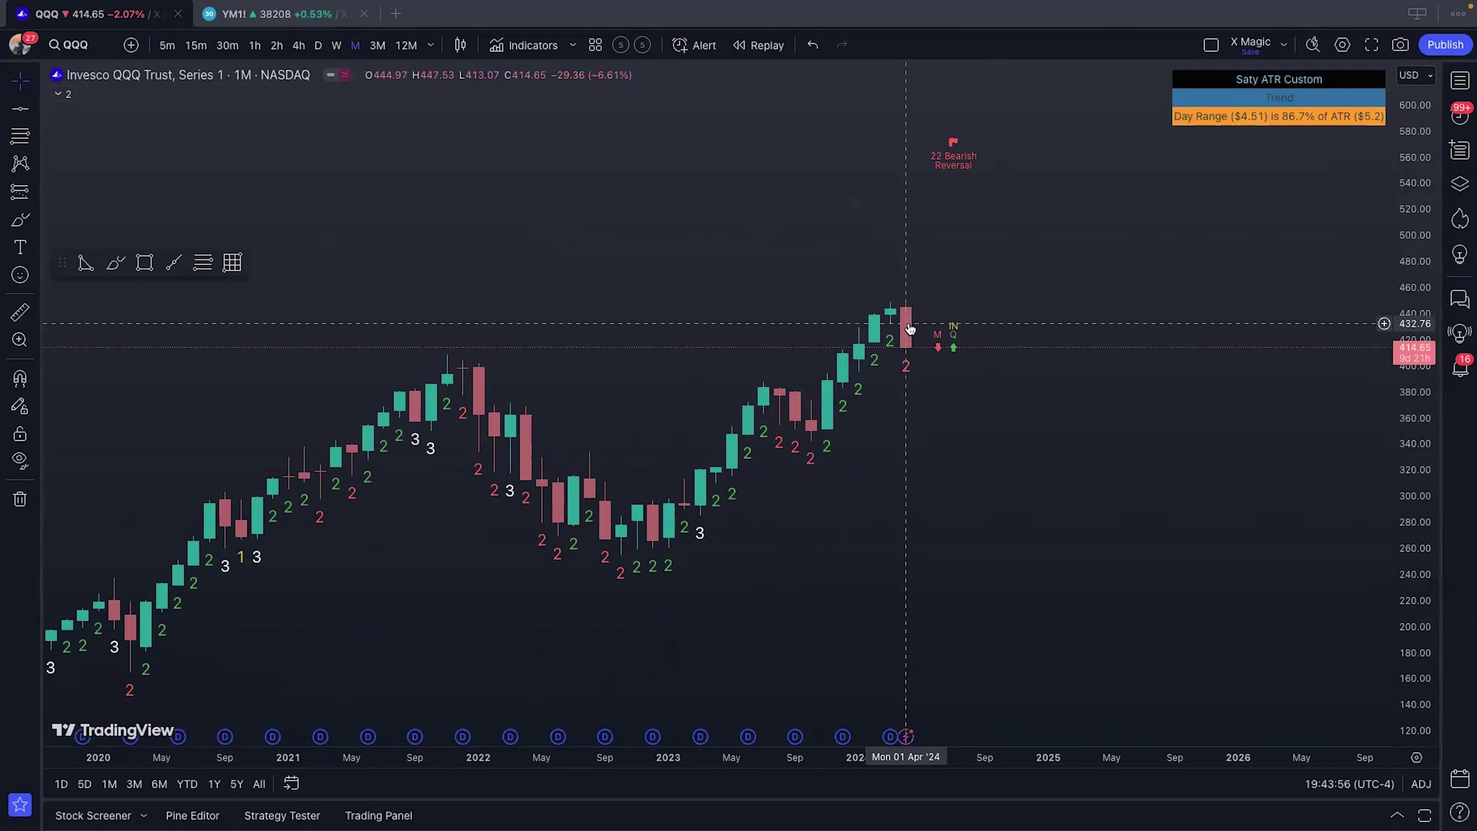
{"action": "left_click", "coordinate": [337, 47]}
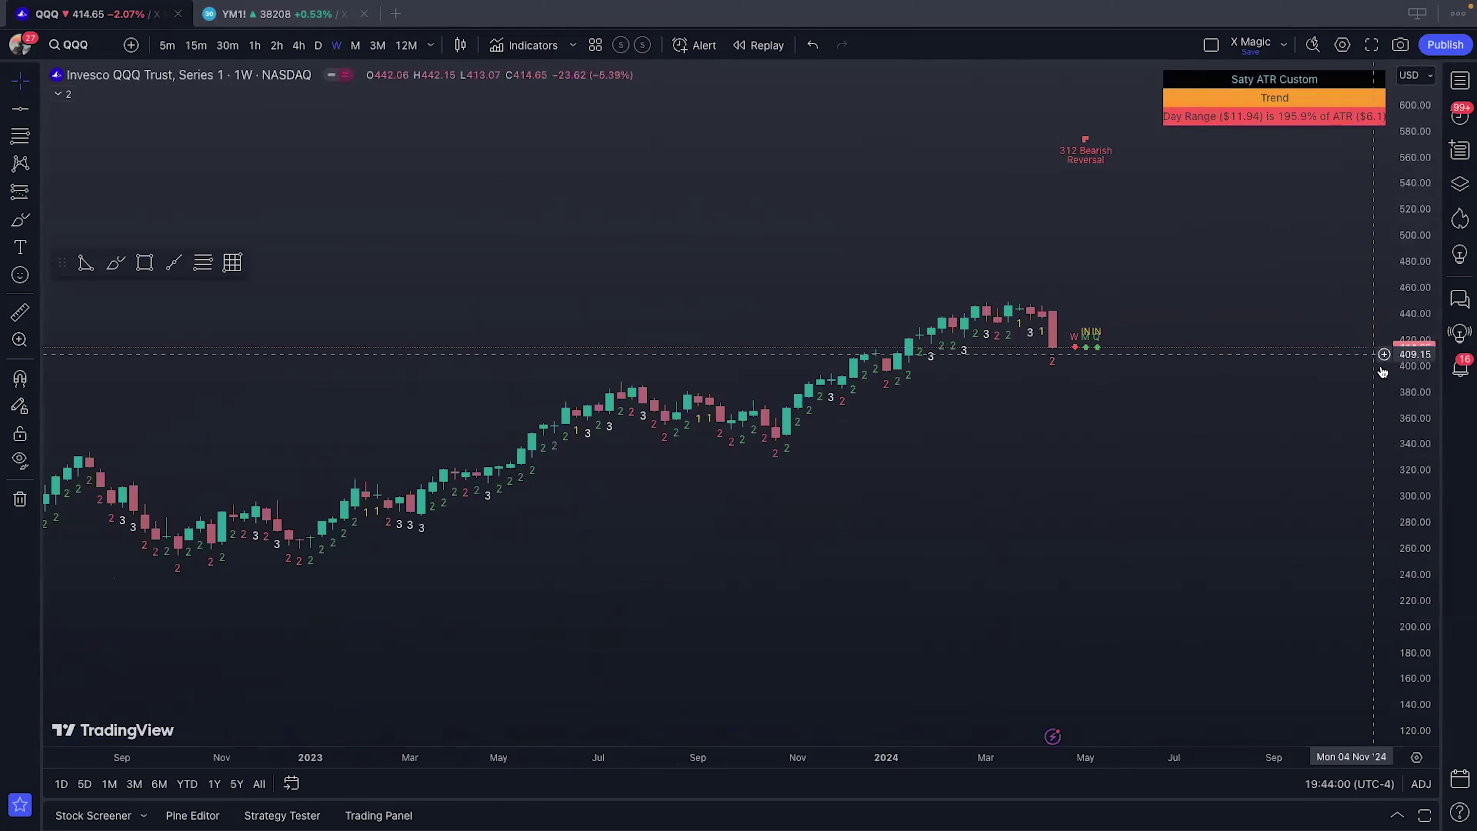
{"action": "left_click_drag", "start_coordinate": [1111, 290], "coordinate": [884, 386]}
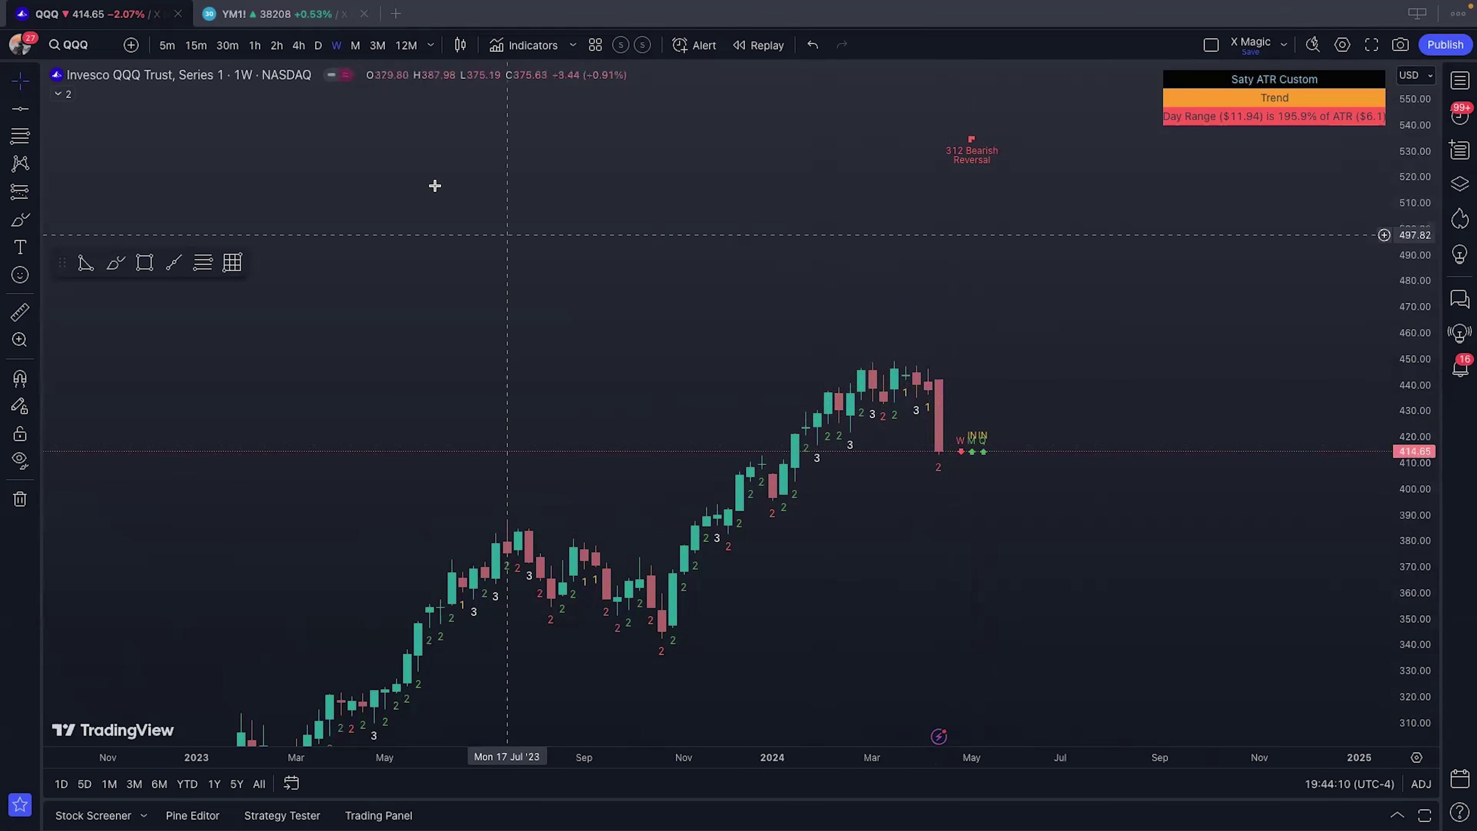
{"action": "left_click", "coordinate": [319, 52]}
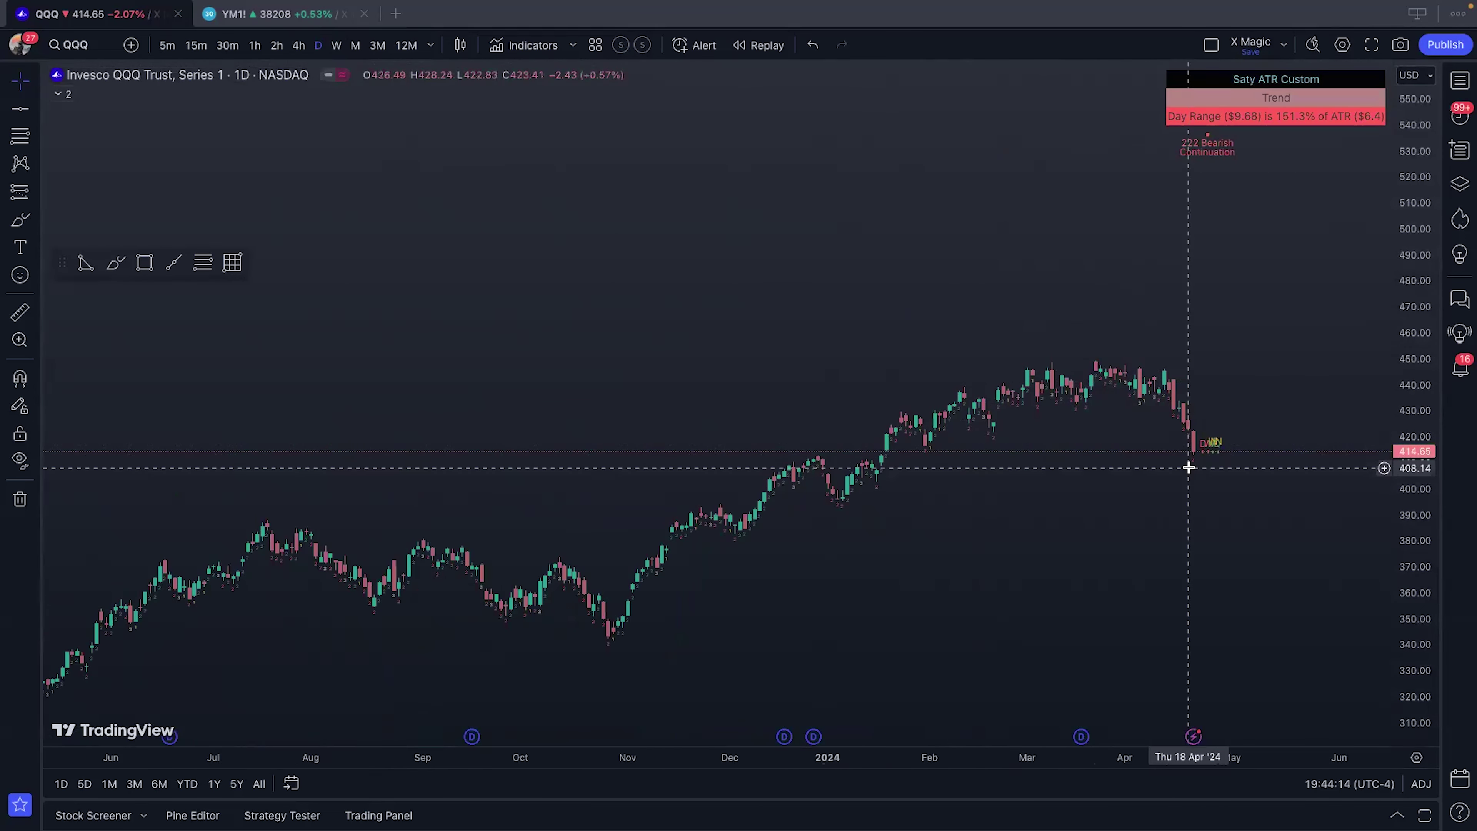
Step: Zoom, stretch the price scale and pan the QQQ daily chart onto January–April 2024 candles
{"action": "scroll", "coordinate": [1206, 337], "scroll_direction": "up", "scroll_amount": 1}
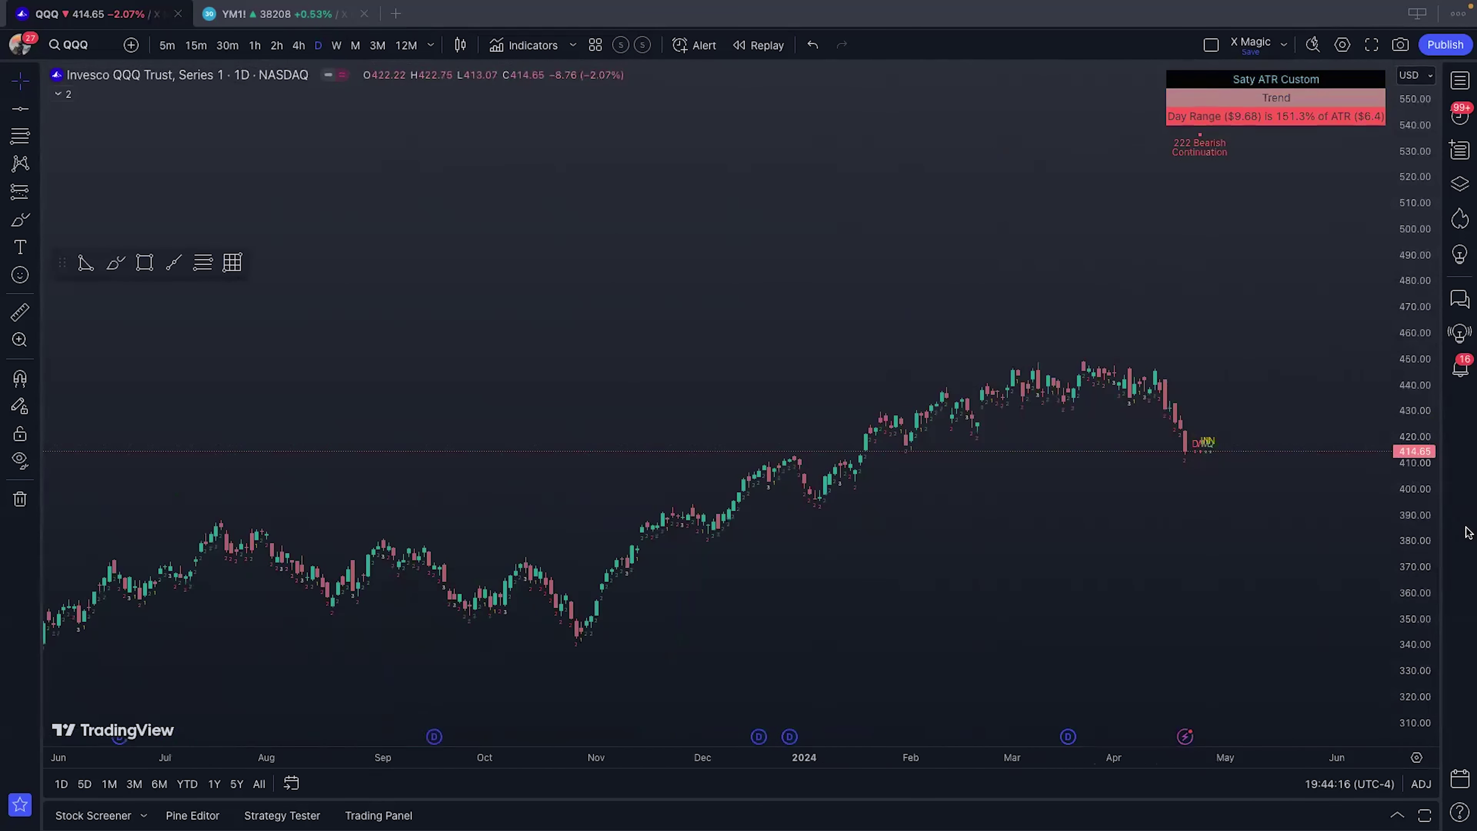
{"action": "left_click_drag", "start_coordinate": [1430, 519], "coordinate": [1430, 442]}
{"action": "left_click_drag", "start_coordinate": [1250, 294], "coordinate": [1056, 305]}
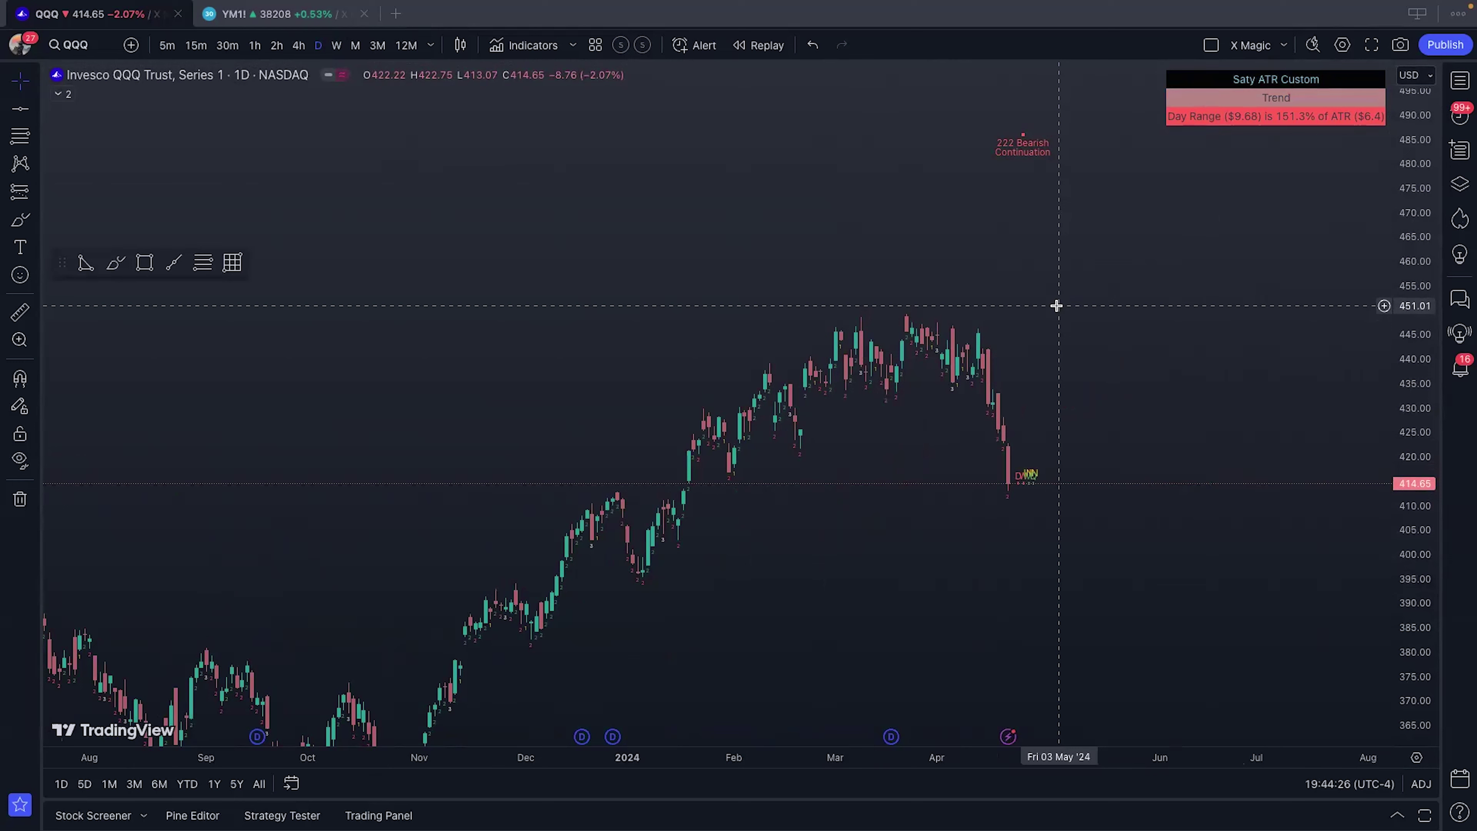
{"action": "scroll", "coordinate": [1053, 326], "scroll_direction": "up", "scroll_amount": 5}
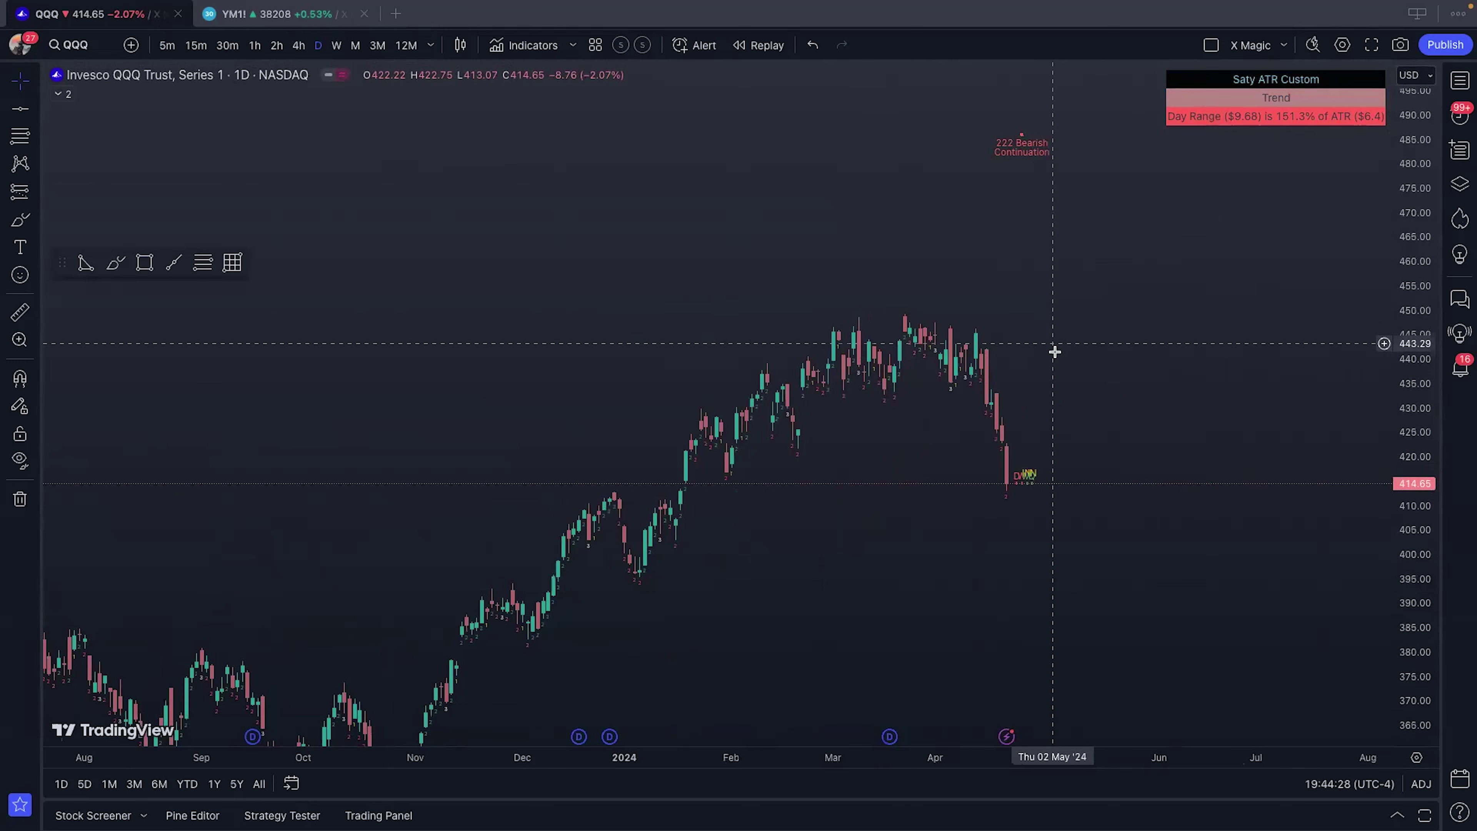
{"action": "left_click_drag", "start_coordinate": [1035, 386], "coordinate": [1100, 425]}
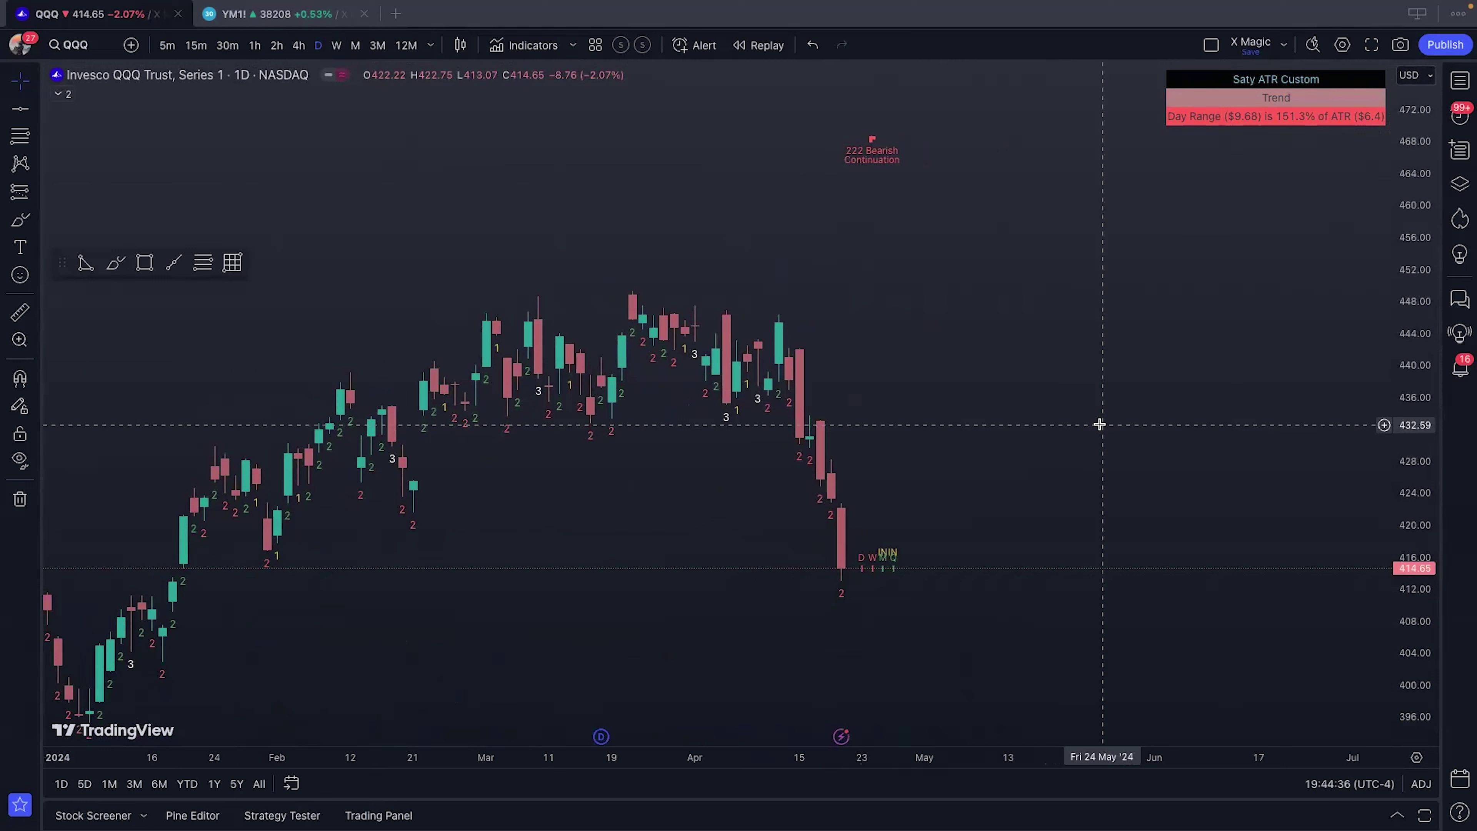
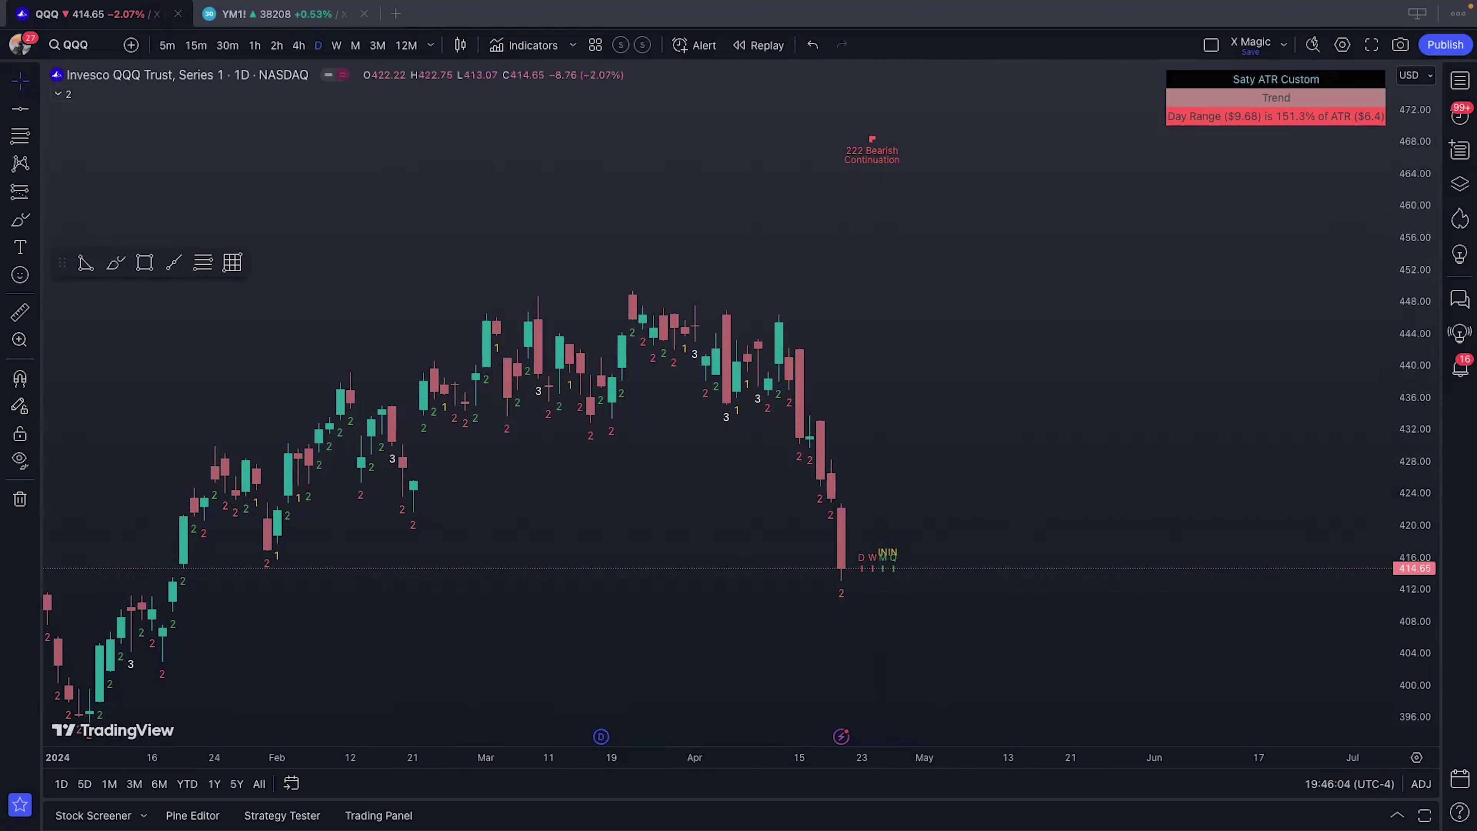
Step: In thinkorswim, zoom the right /YM chart to the 12:00–15:20 afternoon, then return to TradingView
{"action": "key", "text": "super+Tab"}
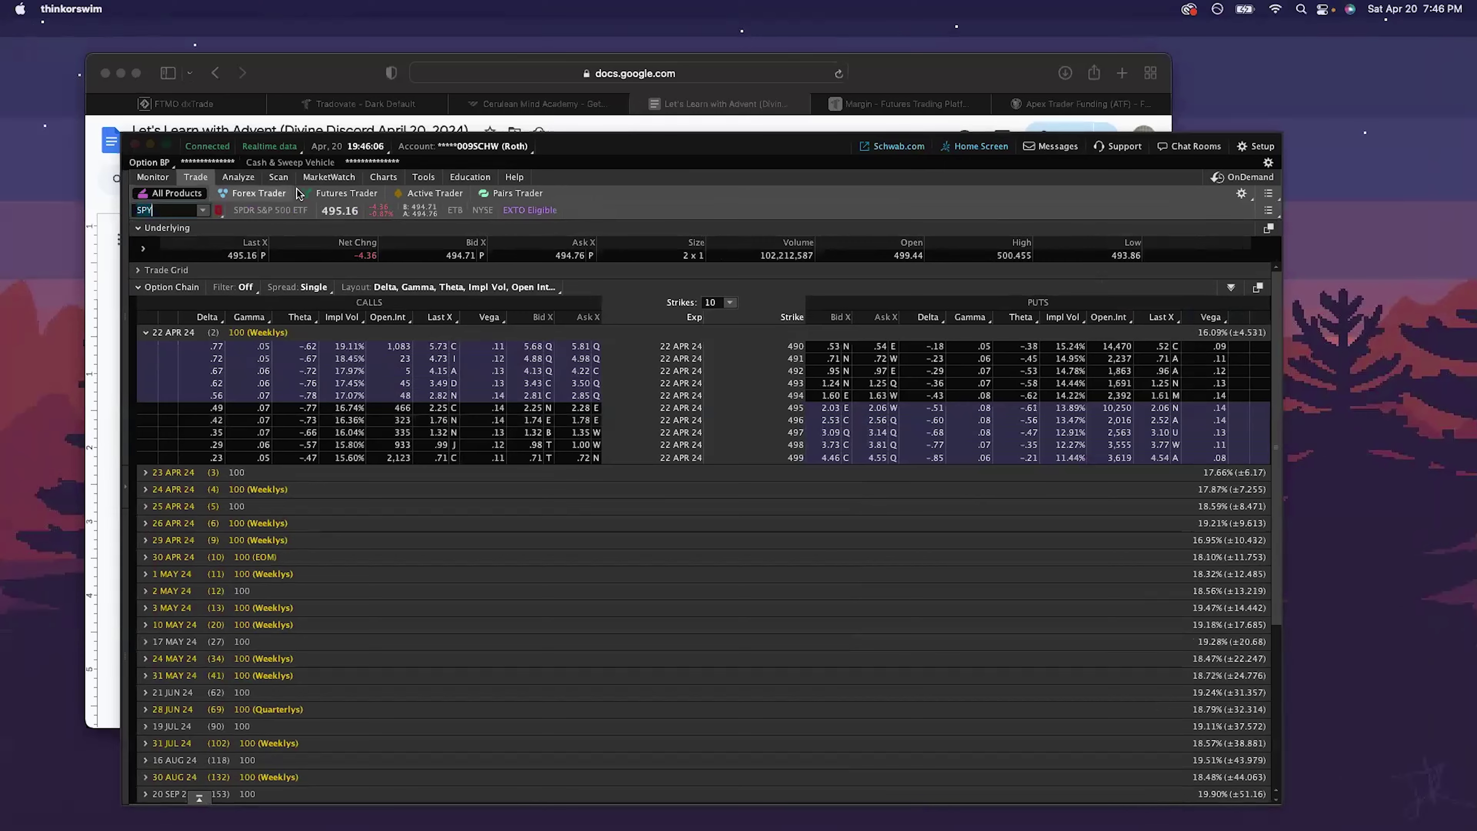
{"action": "left_click", "coordinate": [374, 180]}
{"action": "left_click", "coordinate": [374, 180]}
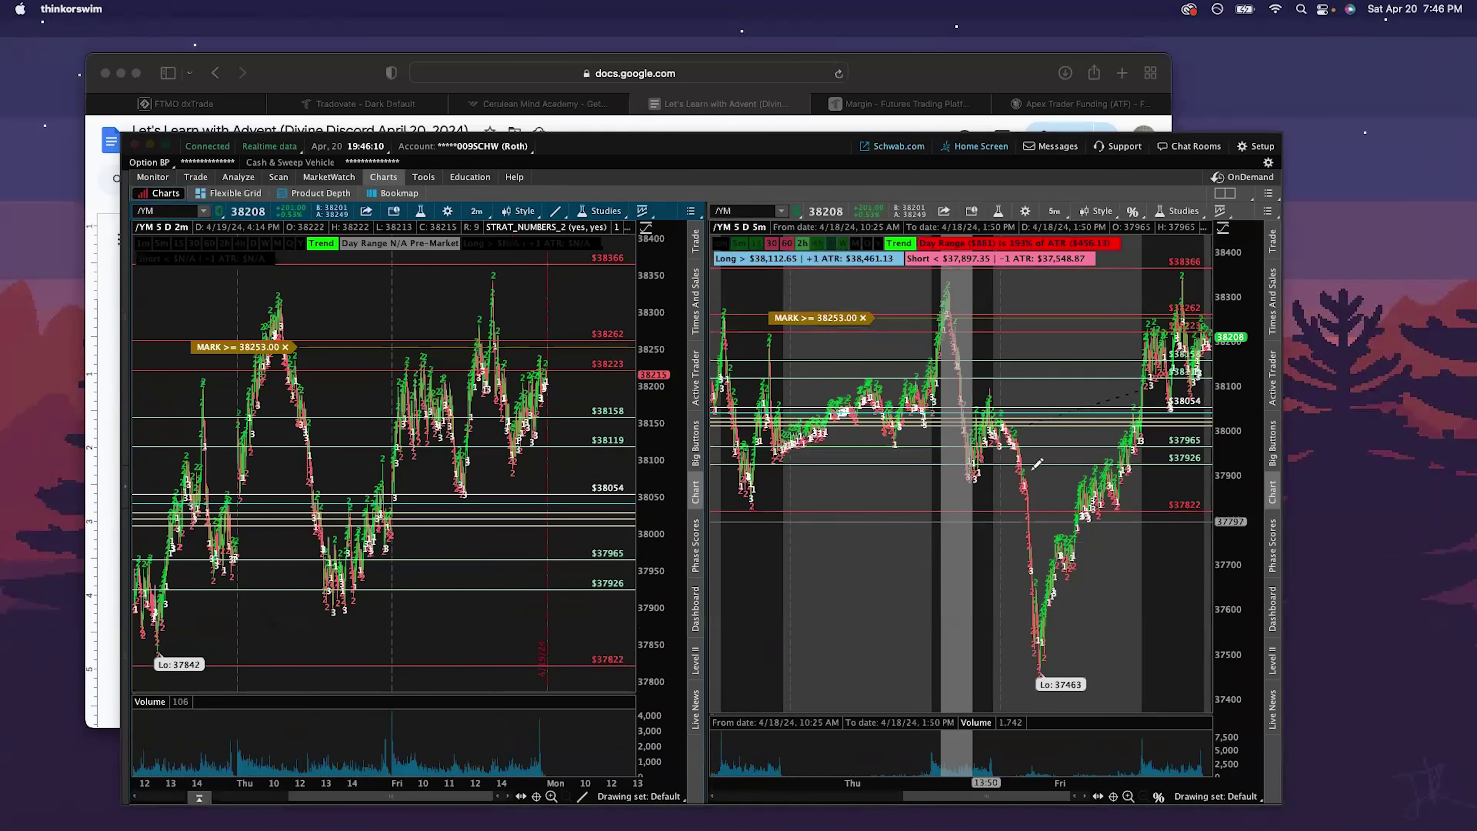
{"action": "scroll", "coordinate": [1049, 459], "scroll_direction": "up", "scroll_amount": 5}
{"action": "left_click_drag", "start_coordinate": [814, 531], "coordinate": [935, 373]}
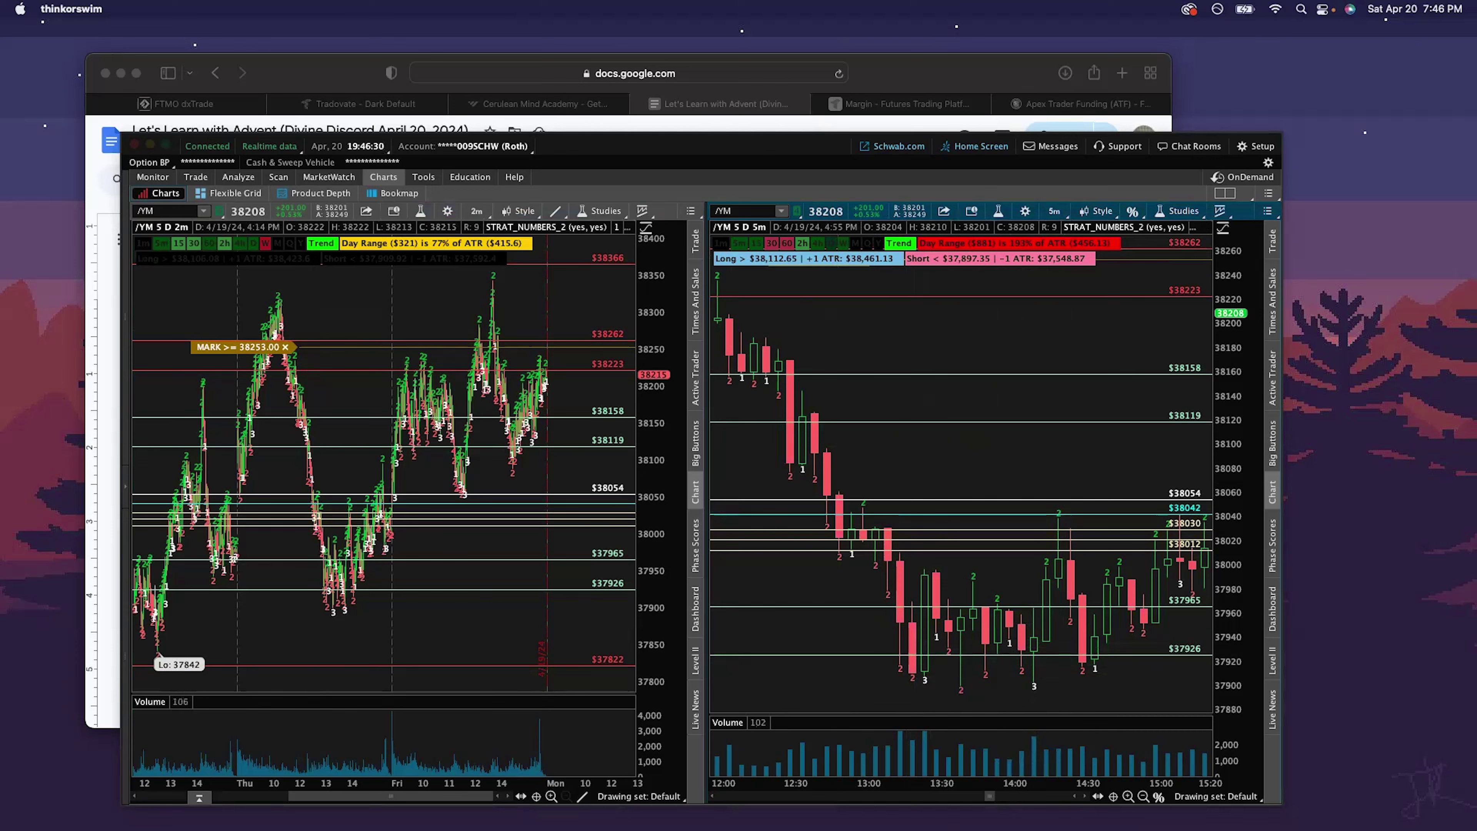
{"action": "key", "text": "ctrl+Right"}
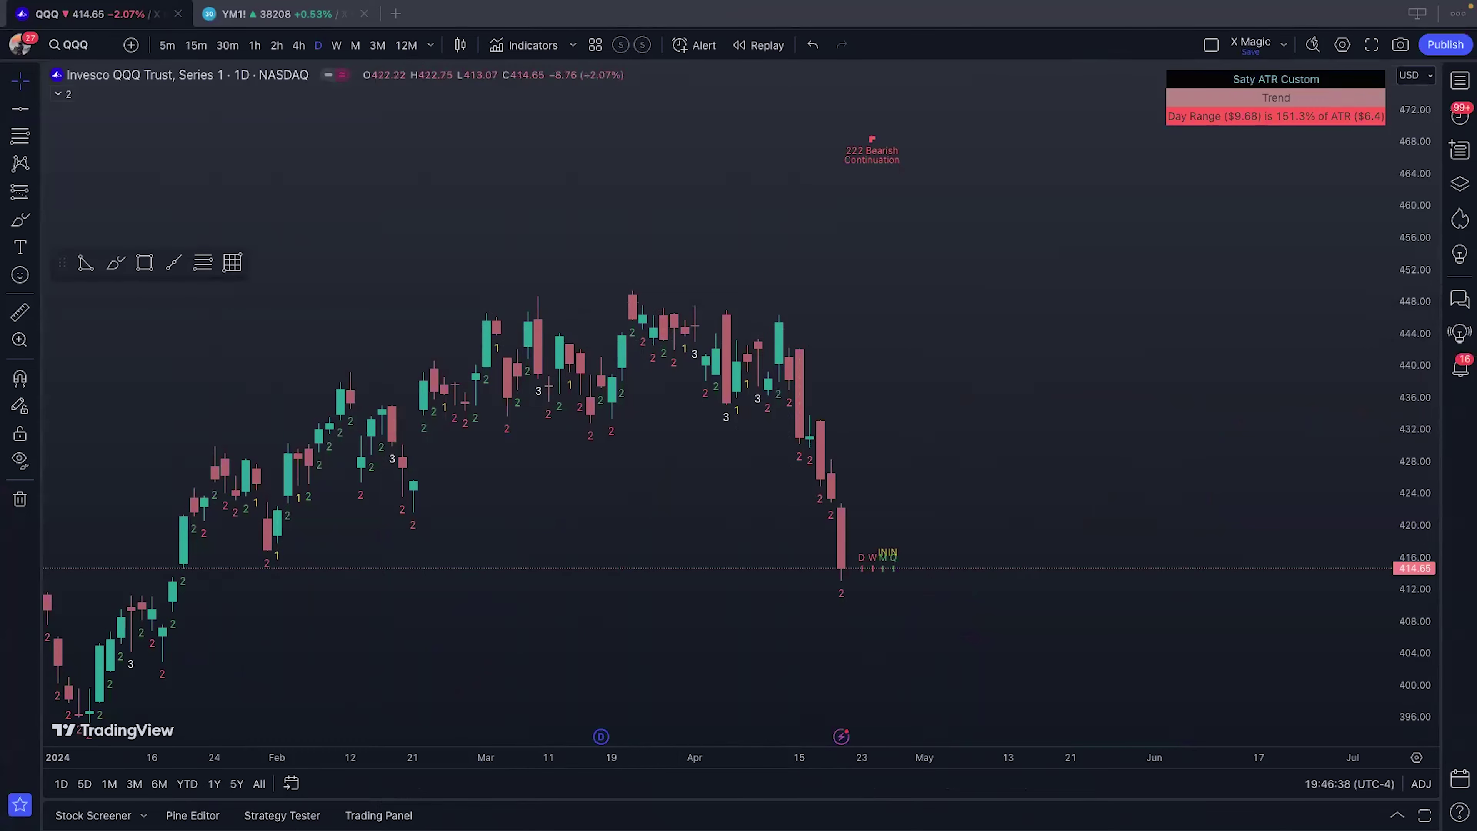
Step: View SPY's four-pane thinkorswim grid, zooming the top-right chart from mid-February onward, then return to TradingView
{"action": "key", "text": "ctrl+Left"}
{"action": "left_click", "coordinate": [219, 198]}
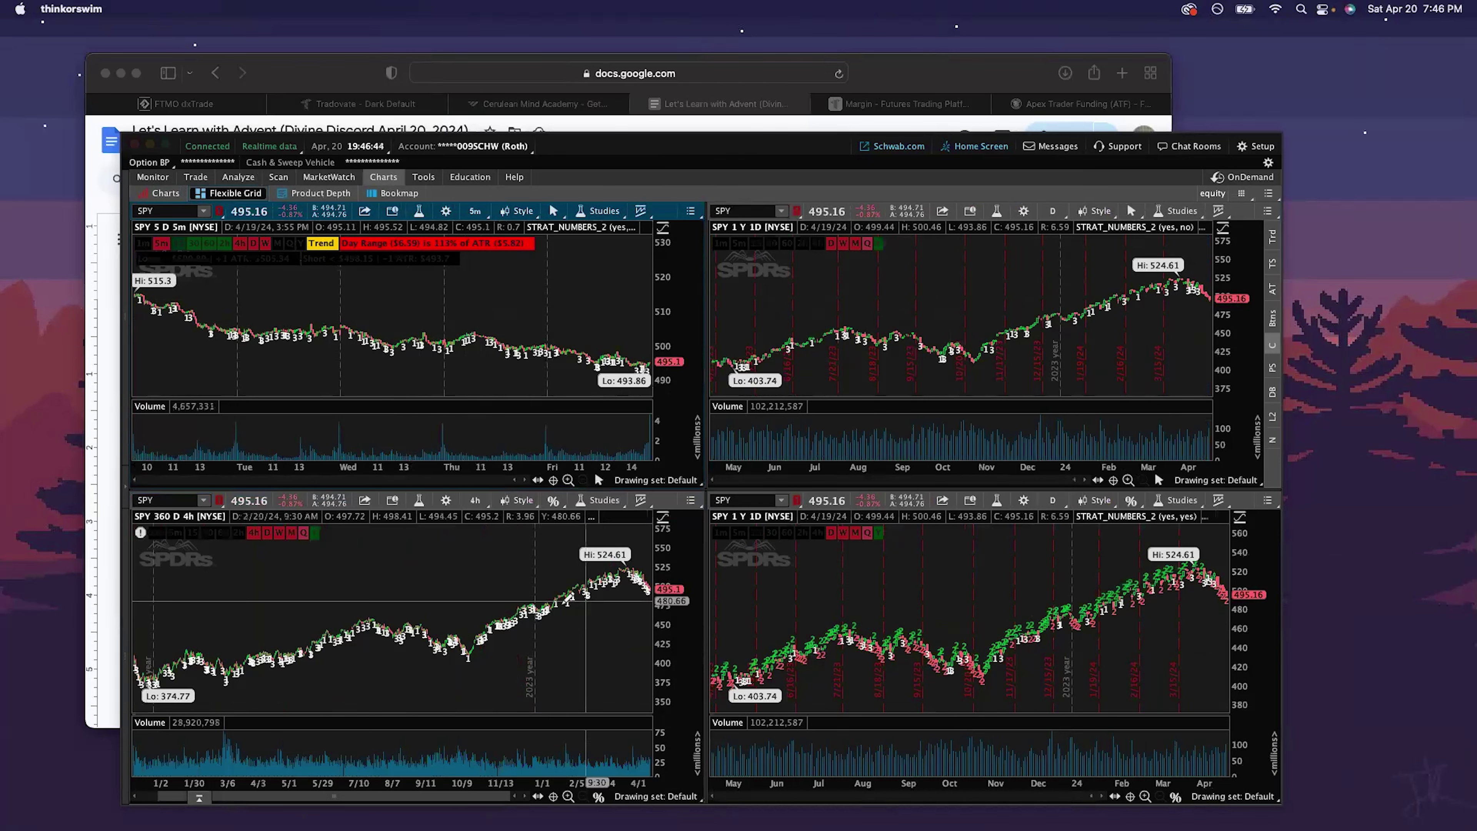
{"action": "scroll", "coordinate": [669, 599], "scroll_direction": "up", "scroll_amount": 5}
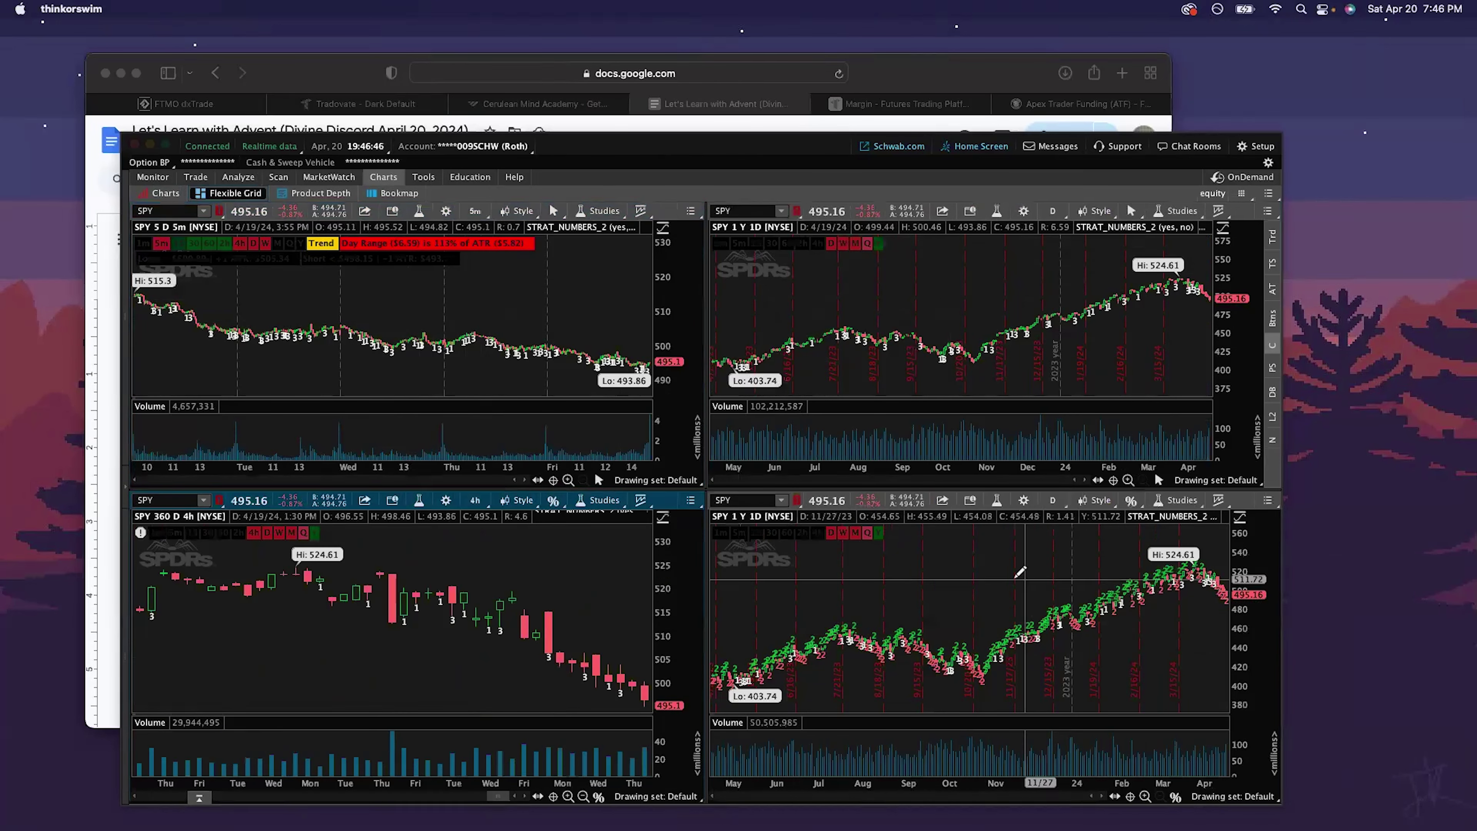
{"action": "scroll", "coordinate": [1215, 640], "scroll_direction": "up", "scroll_amount": 5}
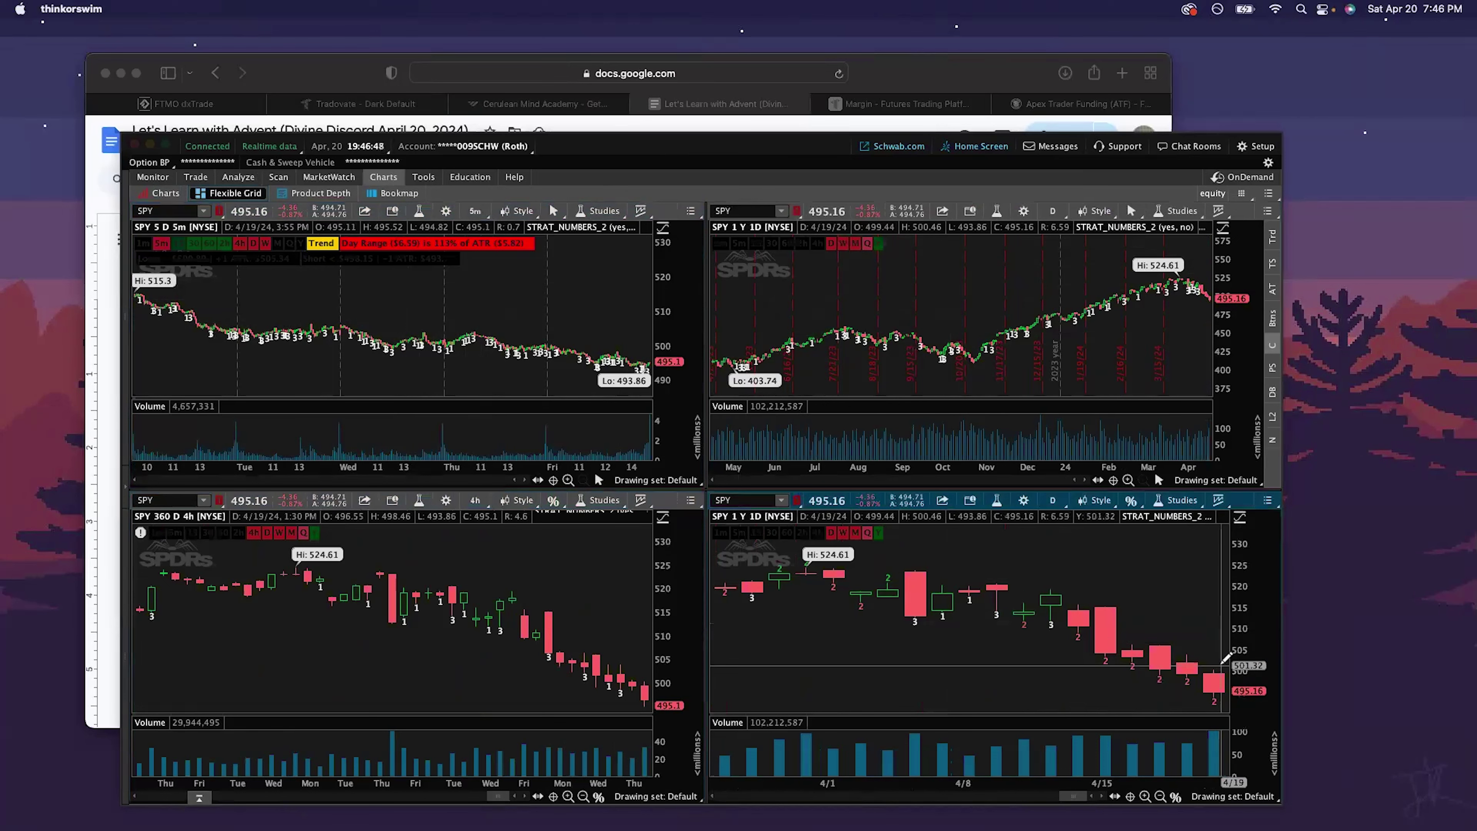
{"action": "left_click_drag", "start_coordinate": [1120, 296], "coordinate": [1282, 297]}
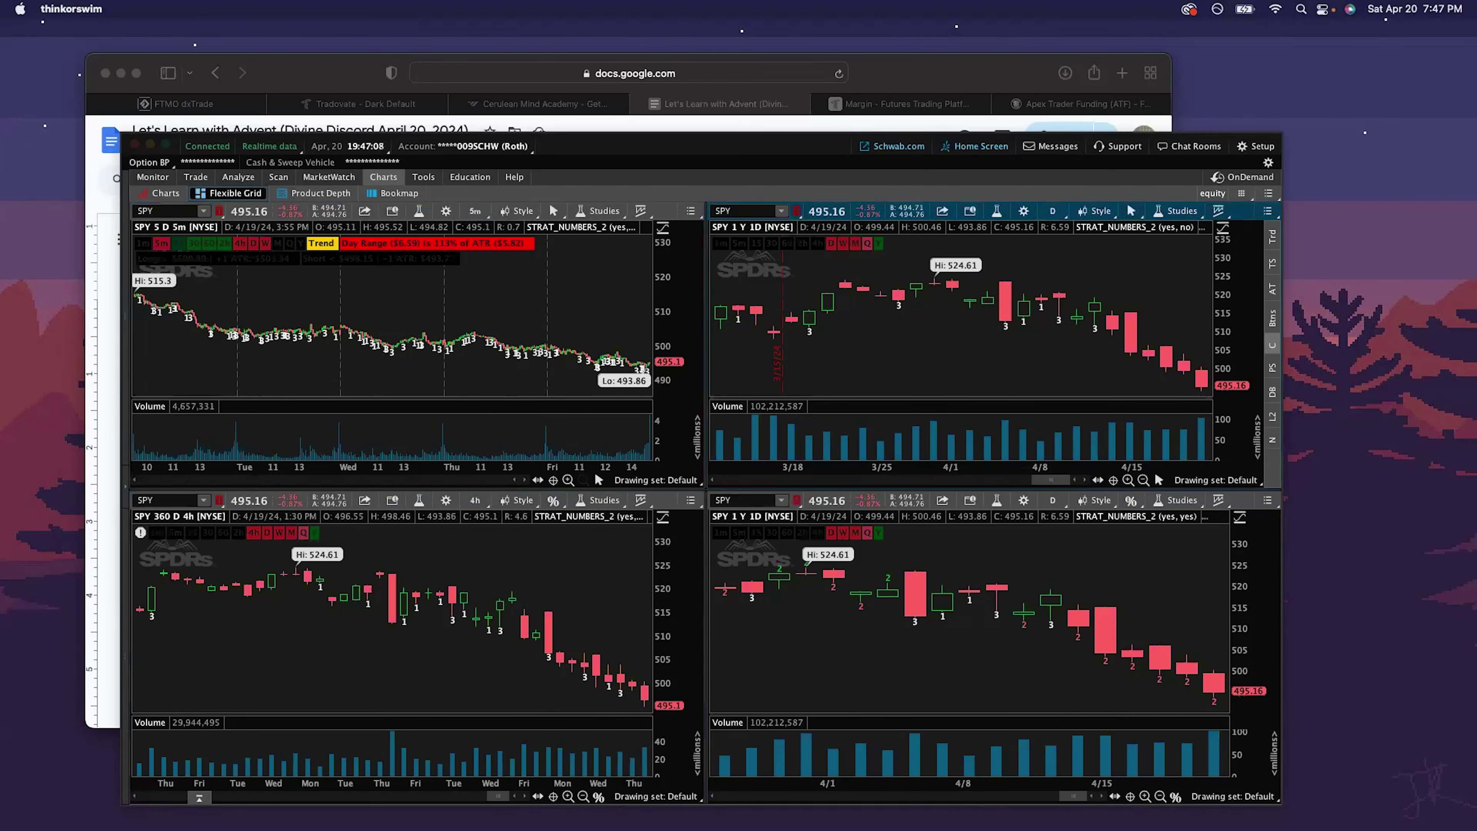
{"action": "key", "text": "super+Tab"}
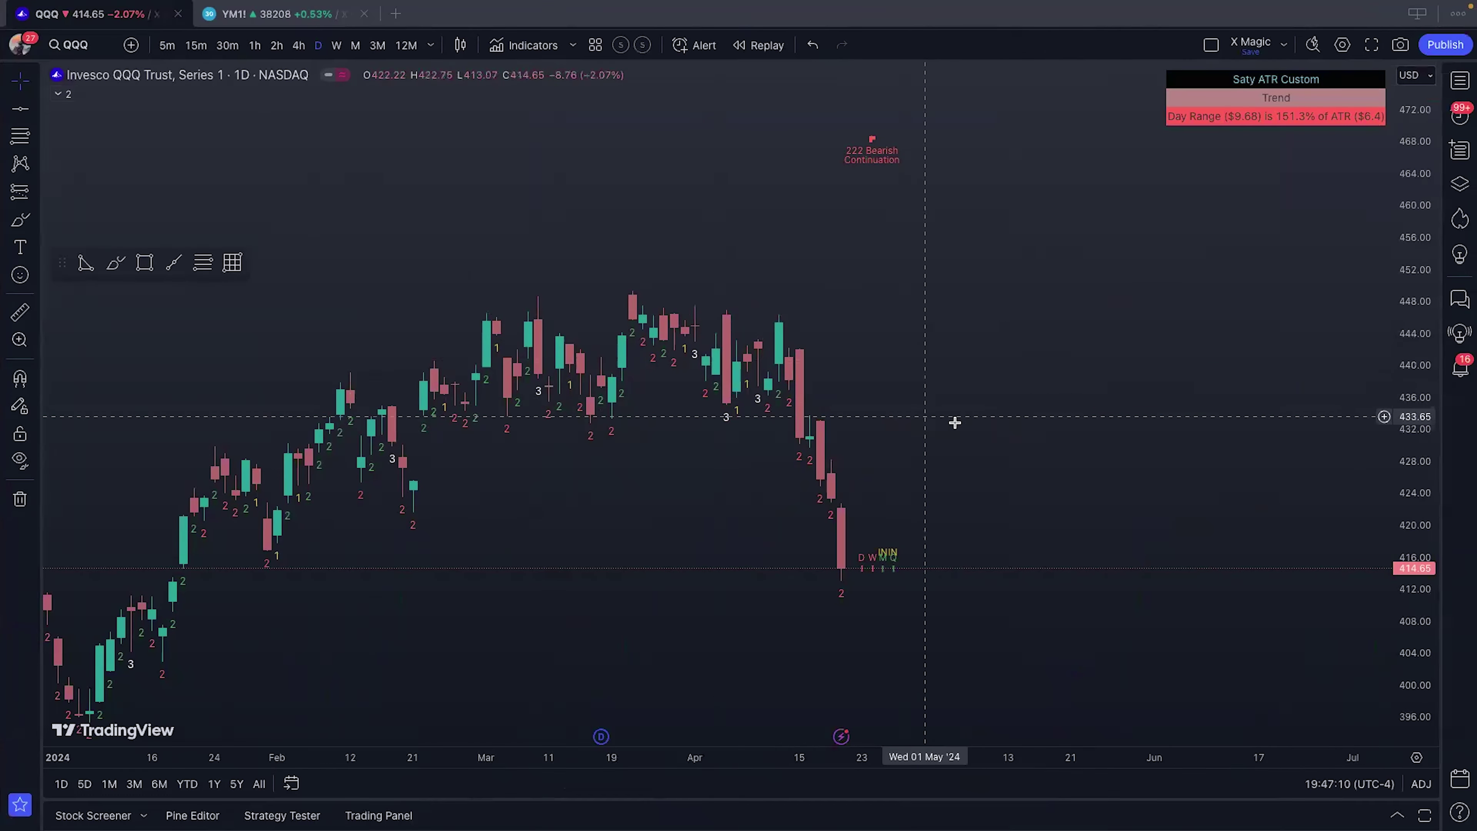
Step: Move the QQQ chart from yearly to quarterly (3M) bars spanning about 2005 to today
{"action": "scroll", "coordinate": [954, 422], "scroll_direction": "left", "scroll_amount": 2}
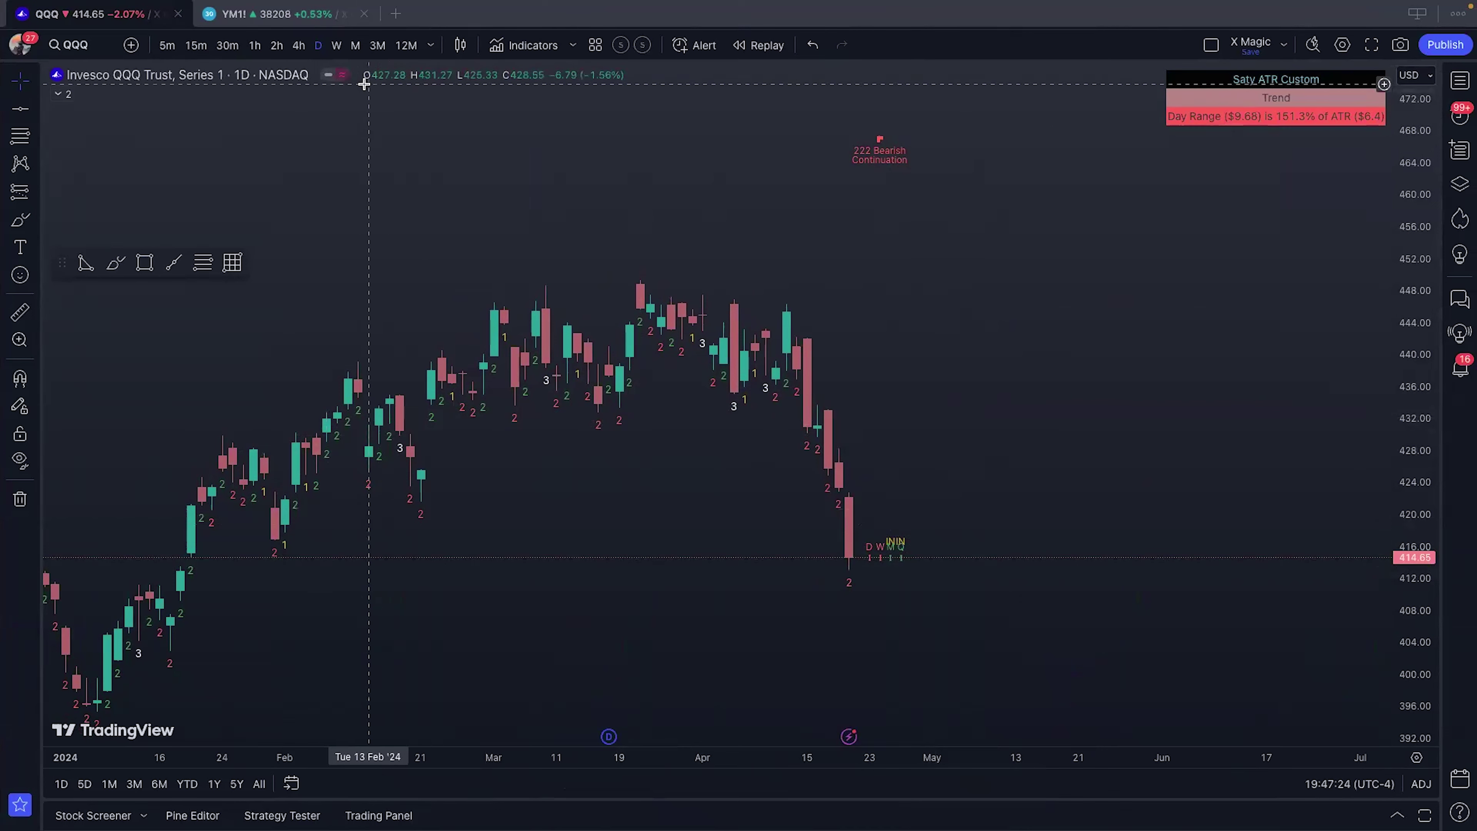
{"action": "left_click", "coordinate": [399, 51]}
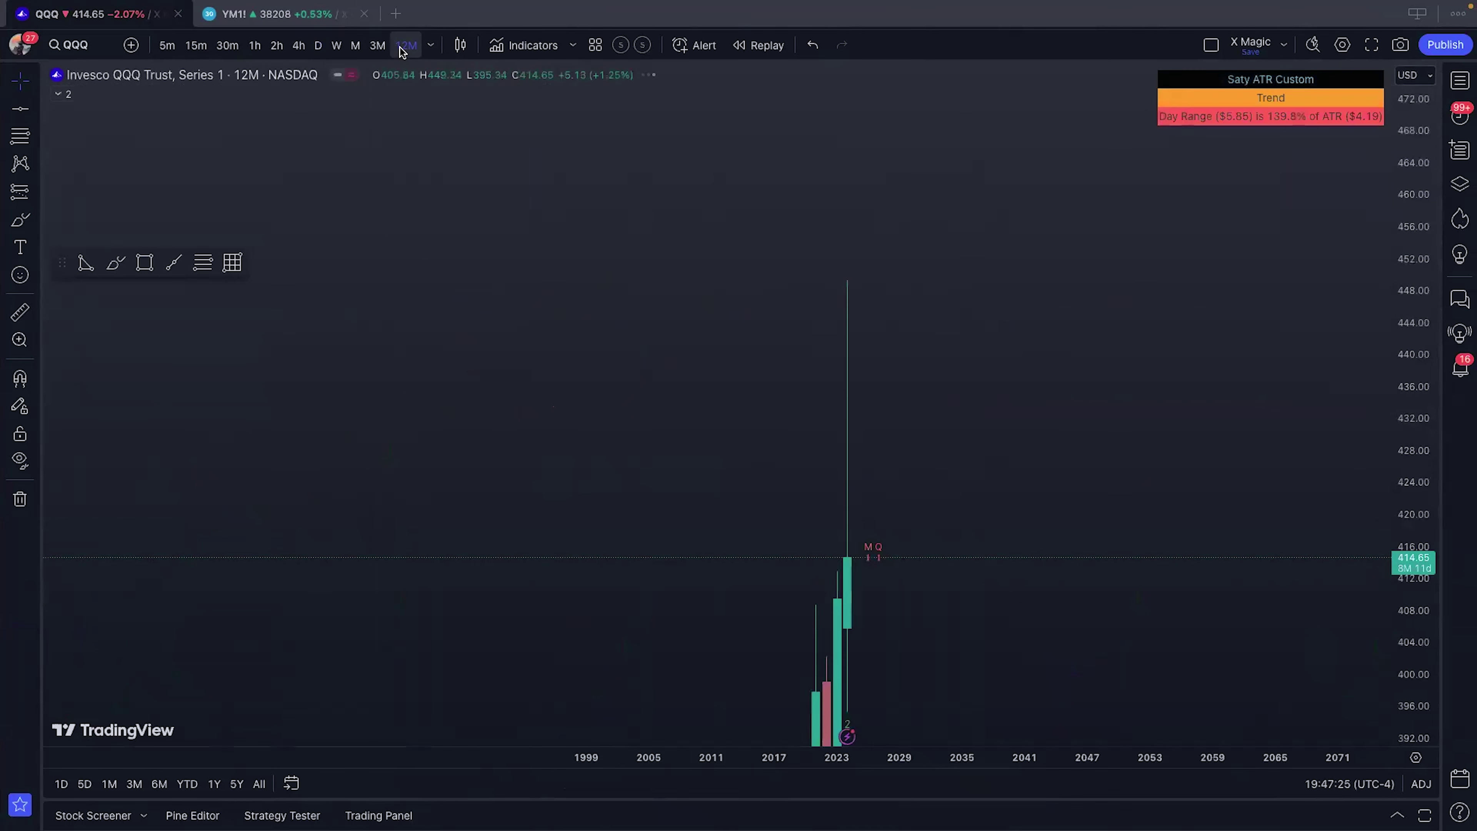
{"action": "left_click", "coordinate": [367, 48]}
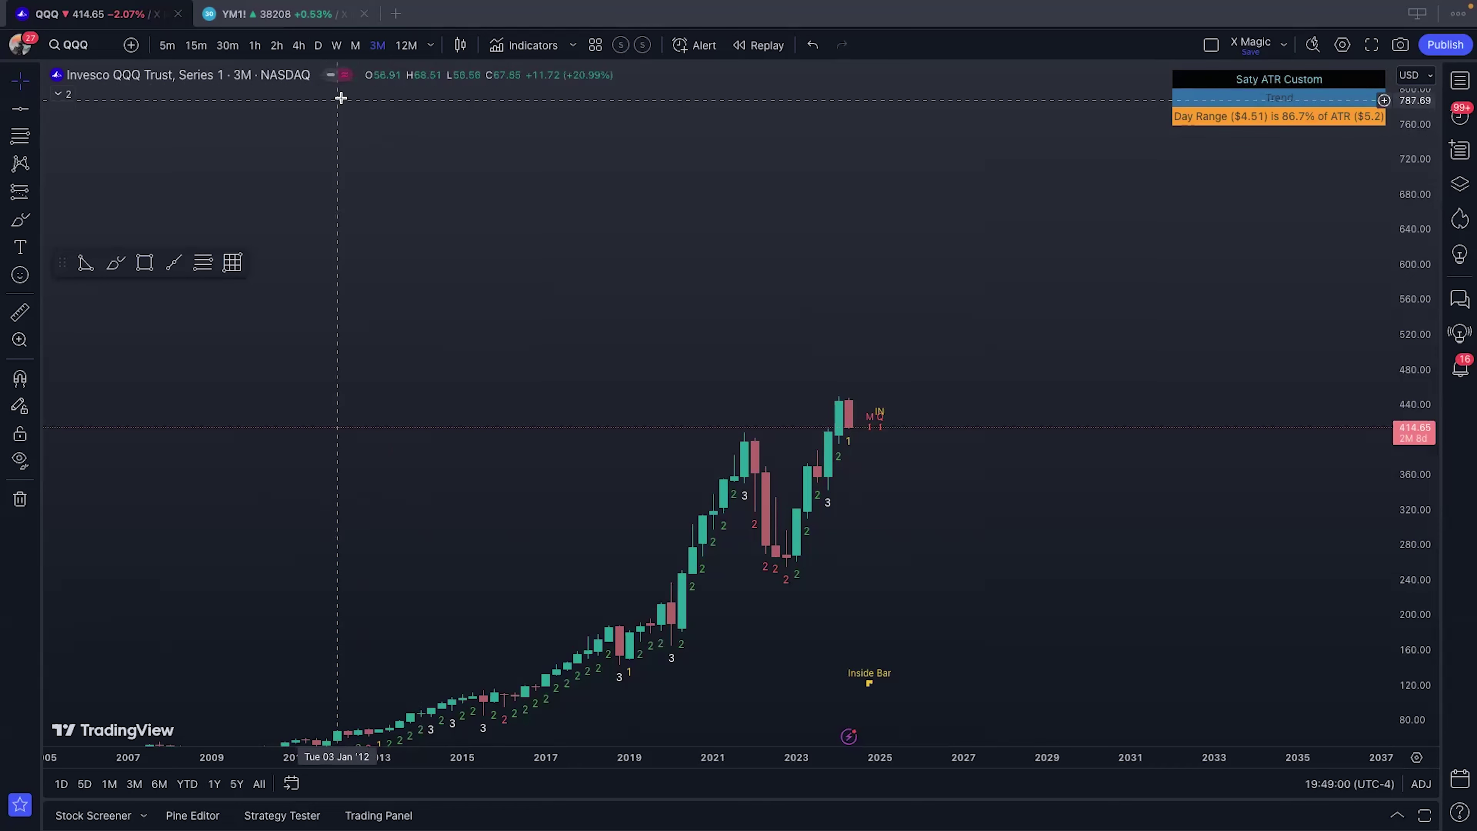
Step: Change the chart symbol from QQQ to AAPL
{"action": "left_click", "coordinate": [72, 44]}
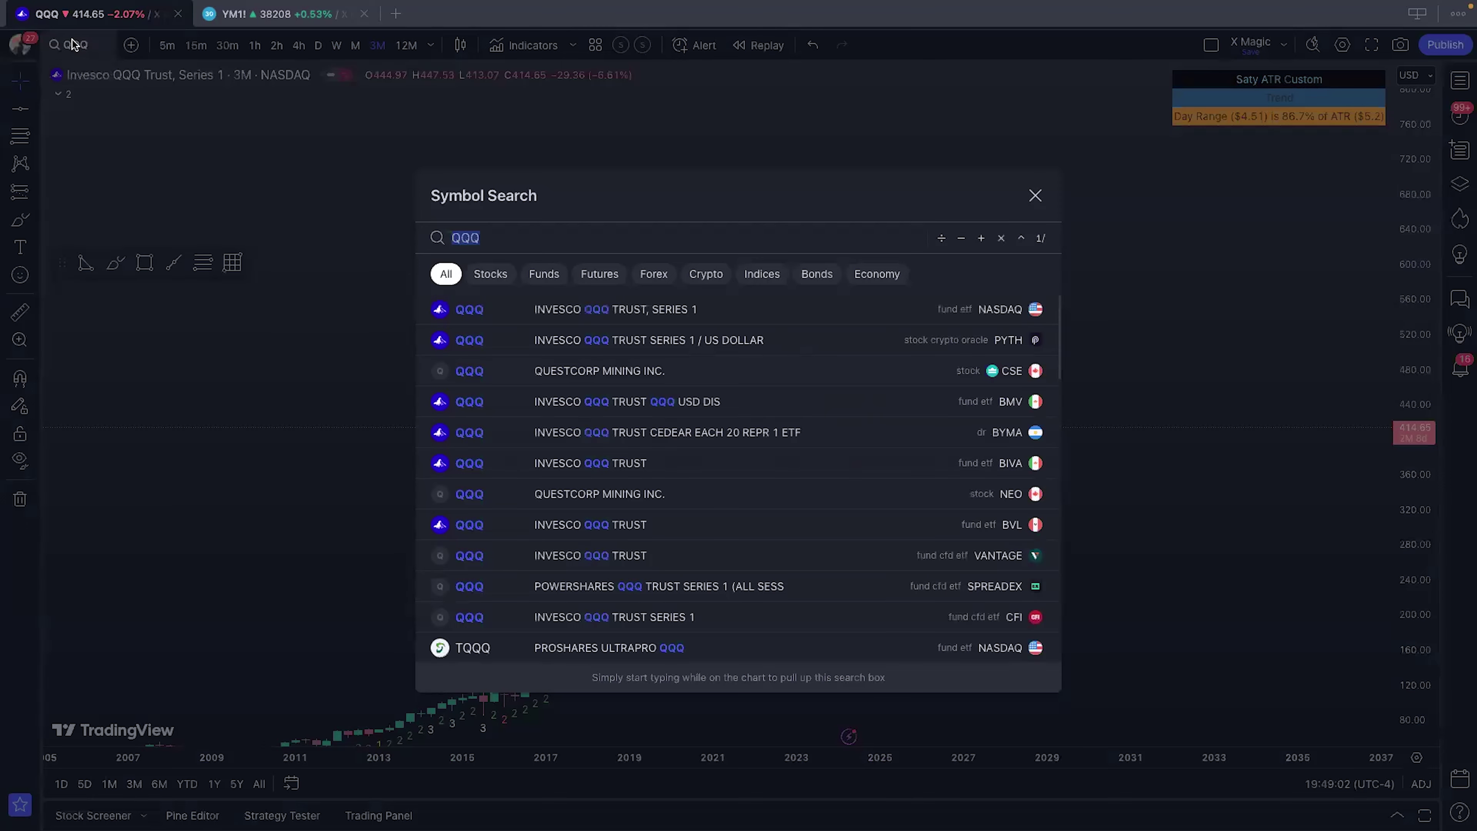
{"action": "type", "text": "AAPL"}
{"action": "key", "text": "Return"}
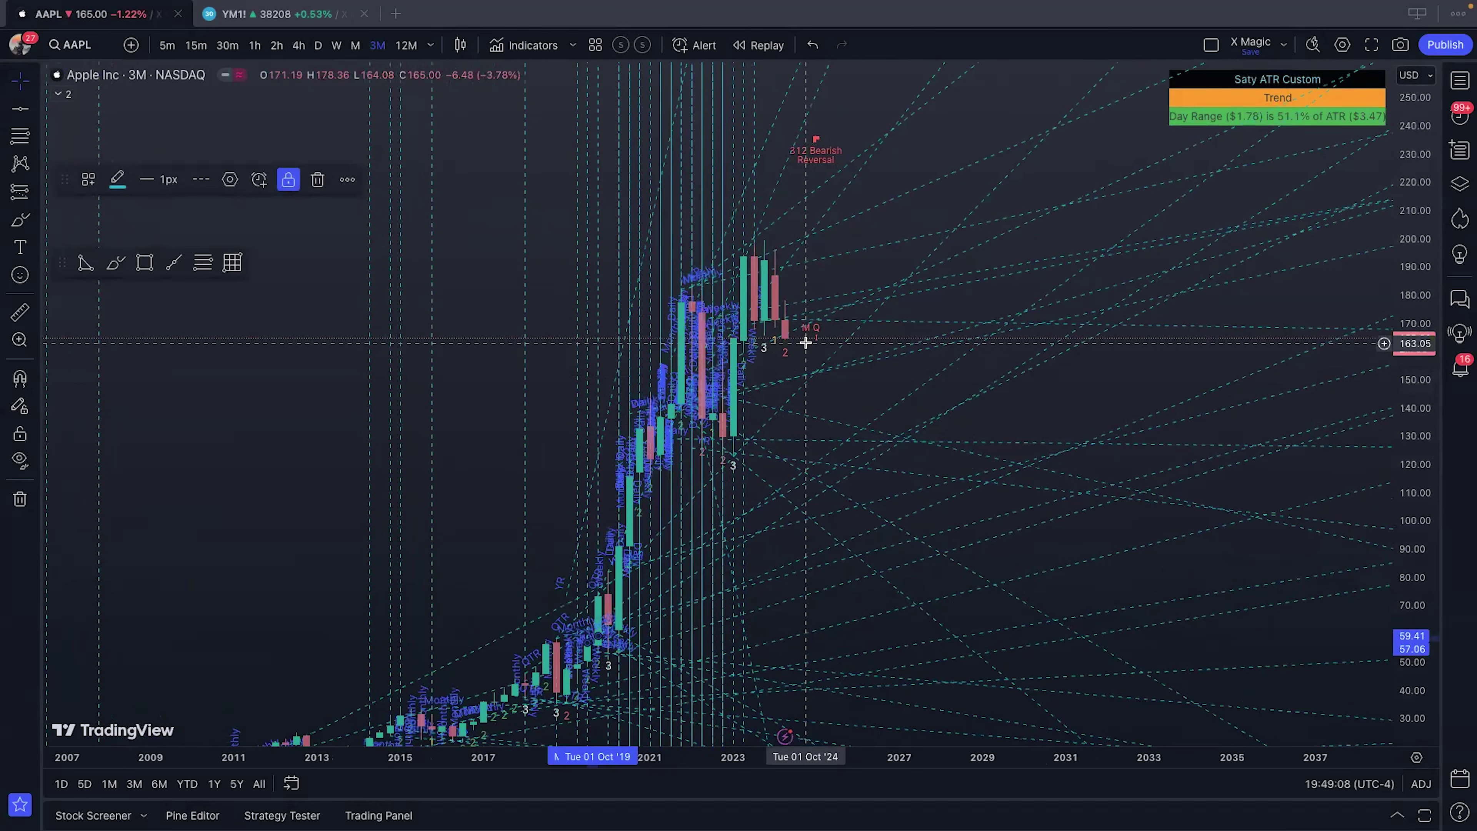
Step: Show AAPL on monthly bars zoomed to 2022–2024
{"action": "left_click_drag", "start_coordinate": [1408, 506], "coordinate": [1054, 541]}
{"action": "scroll", "coordinate": [1054, 541], "scroll_direction": "up", "scroll_amount": 3}
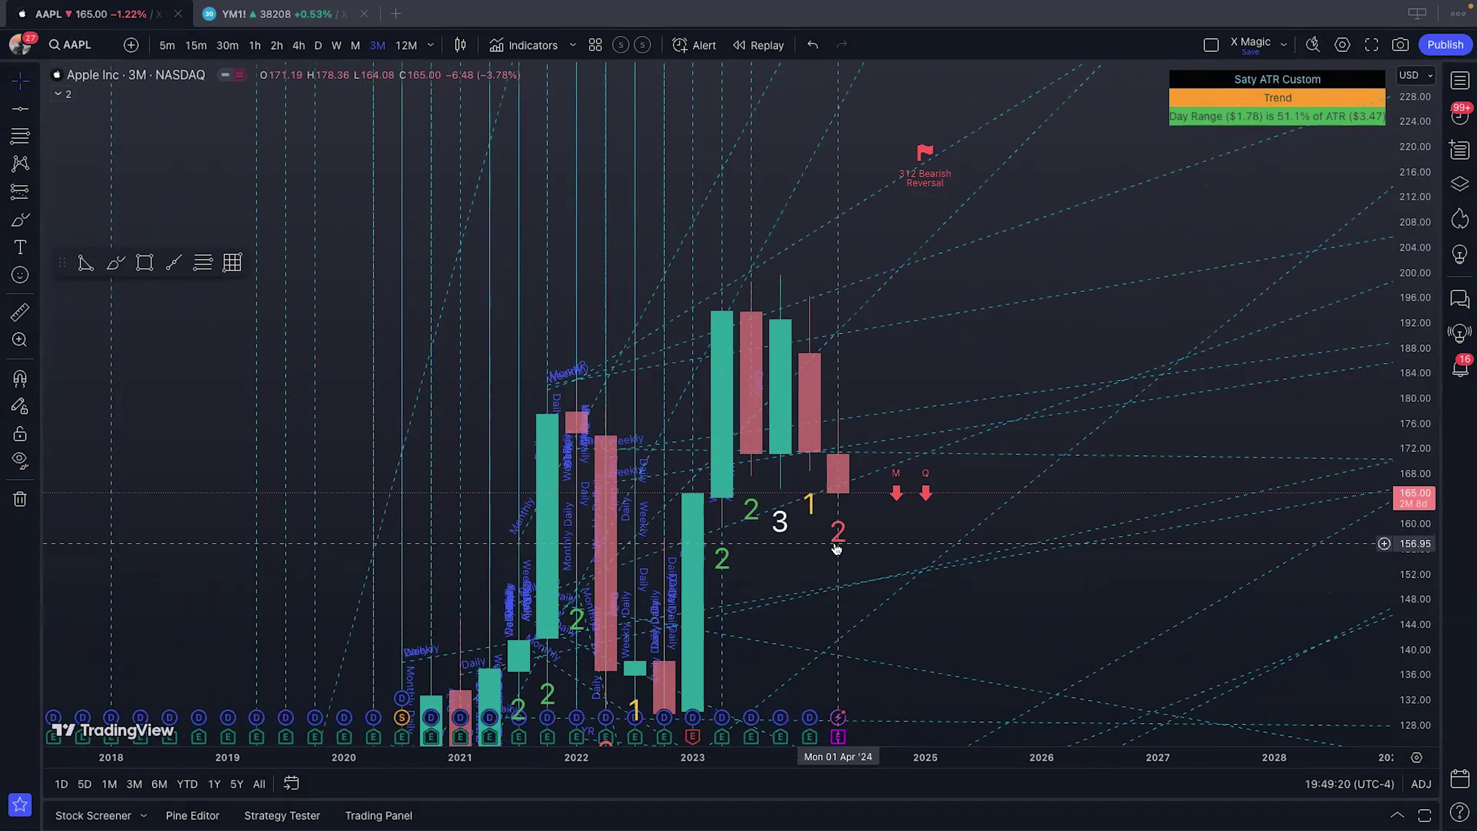
{"action": "left_click", "coordinate": [356, 45]}
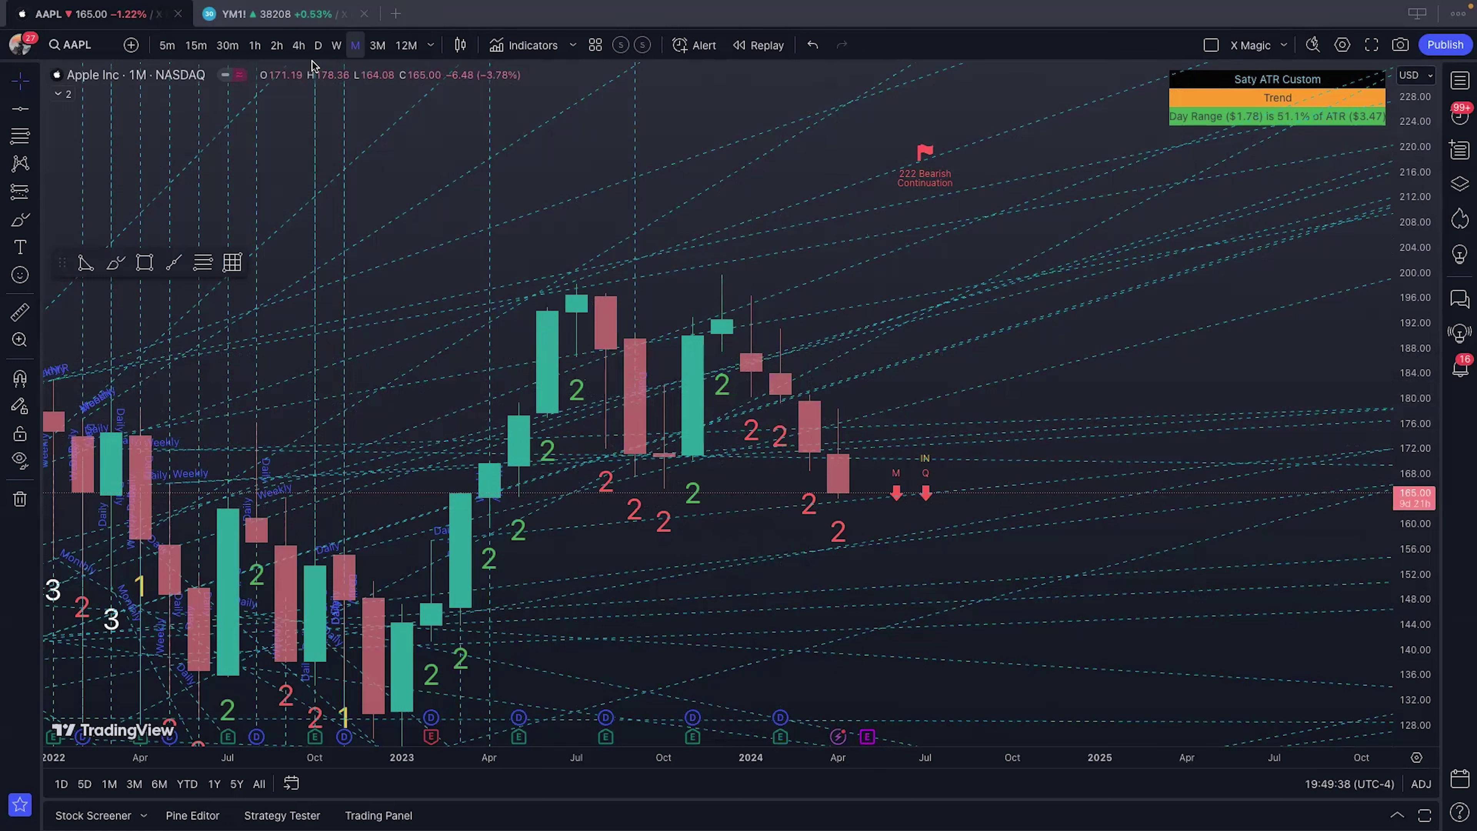
Step: Reset the Apple view and show 1-hour bars framed on April 8–19, 2024
{"action": "left_click", "coordinate": [299, 46]}
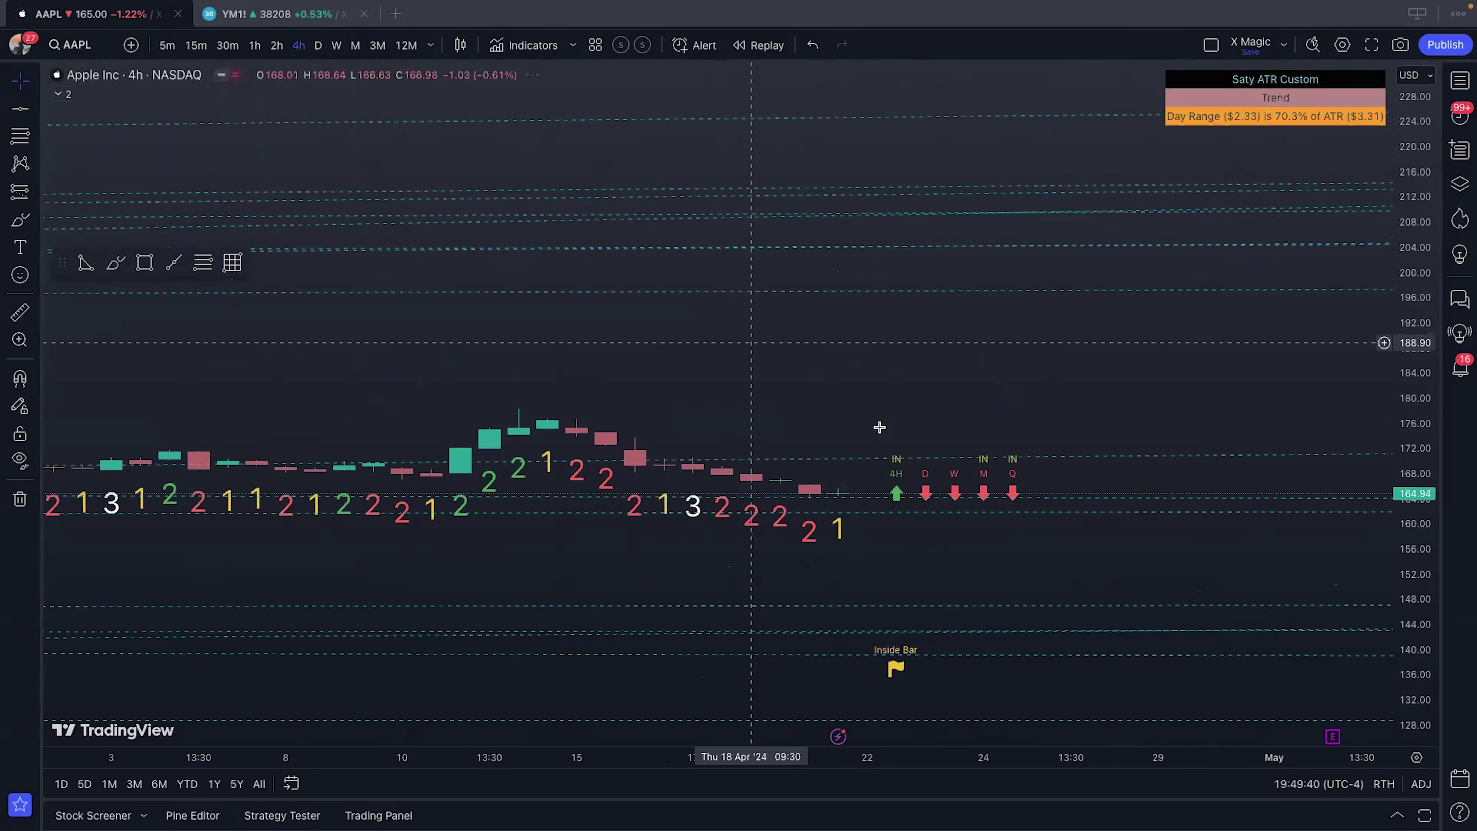
{"action": "right_click", "coordinate": [893, 424]}
{"action": "left_click", "coordinate": [964, 433]}
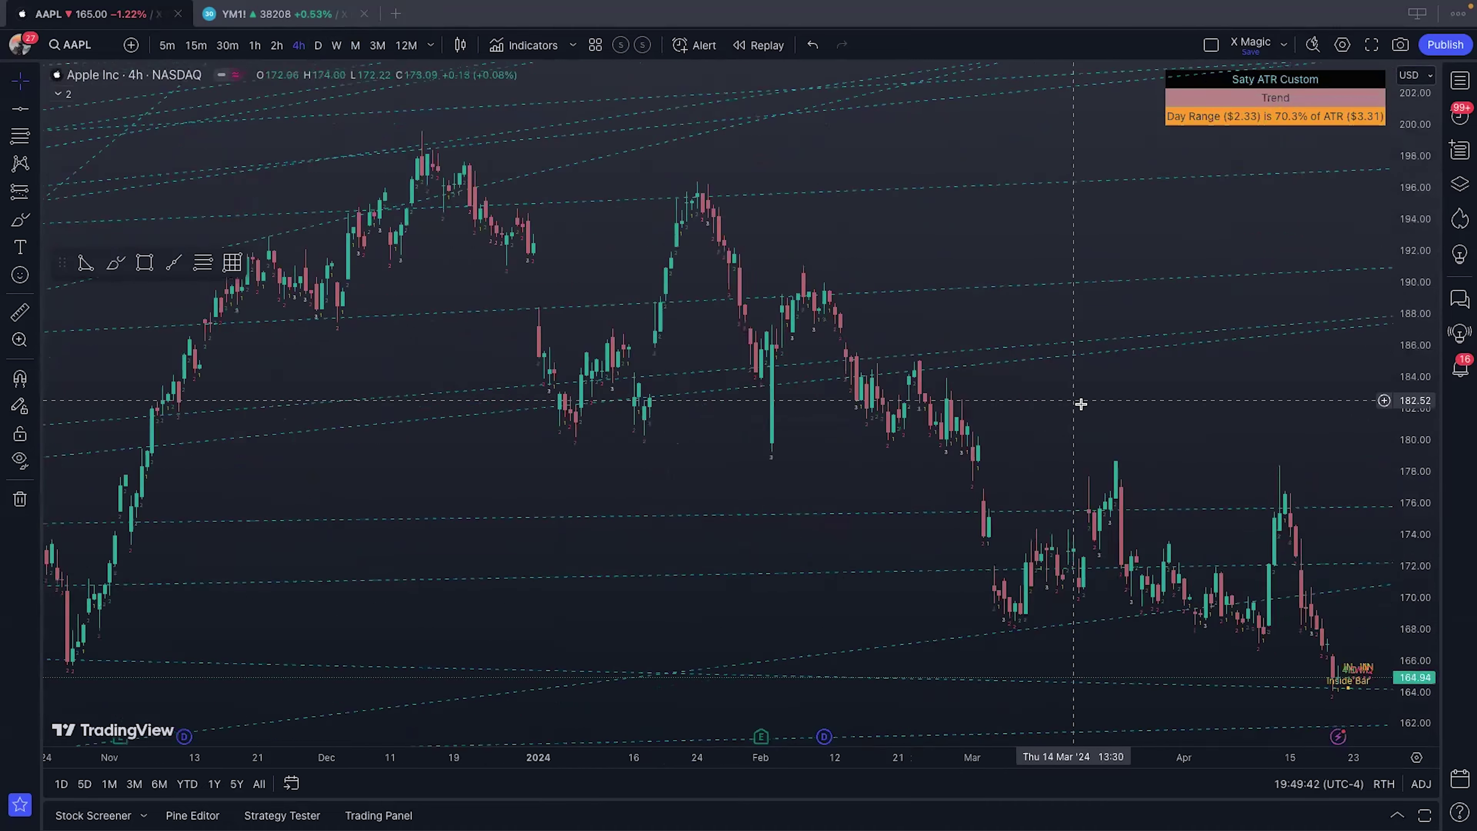
{"action": "scroll", "coordinate": [1220, 587], "scroll_direction": "up", "scroll_amount": 3}
{"action": "left_click_drag", "start_coordinate": [1269, 478], "coordinate": [537, 439]}
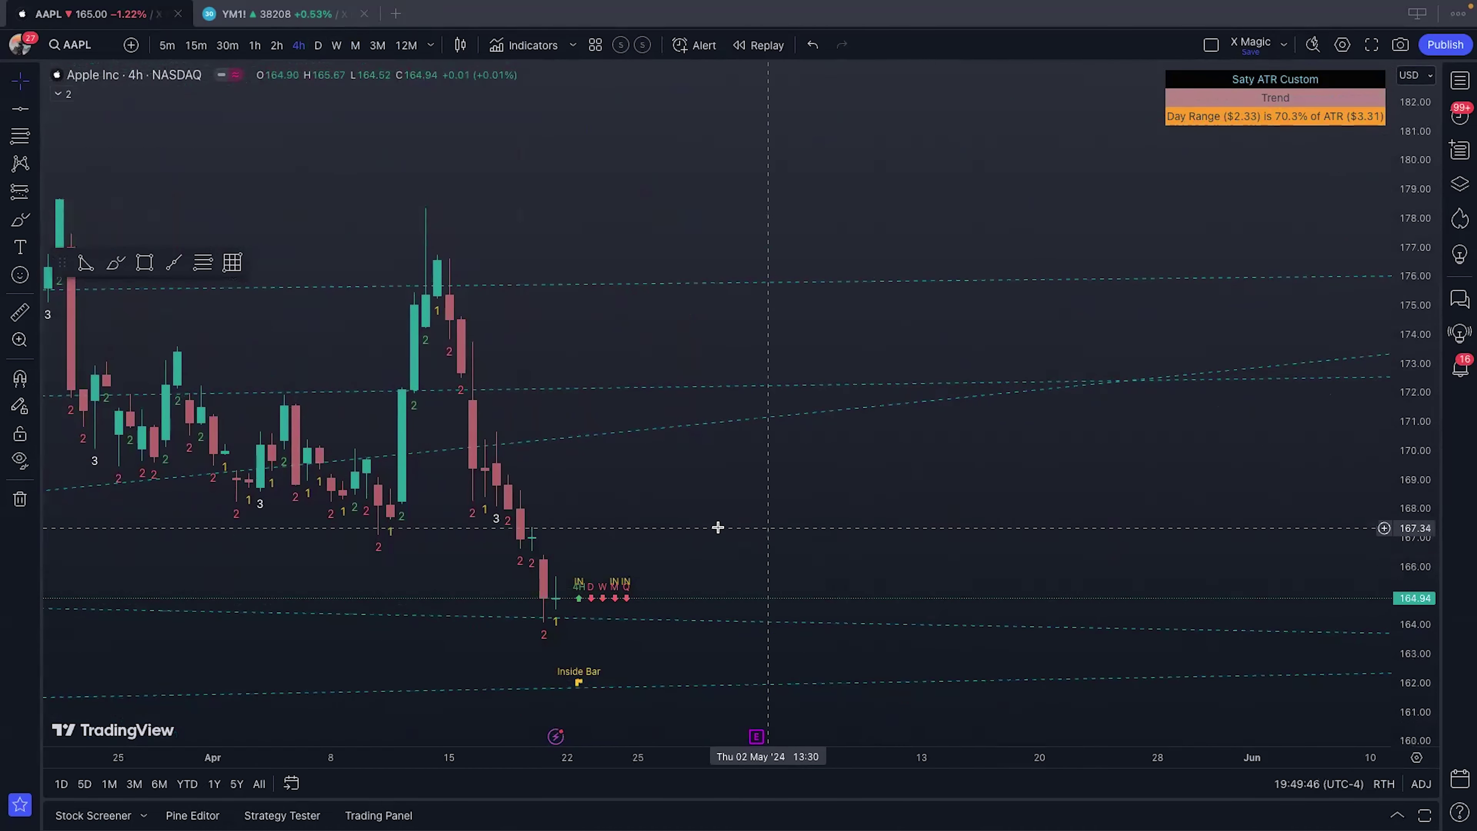
{"action": "left_click_drag", "start_coordinate": [719, 528], "coordinate": [857, 488]}
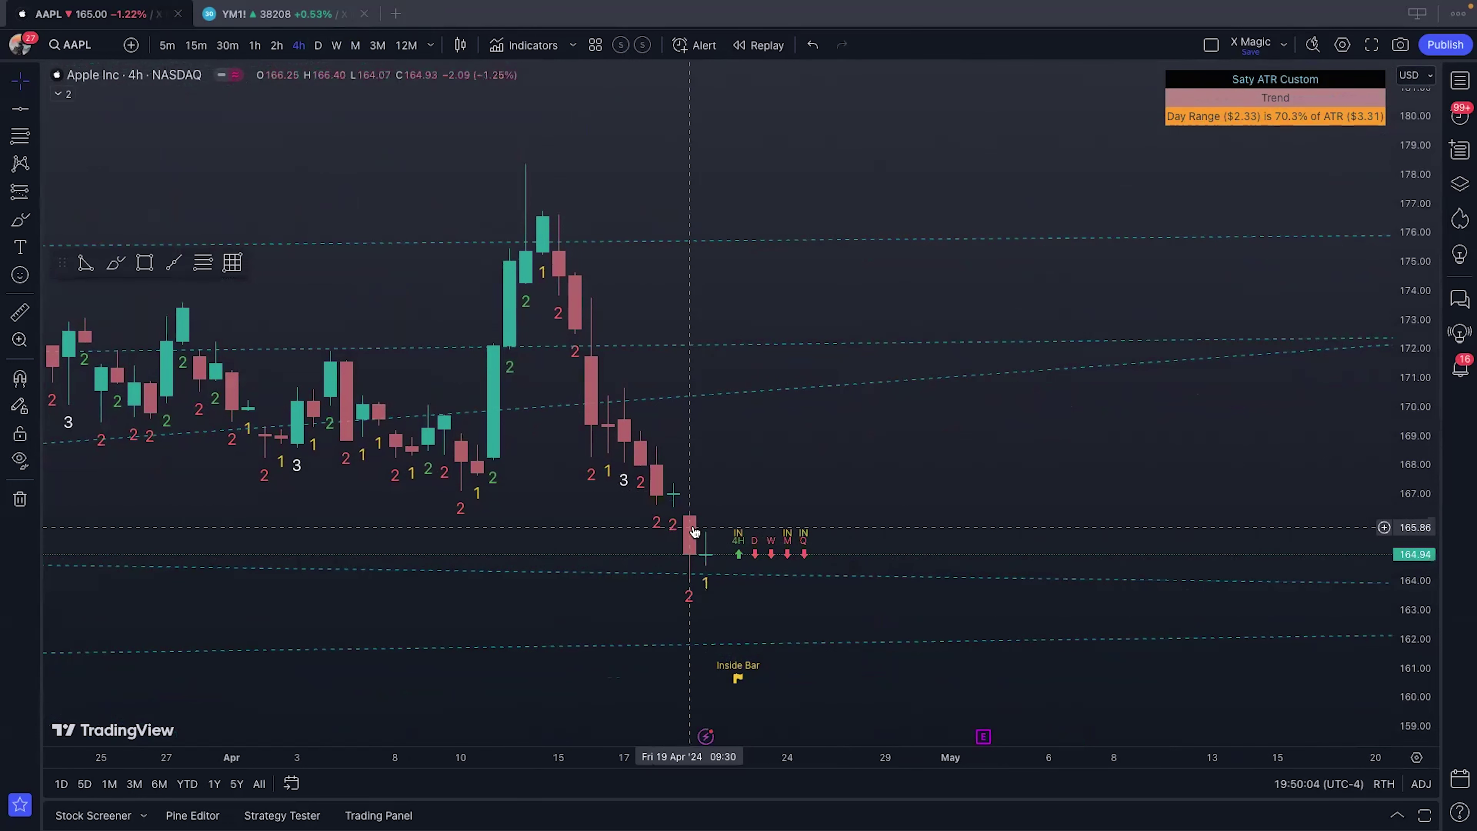
{"action": "left_click", "coordinate": [255, 44]}
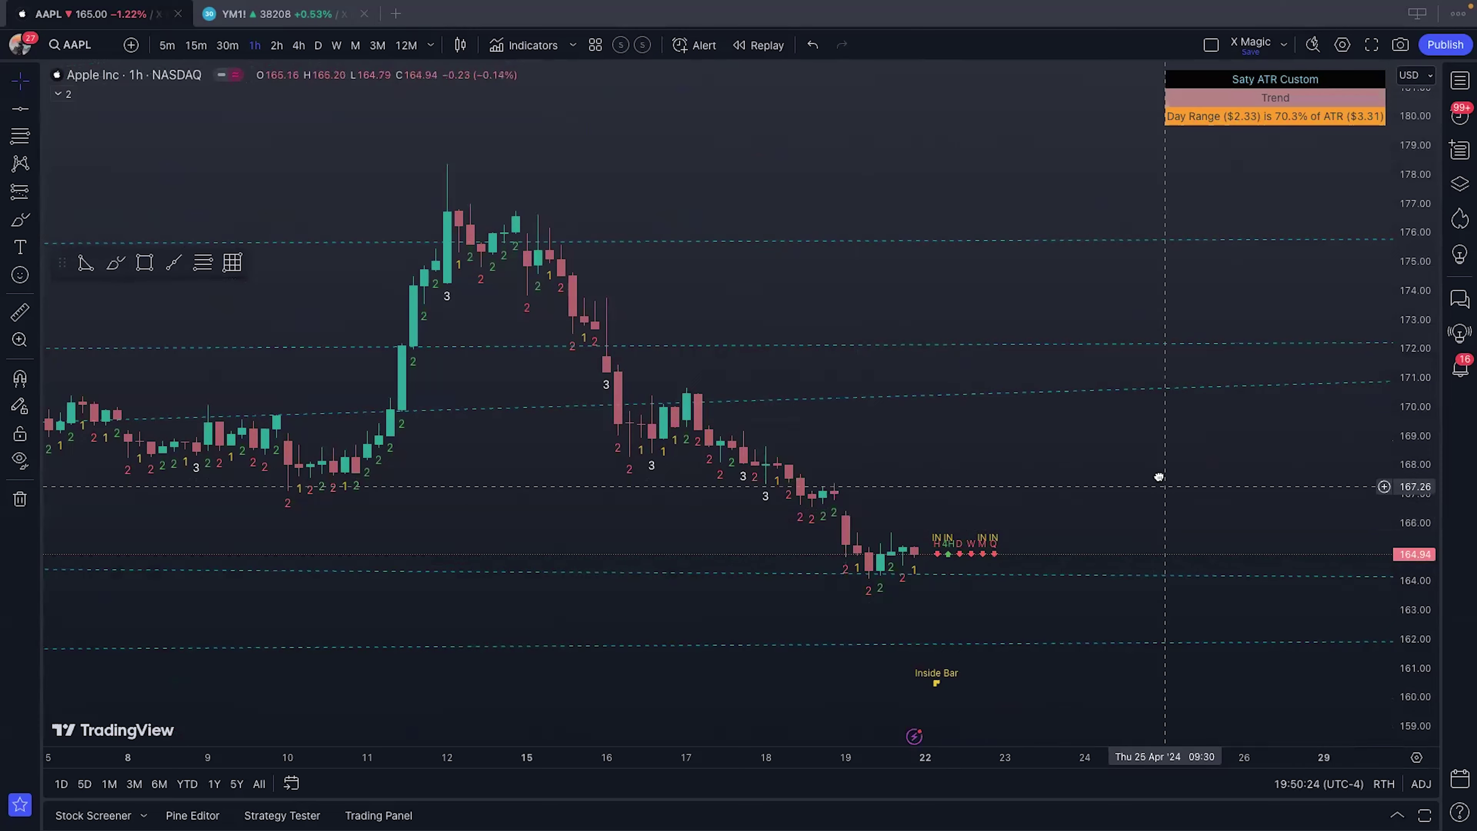
{"action": "left_click_drag", "start_coordinate": [1161, 478], "coordinate": [1147, 448]}
{"action": "left_click", "coordinate": [1416, 757]}
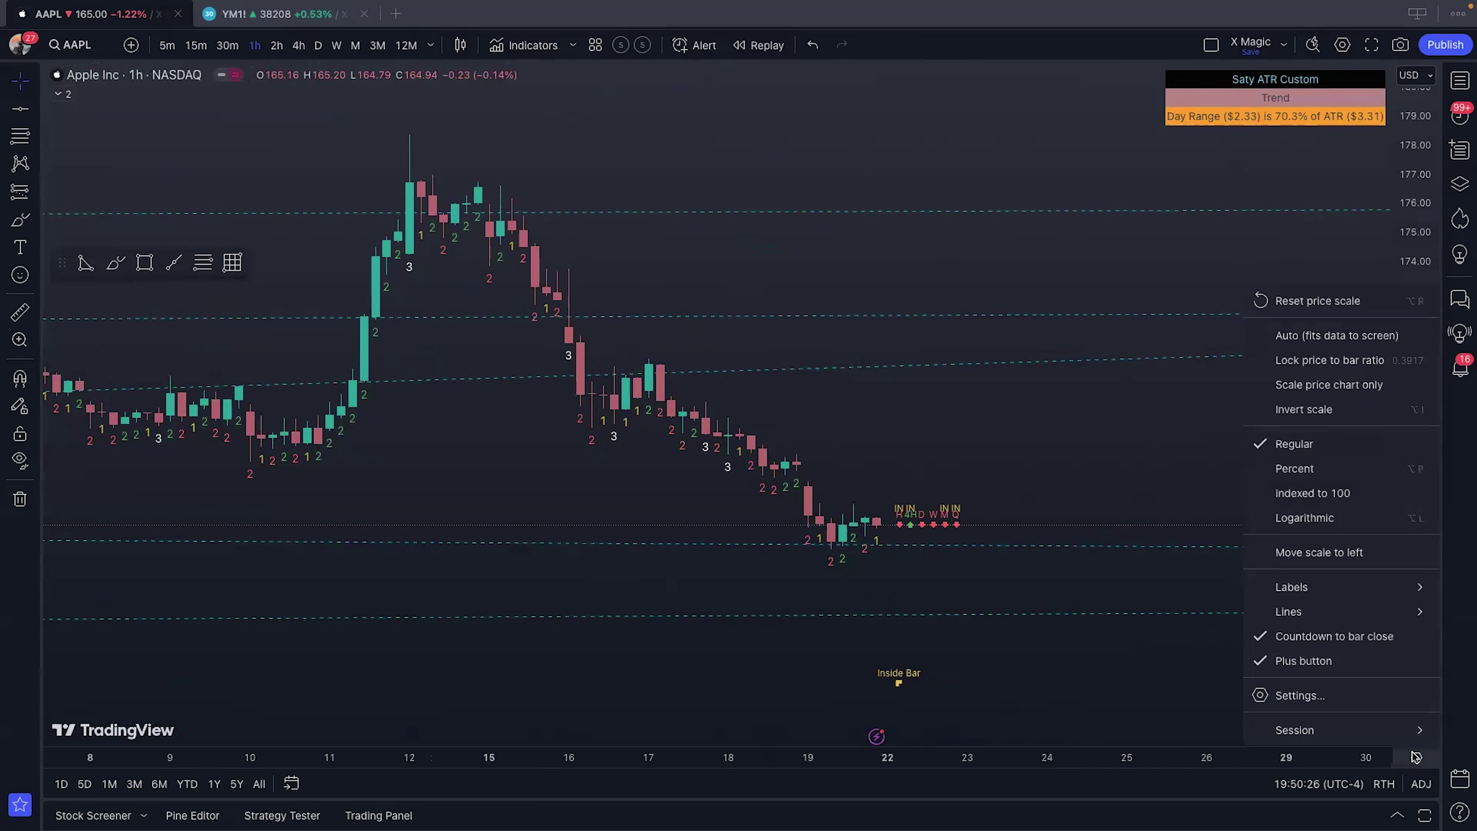
{"action": "mouse_move", "coordinate": [1402, 742]}
{"action": "left_click", "coordinate": [1192, 758]}
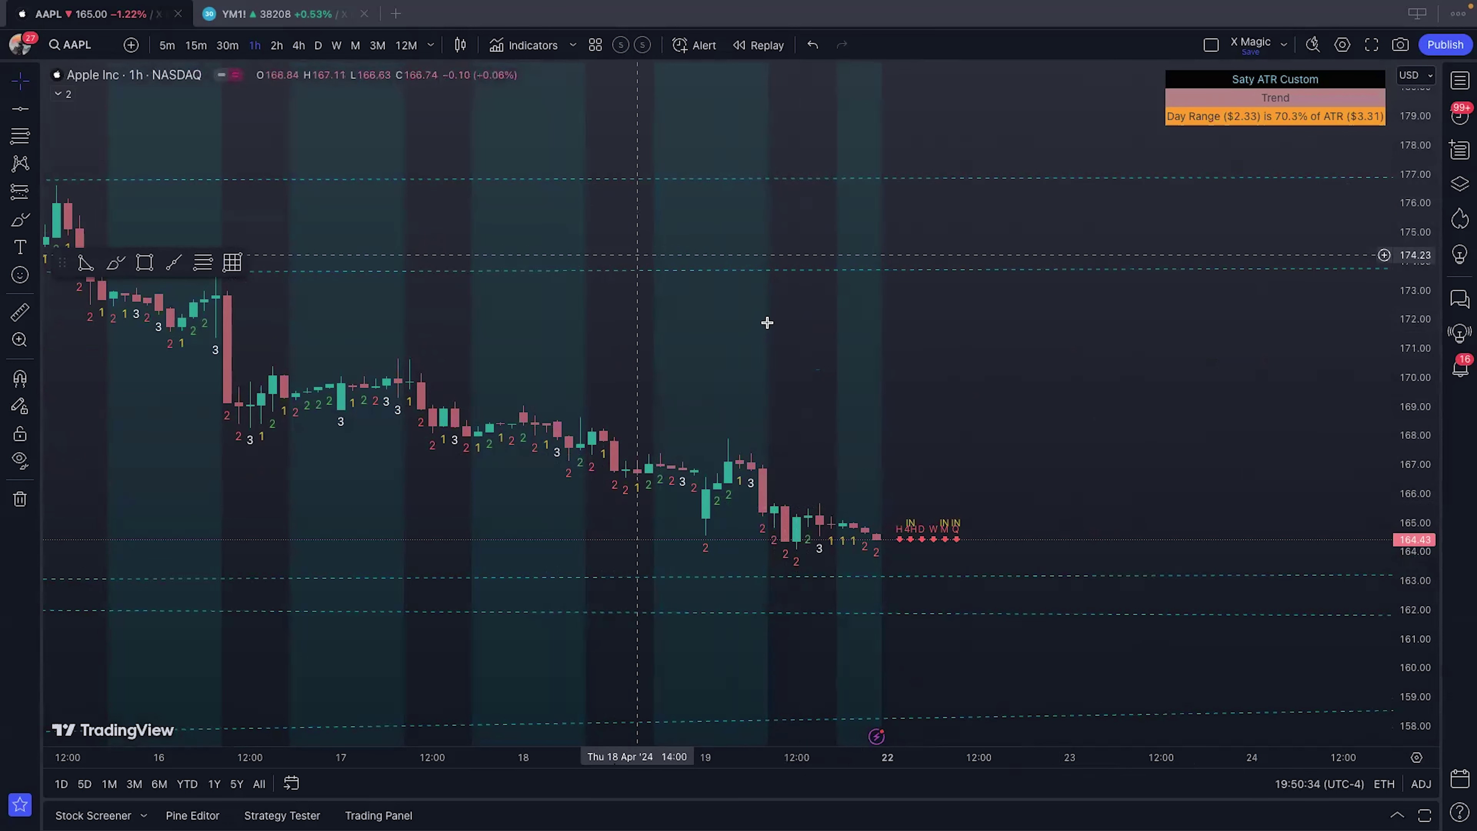
{"action": "left_click", "coordinate": [1417, 757]}
{"action": "mouse_move", "coordinate": [1341, 732]}
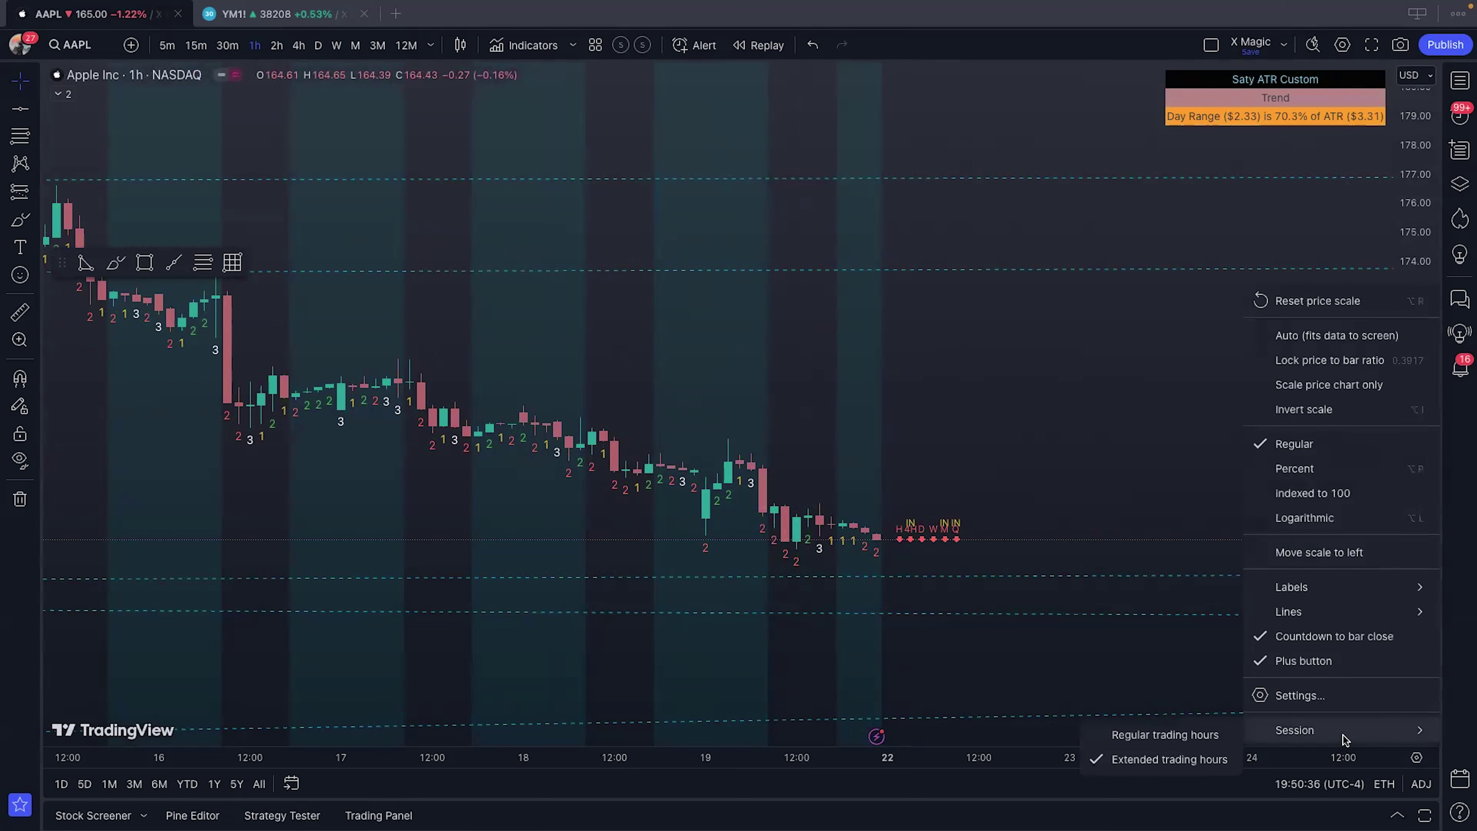
{"action": "left_click", "coordinate": [1197, 740]}
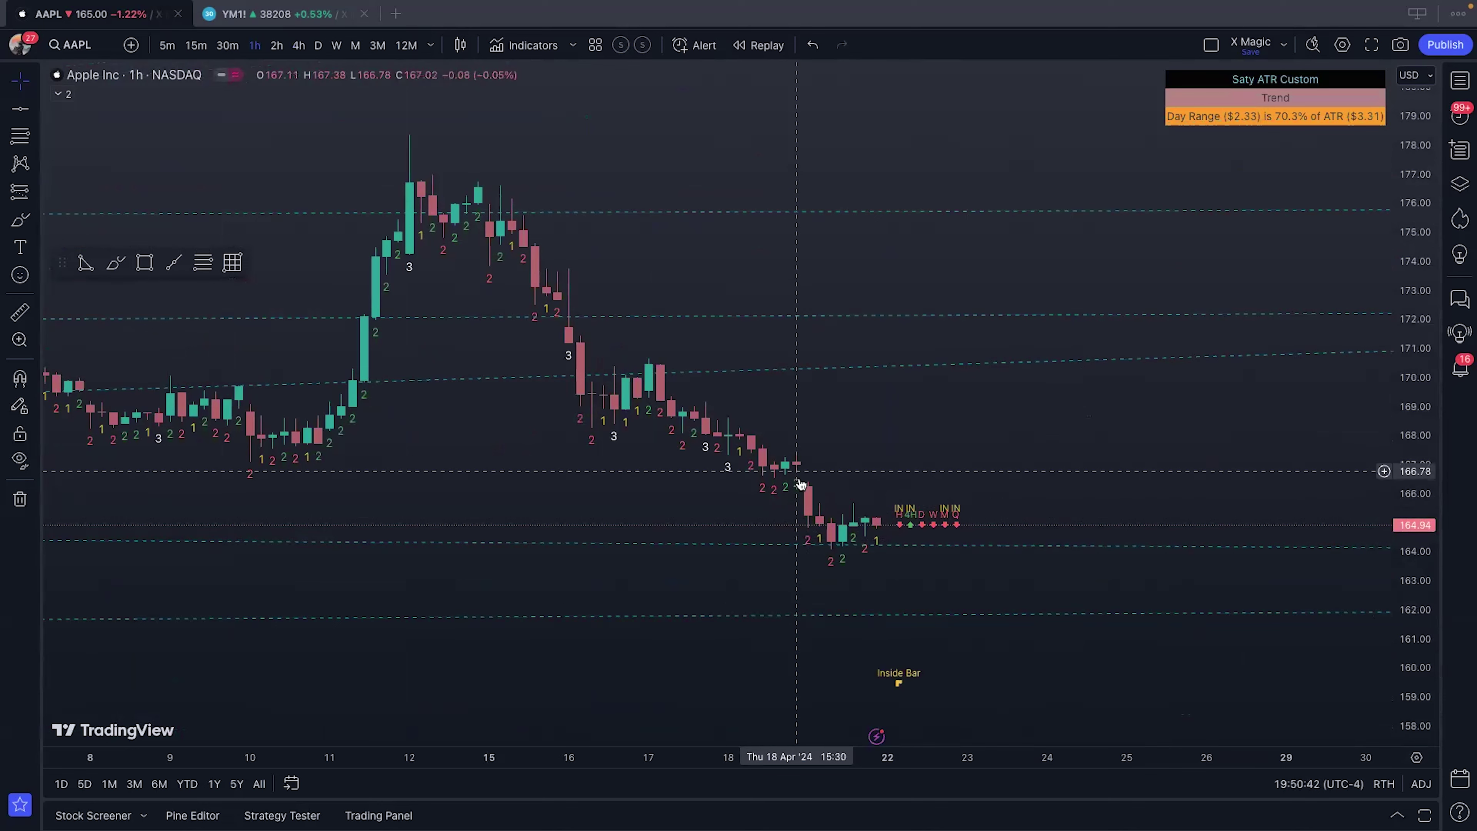
{"action": "scroll", "coordinate": [479, 517], "scroll_direction": "down", "scroll_amount": 3}
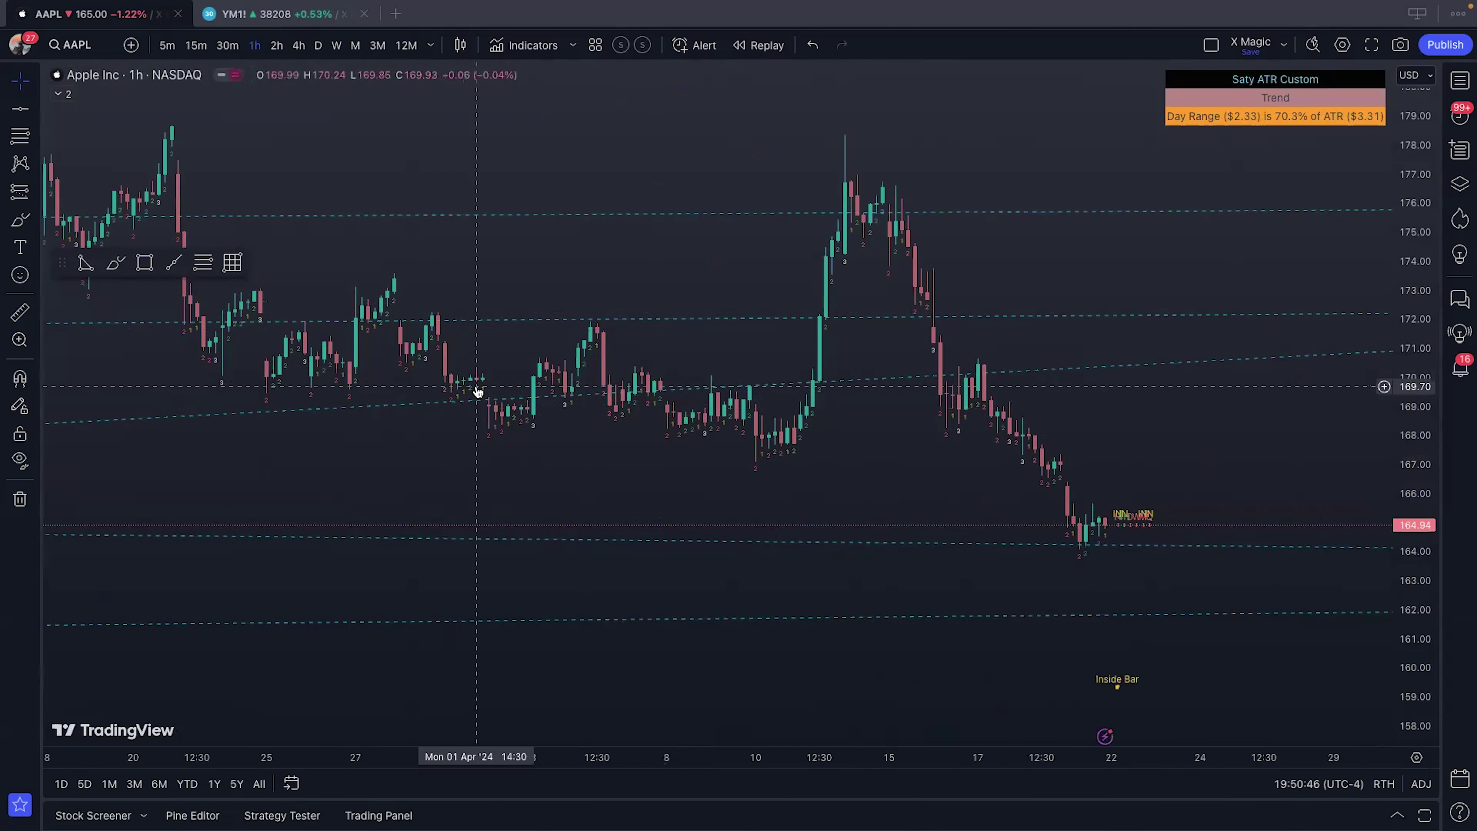
{"action": "scroll", "coordinate": [722, 478], "scroll_direction": "up", "scroll_amount": 5}
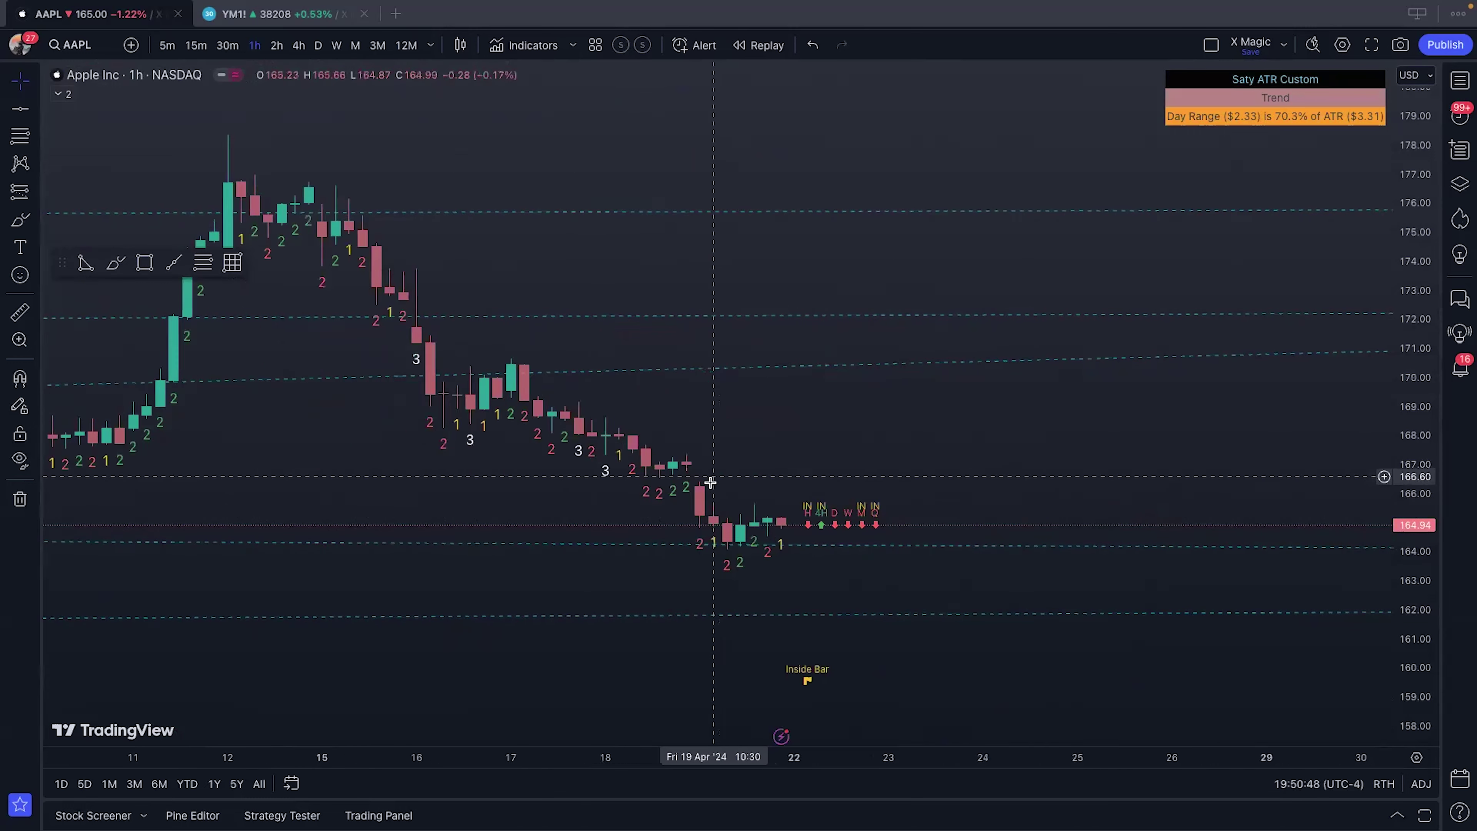
Step: Put Apple on 4-hour bars, trying extended hours before returning to regular trading hours
{"action": "left_click", "coordinate": [301, 49]}
{"action": "scroll", "coordinate": [669, 445], "scroll_direction": "up", "scroll_amount": 5}
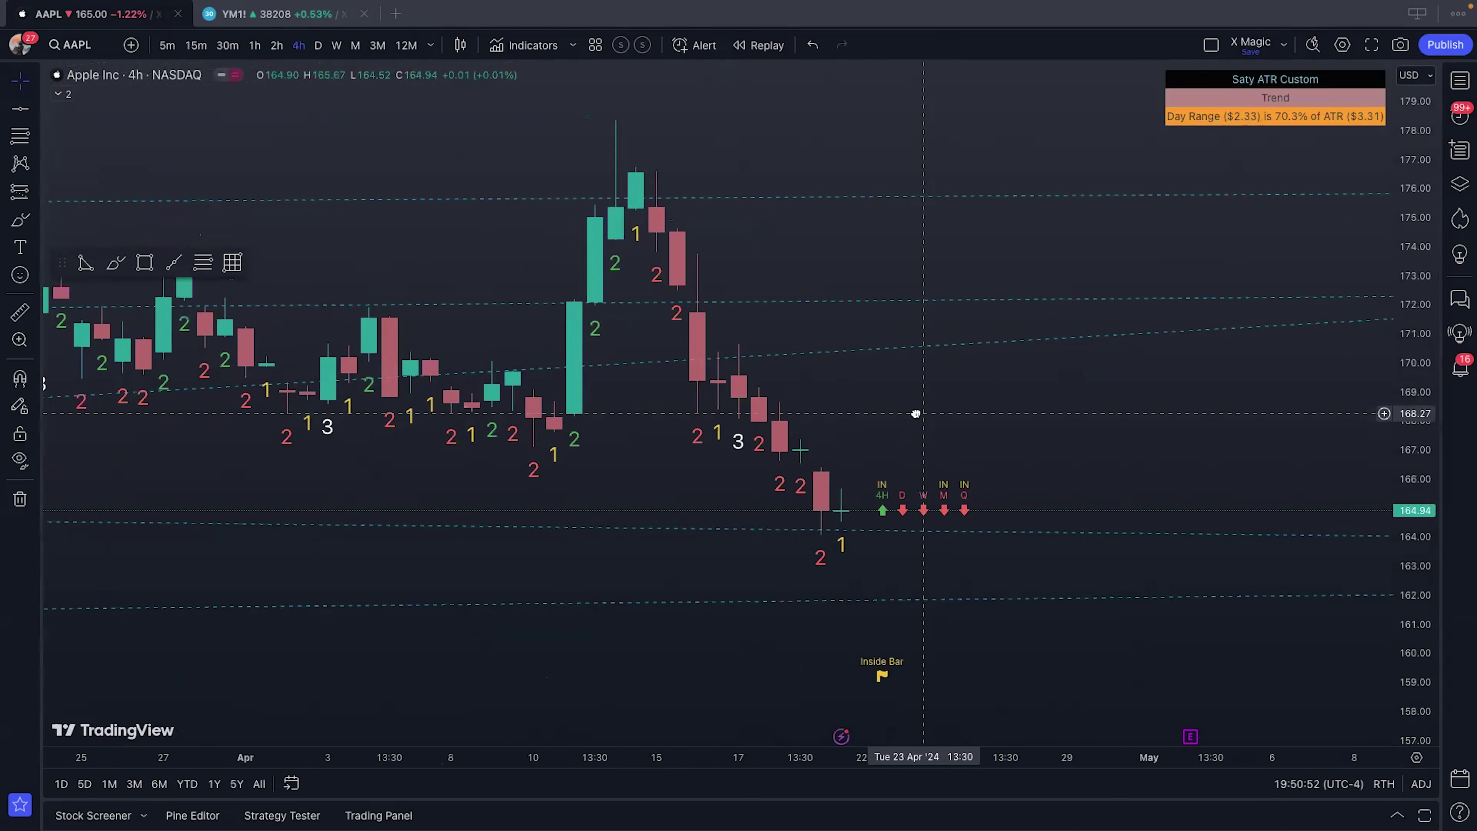
{"action": "left_click_drag", "start_coordinate": [911, 379], "coordinate": [911, 378]}
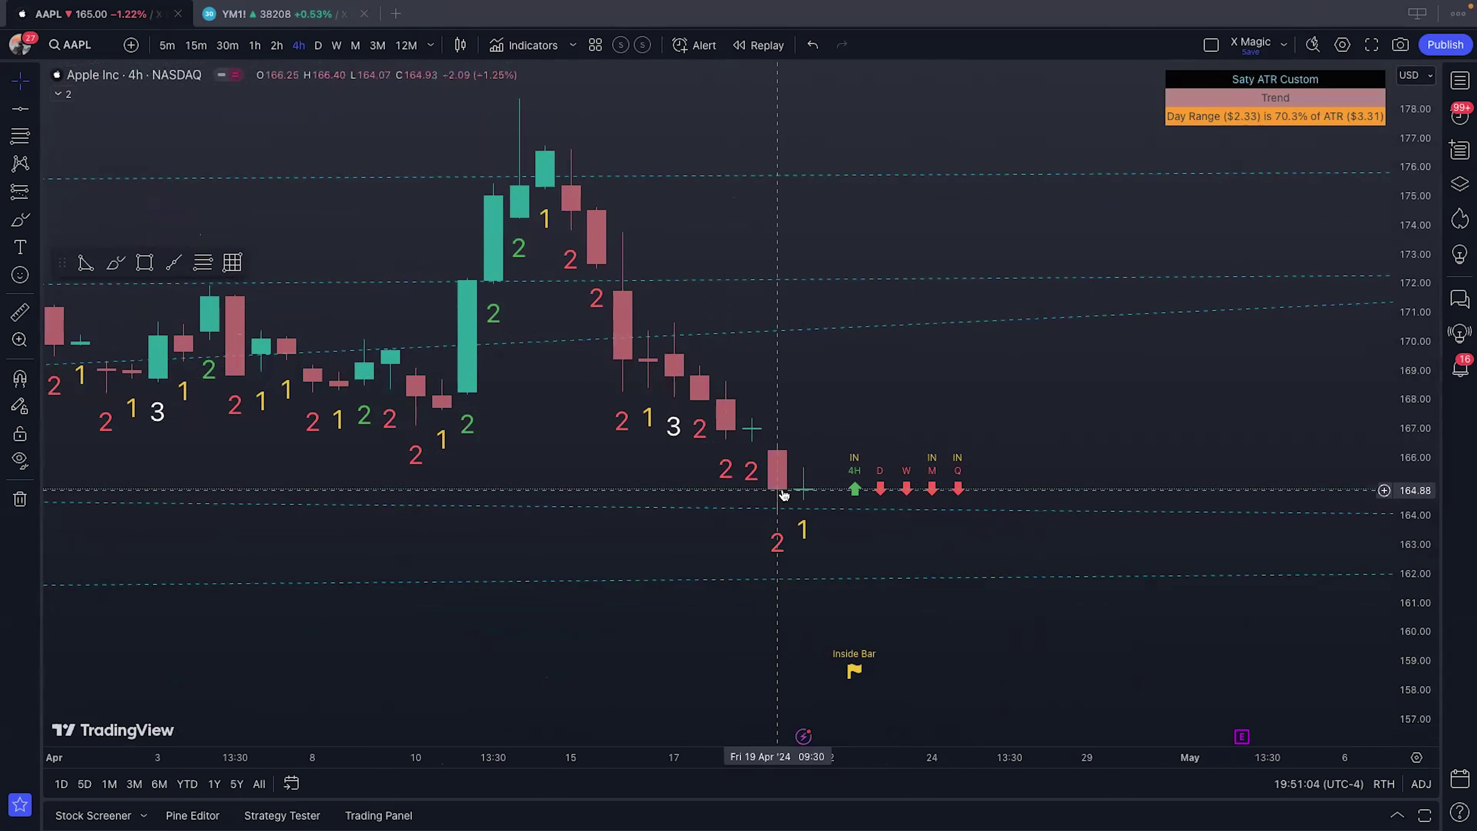
{"action": "left_click", "coordinate": [1417, 757]}
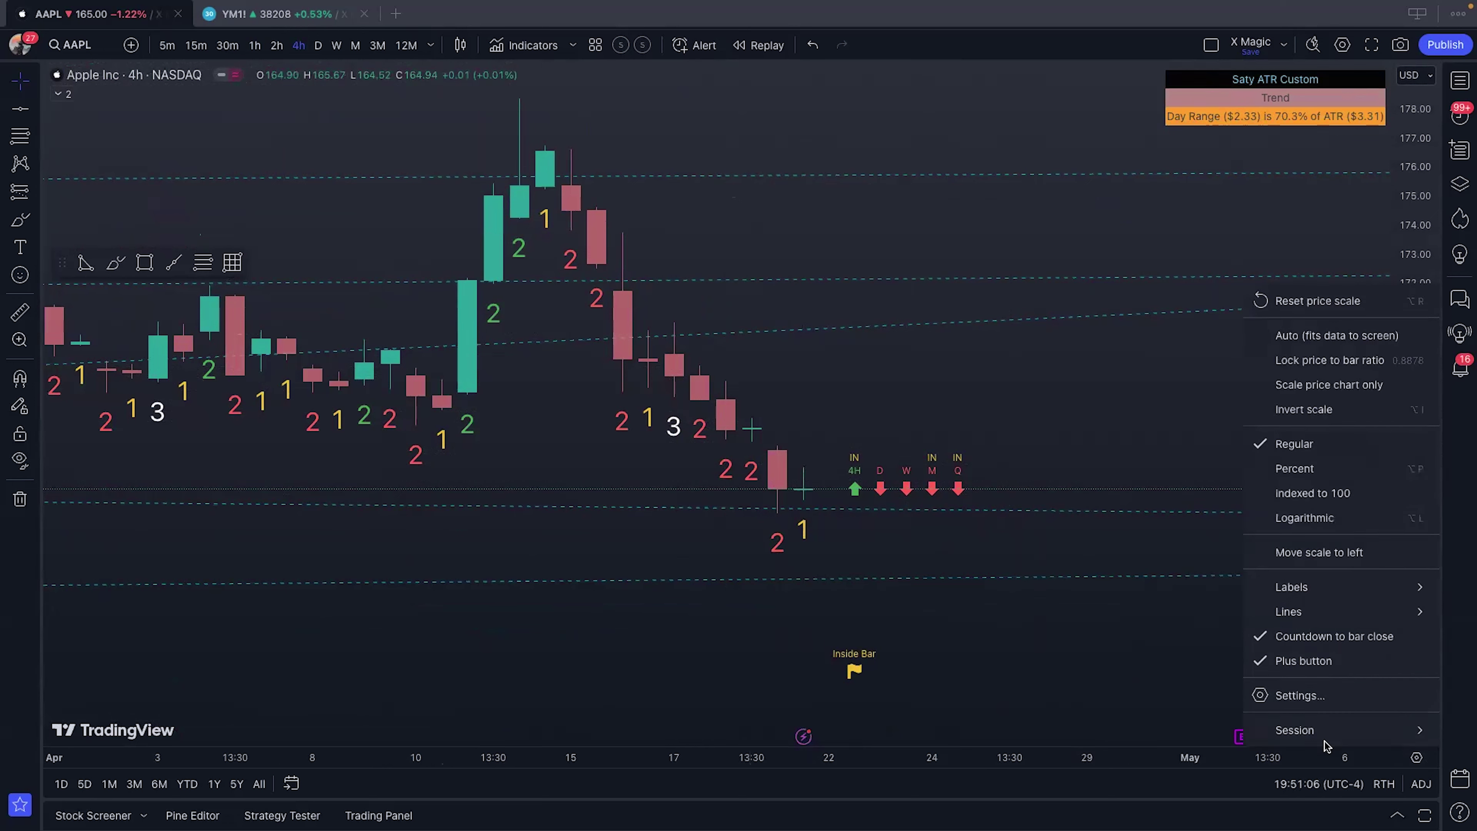
{"action": "mouse_move", "coordinate": [1325, 738]}
{"action": "left_click", "coordinate": [1162, 758]}
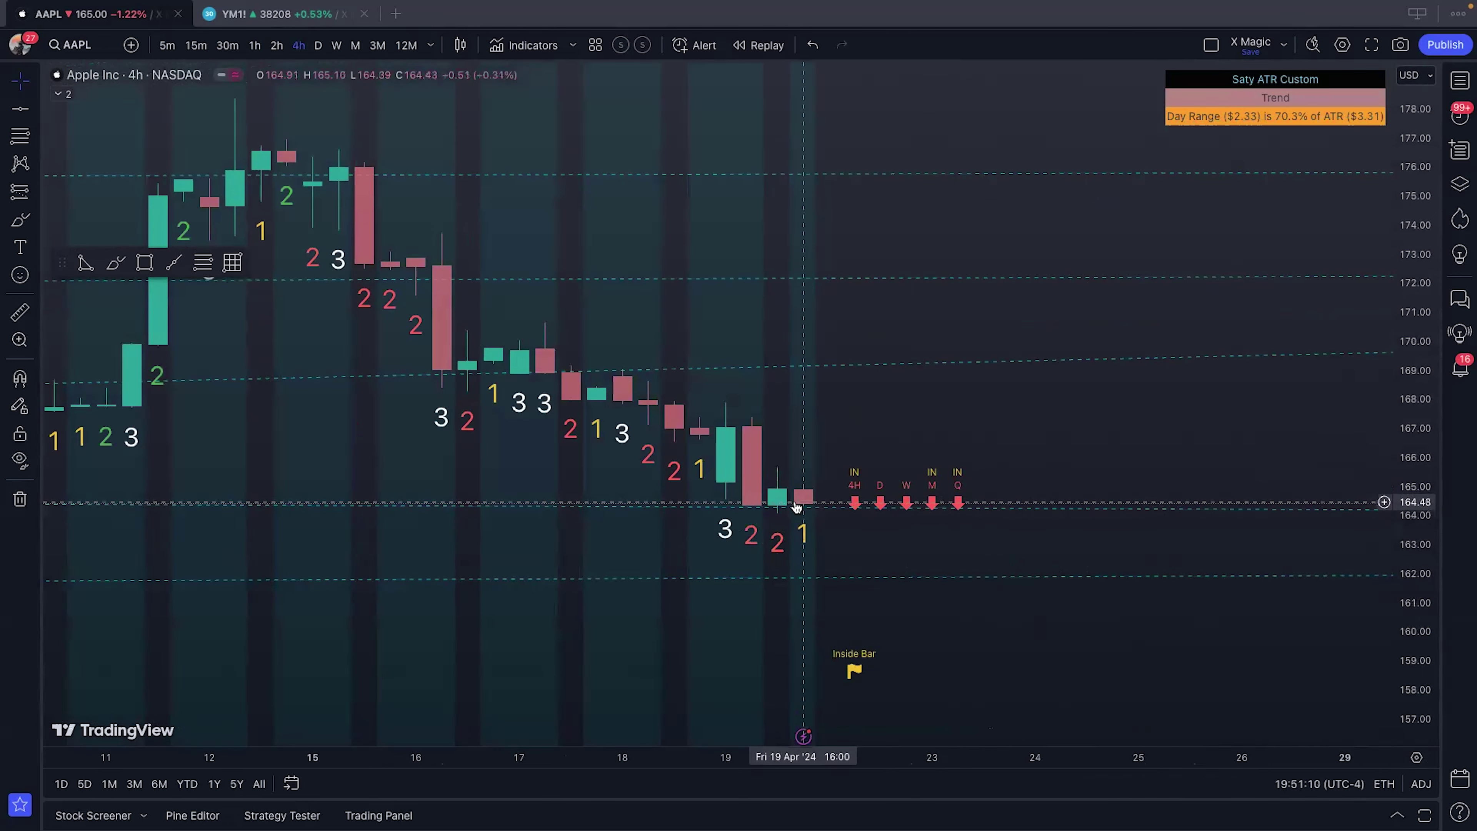
{"action": "left_click", "coordinate": [1416, 757]}
{"action": "mouse_move", "coordinate": [1335, 738]}
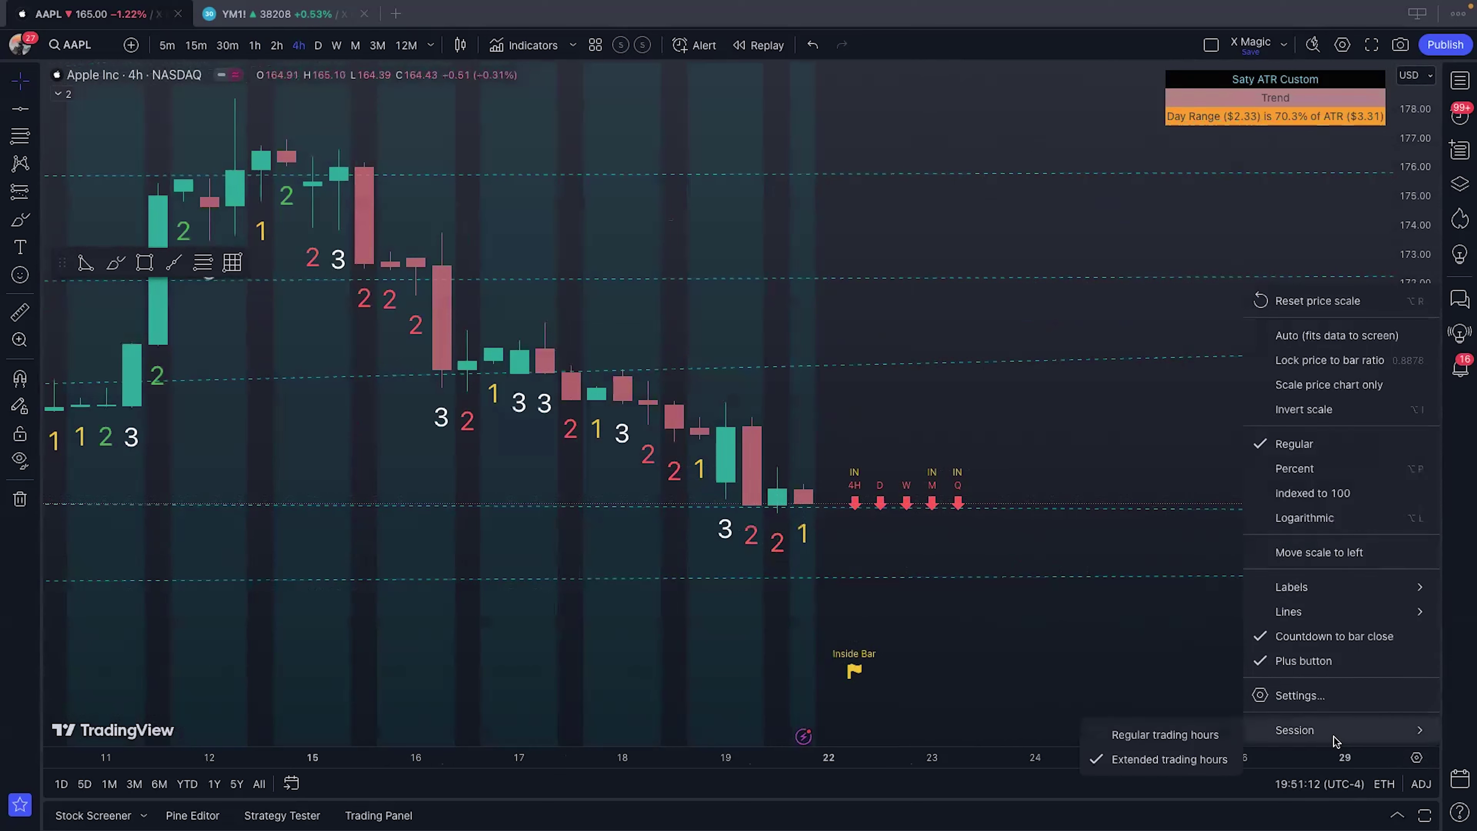
{"action": "left_click", "coordinate": [1165, 734]}
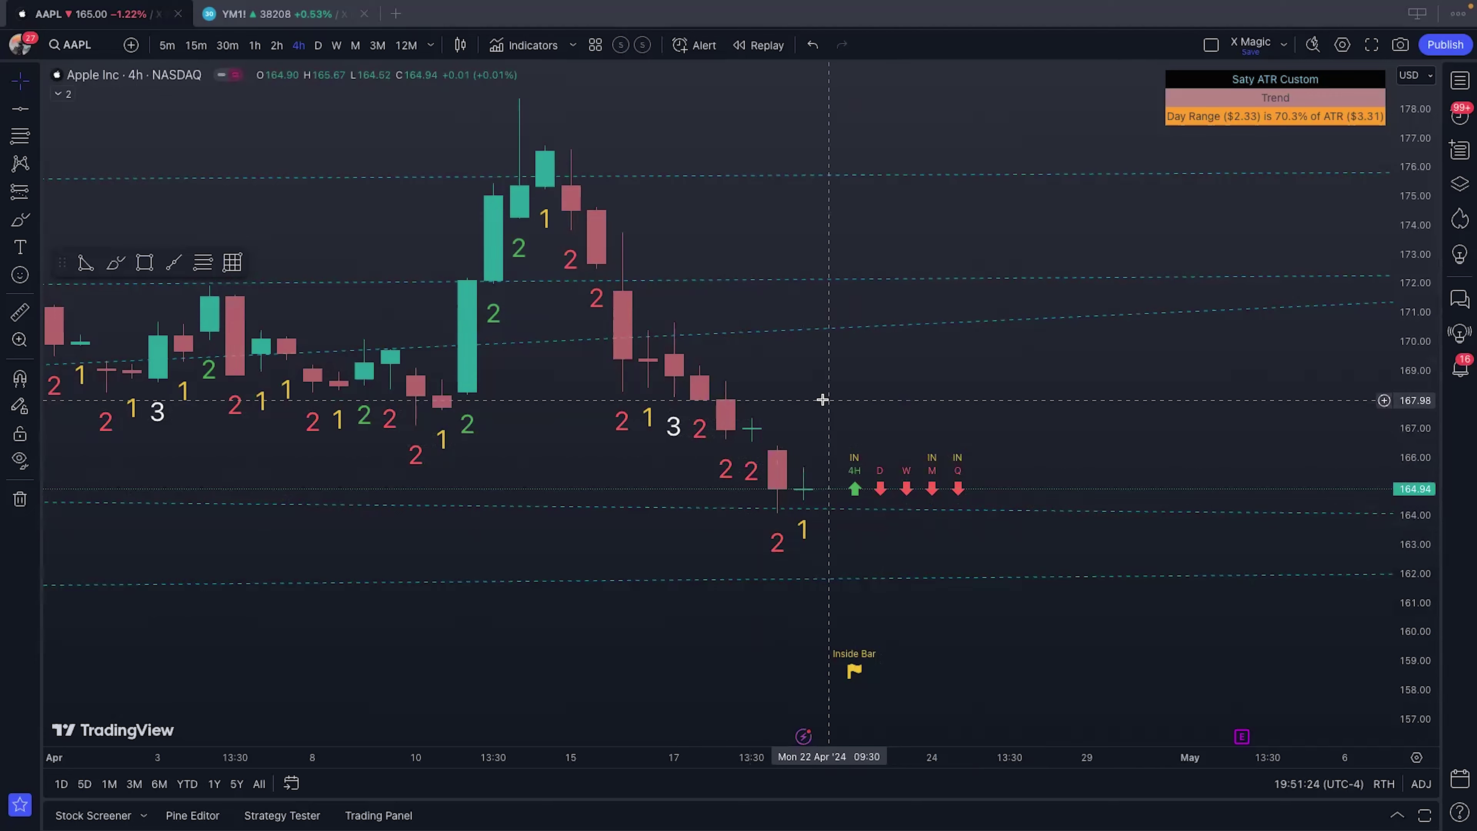
Step: Stretch the price scale and pan so the April 18–19 candles fill the view
{"action": "scroll", "coordinate": [822, 399], "scroll_direction": "up", "scroll_amount": 3}
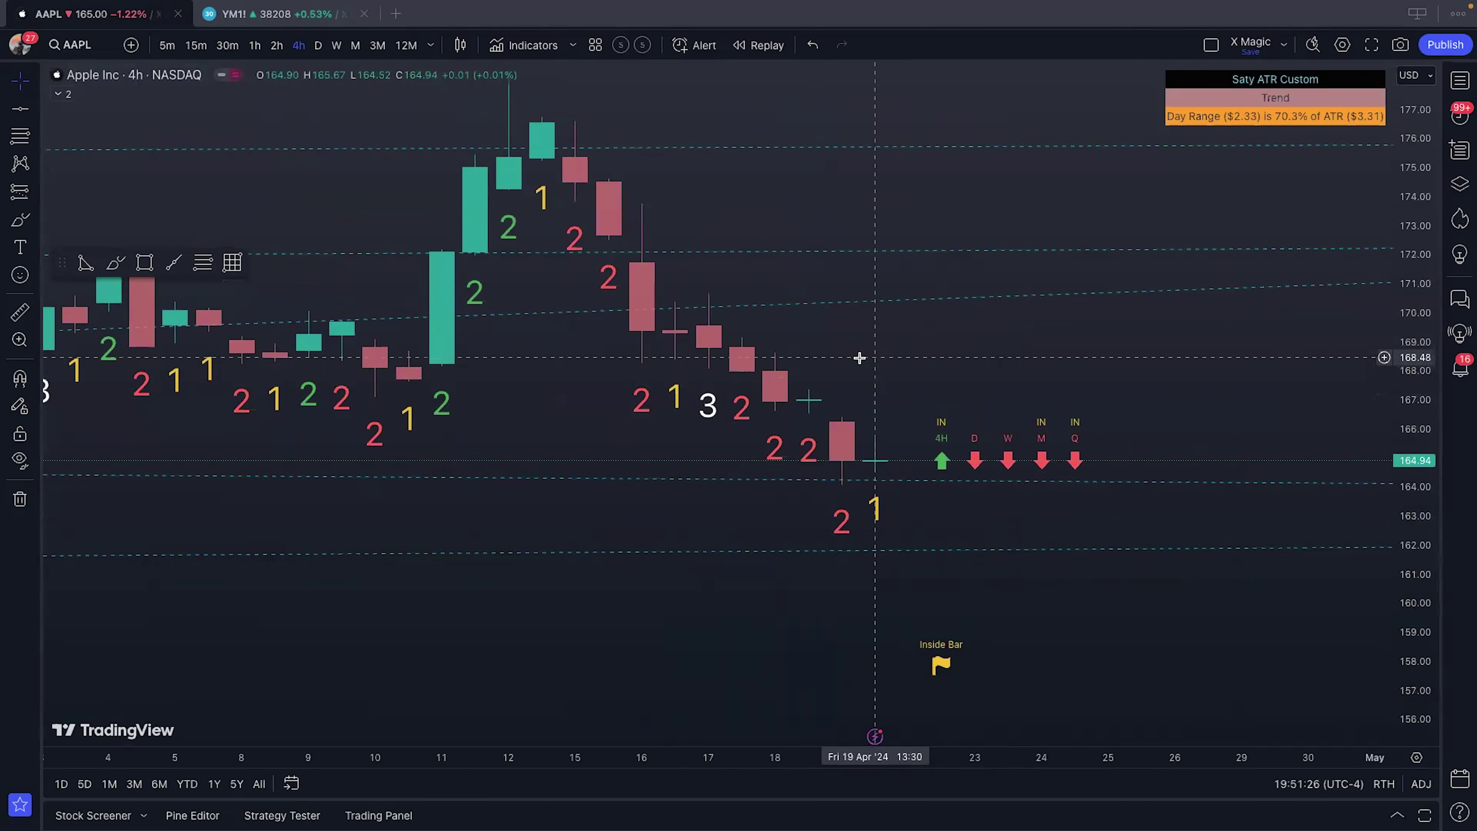
{"action": "left_click_drag", "start_coordinate": [1434, 552], "coordinate": [1434, 599]}
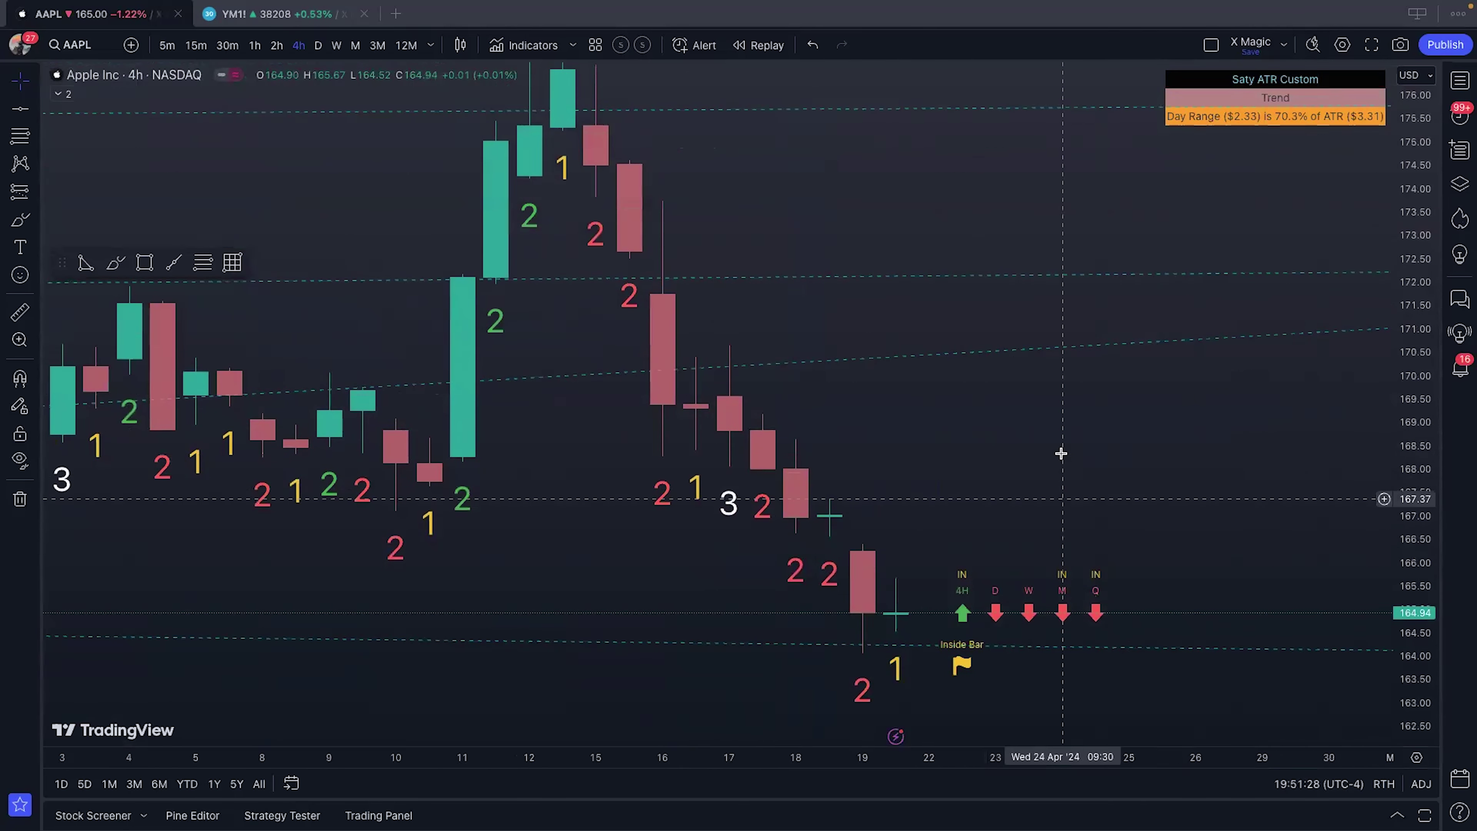
{"action": "left_click_drag", "start_coordinate": [1058, 448], "coordinate": [1025, 378]}
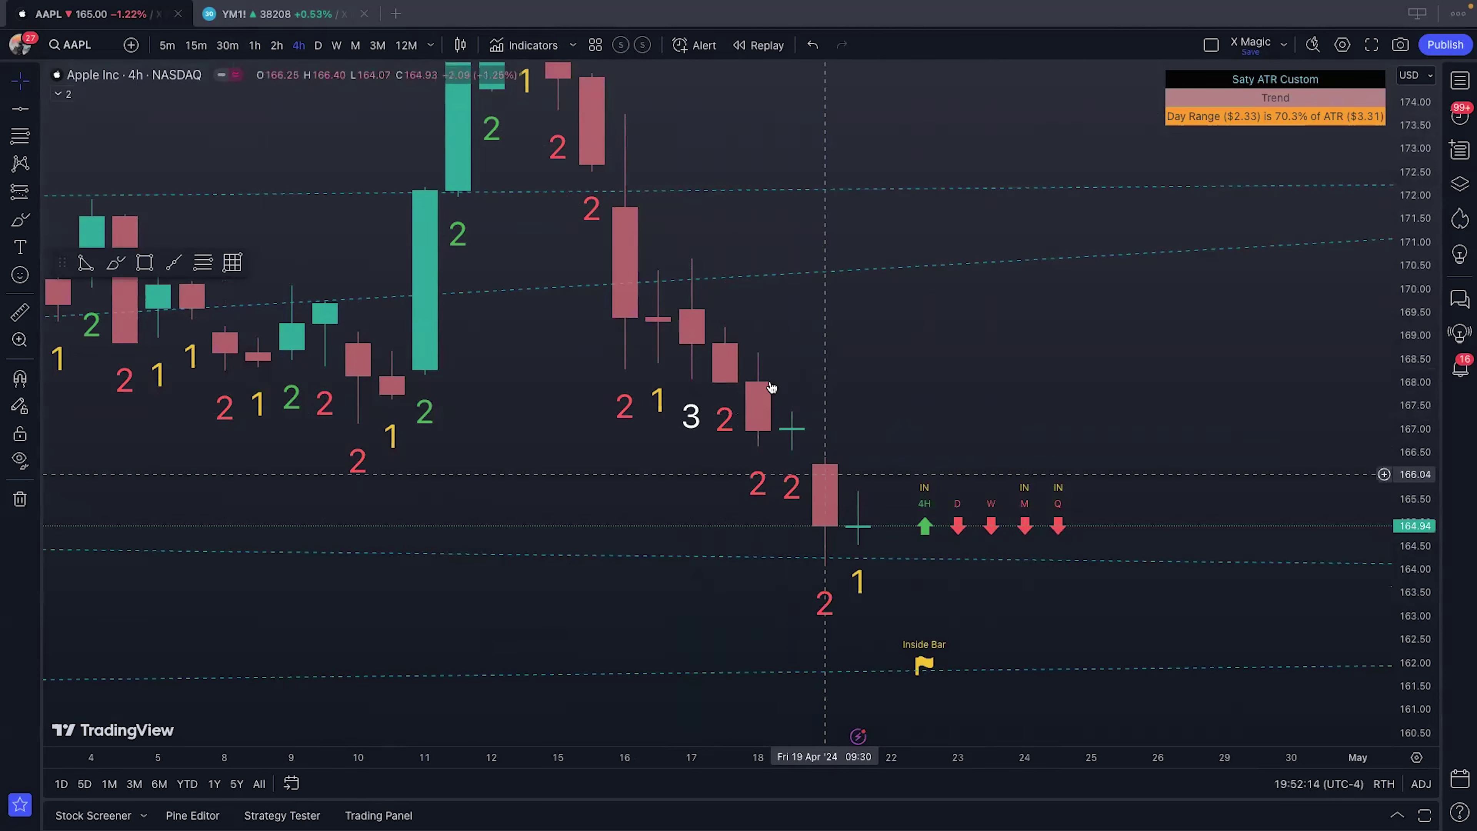
{"action": "scroll", "coordinate": [817, 413], "scroll_direction": "up", "scroll_amount": 1}
{"action": "scroll", "coordinate": [814, 407], "scroll_direction": "up", "scroll_amount": 3}
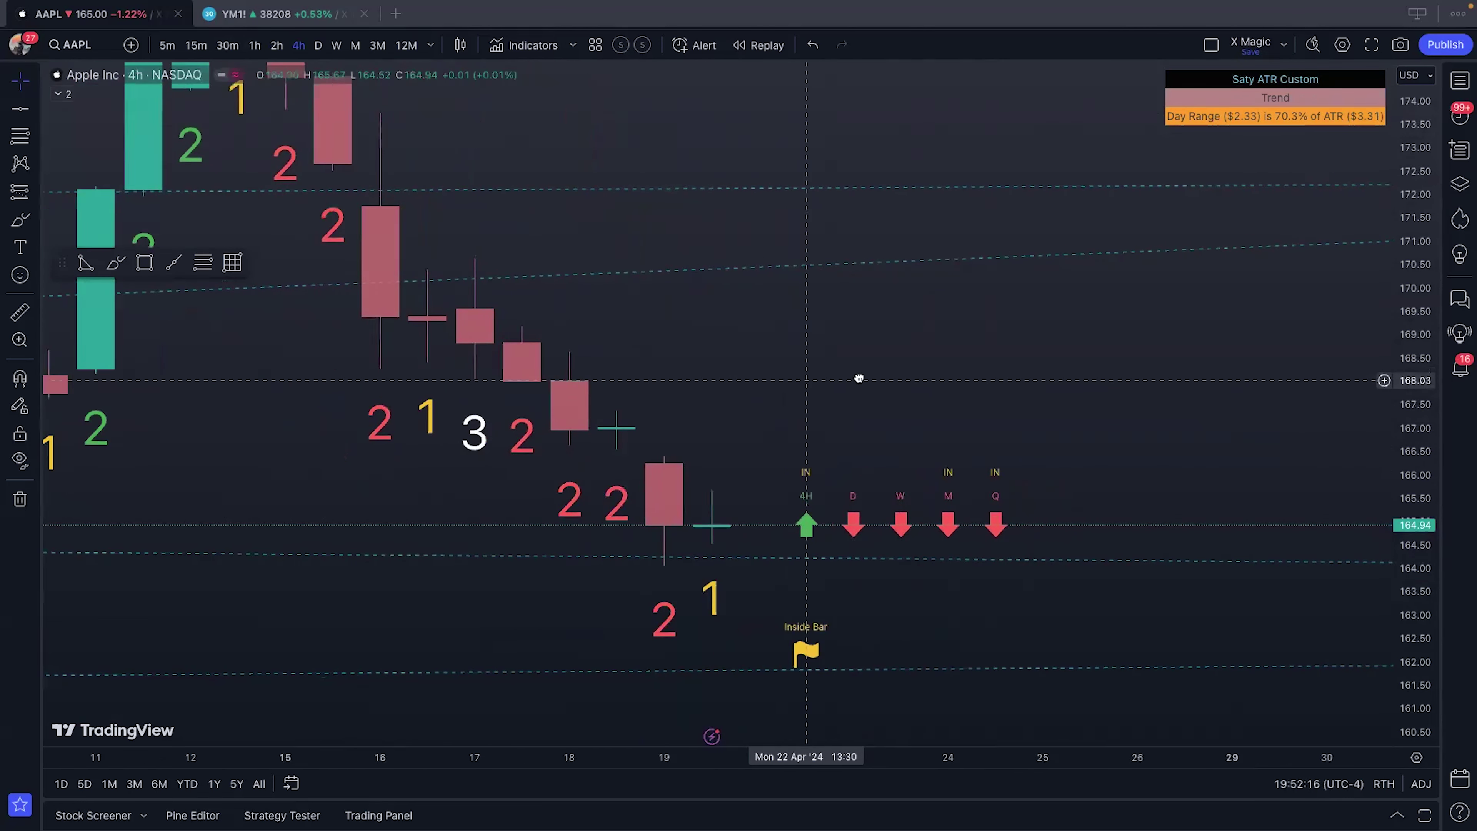
{"action": "left_click_drag", "start_coordinate": [1399, 530], "coordinate": [1114, 320]}
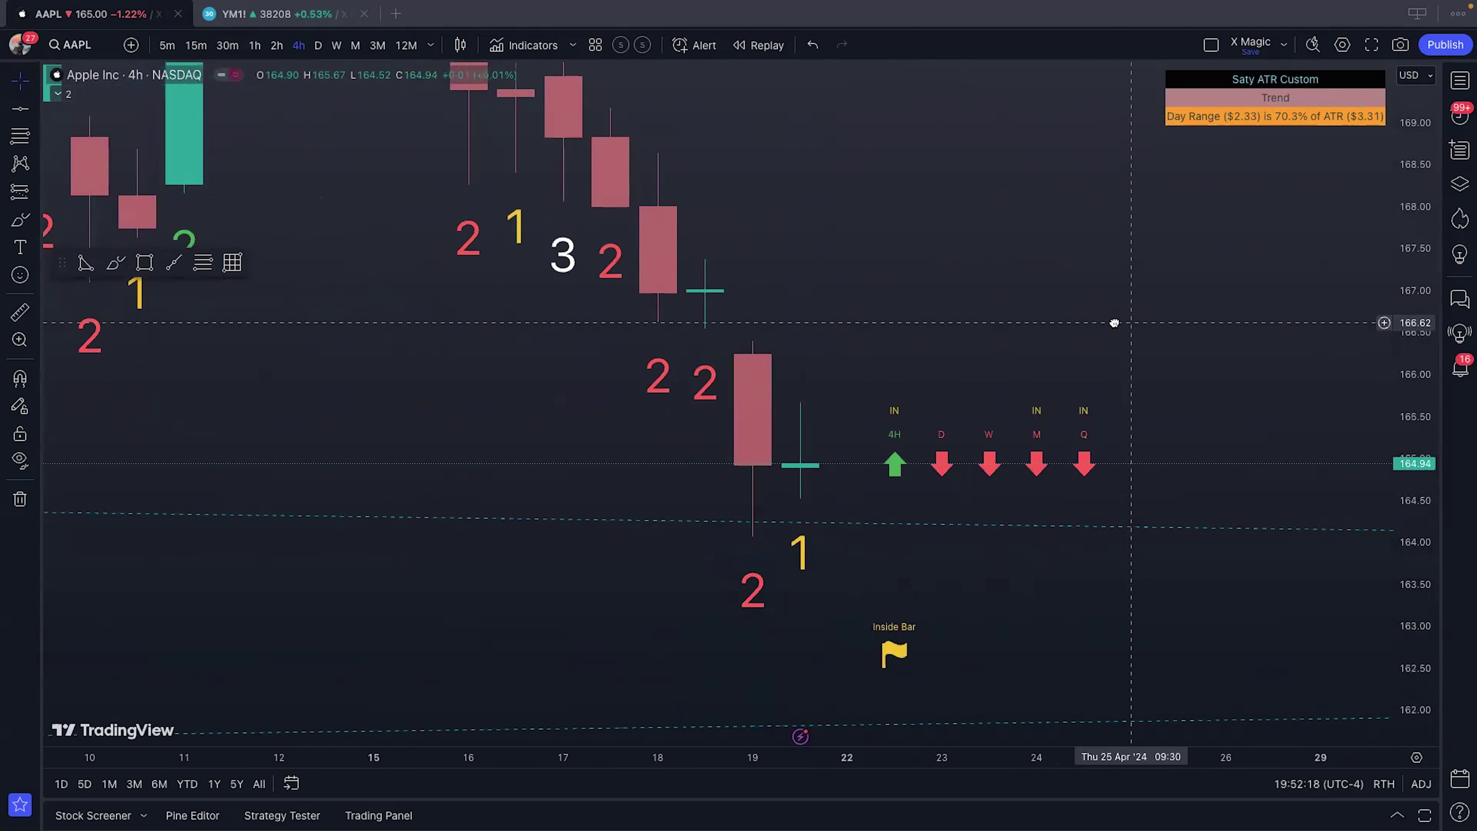
{"action": "left_click_drag", "start_coordinate": [1025, 301], "coordinate": [936, 278]}
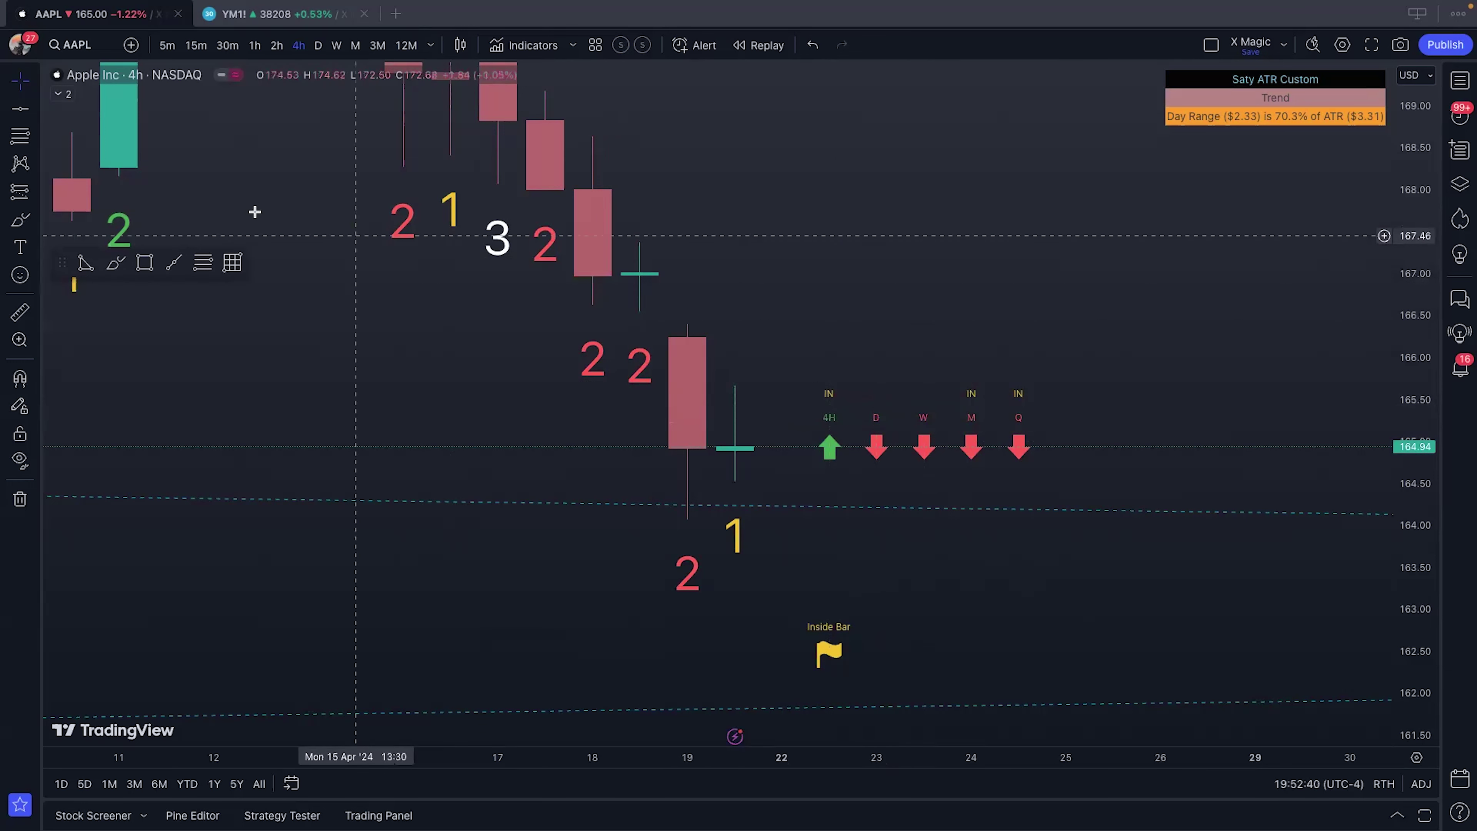
Step: Add a horizontal ray labelled 'Long above' at the latest candle's 165.67 high
{"action": "left_click", "coordinate": [30, 109]}
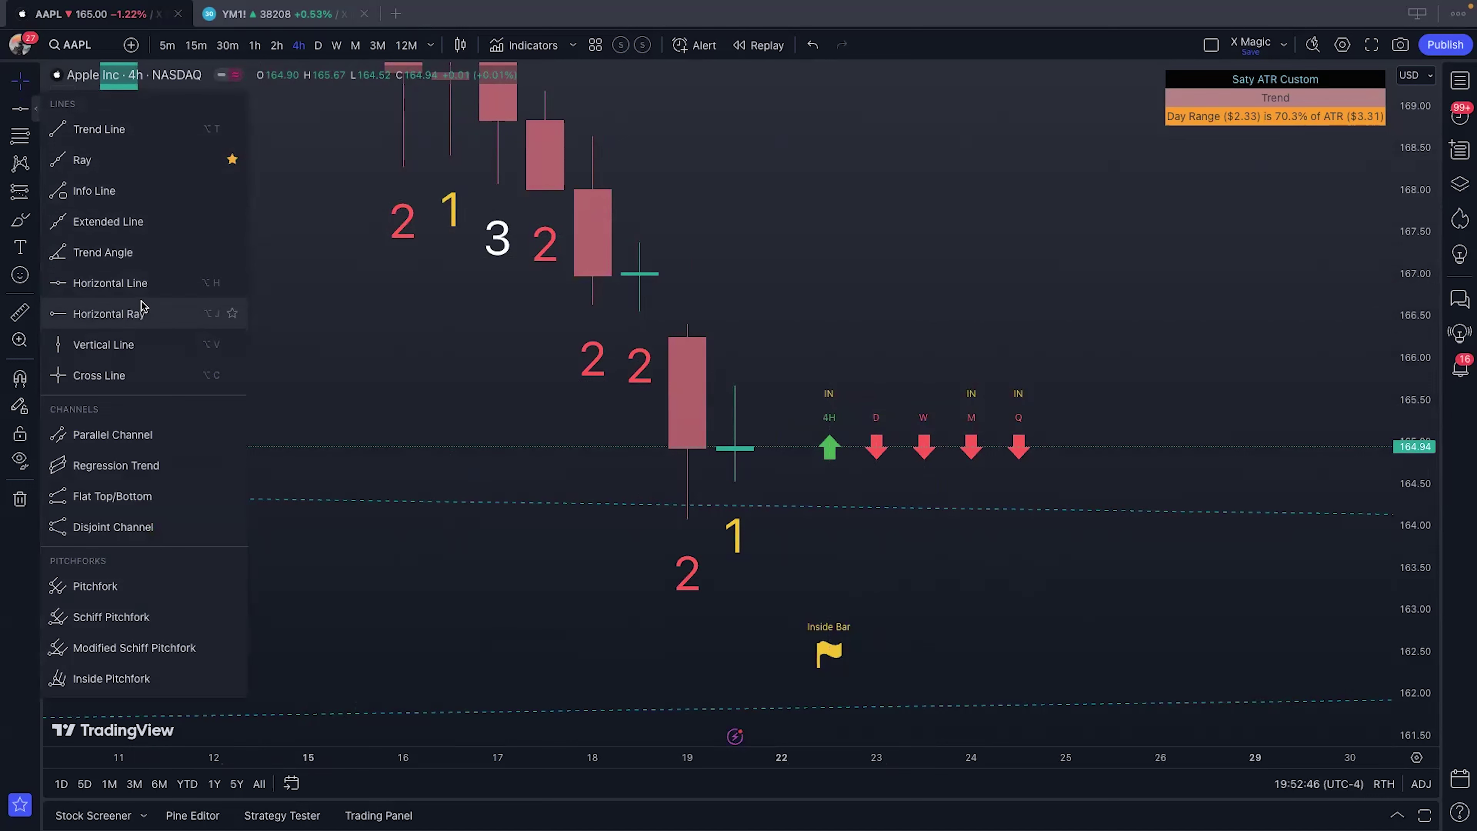
{"action": "left_click", "coordinate": [137, 314]}
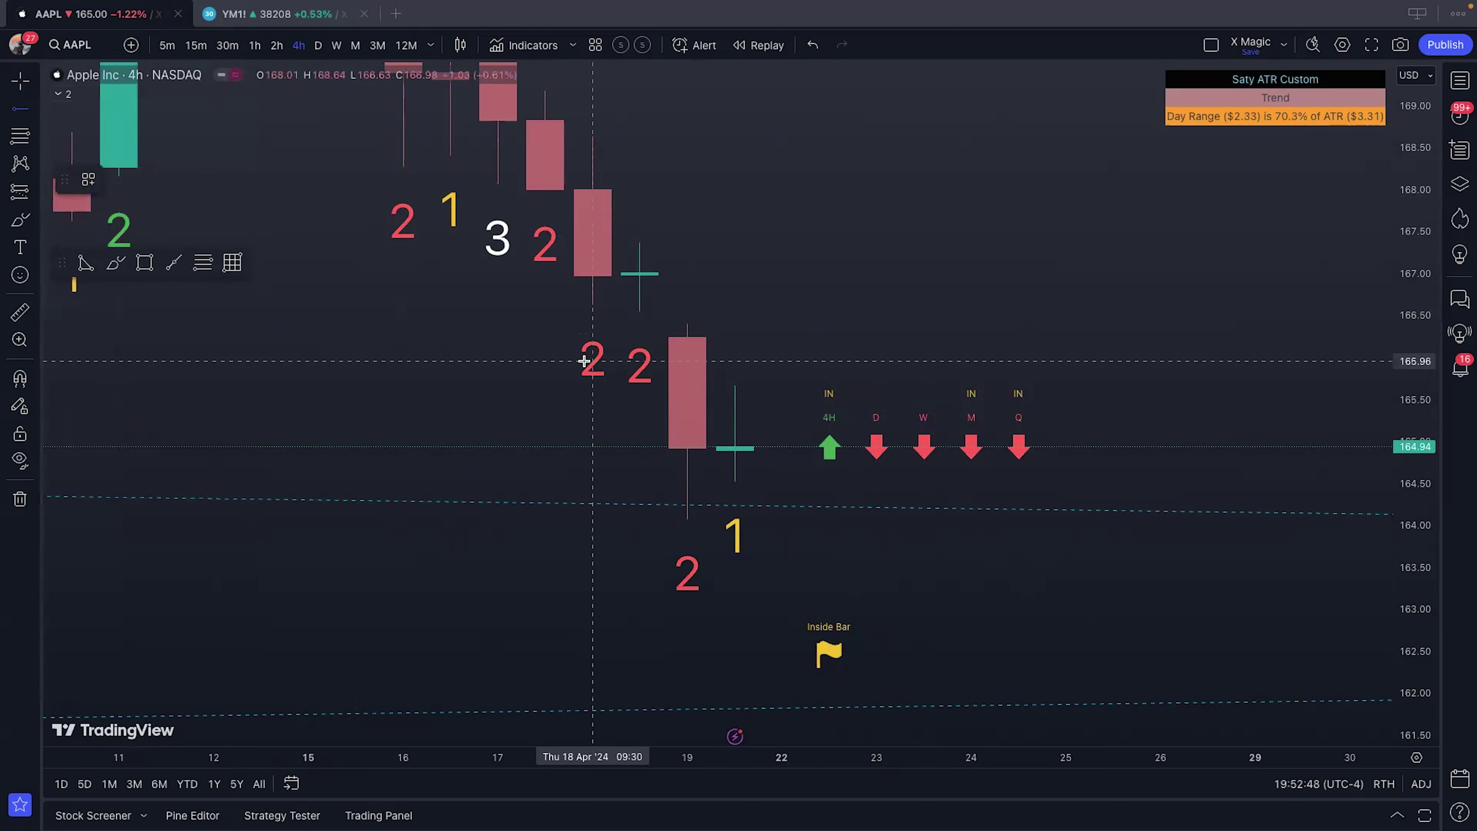
{"action": "left_click", "coordinate": [735, 386]}
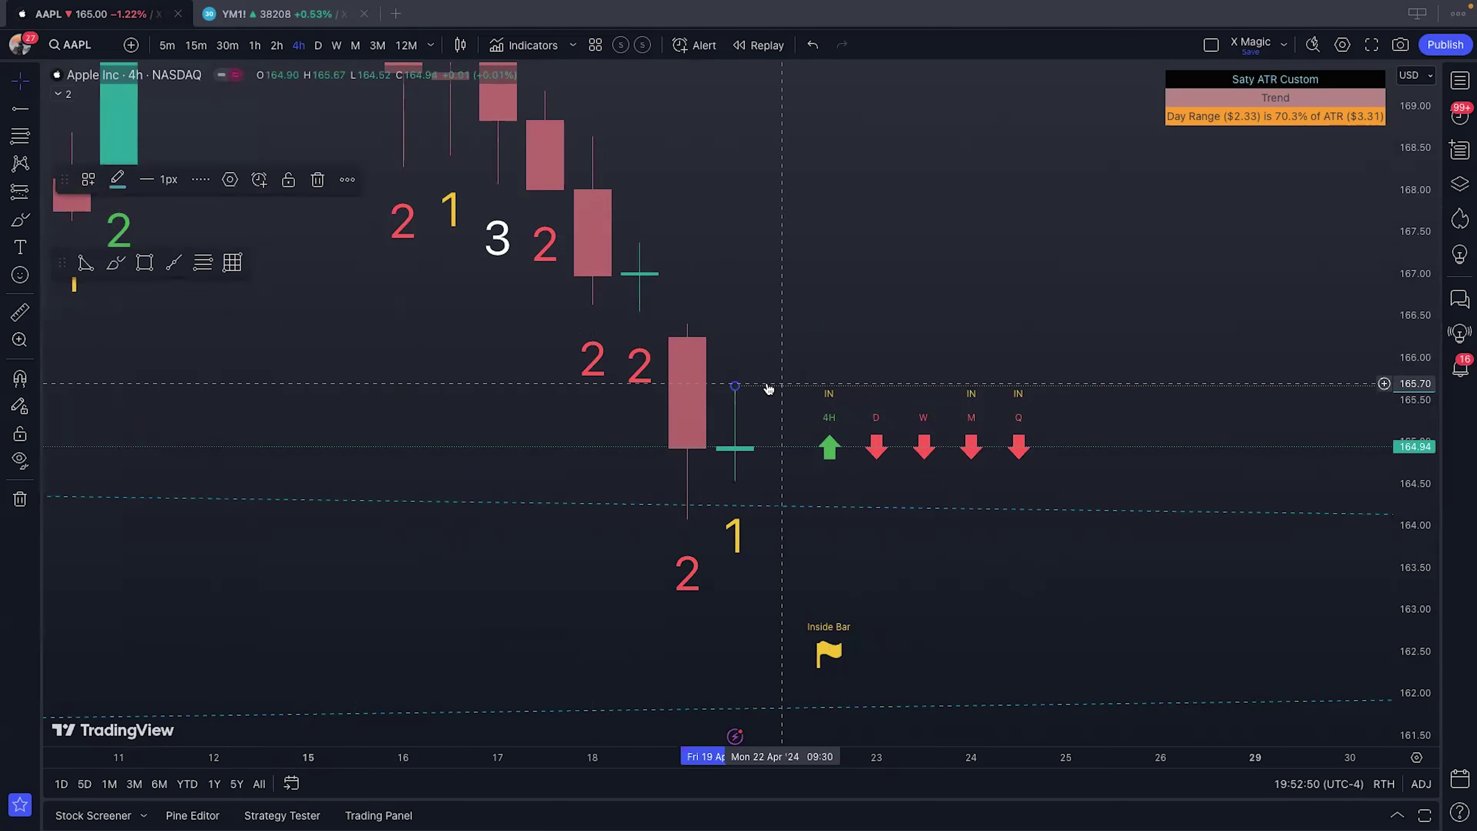
{"action": "double_click", "coordinate": [768, 386]}
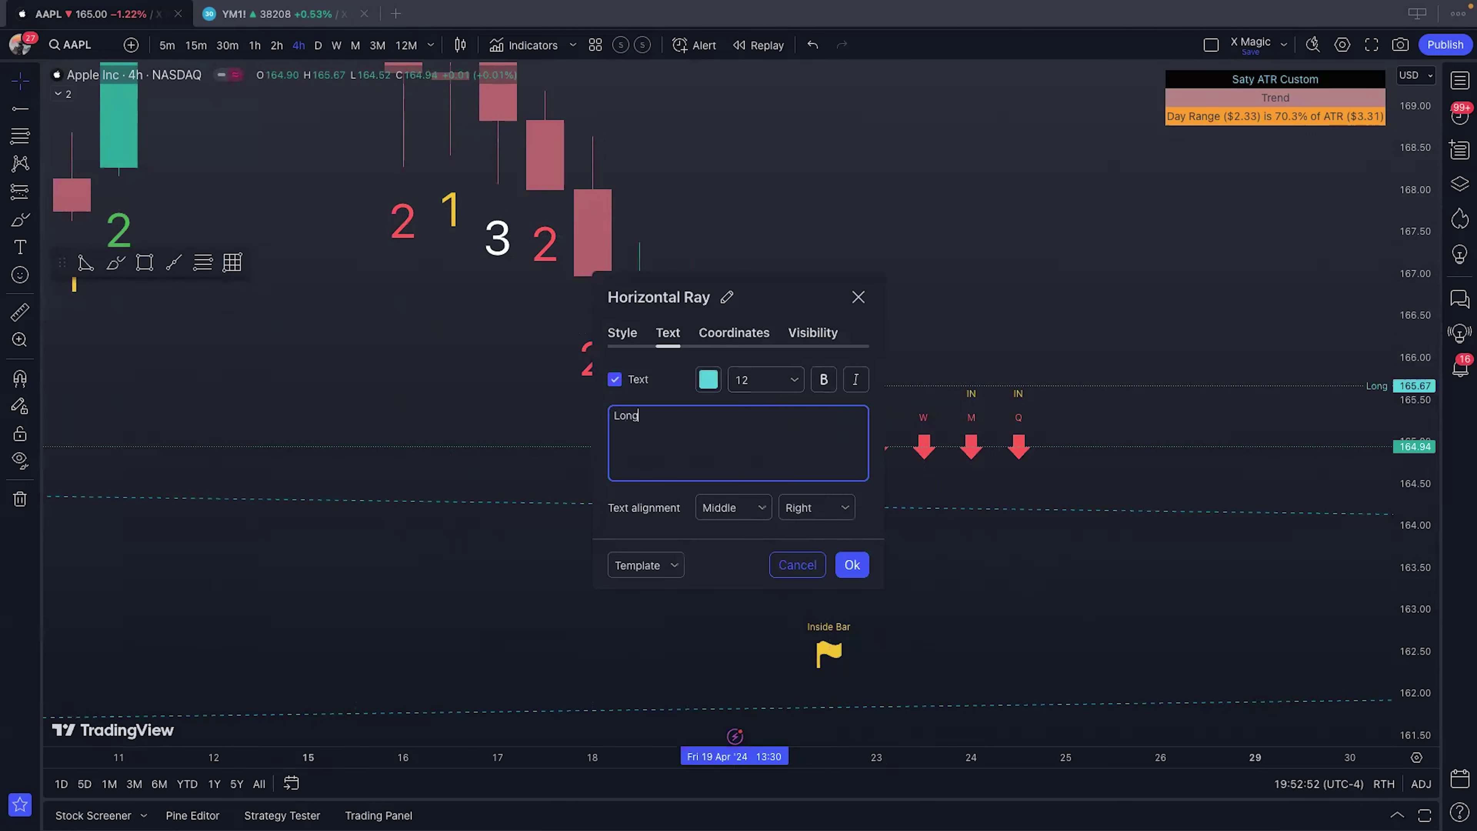
{"action": "type", "text": "Long above"}
{"action": "left_click", "coordinate": [852, 564]}
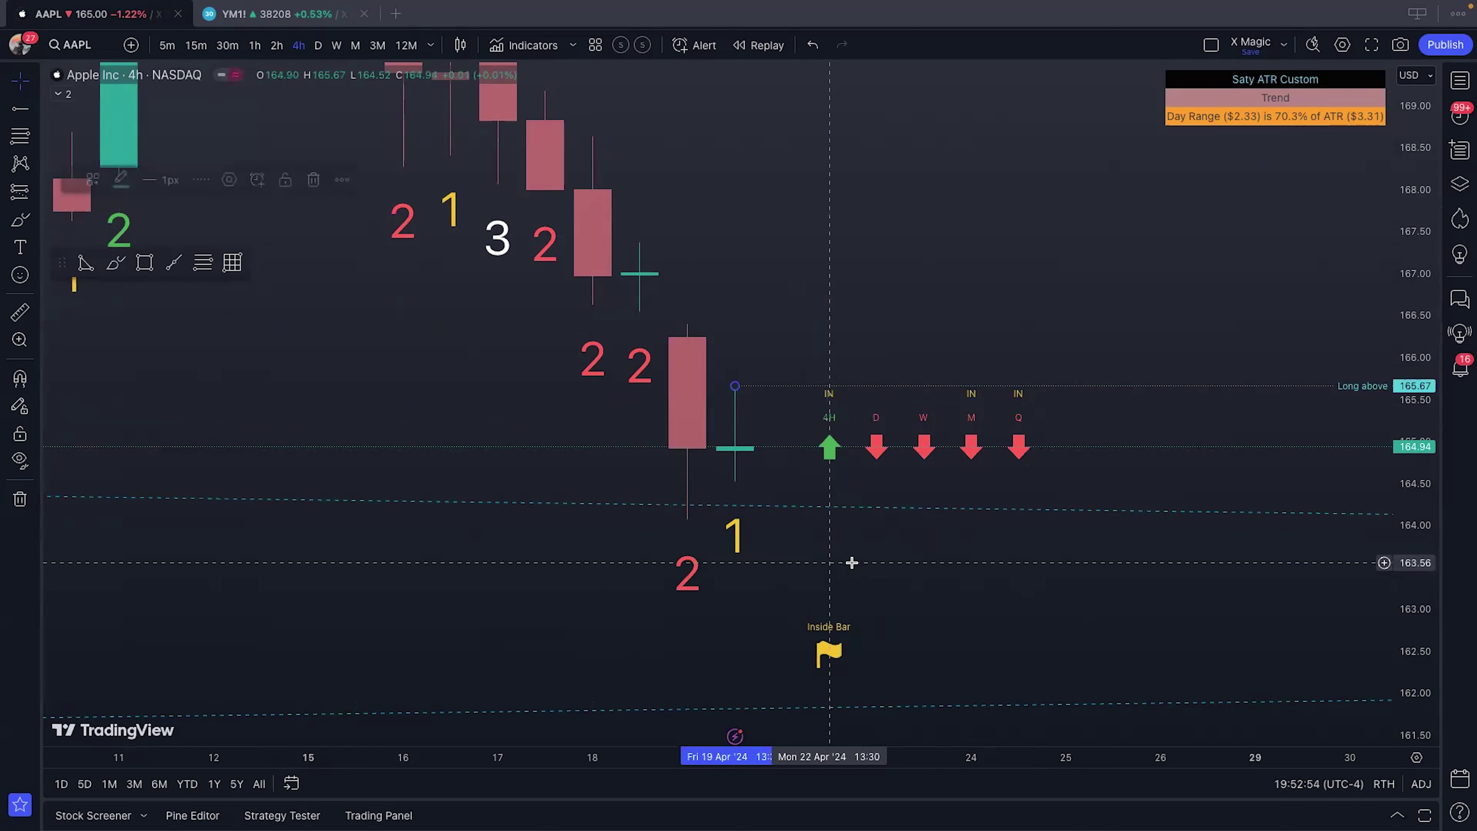
{"action": "left_click", "coordinate": [19, 109]}
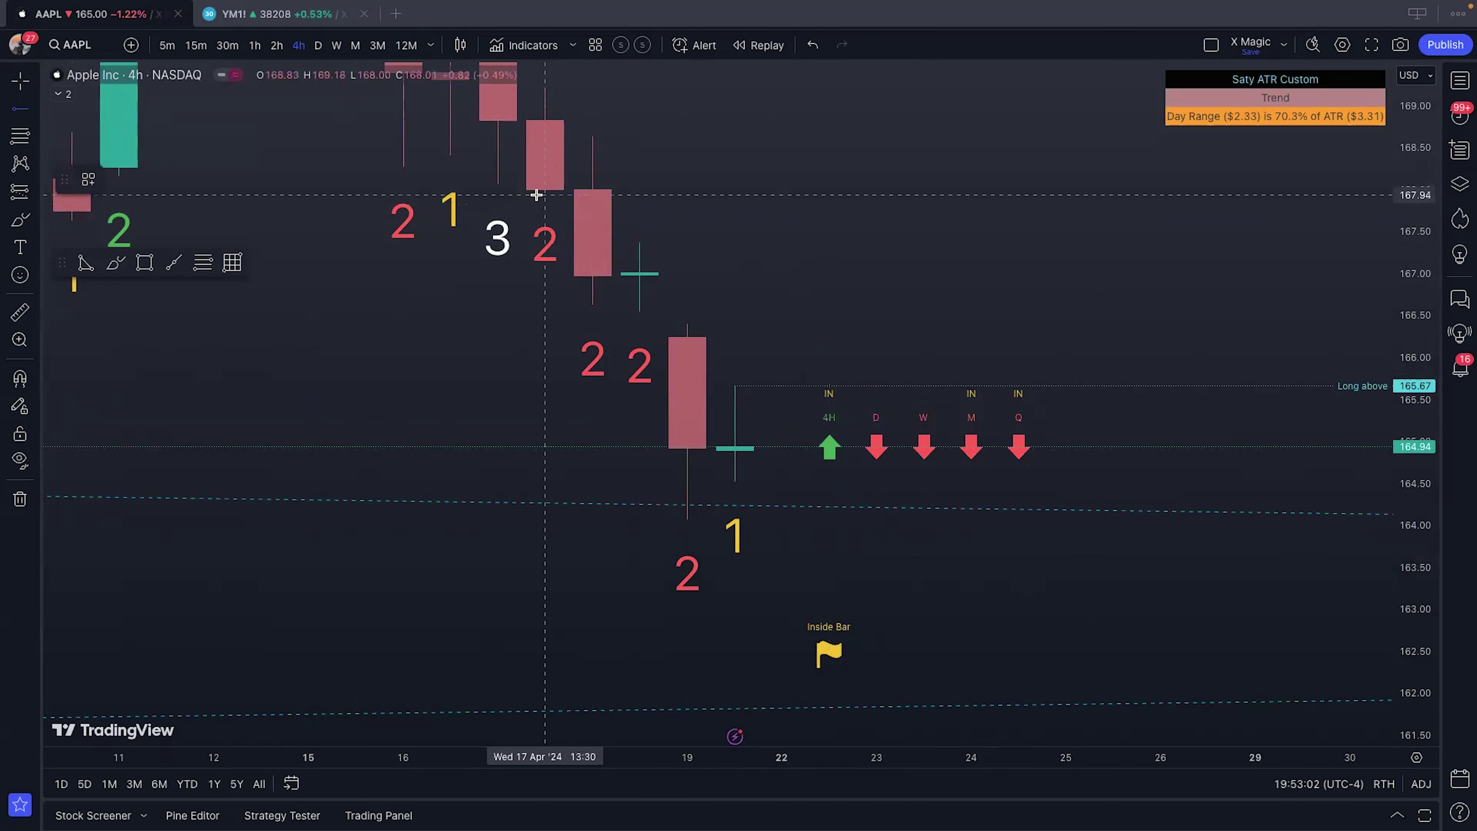
Step: Add three horizontal rays labelled Target 1, Target 2 and Target 3, up to about 168.64
{"action": "left_click", "coordinate": [687, 323]}
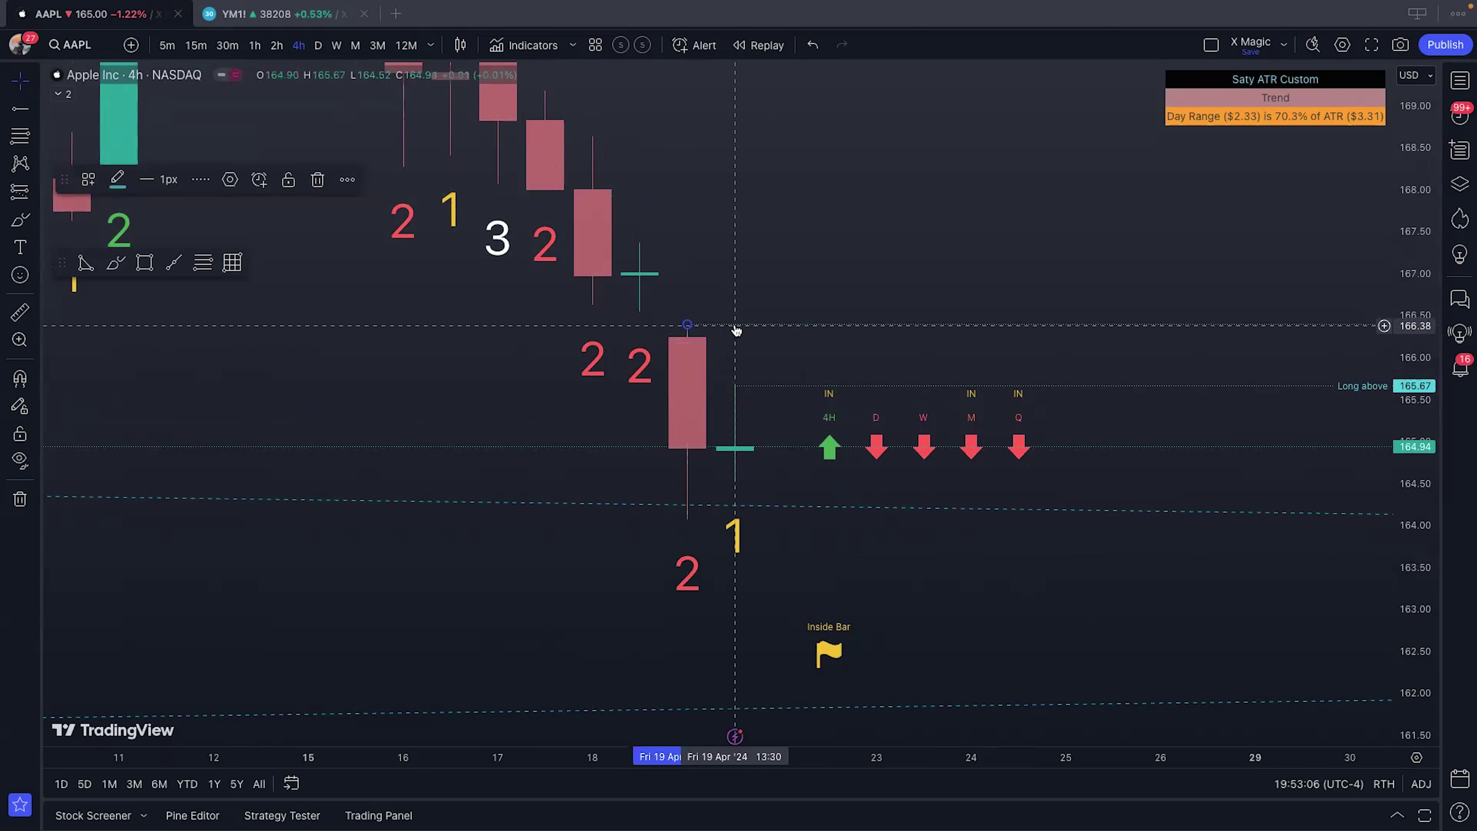
{"action": "double_click", "coordinate": [735, 325]}
{"action": "type", "text": "Target 1"}
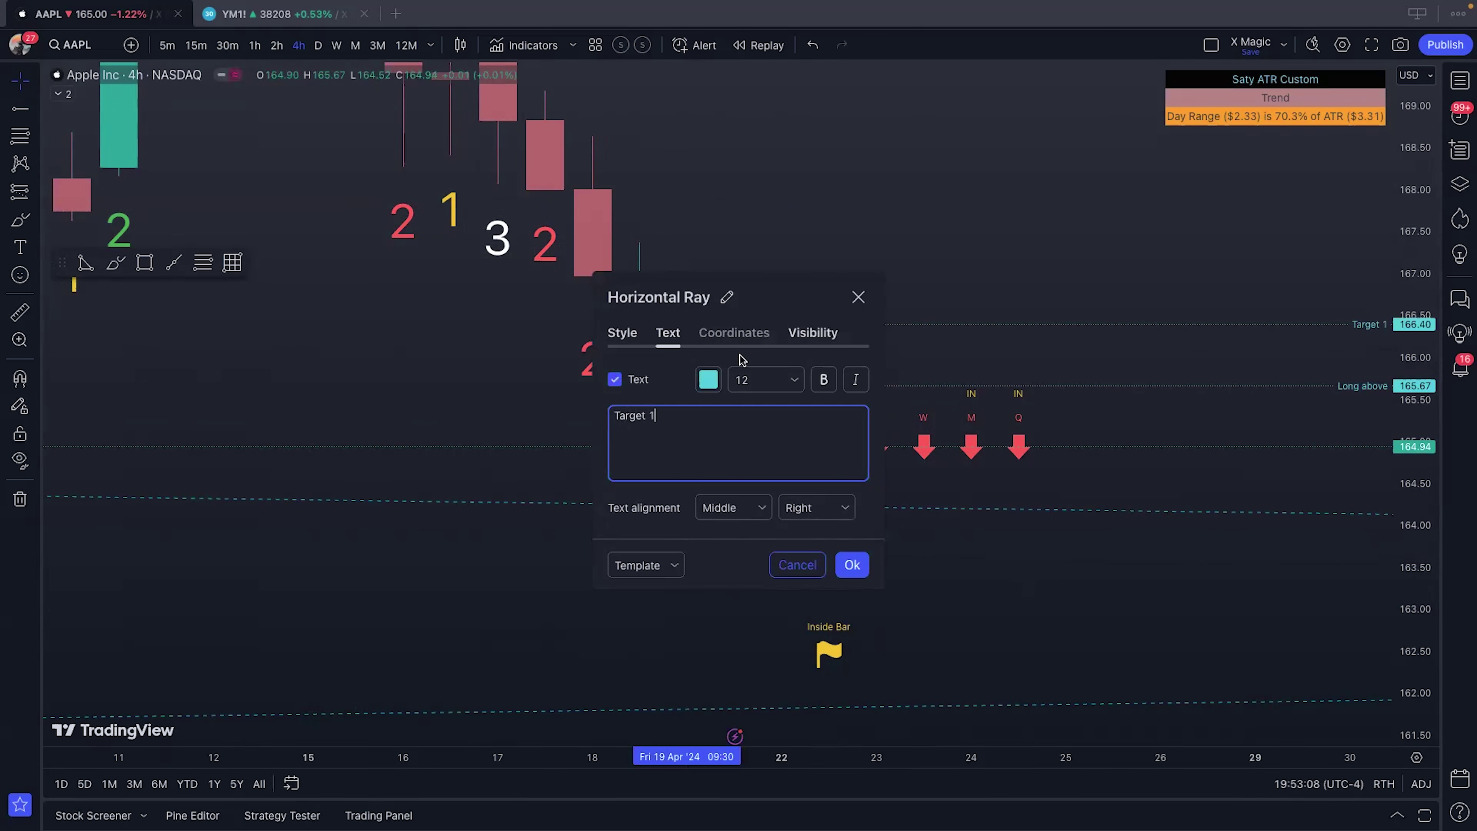
{"action": "left_click", "coordinate": [851, 564]}
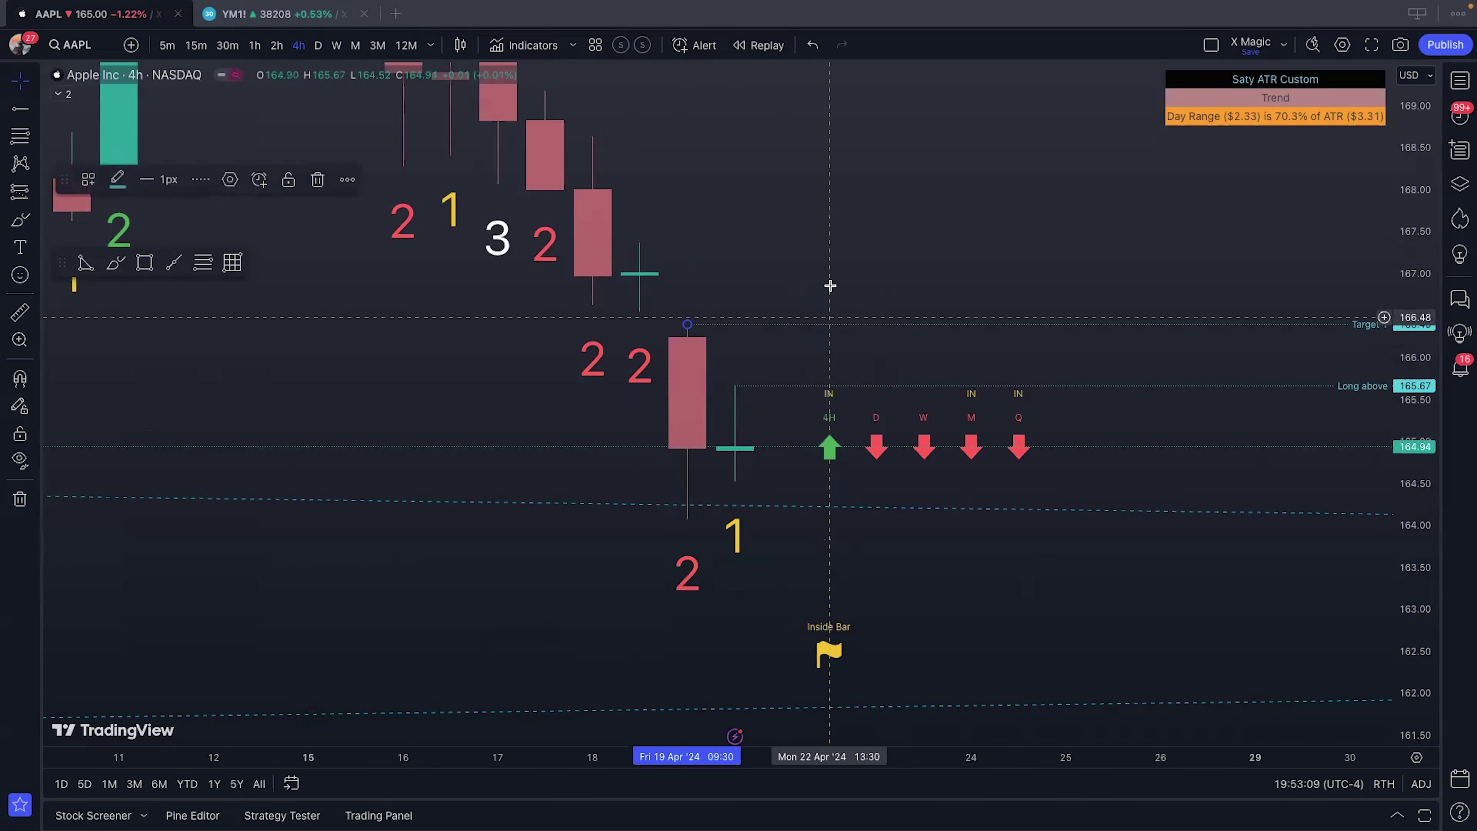
{"action": "left_click", "coordinate": [26, 120]}
{"action": "left_click", "coordinate": [640, 243]}
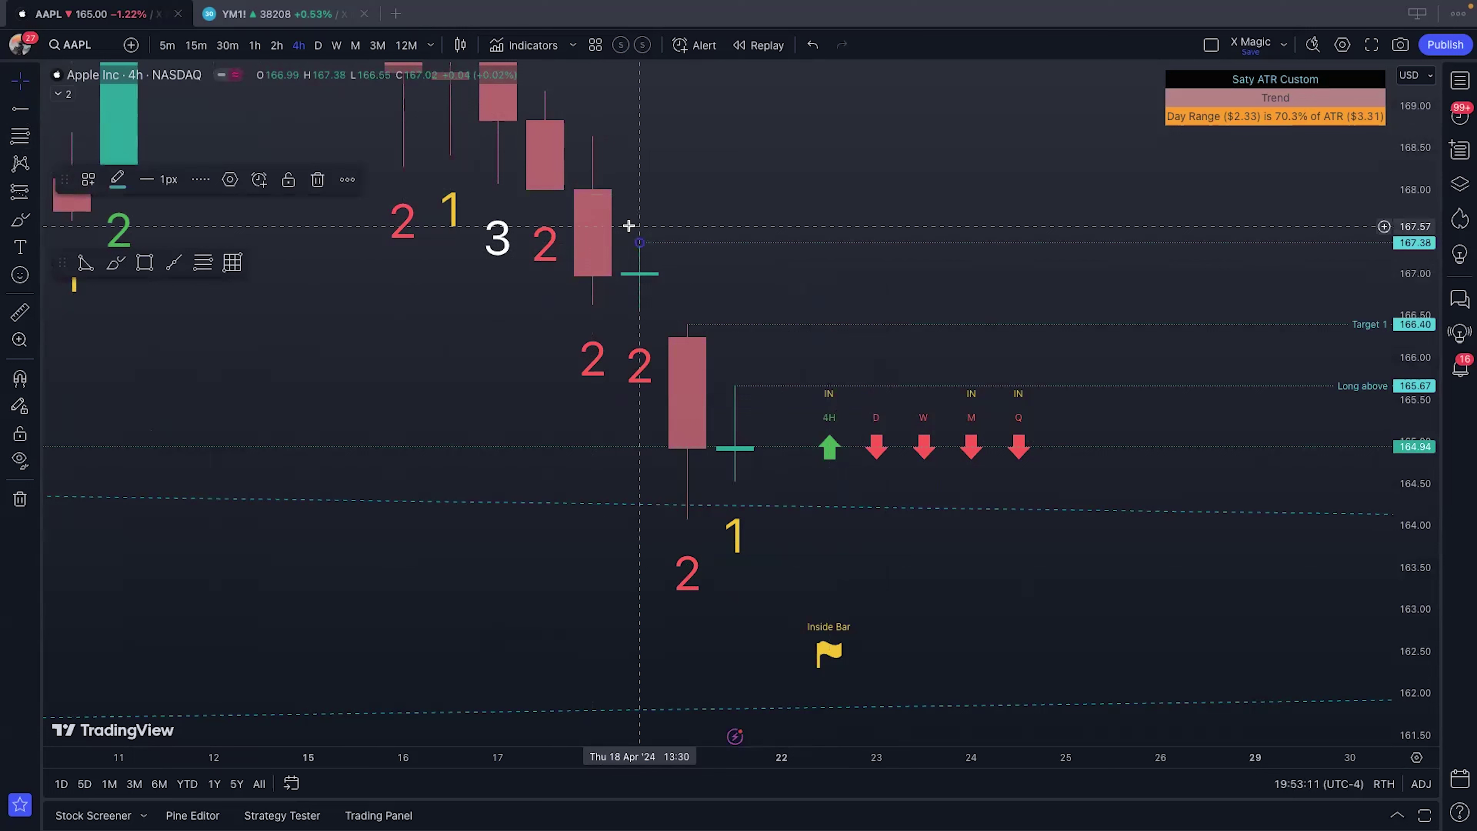
{"action": "double_click", "coordinate": [686, 244]}
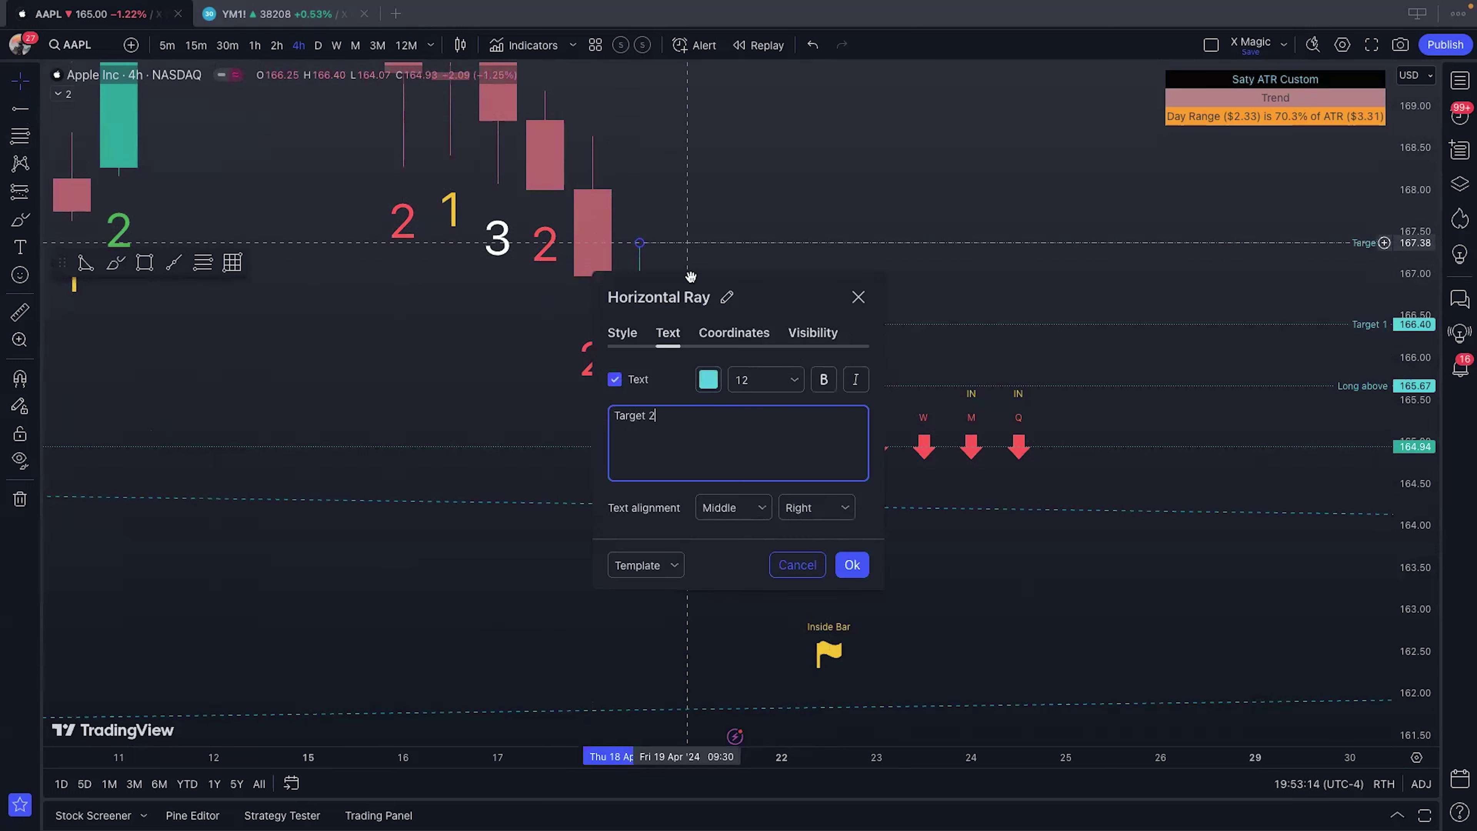
{"action": "left_click", "coordinate": [852, 564]}
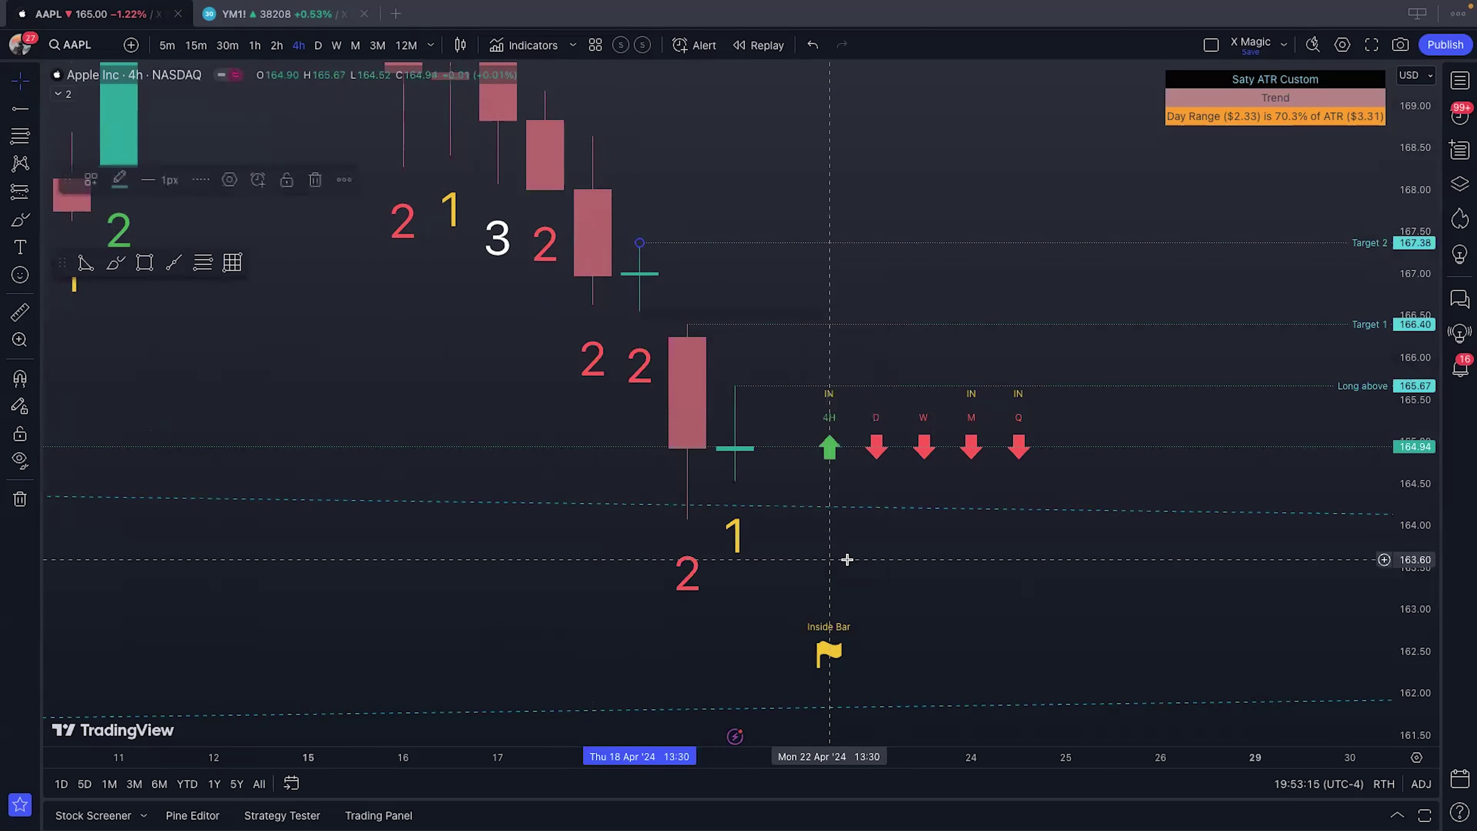
{"action": "left_click", "coordinate": [22, 113]}
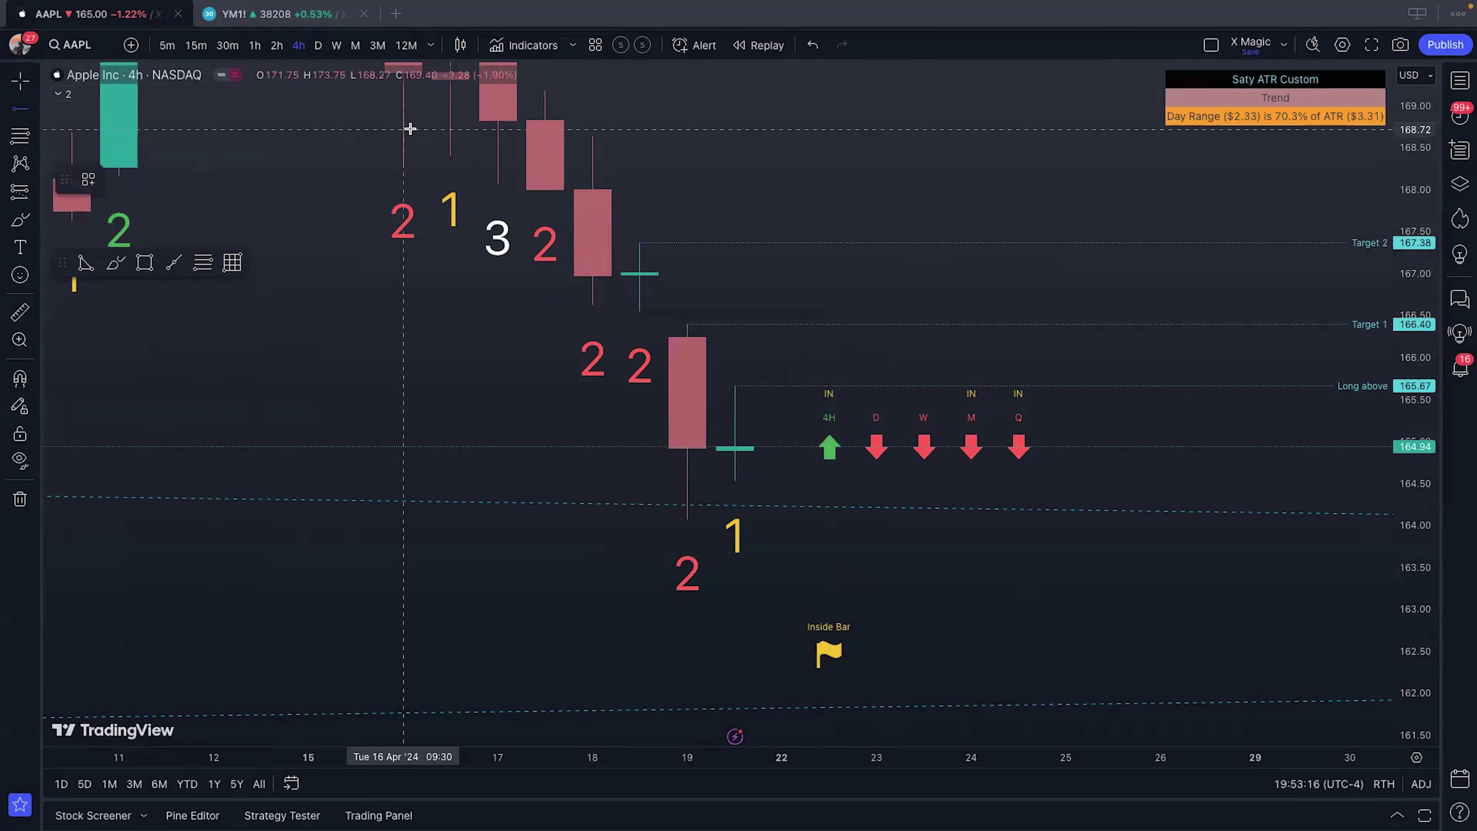
{"action": "double_click", "coordinate": [622, 139]}
{"action": "type", "text": "Target "}
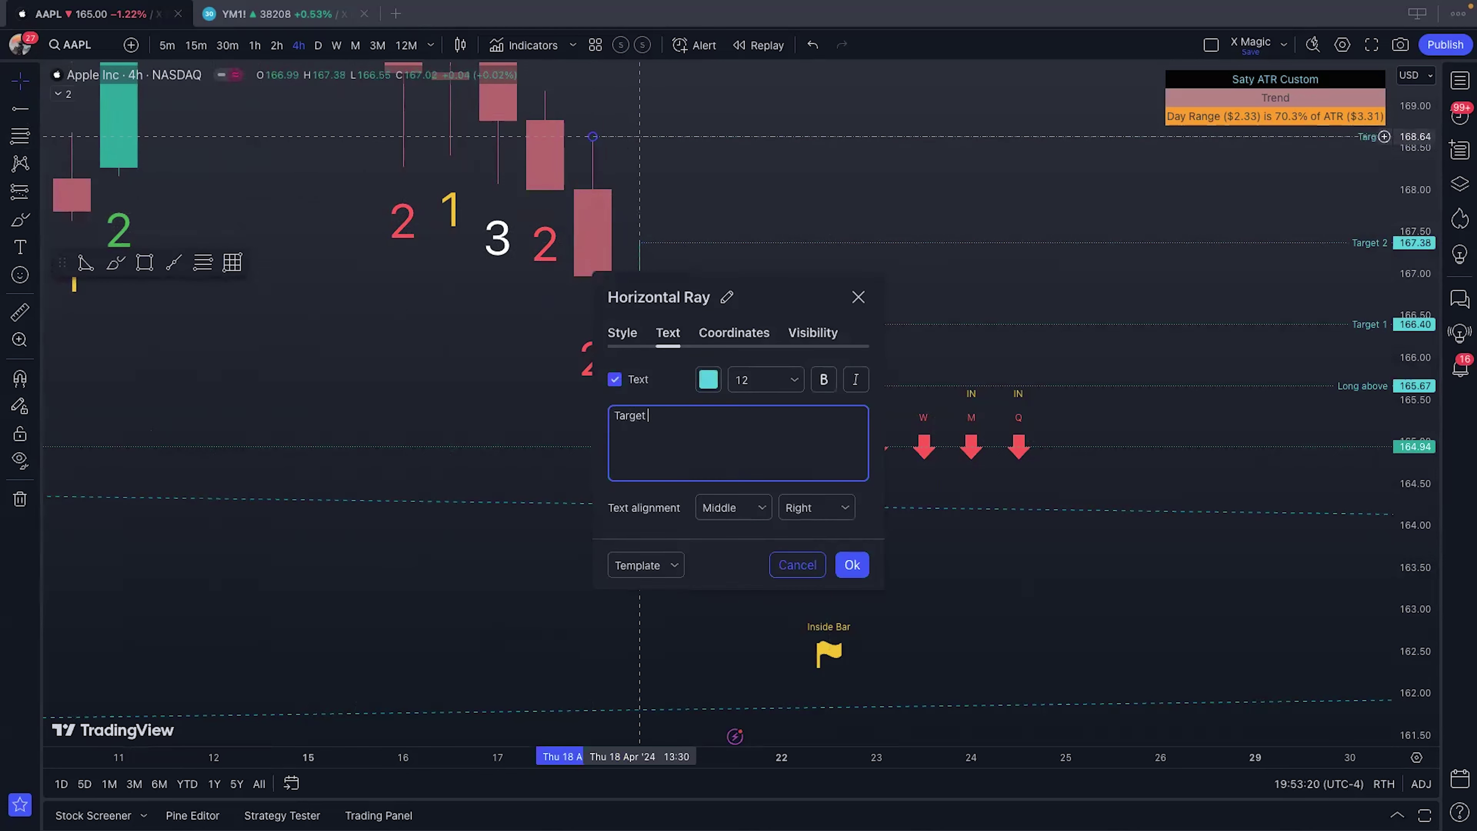
{"action": "type", "text": "3"}
{"action": "left_click", "coordinate": [851, 564]}
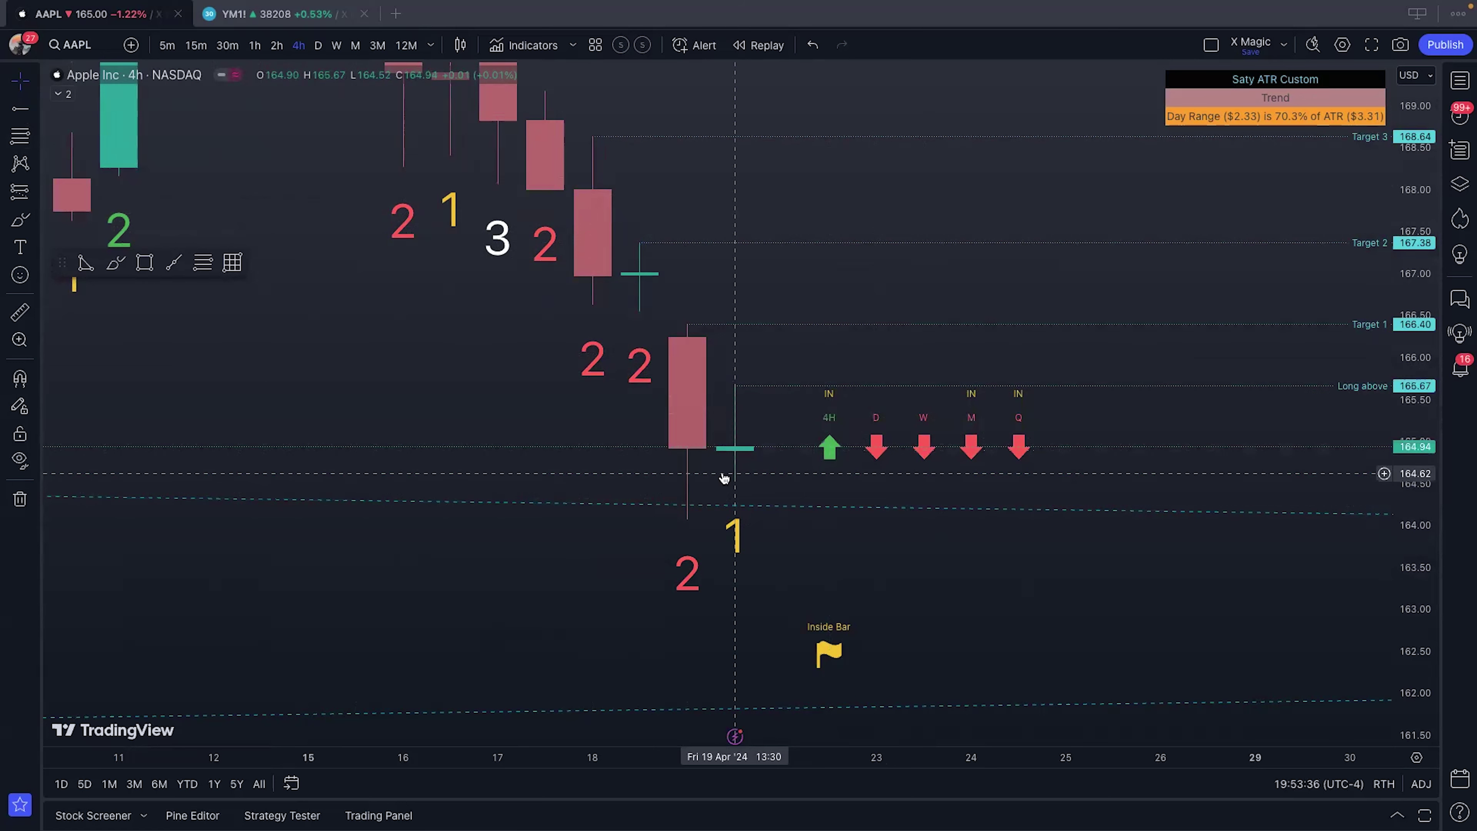
Step: Add a 'stop loss' ray below the latest candle and raise it to about 164.5
{"action": "left_click", "coordinate": [20, 109]}
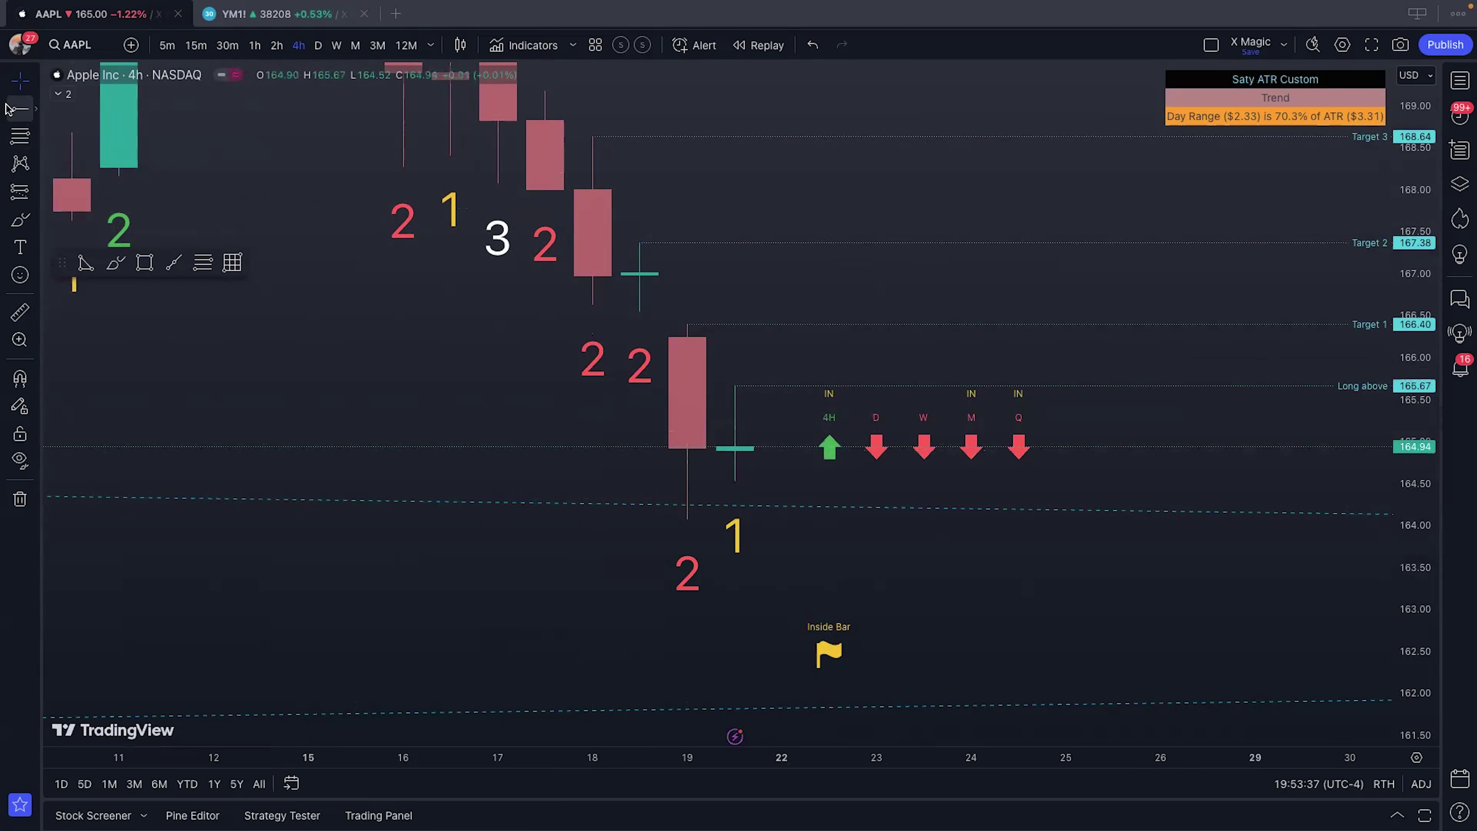
{"action": "left_click", "coordinate": [734, 498]}
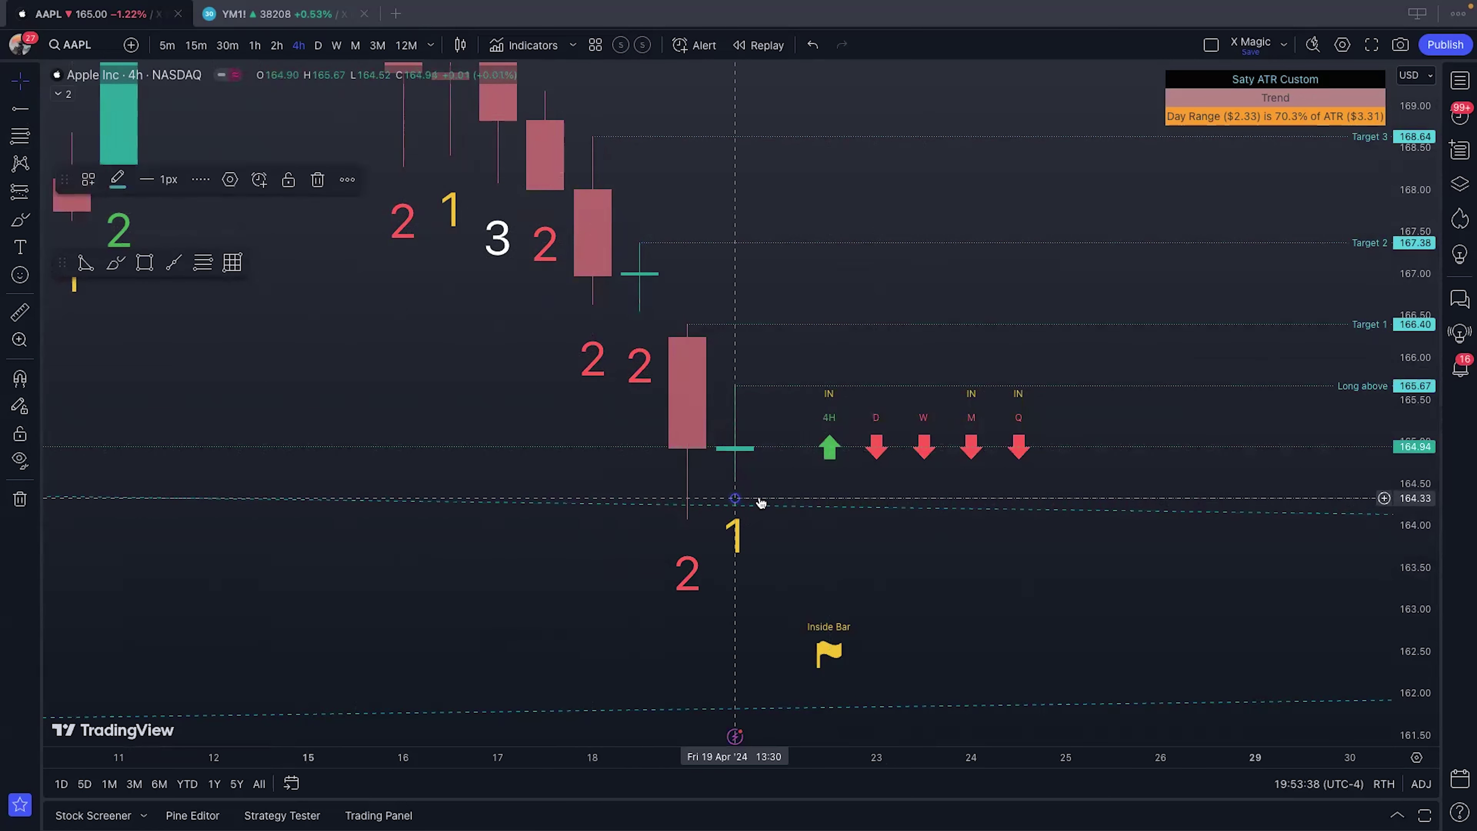
{"action": "double_click", "coordinate": [791, 503]}
{"action": "type", "text": "stop l"}
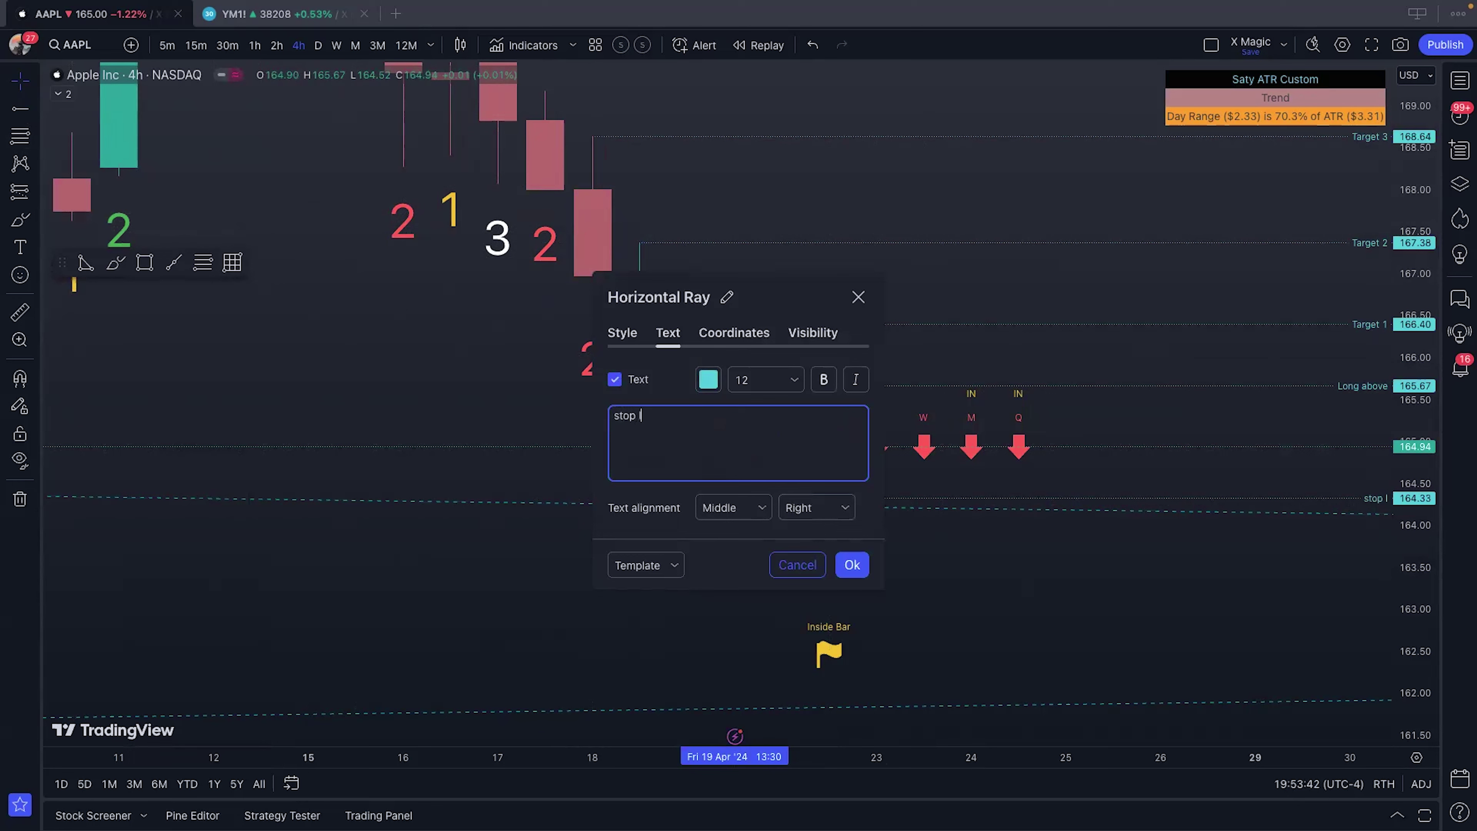
{"action": "type", "text": "oss"}
{"action": "left_click", "coordinate": [854, 565]}
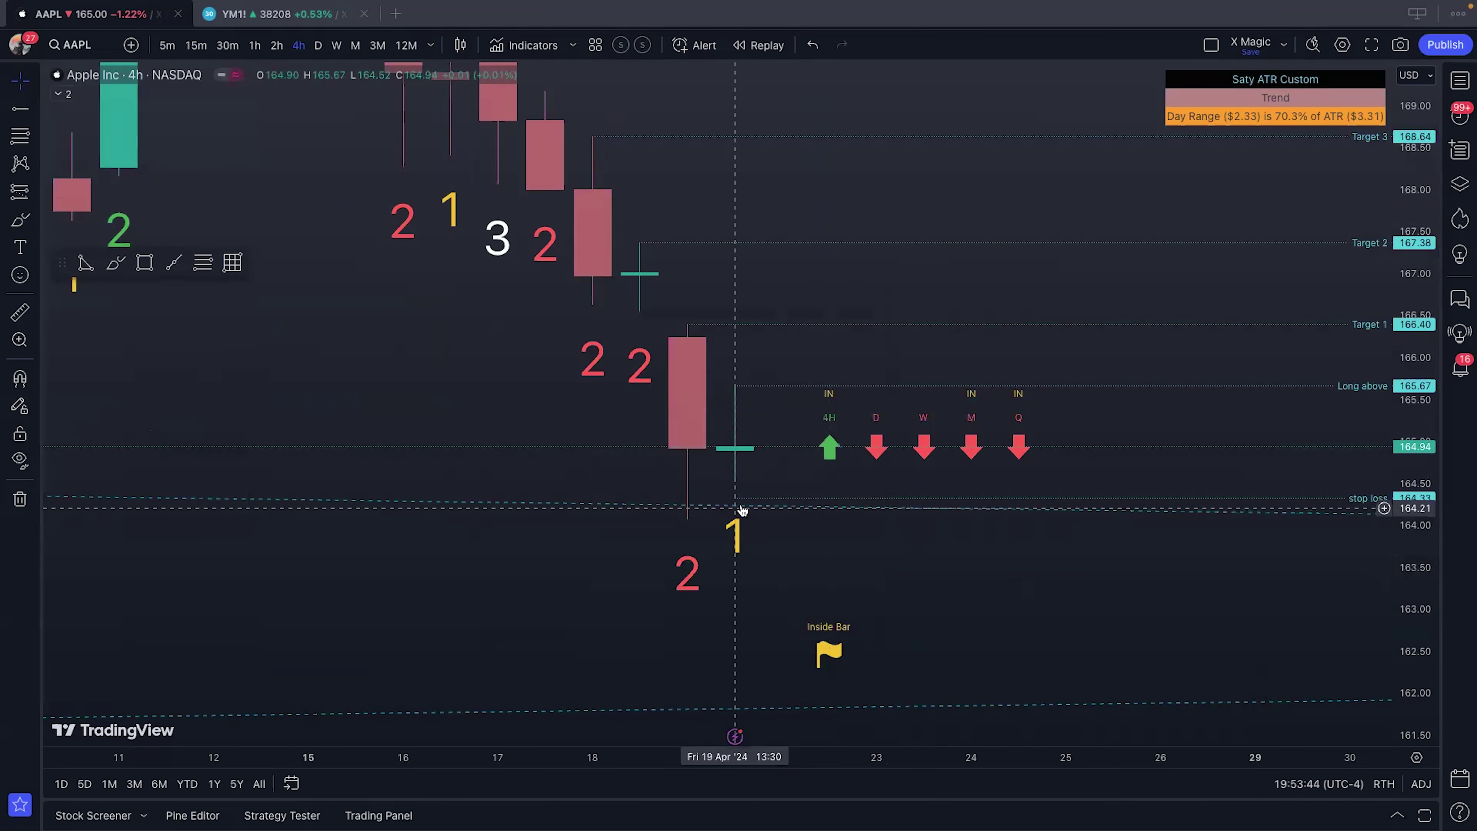
{"action": "left_click_drag", "start_coordinate": [740, 503], "coordinate": [732, 488]}
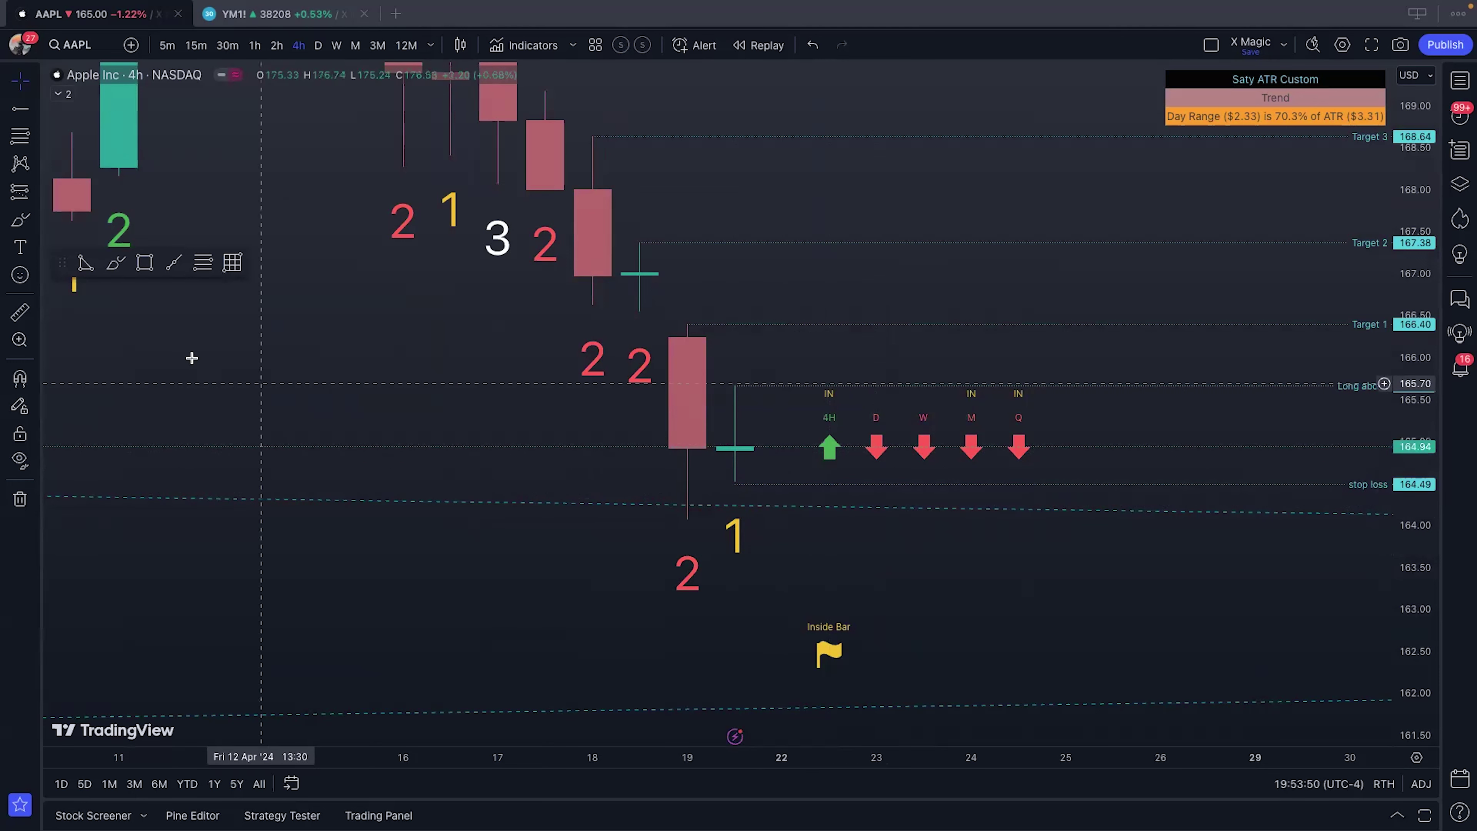
Step: Draw a shaded rectangle just right of the 19 Apr candle
{"action": "left_click", "coordinate": [12, 215]}
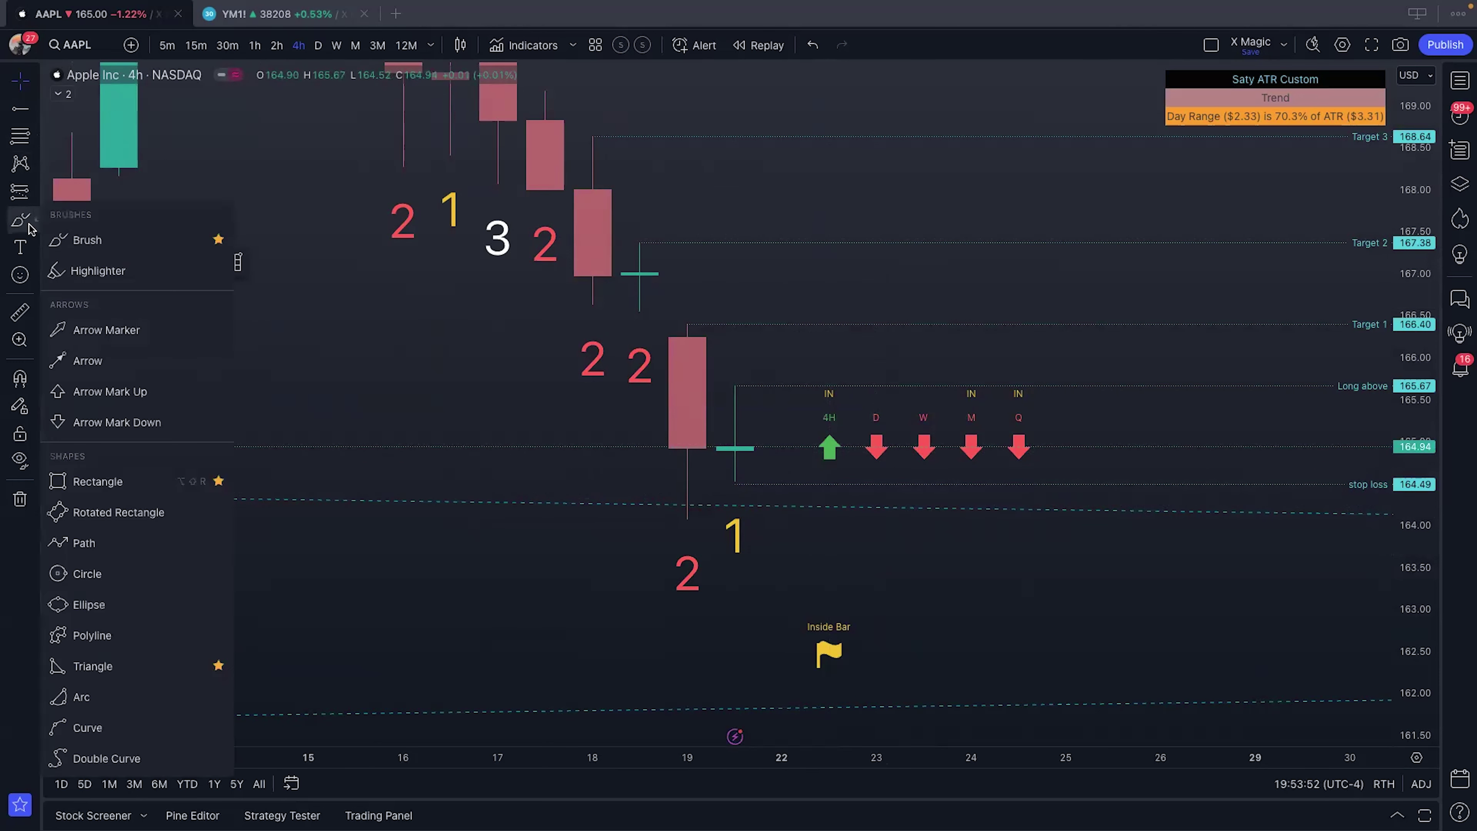
{"action": "left_click", "coordinate": [139, 486]}
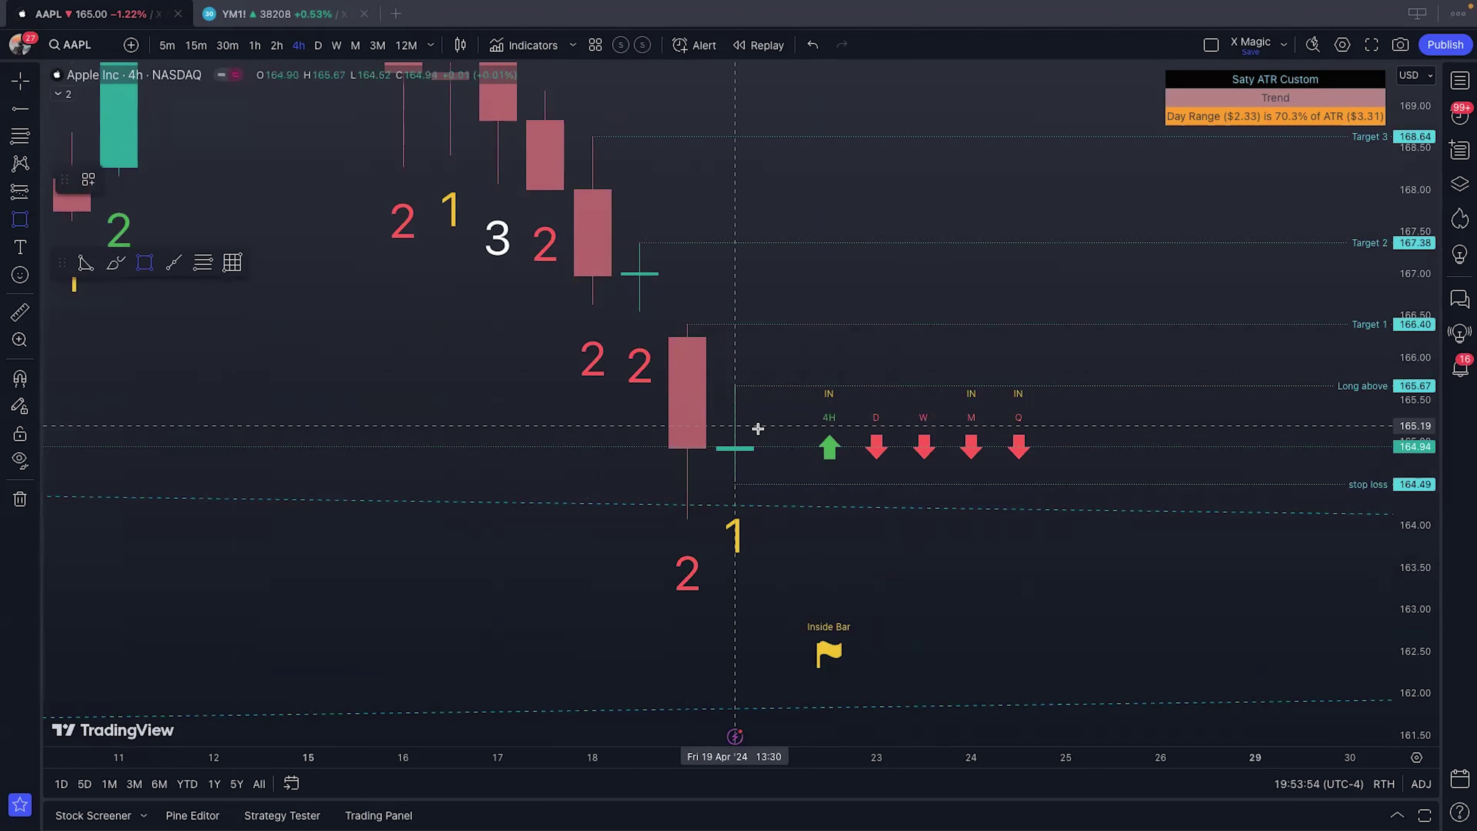
{"action": "left_click", "coordinate": [782, 427]}
{"action": "left_click", "coordinate": [828, 357]}
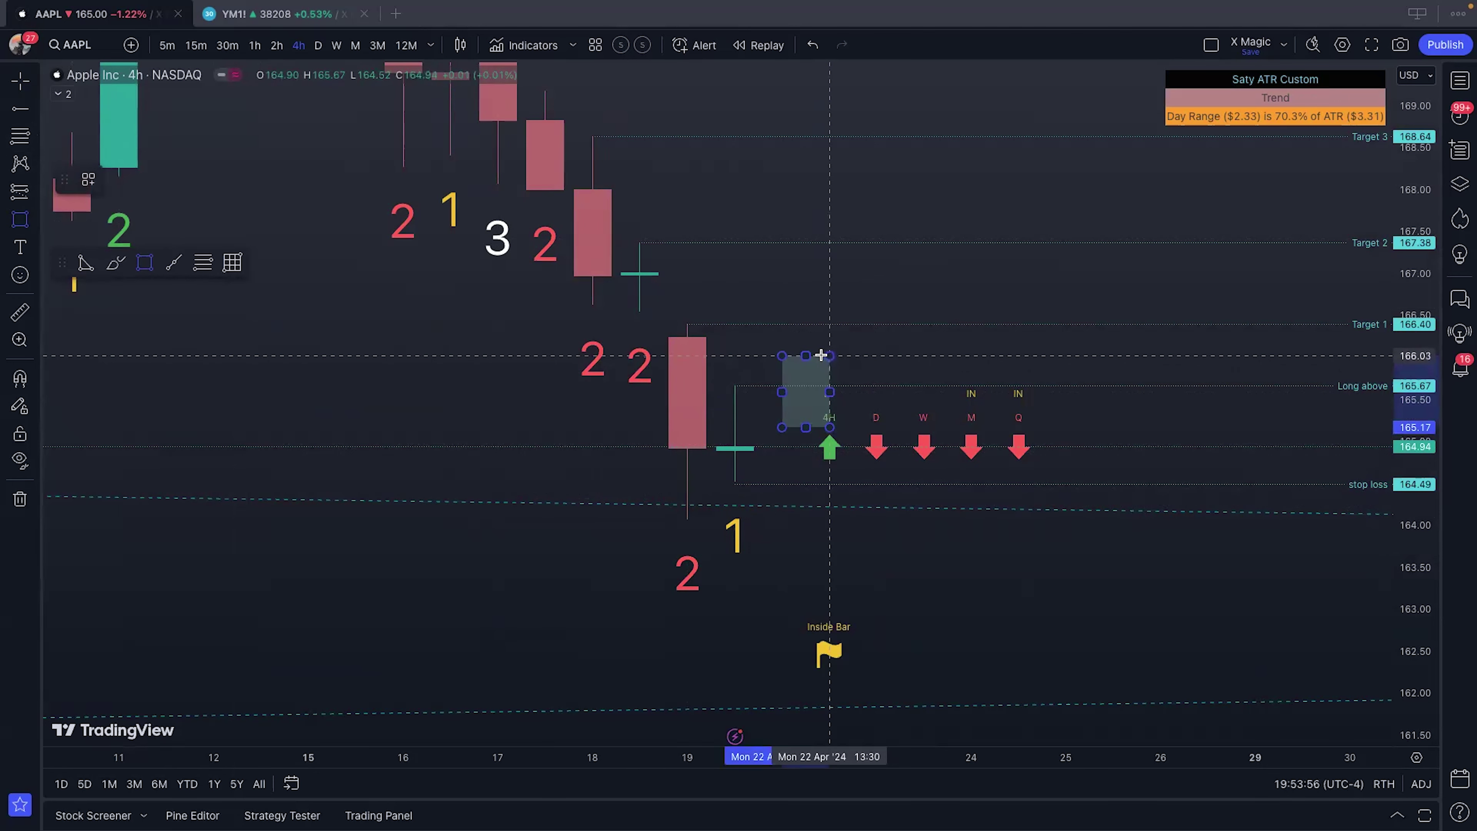
{"action": "left_click", "coordinate": [898, 348]}
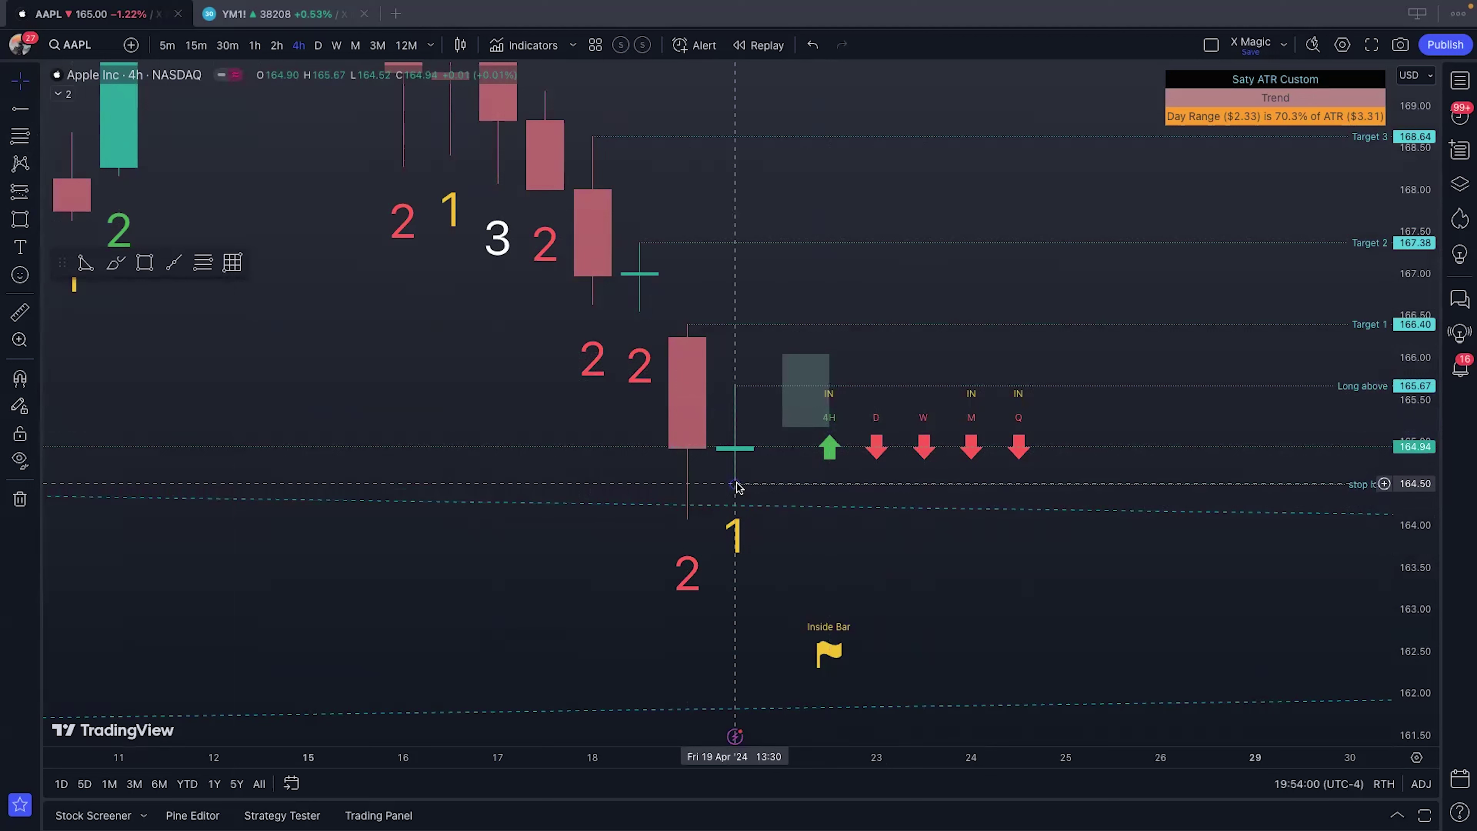
Step: Raise the stop-loss ray to 165.13, then shift the chart view left and down
{"action": "left_click_drag", "start_coordinate": [735, 484], "coordinate": [779, 432]}
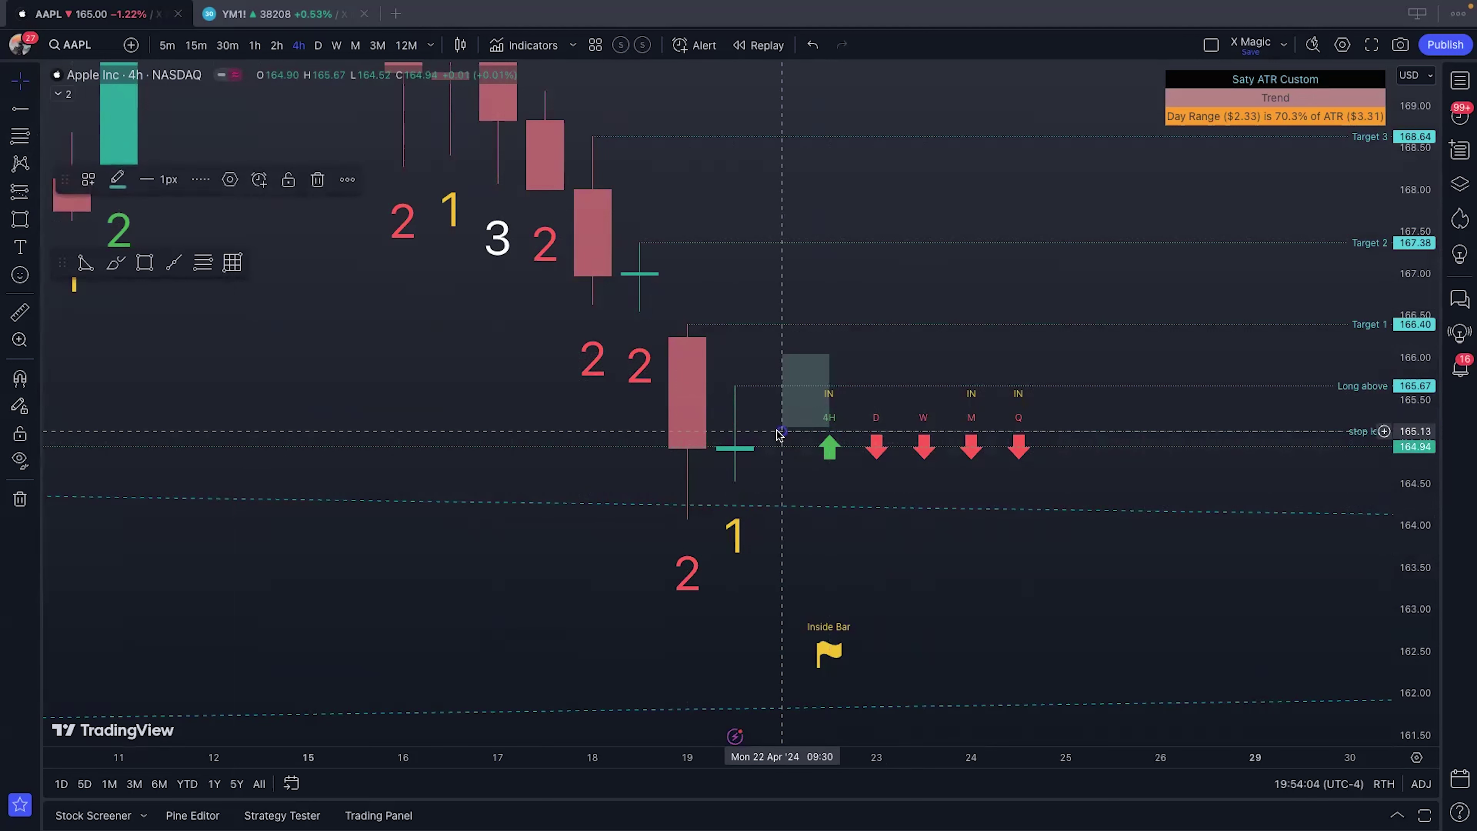
{"action": "left_click_drag", "start_coordinate": [780, 433], "coordinate": [780, 434]}
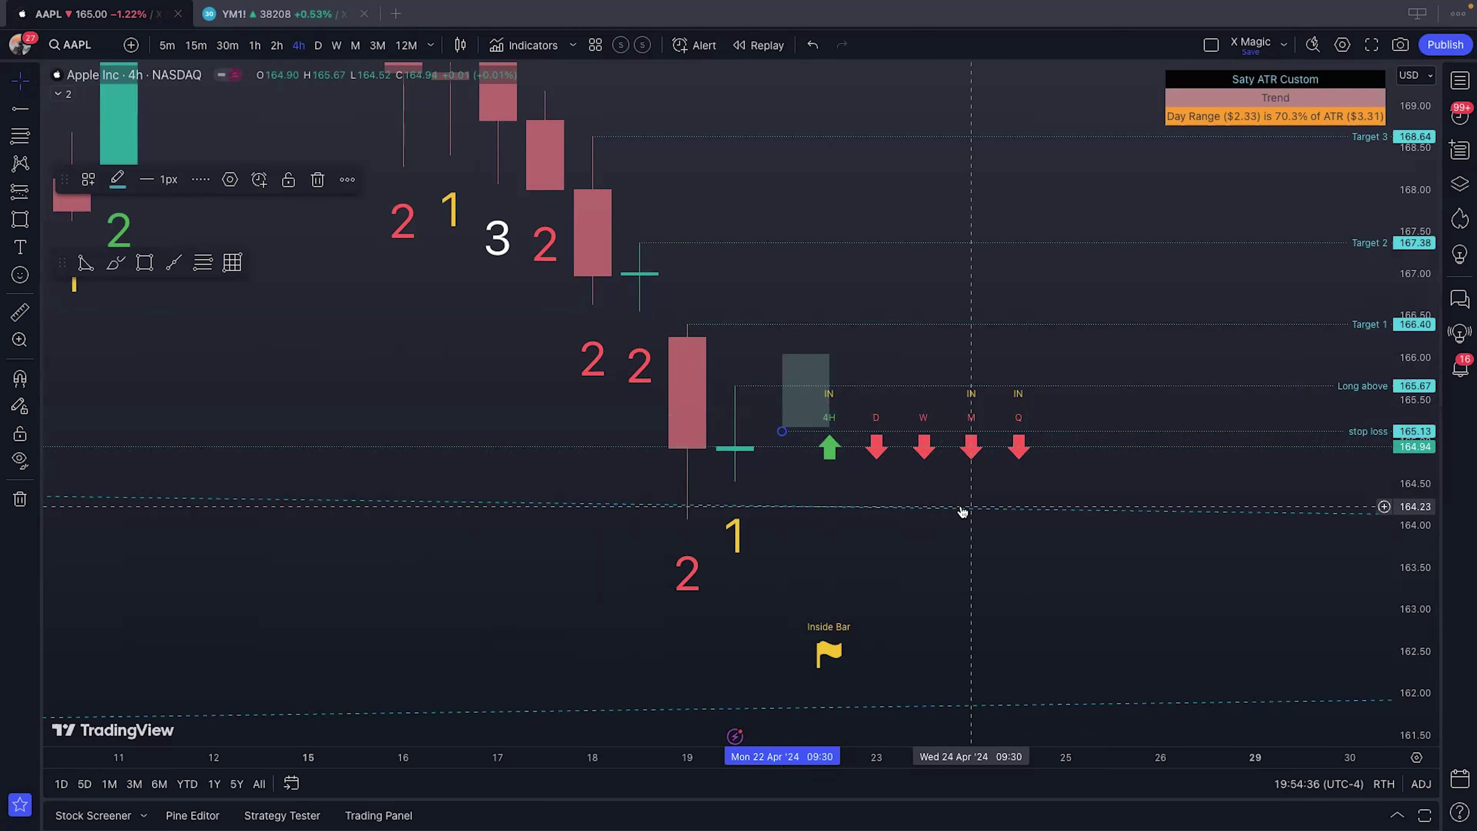
{"action": "left_click", "coordinate": [865, 491]}
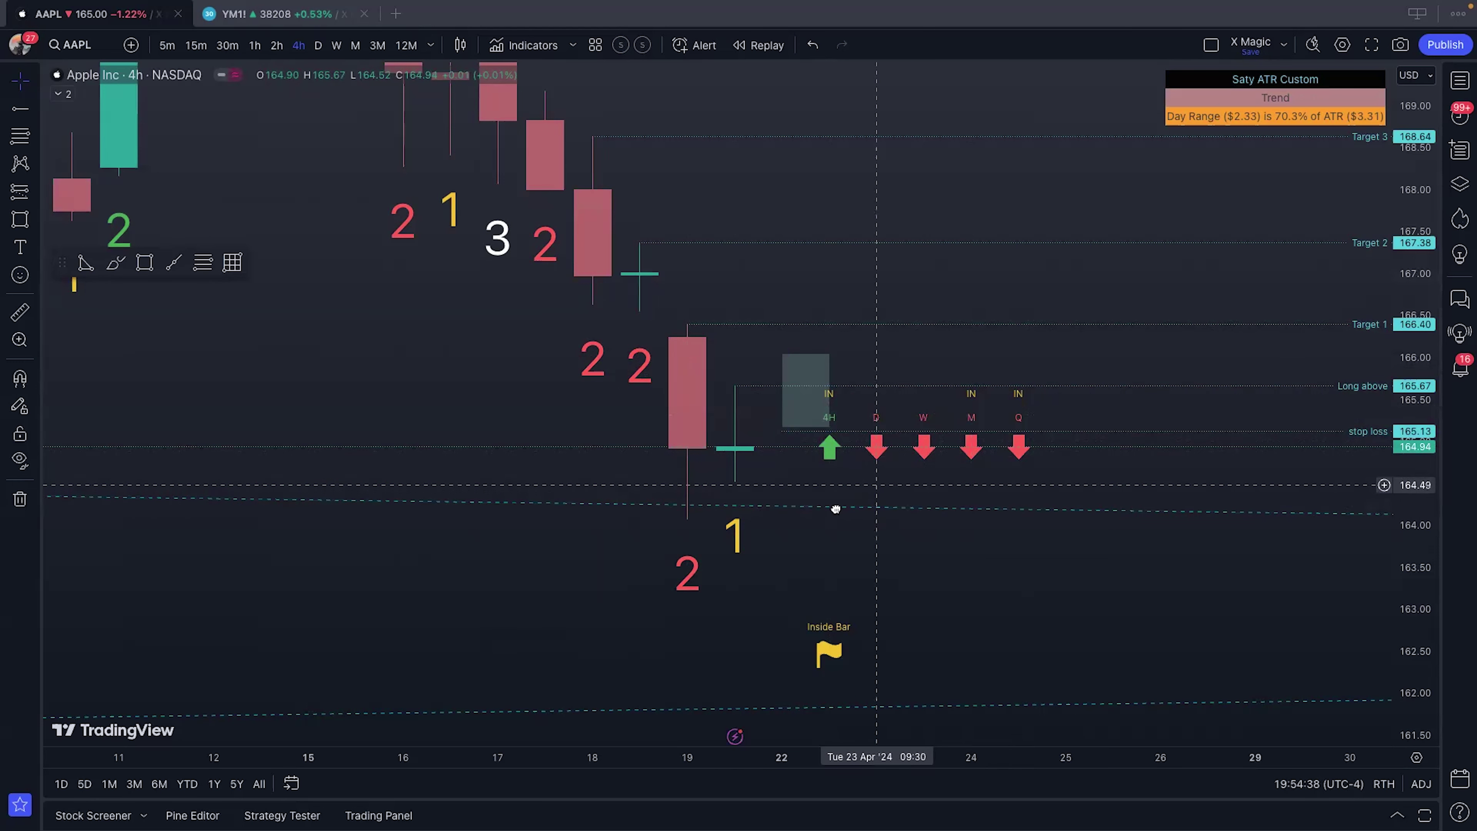
{"action": "left_click_drag", "start_coordinate": [853, 495], "coordinate": [793, 558]}
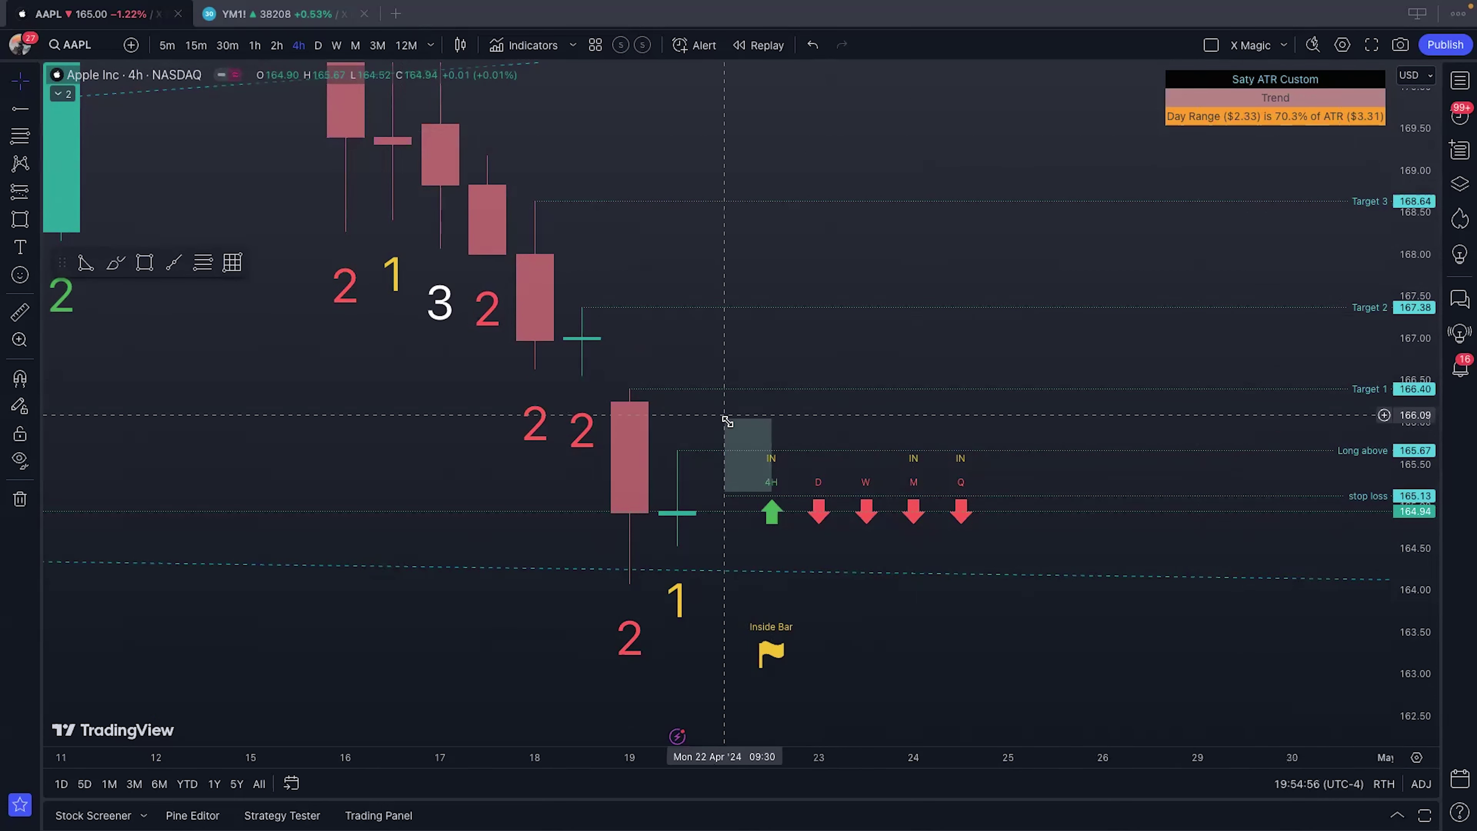
{"action": "left_click", "coordinate": [18, 317]}
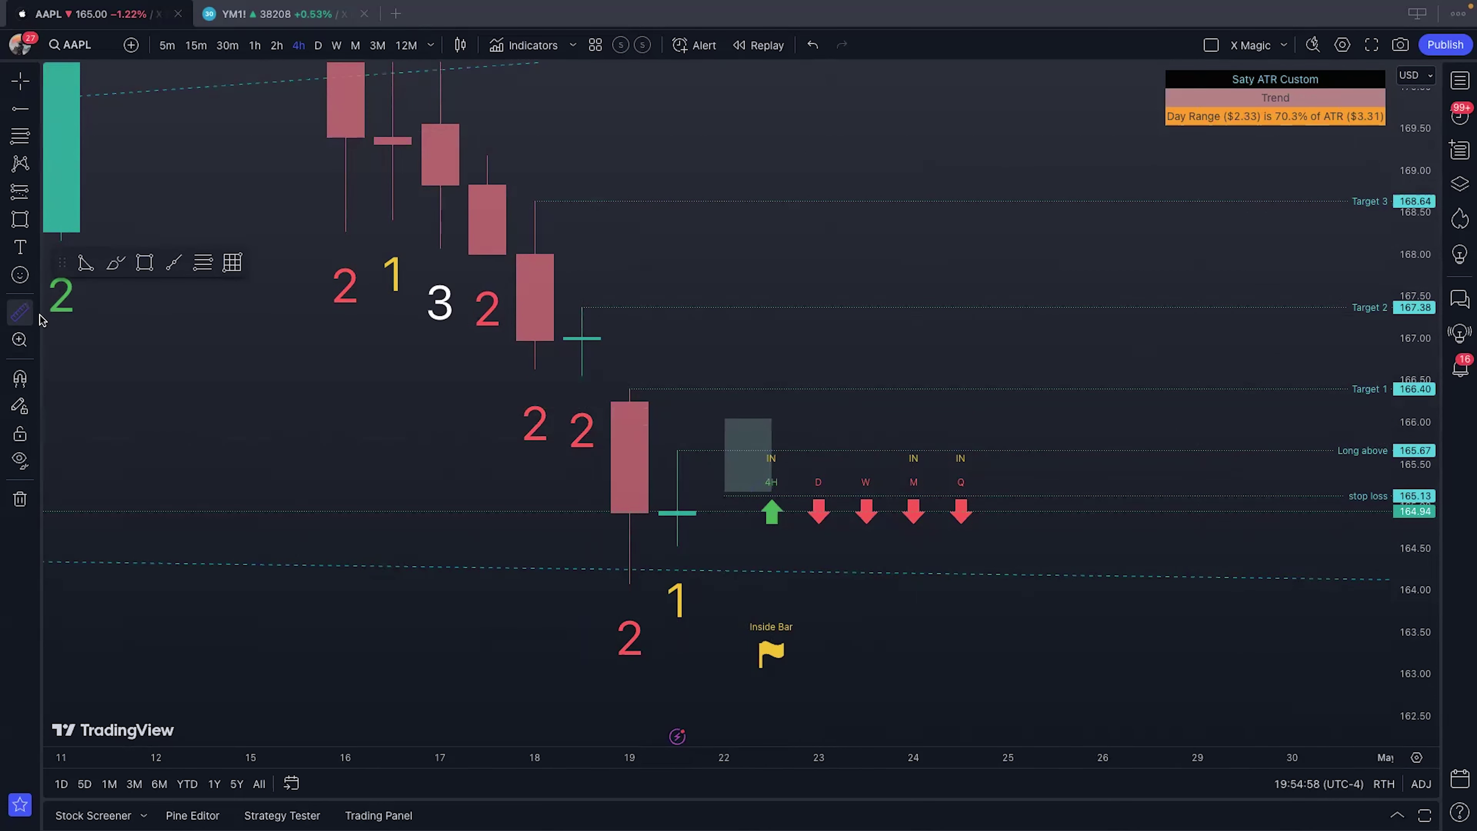
{"action": "left_click", "coordinate": [679, 542]}
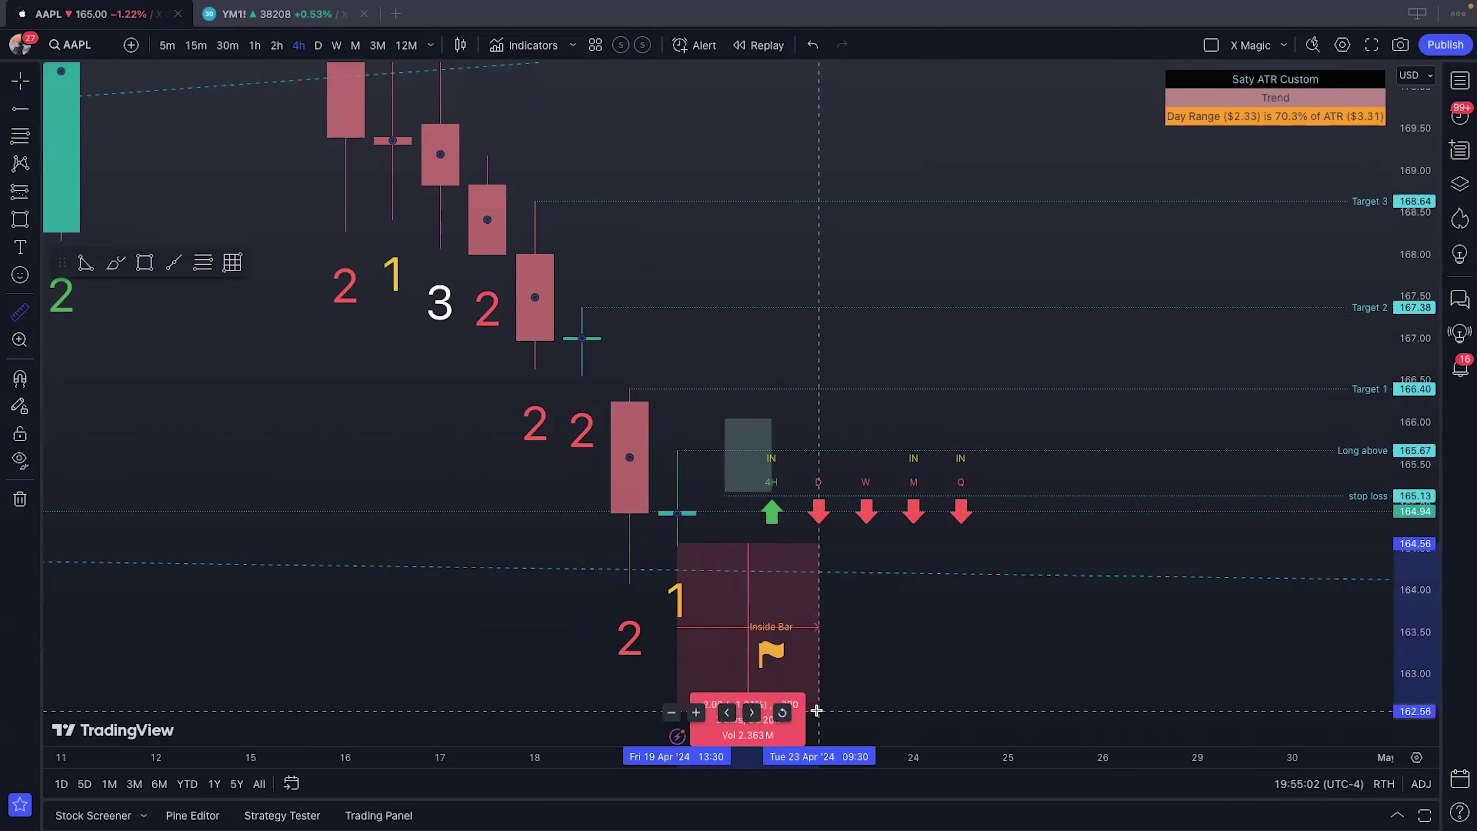
{"action": "left_click", "coordinate": [834, 744]}
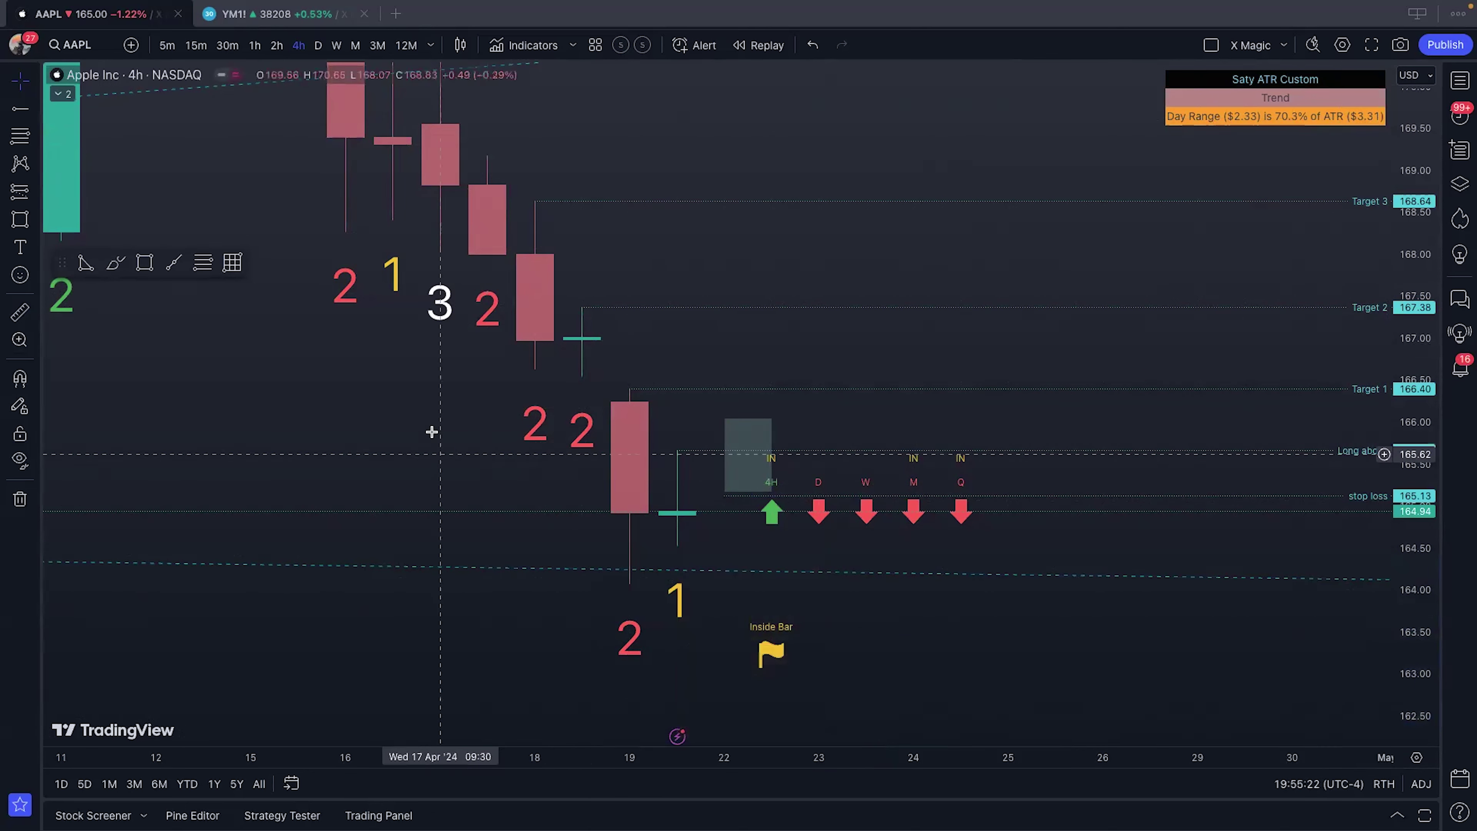
Step: Pan to the early-April candles and measure the 12 Apr move (−4.36, −2.52%)
{"action": "left_click_drag", "start_coordinate": [429, 429], "coordinate": [719, 538]}
{"action": "left_click_drag", "start_coordinate": [505, 571], "coordinate": [614, 650]}
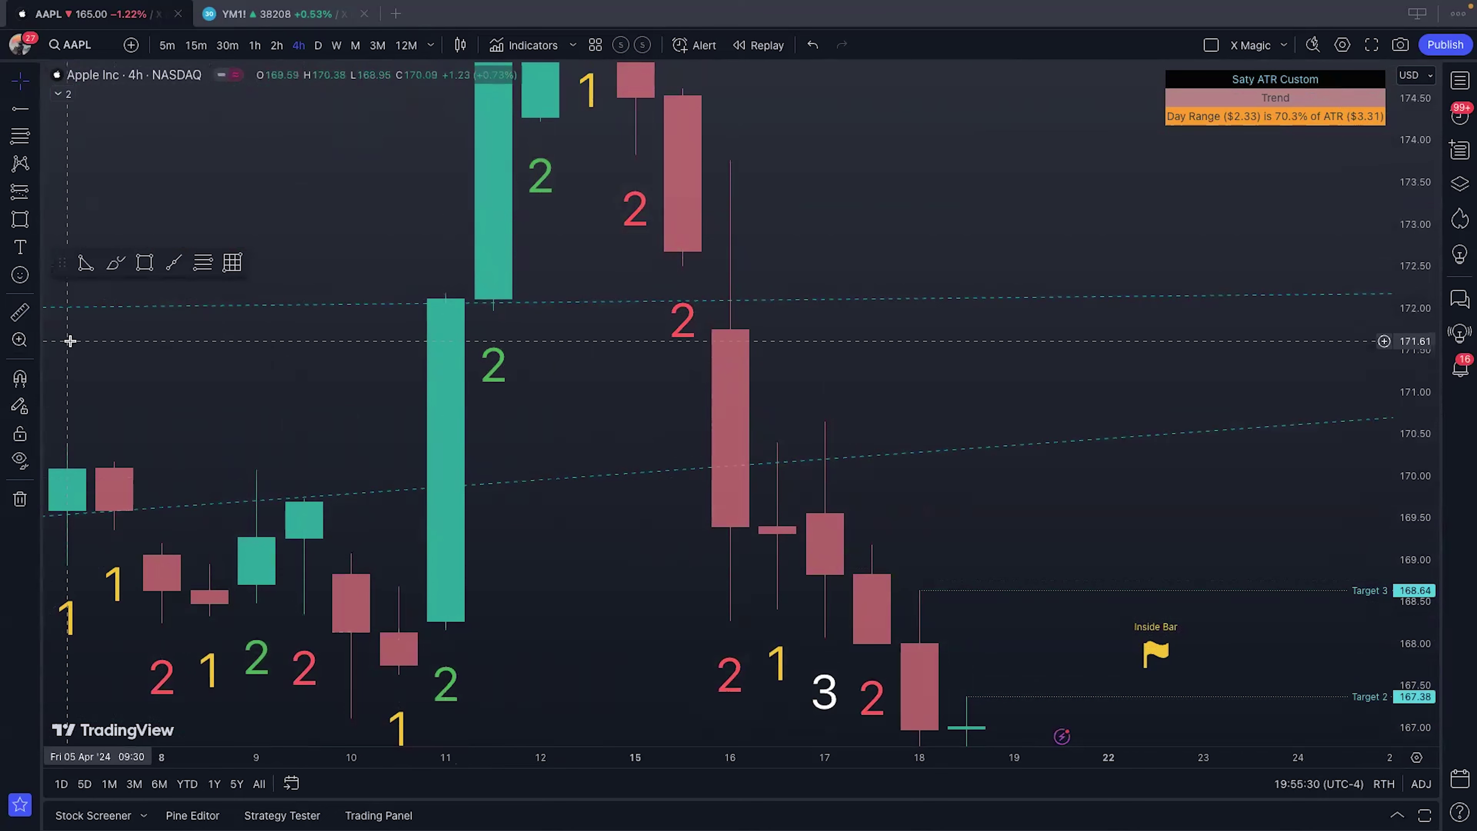
{"action": "left_click", "coordinate": [19, 313]}
{"action": "left_click", "coordinate": [636, 267]}
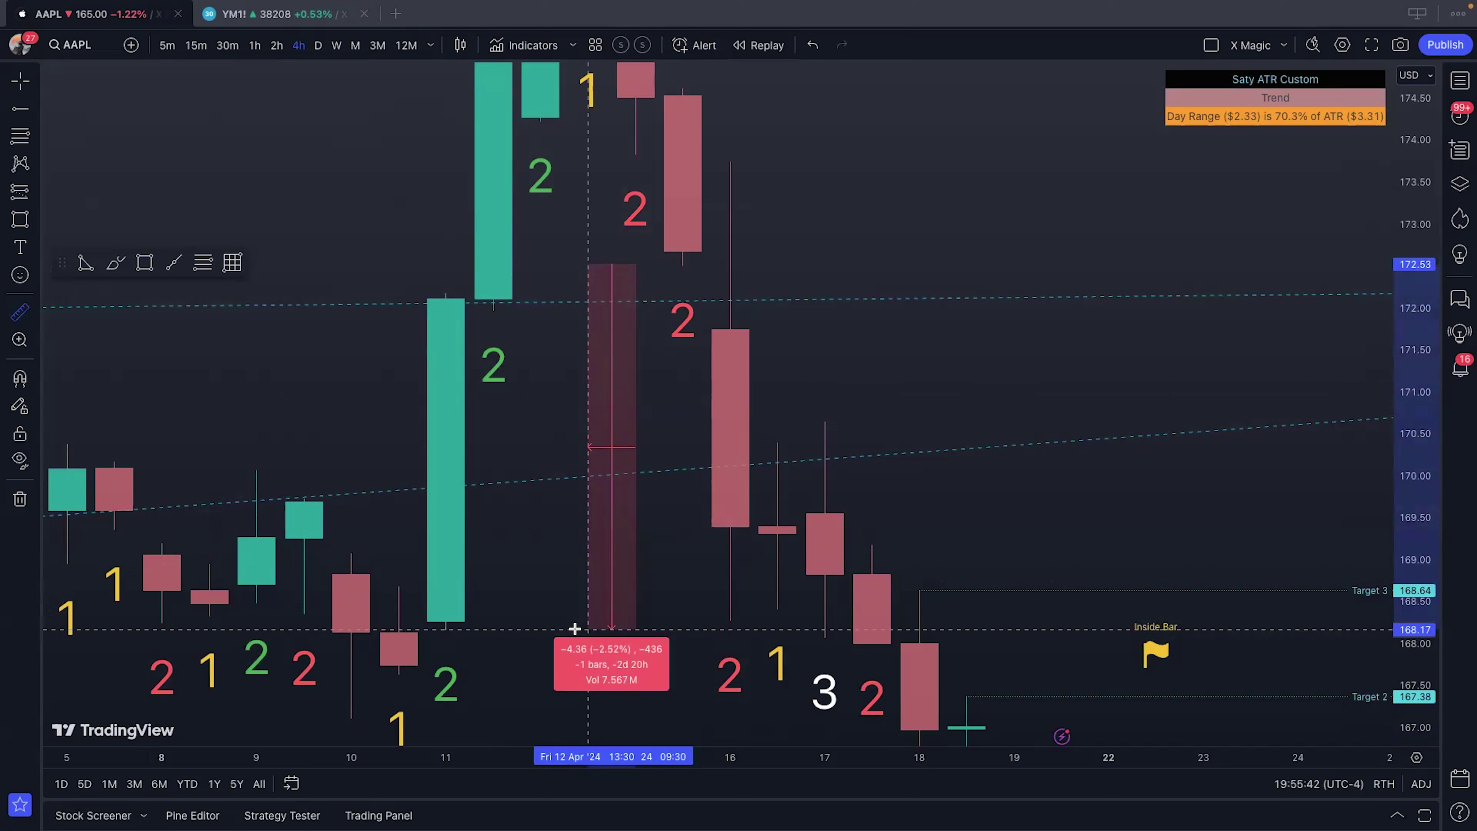
{"action": "left_click", "coordinate": [652, 383]}
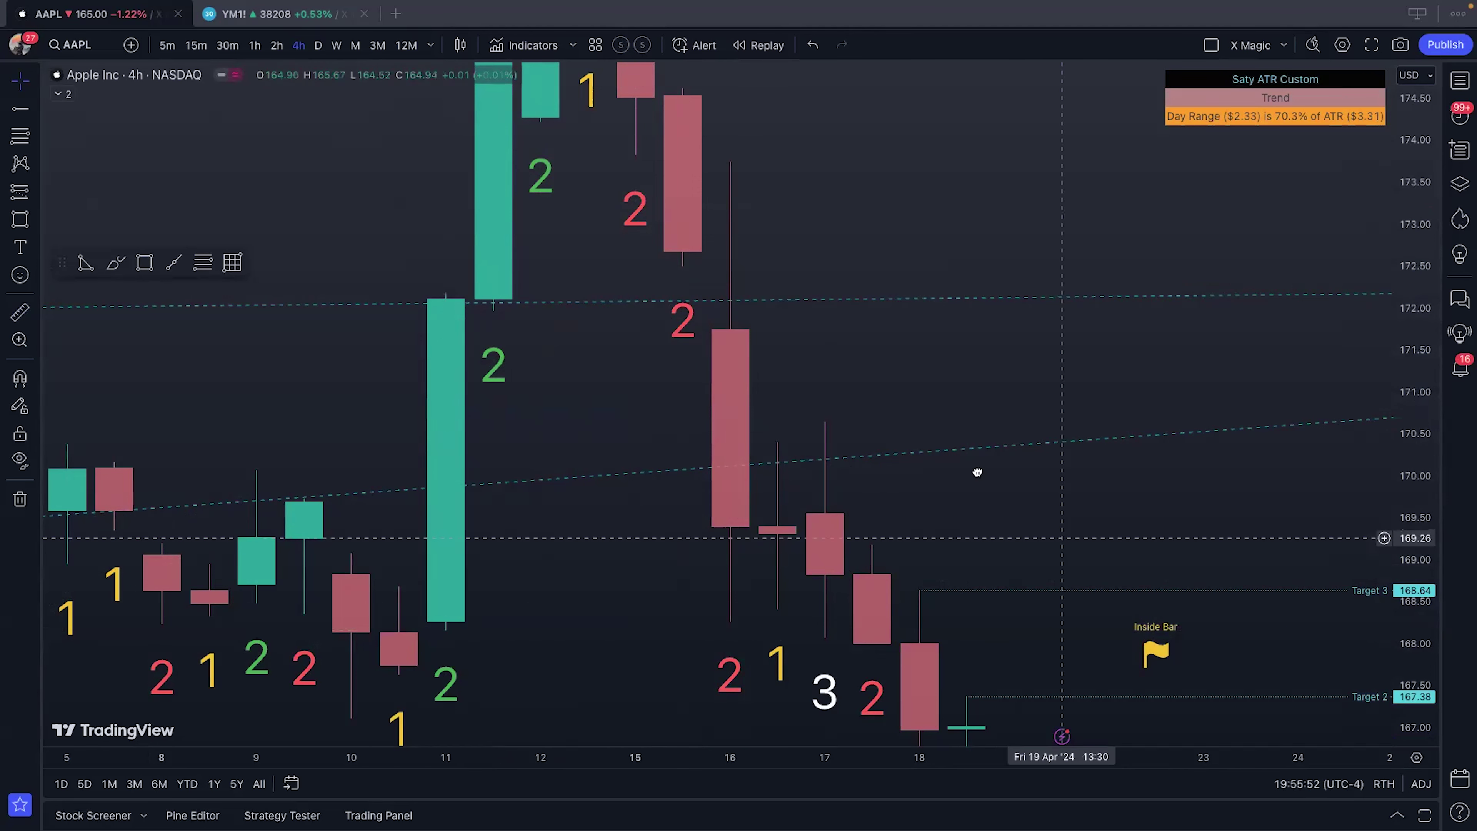
Step: Remove the shaded box at 19–24 Apr and drag the Long above ray down to the stop-loss level
{"action": "left_click_drag", "start_coordinate": [976, 472], "coordinate": [771, 303]}
{"action": "left_click_drag", "start_coordinate": [941, 446], "coordinate": [801, 258]}
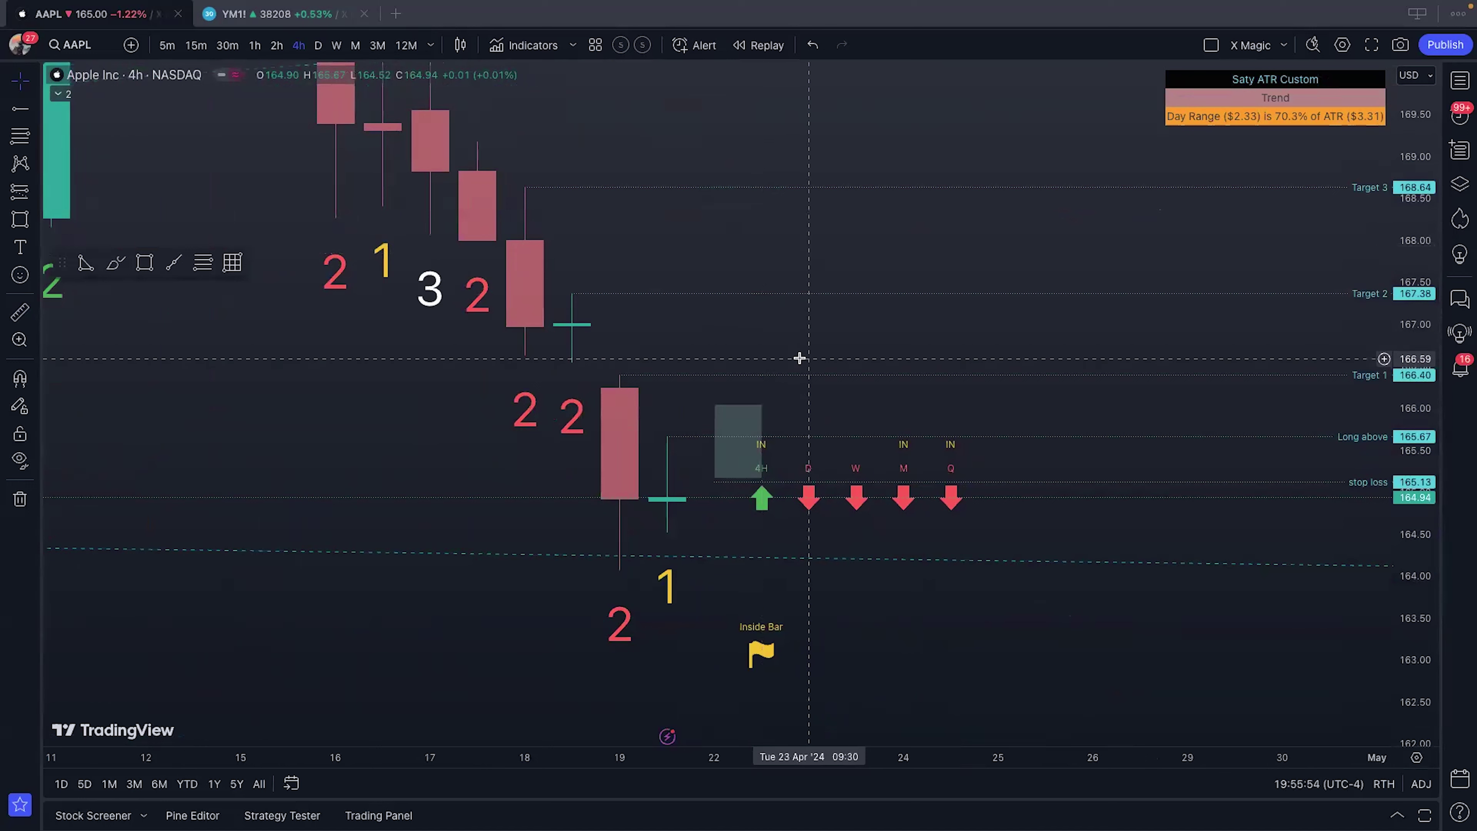
{"action": "left_click", "coordinate": [759, 414]}
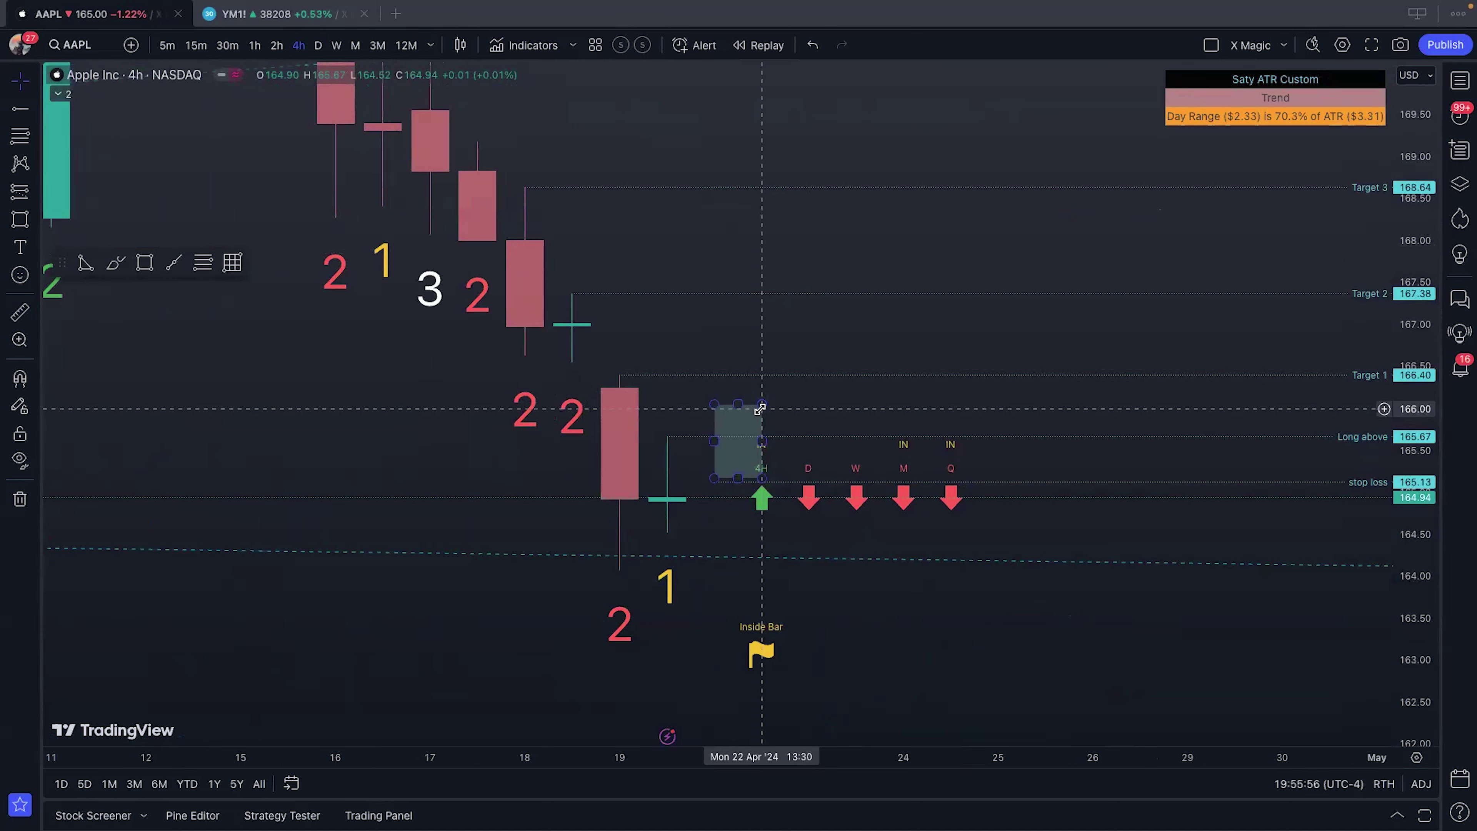
{"action": "left_click", "coordinate": [760, 409]}
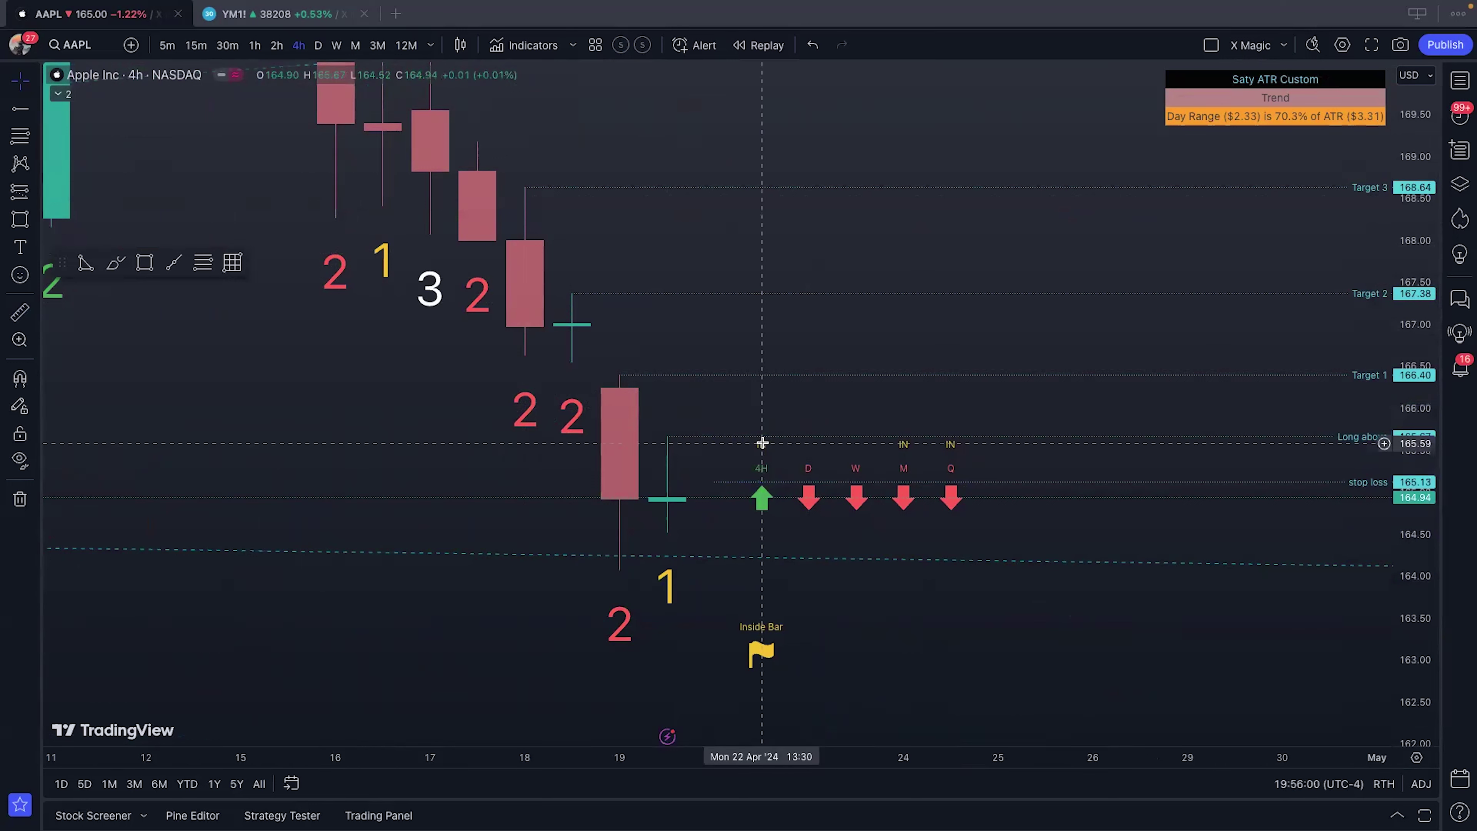
{"action": "left_click", "coordinate": [735, 436]}
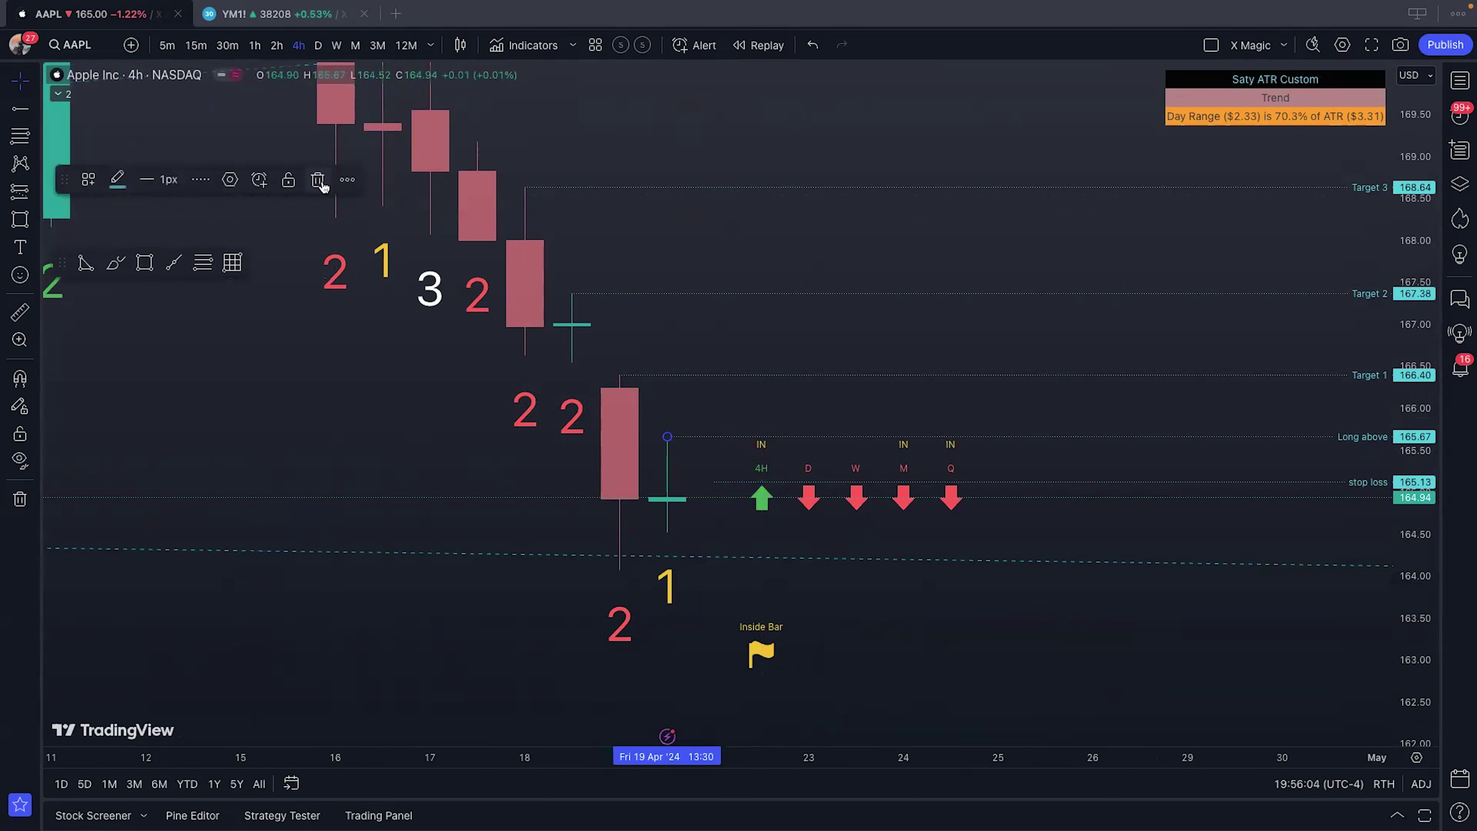
{"action": "left_click_drag", "start_coordinate": [762, 436], "coordinate": [678, 381]}
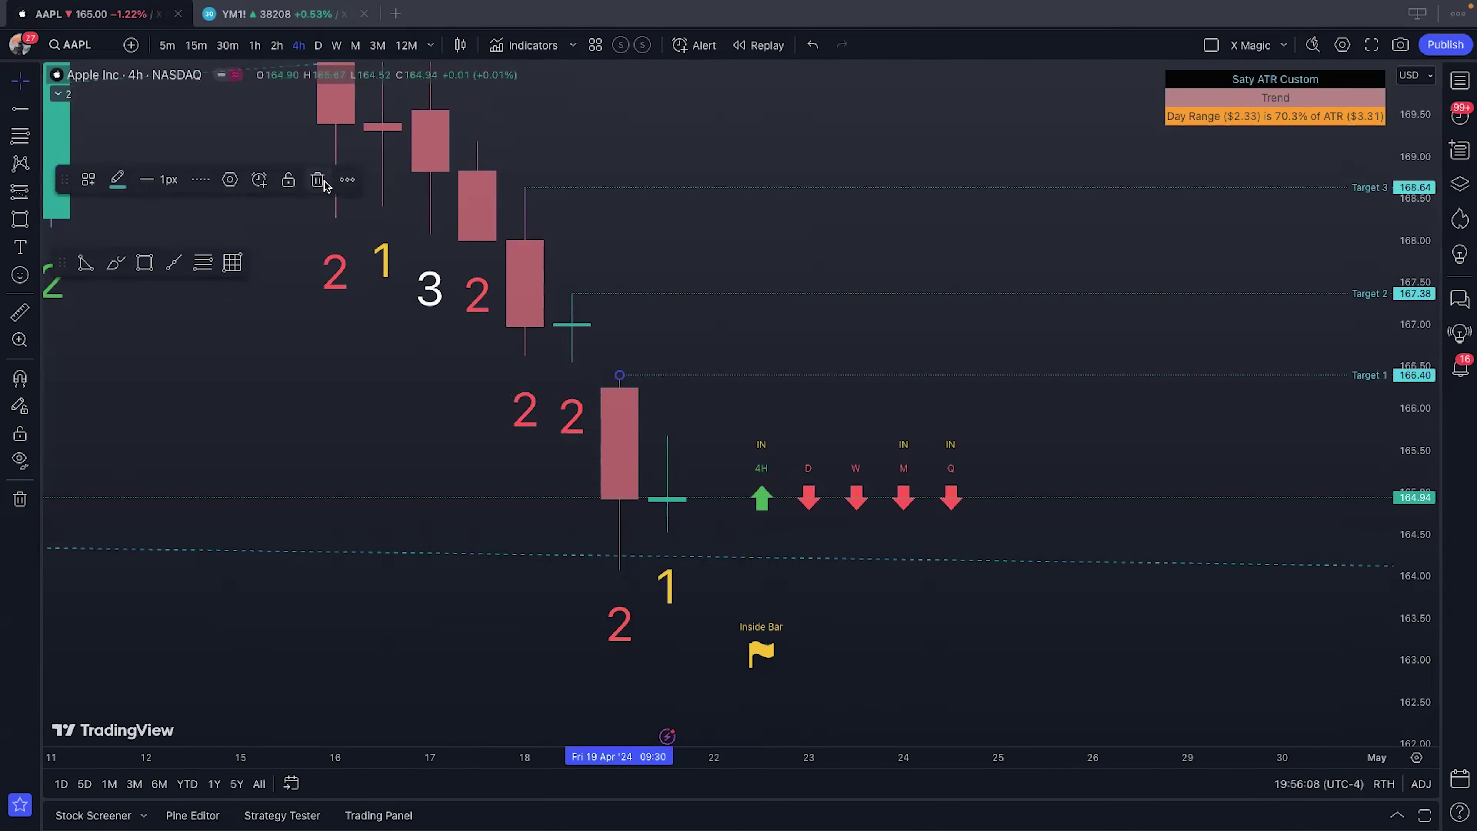
Step: Delete the ray at the stop-loss level, then the Target 2 and Target 3 rays
{"action": "key", "text": "Delete"}
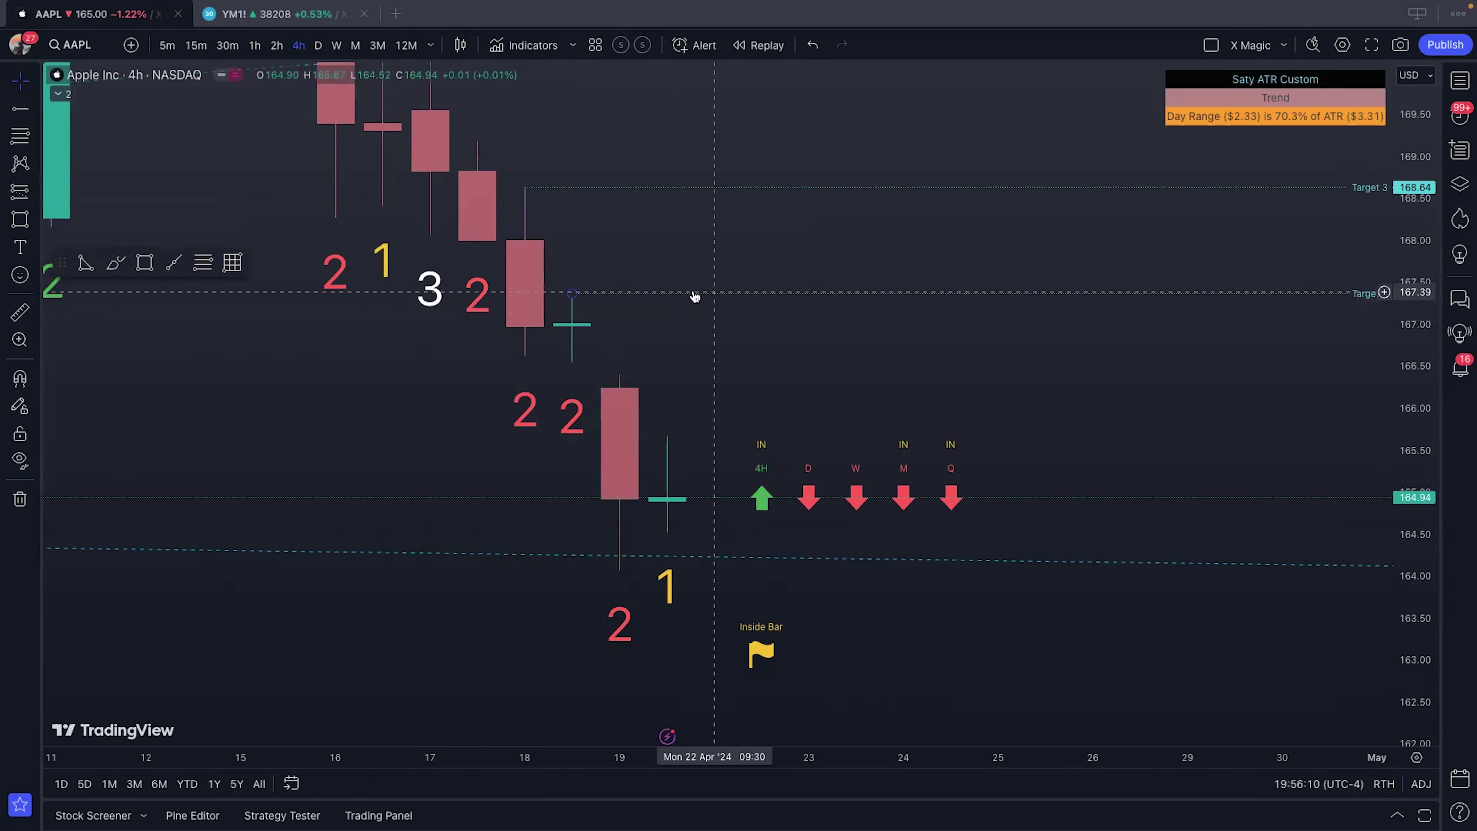
{"action": "left_click", "coordinate": [693, 295]}
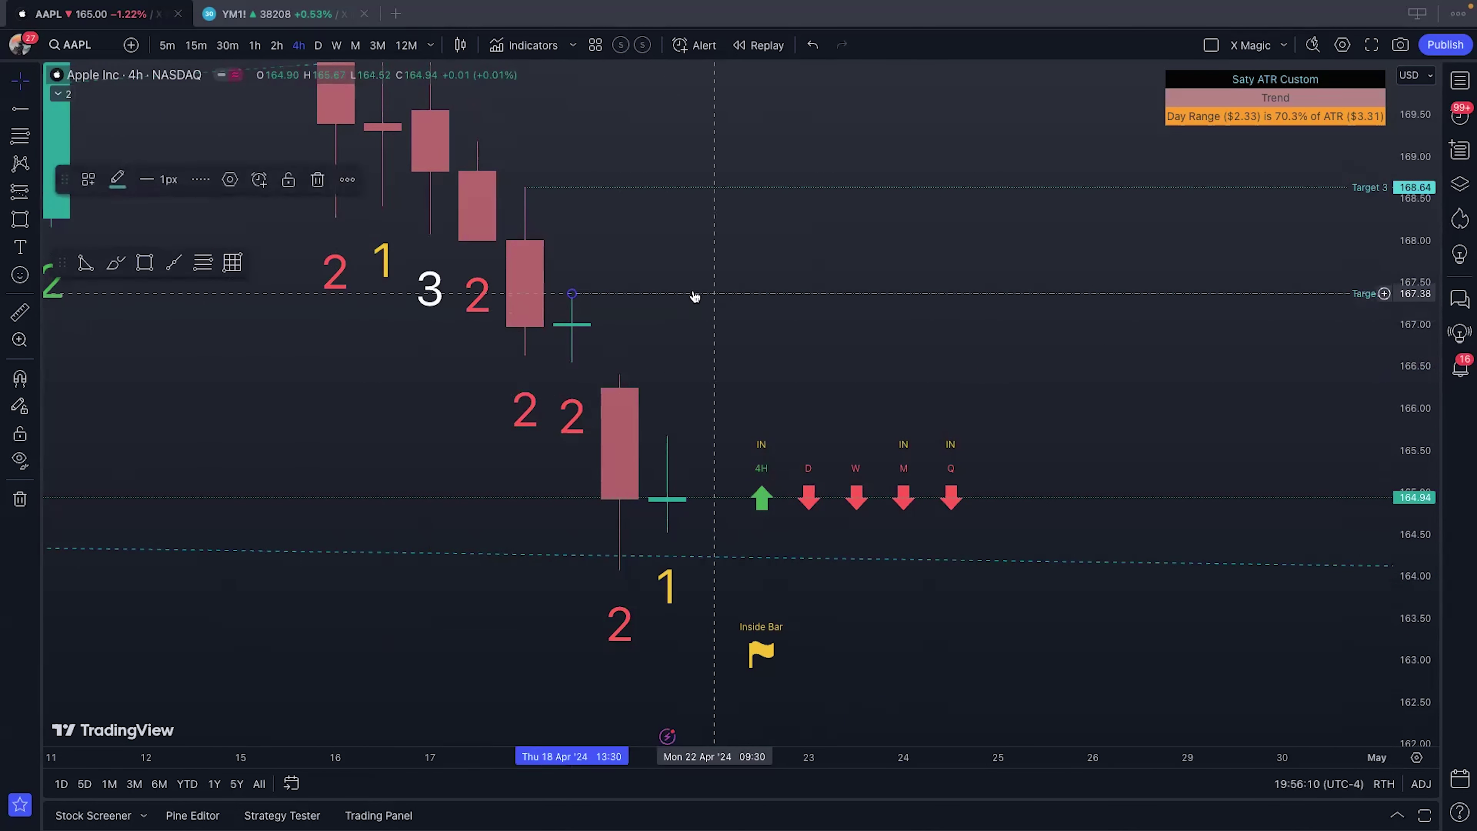
{"action": "left_click", "coordinate": [318, 180]}
{"action": "left_click", "coordinate": [636, 188]}
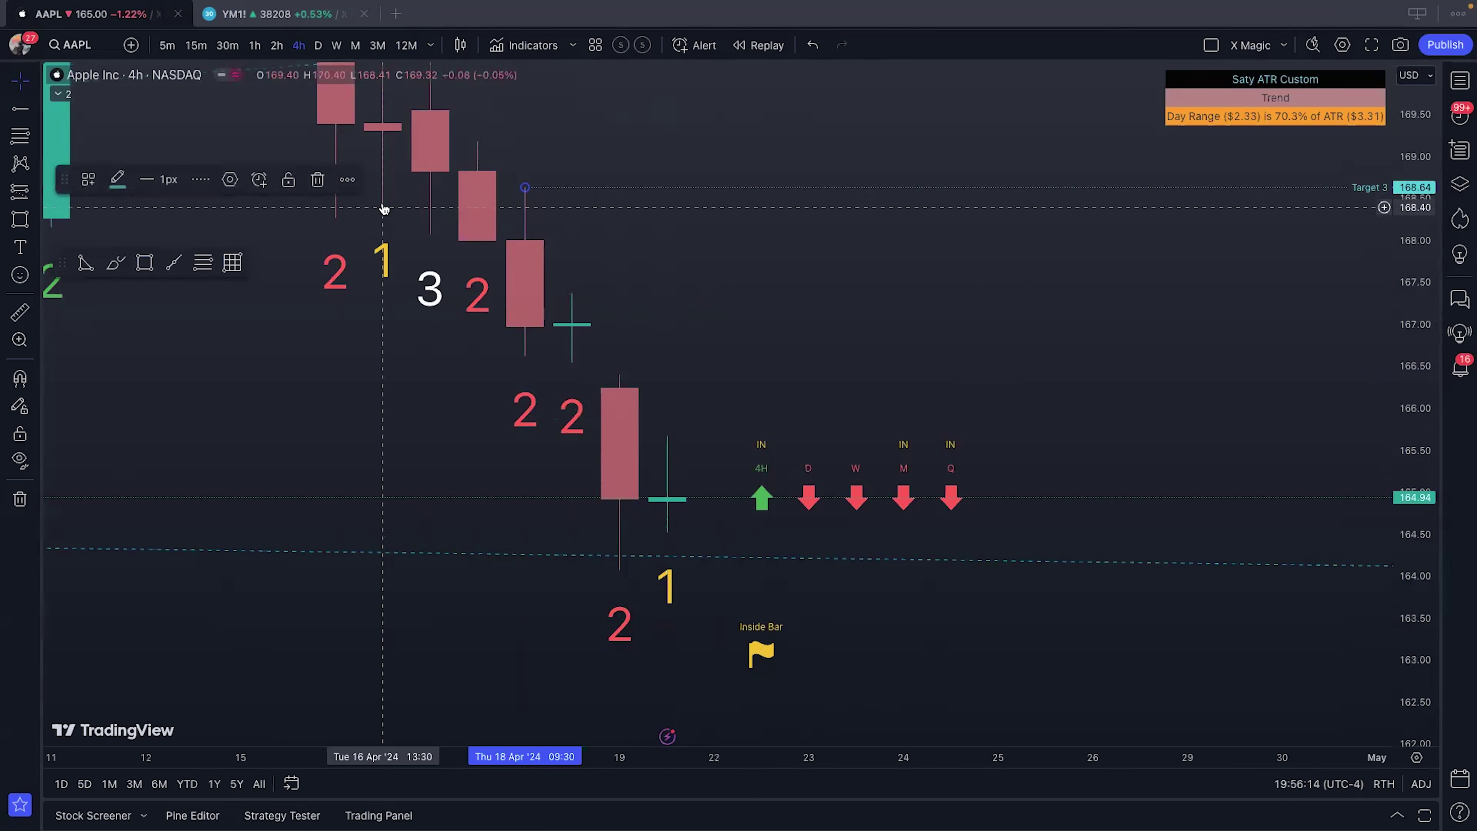
{"action": "left_click", "coordinate": [317, 181]}
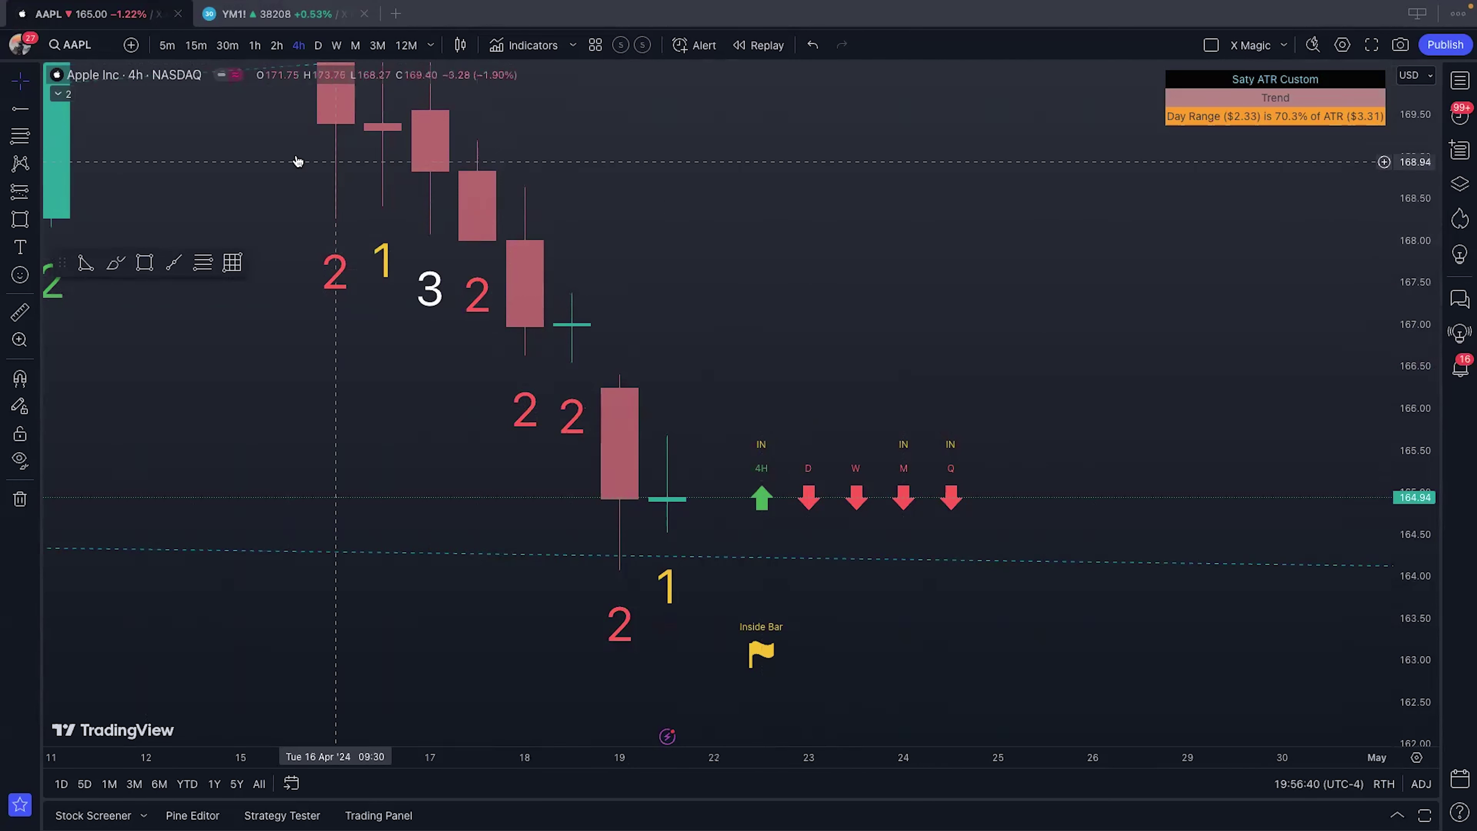
Step: Pan the AAPL chart back through March and February to the early January bars
{"action": "scroll", "coordinate": [732, 265], "scroll_direction": "left", "scroll_amount": 2}
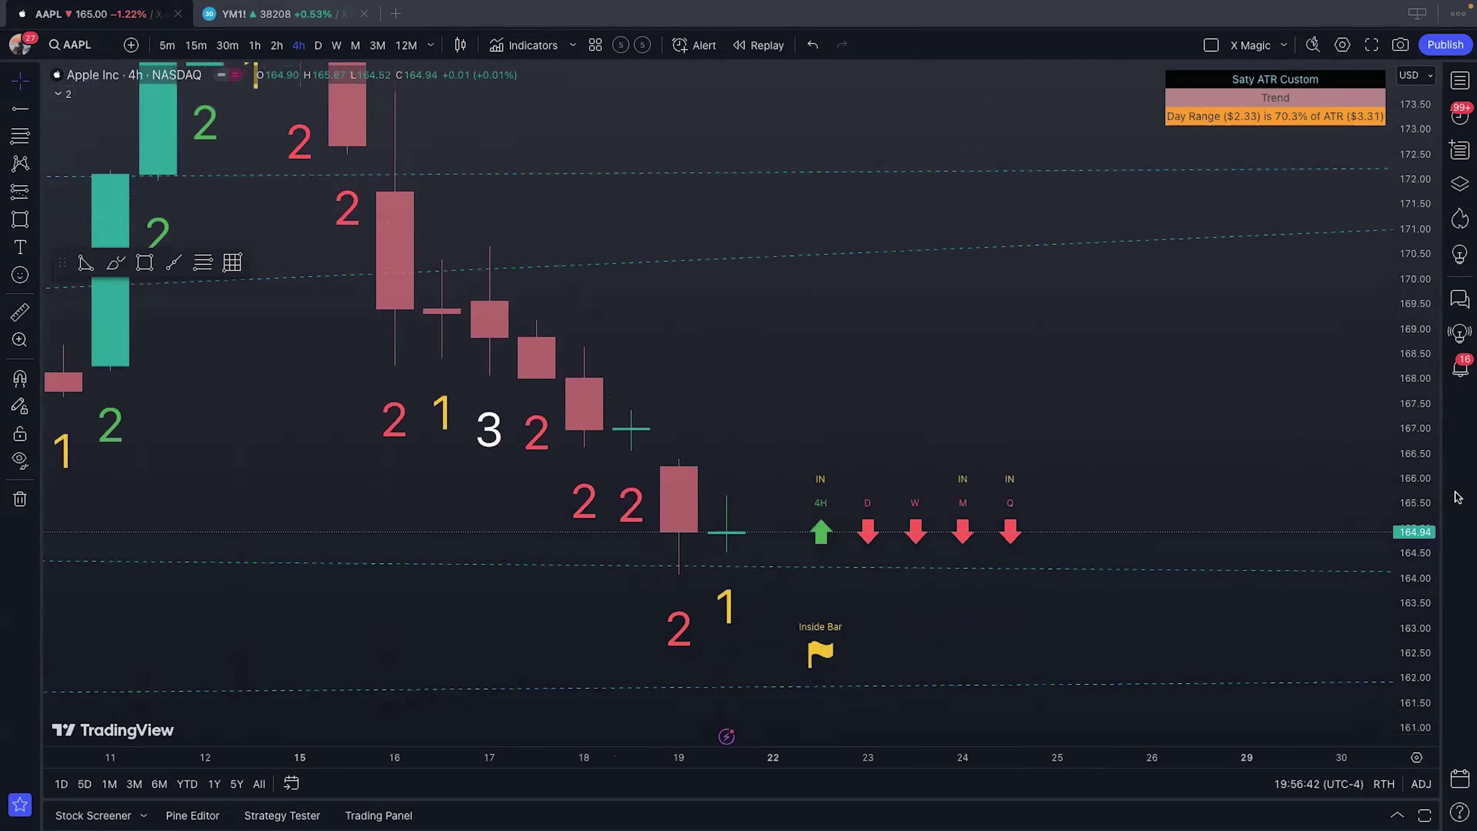
{"action": "scroll", "coordinate": [734, 395], "scroll_direction": "down", "scroll_amount": 4}
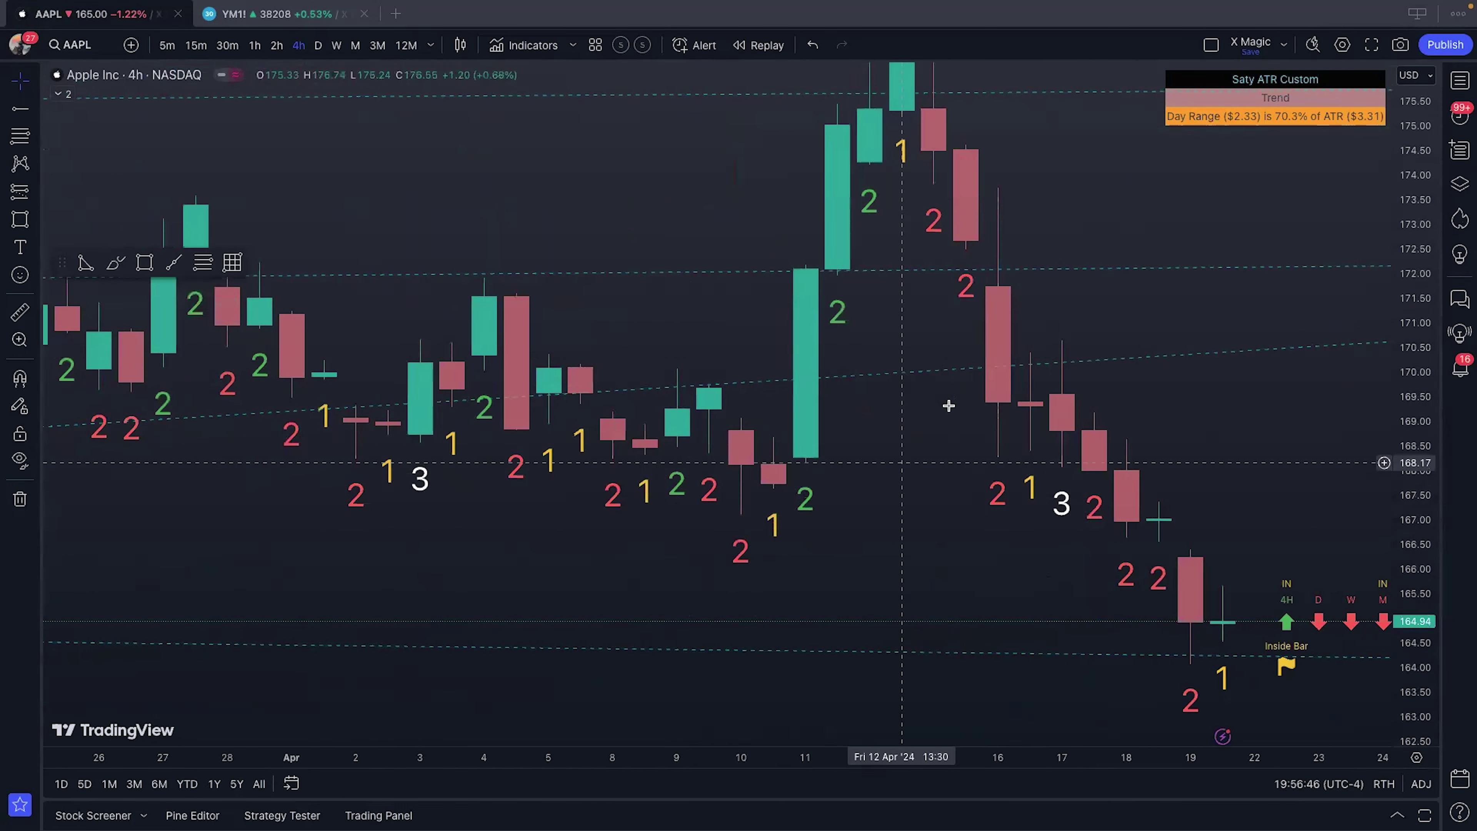
{"action": "left_click_drag", "start_coordinate": [946, 403], "coordinate": [1104, 198]}
{"action": "scroll", "coordinate": [814, 429], "scroll_direction": "left", "scroll_amount": 5}
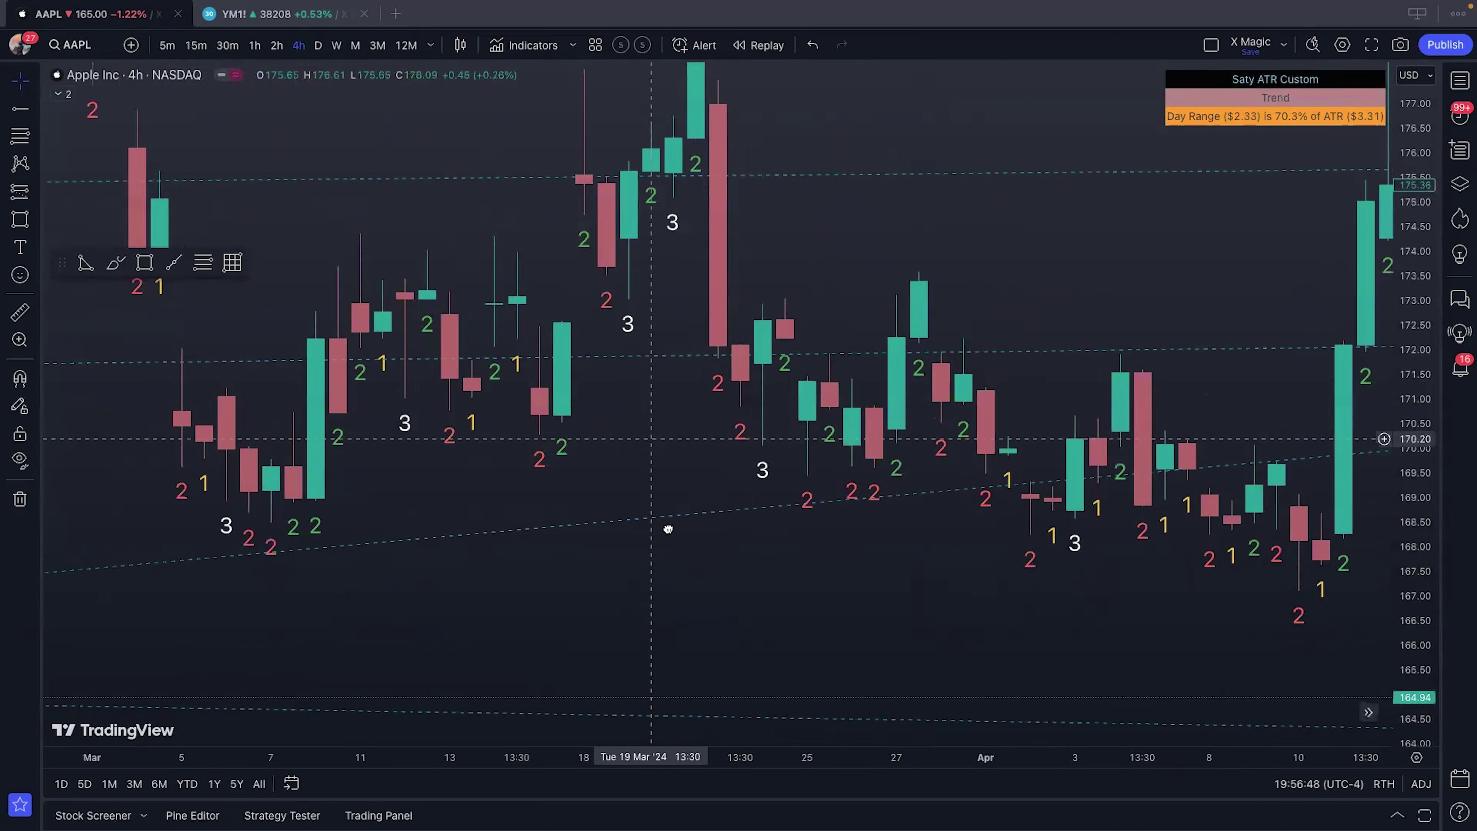
{"action": "left_click_drag", "start_coordinate": [408, 204], "coordinate": [1008, 464]}
{"action": "scroll", "coordinate": [659, 517], "scroll_direction": "left", "scroll_amount": 3}
{"action": "left_click_drag", "start_coordinate": [375, 478], "coordinate": [771, 611]}
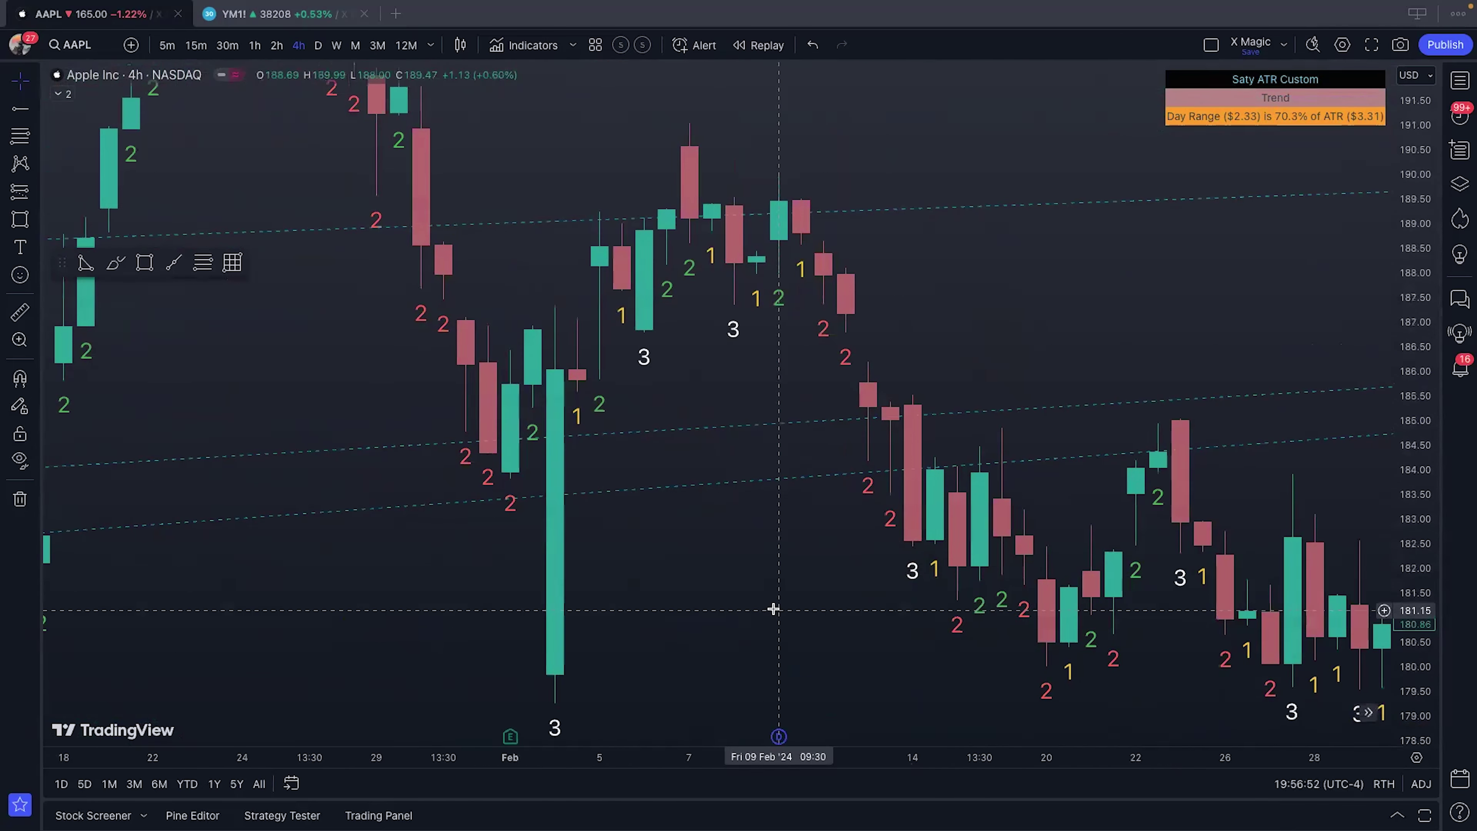
{"action": "left_click_drag", "start_coordinate": [374, 443], "coordinate": [964, 376]}
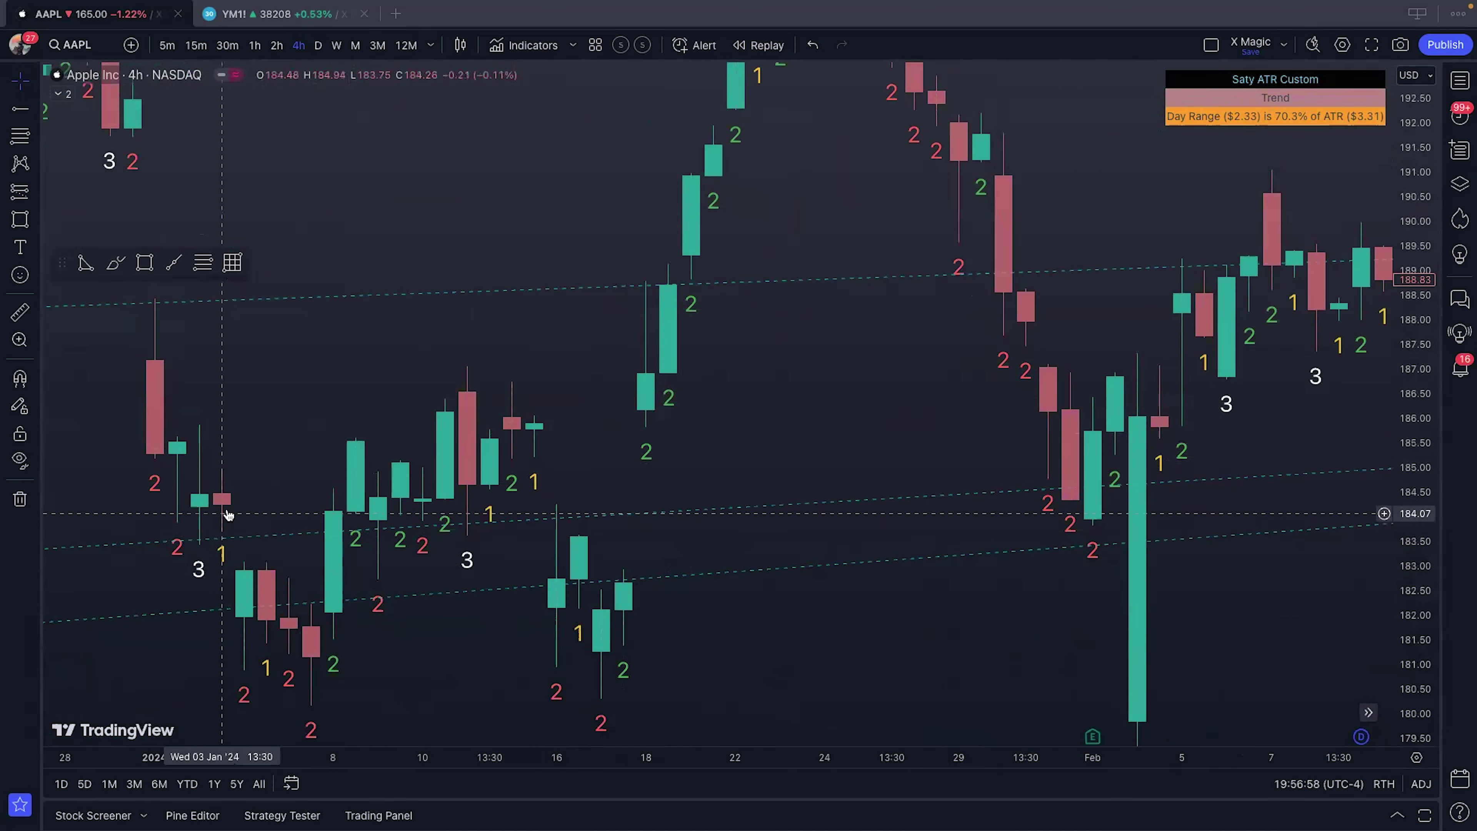
Step: Pan forward through February and March to the latest April bars near April 19
{"action": "left_click_drag", "start_coordinate": [695, 330], "coordinate": [653, 333]}
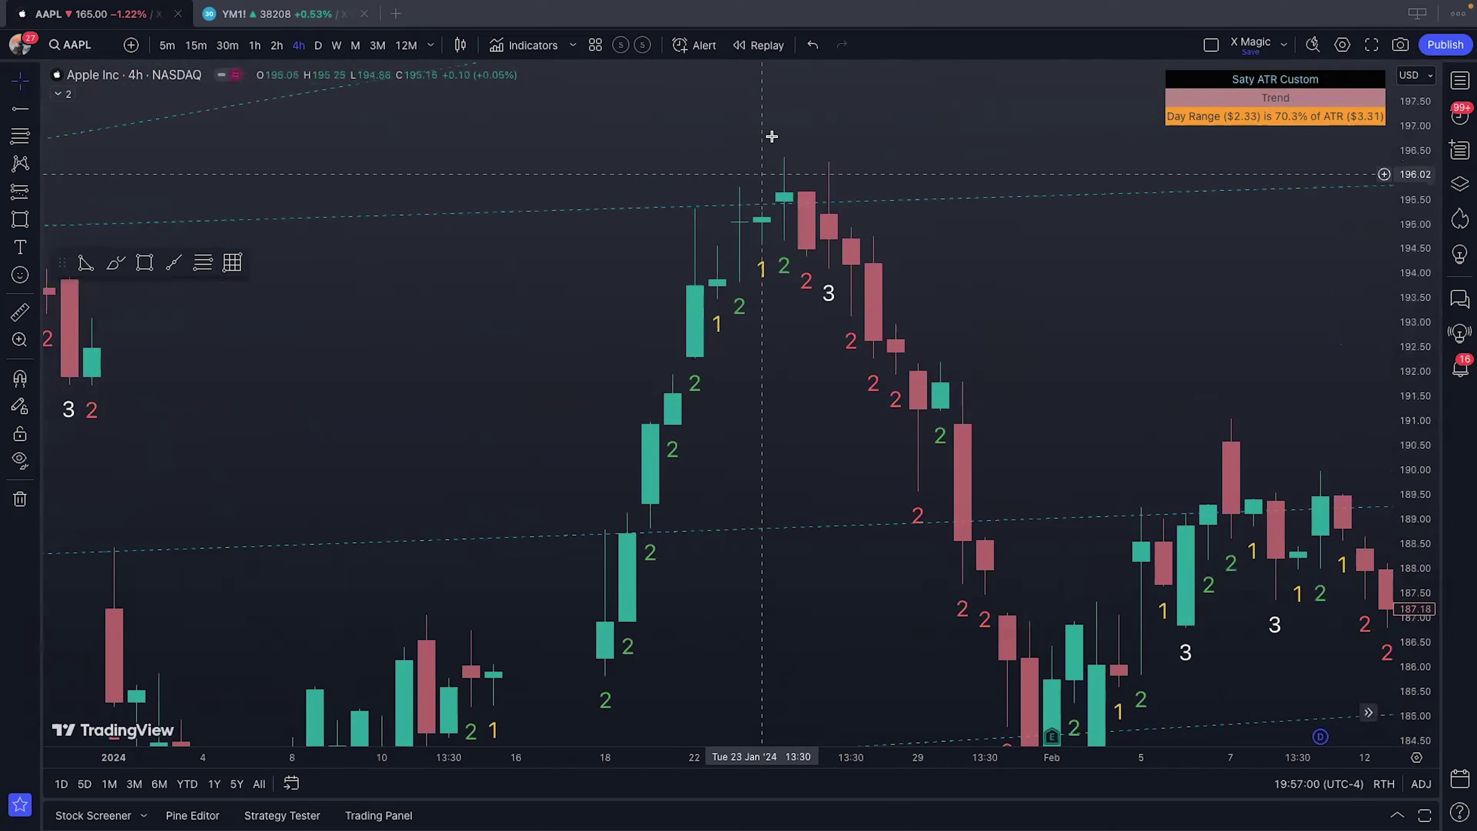
{"action": "left_click_drag", "start_coordinate": [1022, 343], "coordinate": [458, 174]}
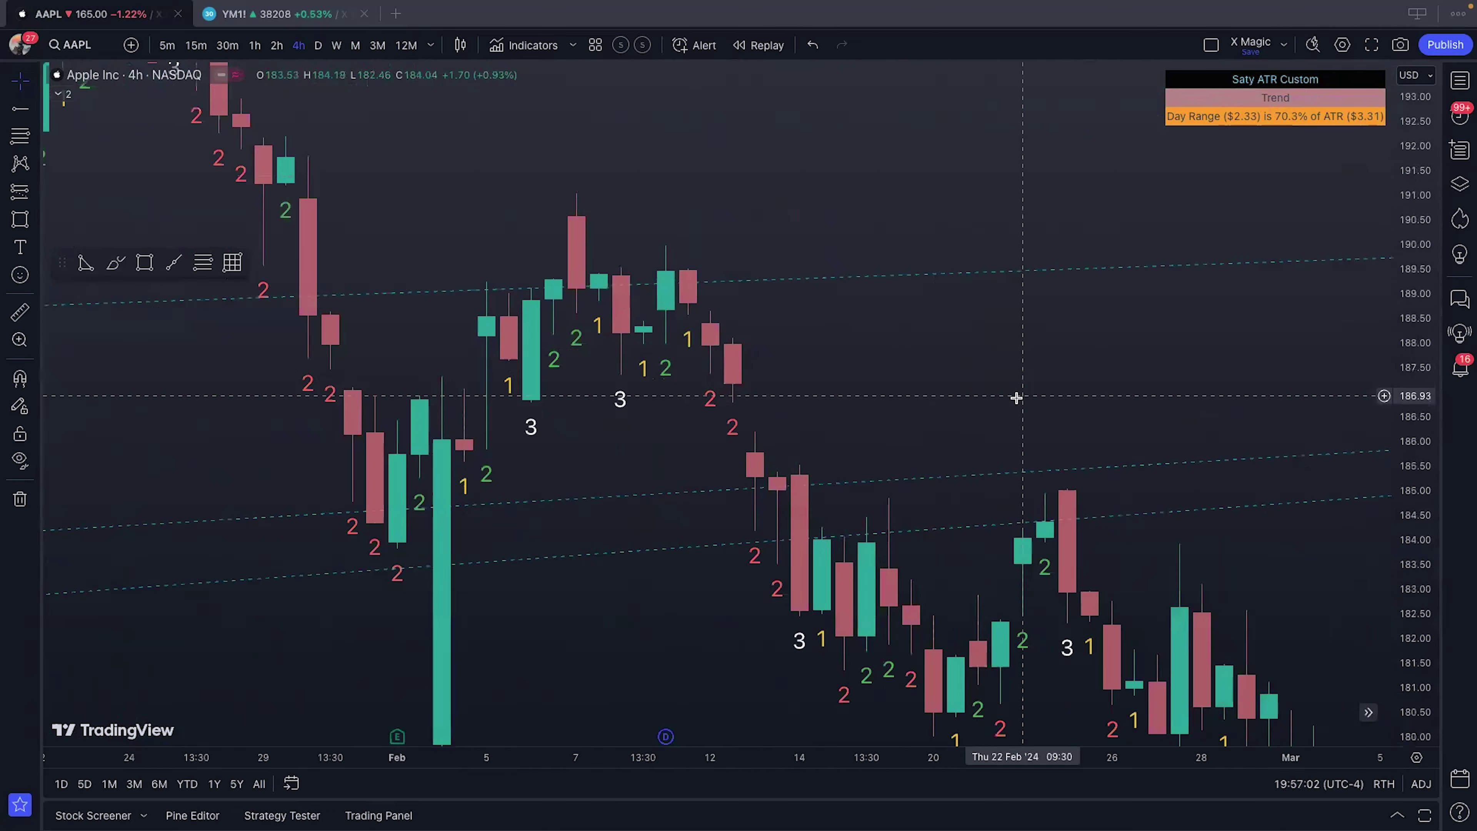
{"action": "left_click_drag", "start_coordinate": [1015, 395], "coordinate": [826, 386]}
{"action": "left_click_drag", "start_coordinate": [1042, 521], "coordinate": [580, 274]}
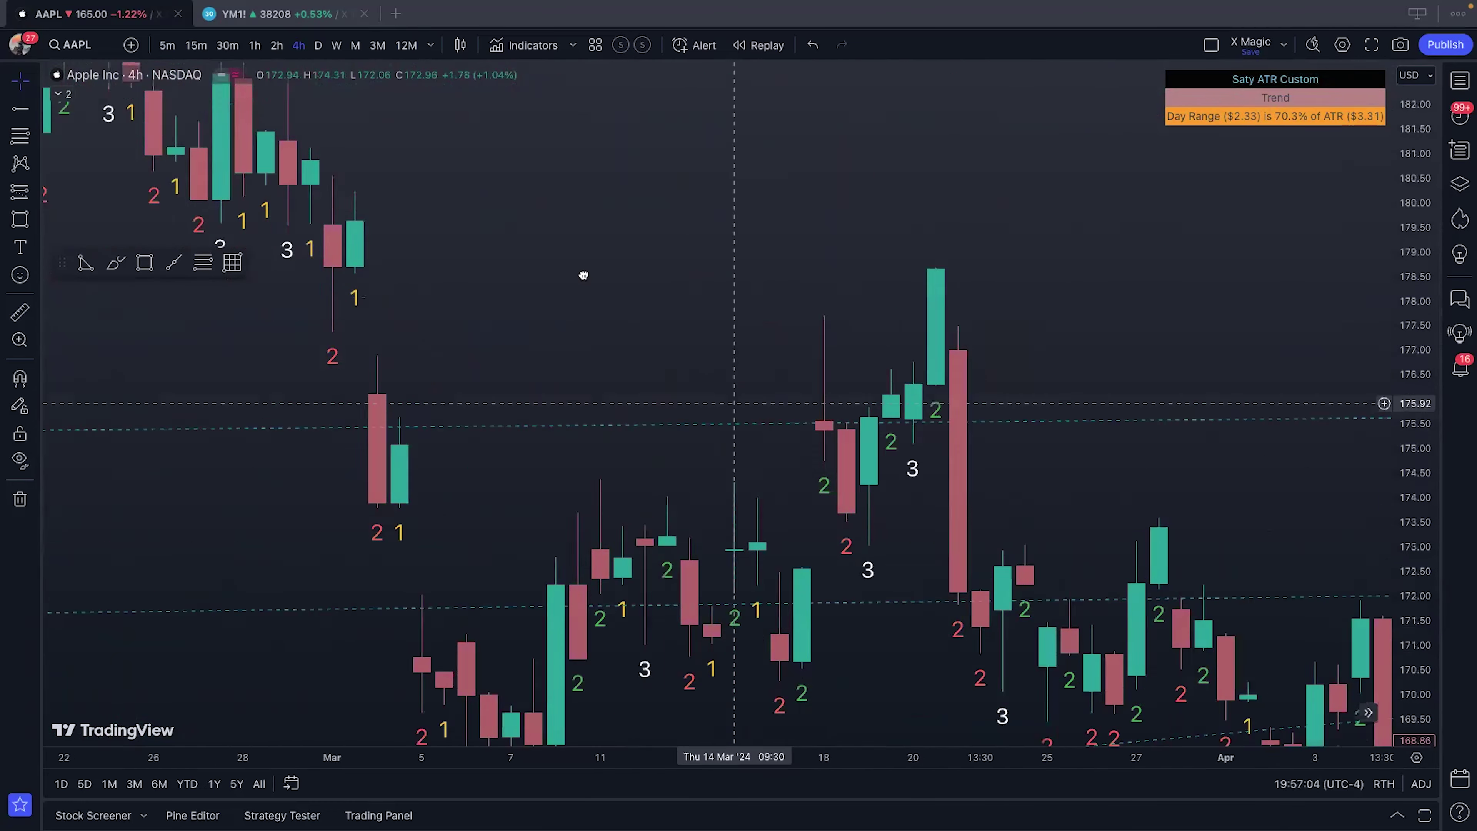
{"action": "left_click_drag", "start_coordinate": [1077, 611], "coordinate": [876, 483]}
{"action": "left_click_drag", "start_coordinate": [817, 587], "coordinate": [250, 514]}
{"action": "left_click_drag", "start_coordinate": [852, 517], "coordinate": [574, 517]}
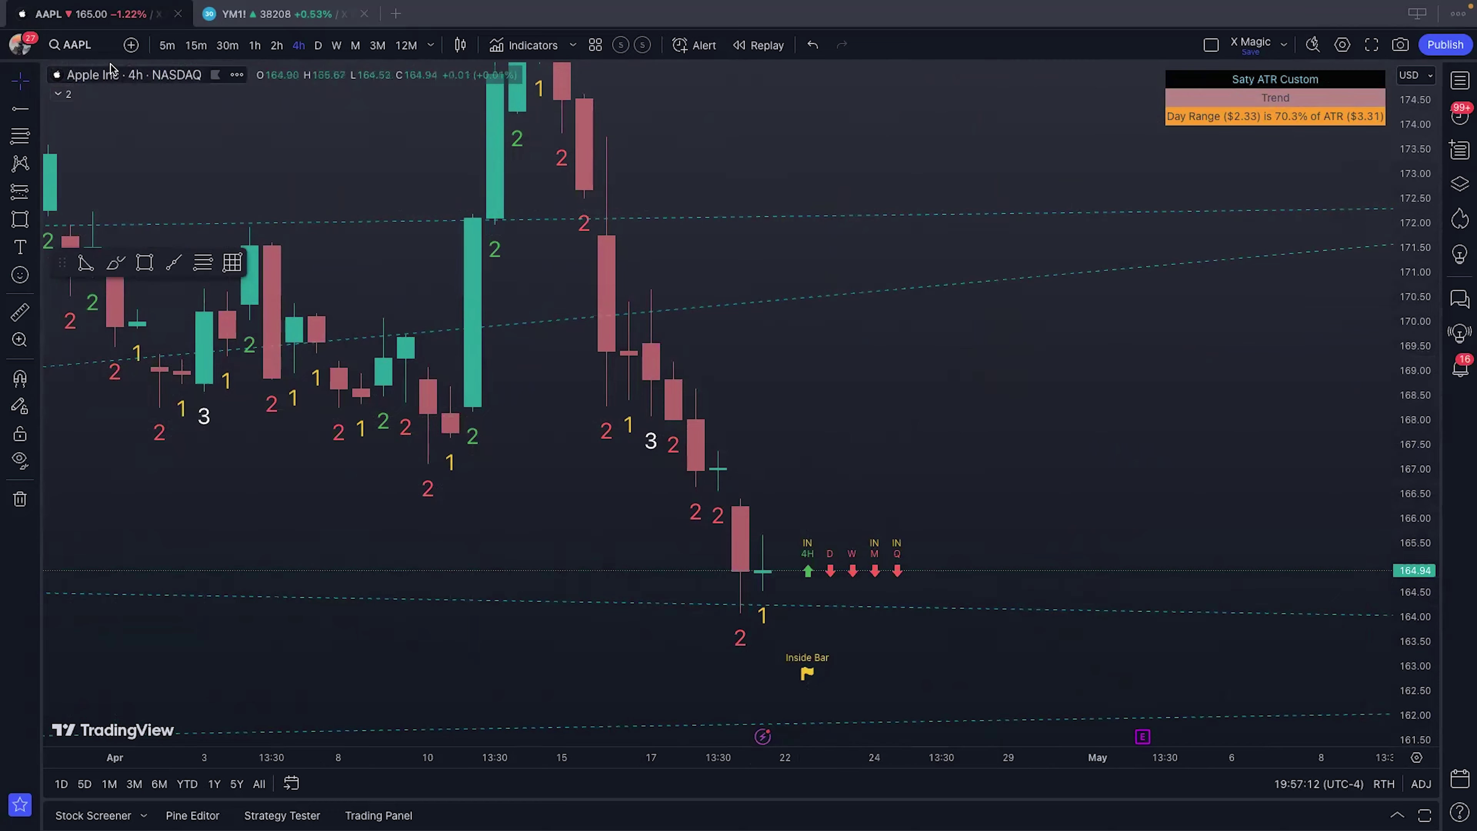
Step: Load the NVDA chart through symbol search
{"action": "left_click", "coordinate": [93, 50]}
{"action": "type", "text": "NVDA"}
{"action": "key", "text": "Return"}
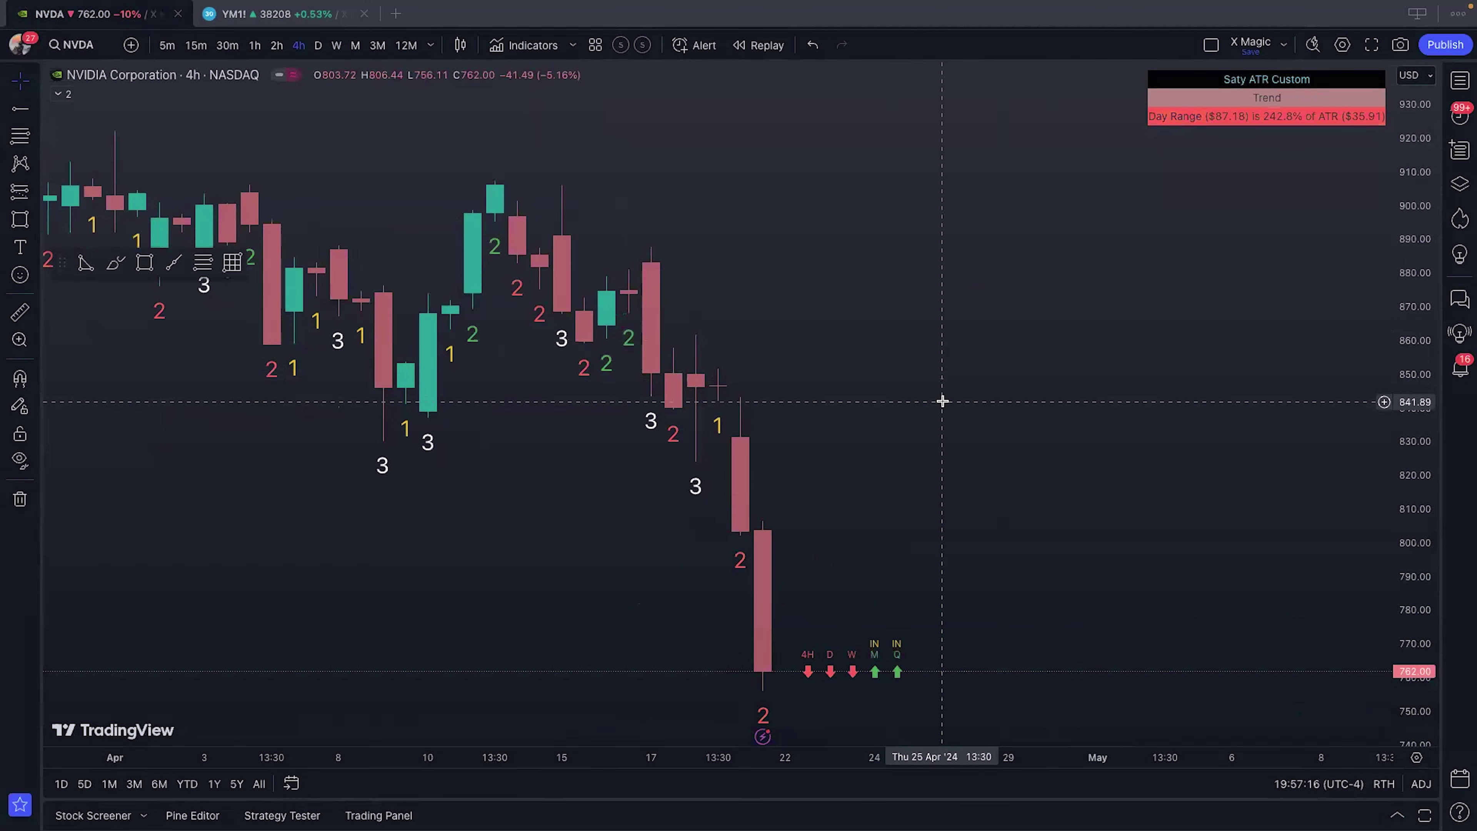
{"action": "scroll", "coordinate": [986, 398], "scroll_direction": "down", "scroll_amount": 1}
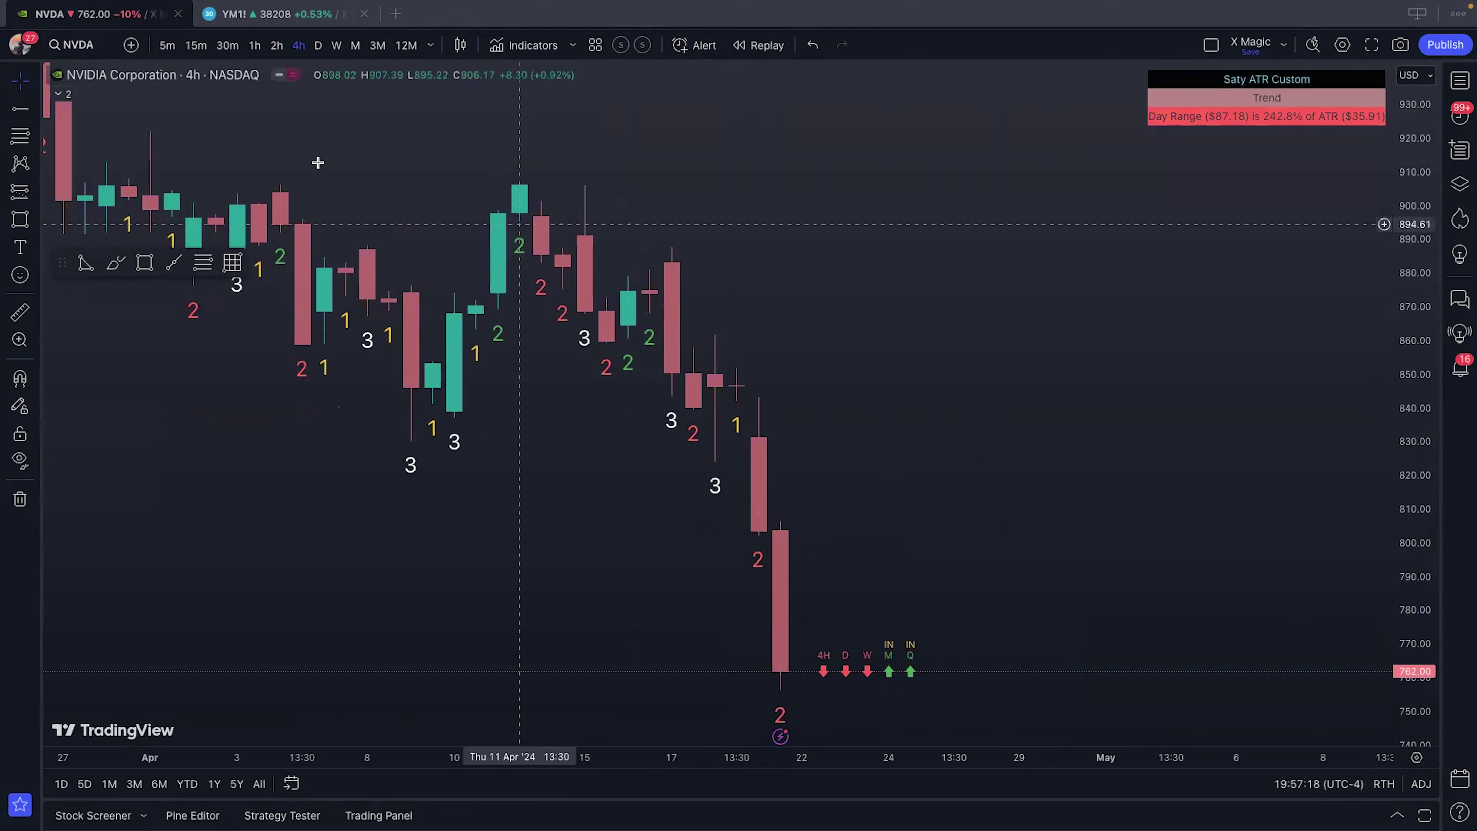
Step: Add a horizontal ray at 842.22 labelled 'short below'
{"action": "left_click", "coordinate": [20, 108]}
{"action": "left_click", "coordinate": [288, 191]}
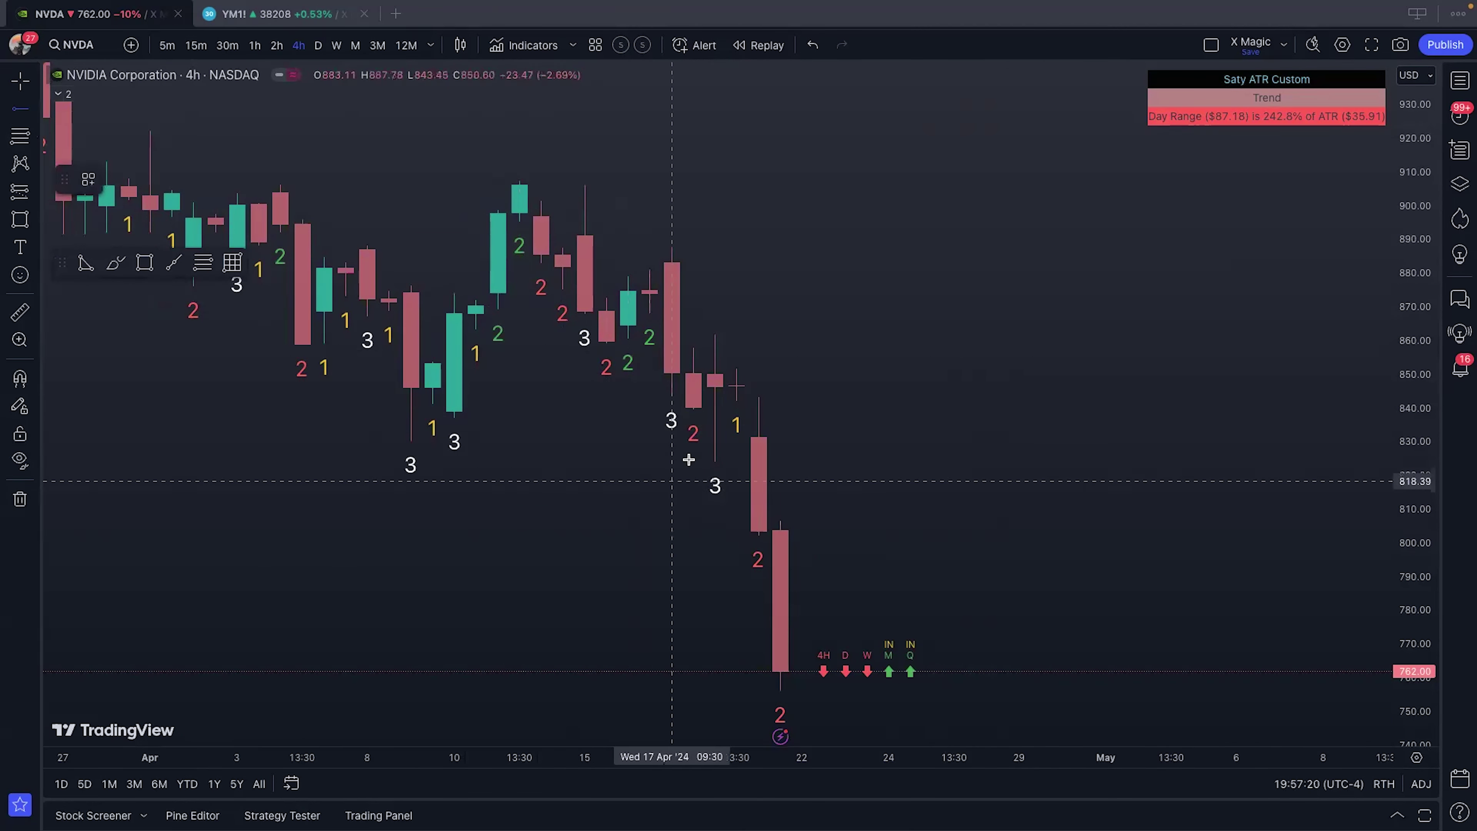
{"action": "left_click", "coordinate": [734, 403]}
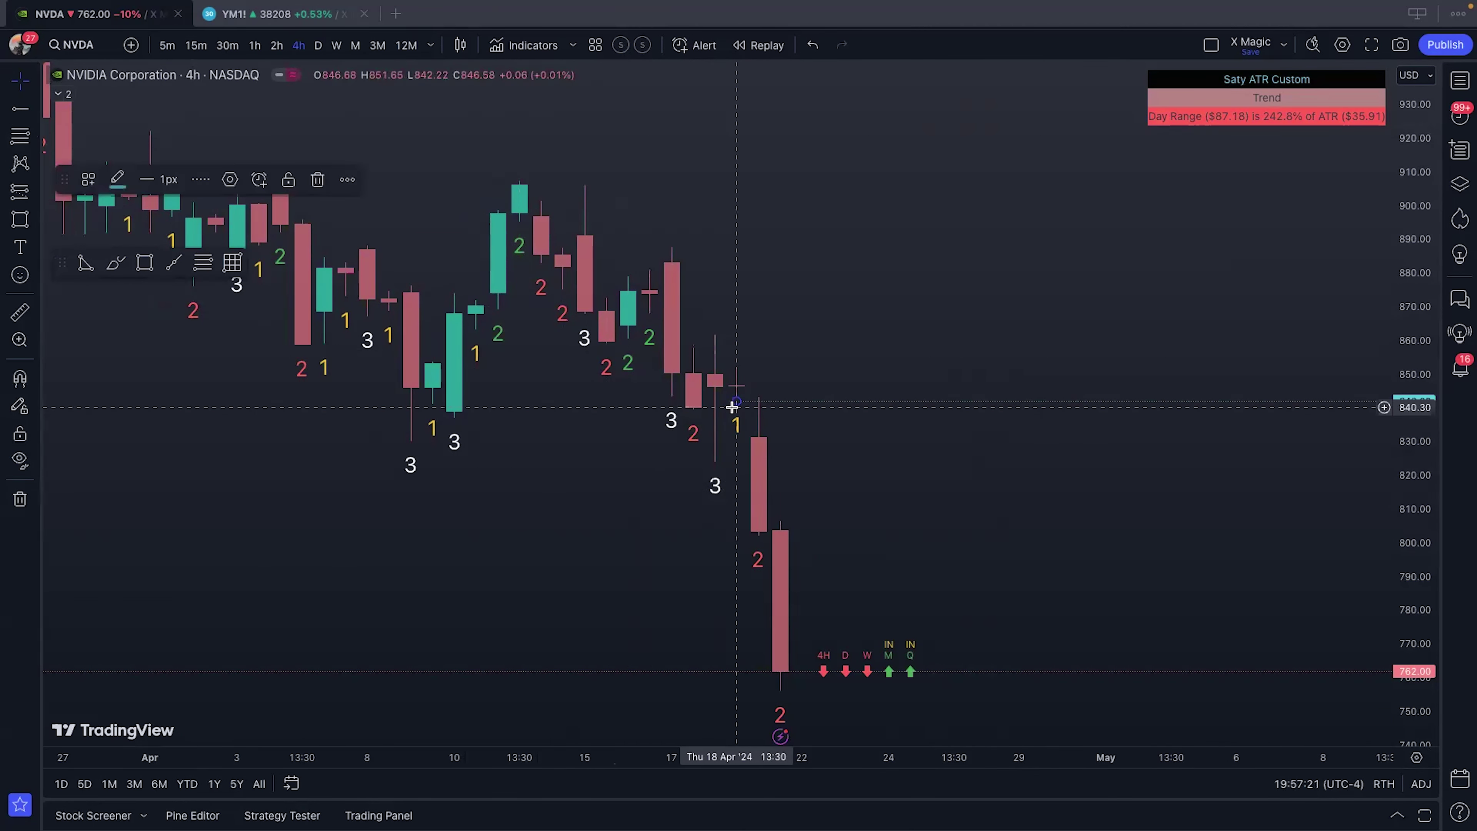
{"action": "double_click", "coordinate": [876, 402]}
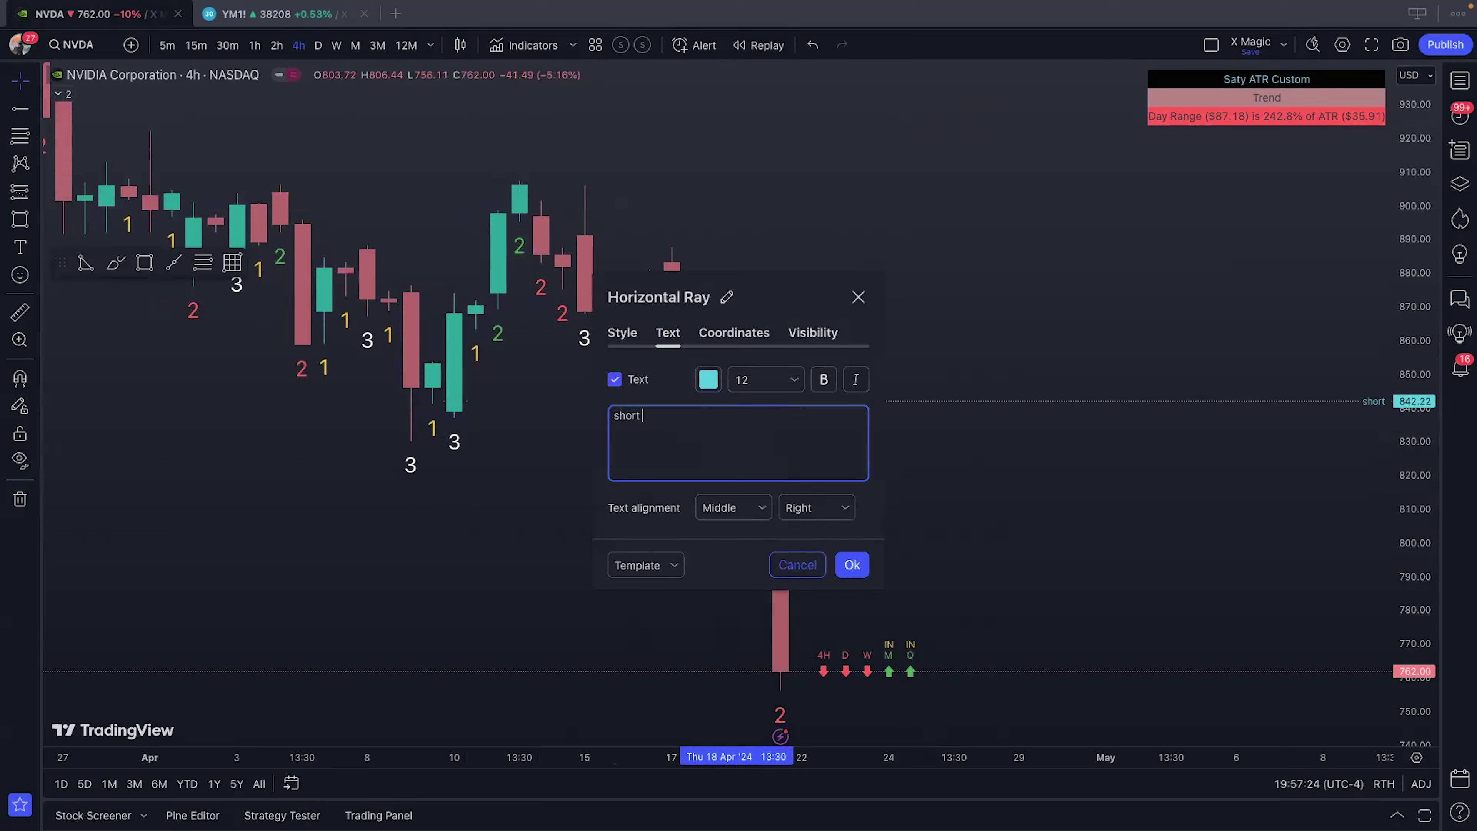
{"action": "type", "text": "w"}
{"action": "left_click", "coordinate": [852, 564]}
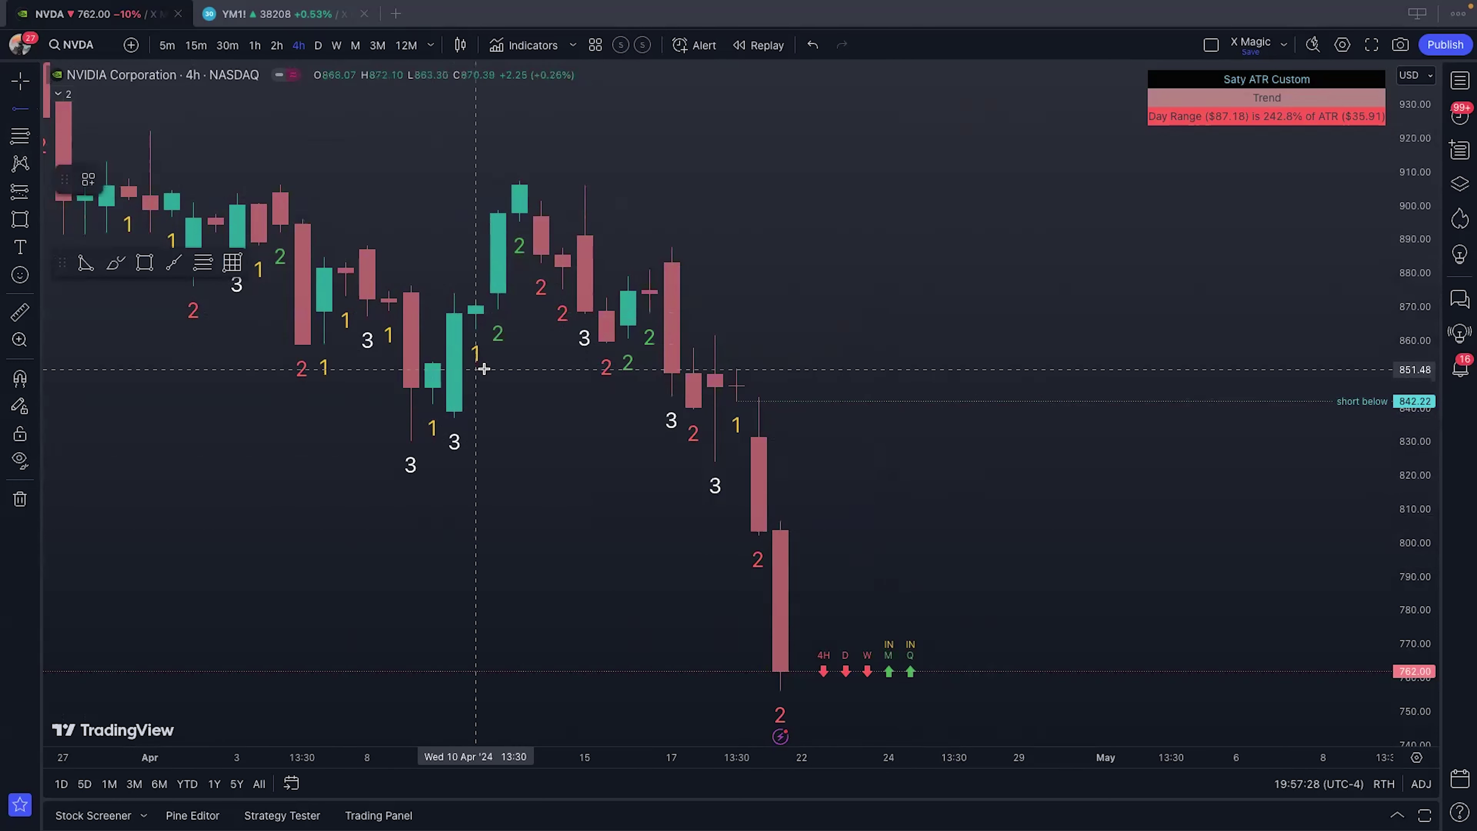
Step: Add a horizontal ray at 824.00 labelled 'target 1'
{"action": "left_click", "coordinate": [714, 464]}
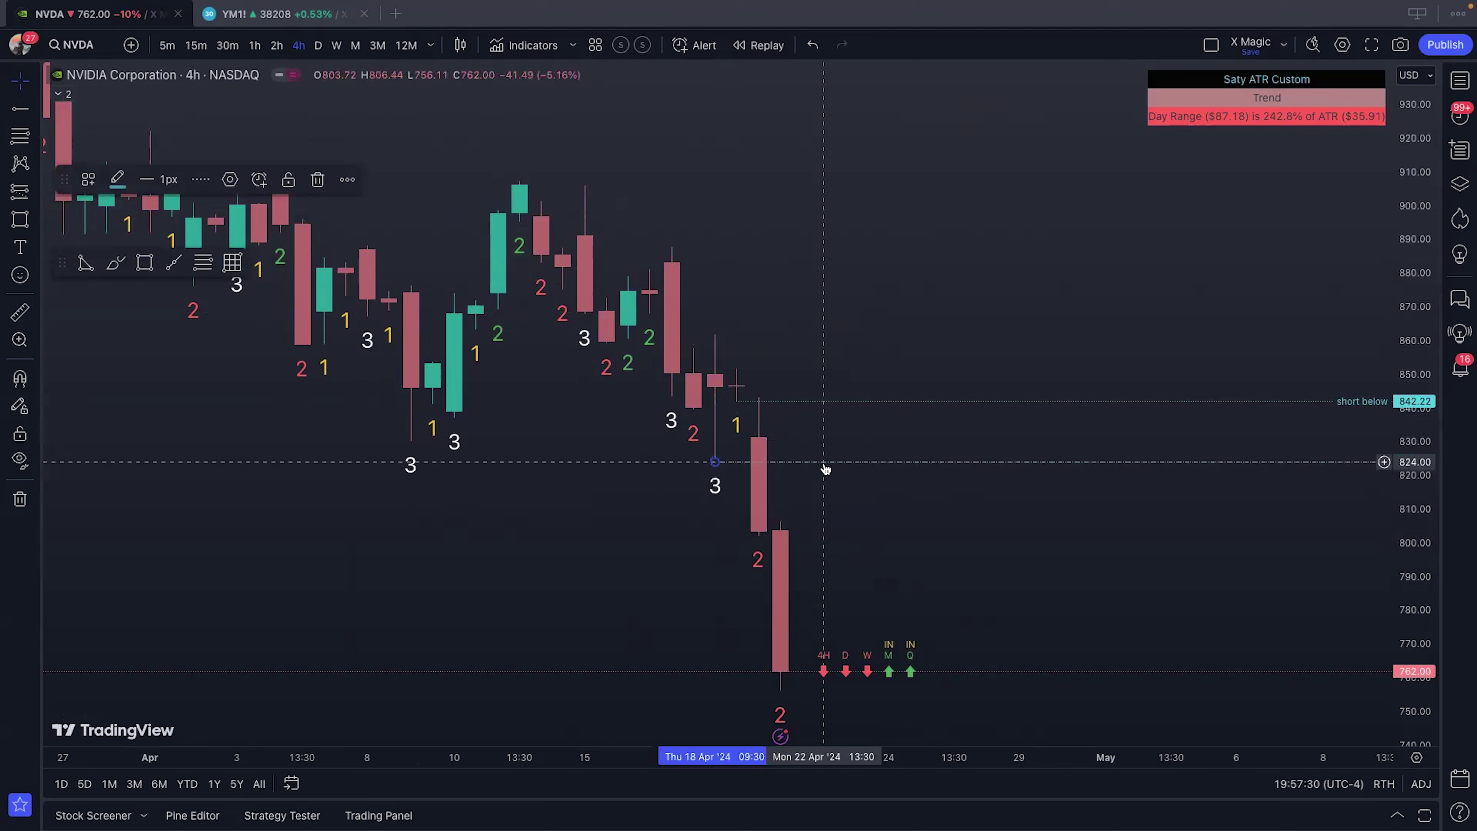
{"action": "double_click", "coordinate": [823, 463]}
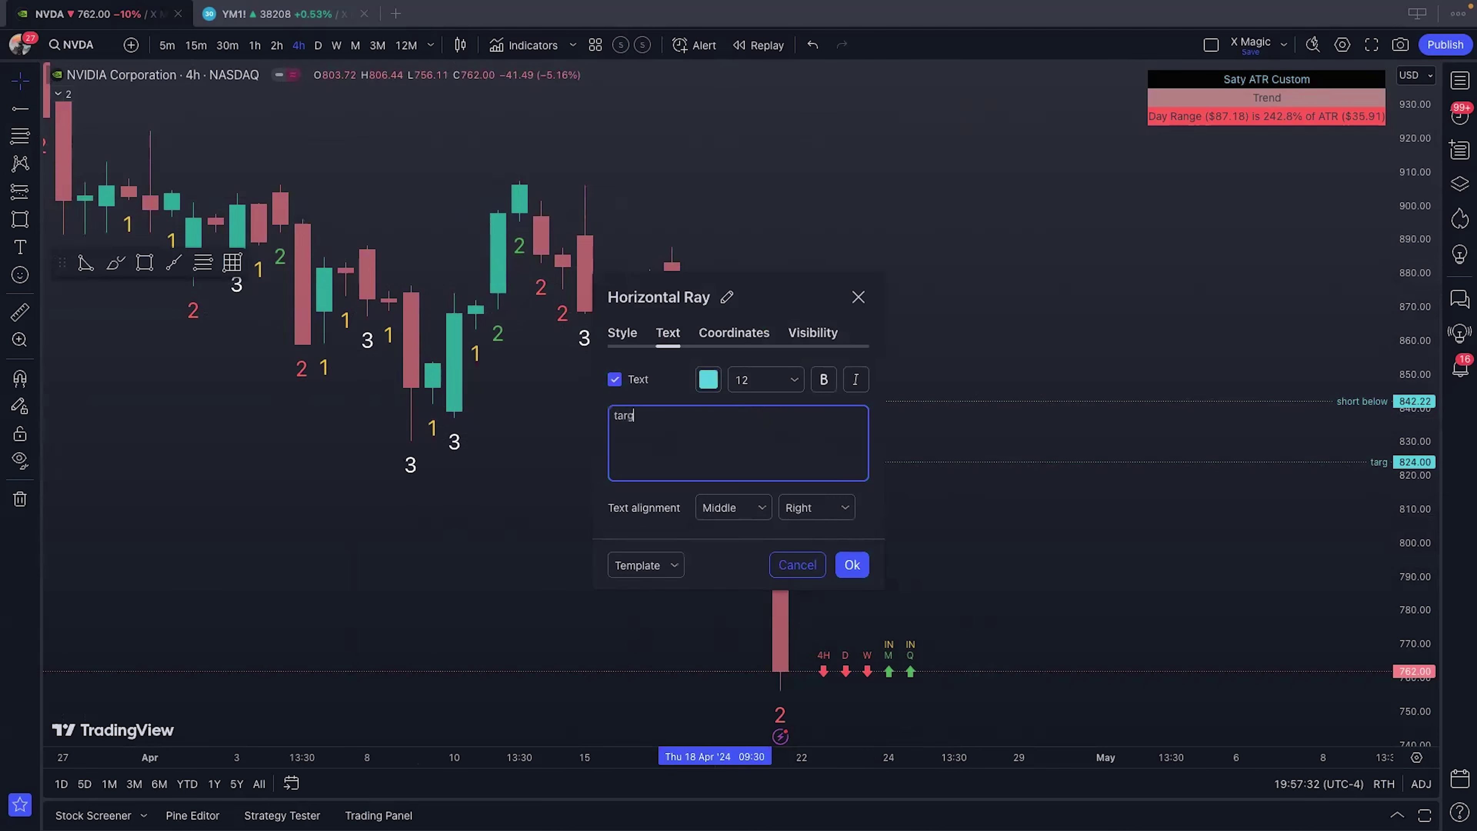
{"action": "type", "text": "target 1"}
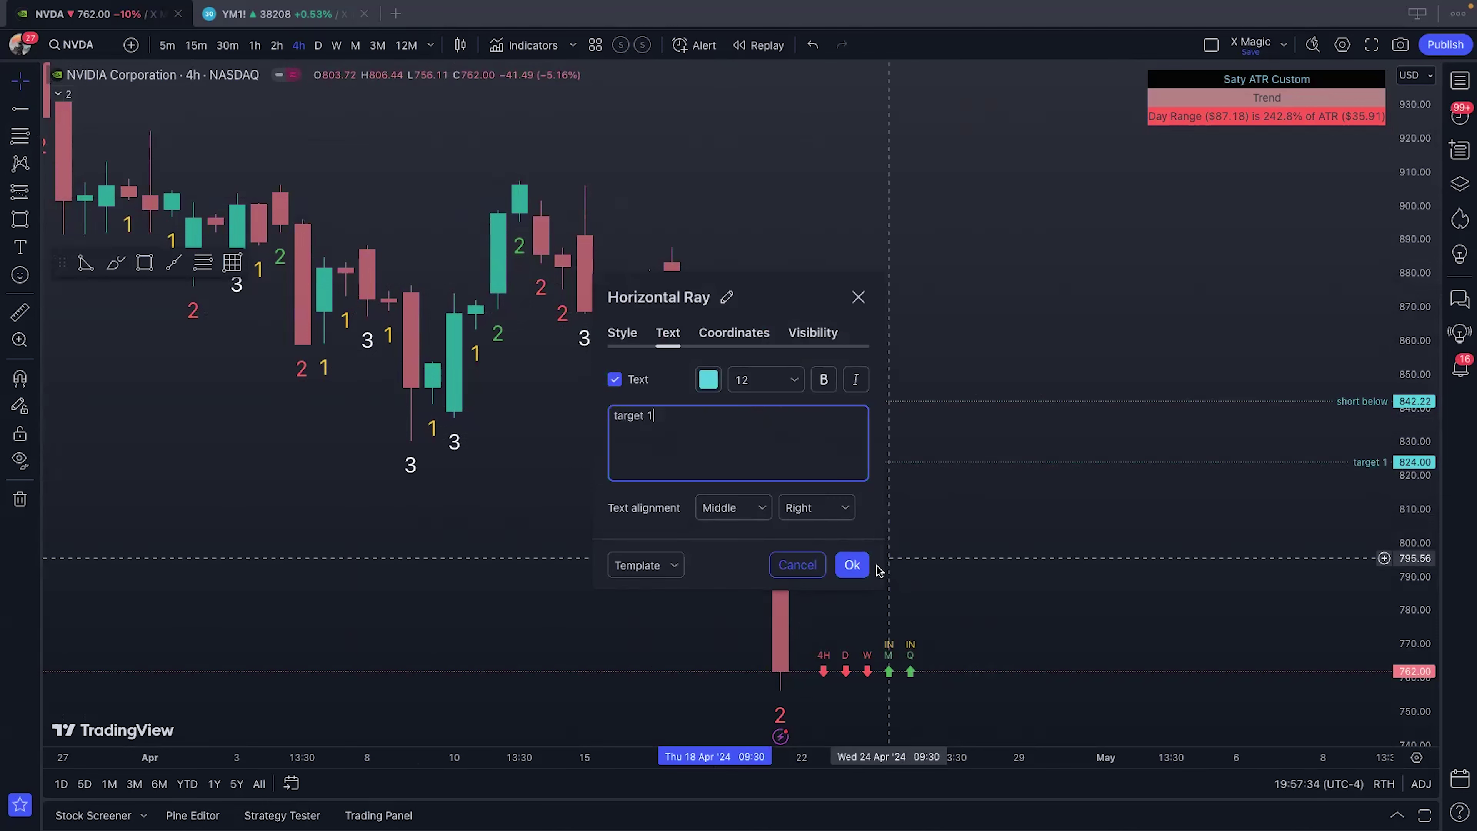
{"action": "left_click", "coordinate": [859, 565]}
Step: Copy the target 1 ray down to 816.88 and label it 'target 2'
{"action": "left_click_drag", "start_coordinate": [507, 562], "coordinate": [757, 517]}
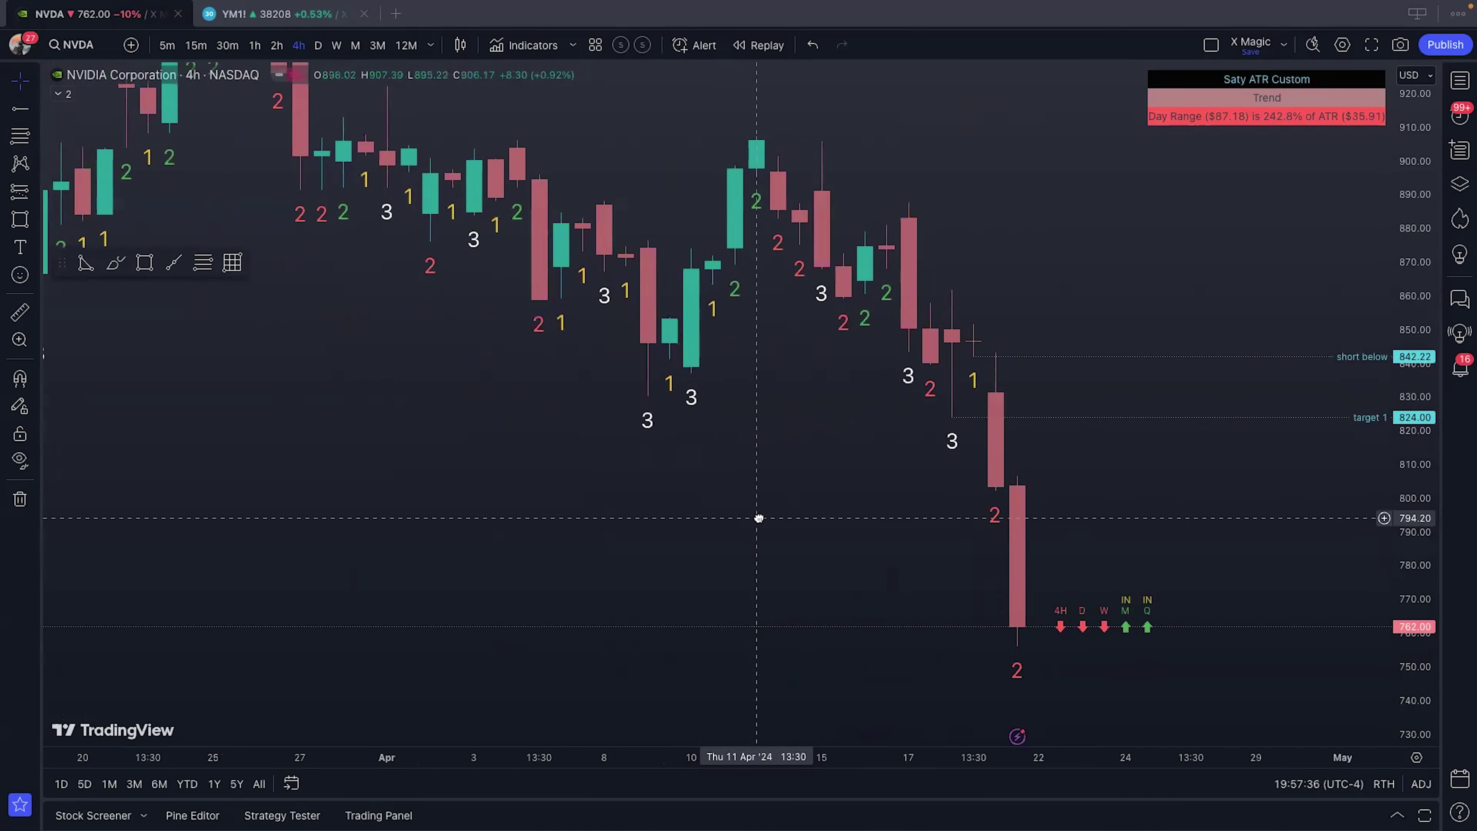
{"action": "scroll", "coordinate": [941, 423], "scroll_direction": "down", "scroll_amount": 5}
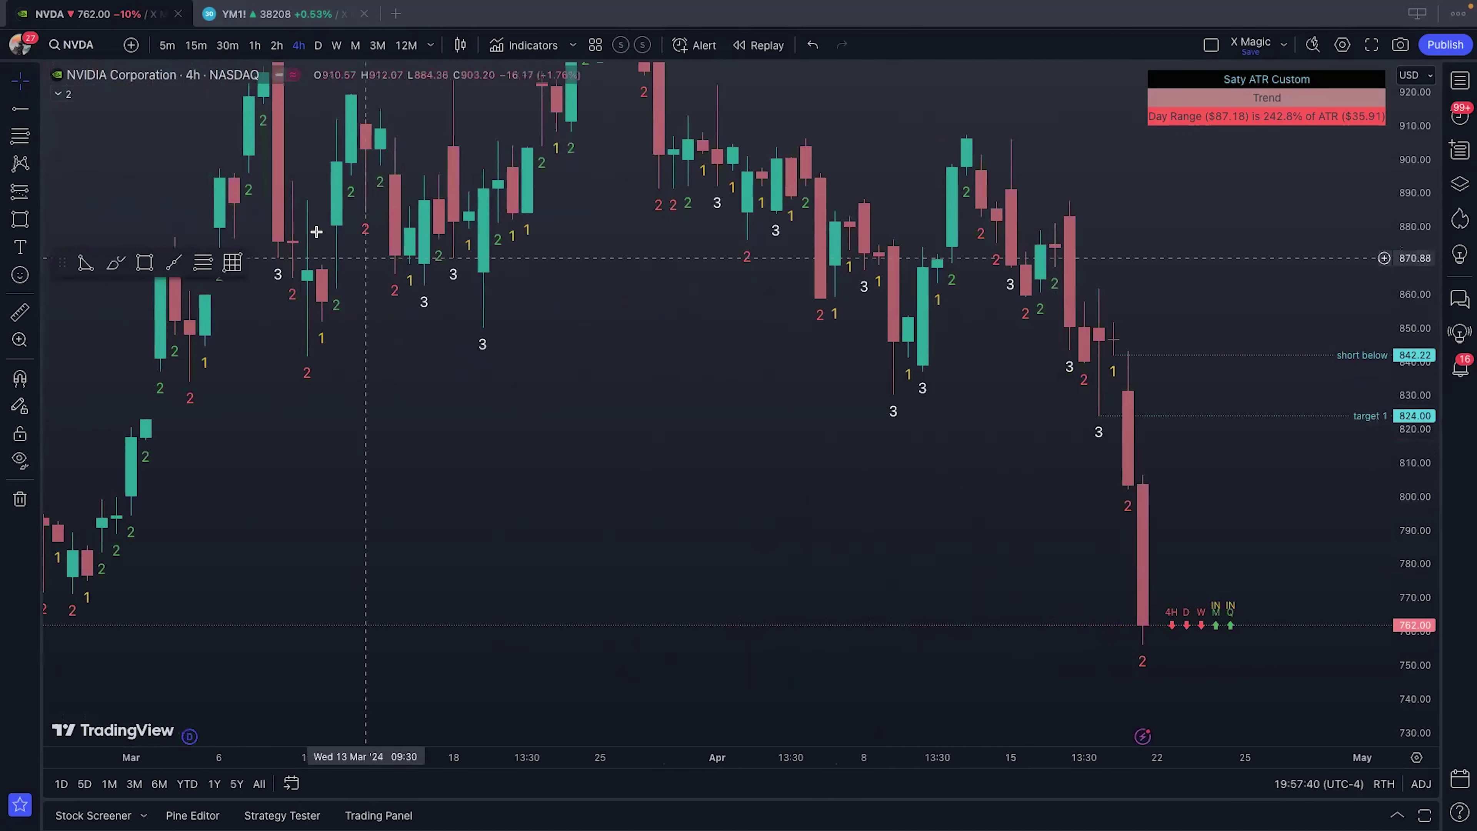
{"action": "left_click", "coordinate": [1107, 416]}
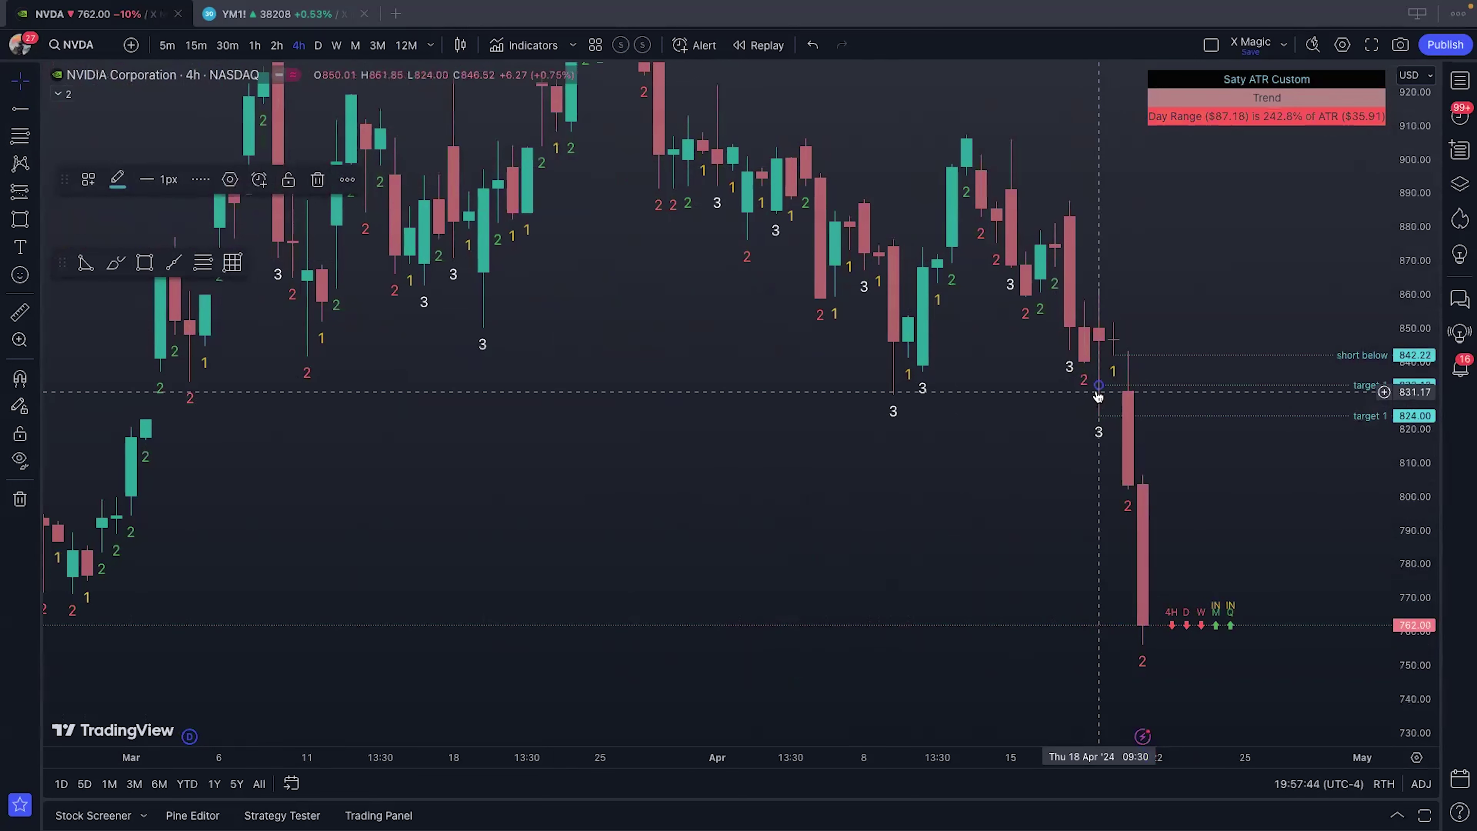
{"action": "left_click", "coordinate": [359, 485]}
{"action": "mouse_move", "coordinate": [145, 431]}
{"action": "left_mouse_down"}
{"action": "mouse_move", "coordinate": [160, 442]}
{"action": "mouse_move", "coordinate": [153, 414]}
{"action": "mouse_move", "coordinate": [130, 522]}
{"action": "left_mouse_up"}
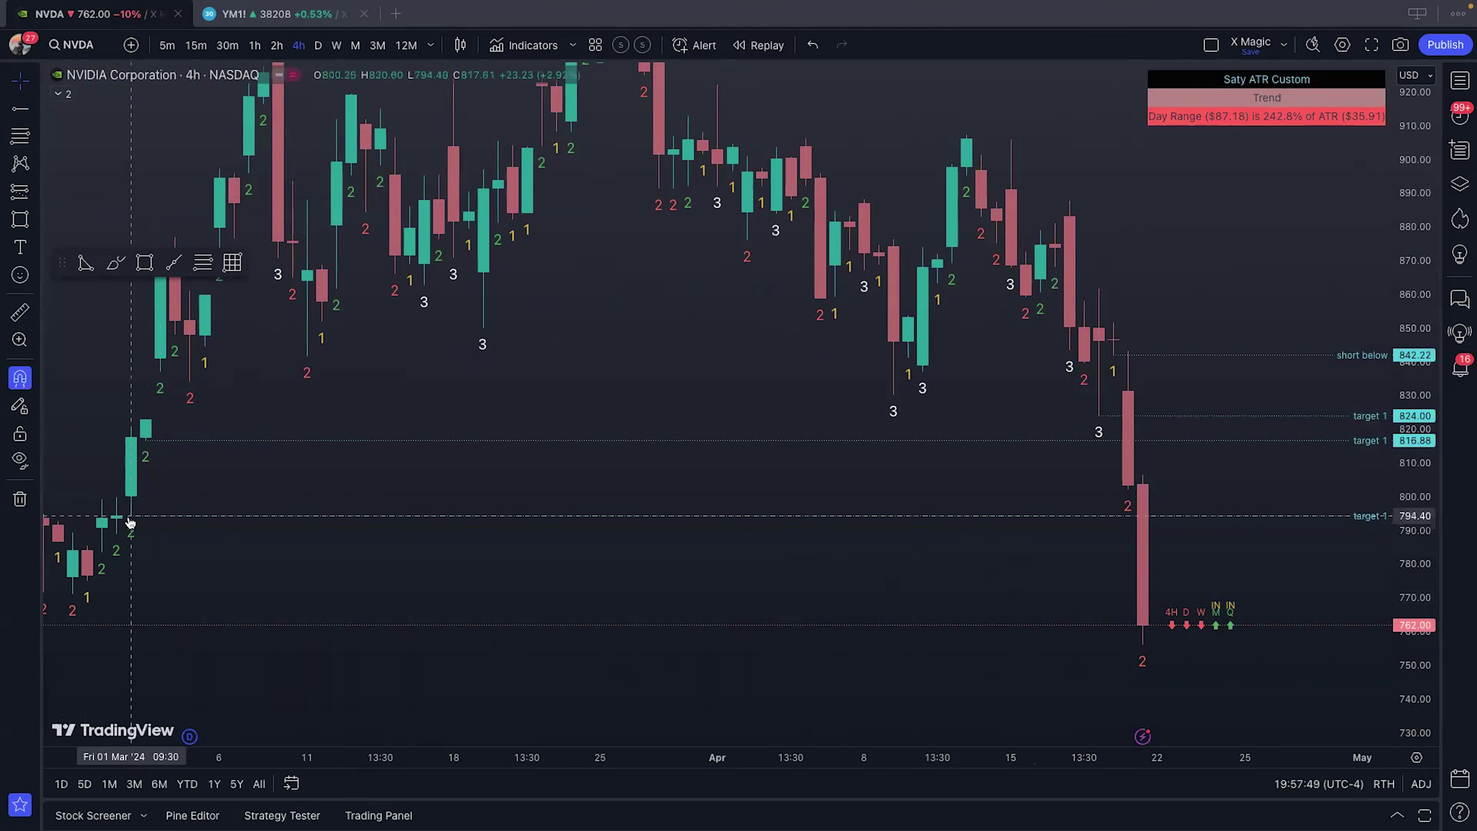
{"action": "double_click", "coordinate": [204, 434]}
{"action": "type", "text": "target 2"}
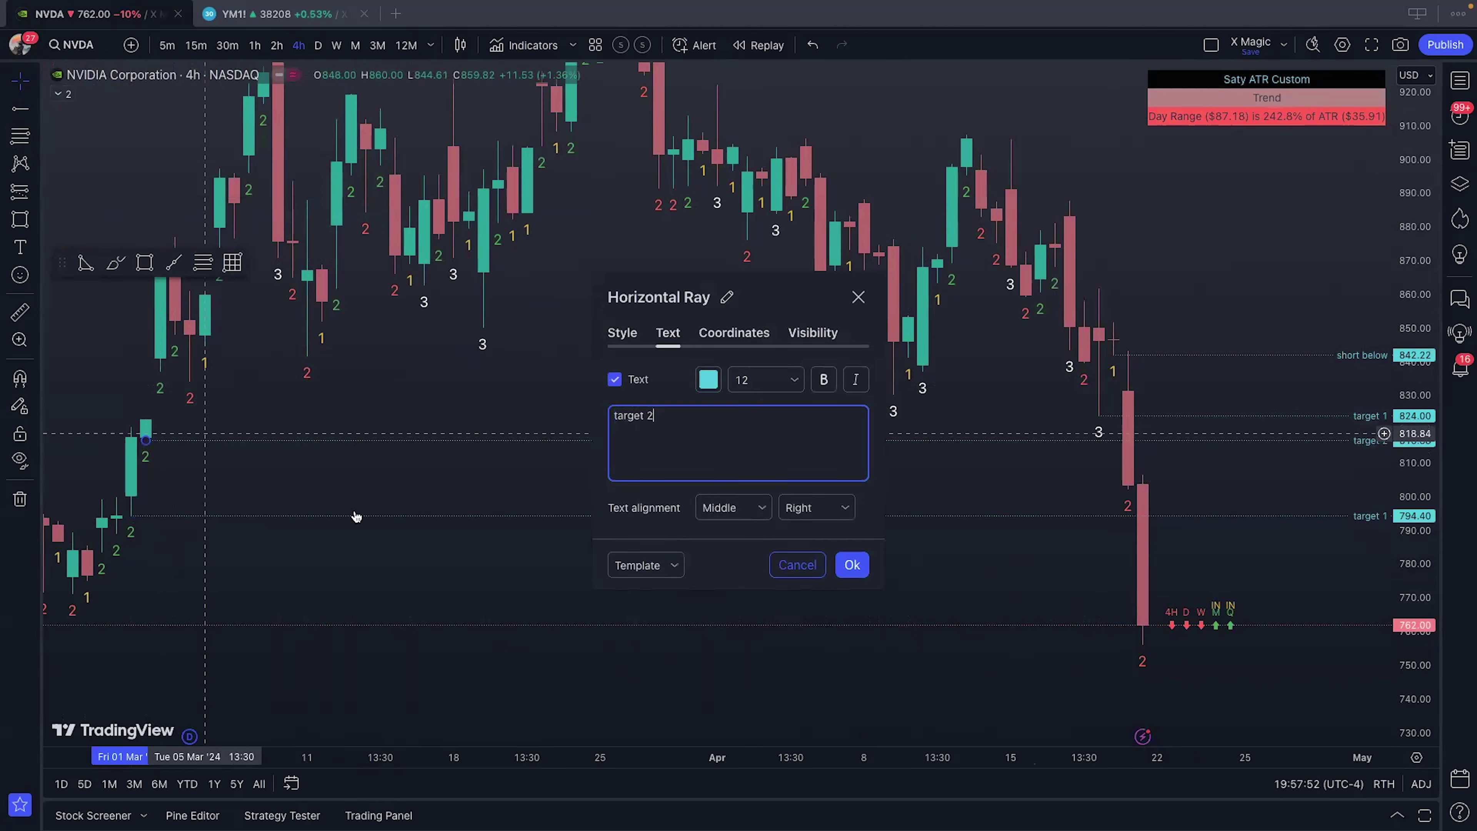
{"action": "left_click", "coordinate": [852, 564]}
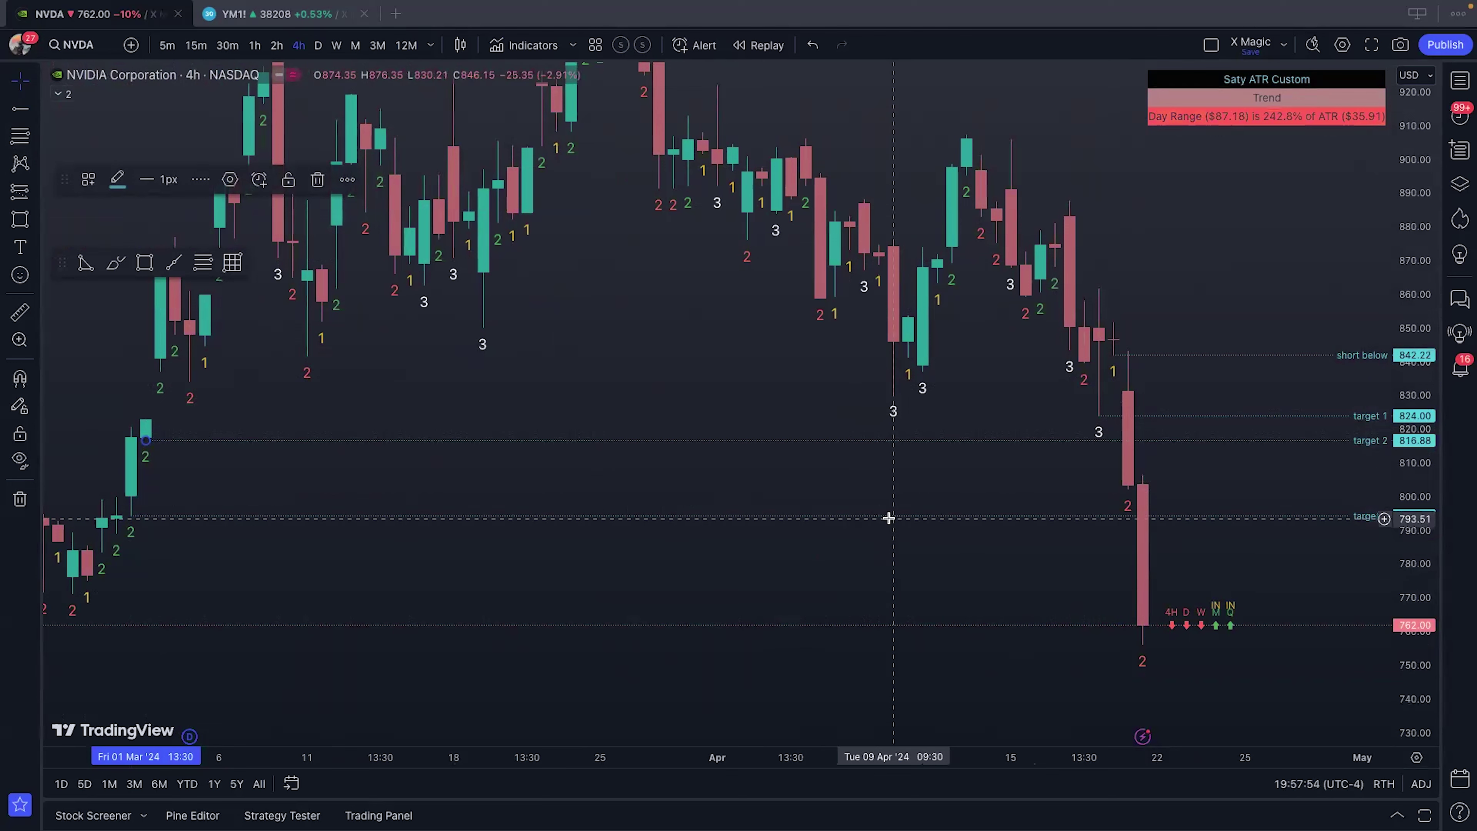
Step: Label the ray at 794.40 'Target 3'
{"action": "double_click", "coordinate": [890, 517]}
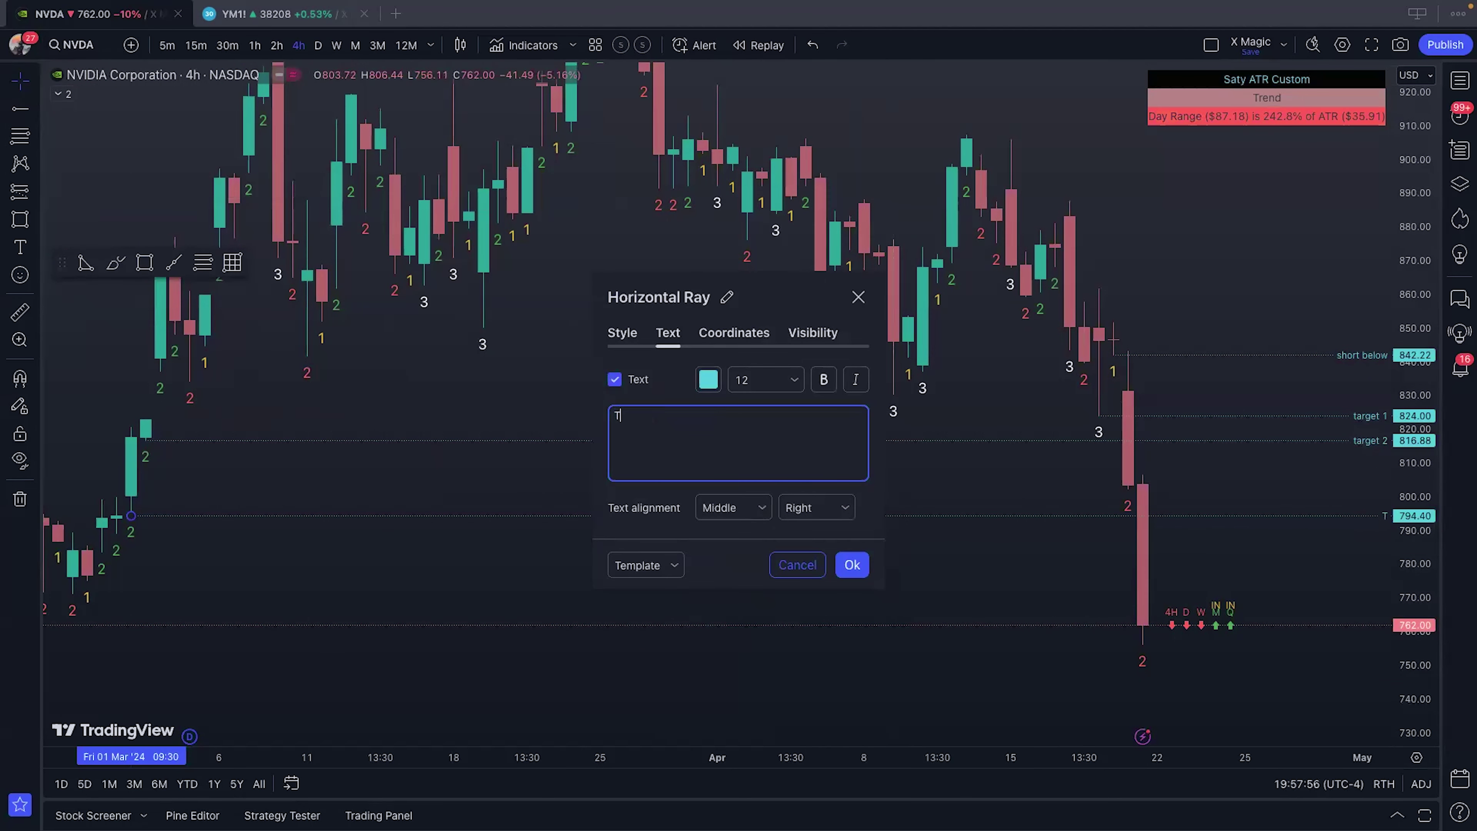
{"action": "left_click", "coordinate": [852, 565]}
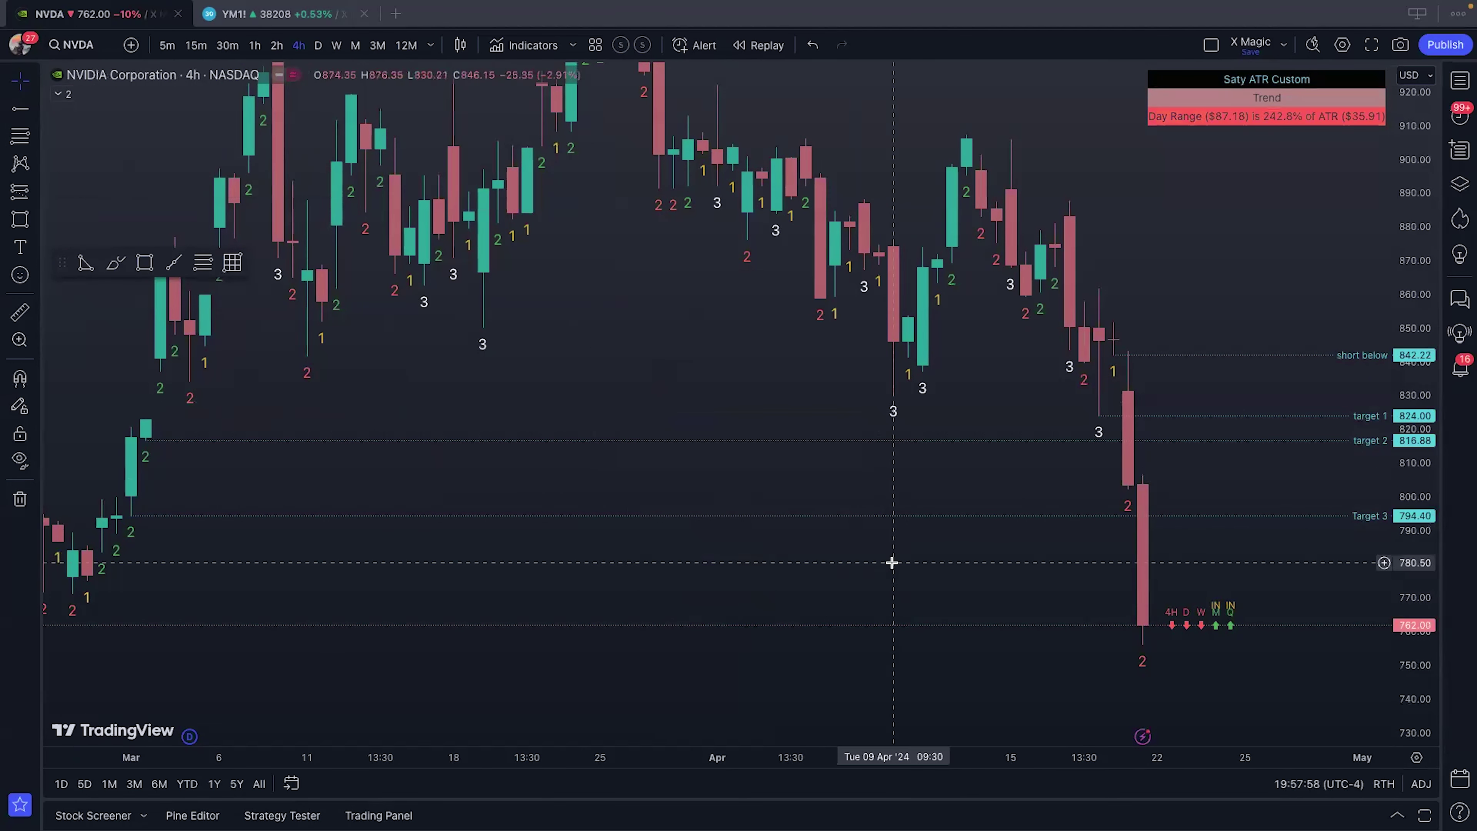
{"action": "left_click_drag", "start_coordinate": [891, 561], "coordinate": [534, 567]}
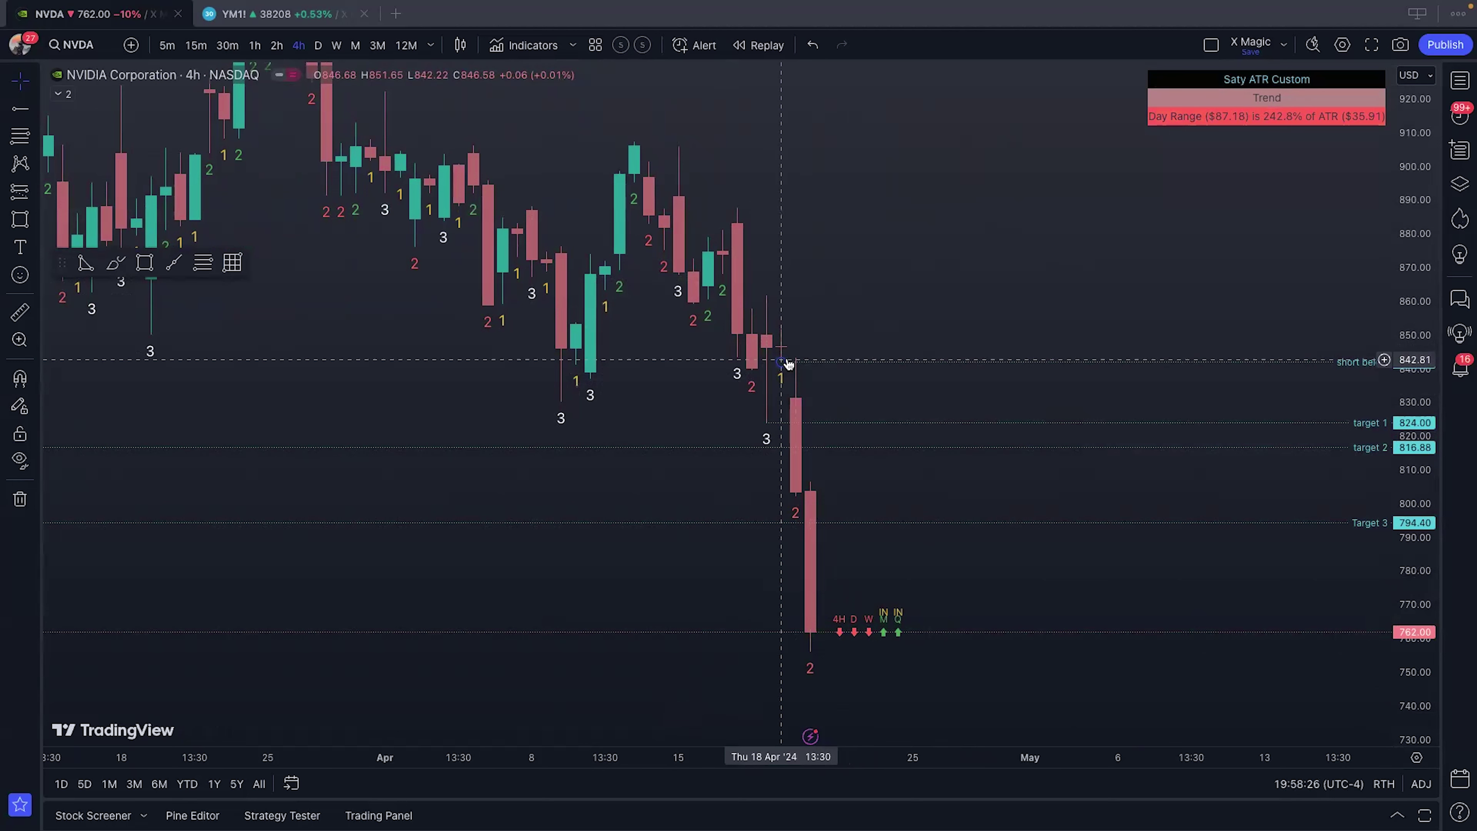
Step: Zoom in and centre the view on the latest NVDA candles and the labelled rays
{"action": "left_click_drag", "start_coordinate": [837, 307], "coordinate": [862, 203]}
{"action": "scroll", "coordinate": [885, 324], "scroll_direction": "up", "scroll_amount": 3}
{"action": "scroll", "coordinate": [662, 228], "scroll_direction": "up", "scroll_amount": 2}
{"action": "left_click_drag", "start_coordinate": [663, 227], "coordinate": [851, 241]}
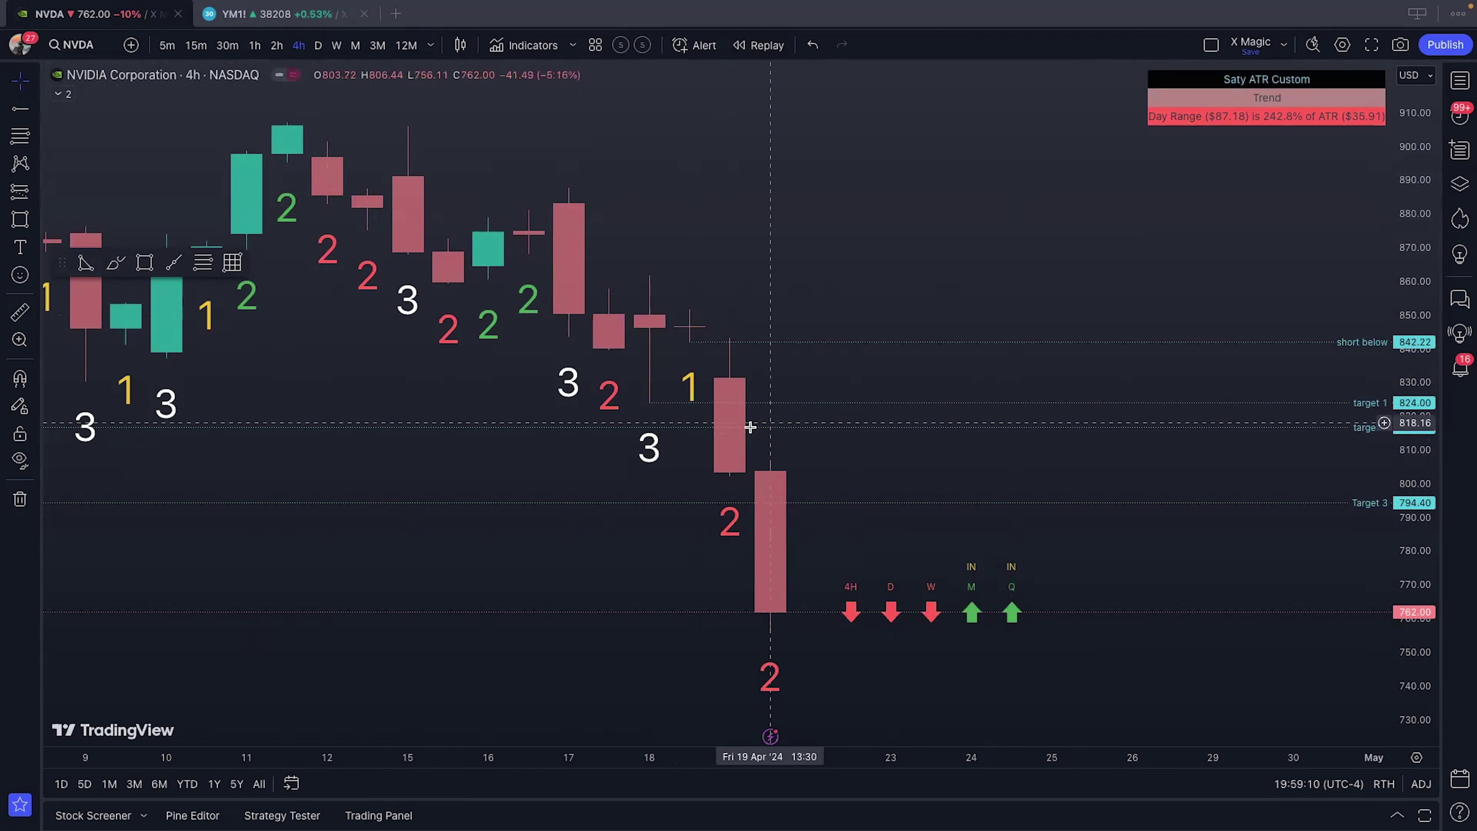
{"action": "scroll", "coordinate": [782, 241], "scroll_direction": "down", "scroll_amount": 2}
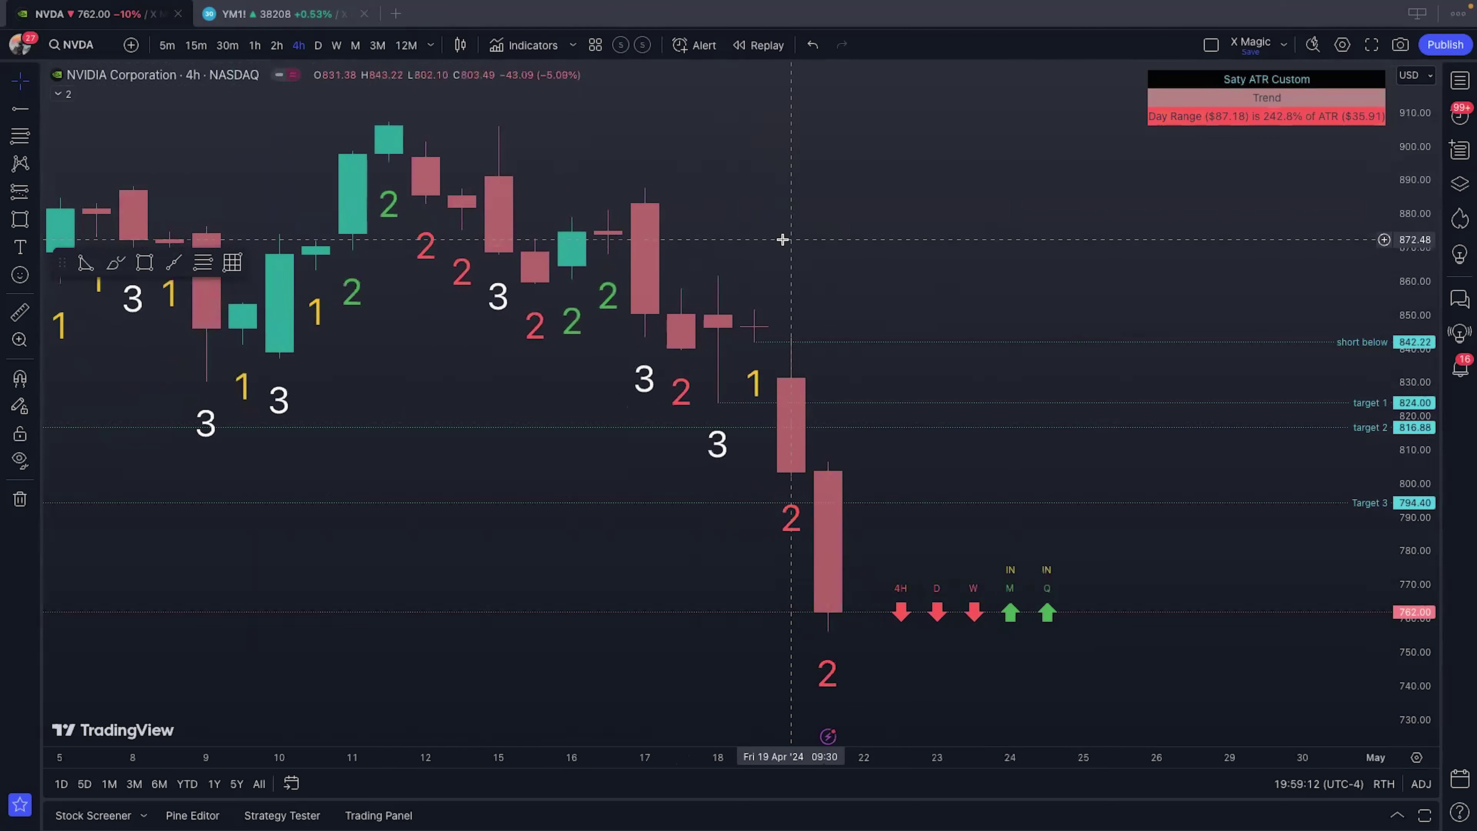
Step: Switch NVDA to 1-hour candles, after briefly trying 5-minute, and pan to the latest bars
{"action": "left_click", "coordinate": [255, 46]}
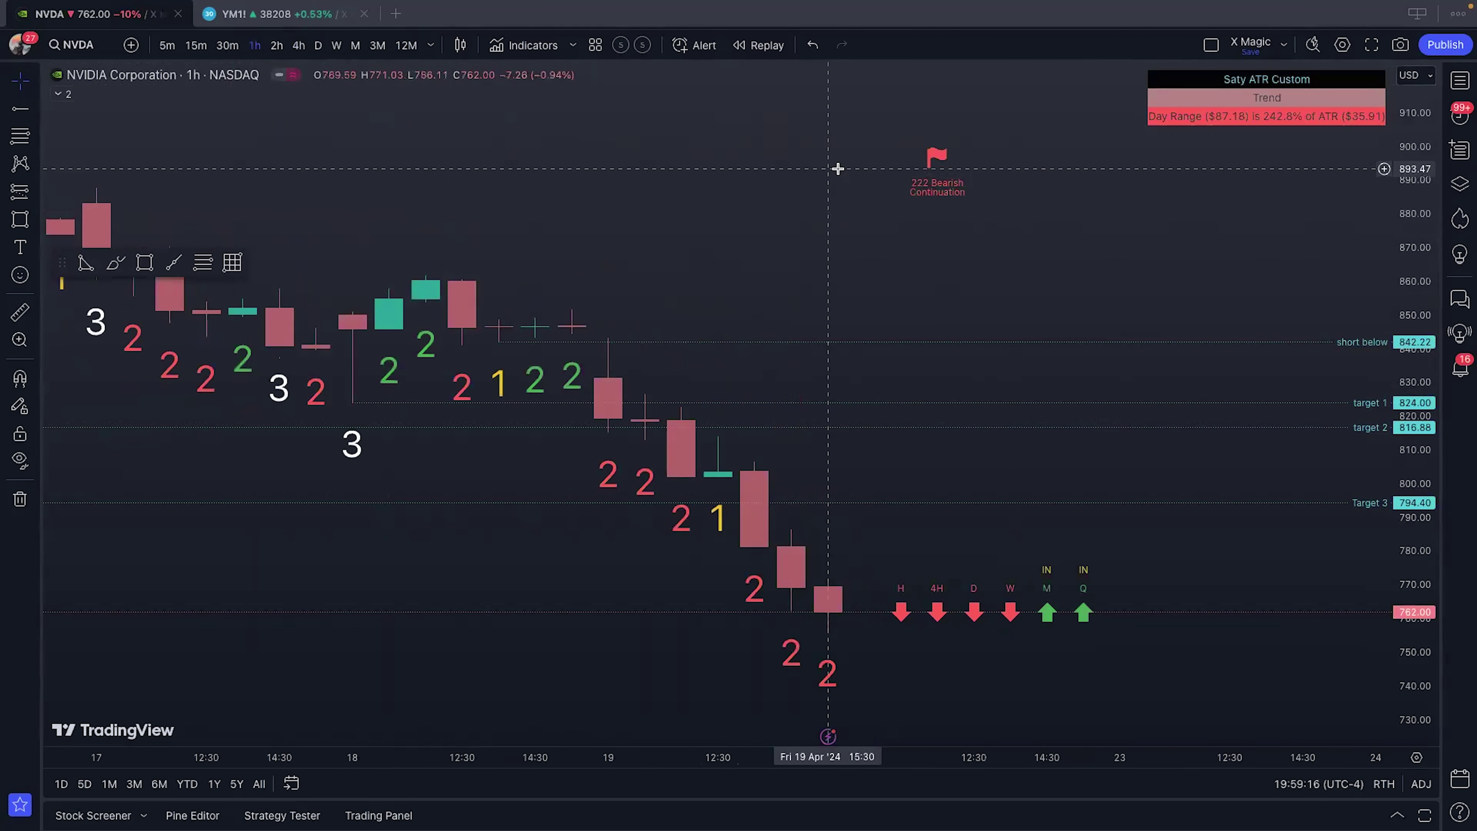
{"action": "scroll", "coordinate": [879, 180], "scroll_direction": "down", "scroll_amount": 4}
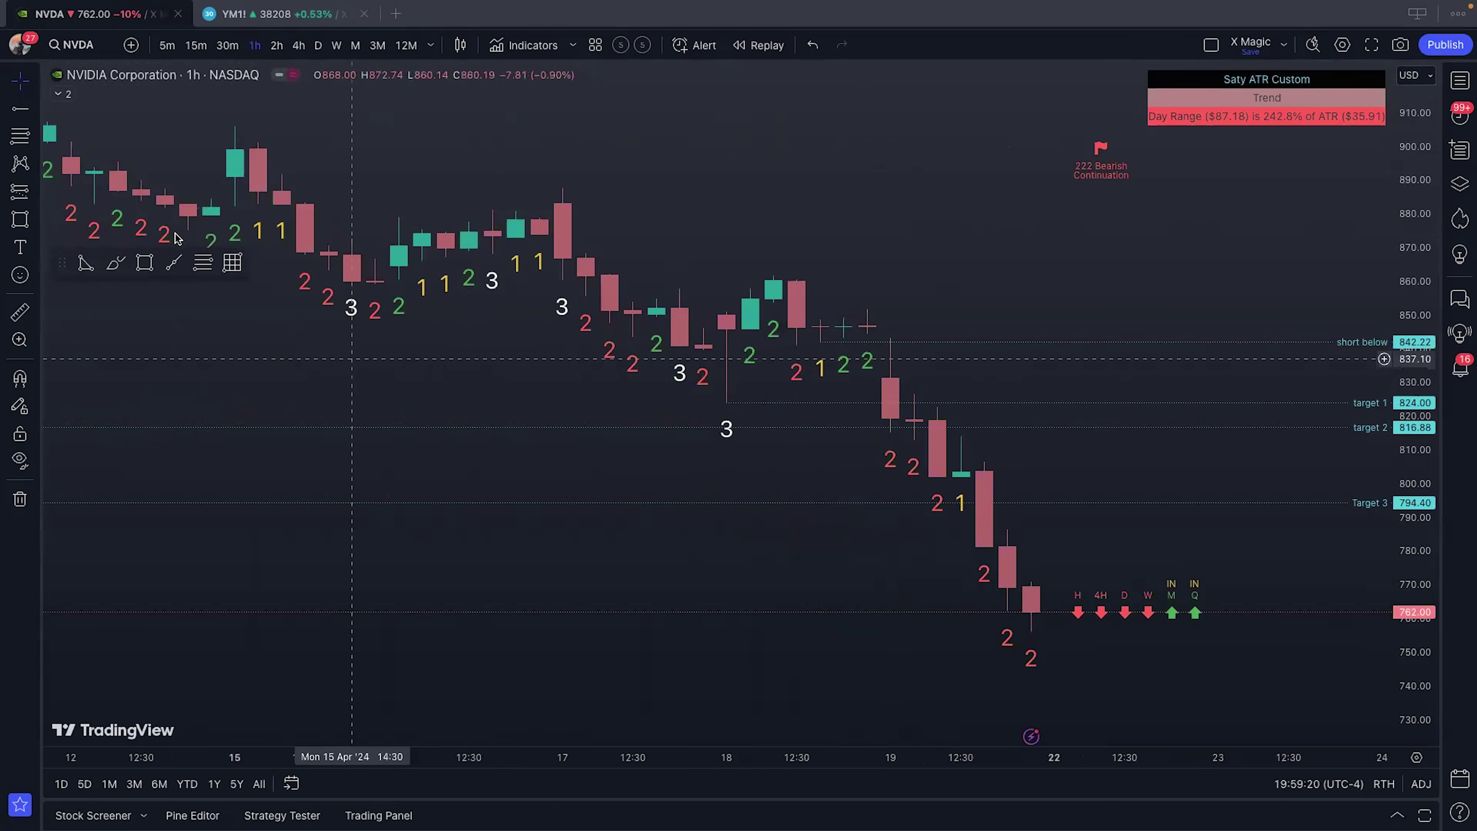
{"action": "left_click", "coordinate": [171, 50]}
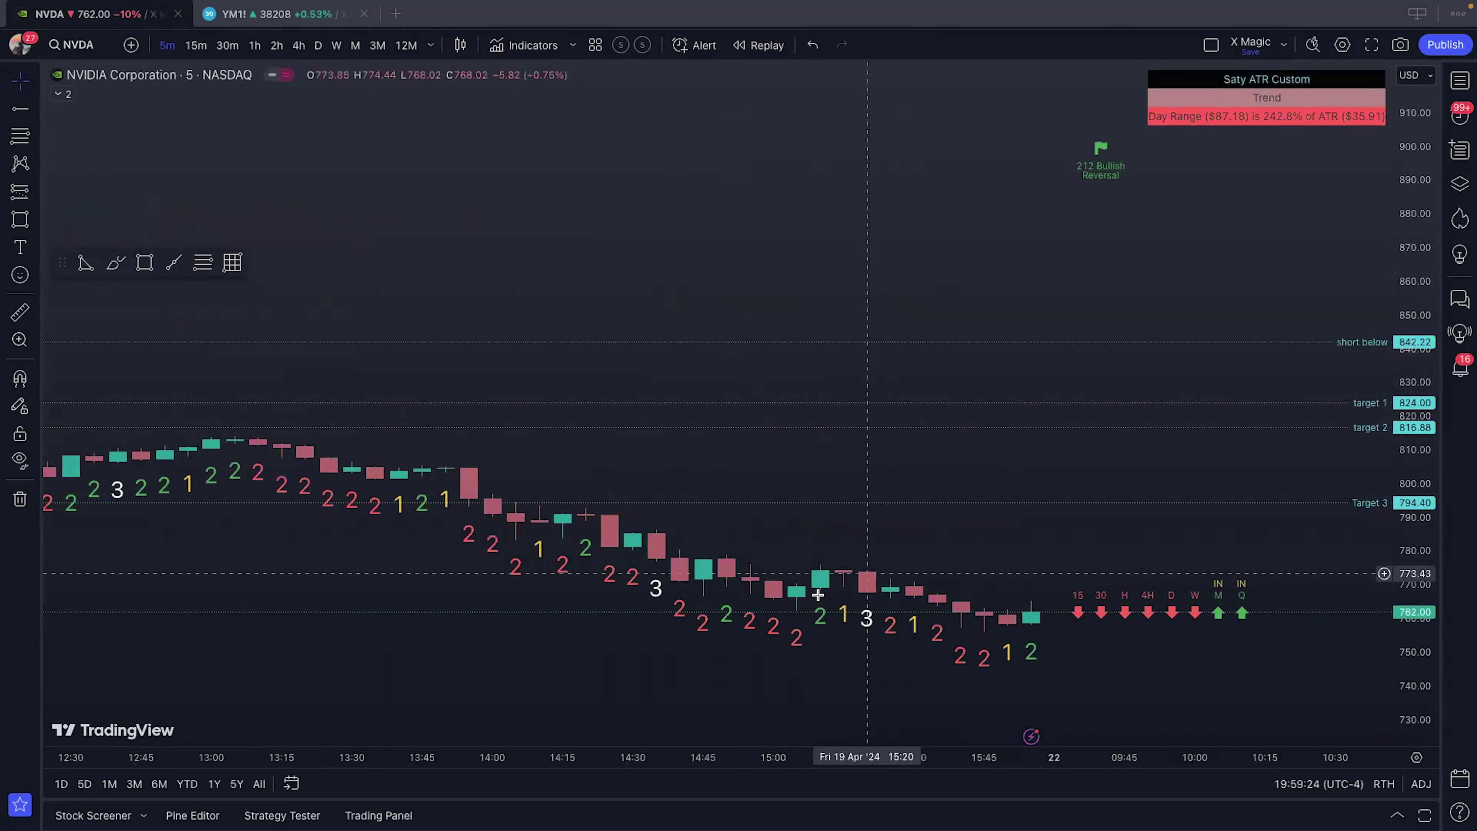
{"action": "scroll", "coordinate": [752, 534], "scroll_direction": "down", "scroll_amount": 6}
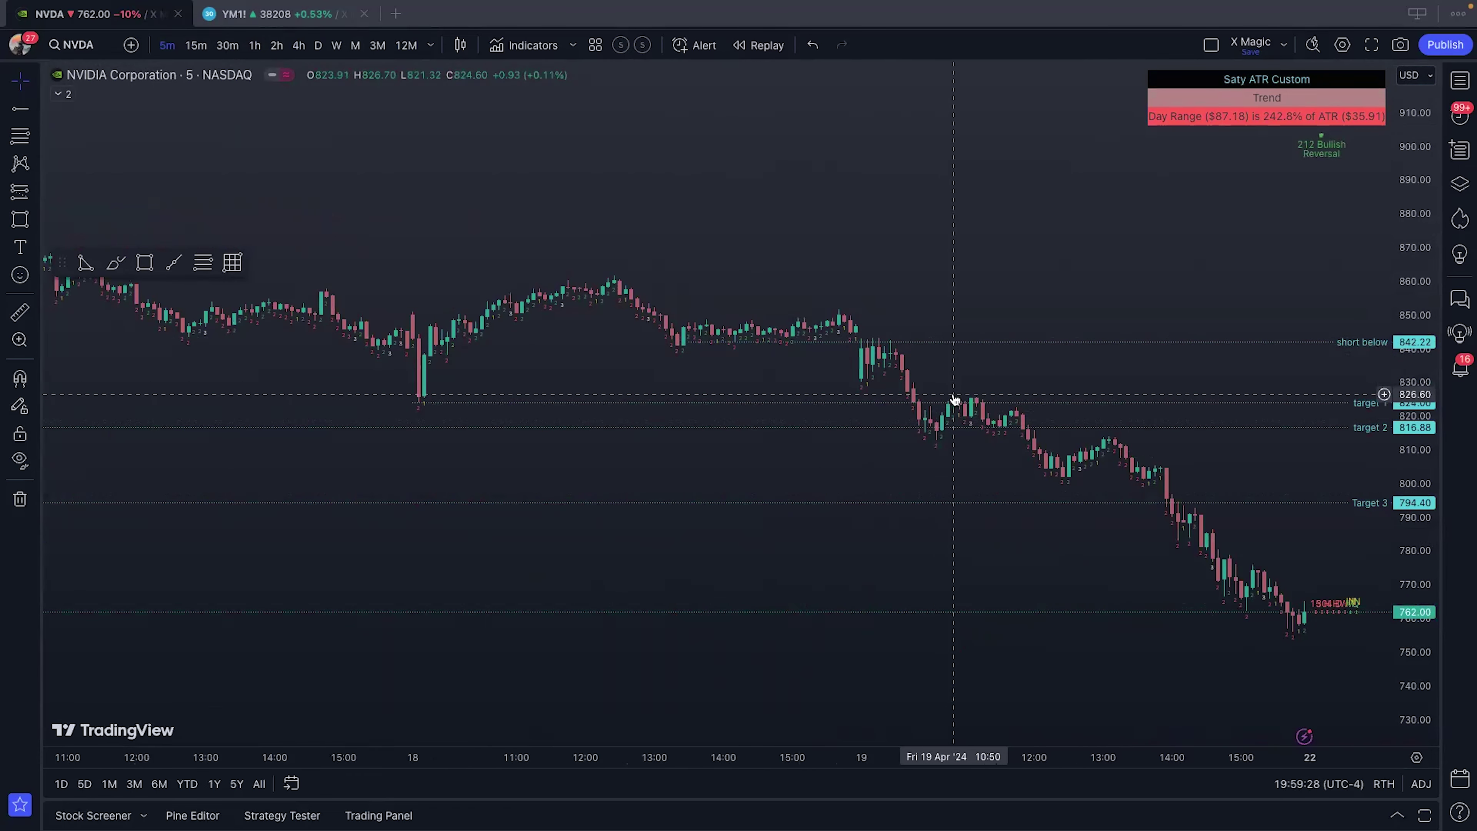
{"action": "left_click", "coordinate": [256, 47]}
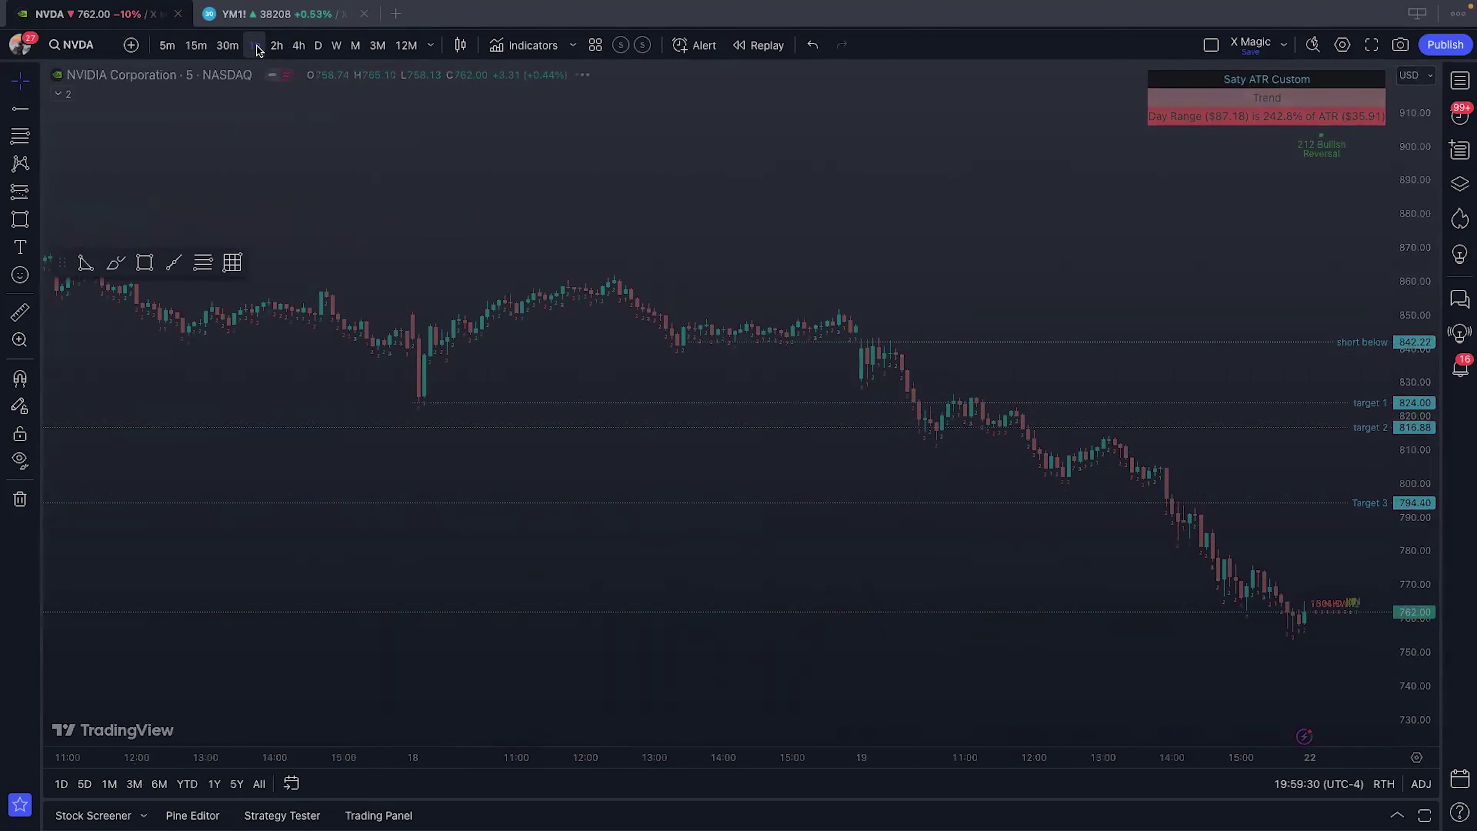
{"action": "scroll", "coordinate": [1049, 382], "scroll_direction": "up", "scroll_amount": 5}
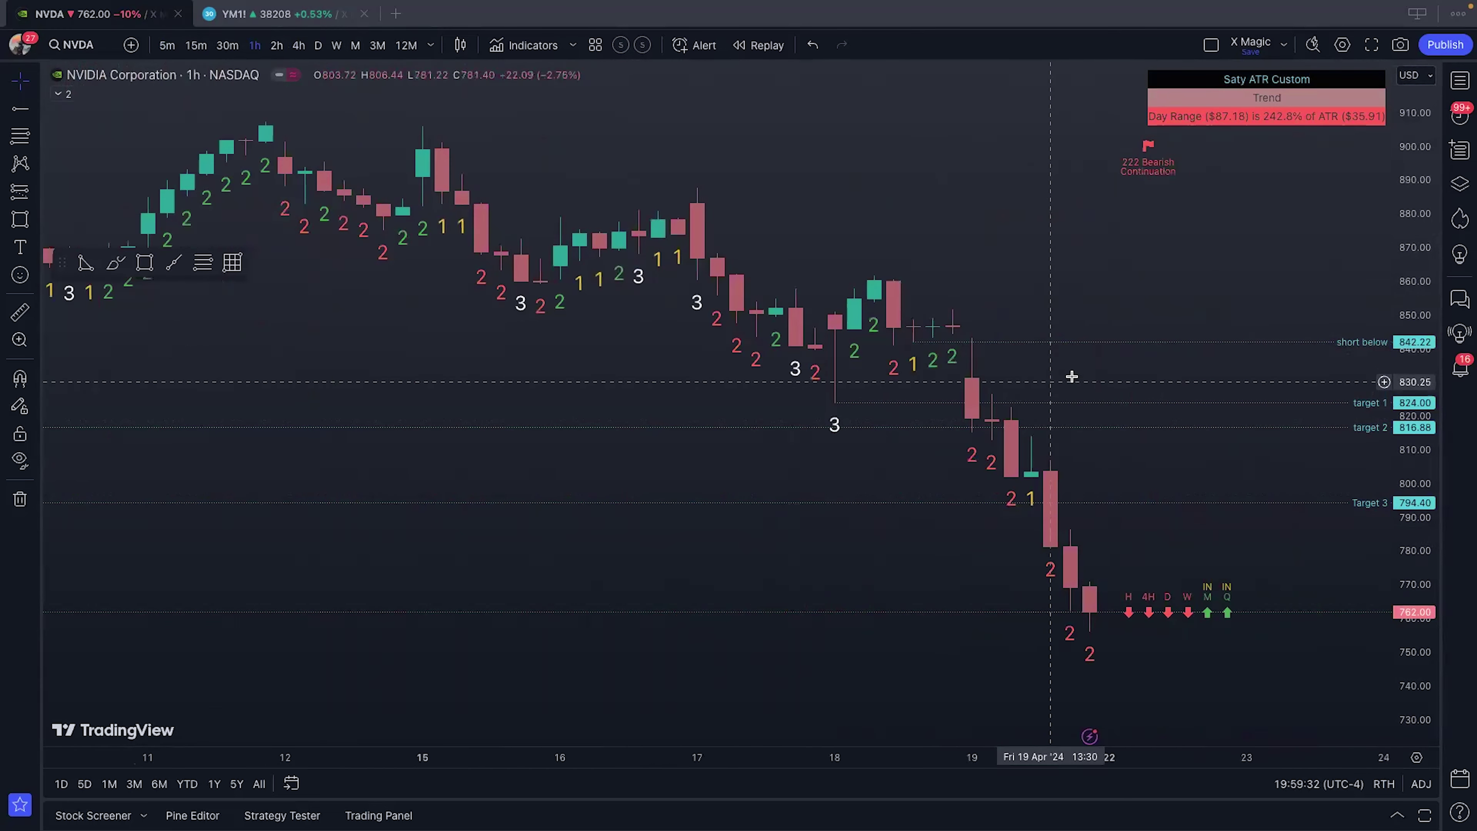
{"action": "left_click_drag", "start_coordinate": [1071, 377], "coordinate": [972, 383]}
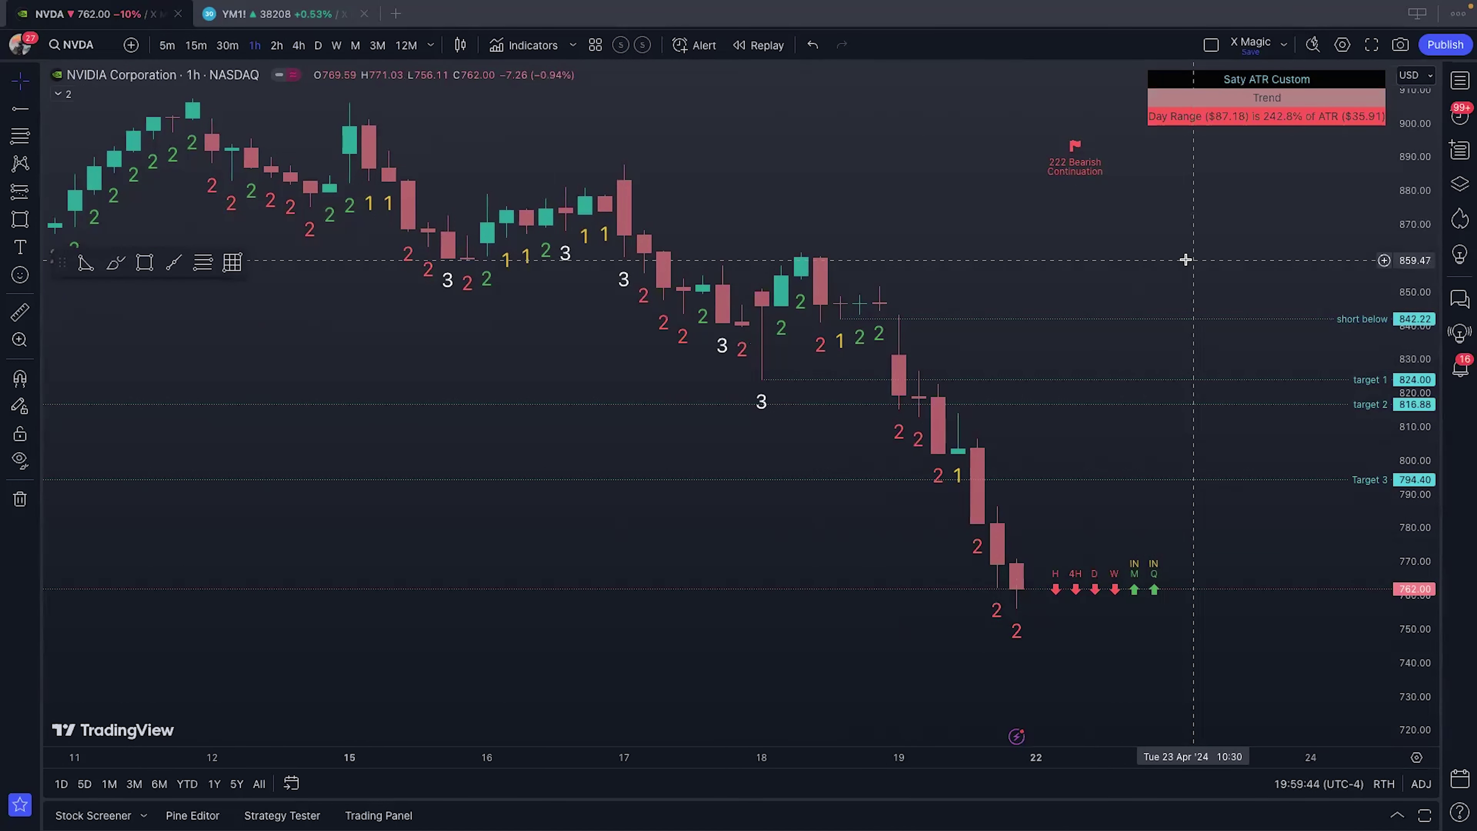
{"action": "left_click_drag", "start_coordinate": [1185, 260], "coordinate": [975, 260]}
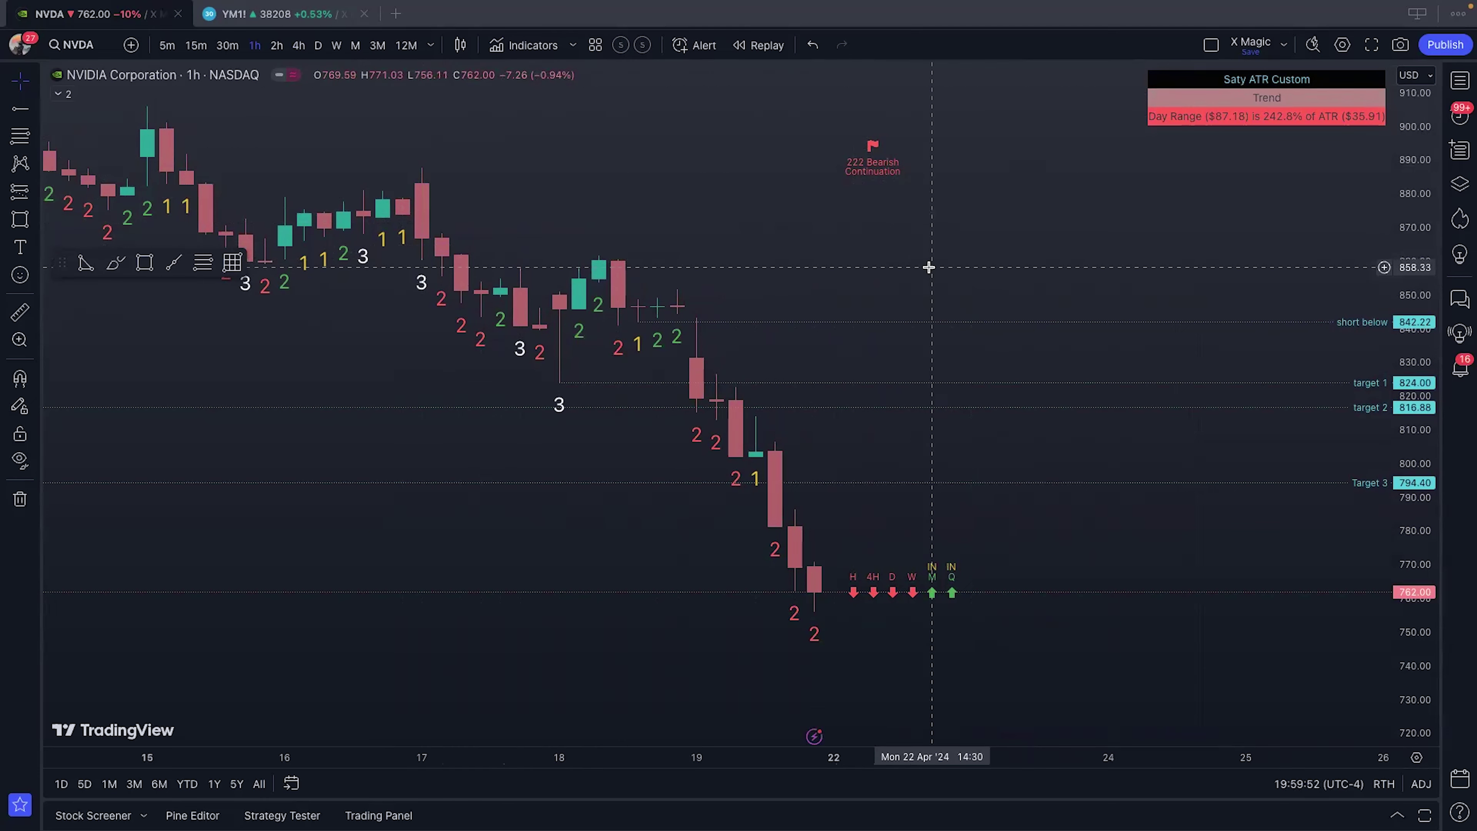
Step: Change the chart interval to 4 hours using the 4h shortcut
{"action": "type", "text": "4h"}
{"action": "key", "text": "Return"}
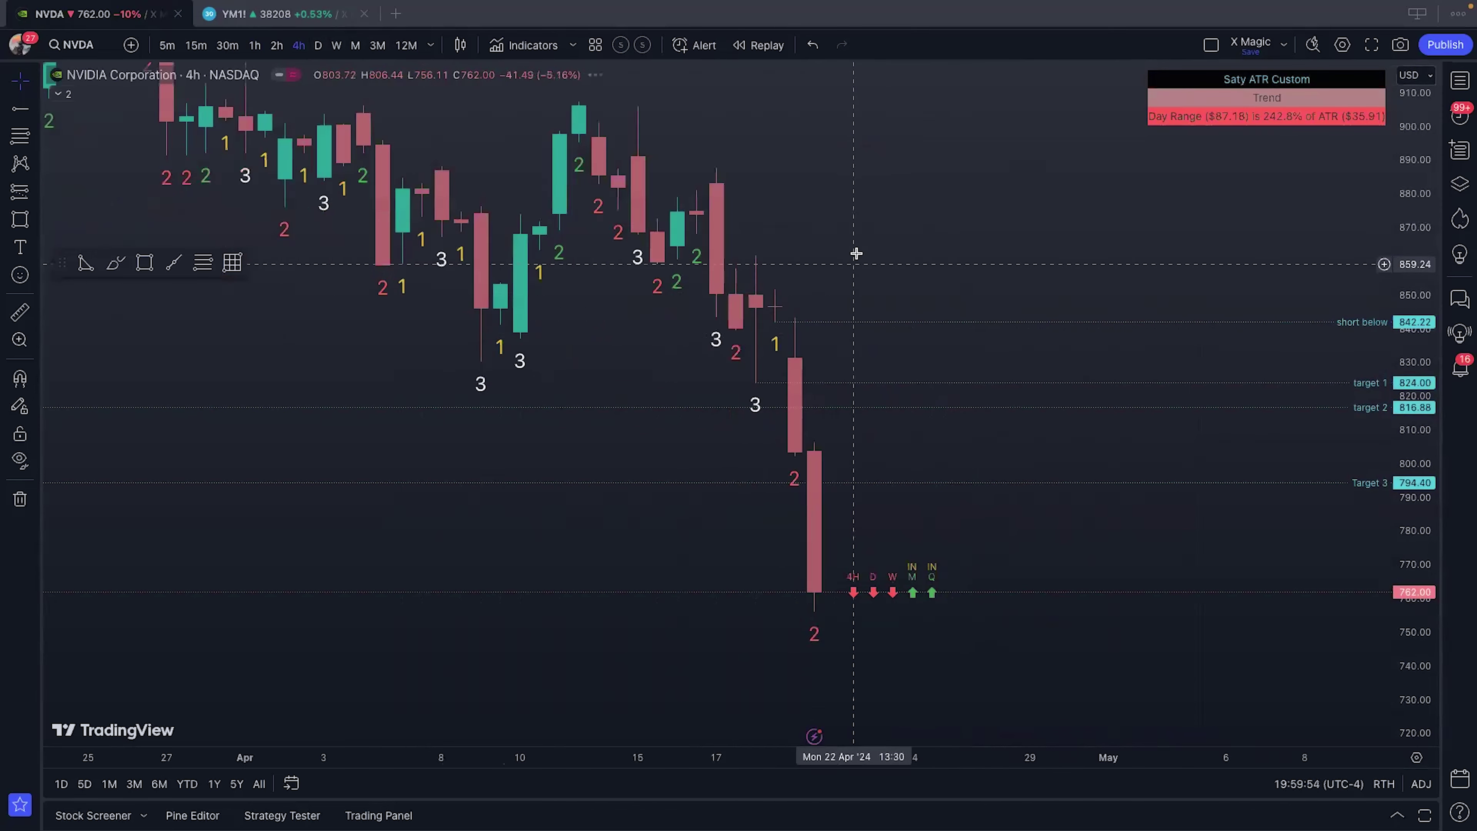
{"action": "scroll", "coordinate": [856, 253], "scroll_direction": "up", "scroll_amount": 3}
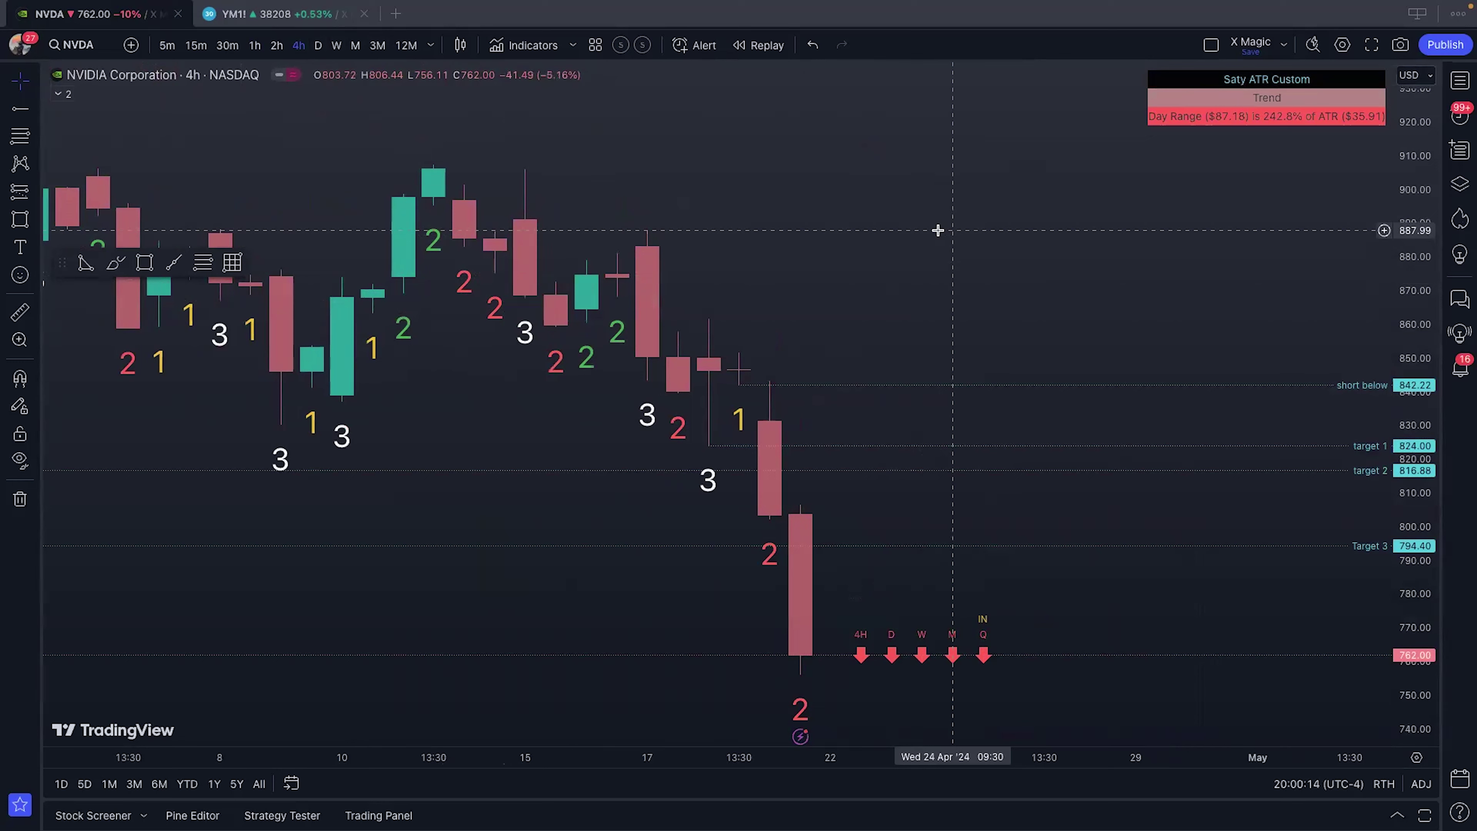
{"action": "scroll", "coordinate": [939, 239], "scroll_direction": "down", "scroll_amount": 1}
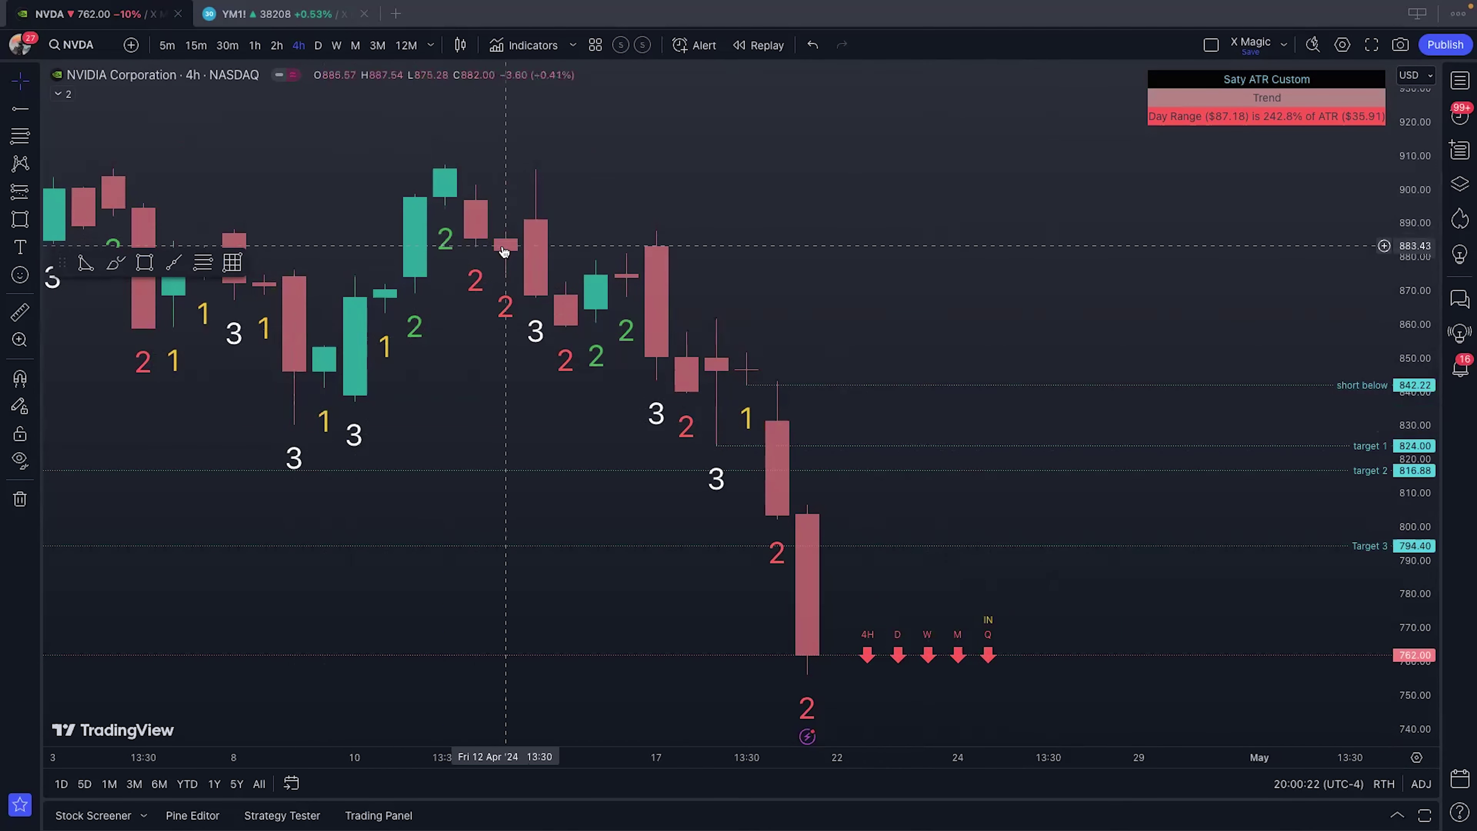
{"action": "scroll", "coordinate": [296, 430], "scroll_direction": "up", "scroll_amount": 1}
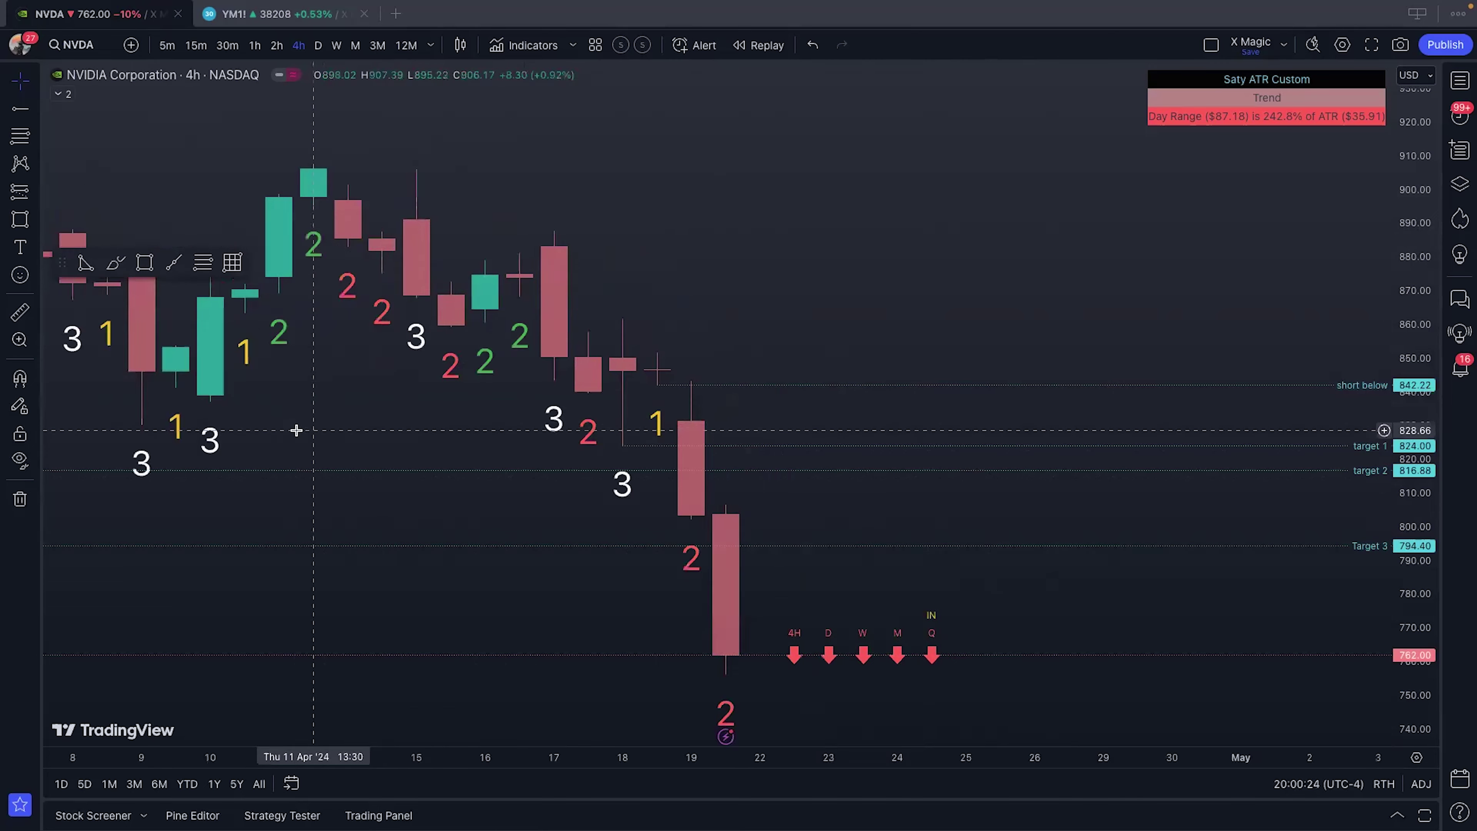
Step: Zoom, stretch the price scale and pan to frame the April 5–19 candles
{"action": "left_click_drag", "start_coordinate": [296, 429], "coordinate": [752, 442]}
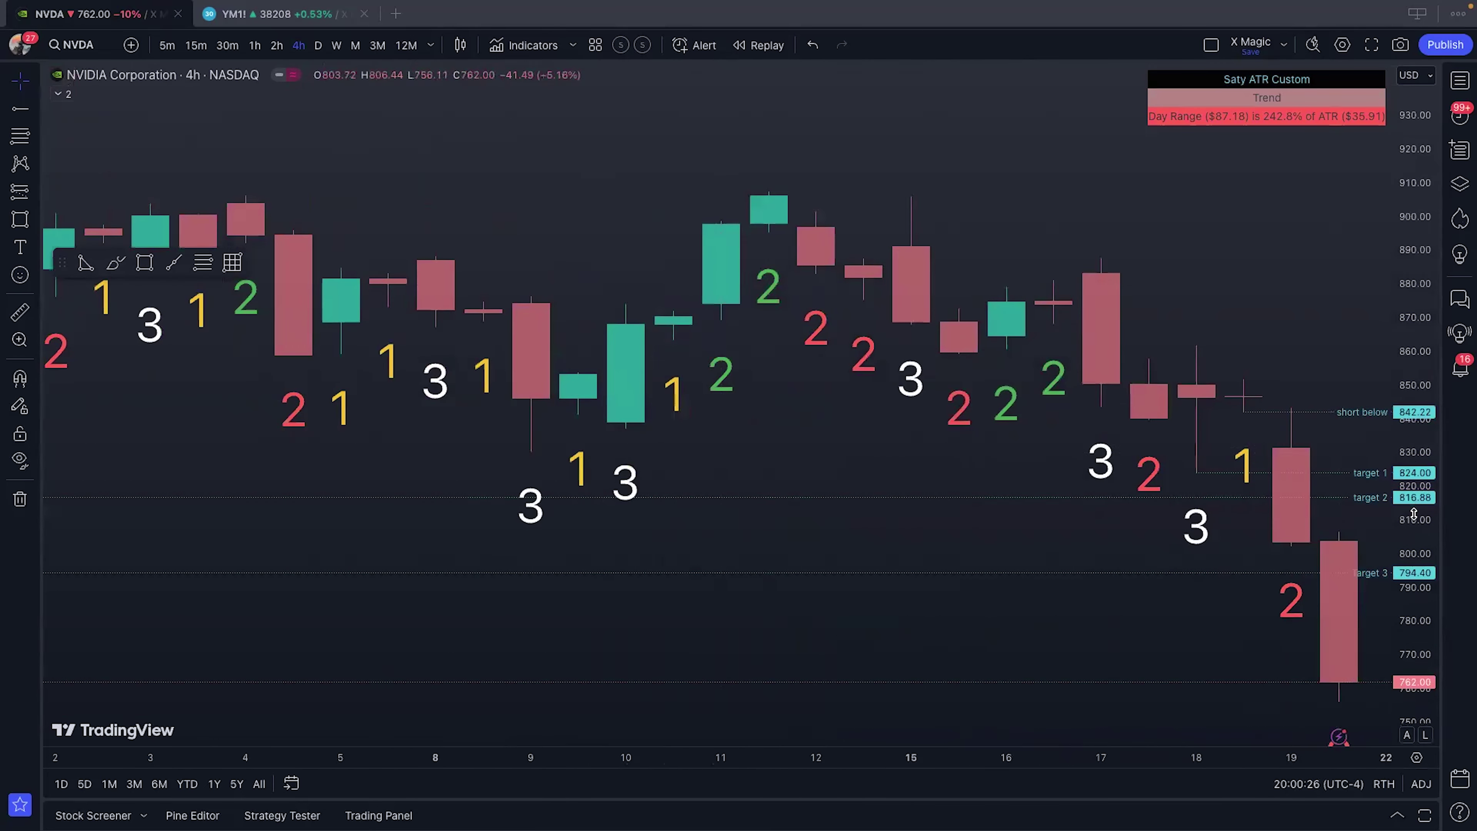
{"action": "left_click_drag", "start_coordinate": [1414, 515], "coordinate": [1414, 483]}
{"action": "scroll", "coordinate": [689, 517], "scroll_direction": "up", "scroll_amount": 3}
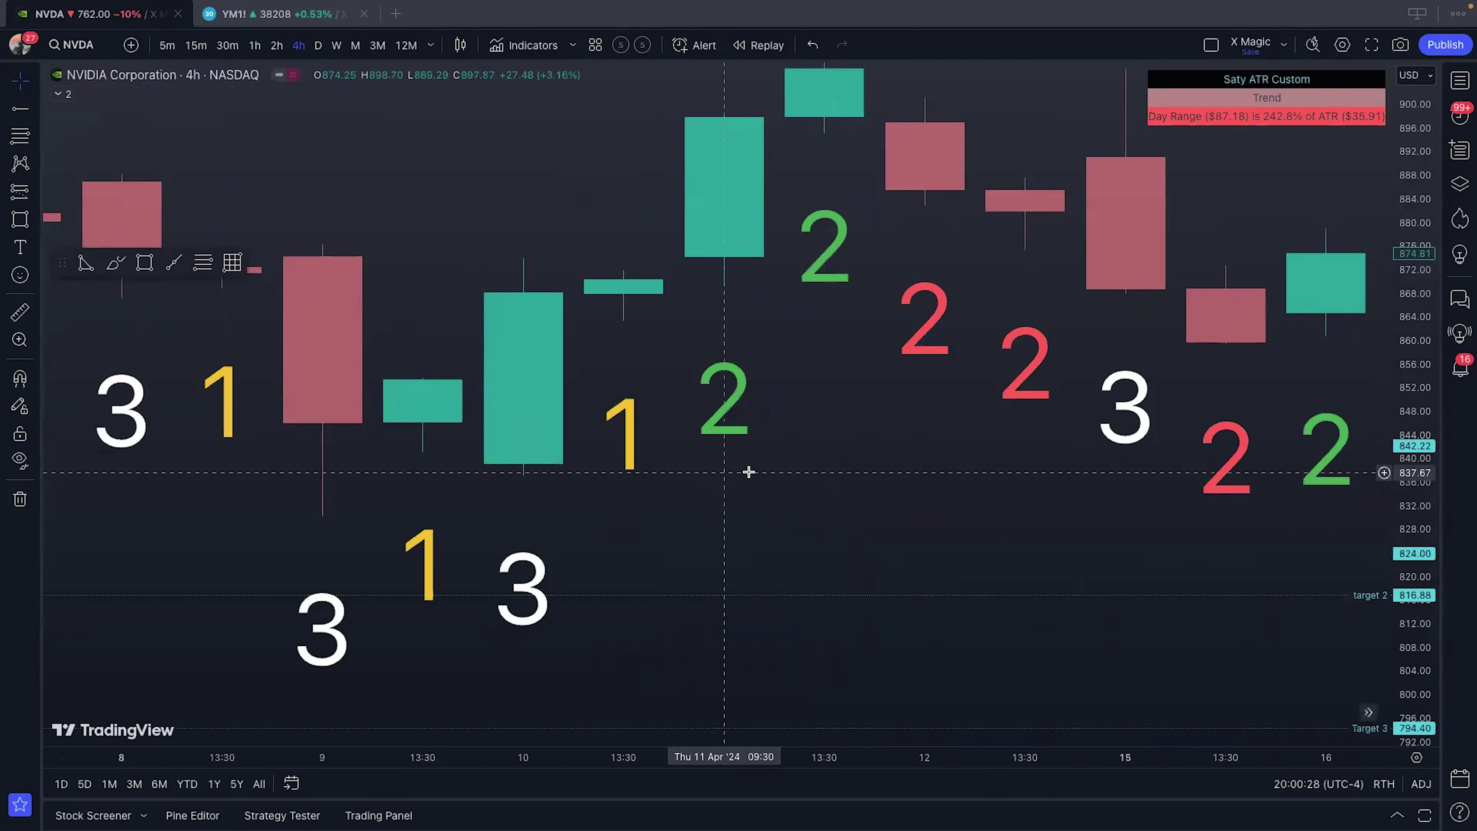
{"action": "scroll", "coordinate": [748, 472], "scroll_direction": "down", "scroll_amount": 1}
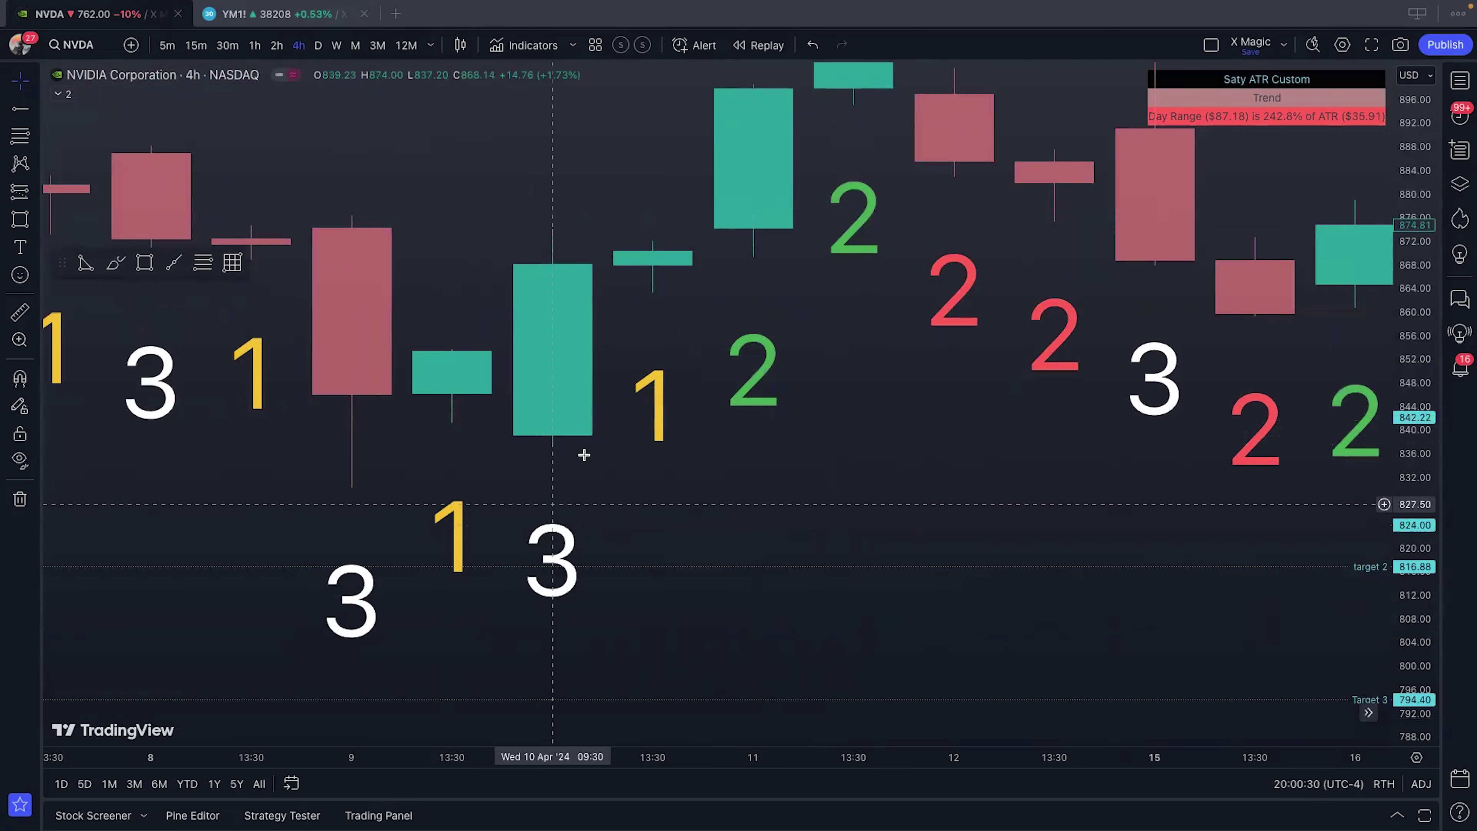
{"action": "scroll", "coordinate": [583, 455], "scroll_direction": "down", "scroll_amount": 5}
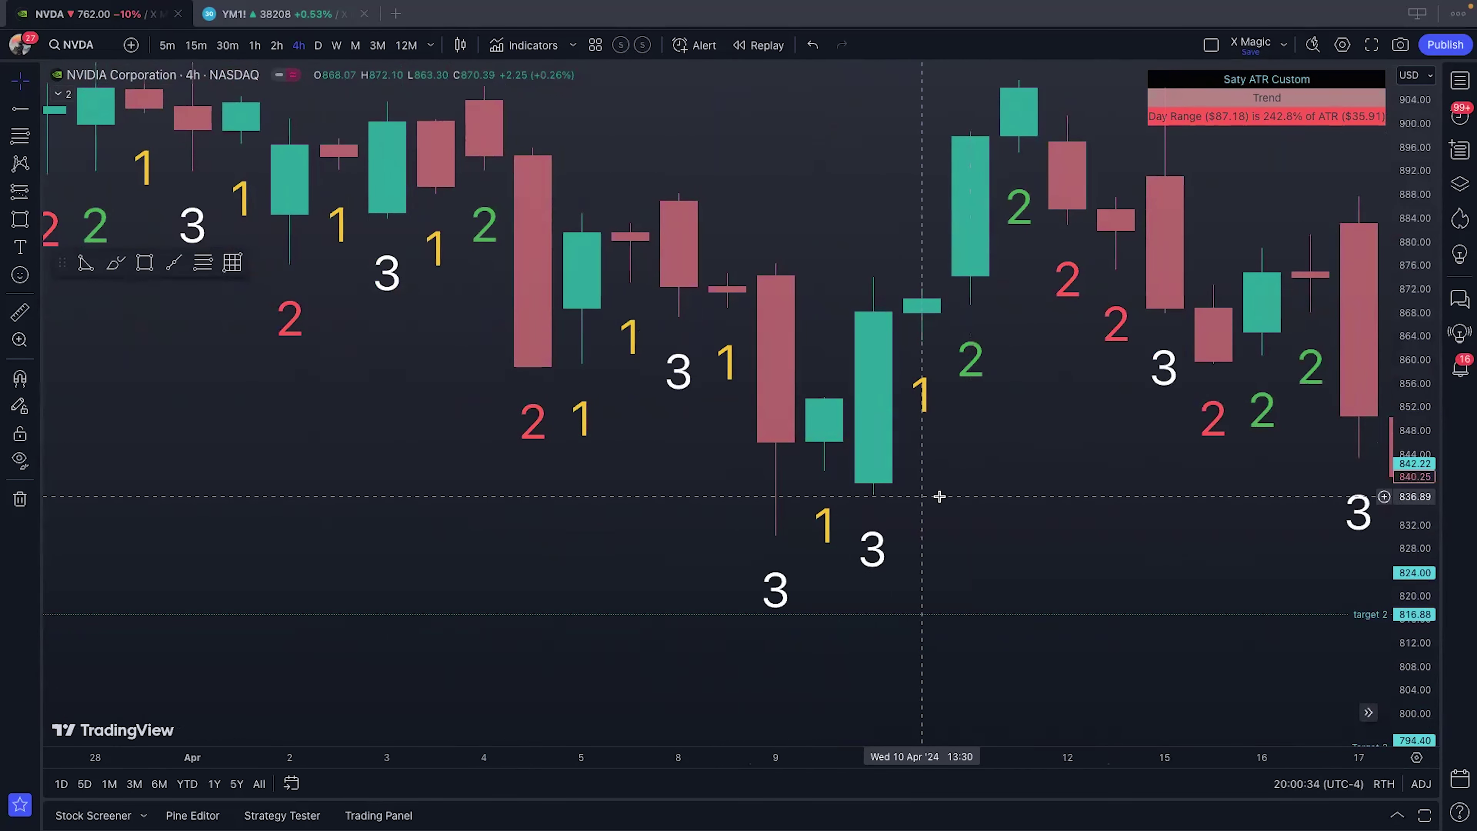
{"action": "scroll", "coordinate": [995, 495], "scroll_direction": "up", "scroll_amount": 1}
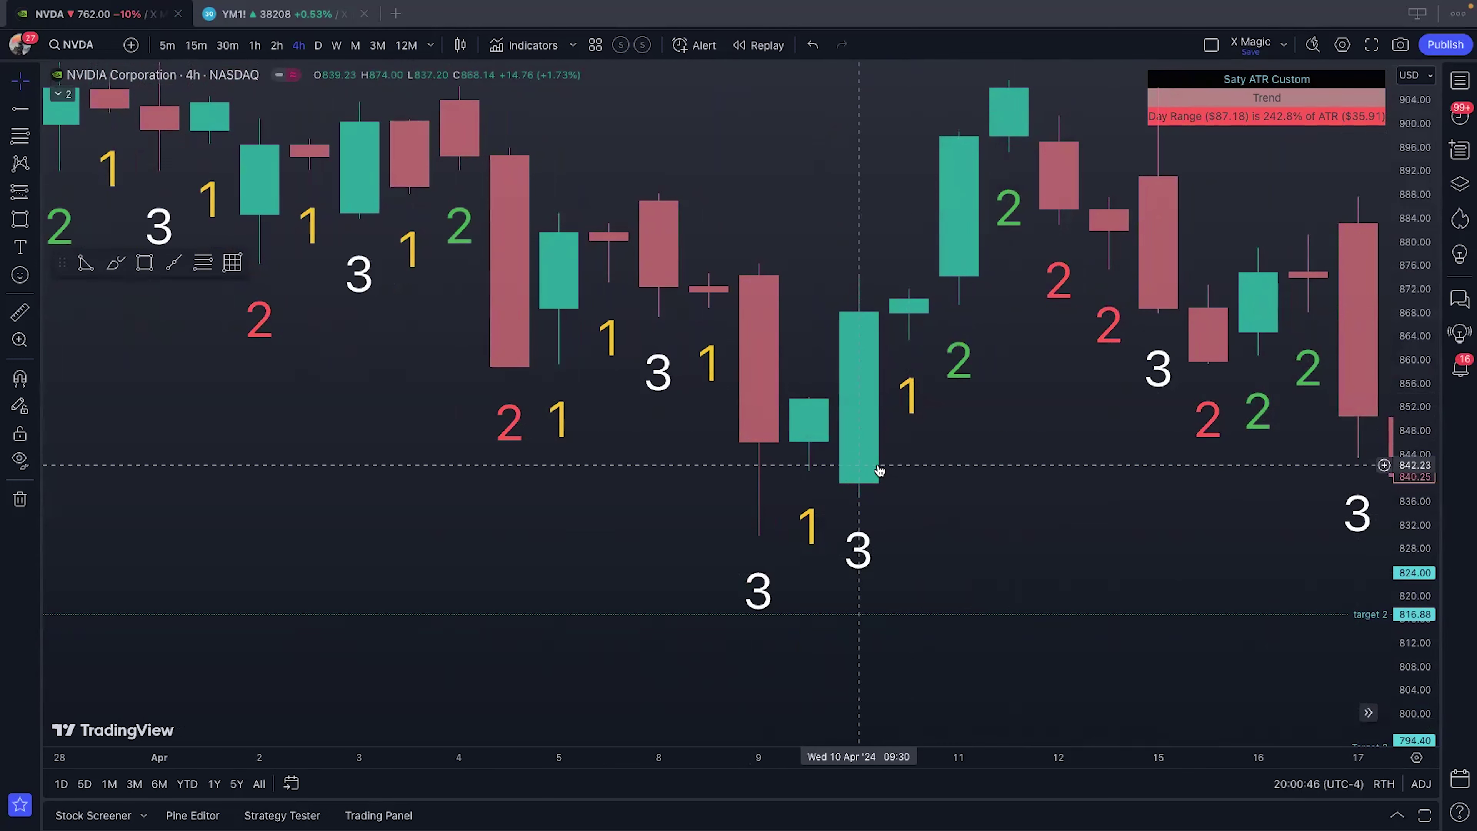
{"action": "scroll", "coordinate": [916, 490], "scroll_direction": "right", "scroll_amount": 5}
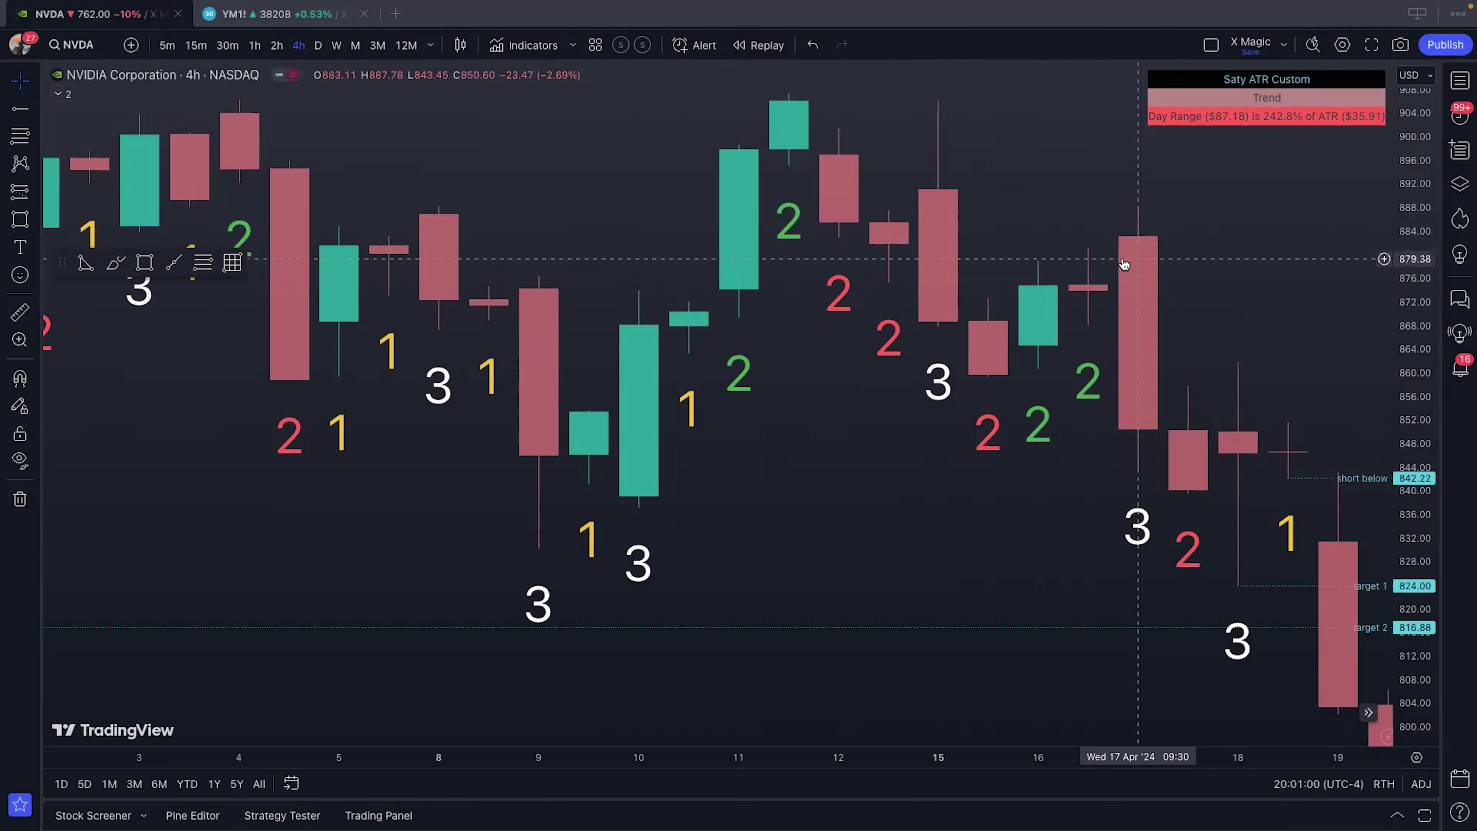
{"action": "left_click_drag", "start_coordinate": [1139, 247], "coordinate": [1114, 324]}
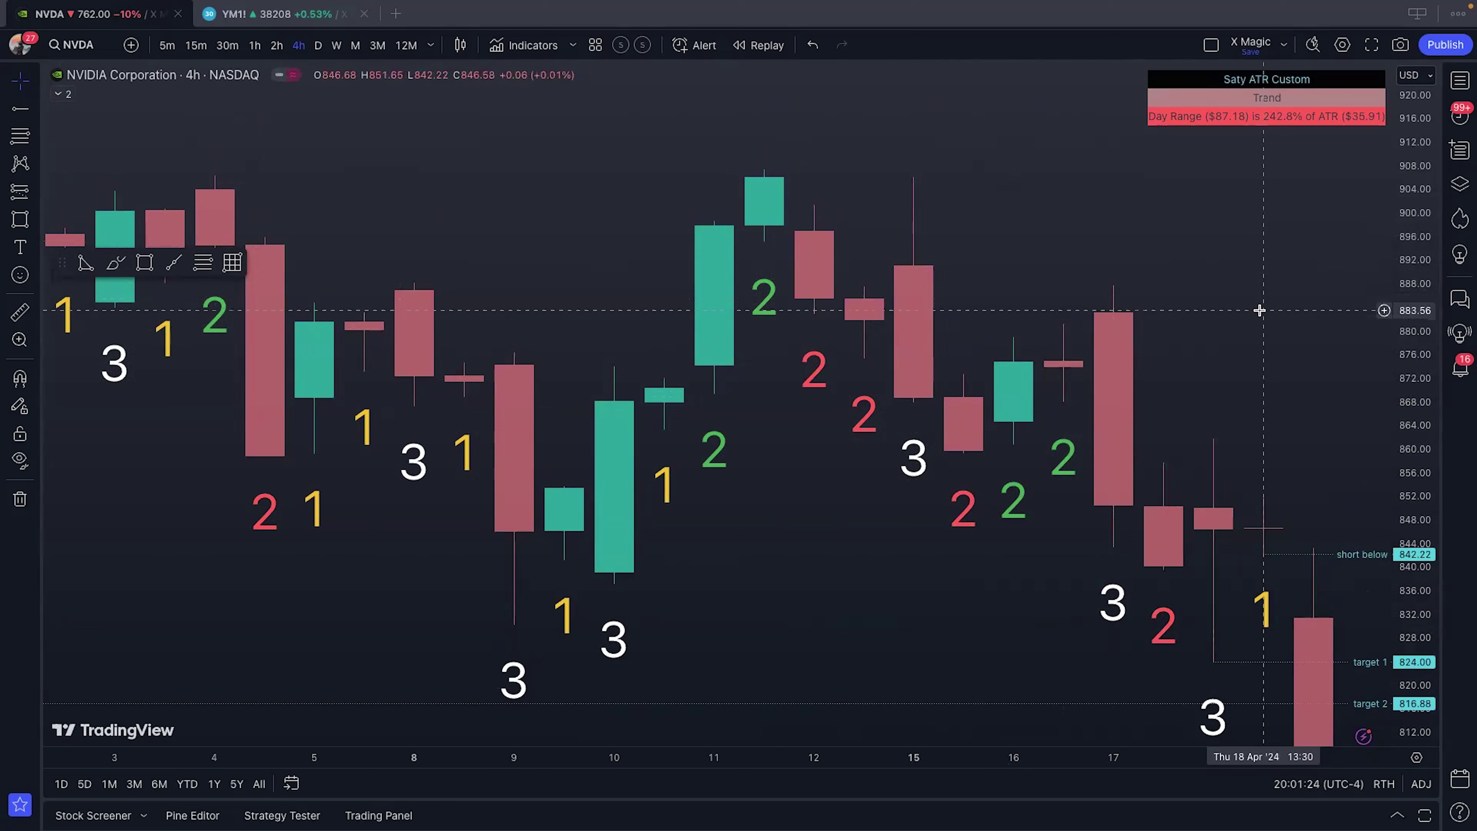
{"action": "left_click_drag", "start_coordinate": [1259, 310], "coordinate": [1041, 324]}
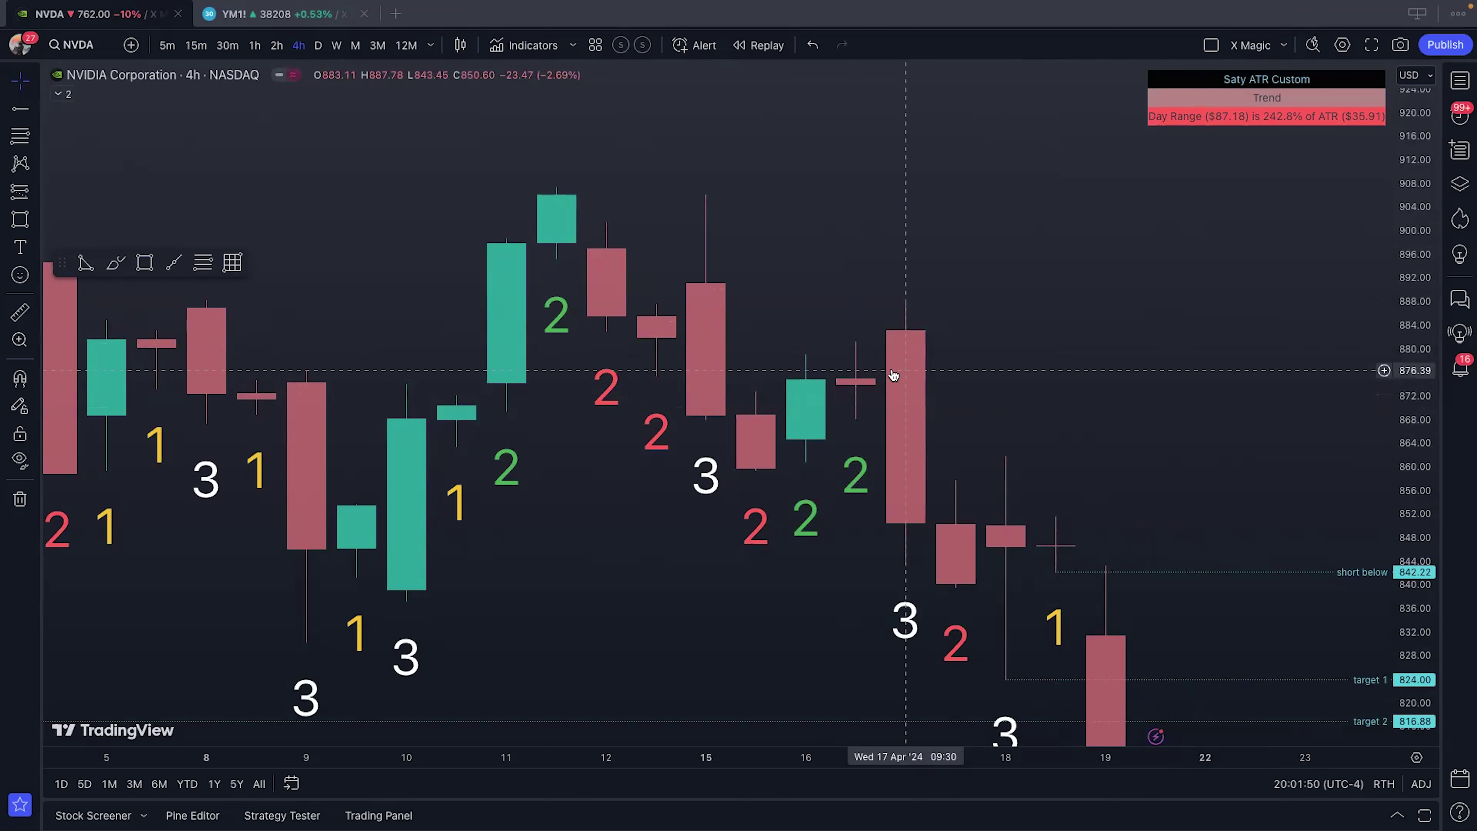
{"action": "left_click", "coordinate": [22, 109]}
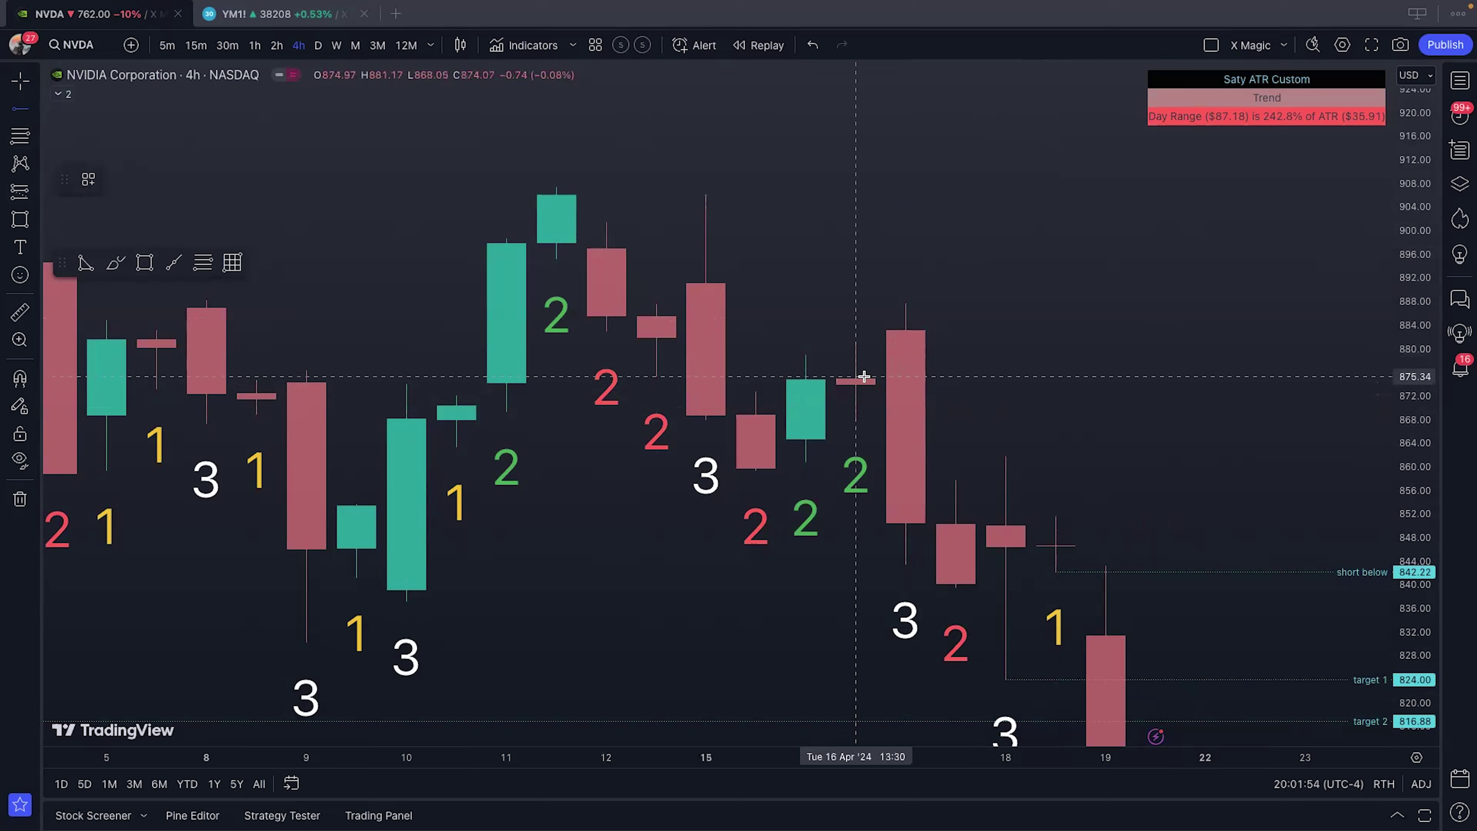
{"action": "left_click", "coordinate": [863, 379]}
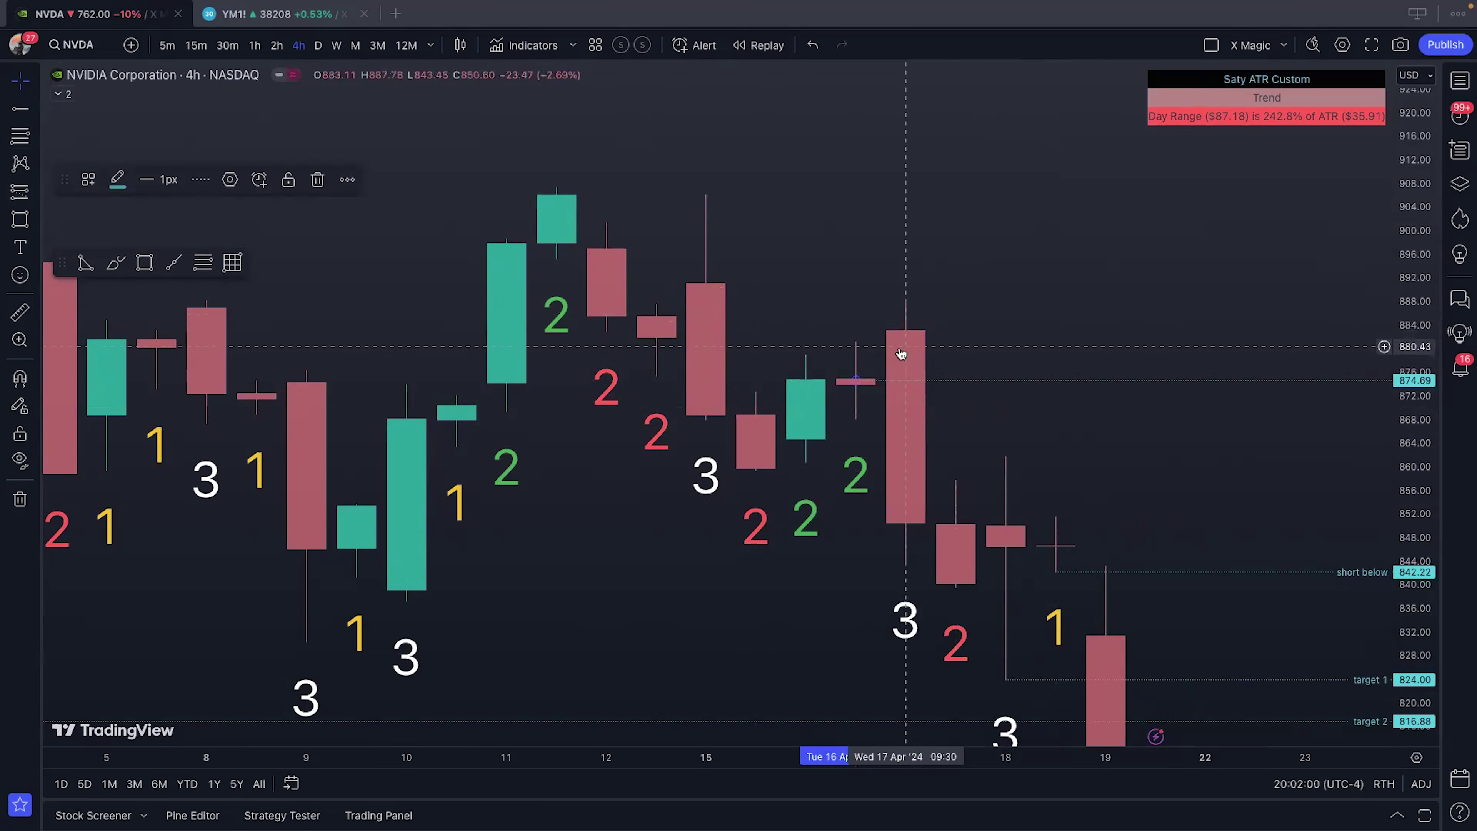
{"action": "left_click", "coordinate": [861, 380]}
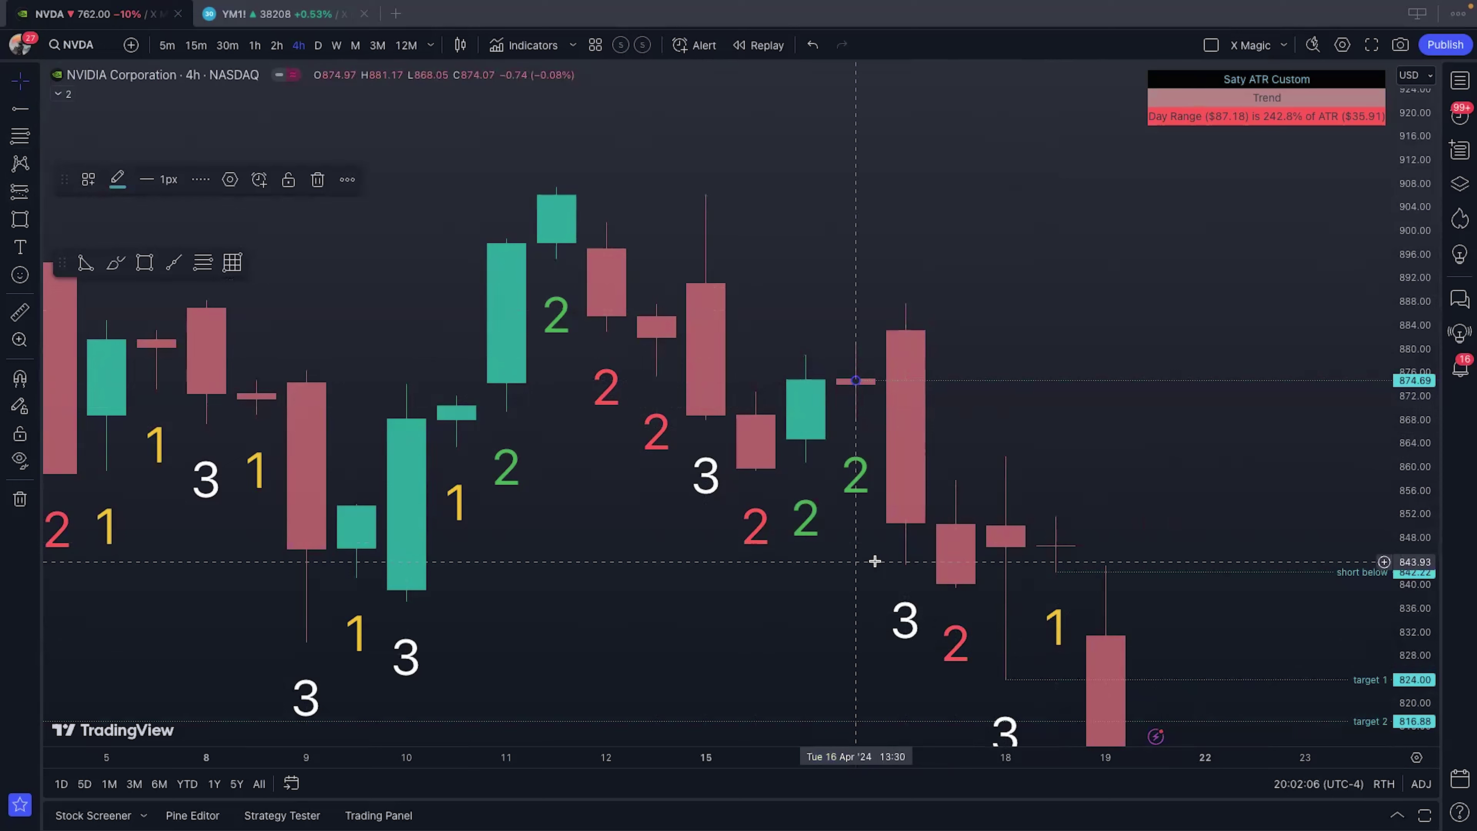
{"action": "right_click", "coordinate": [966, 381]}
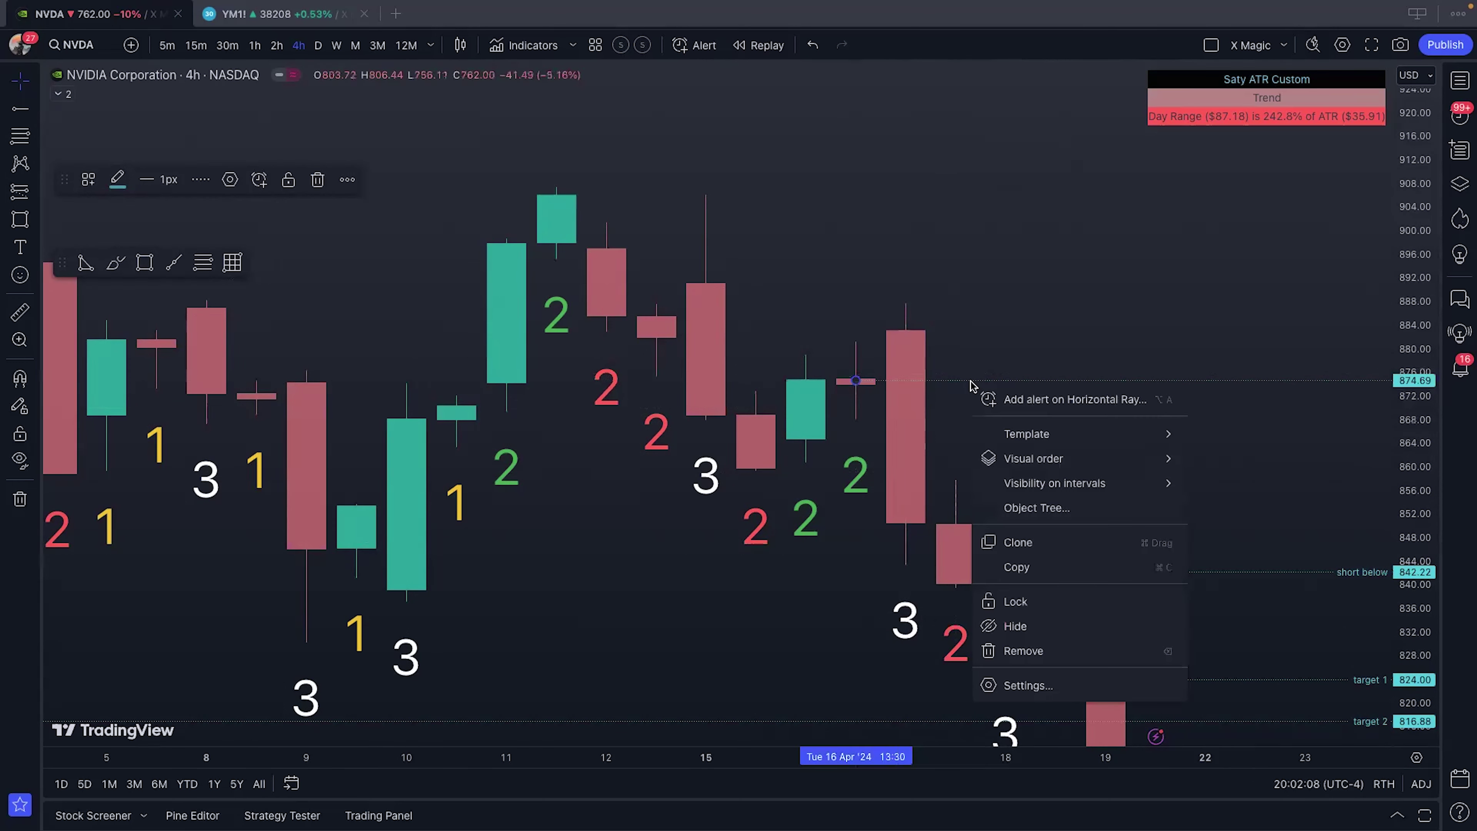
{"action": "left_click", "coordinate": [1036, 643]}
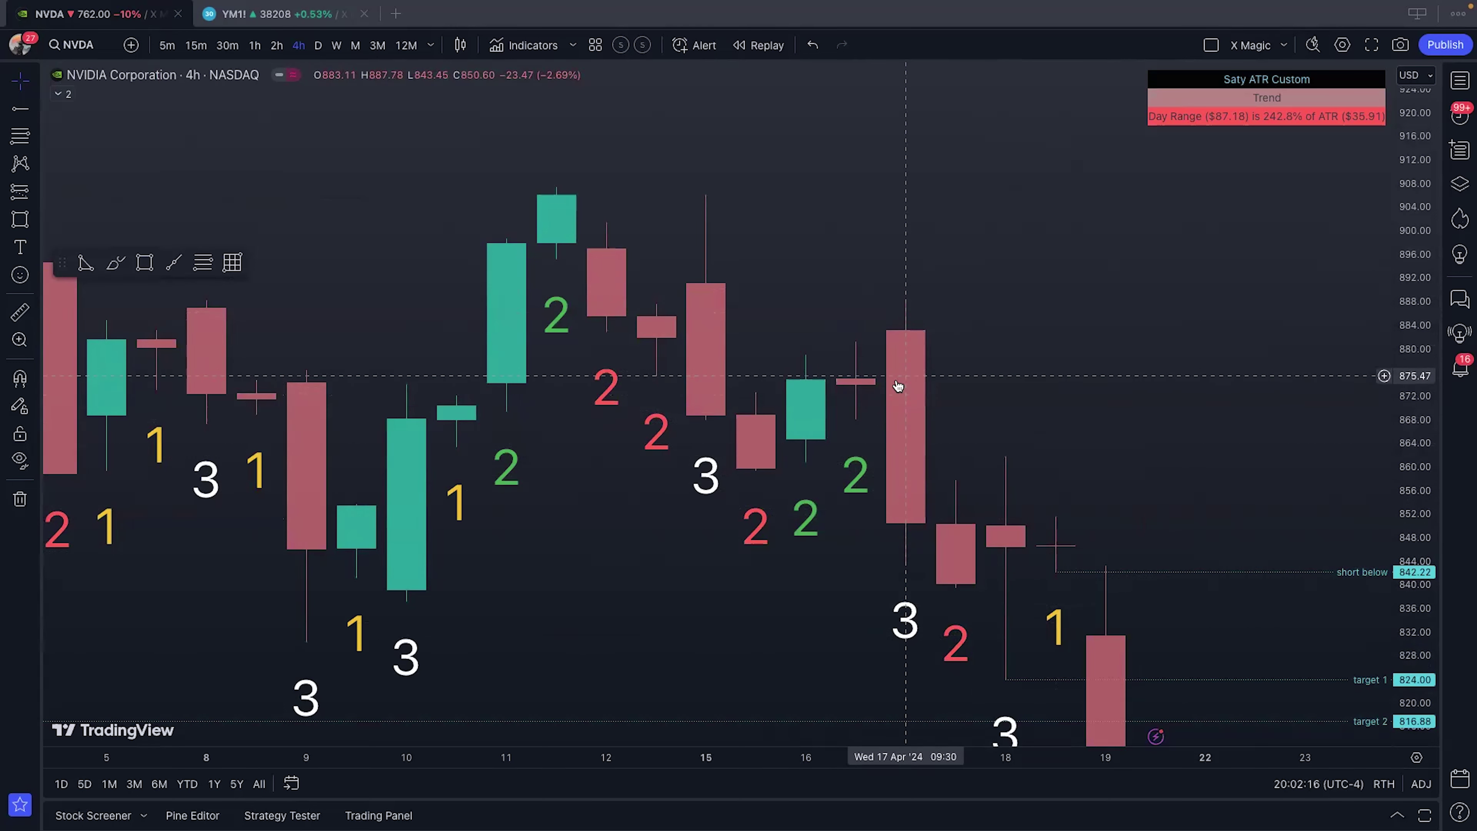
{"action": "left_click", "coordinate": [17, 116]}
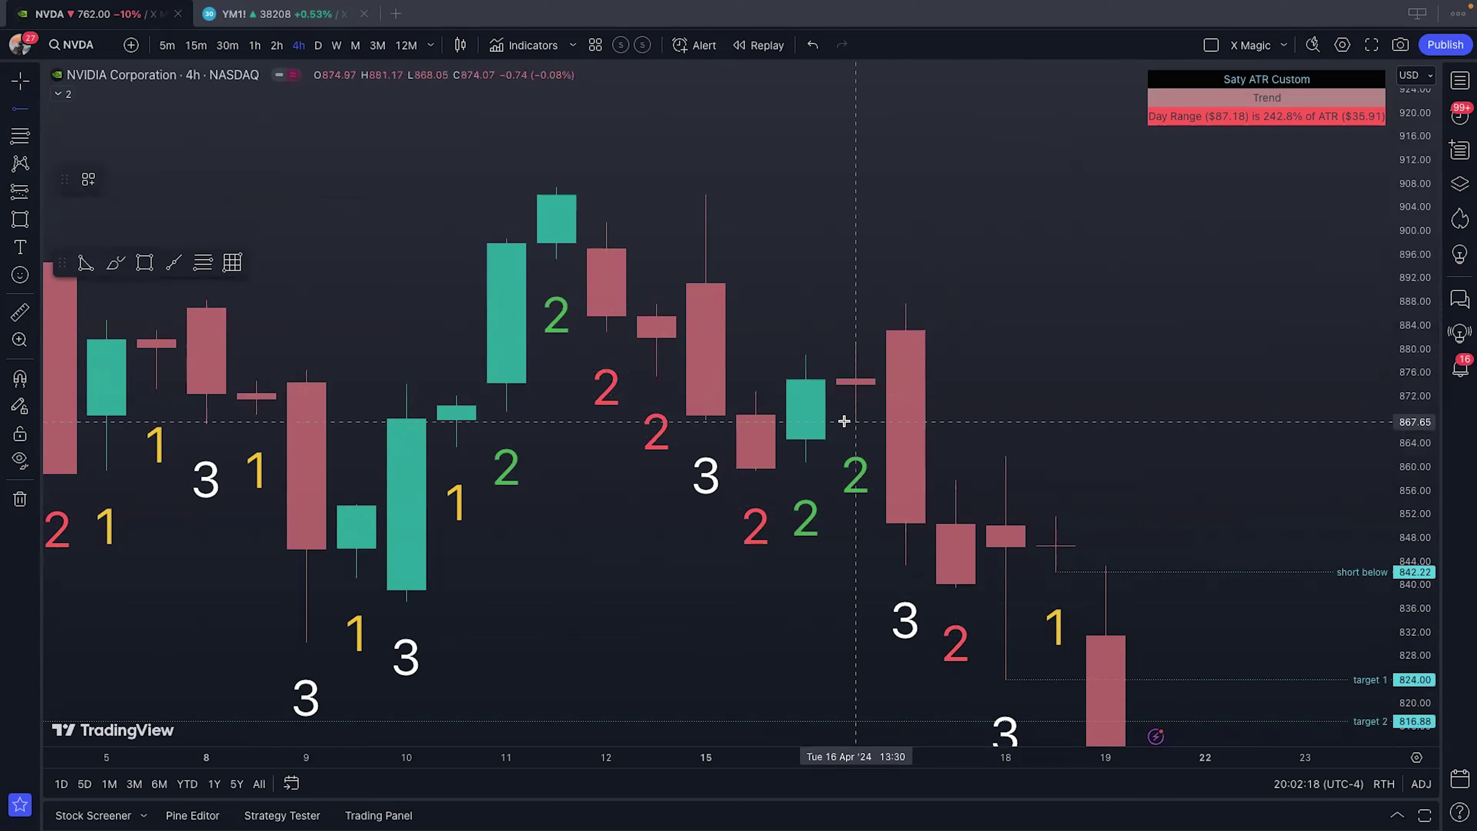
{"action": "left_click", "coordinate": [856, 418]}
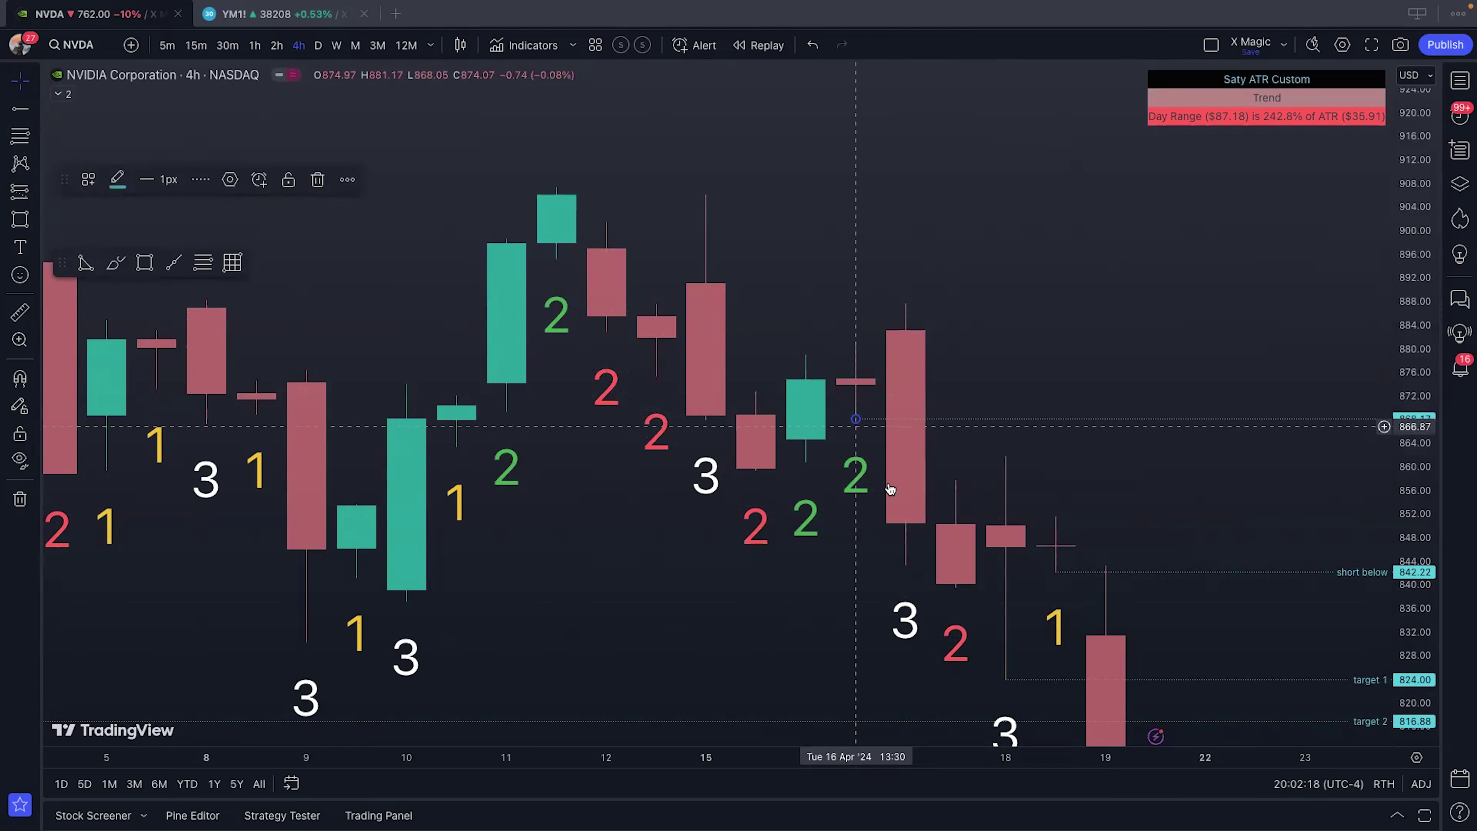
{"action": "left_click", "coordinate": [30, 110]}
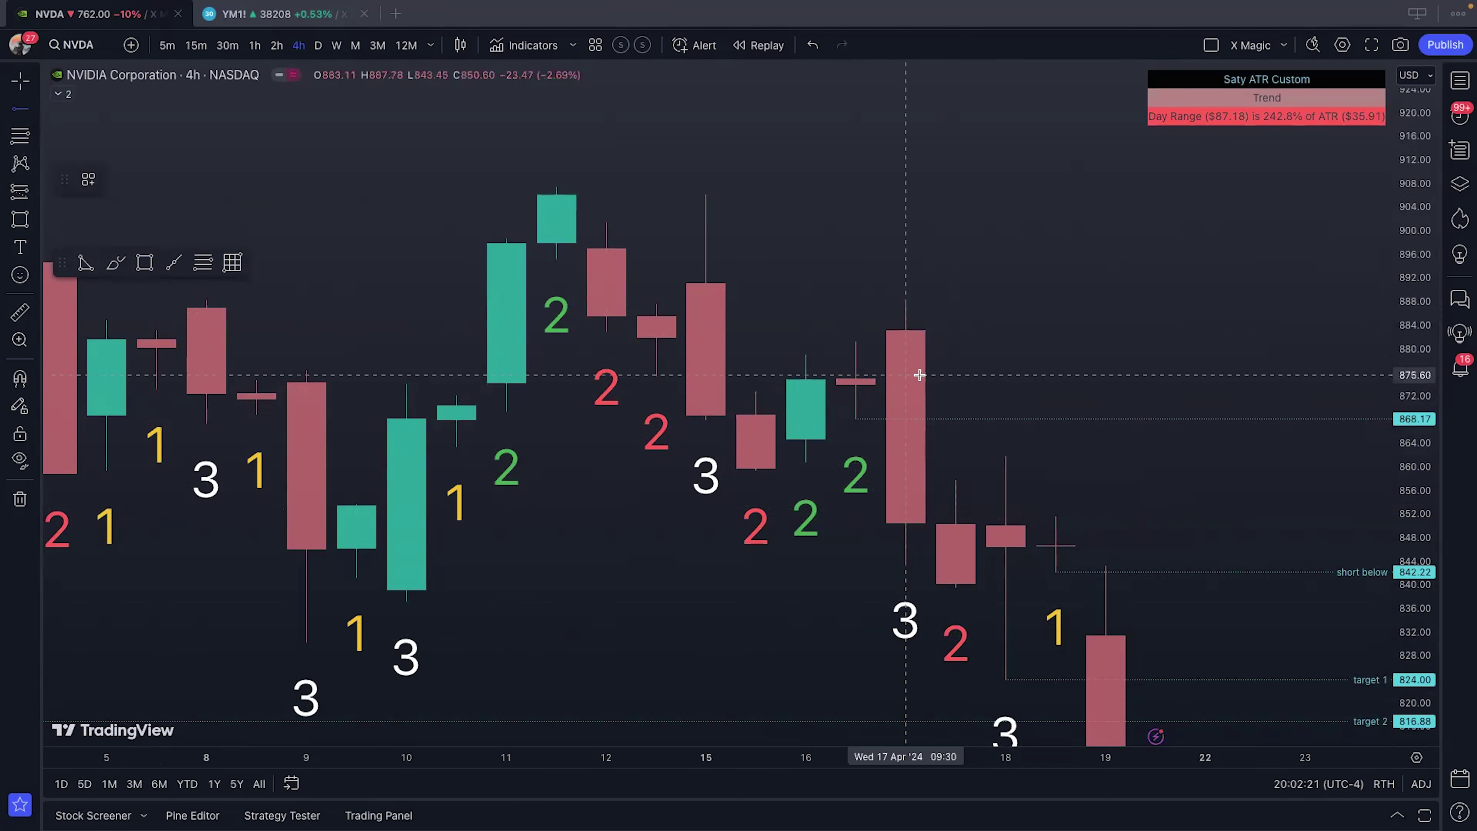
{"action": "left_click", "coordinate": [896, 374]}
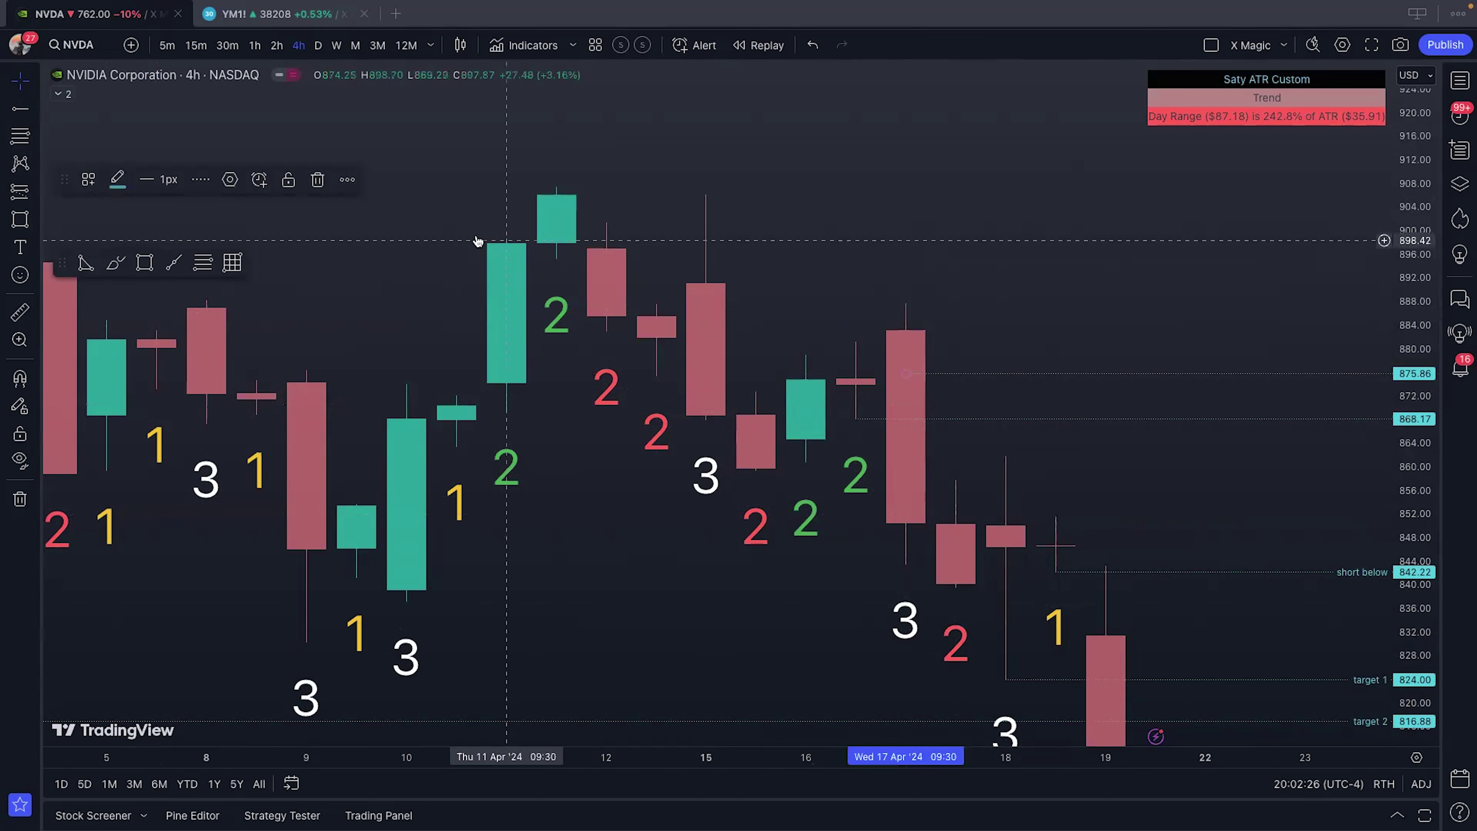
{"action": "left_click", "coordinate": [812, 45]}
{"action": "left_click", "coordinate": [812, 44]}
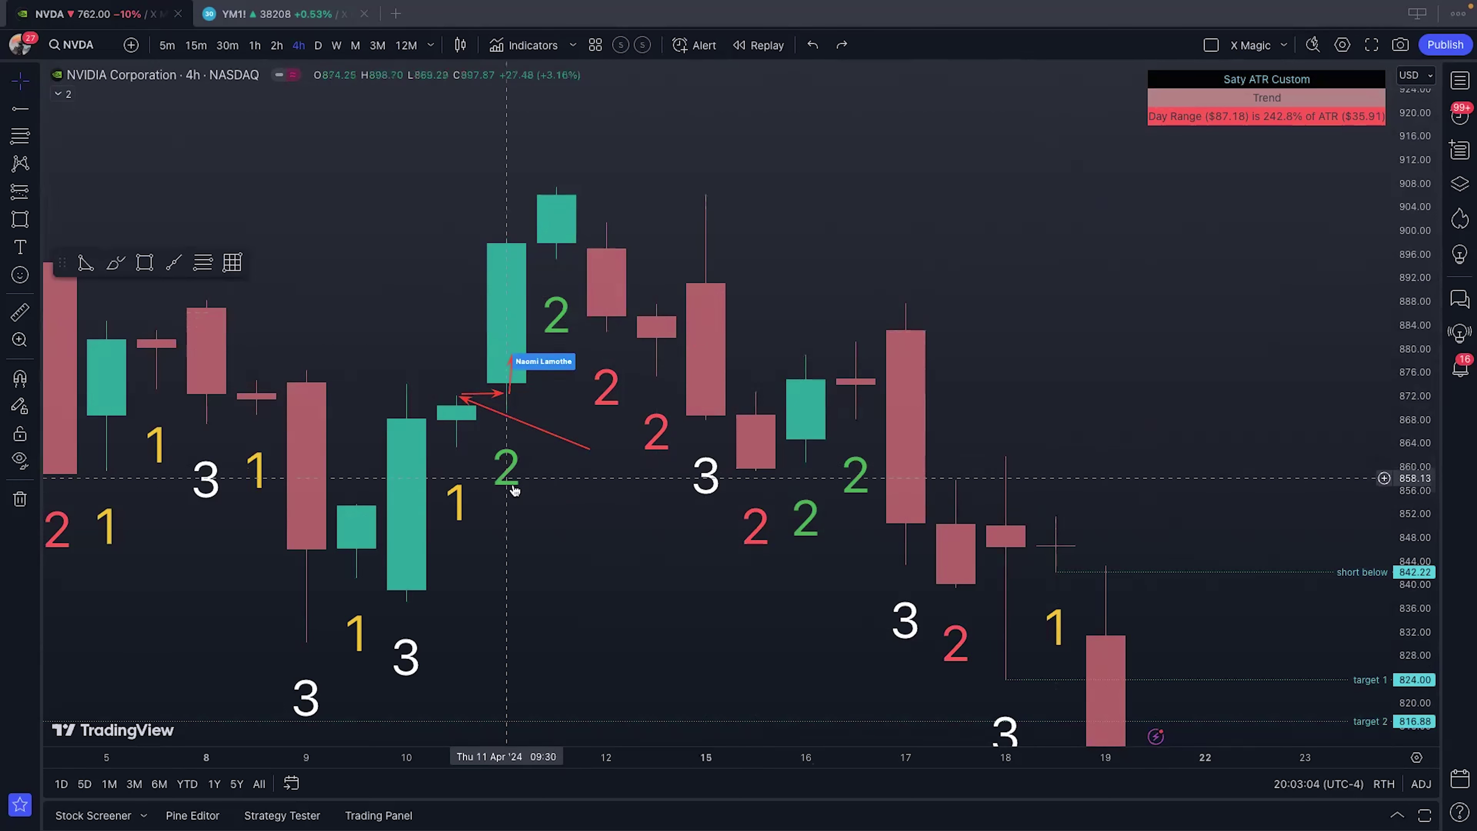
{"action": "left_click_drag", "start_coordinate": [518, 490], "coordinate": [590, 496]}
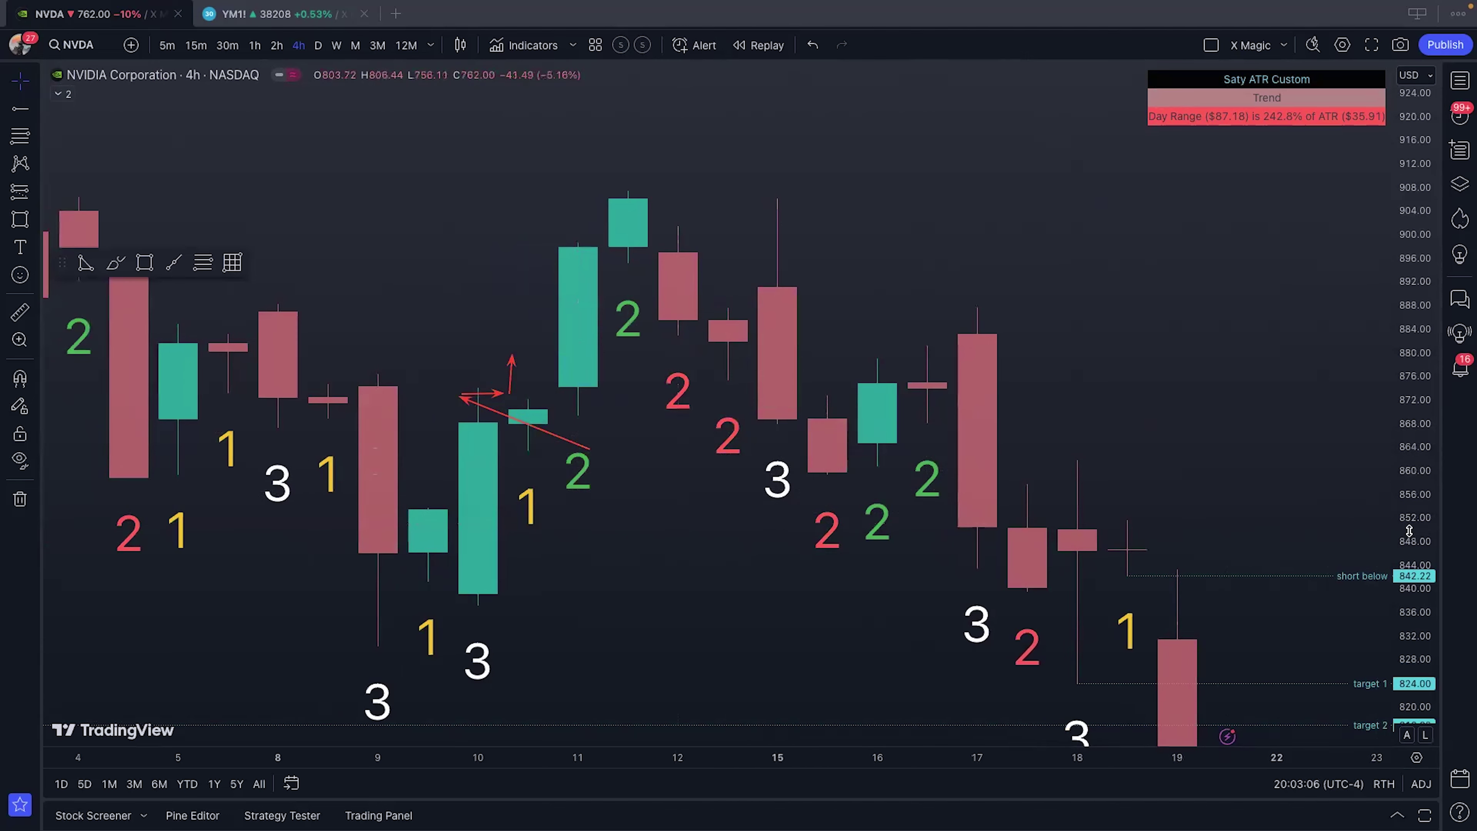
{"action": "left_click_drag", "start_coordinate": [1411, 442], "coordinate": [1410, 294]}
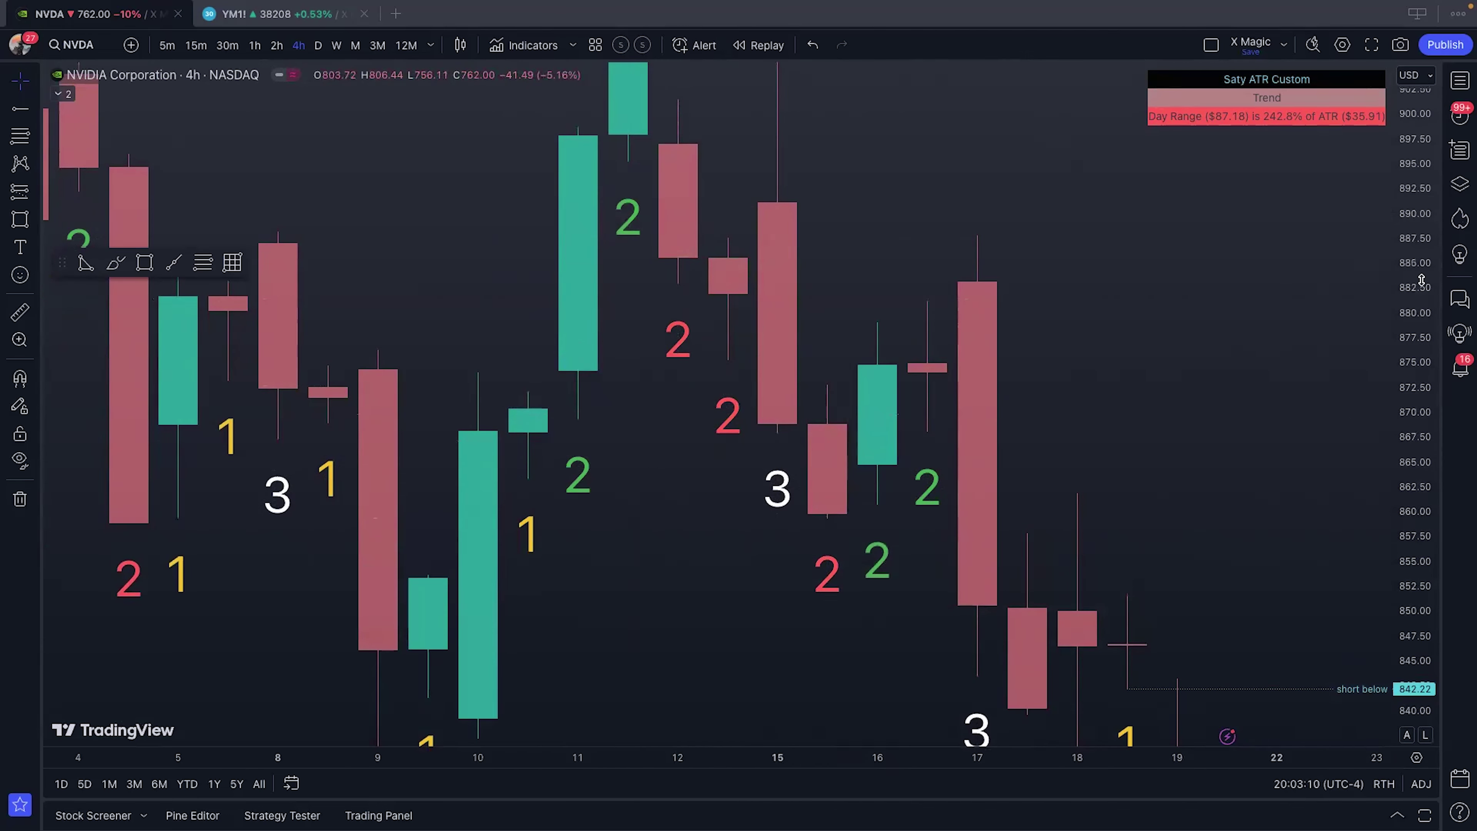
{"action": "left_click_drag", "start_coordinate": [1410, 274], "coordinate": [1404, 454]}
{"action": "left_click_drag", "start_coordinate": [599, 481], "coordinate": [545, 535]}
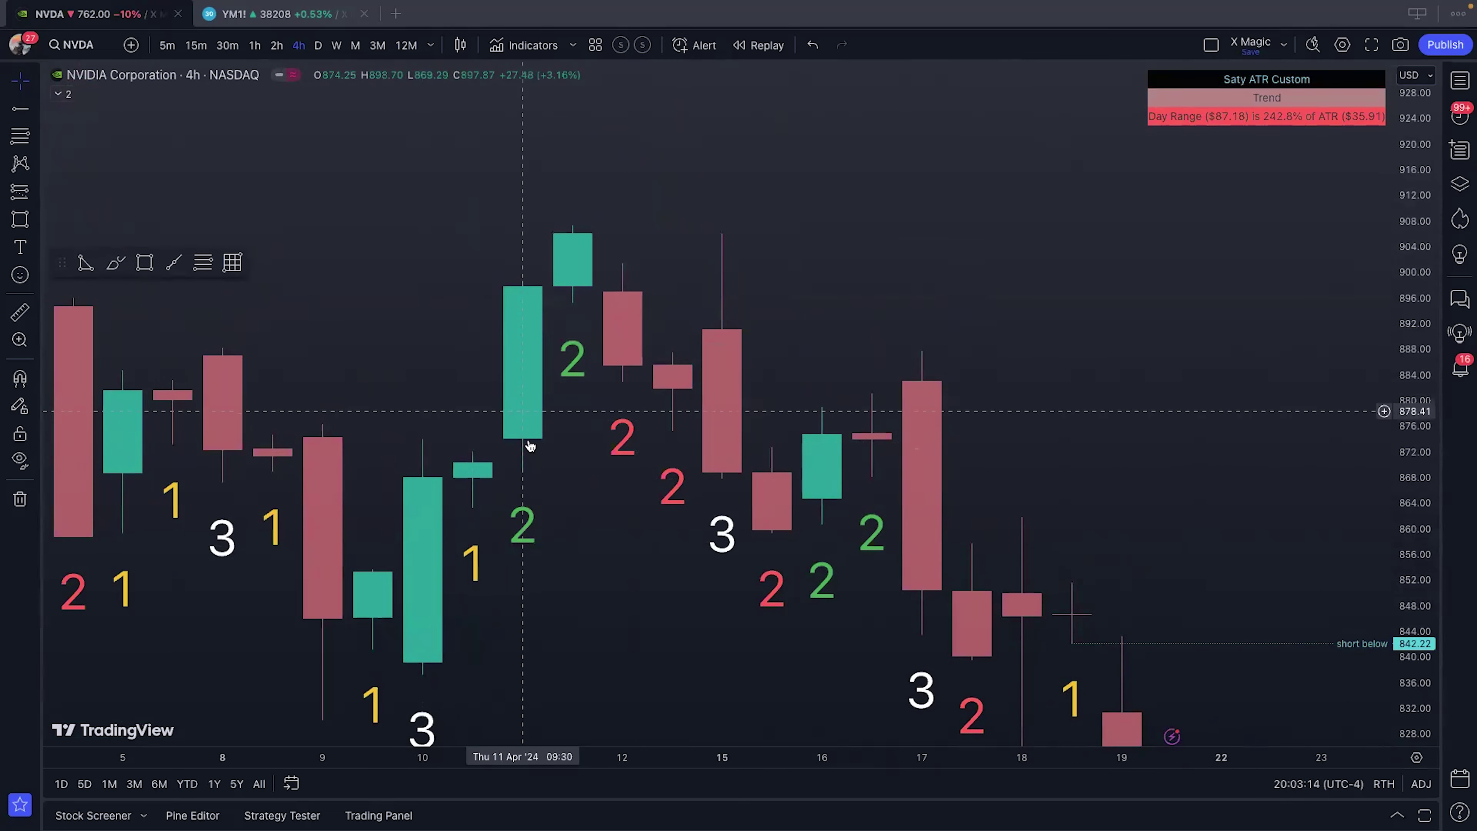
{"action": "left_click_drag", "start_coordinate": [549, 465], "coordinate": [547, 487]}
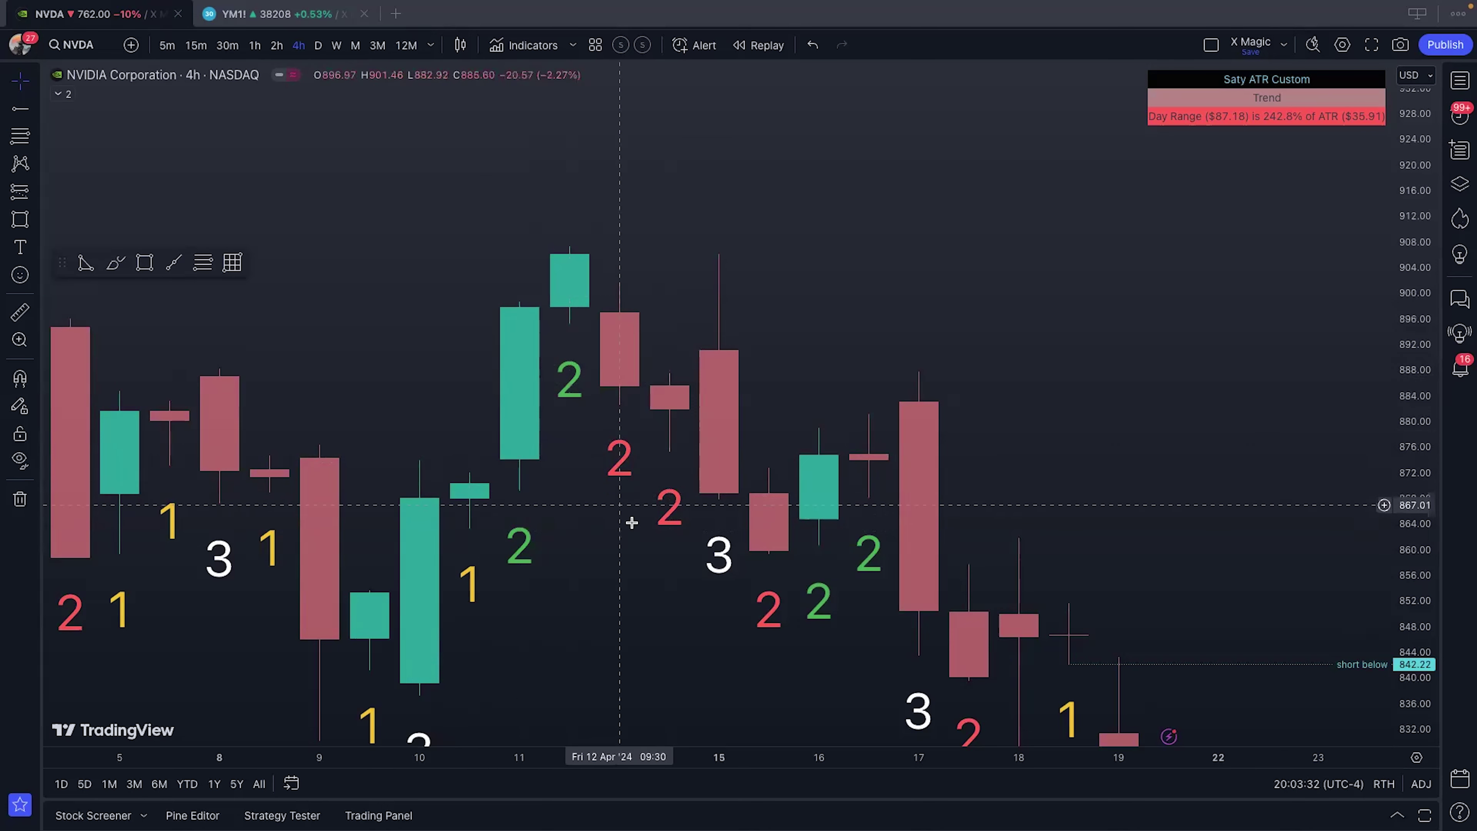
{"action": "scroll", "coordinate": [636, 515], "scroll_direction": "down", "scroll_amount": 1}
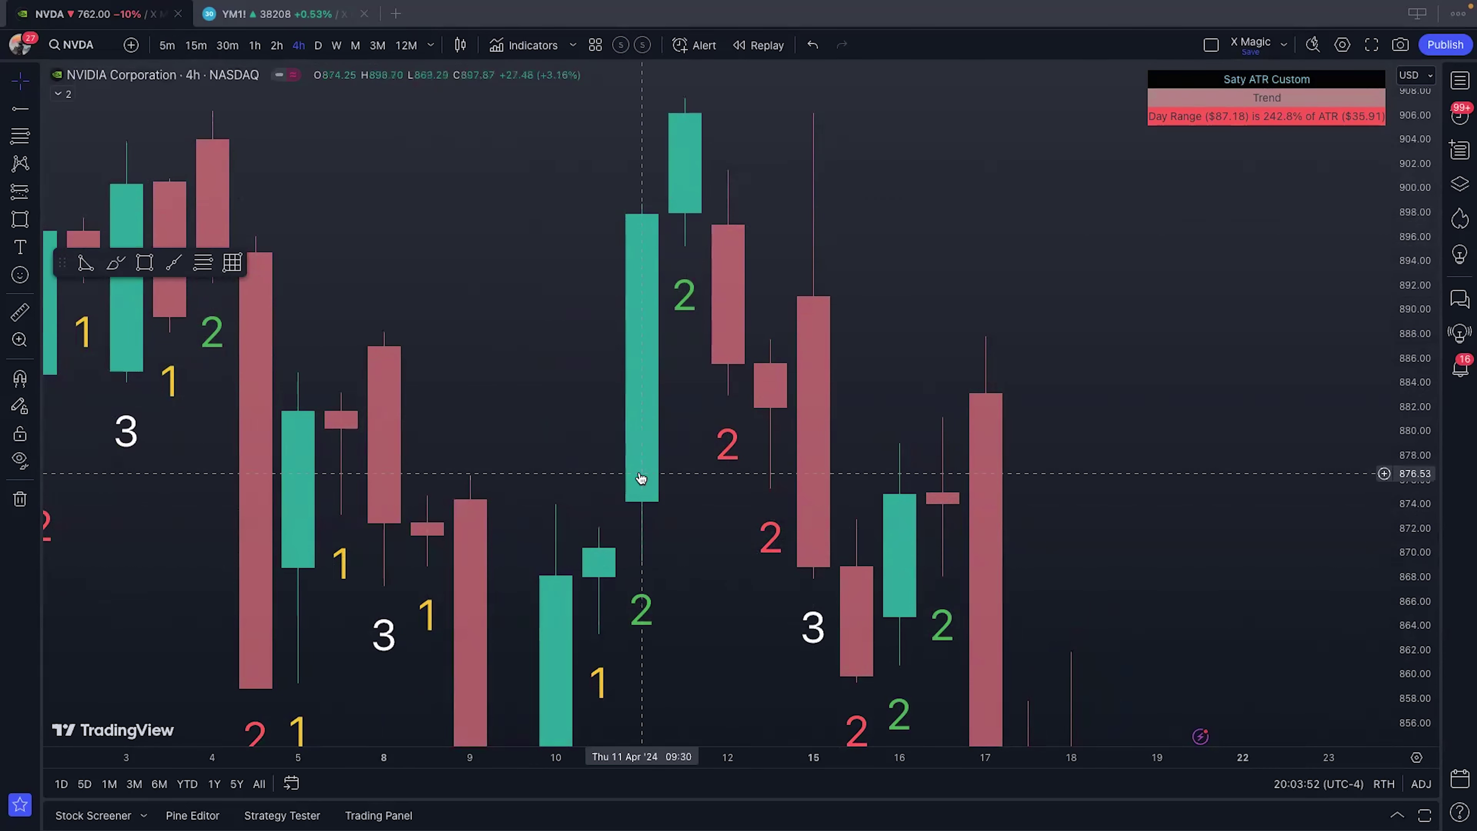
{"action": "left_click_drag", "start_coordinate": [731, 596], "coordinate": [789, 447]}
{"action": "scroll", "coordinate": [790, 447], "scroll_direction": "right", "scroll_amount": 10}
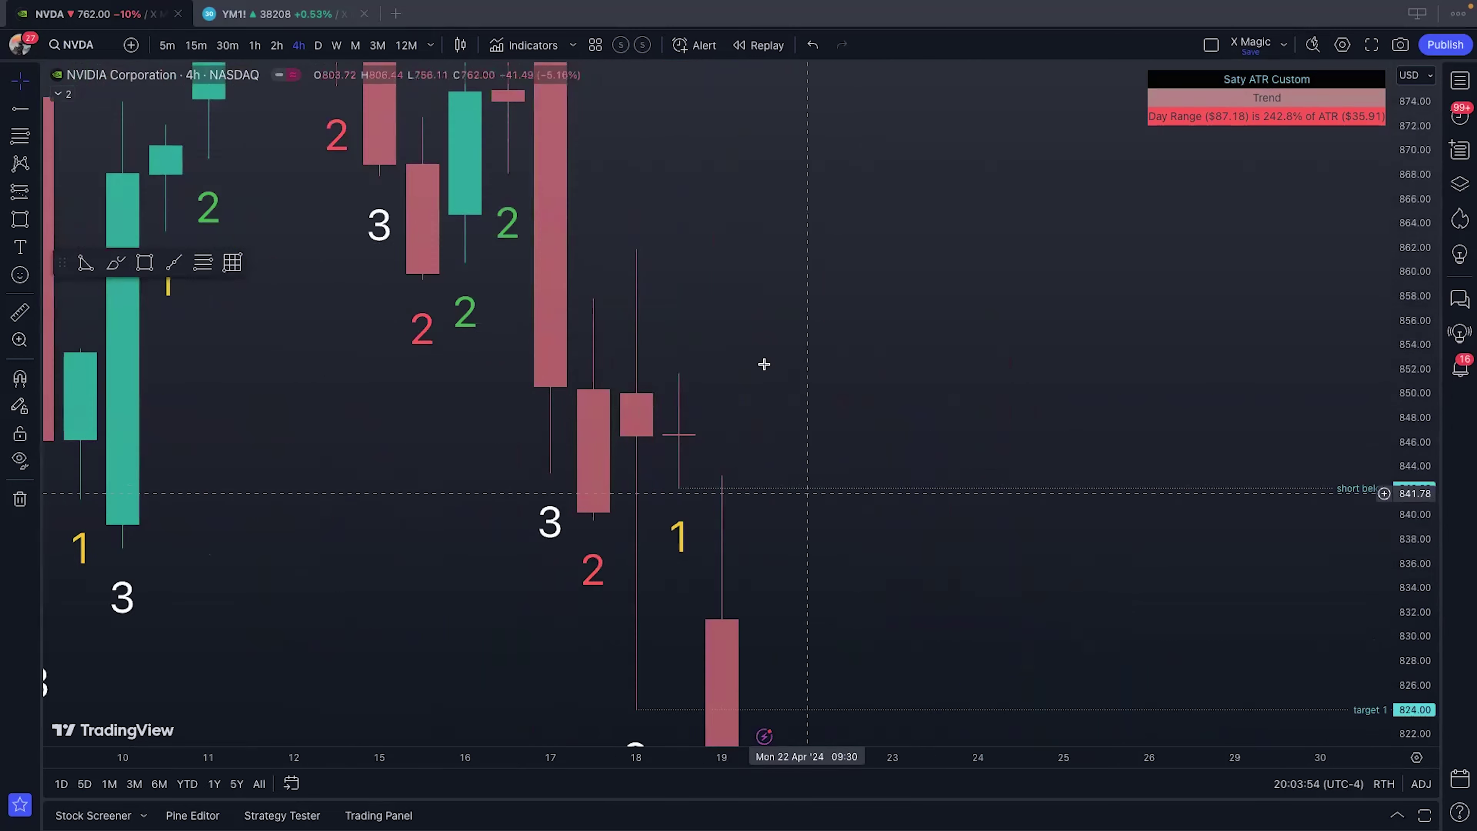
{"action": "scroll", "coordinate": [524, 462], "scroll_direction": "left", "scroll_amount": 10}
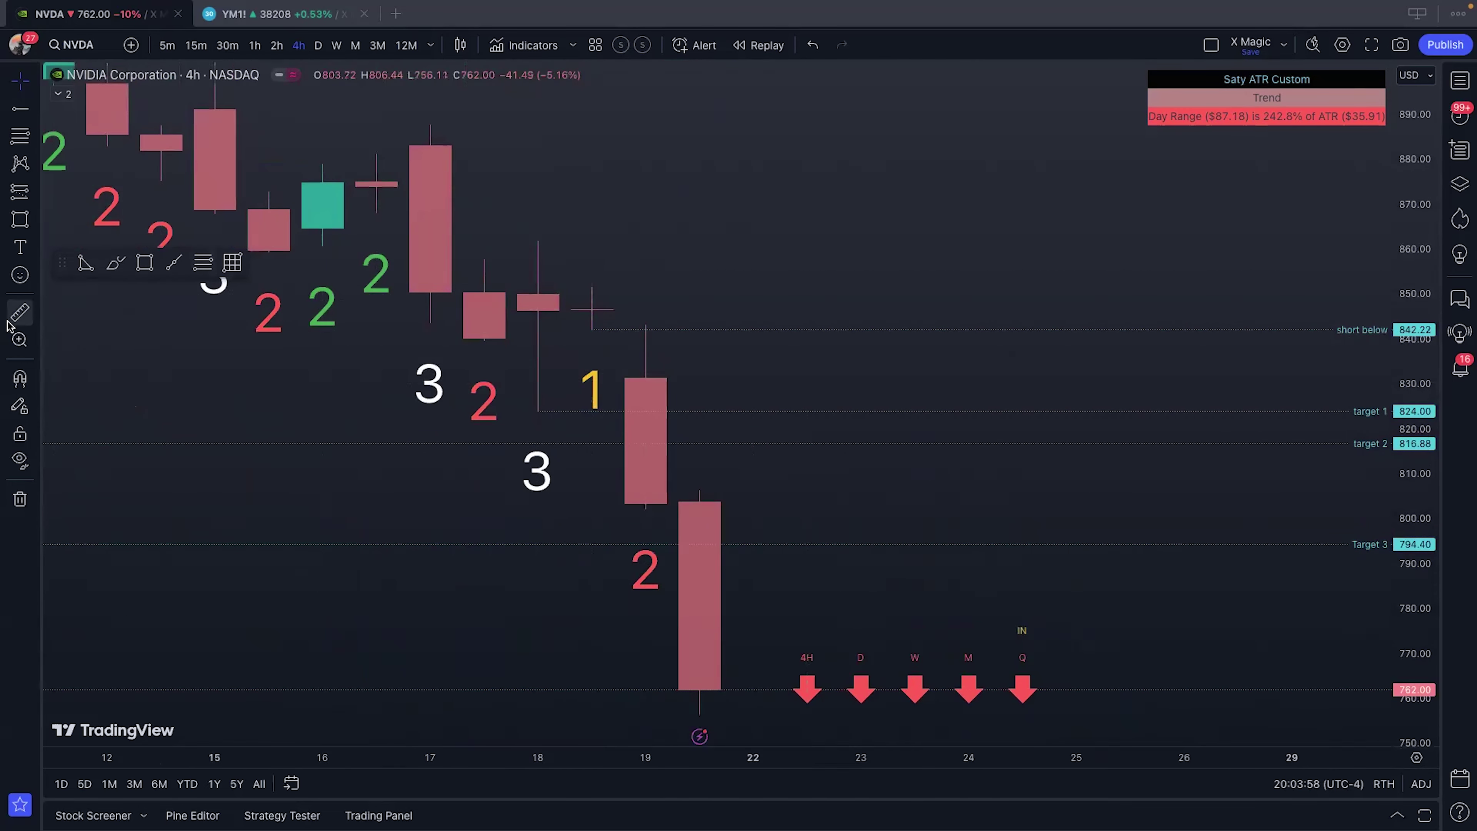
{"action": "key", "text": "shift"}
{"action": "left_click", "coordinate": [583, 333]}
{"action": "left_click", "coordinate": [695, 371]}
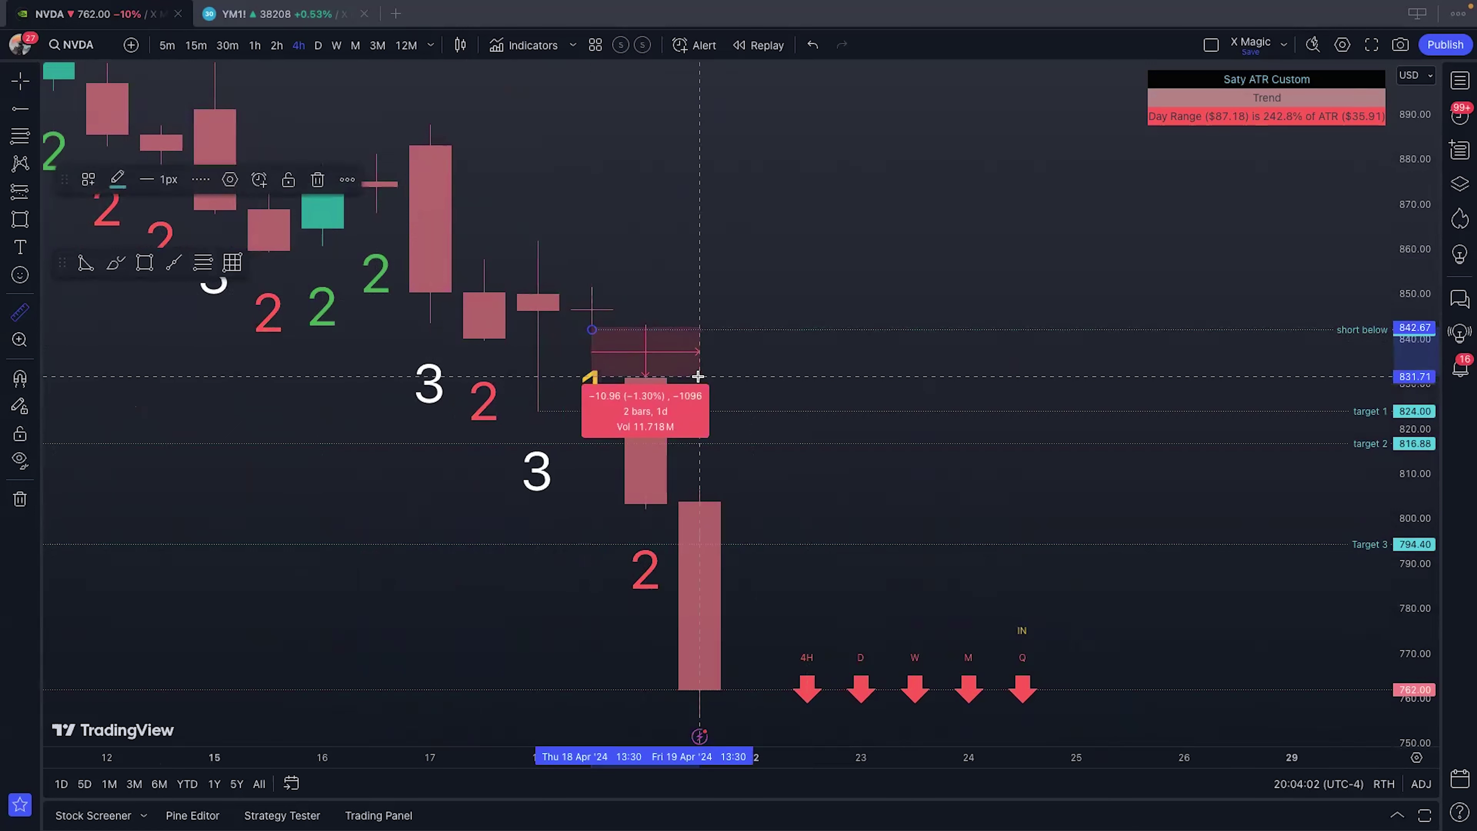
{"action": "left_click", "coordinate": [698, 376]}
{"action": "left_click", "coordinate": [749, 272]}
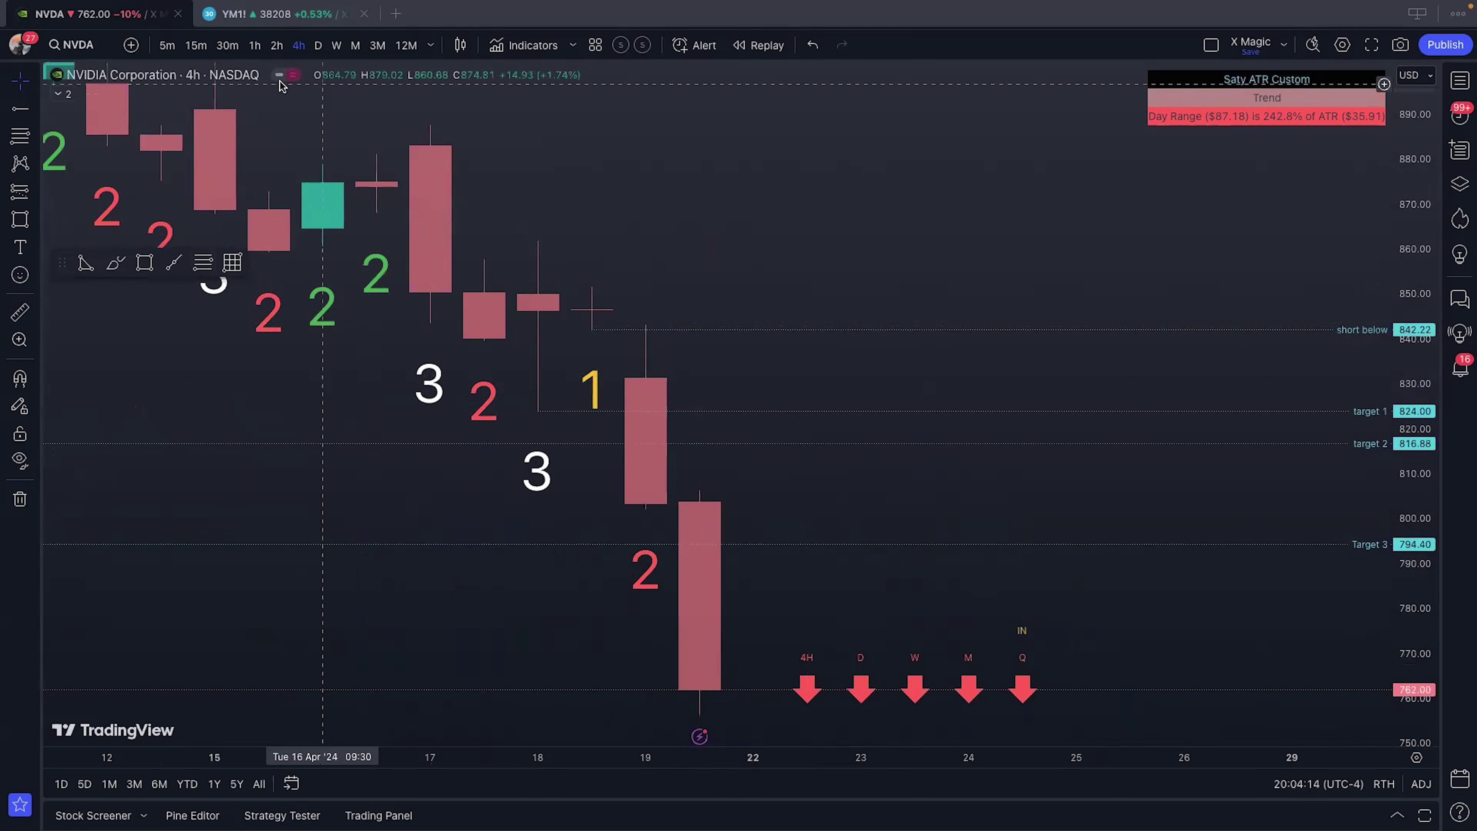
Step: Switch to 15-minute candles and frame the 18–19 Apr selloff with taller candles
{"action": "left_click", "coordinate": [196, 45]}
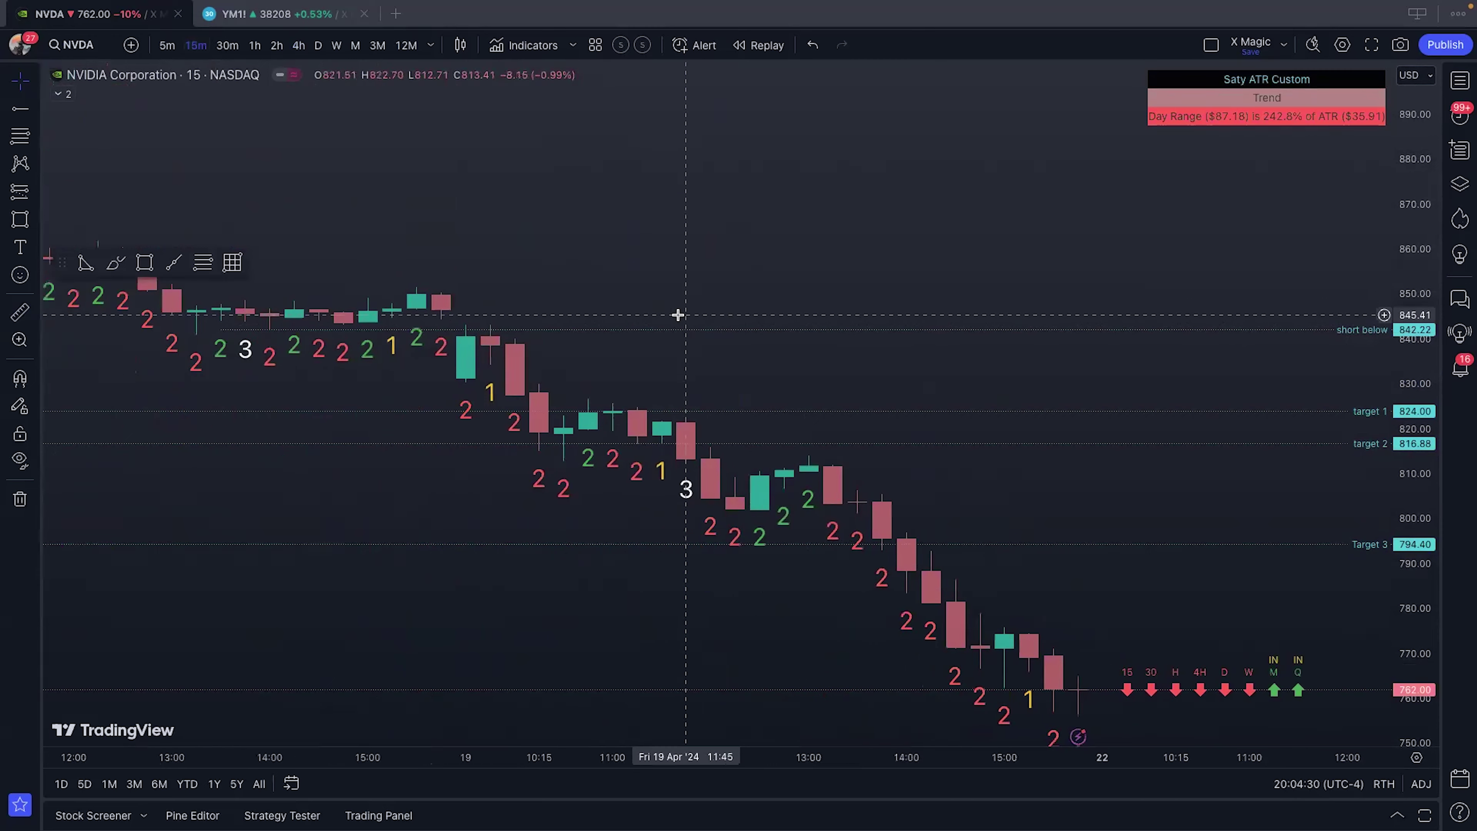
{"action": "scroll", "coordinate": [698, 483], "scroll_direction": "down", "scroll_amount": 3}
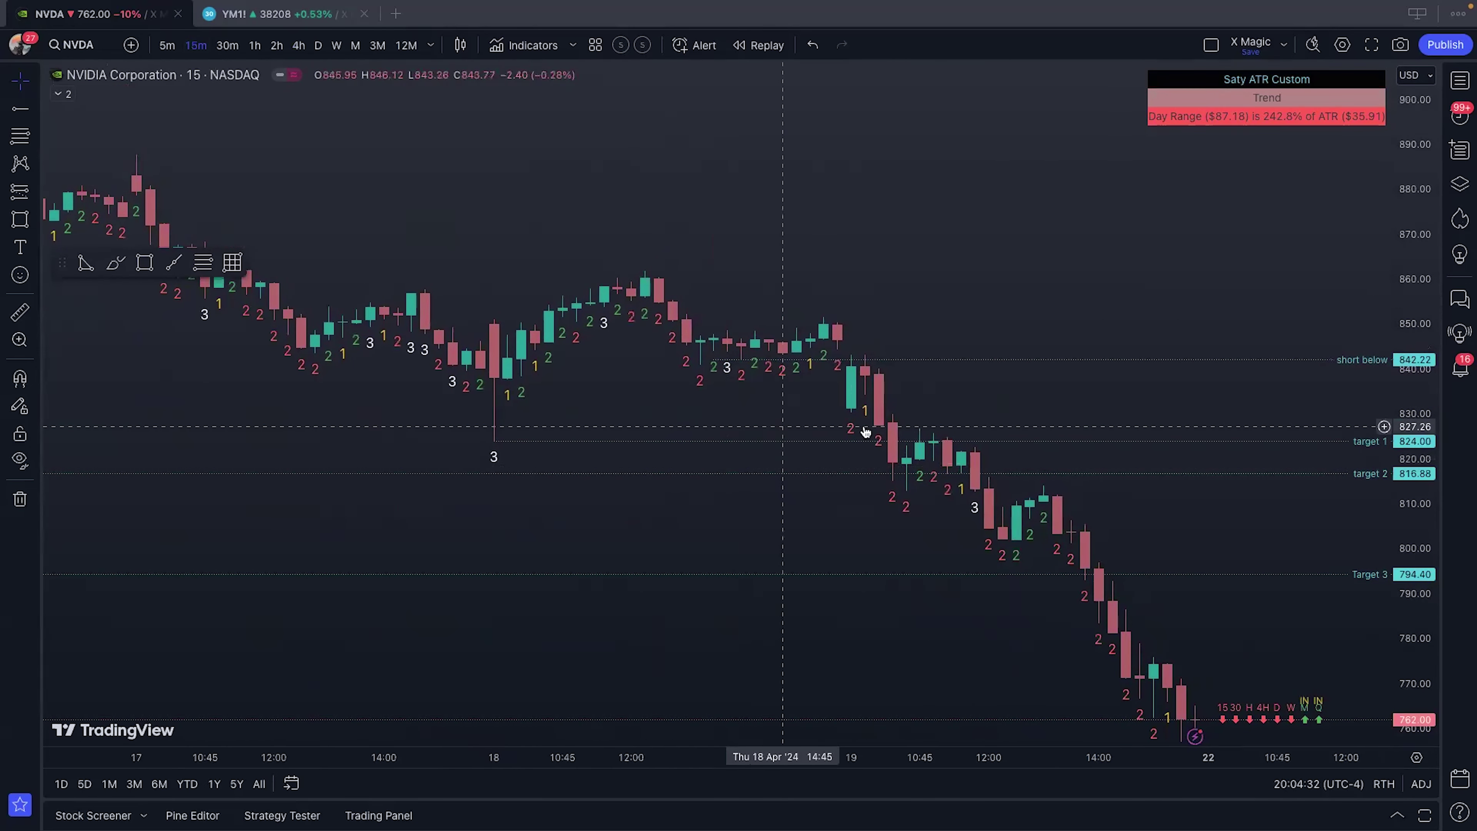
{"action": "left_click_drag", "start_coordinate": [1392, 430], "coordinate": [1395, 361]}
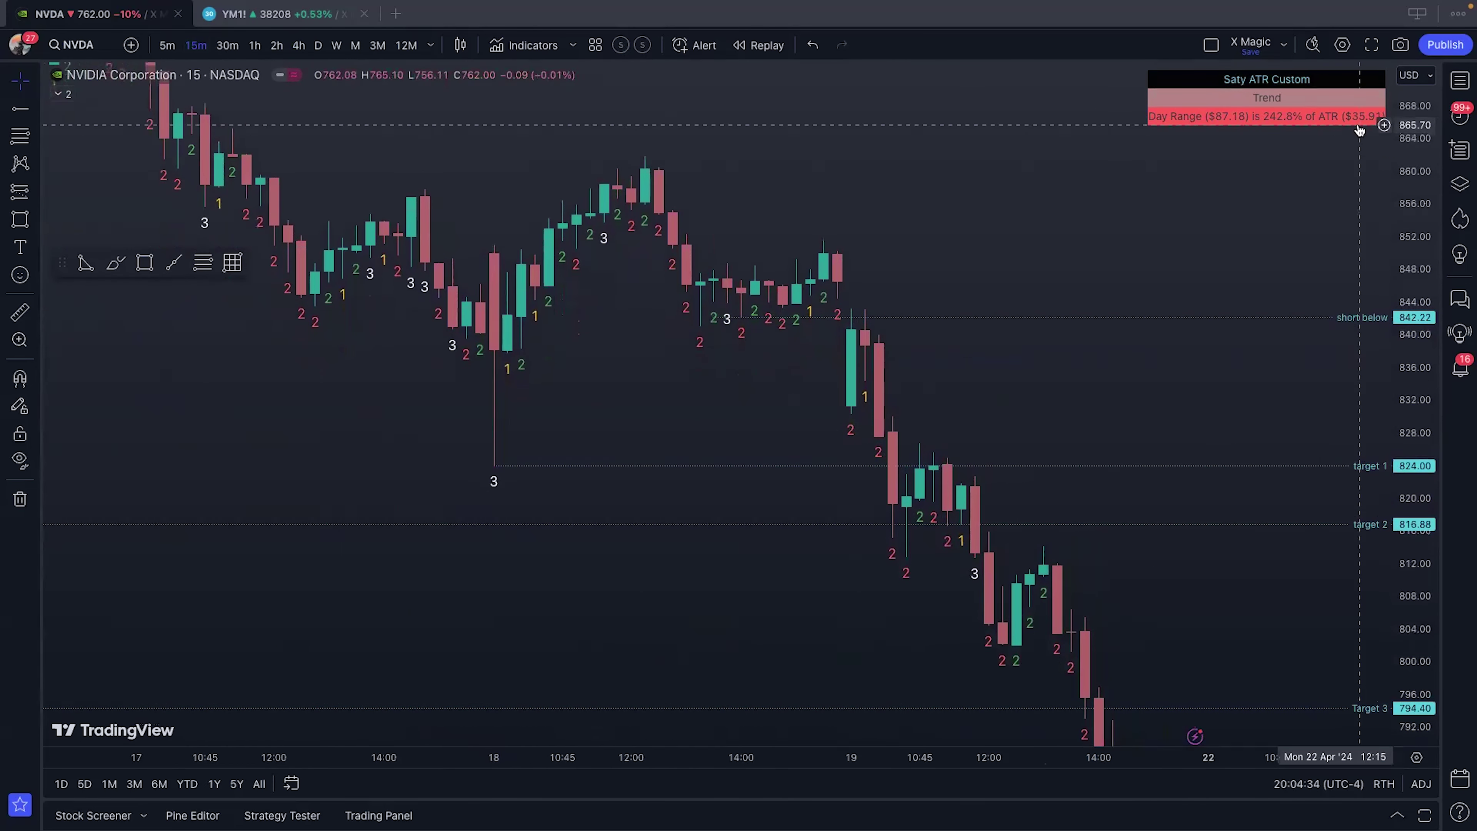
{"action": "left_click_drag", "start_coordinate": [1088, 421], "coordinate": [919, 402]}
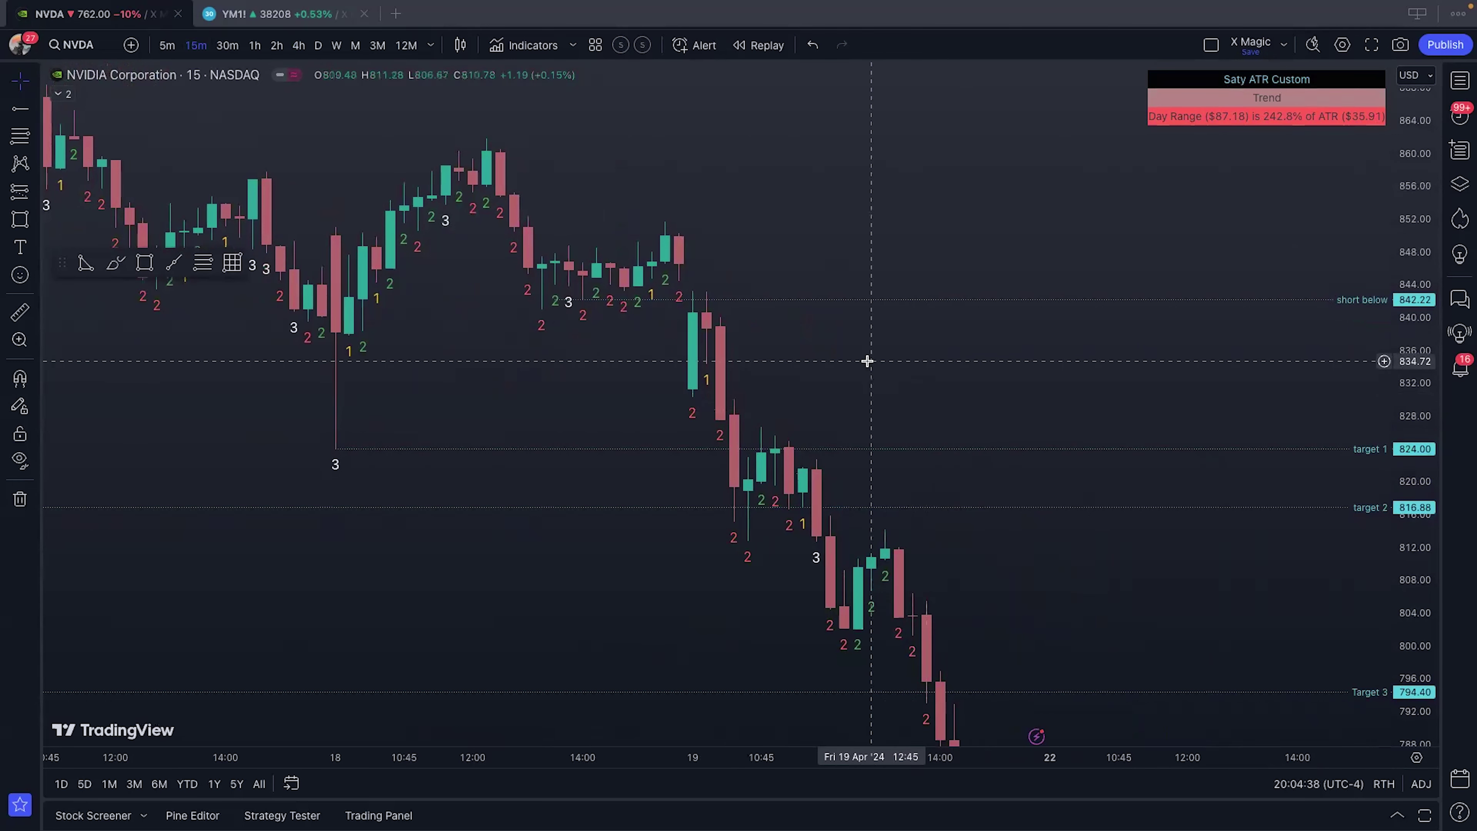
{"action": "scroll", "coordinate": [867, 359], "scroll_direction": "up", "scroll_amount": 2}
{"action": "scroll", "coordinate": [633, 382], "scroll_direction": "up", "scroll_amount": 2}
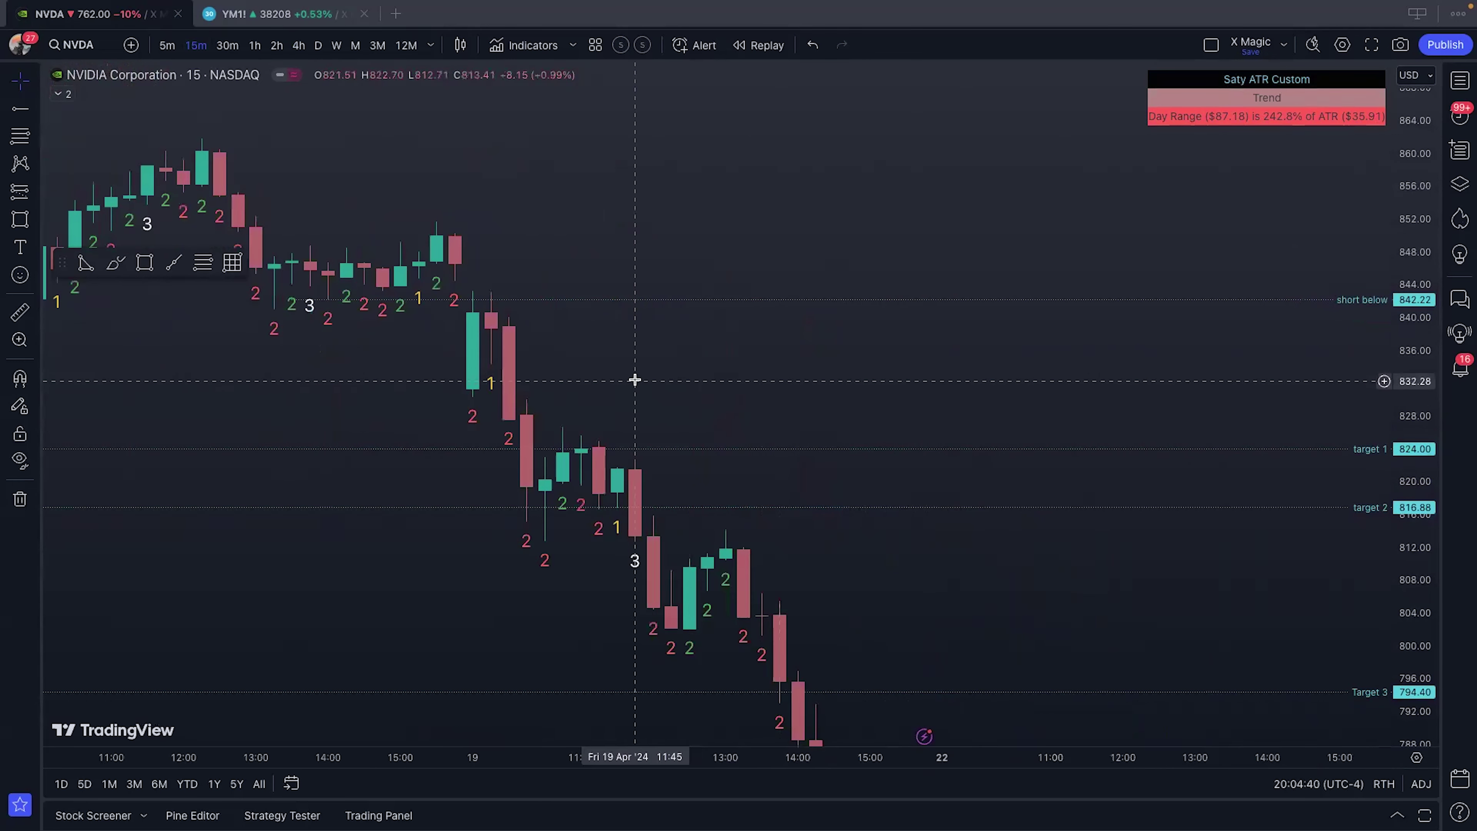
{"action": "left_click_drag", "start_coordinate": [633, 383], "coordinate": [854, 398]}
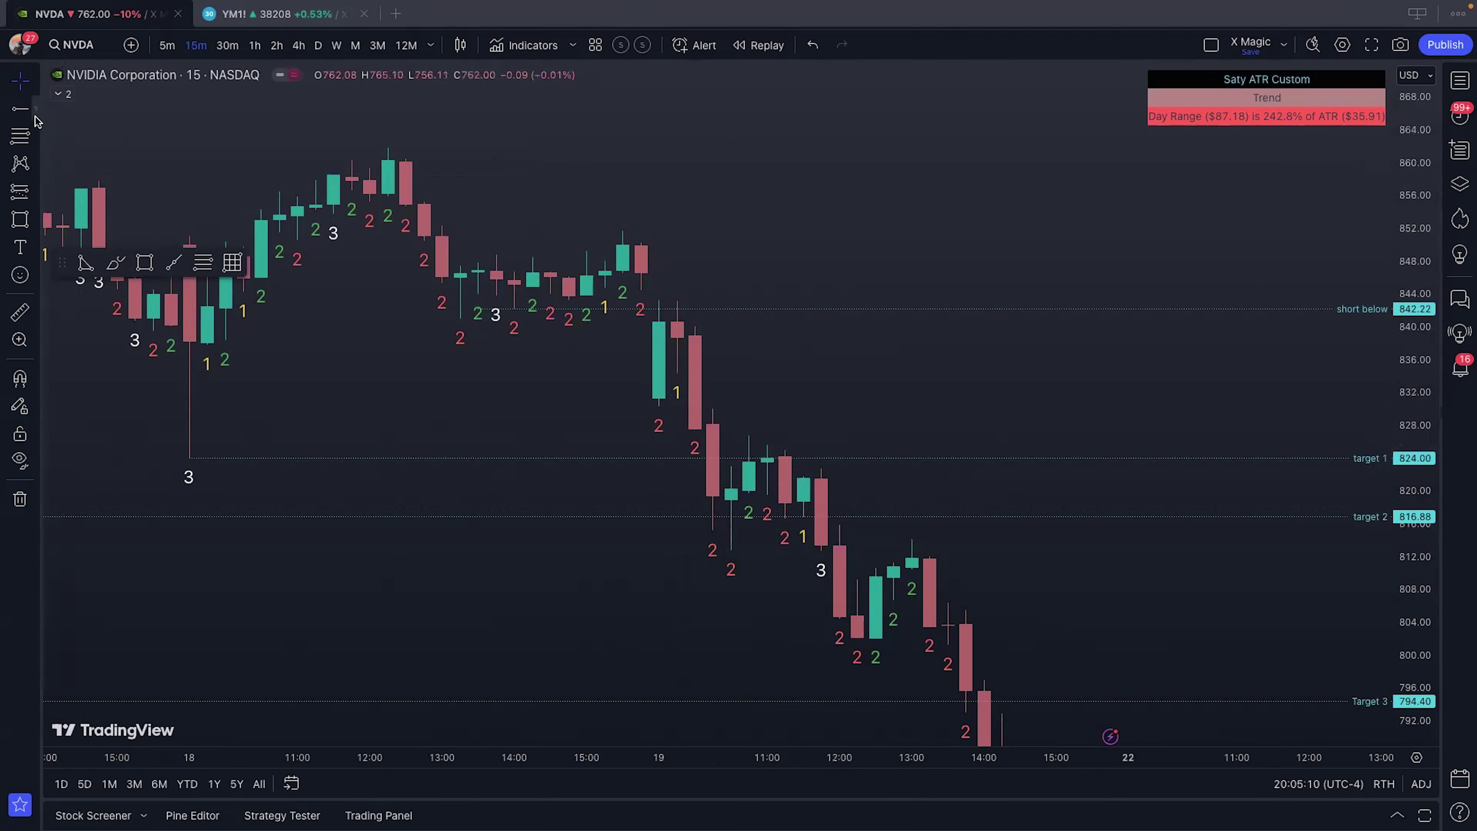
Step: Start a trend line from a 19 Apr candle low within the 808–840 range
{"action": "left_click", "coordinate": [23, 109]}
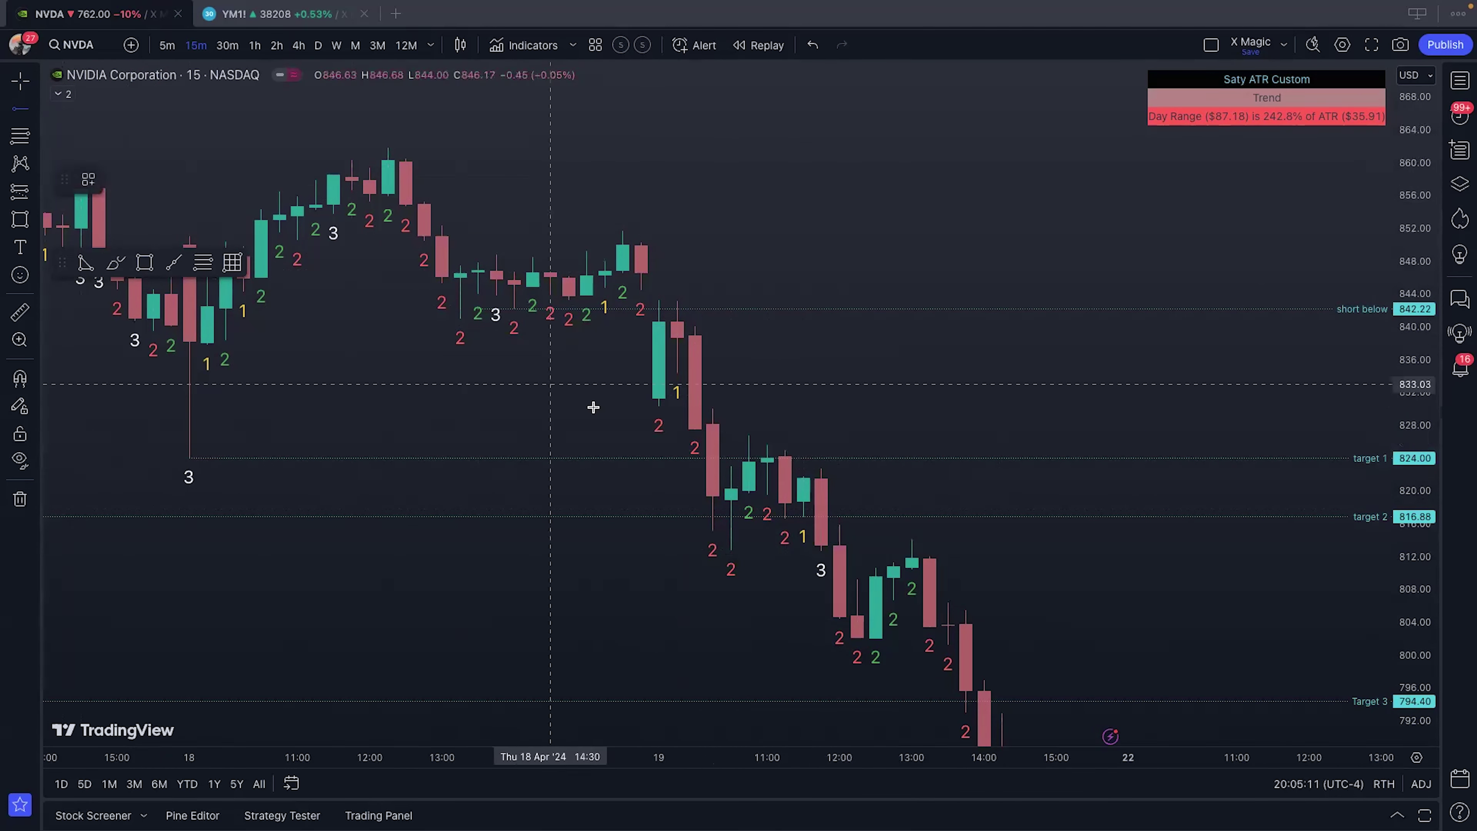
{"action": "left_click", "coordinate": [749, 509]}
{"action": "mouse_move", "coordinate": [748, 509]}
{"action": "left_mouse_down"}
{"action": "mouse_move", "coordinate": [1308, 320]}
{"action": "mouse_move", "coordinate": [1088, 304]}
{"action": "mouse_move", "coordinate": [799, 476]}
{"action": "left_mouse_up"}
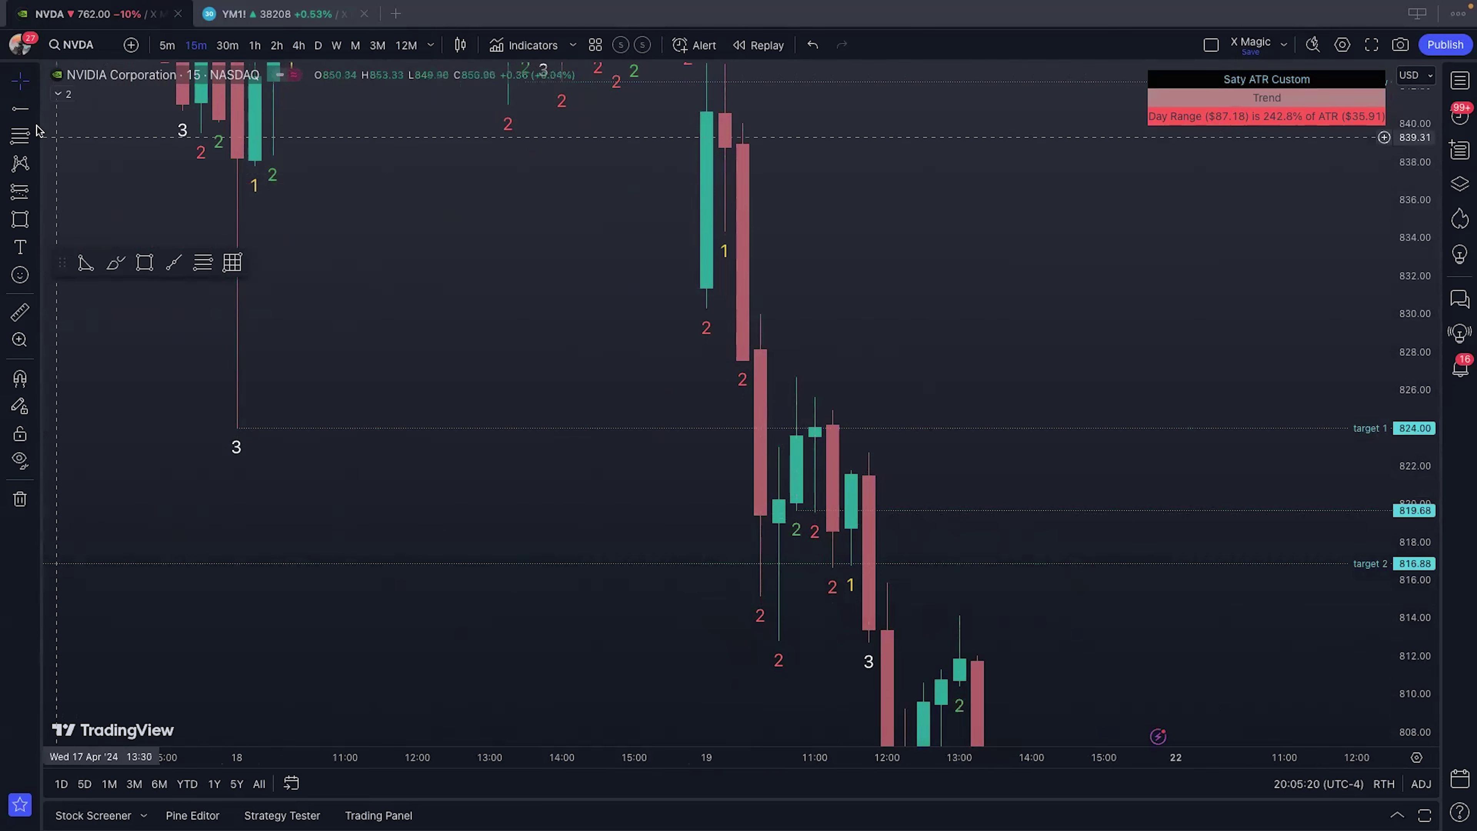
Step: Add a horizontal ray at 826.88 labelled 'stop loss'
{"action": "left_click", "coordinate": [20, 109]}
{"action": "left_click", "coordinate": [795, 374]}
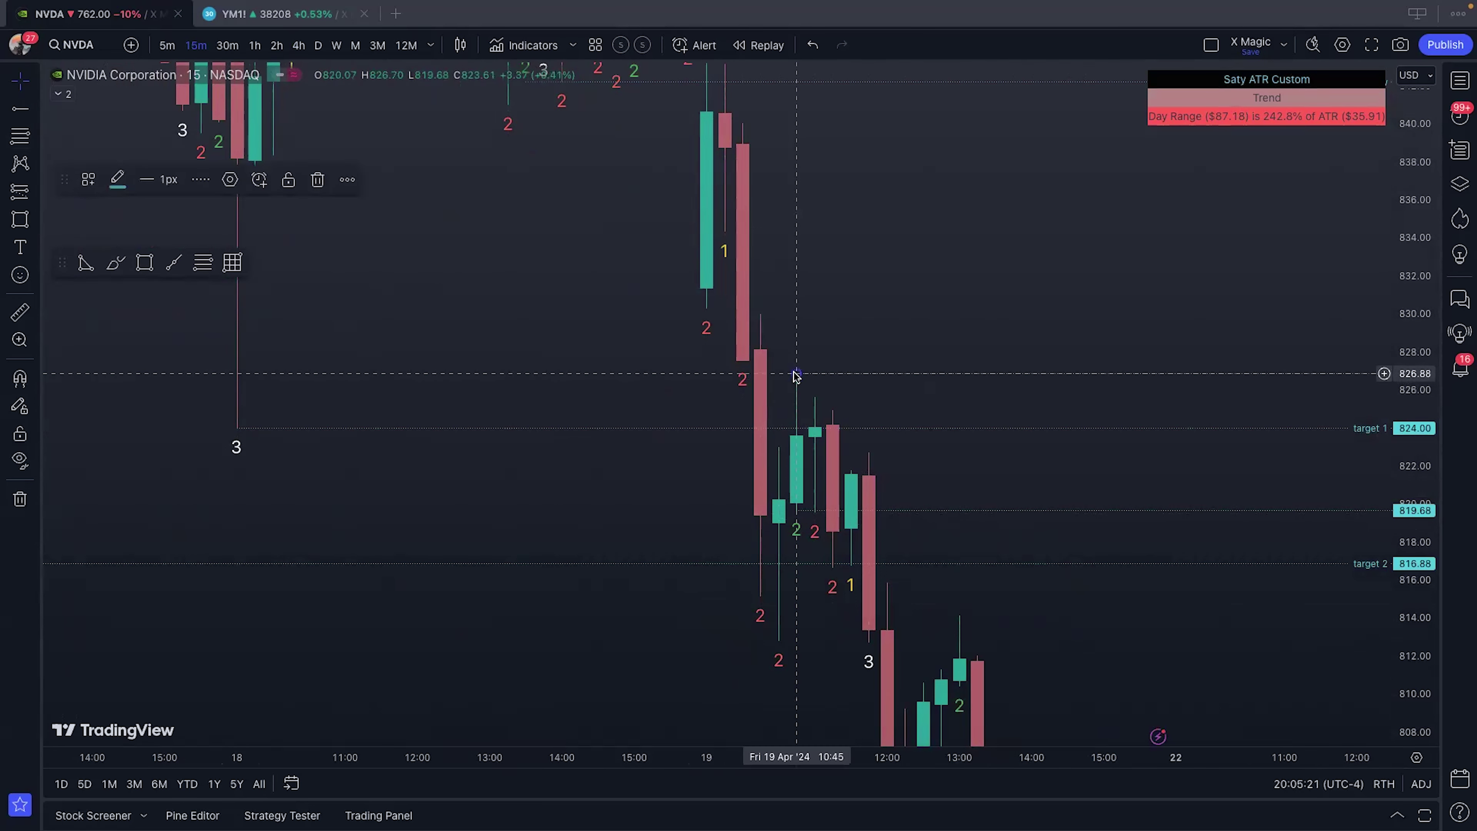
{"action": "double_click", "coordinate": [893, 378]}
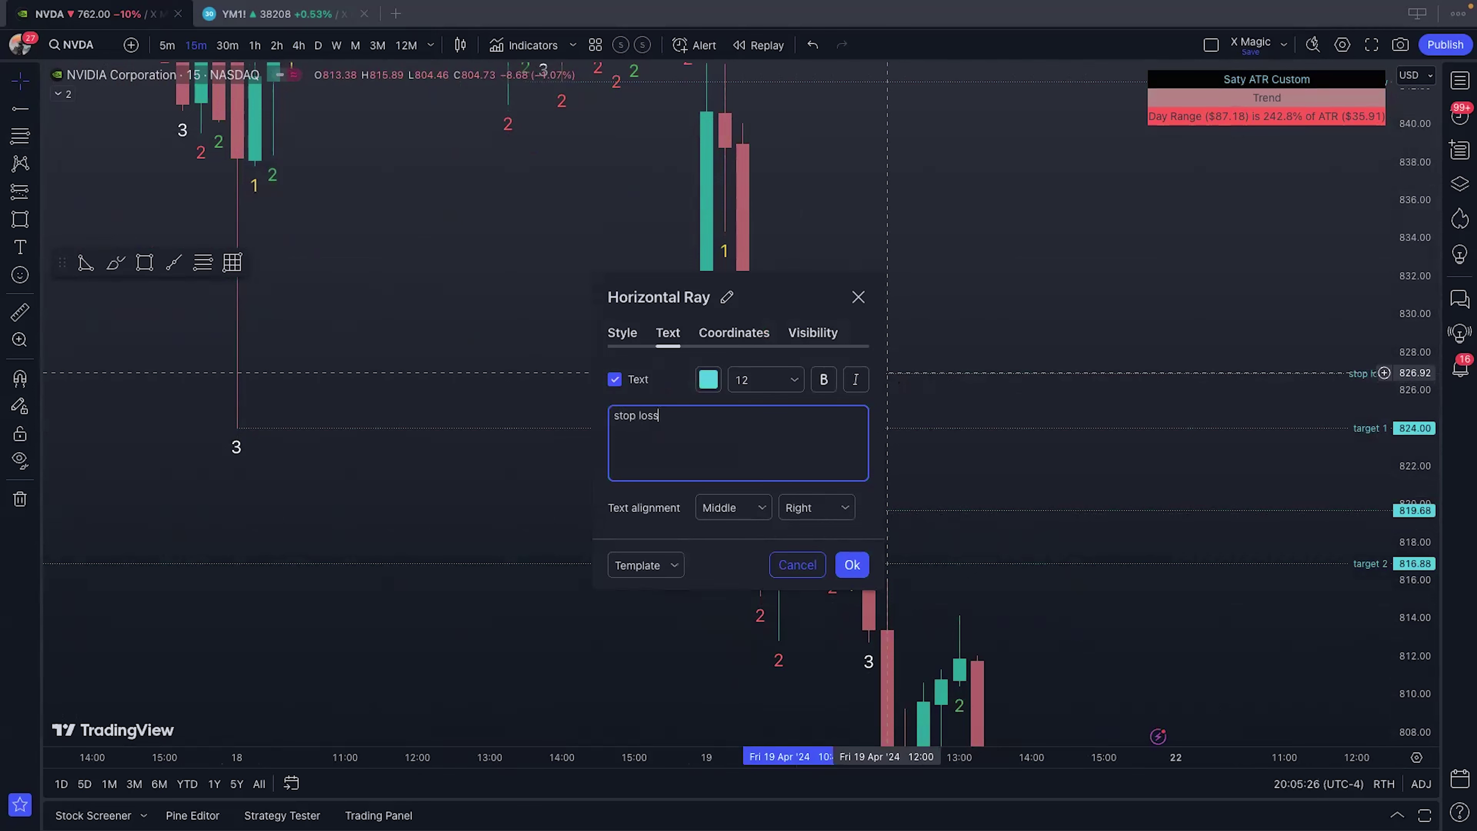
{"action": "left_click", "coordinate": [852, 566]}
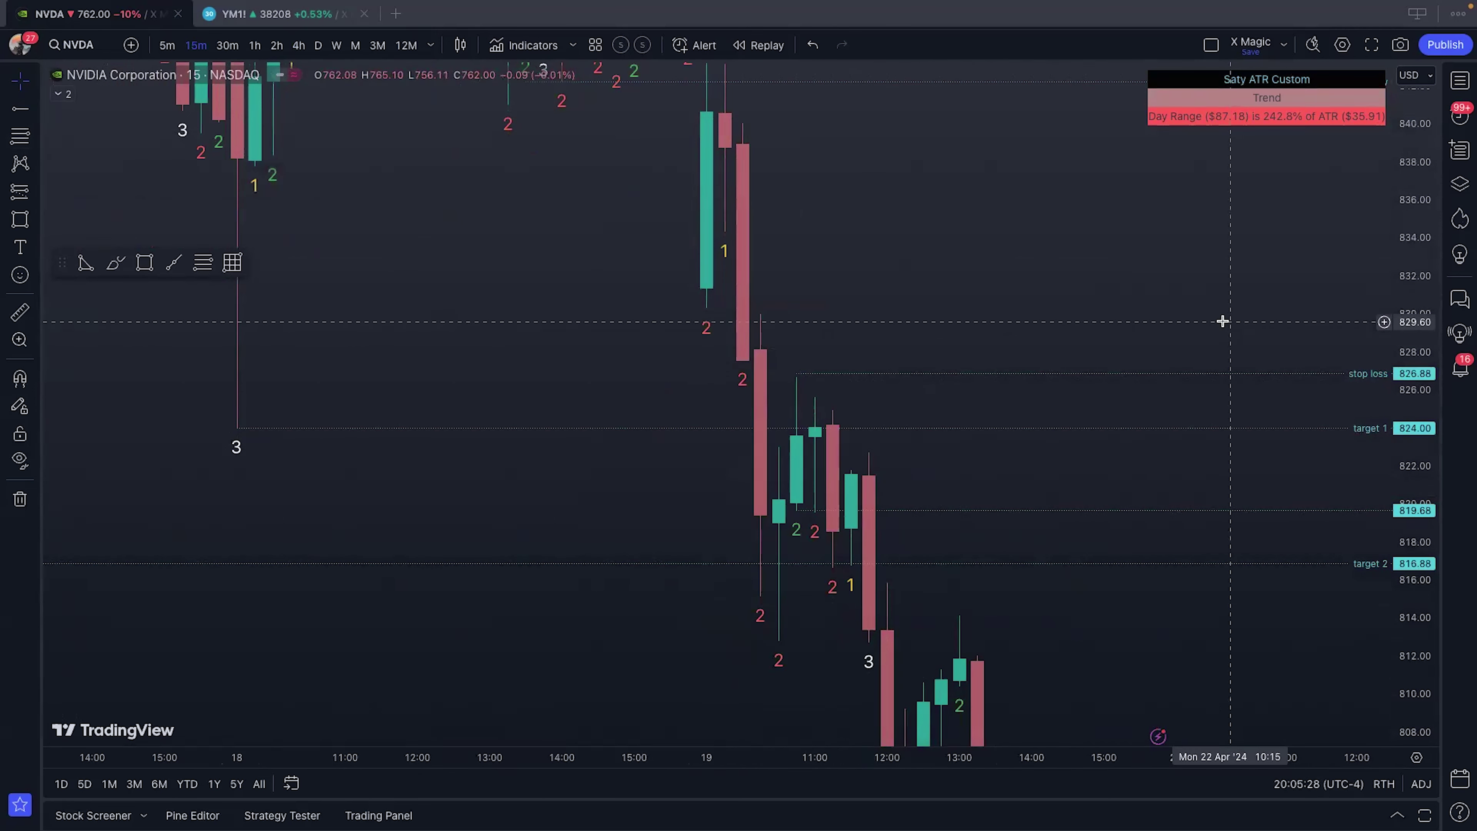
Step: Widen the view and measure the drop of the 19 Apr 11:00 candle
{"action": "left_click_drag", "start_coordinate": [1222, 322], "coordinate": [1065, 360]}
{"action": "left_click_drag", "start_coordinate": [1391, 254], "coordinate": [1378, 429]}
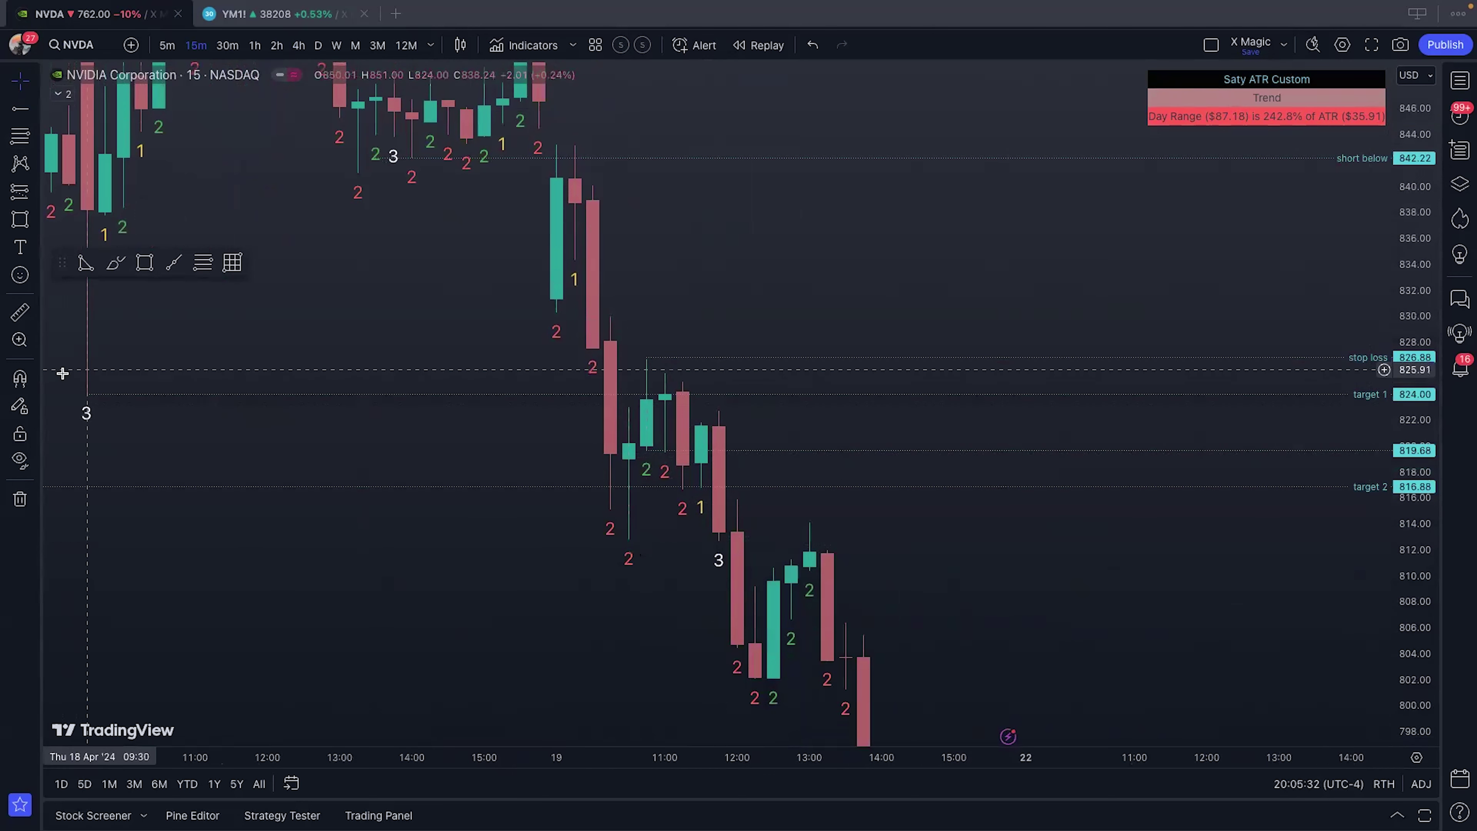
{"action": "left_click", "coordinate": [19, 312]}
{"action": "left_click", "coordinate": [646, 450]}
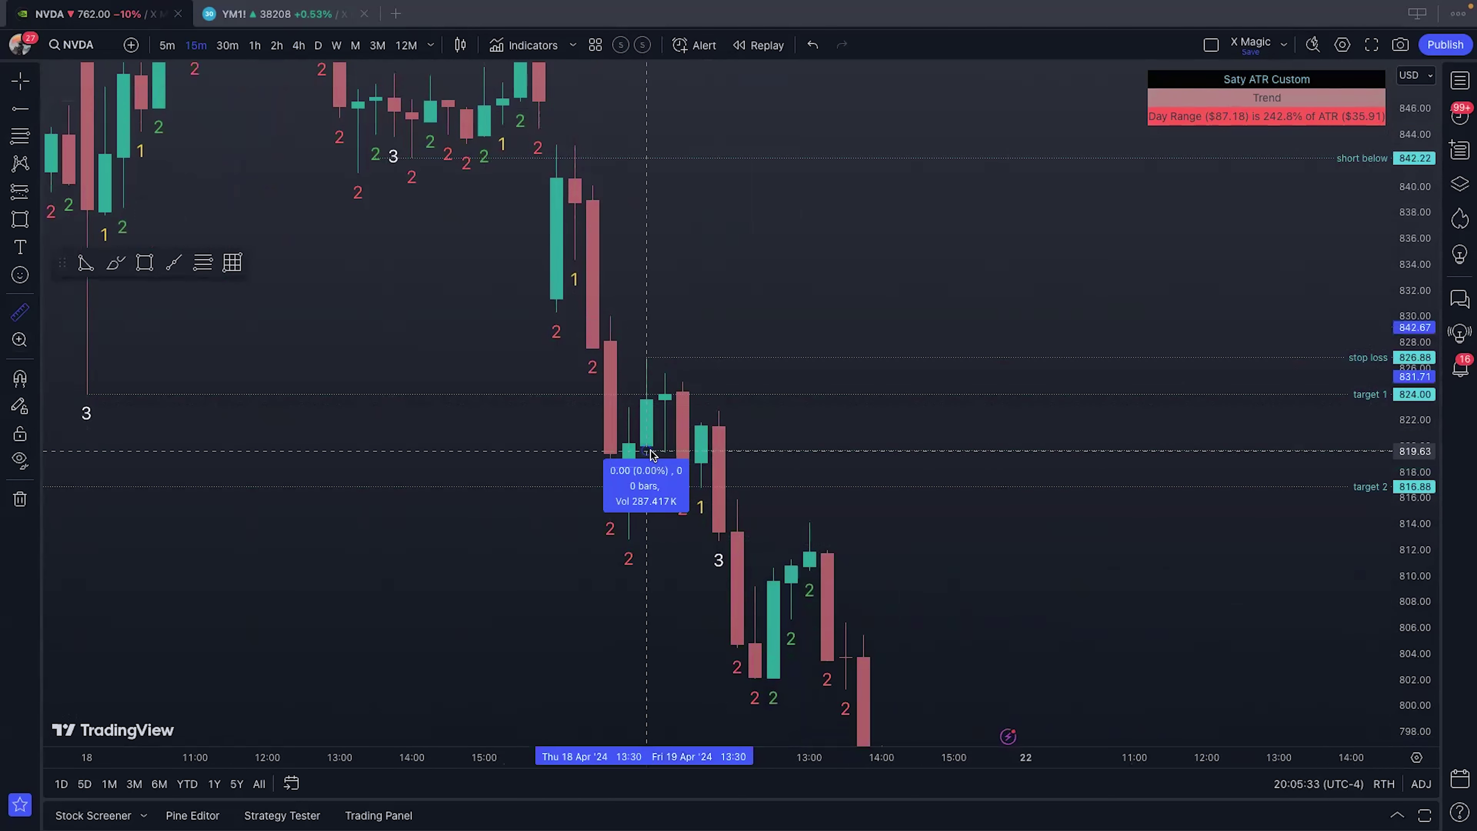
{"action": "left_click", "coordinate": [657, 535]}
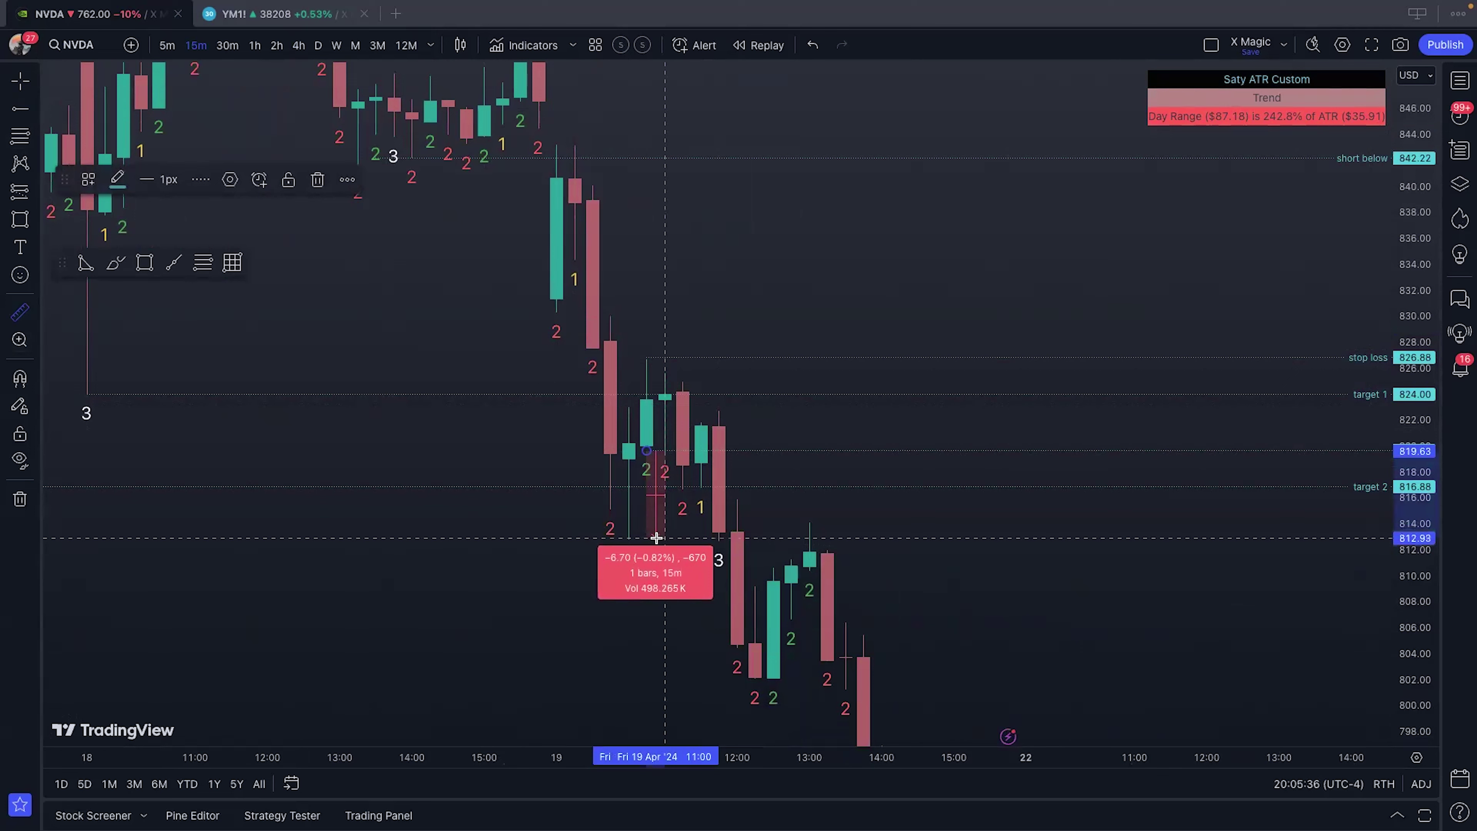
{"action": "scroll", "coordinate": [676, 538], "scroll_direction": "down", "scroll_amount": 5}
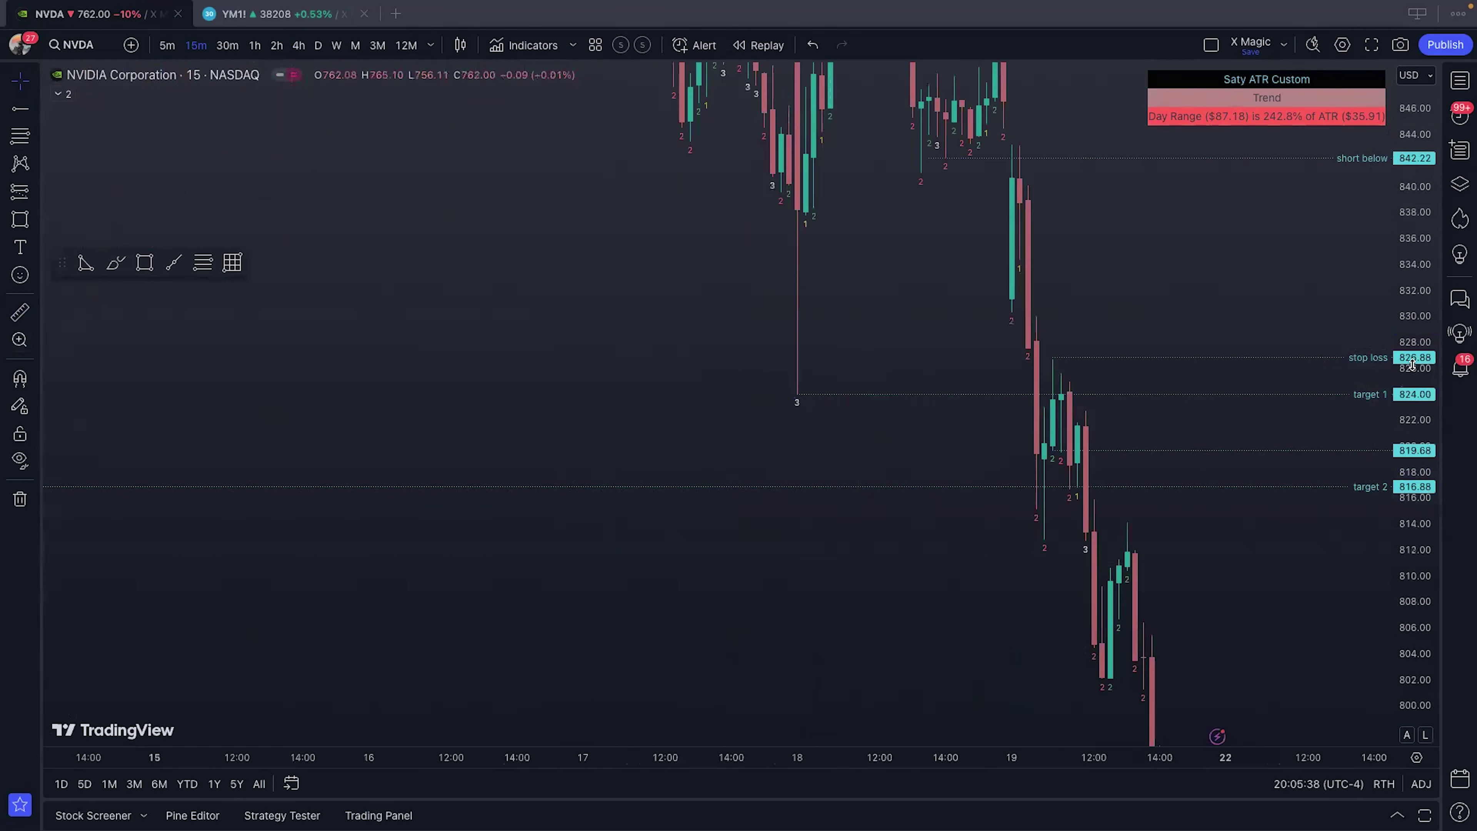
{"action": "scroll", "coordinate": [1069, 498], "scroll_direction": "down", "scroll_amount": 5}
{"action": "scroll", "coordinate": [1069, 498], "scroll_direction": "down", "scroll_amount": 5}
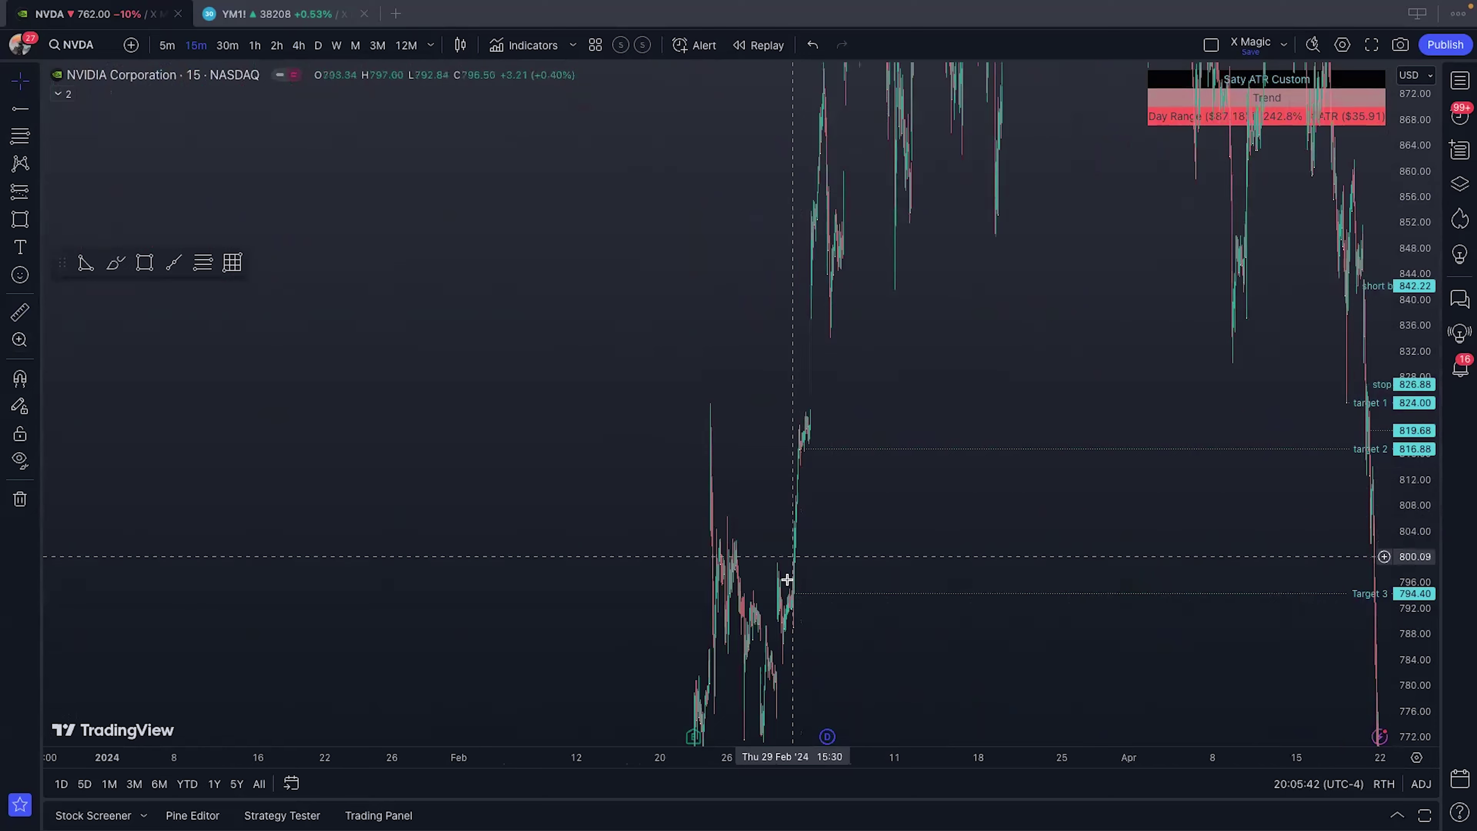
{"action": "scroll", "coordinate": [1144, 464], "scroll_direction": "up", "scroll_amount": 5}
{"action": "scroll", "coordinate": [1143, 464], "scroll_direction": "up", "scroll_amount": 8}
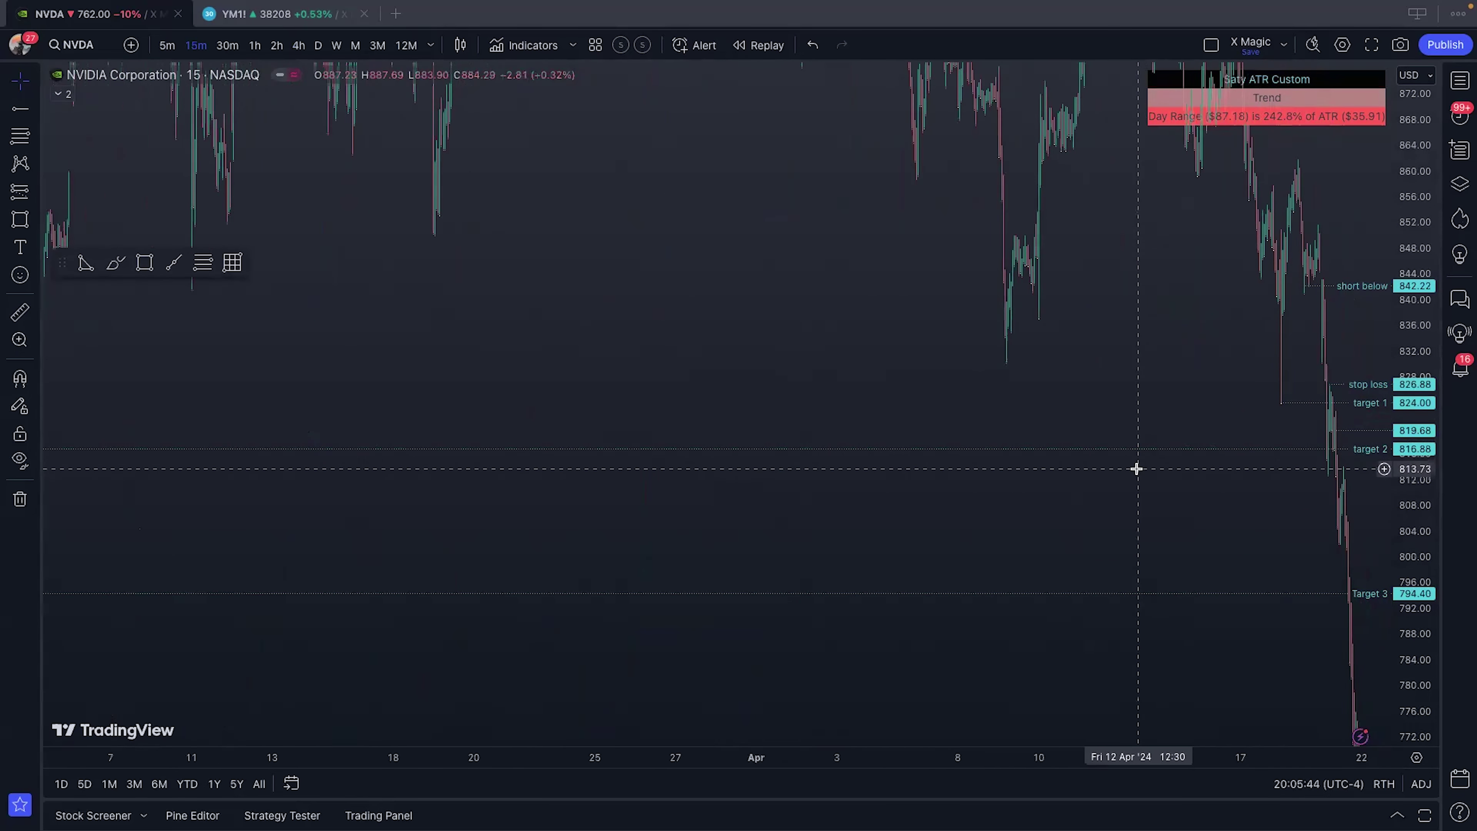
{"action": "scroll", "coordinate": [1131, 468], "scroll_direction": "up", "scroll_amount": 5}
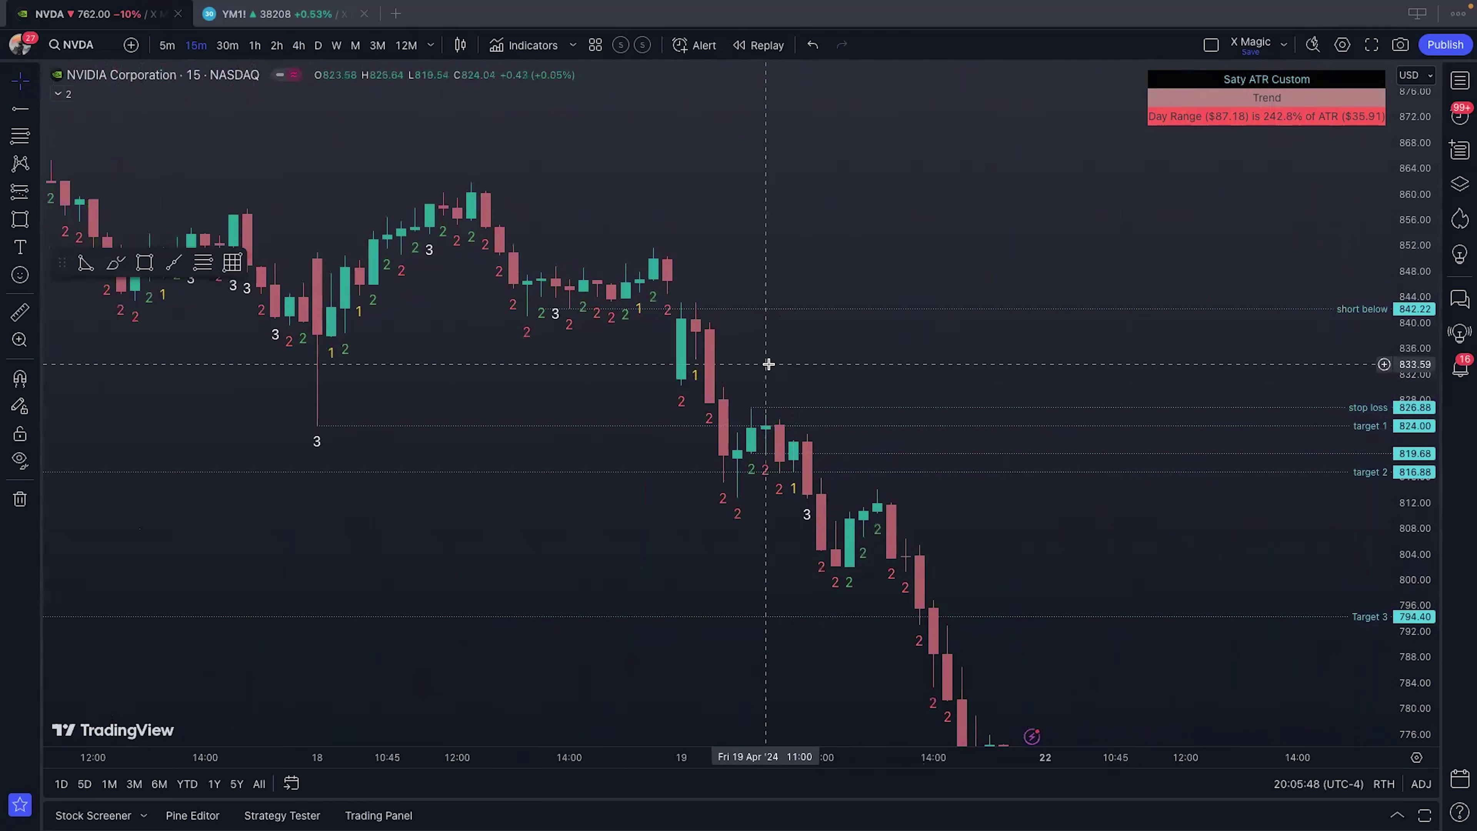
{"action": "scroll", "coordinate": [768, 363], "scroll_direction": "up", "scroll_amount": 1}
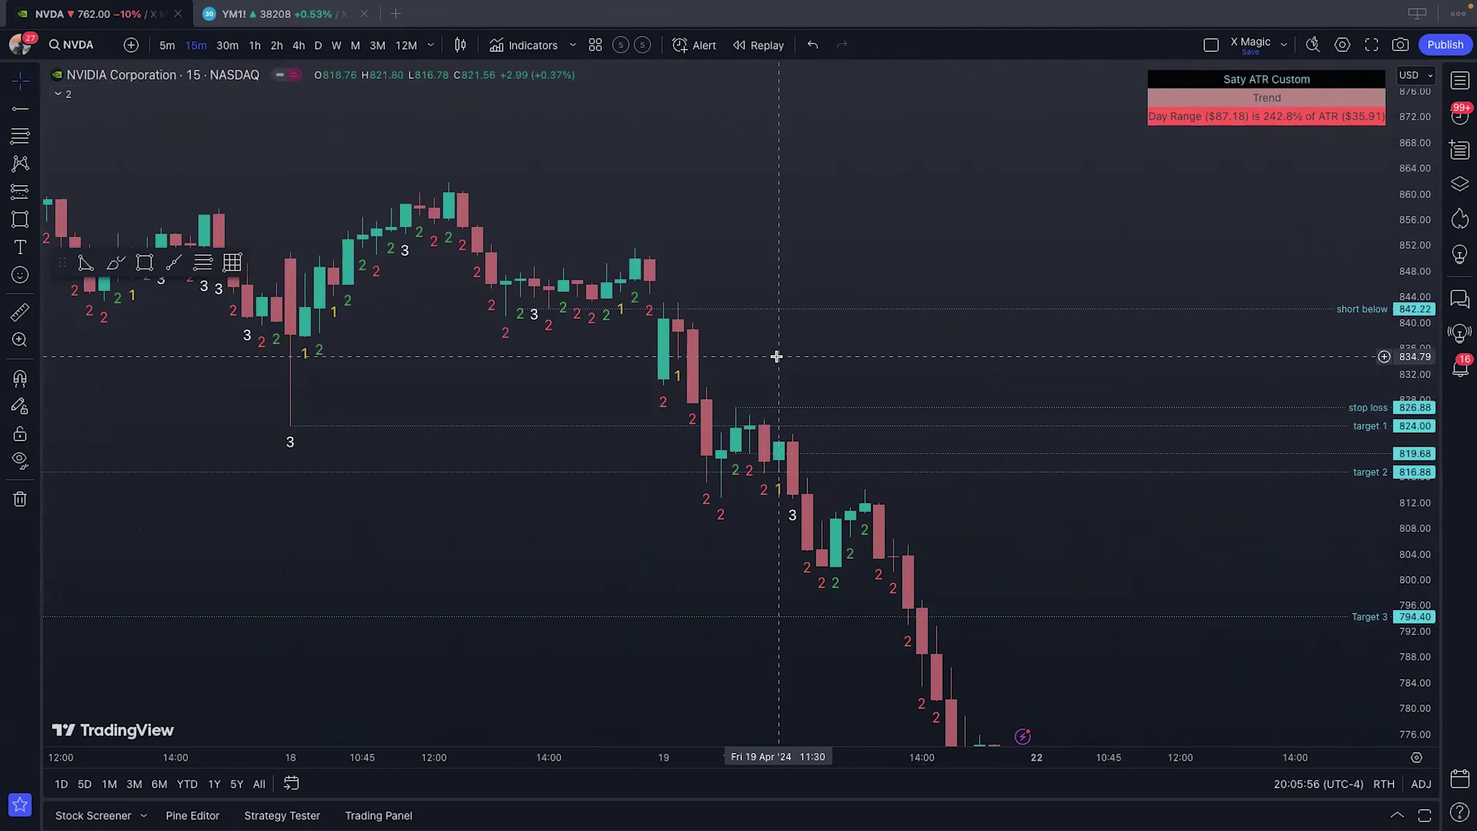
{"action": "left_click_drag", "start_coordinate": [1416, 558], "coordinate": [1415, 407]}
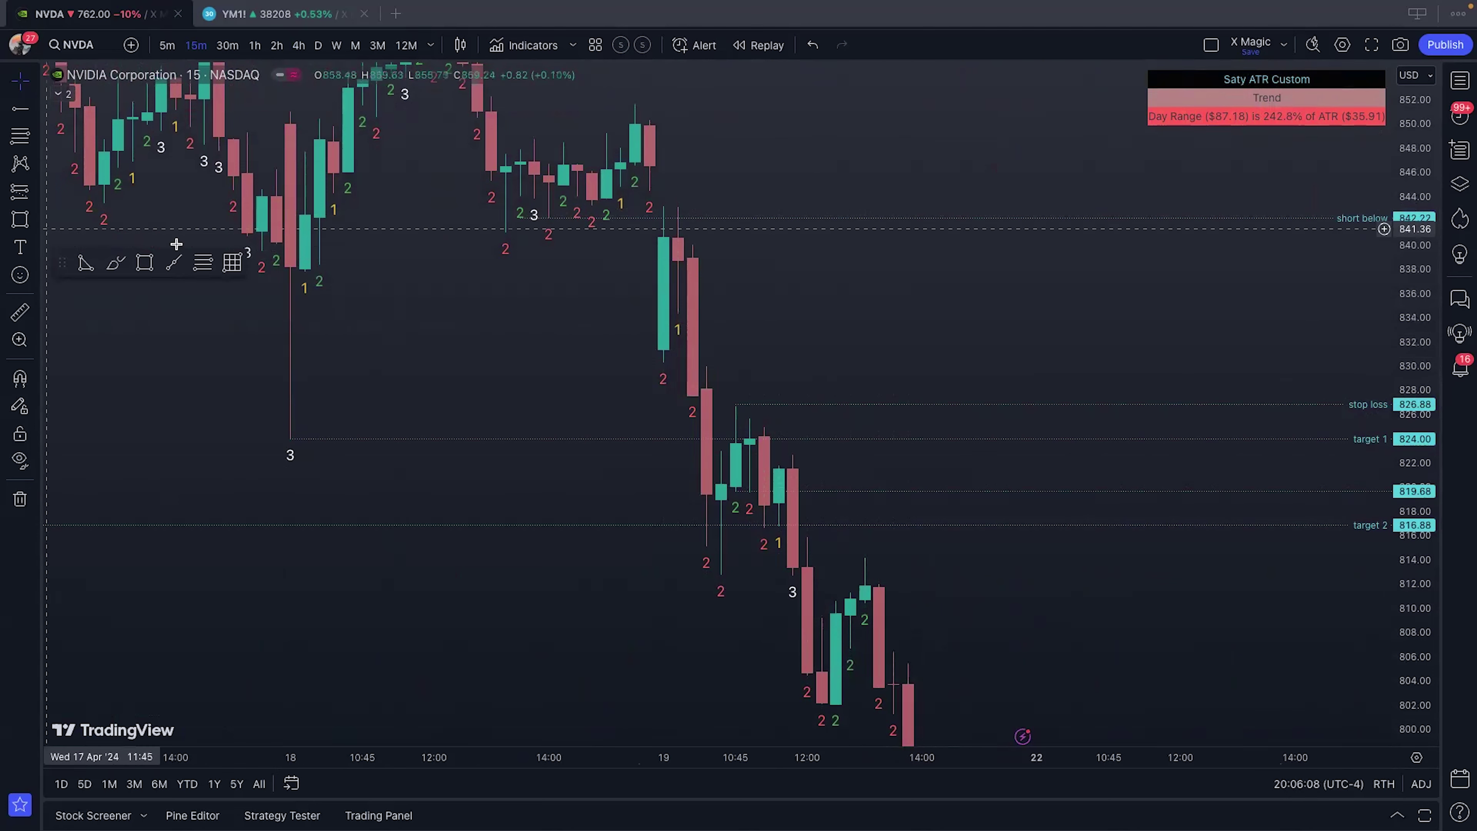
Step: Sketch a freehand curve over the April 19 sell-off candles, then undo it
{"action": "left_click", "coordinate": [26, 218]}
{"action": "left_click", "coordinate": [64, 726]}
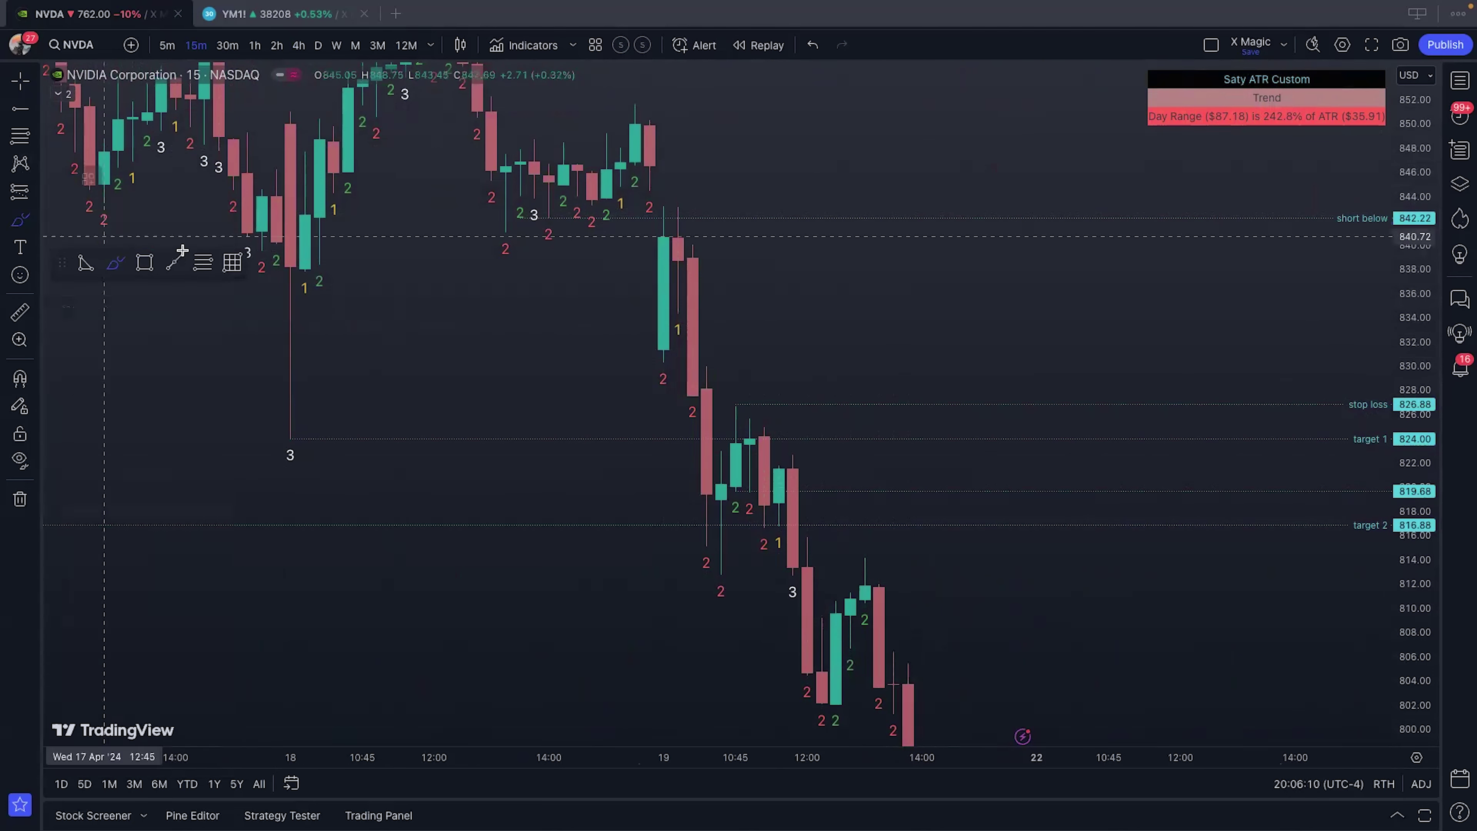
{"action": "left_click", "coordinate": [662, 211]}
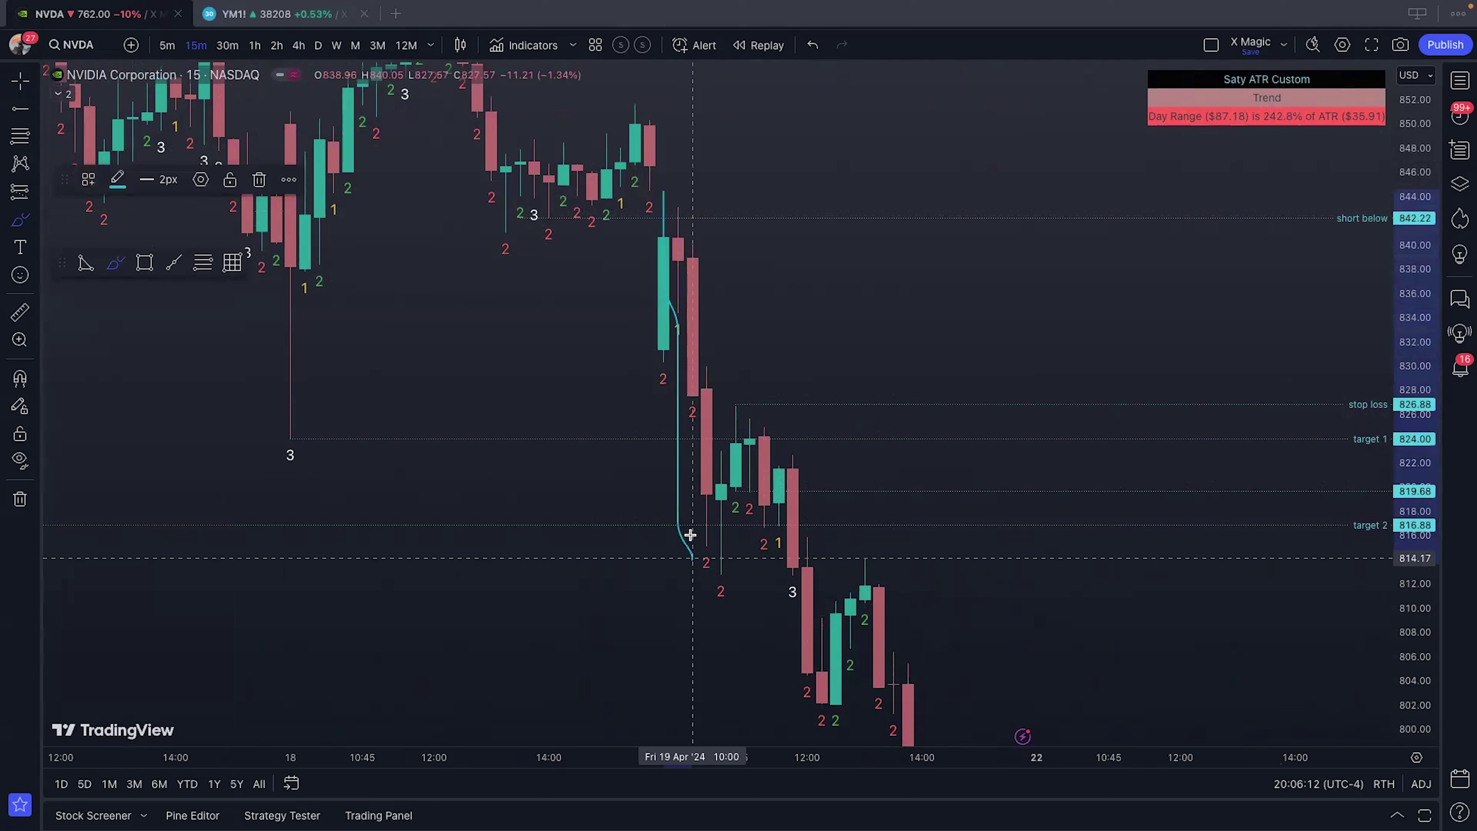
{"action": "left_click", "coordinate": [692, 556]}
{"action": "left_click", "coordinate": [773, 385]}
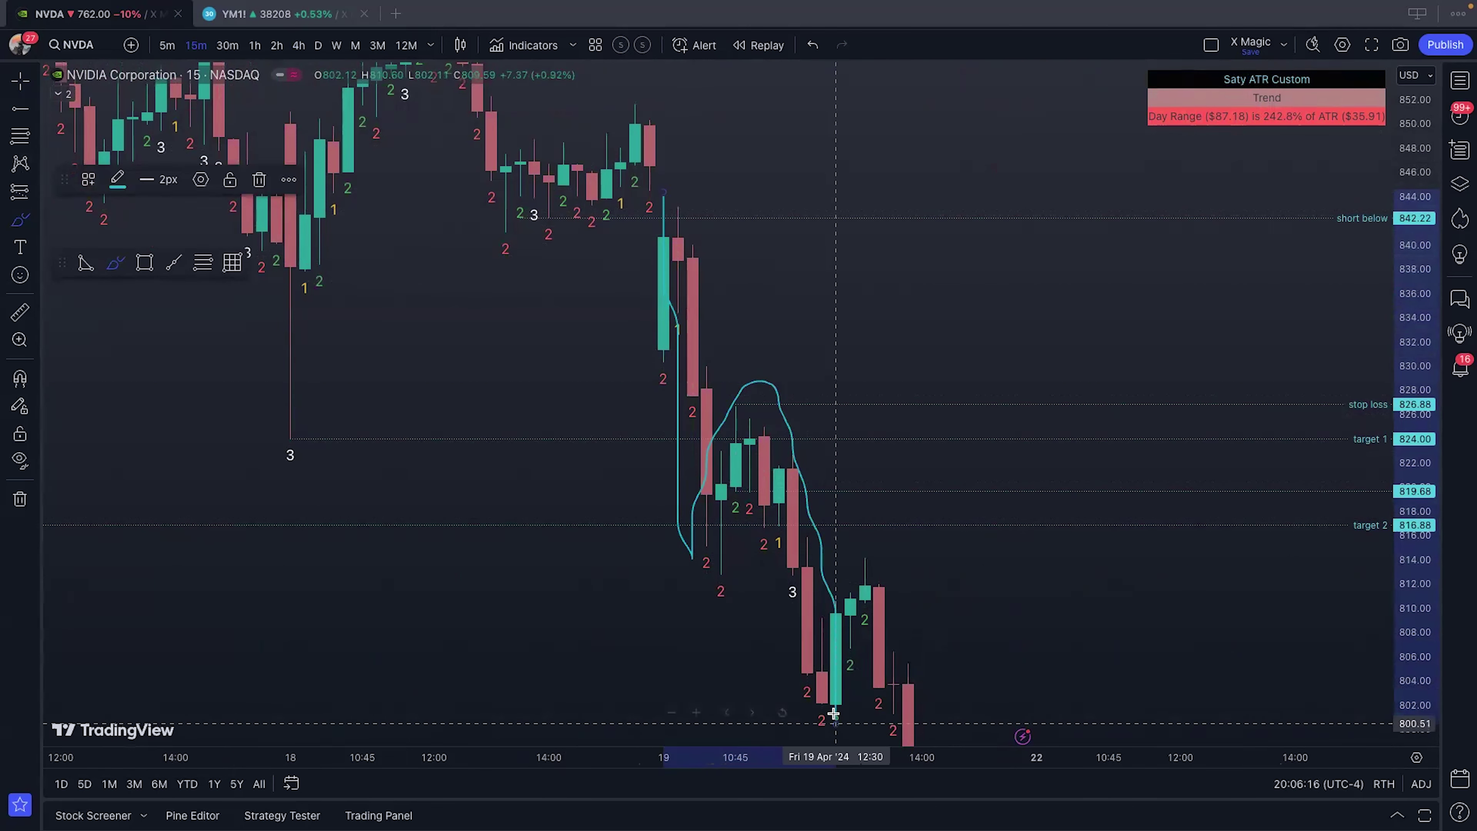
{"action": "left_click", "coordinate": [833, 713]}
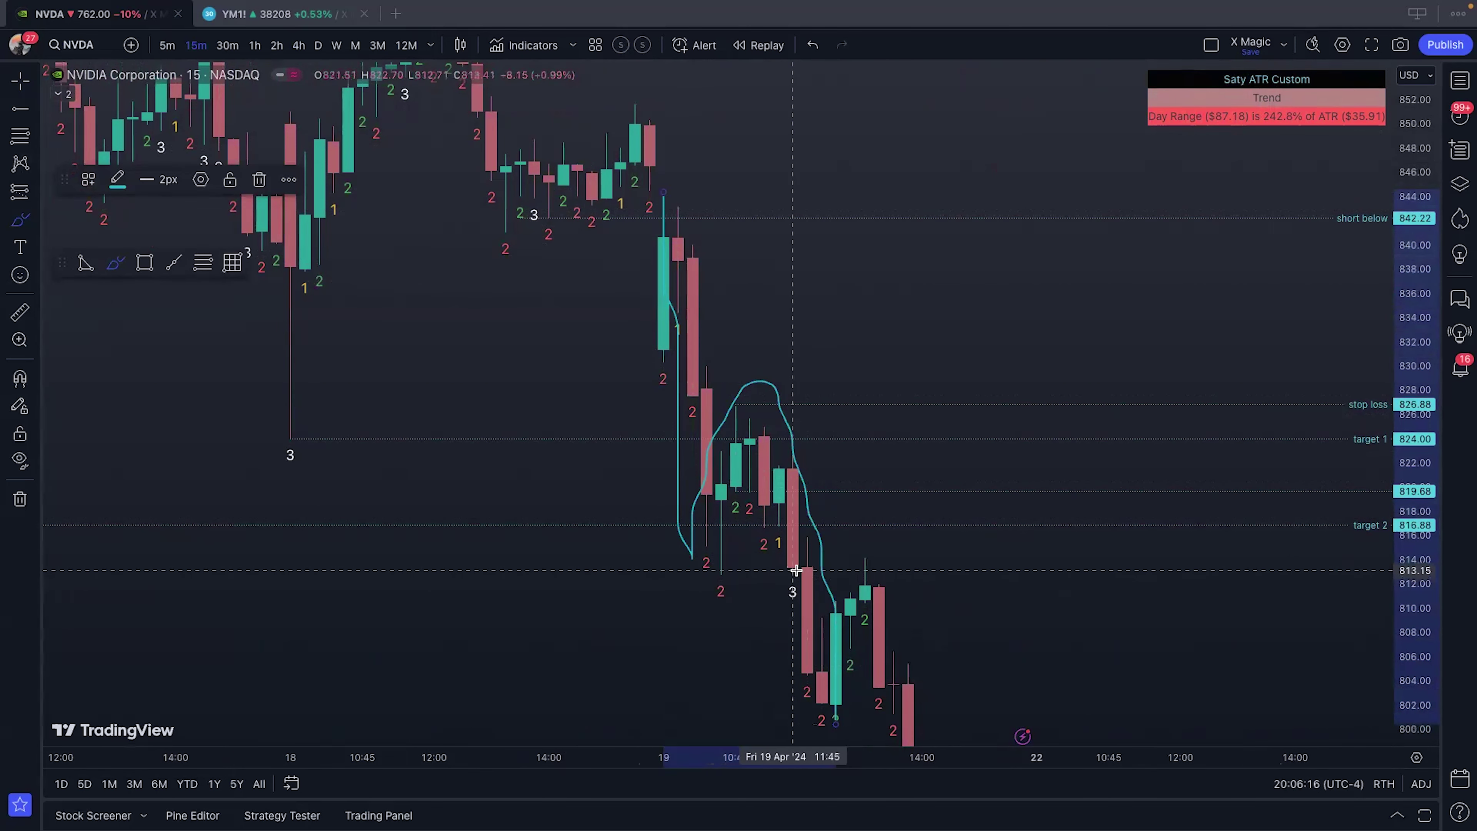
{"action": "left_click", "coordinate": [803, 46]}
Step: Pan back to the April 19 drop from the 842.22 ray through target 816.88
{"action": "scroll", "coordinate": [698, 203], "scroll_direction": "down", "scroll_amount": 1}
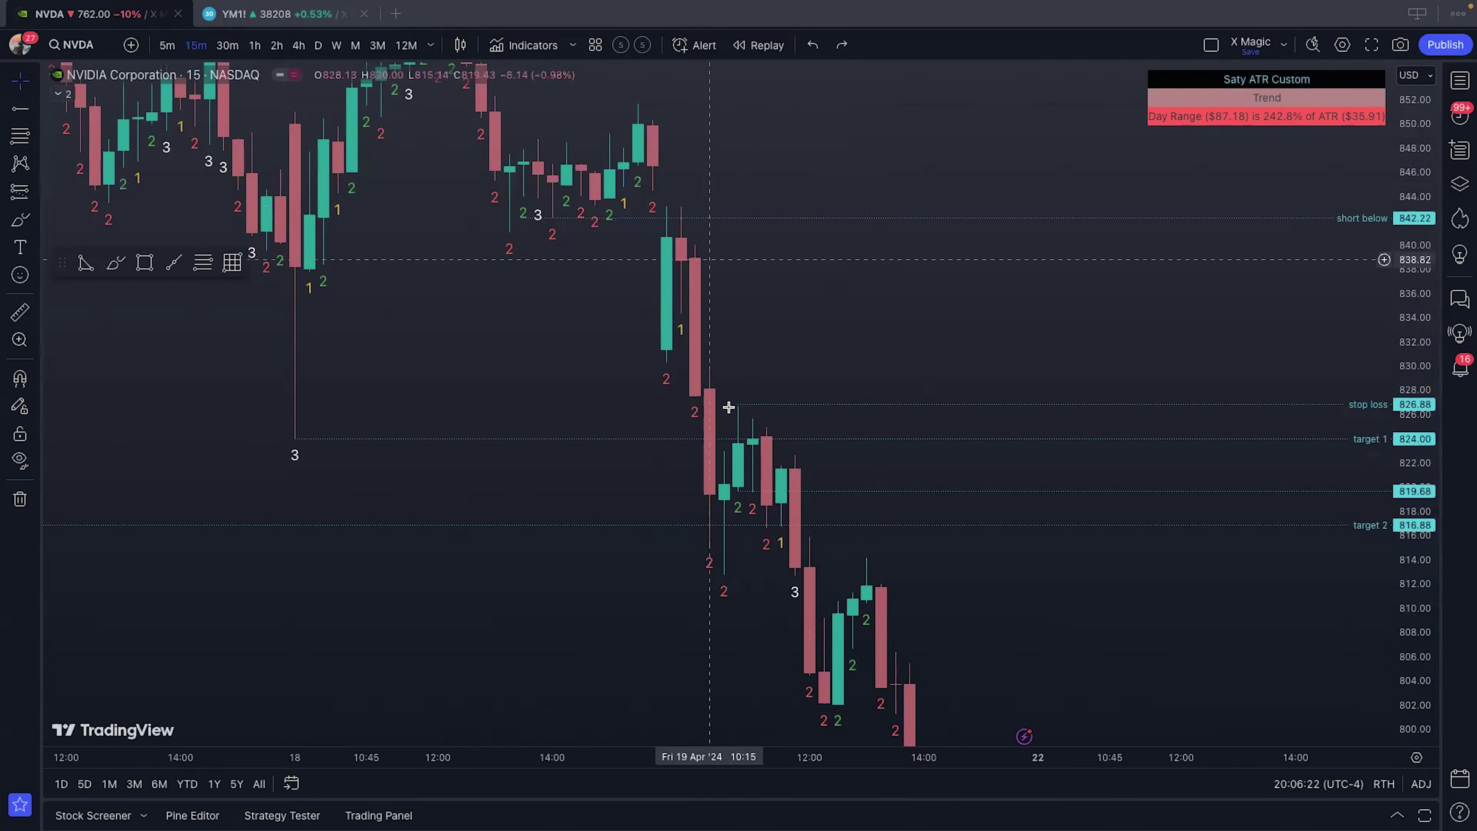
{"action": "scroll", "coordinate": [851, 407], "scroll_direction": "right", "scroll_amount": 5}
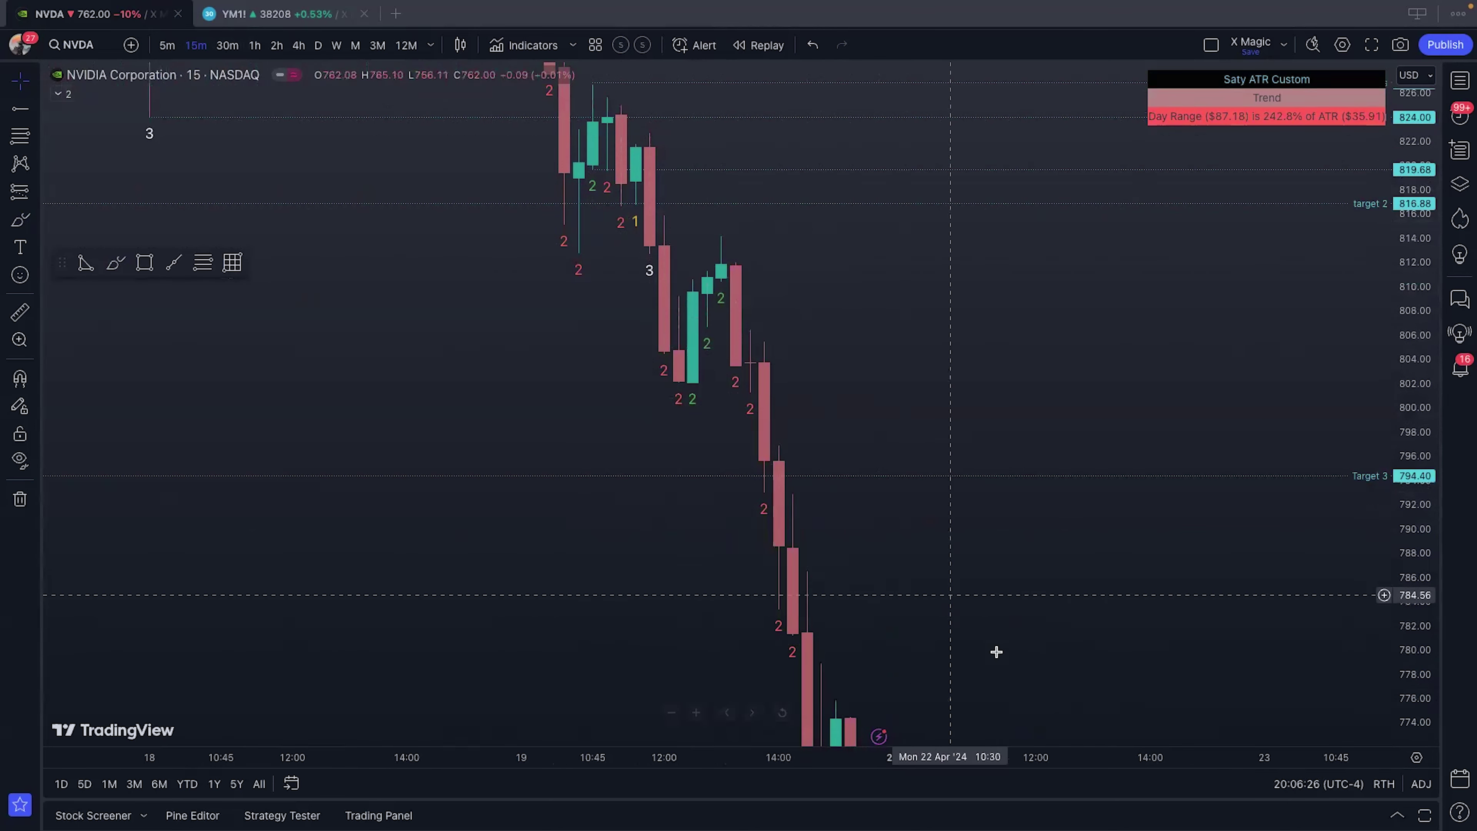
{"action": "left_click_drag", "start_coordinate": [993, 650], "coordinate": [774, 185]}
{"action": "scroll", "coordinate": [916, 439], "scroll_direction": "left", "scroll_amount": 5}
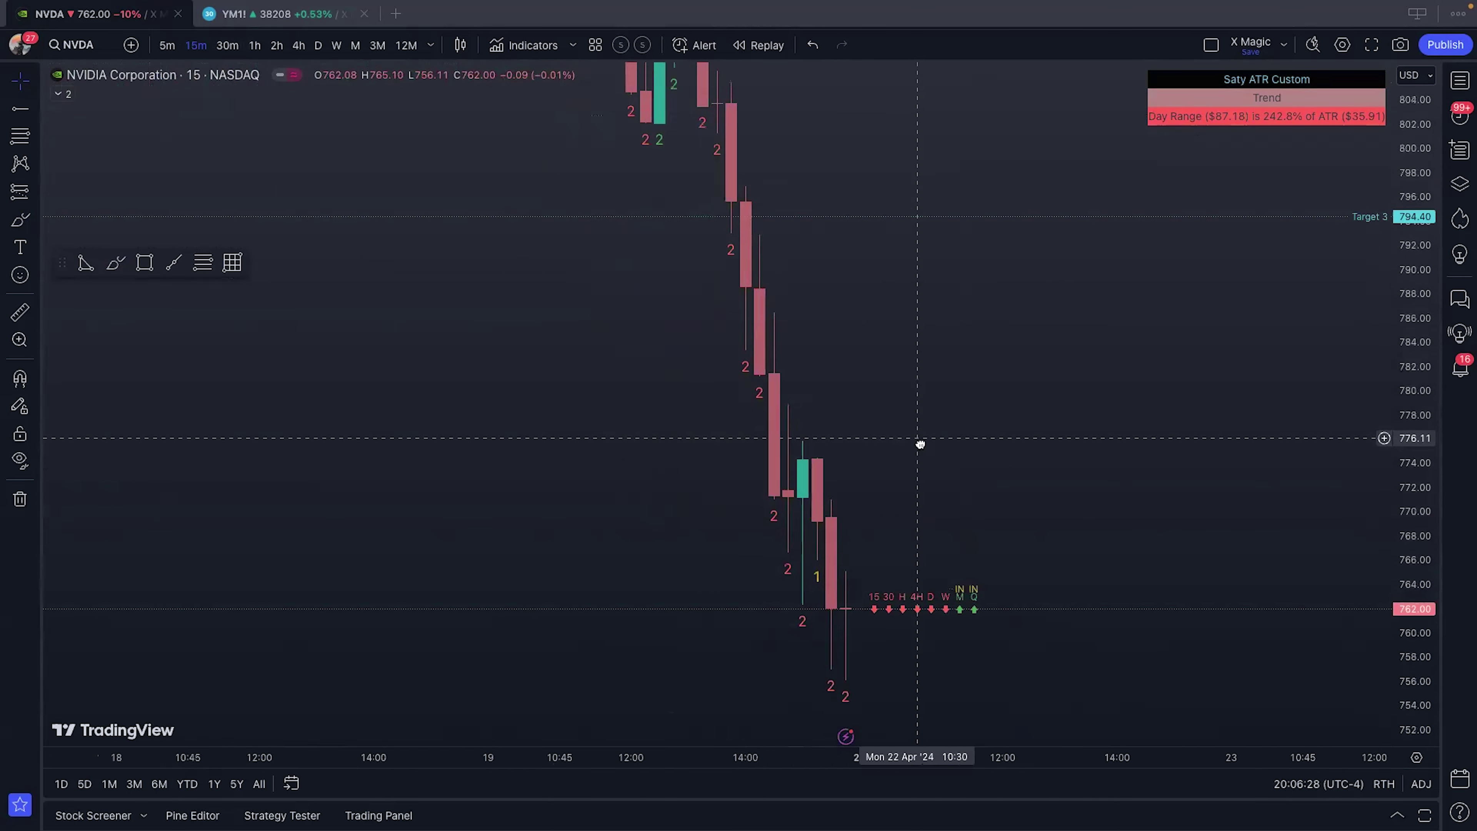
{"action": "scroll", "coordinate": [873, 383], "scroll_direction": "left", "scroll_amount": 4}
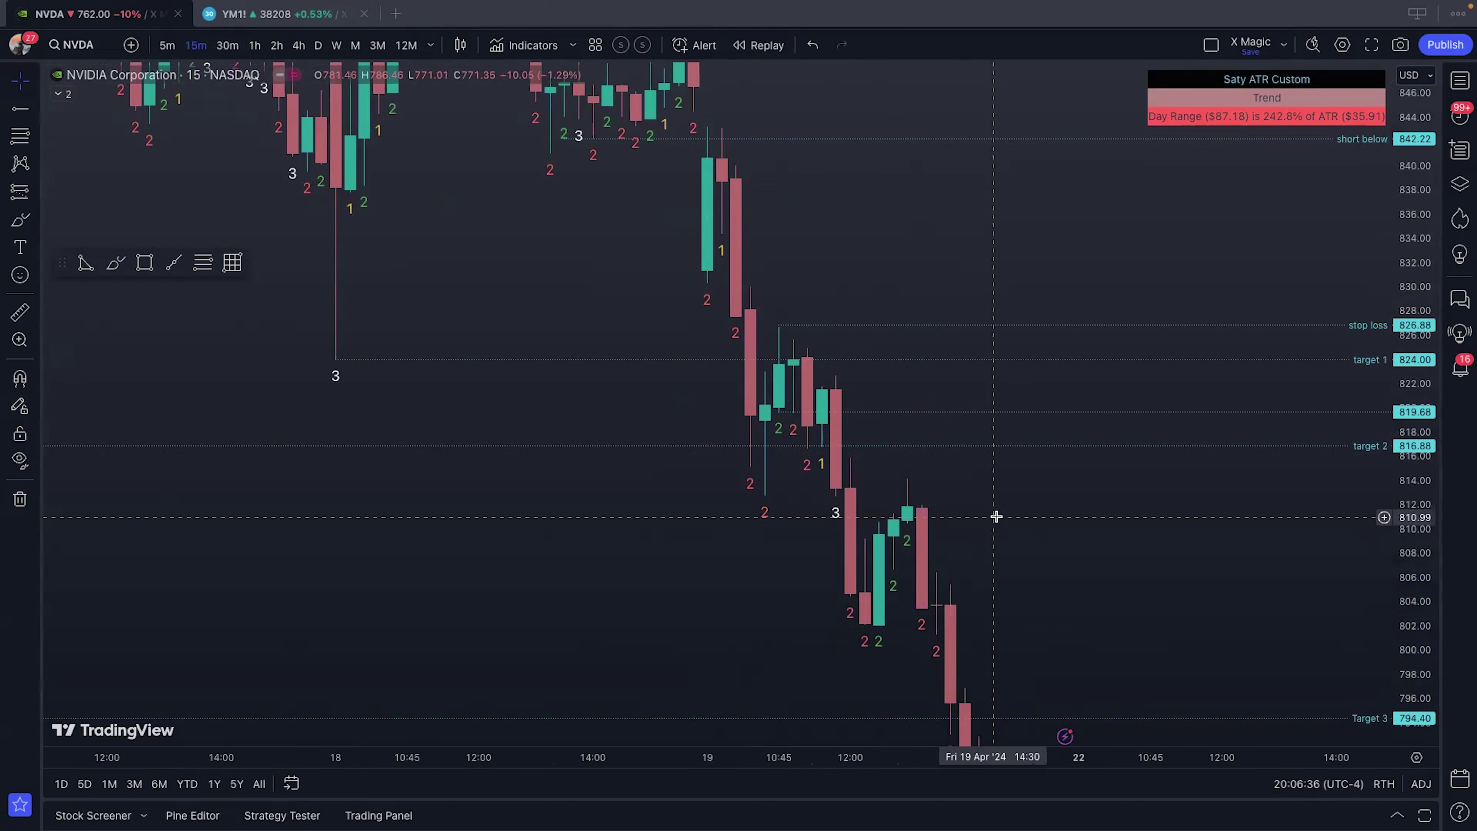
{"action": "scroll", "coordinate": [1014, 501], "scroll_direction": "left", "scroll_amount": 1}
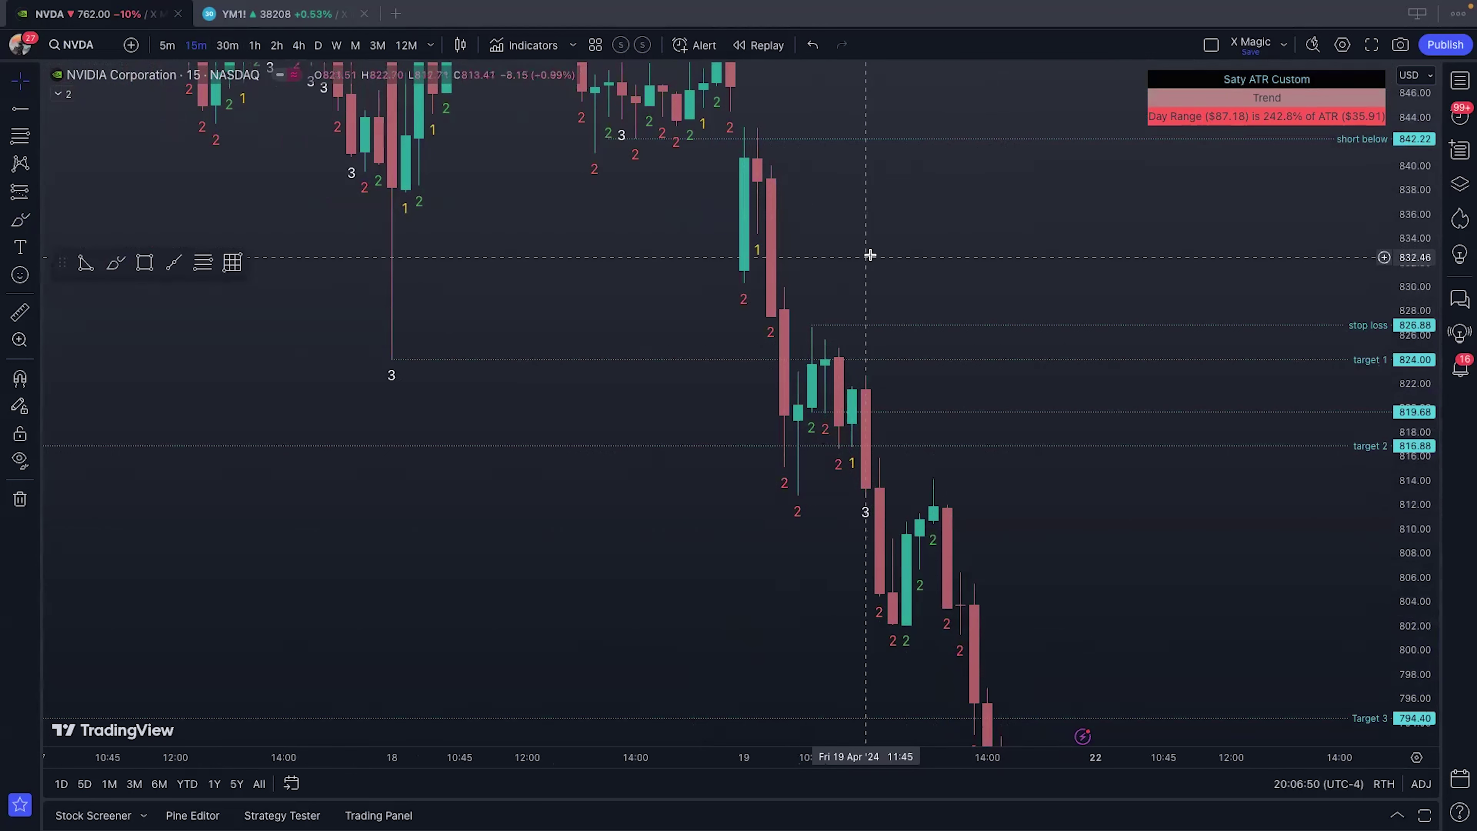
{"action": "left_click_drag", "start_coordinate": [866, 250], "coordinate": [986, 372]}
{"action": "scroll", "coordinate": [807, 373], "scroll_direction": "up", "scroll_amount": 3}
{"action": "left_click_drag", "start_coordinate": [730, 343], "coordinate": [845, 321]}
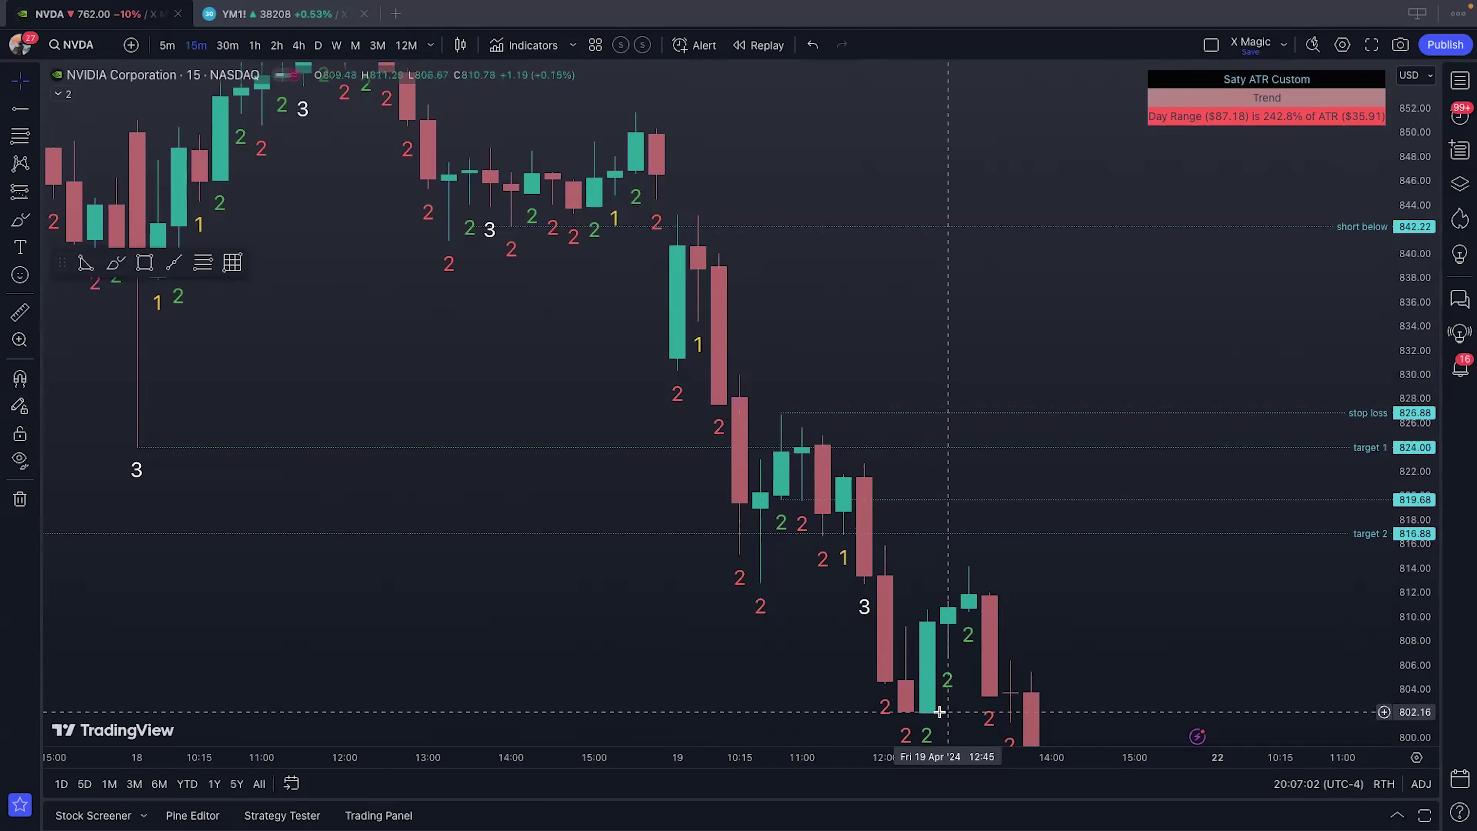
{"action": "left_click_drag", "start_coordinate": [855, 316], "coordinate": [1010, 323]}
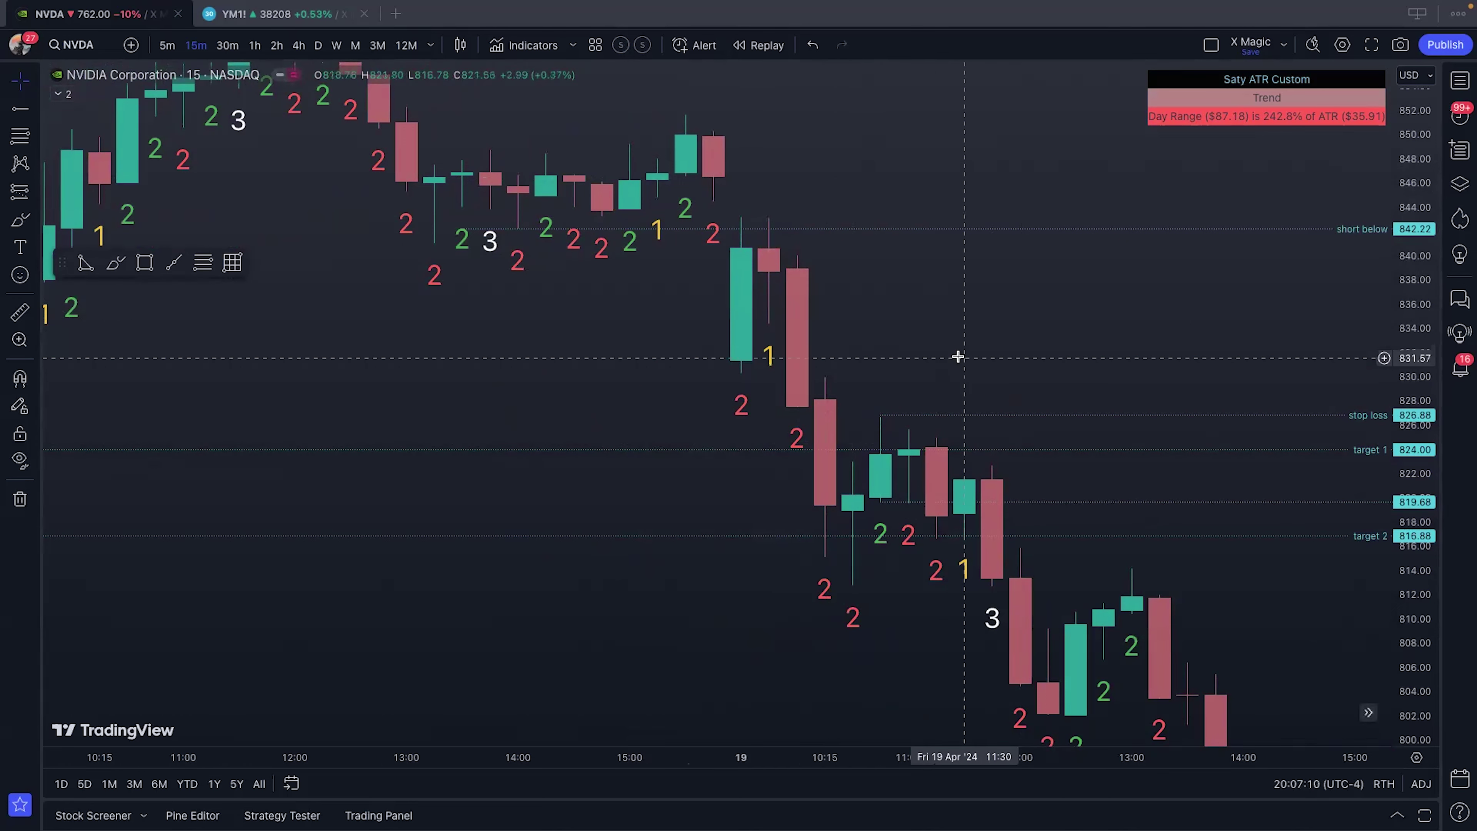
{"action": "left_click_drag", "start_coordinate": [958, 346], "coordinate": [911, 347]}
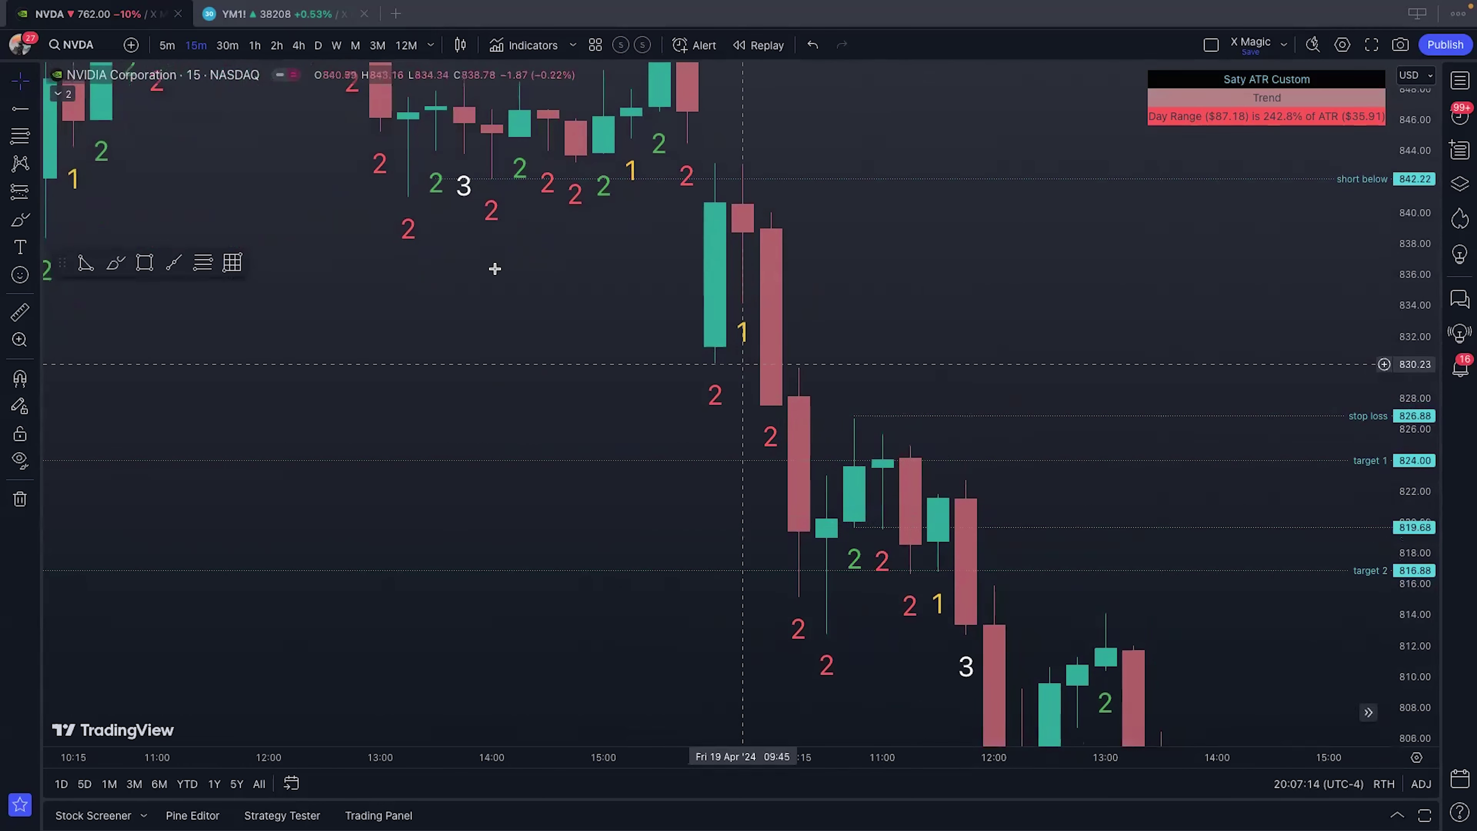
{"action": "left_click", "coordinate": [35, 220]}
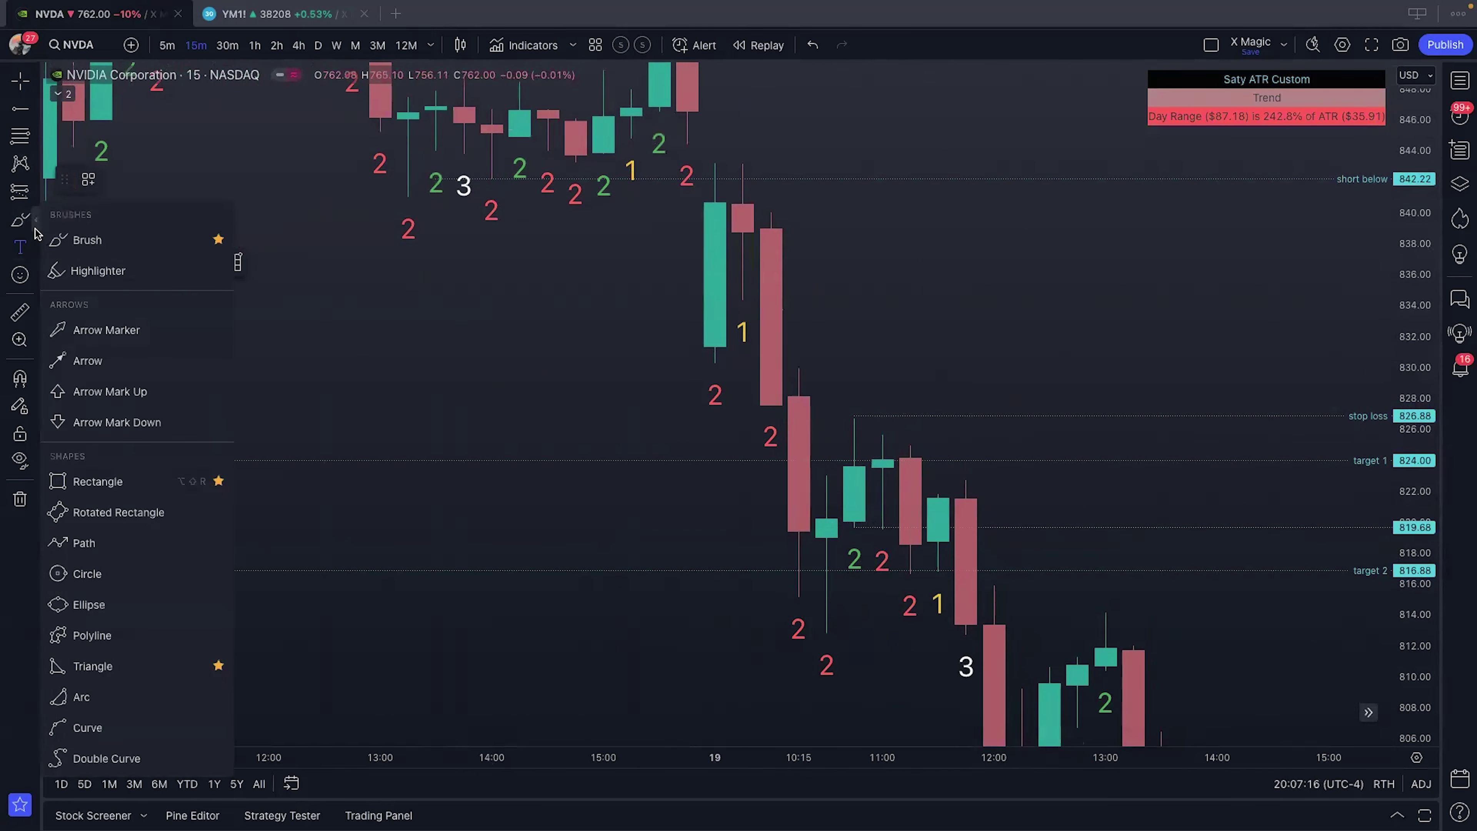
{"action": "left_click", "coordinate": [70, 146]}
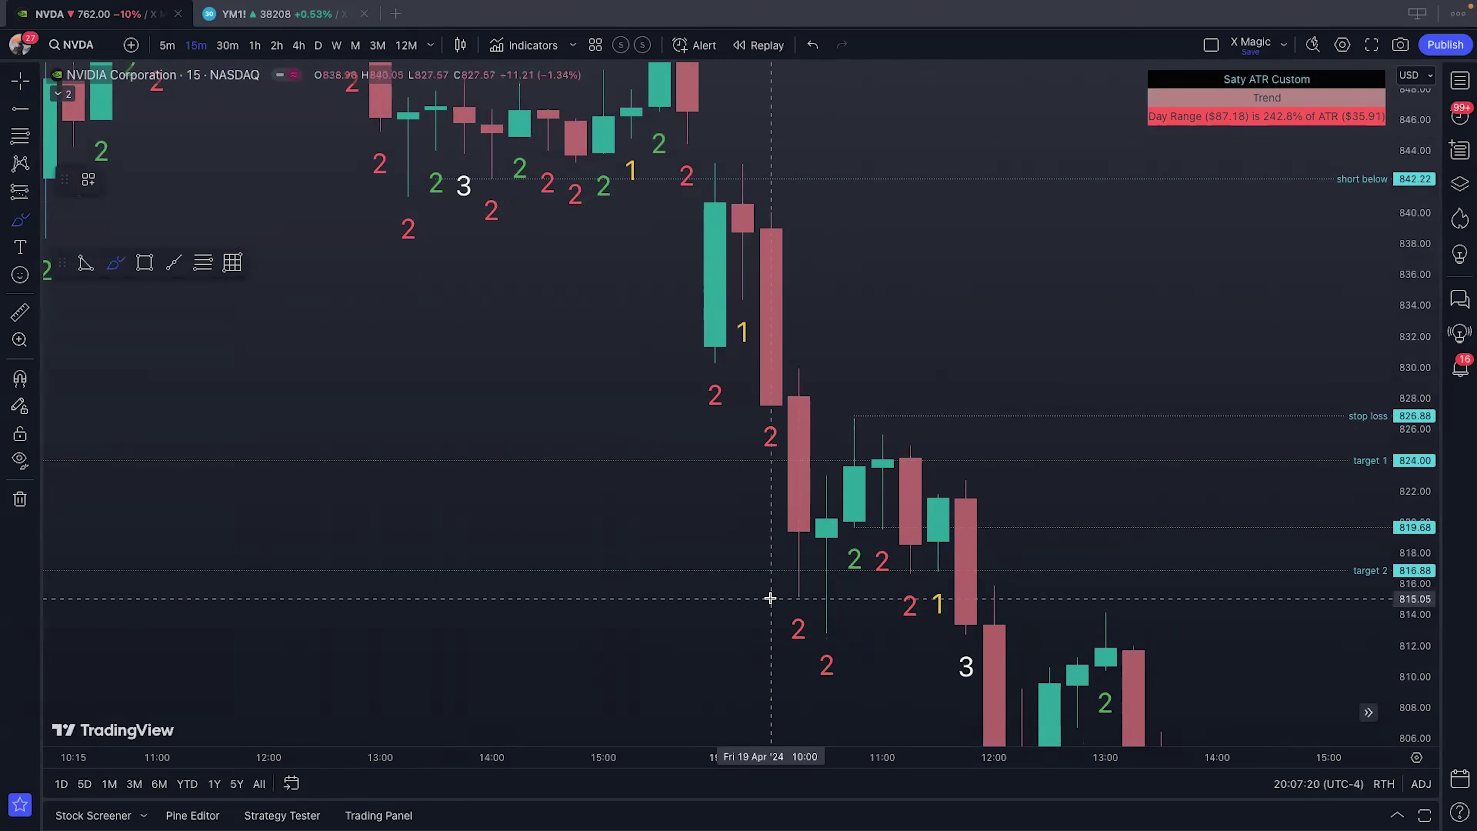
{"action": "left_click_drag", "start_coordinate": [826, 586], "coordinate": [745, 595]}
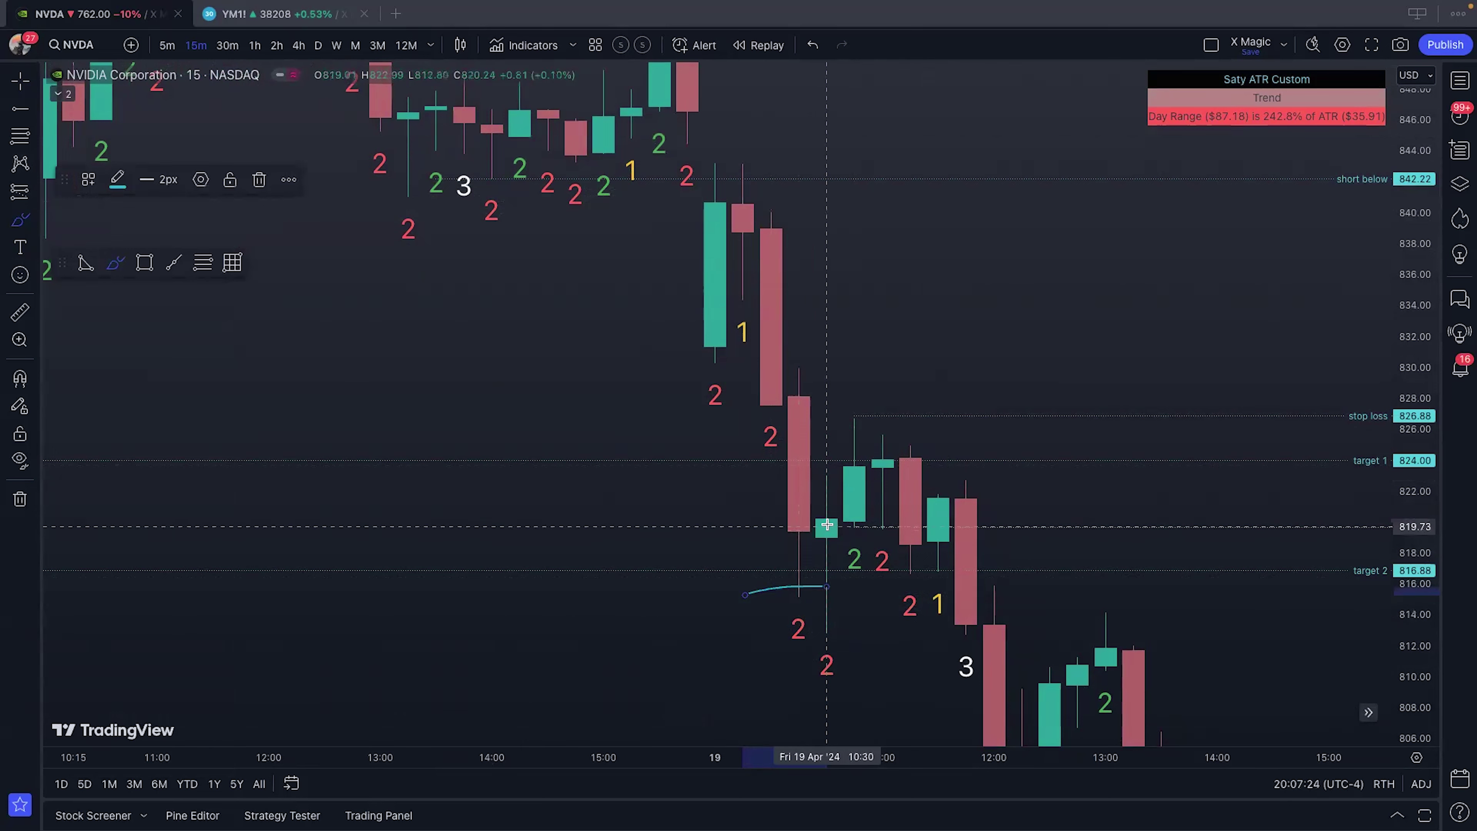
{"action": "left_click_drag", "start_coordinate": [798, 610], "coordinate": [882, 424]}
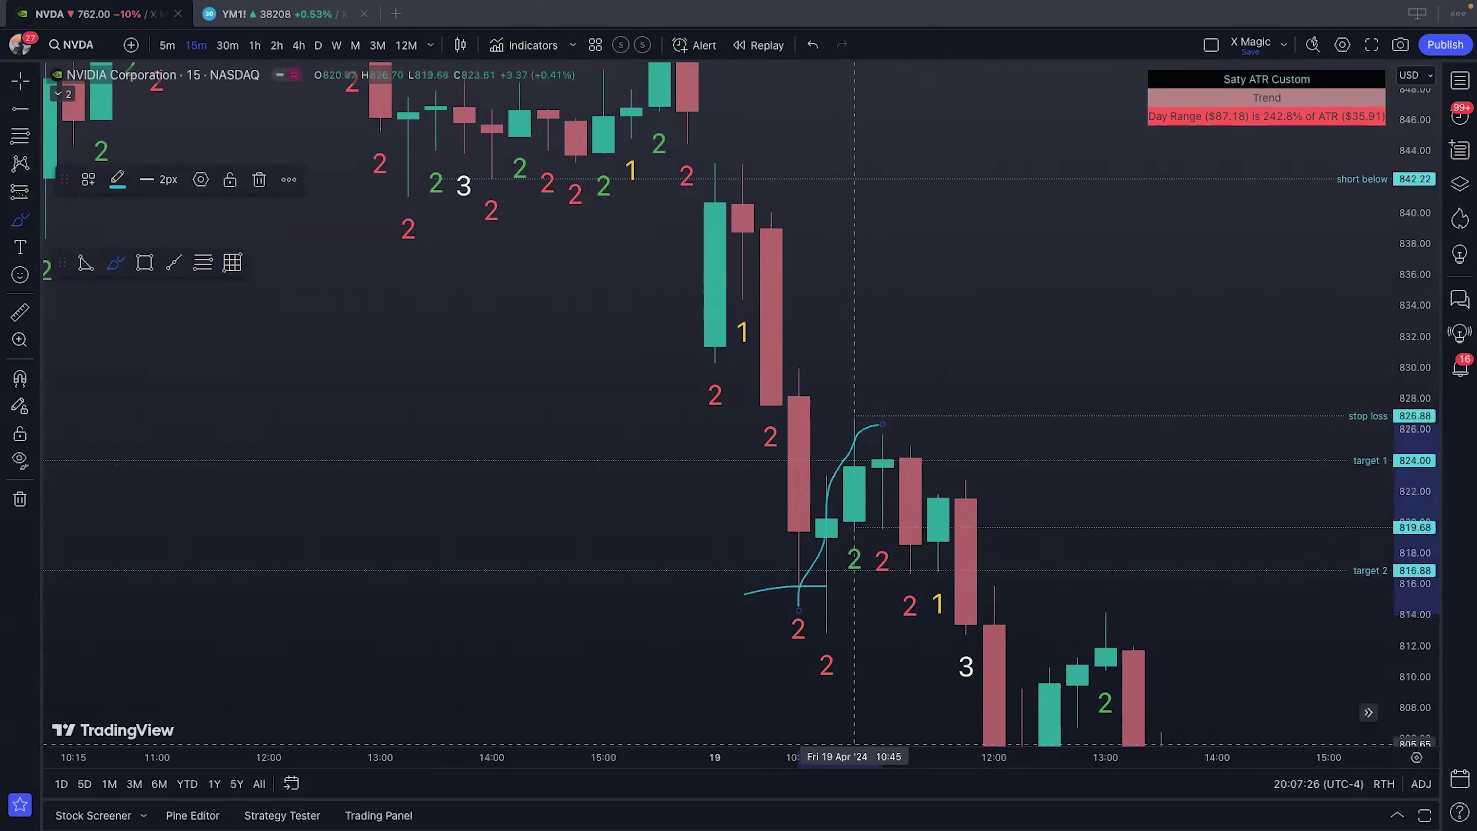
{"action": "mouse_move", "coordinate": [824, 806]}
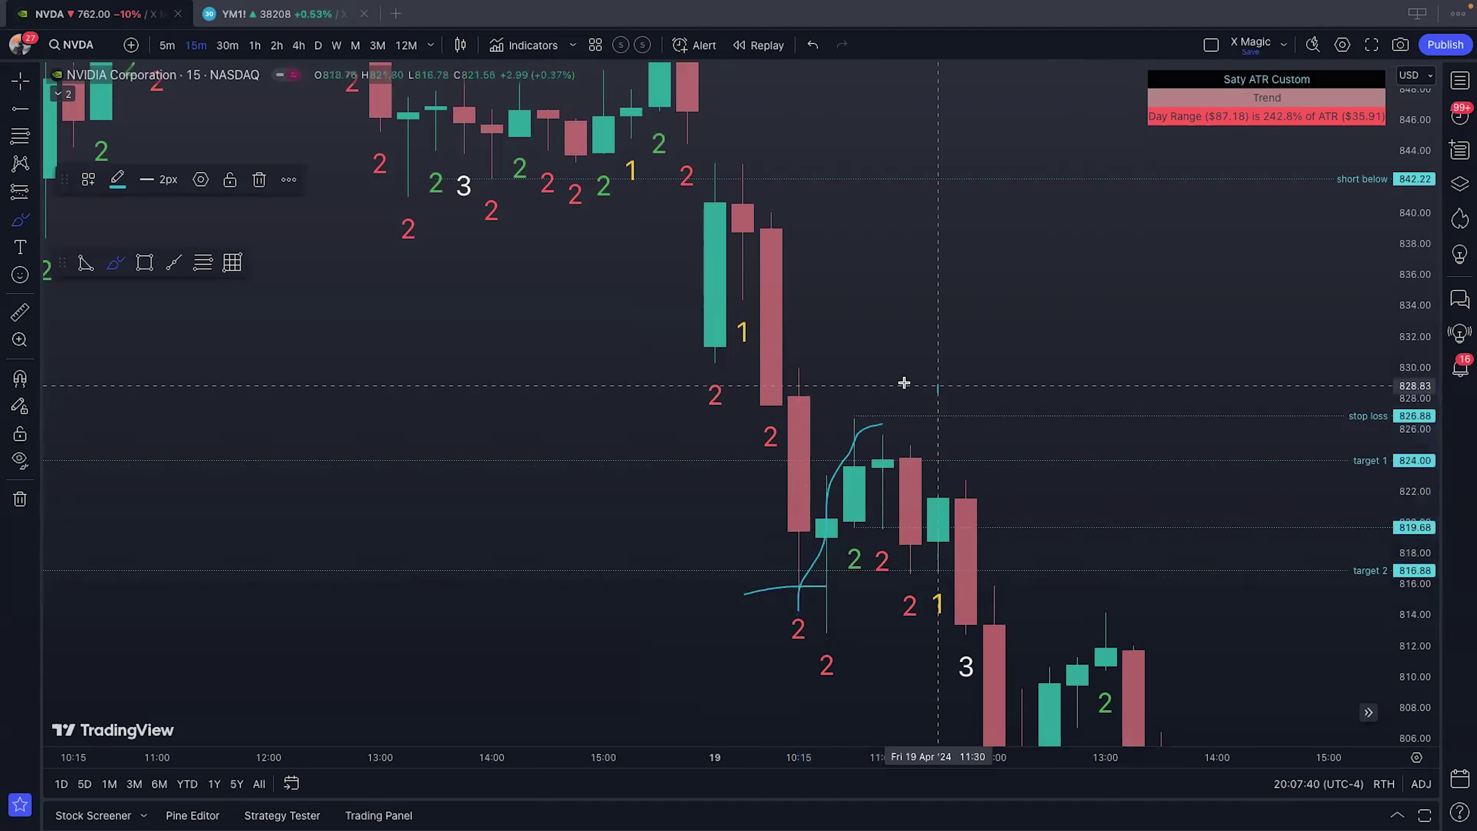
{"action": "mouse_move", "coordinate": [933, 386]}
{"action": "left_mouse_down"}
{"action": "mouse_move", "coordinate": [864, 560]}
{"action": "mouse_move", "coordinate": [896, 390]}
{"action": "left_mouse_up"}
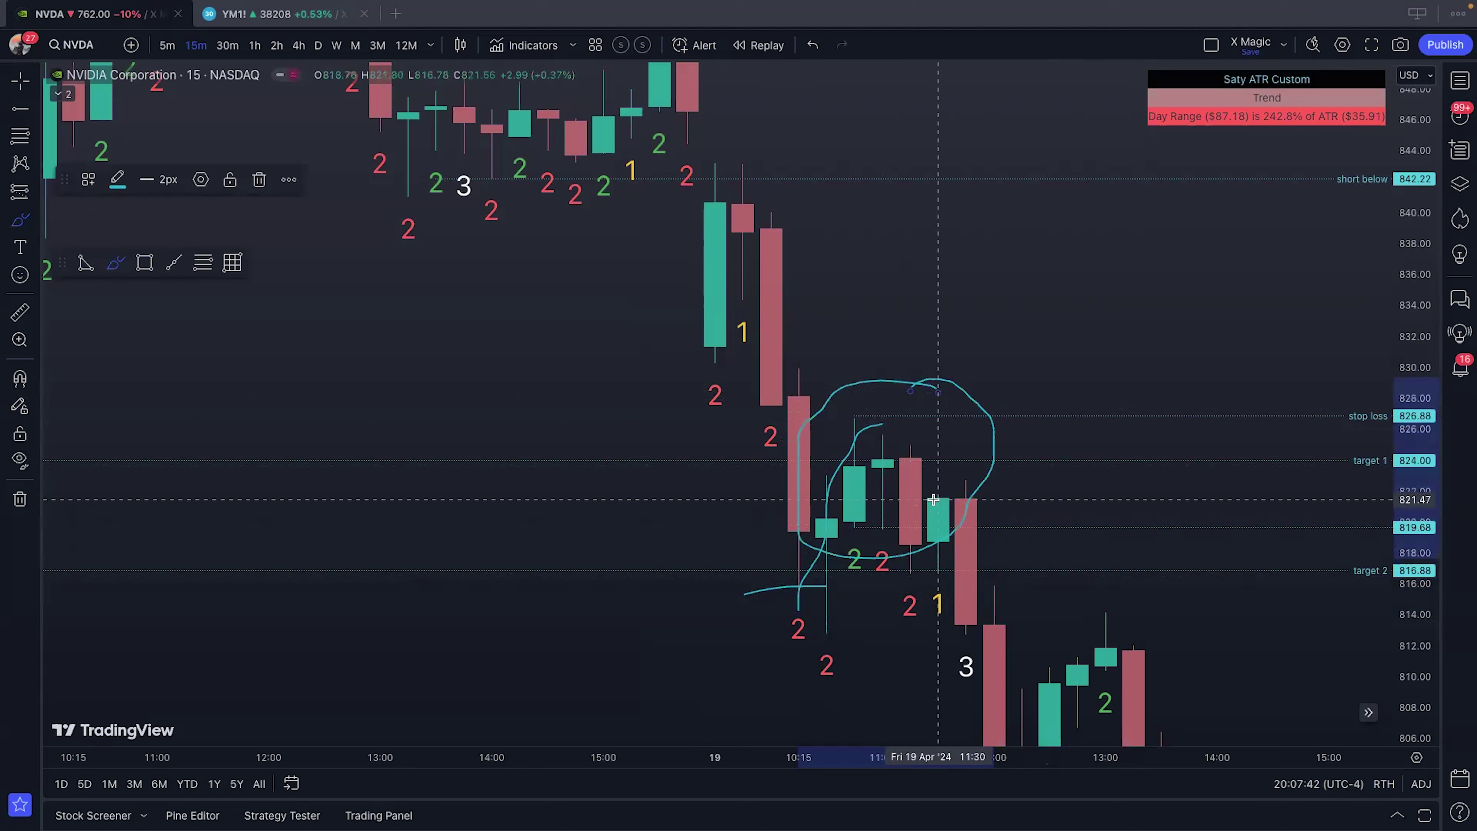
{"action": "left_click_drag", "start_coordinate": [913, 476], "coordinate": [1132, 745]}
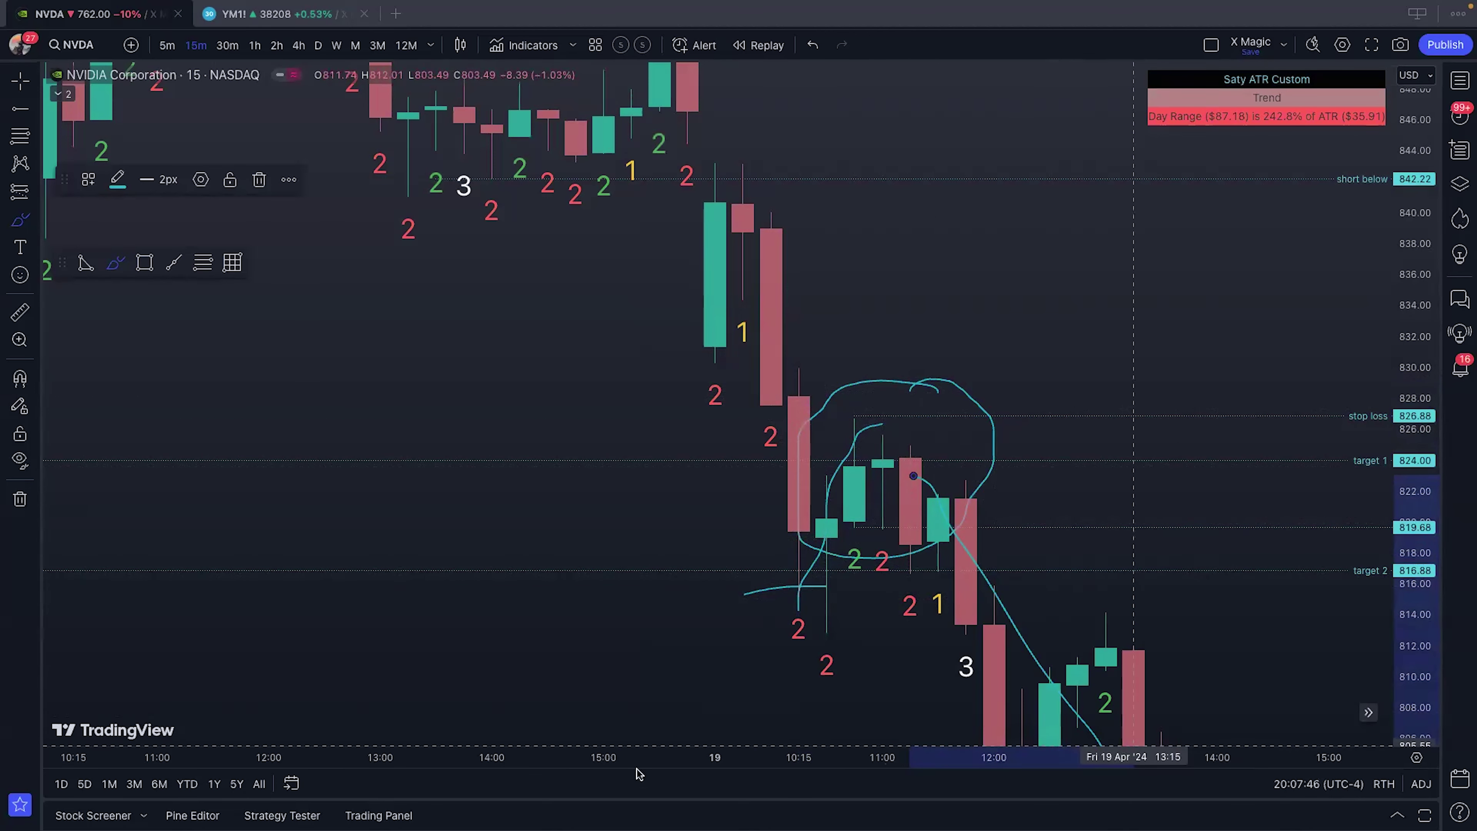
{"action": "left_click", "coordinate": [809, 45]}
{"action": "left_click", "coordinate": [810, 45]}
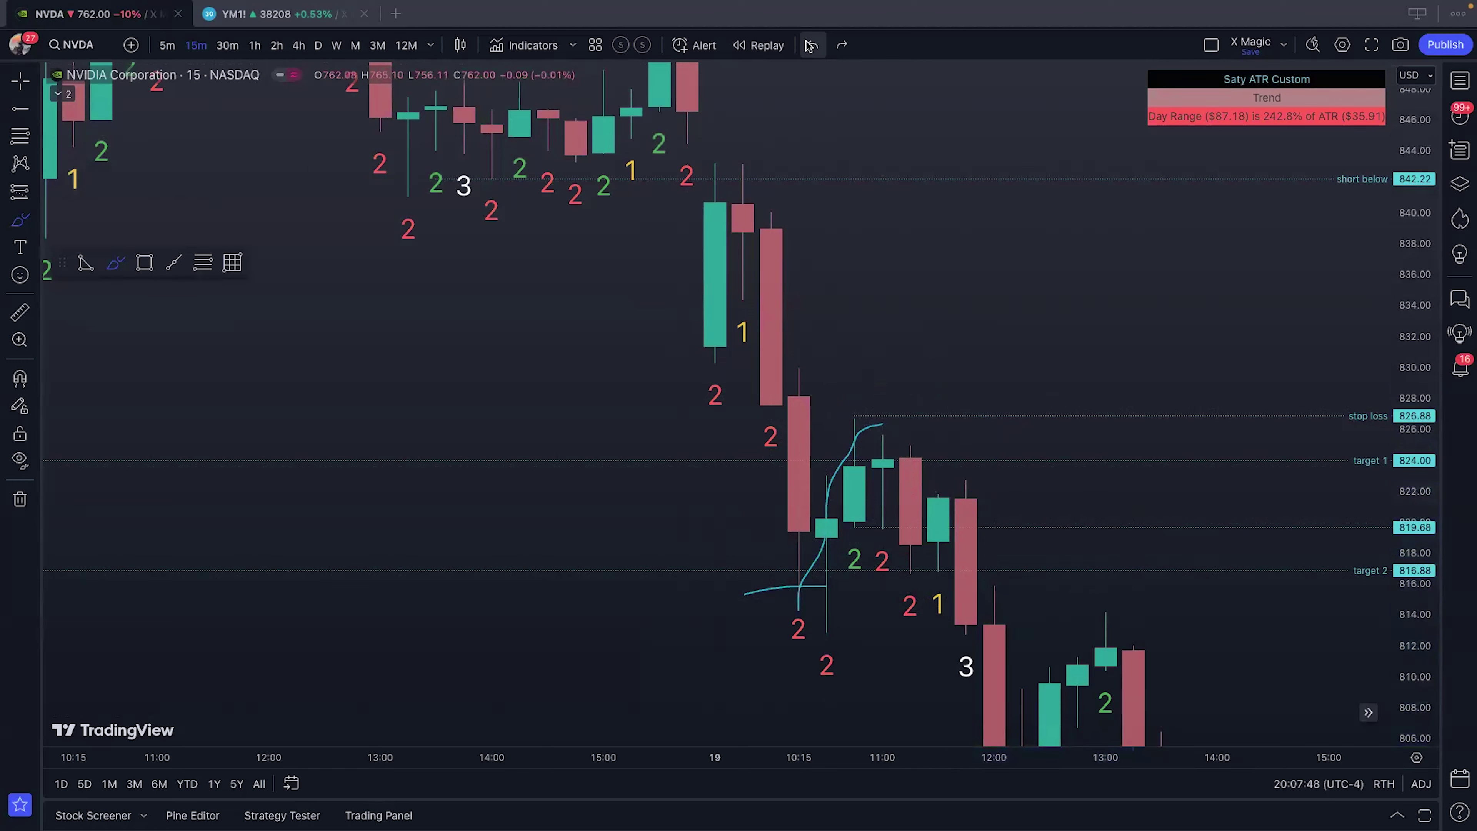
{"action": "left_click", "coordinate": [809, 46]}
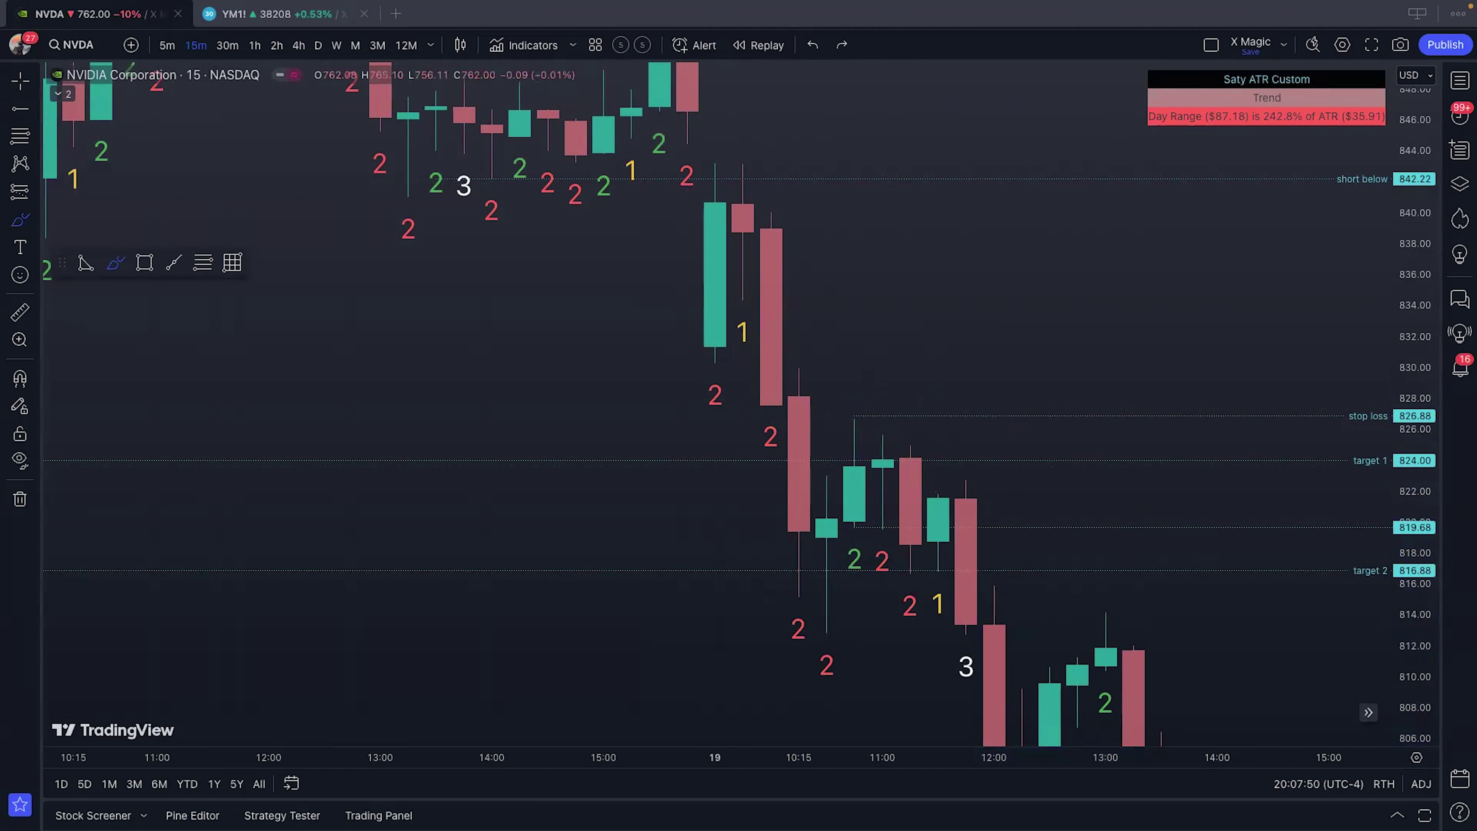
Step: Select the 819.68 ray and briefly show, then close, the Object Tree
{"action": "scroll", "coordinate": [566, 356], "scroll_direction": "down", "scroll_amount": 3}
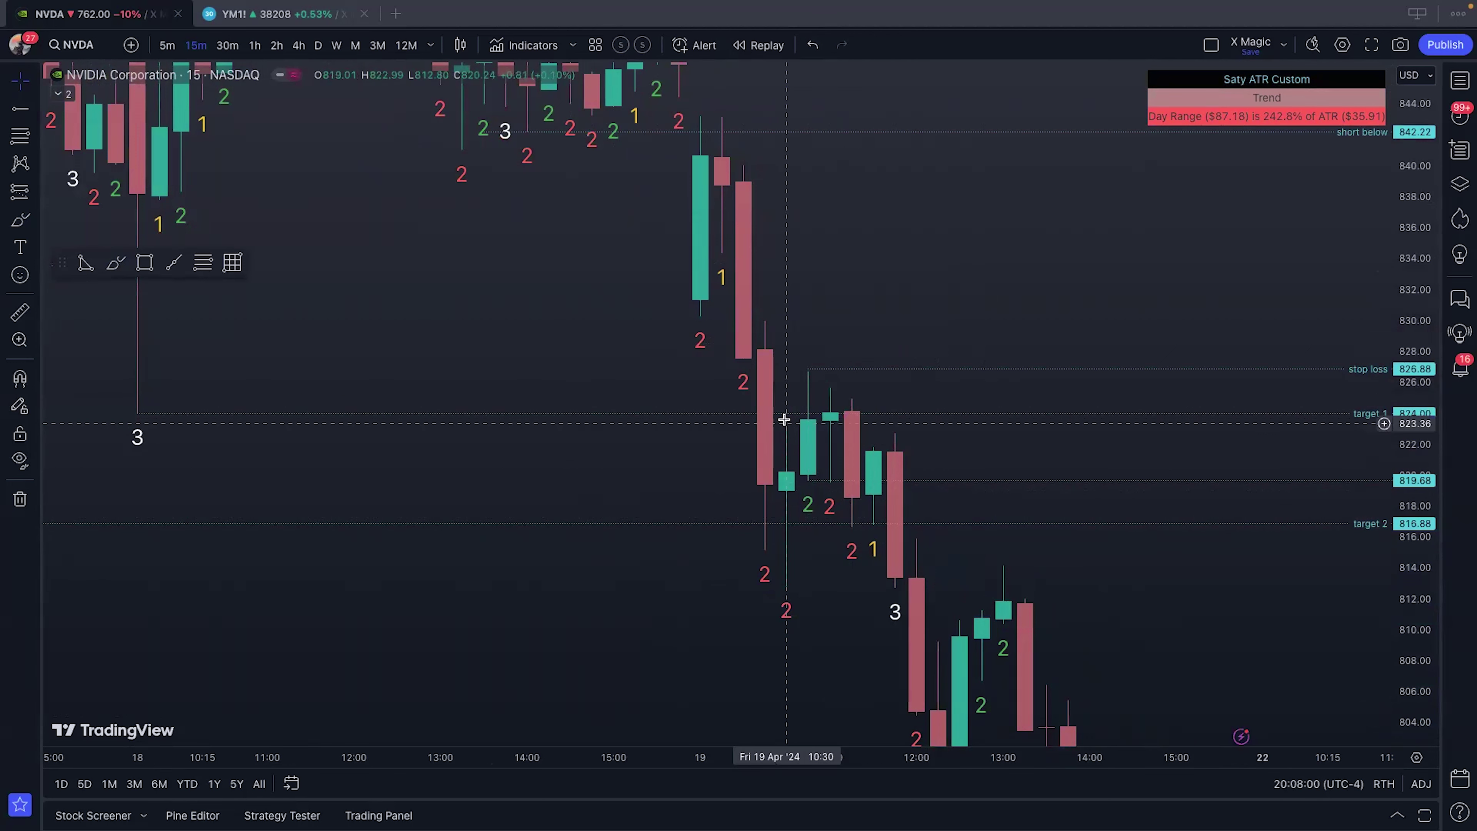
{"action": "left_click", "coordinate": [825, 484]}
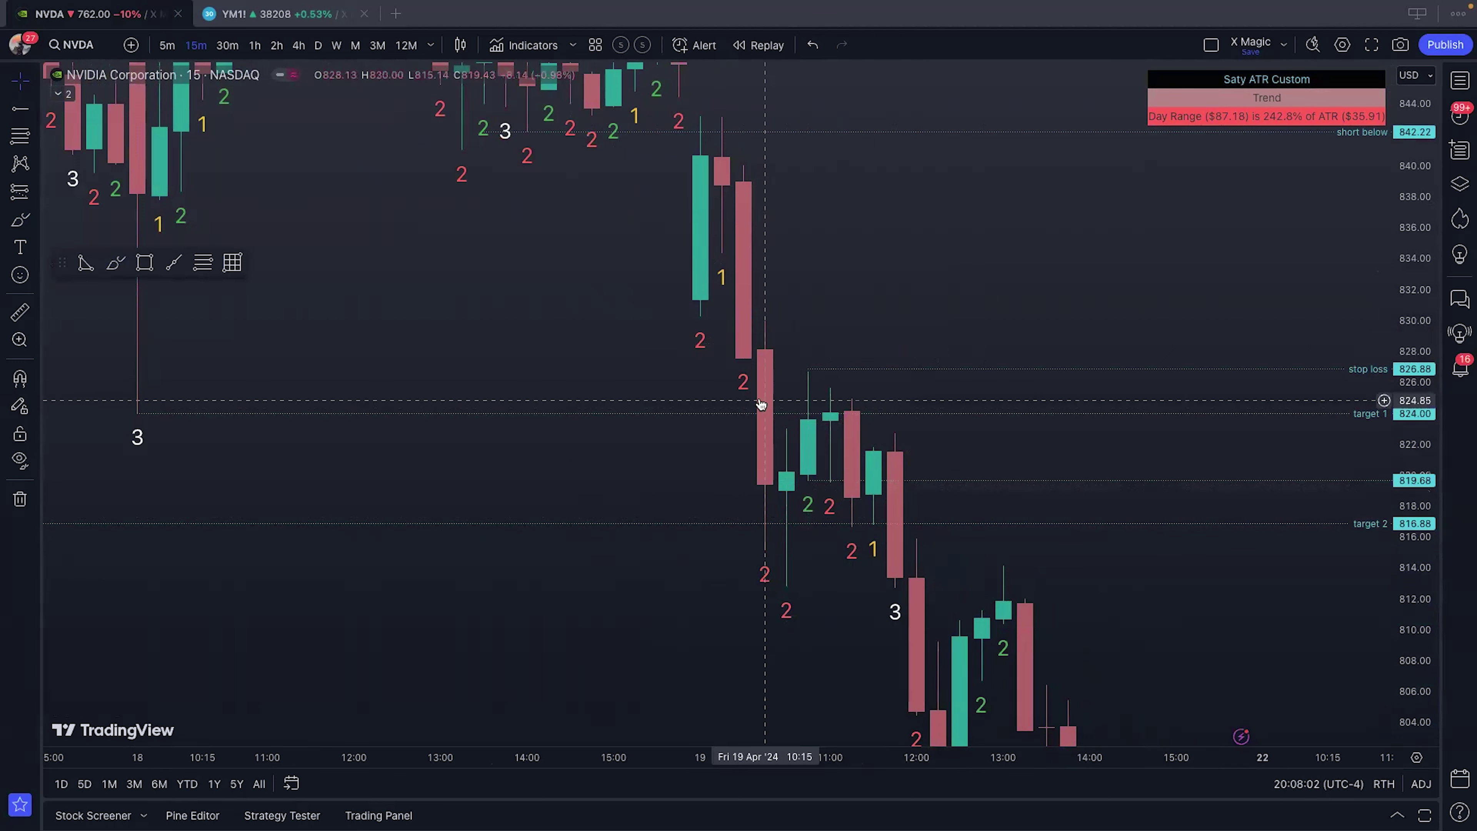
{"action": "left_click", "coordinate": [1464, 187]}
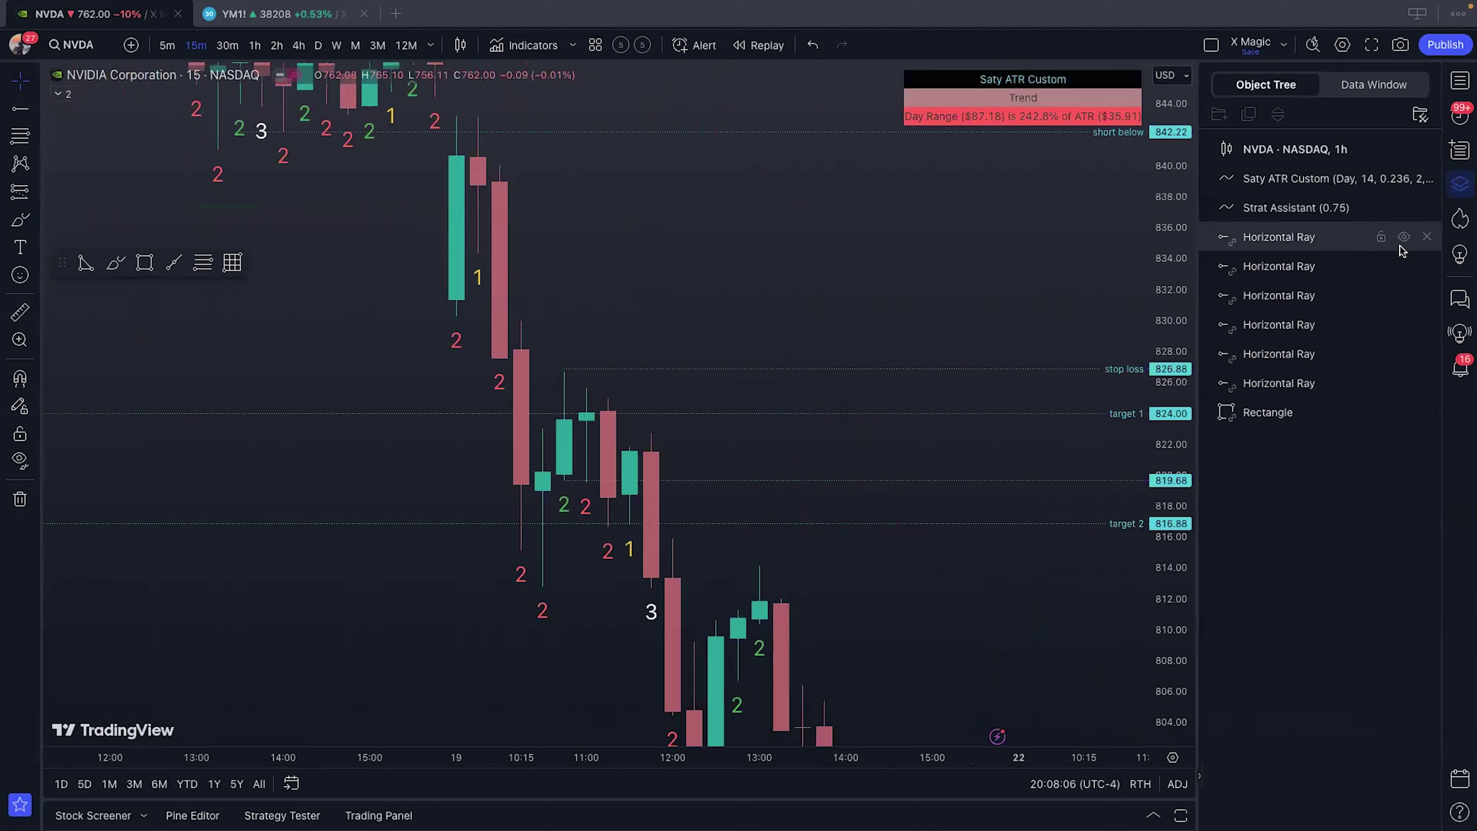
{"action": "left_click", "coordinate": [1453, 194]}
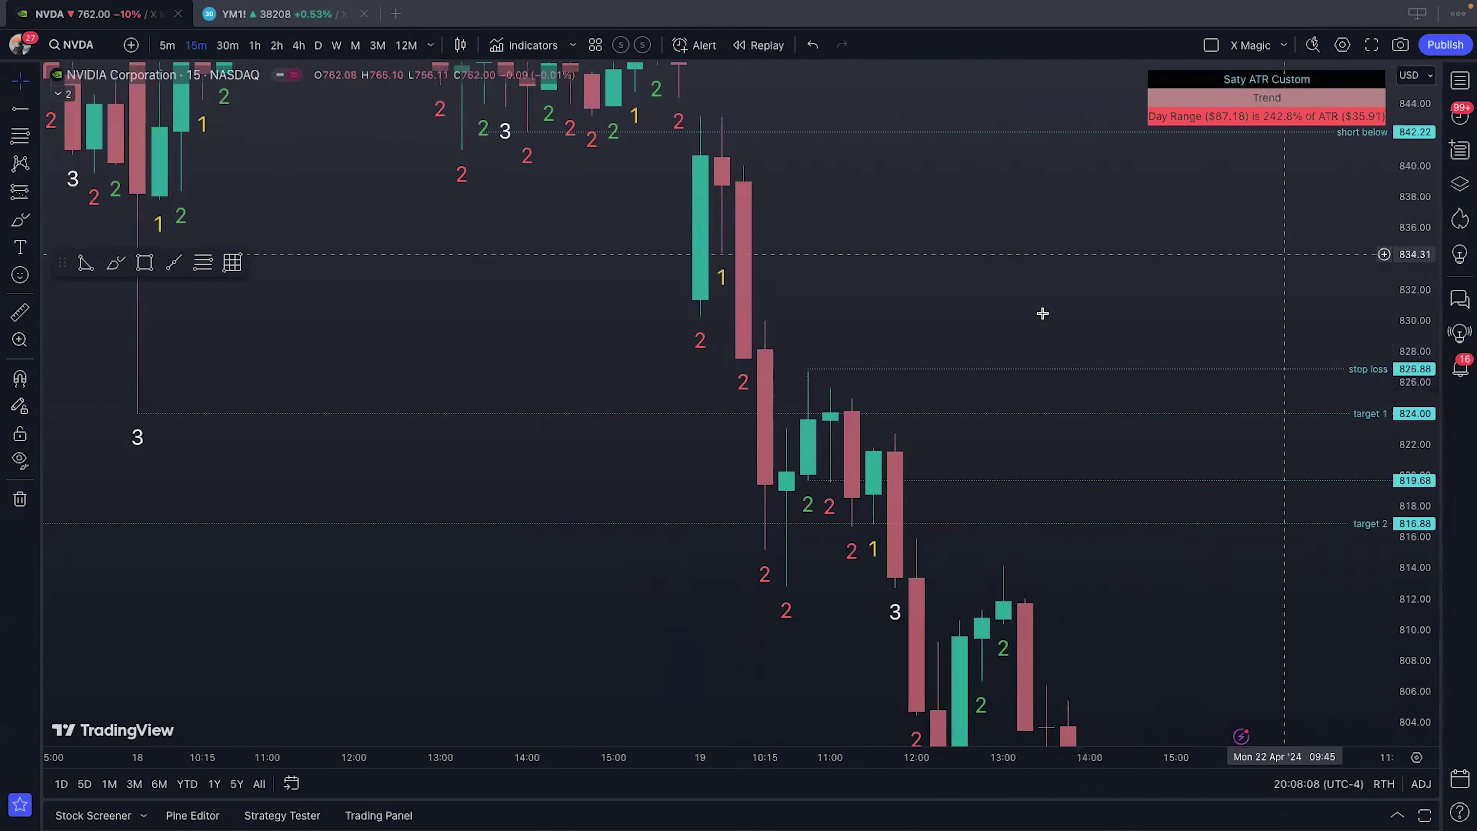
Step: Switch the chart to 4-hour bars and bring the early-April candles into view
{"action": "left_click_drag", "start_coordinate": [582, 279], "coordinate": [954, 490]}
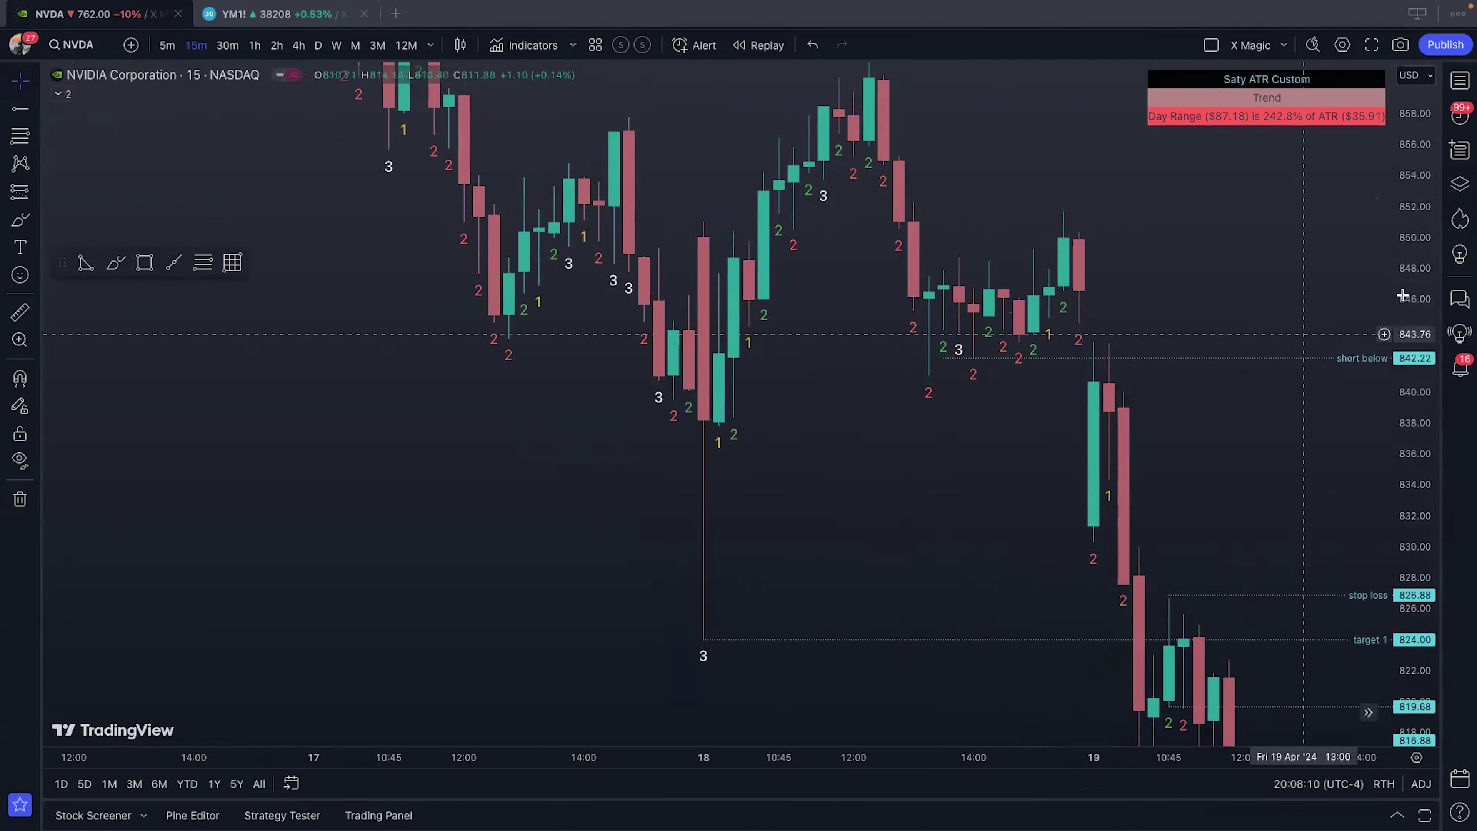
{"action": "left_click", "coordinate": [300, 47]}
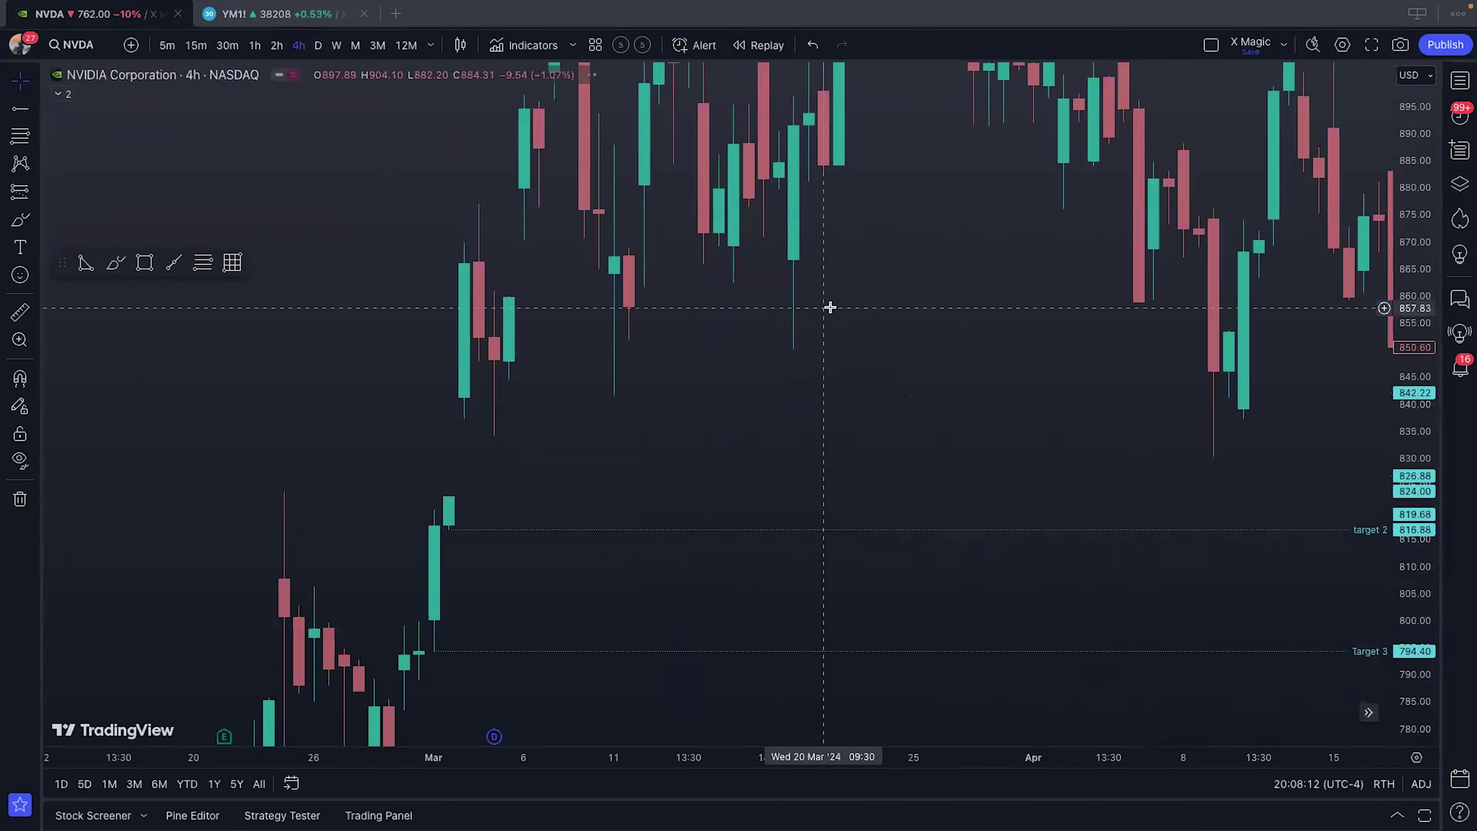
{"action": "left_click_drag", "start_coordinate": [1021, 365], "coordinate": [810, 469]}
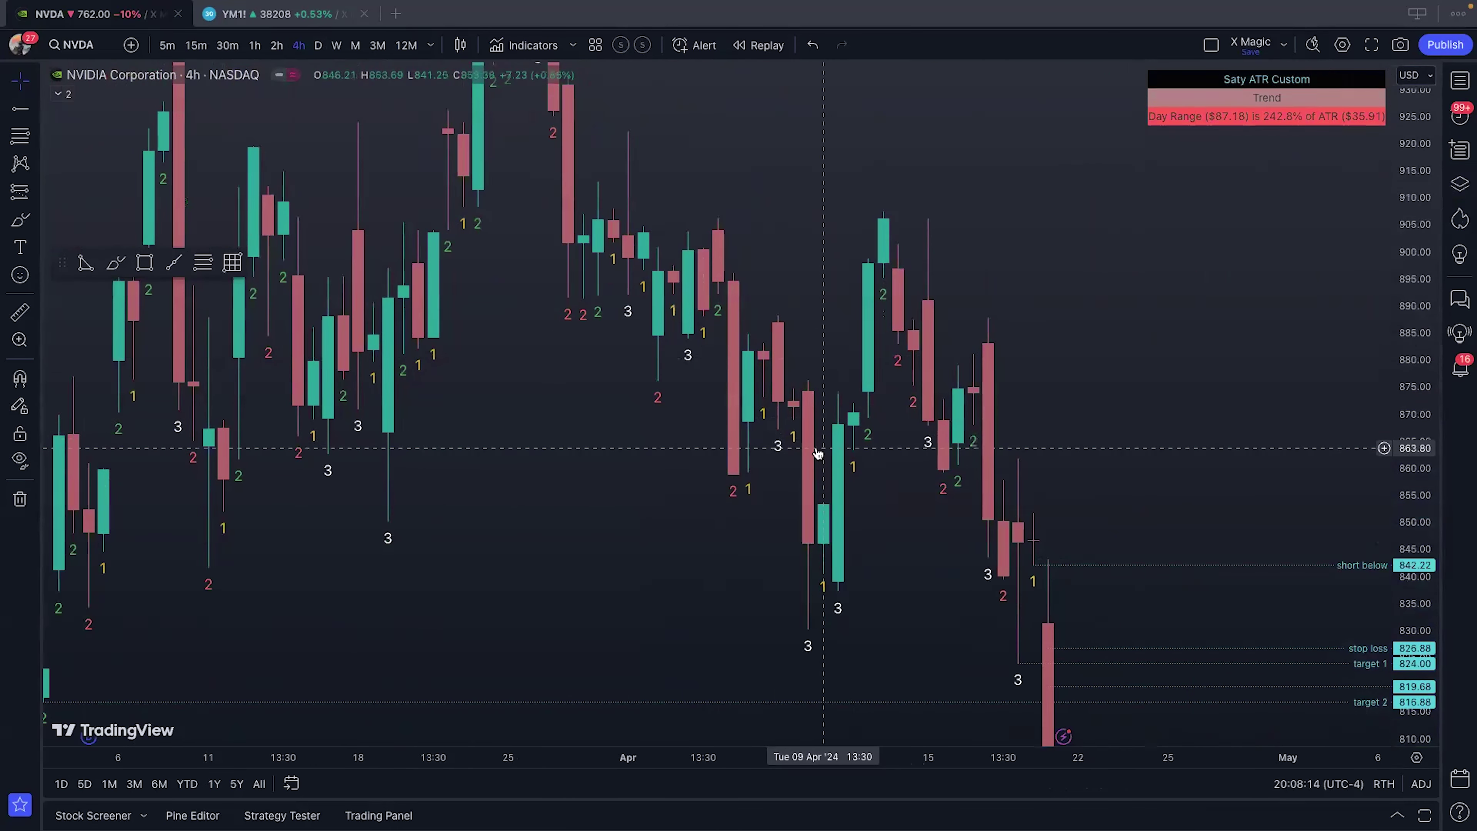
{"action": "scroll", "coordinate": [814, 429], "scroll_direction": "up", "scroll_amount": 3}
{"action": "scroll", "coordinate": [580, 488], "scroll_direction": "up", "scroll_amount": 5}
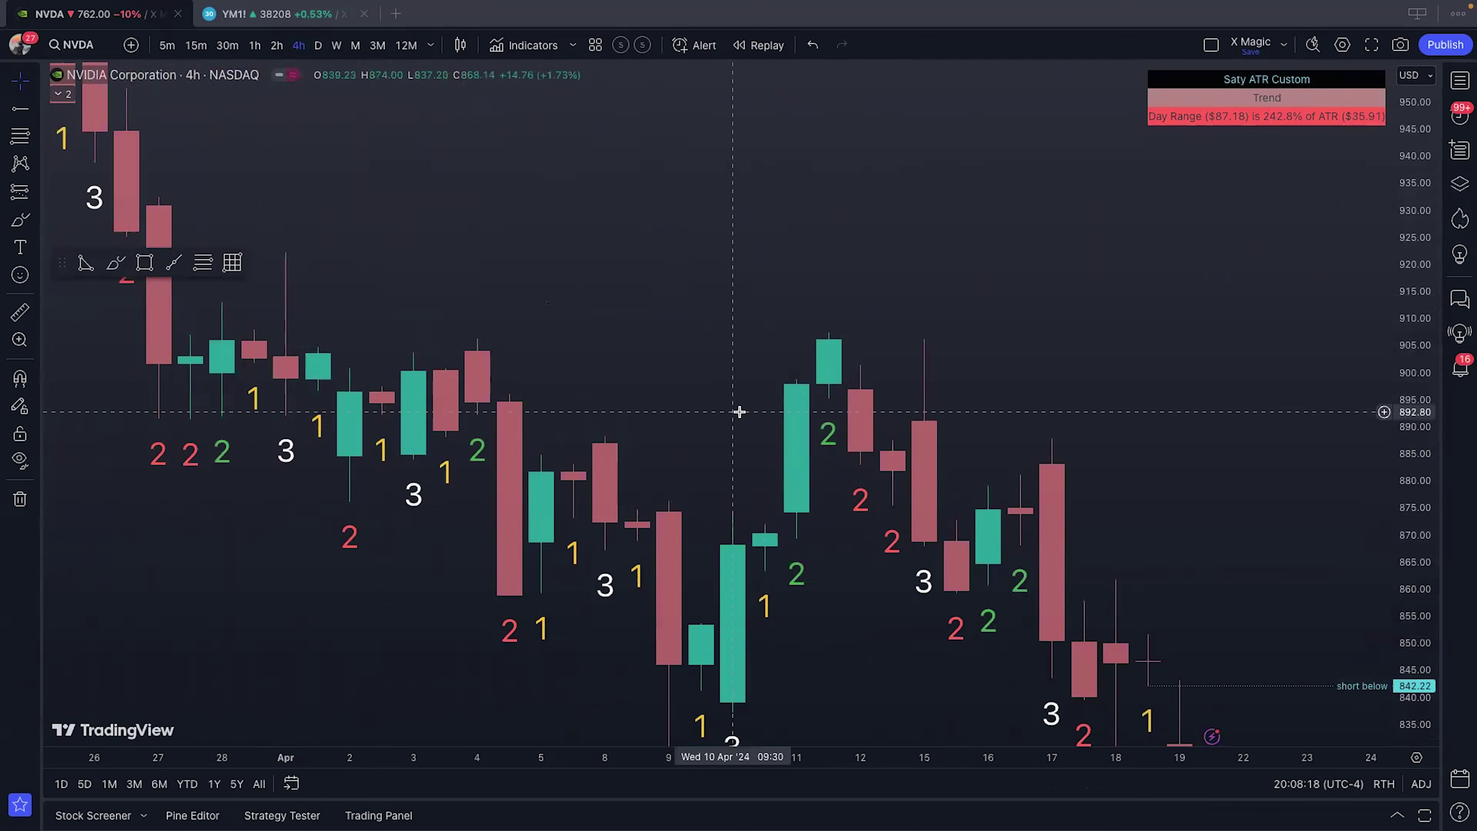
{"action": "left_click", "coordinate": [22, 220]}
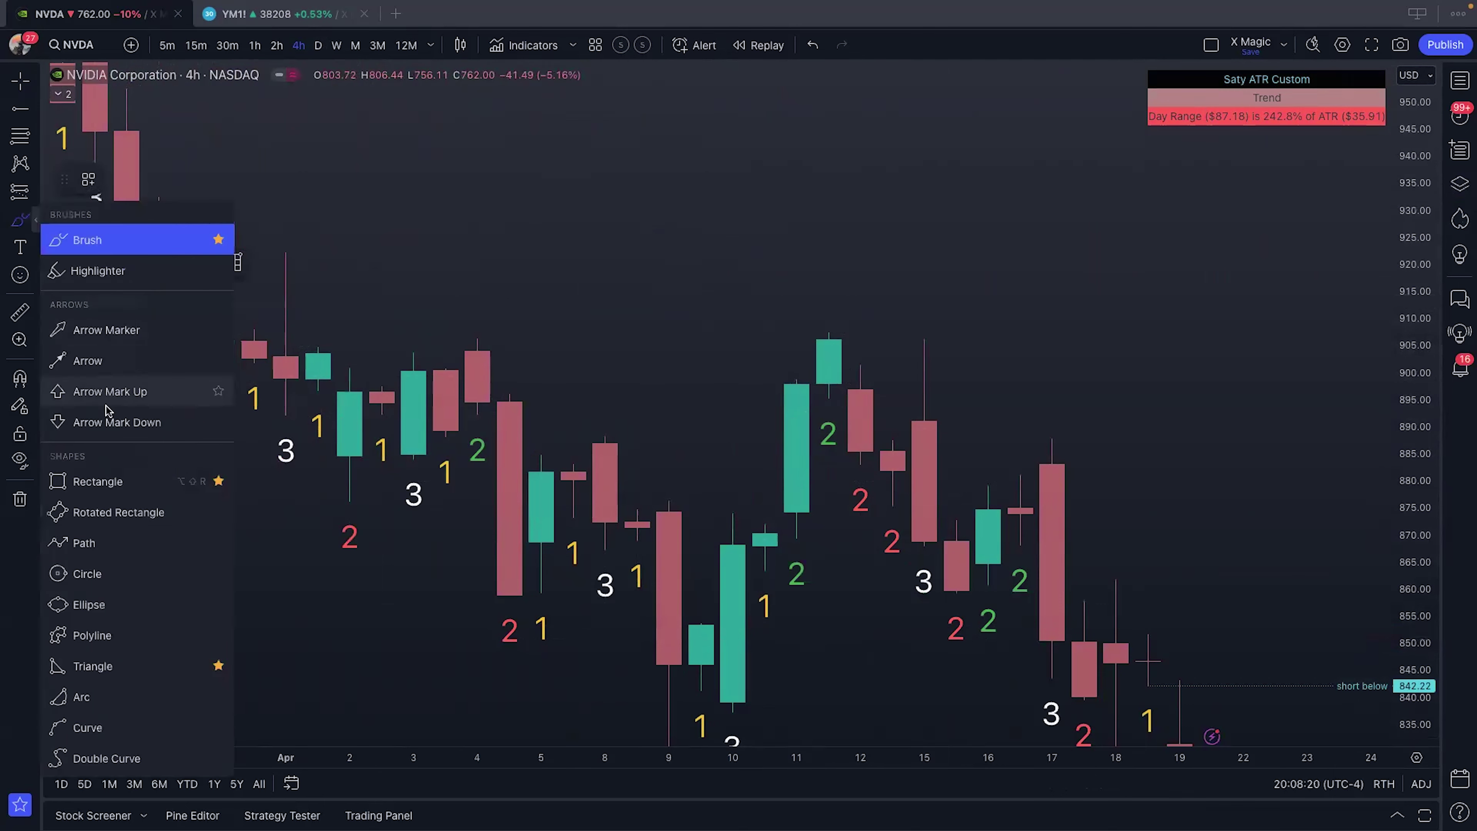
Step: Shade a rectangle over the April 10–12 rally and switch to 5-minute bars
{"action": "left_click", "coordinate": [97, 481]}
{"action": "left_click_drag", "start_coordinate": [735, 546], "coordinate": [859, 321]}
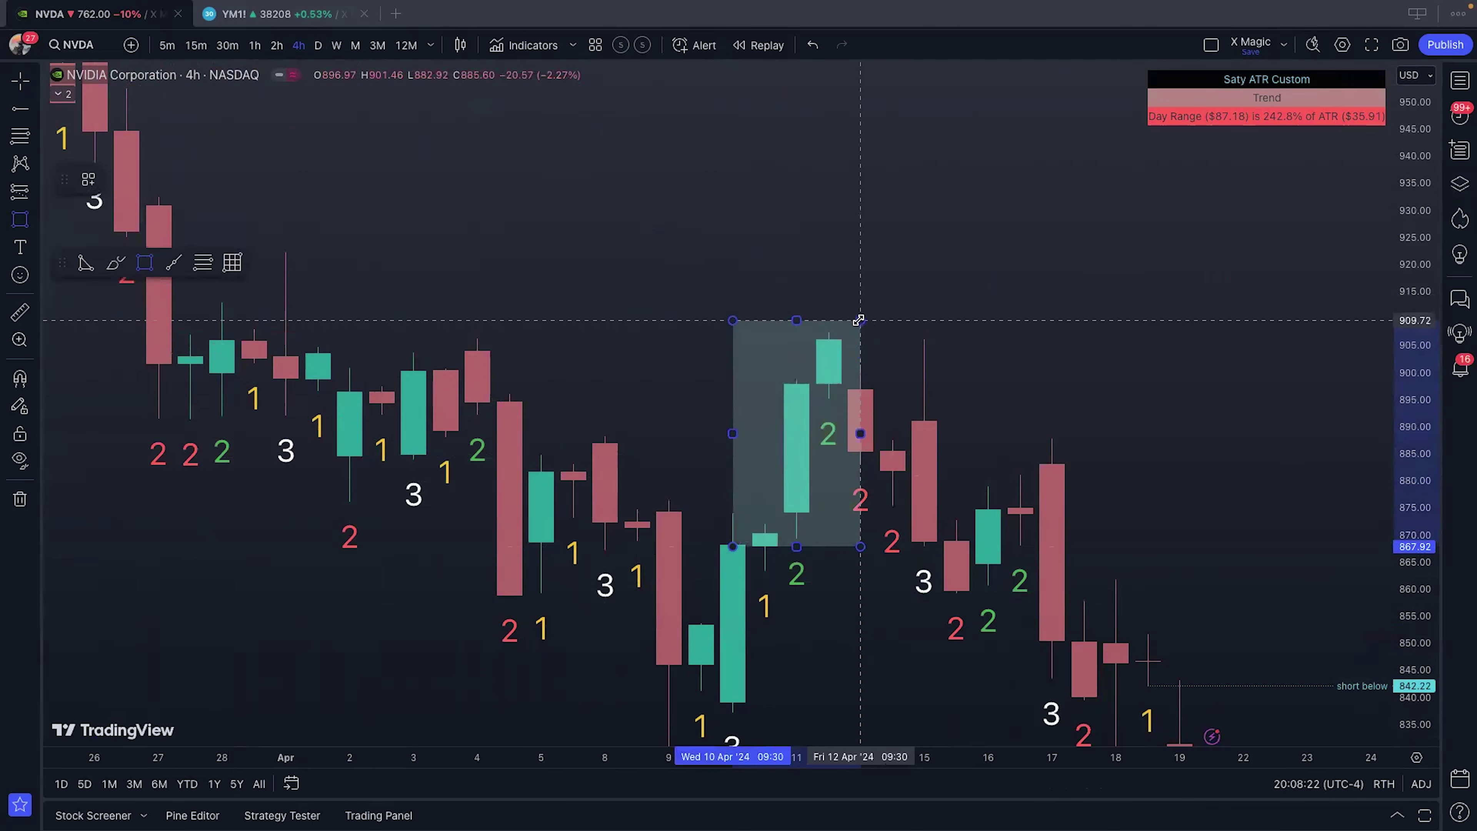
{"action": "left_click", "coordinate": [165, 45]}
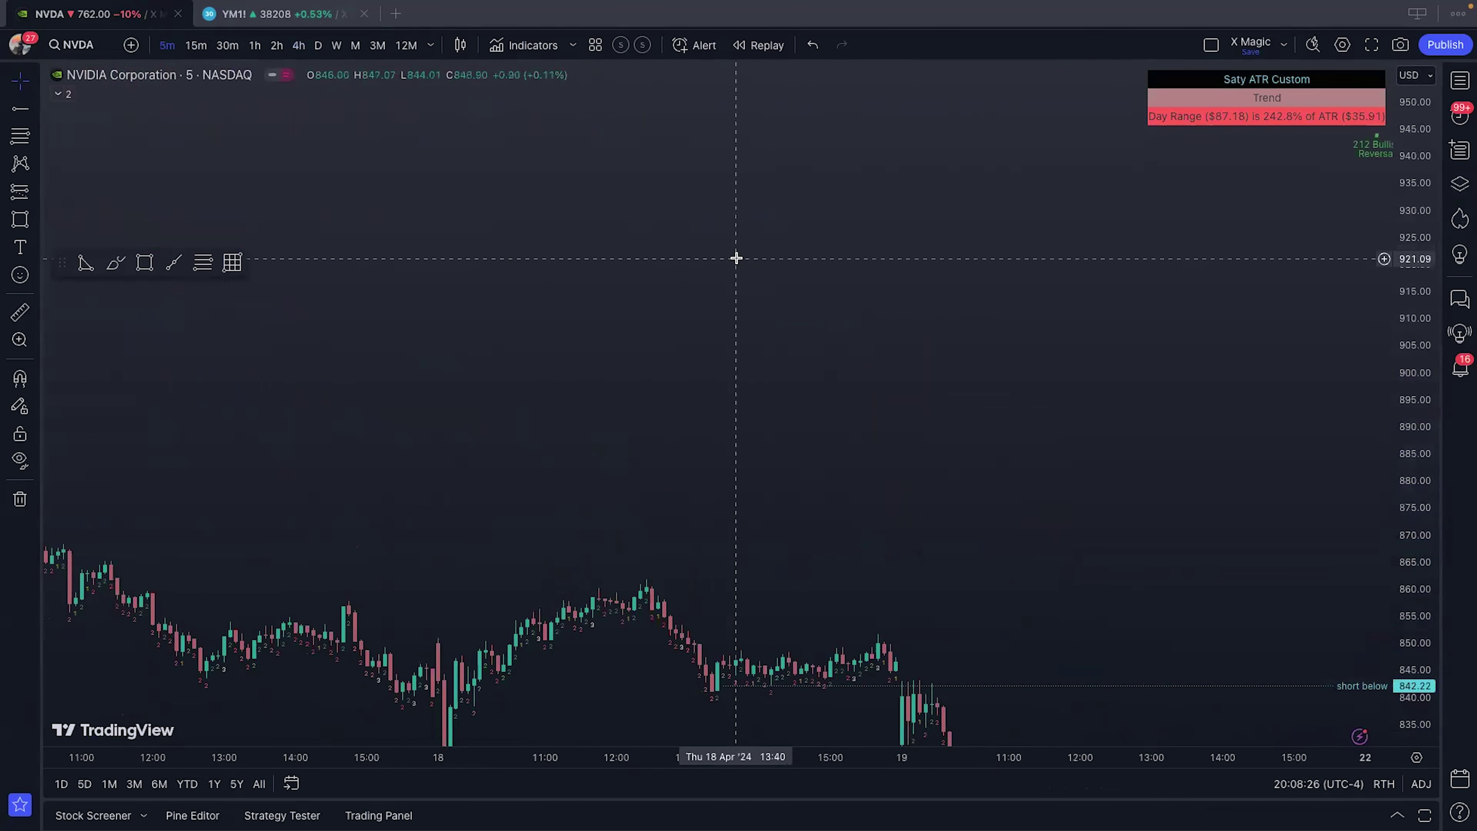
Step: Zoom and pan so the April 11 rally, about 868 to 900, fills the shaded box
{"action": "scroll", "coordinate": [730, 254], "scroll_direction": "down", "scroll_amount": 5}
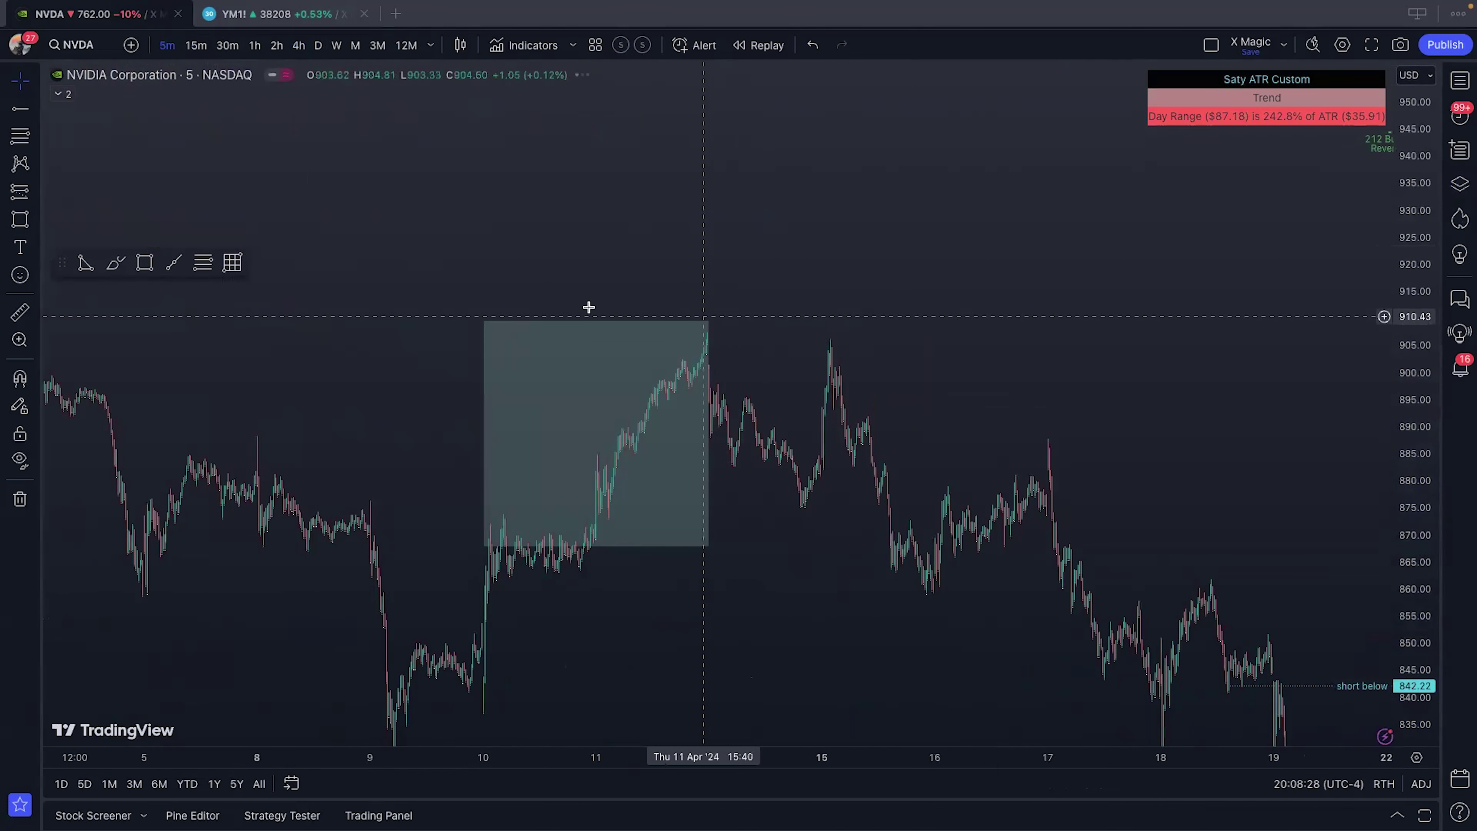
{"action": "left_click", "coordinate": [30, 82]}
{"action": "scroll", "coordinate": [642, 238], "scroll_direction": "up", "scroll_amount": 3}
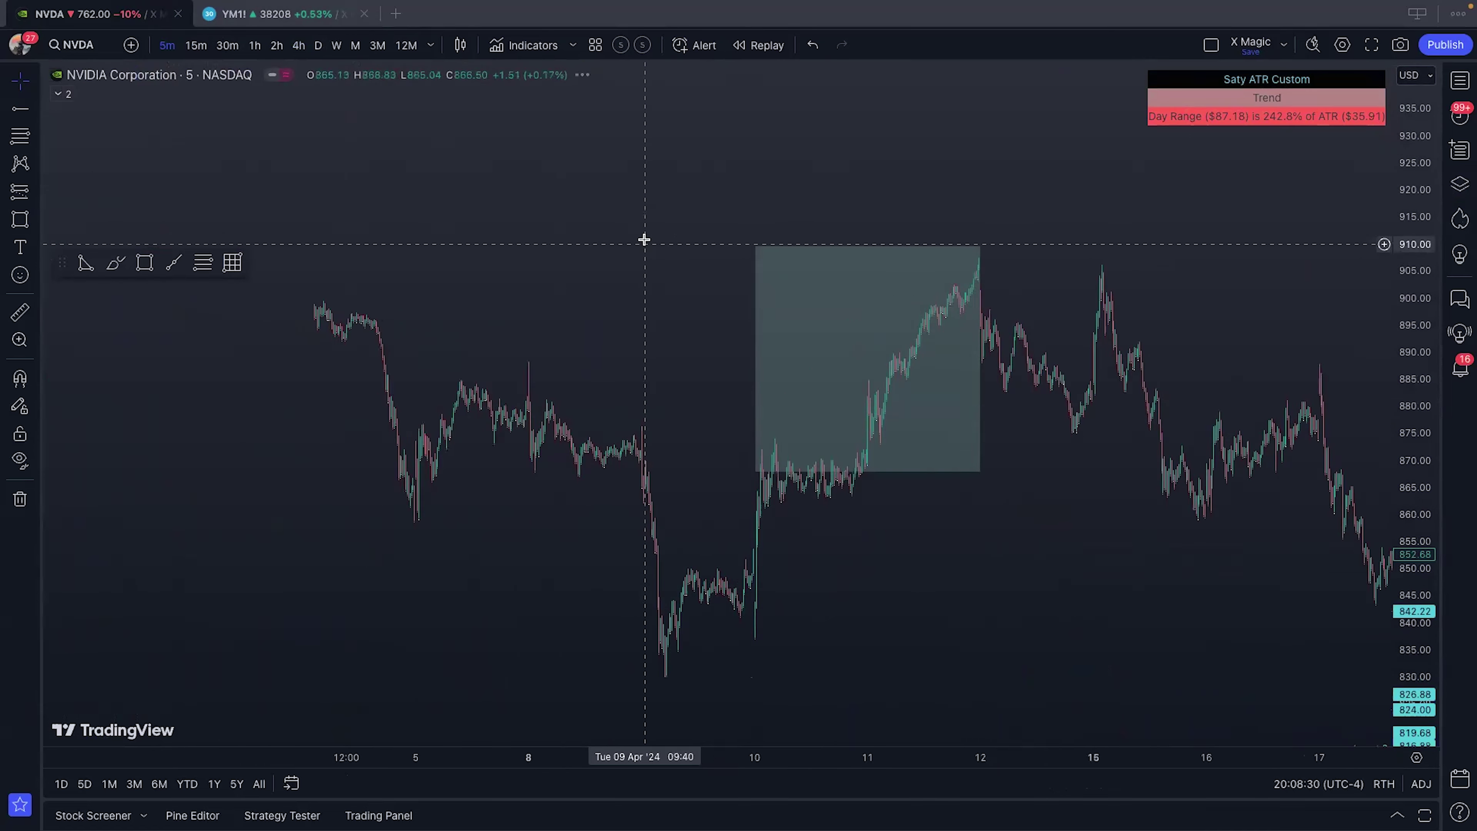
{"action": "scroll", "coordinate": [585, 290], "scroll_direction": "up", "scroll_amount": 3}
{"action": "left_click_drag", "start_coordinate": [408, 514], "coordinate": [733, 514]}
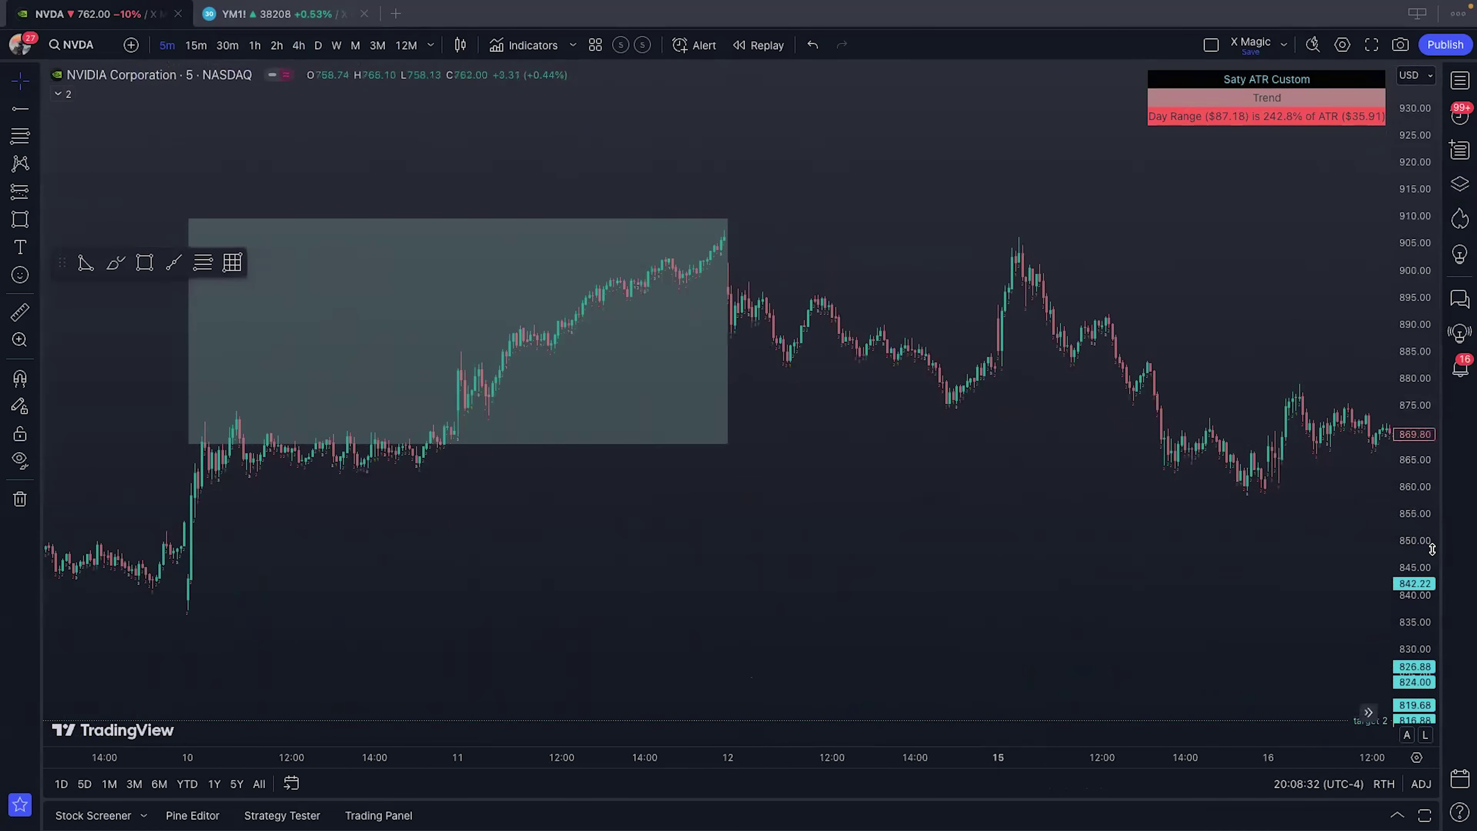
{"action": "left_click_drag", "start_coordinate": [1410, 290], "coordinate": [1410, 122]}
{"action": "left_click_drag", "start_coordinate": [1123, 419], "coordinate": [577, 419]}
{"action": "scroll", "coordinate": [765, 554], "scroll_direction": "up", "scroll_amount": 5}
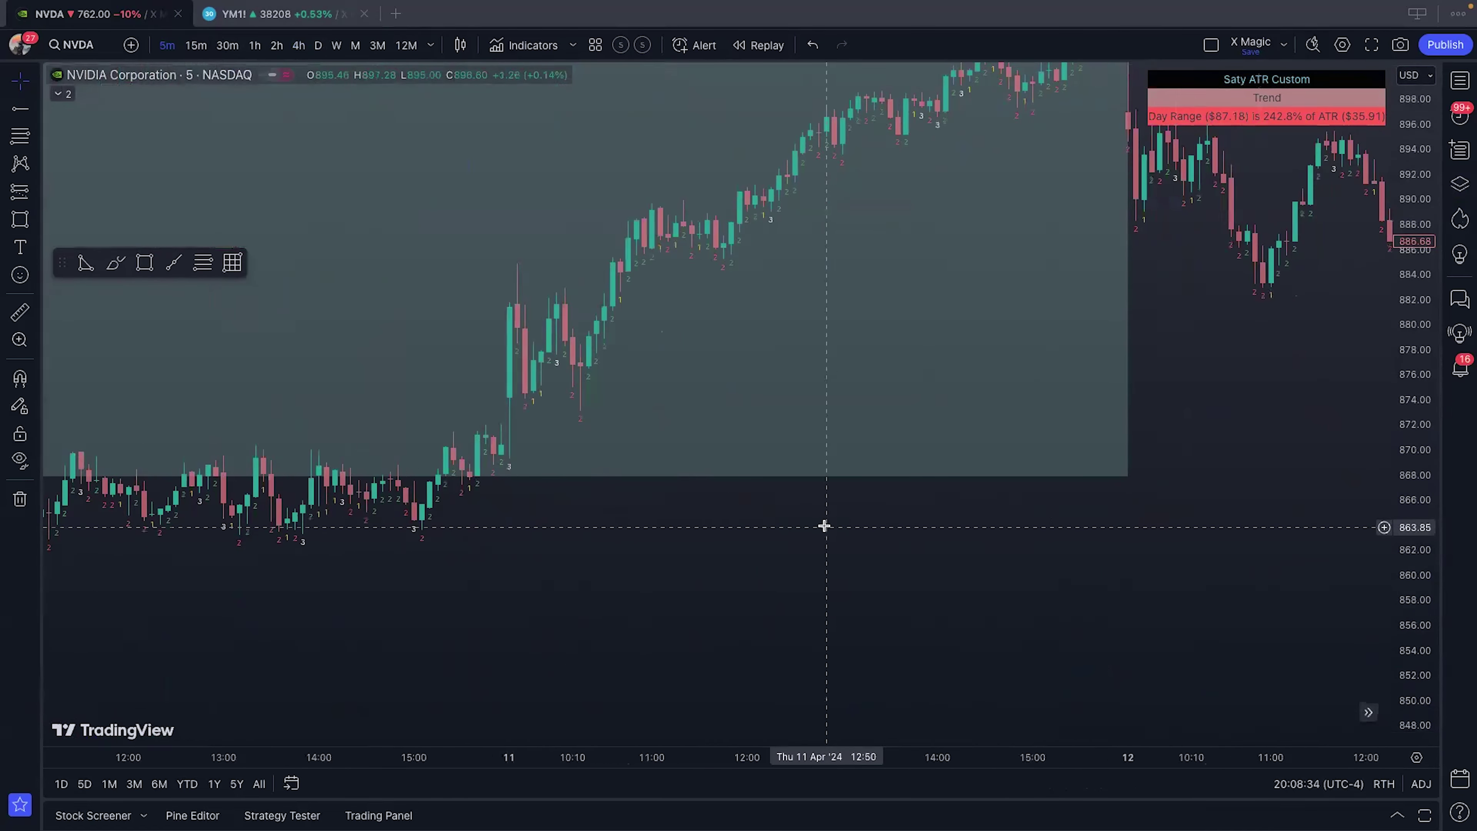
{"action": "left_click_drag", "start_coordinate": [686, 563], "coordinate": [728, 482]}
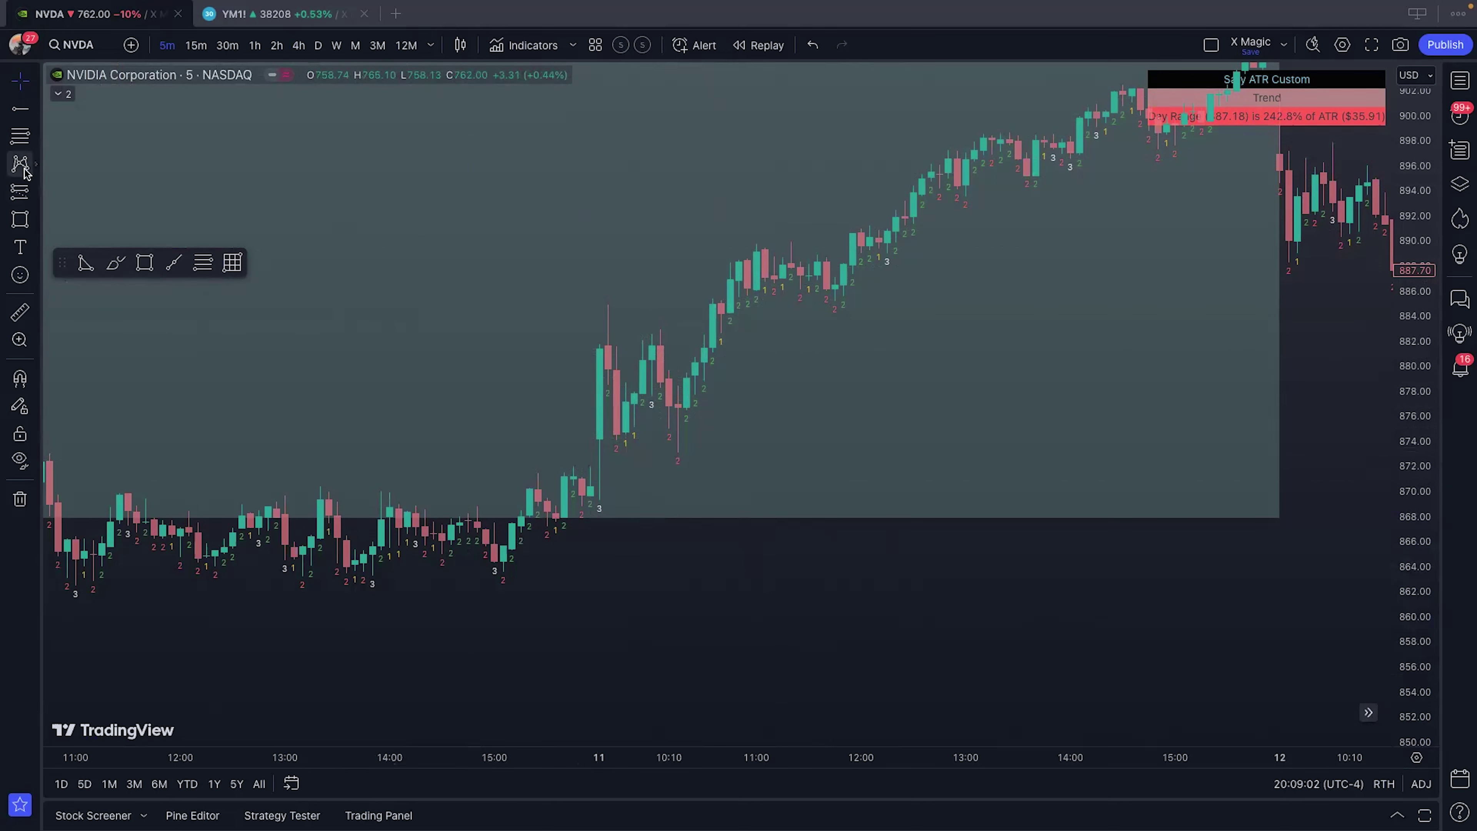
Step: Sketch short brush strokes on the rising rally candles, undoing and redoing one
{"action": "left_click", "coordinate": [23, 233]}
{"action": "left_click", "coordinate": [64, 236]}
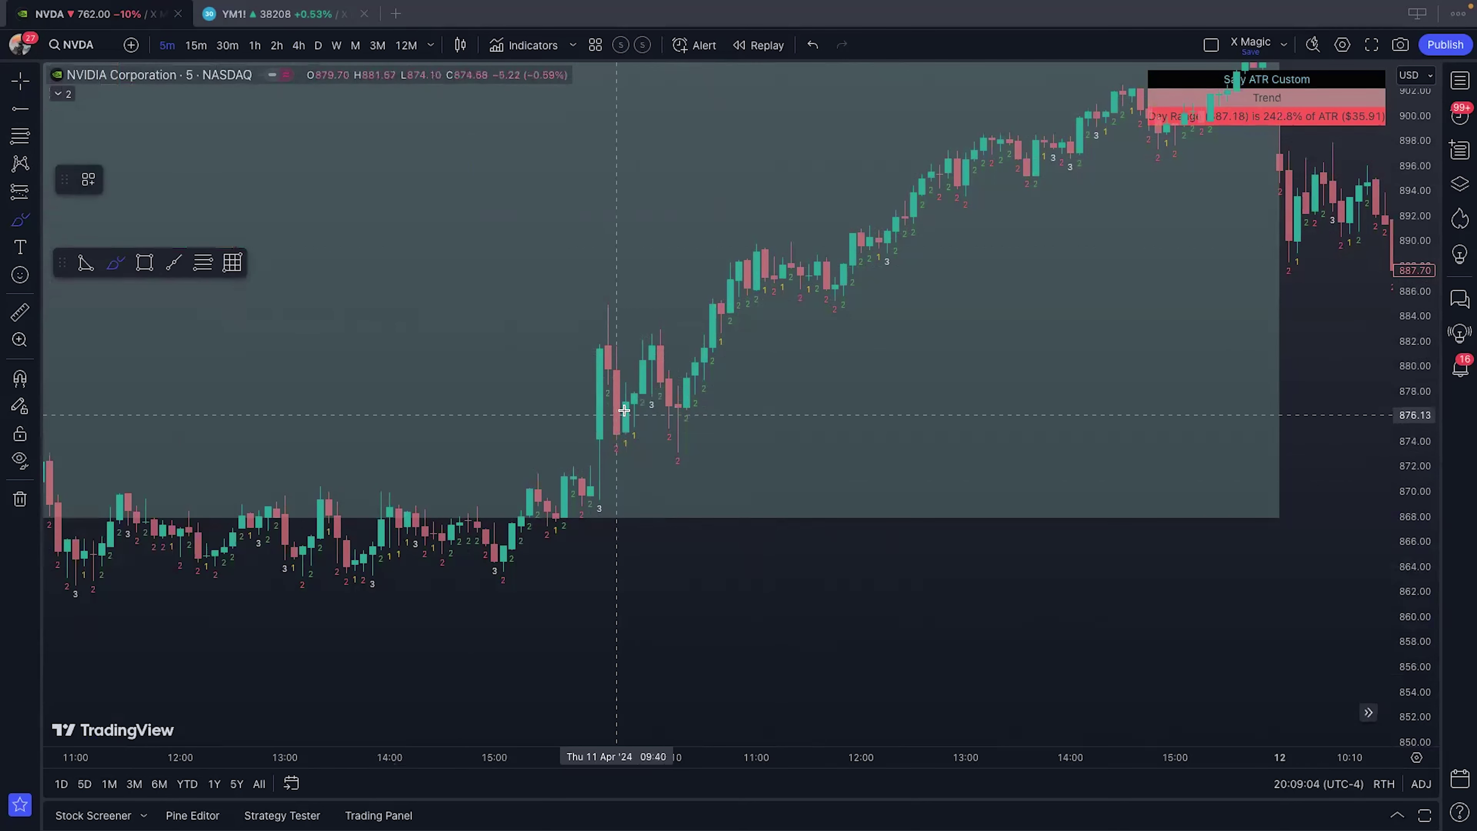
{"action": "left_click_drag", "start_coordinate": [629, 391], "coordinate": [652, 385]}
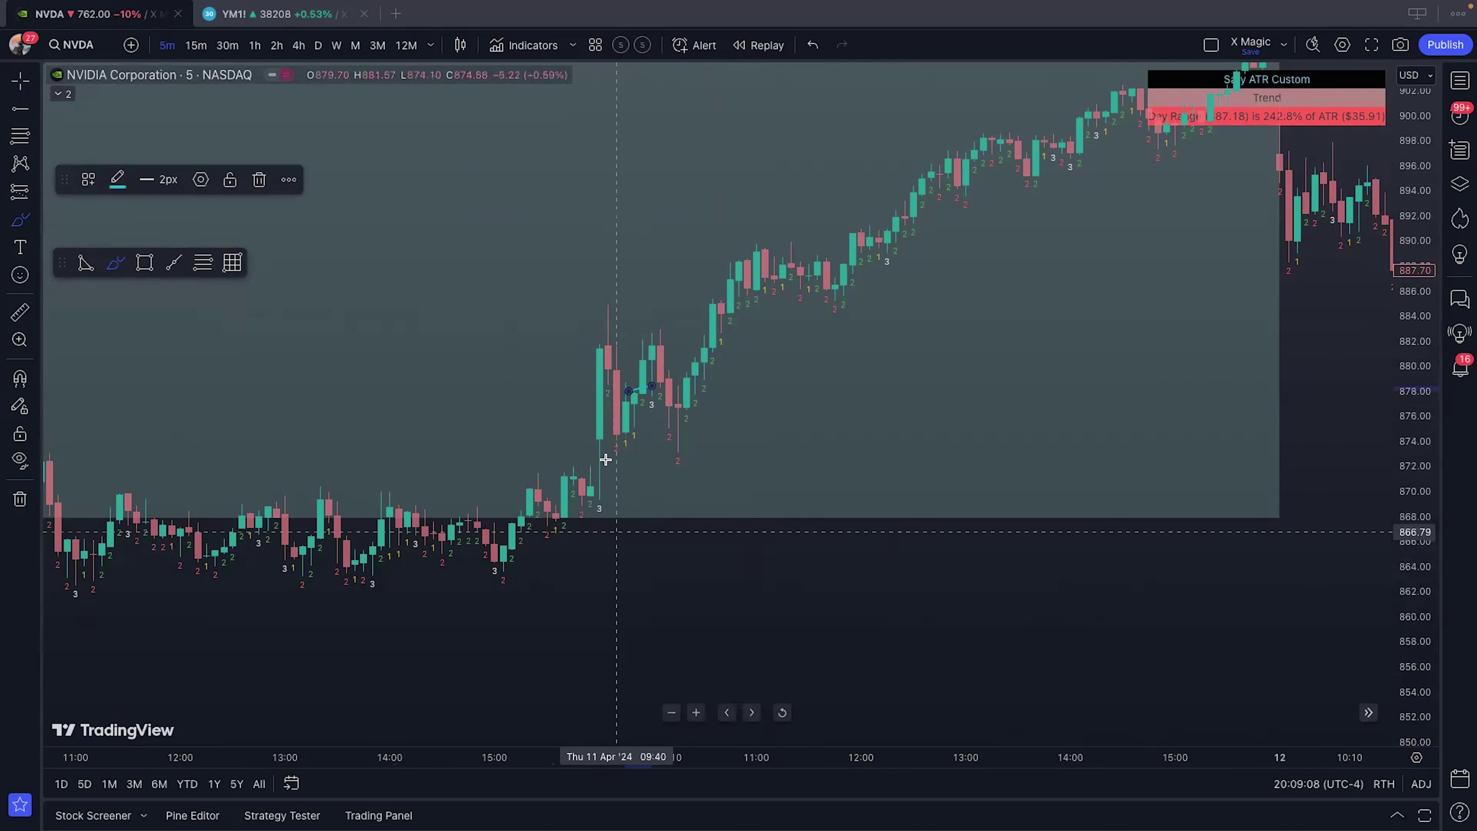
{"action": "mouse_move", "coordinate": [604, 347]}
{"action": "left_mouse_down"}
{"action": "mouse_move", "coordinate": [624, 341]}
{"action": "mouse_move", "coordinate": [625, 296]}
{"action": "left_mouse_up"}
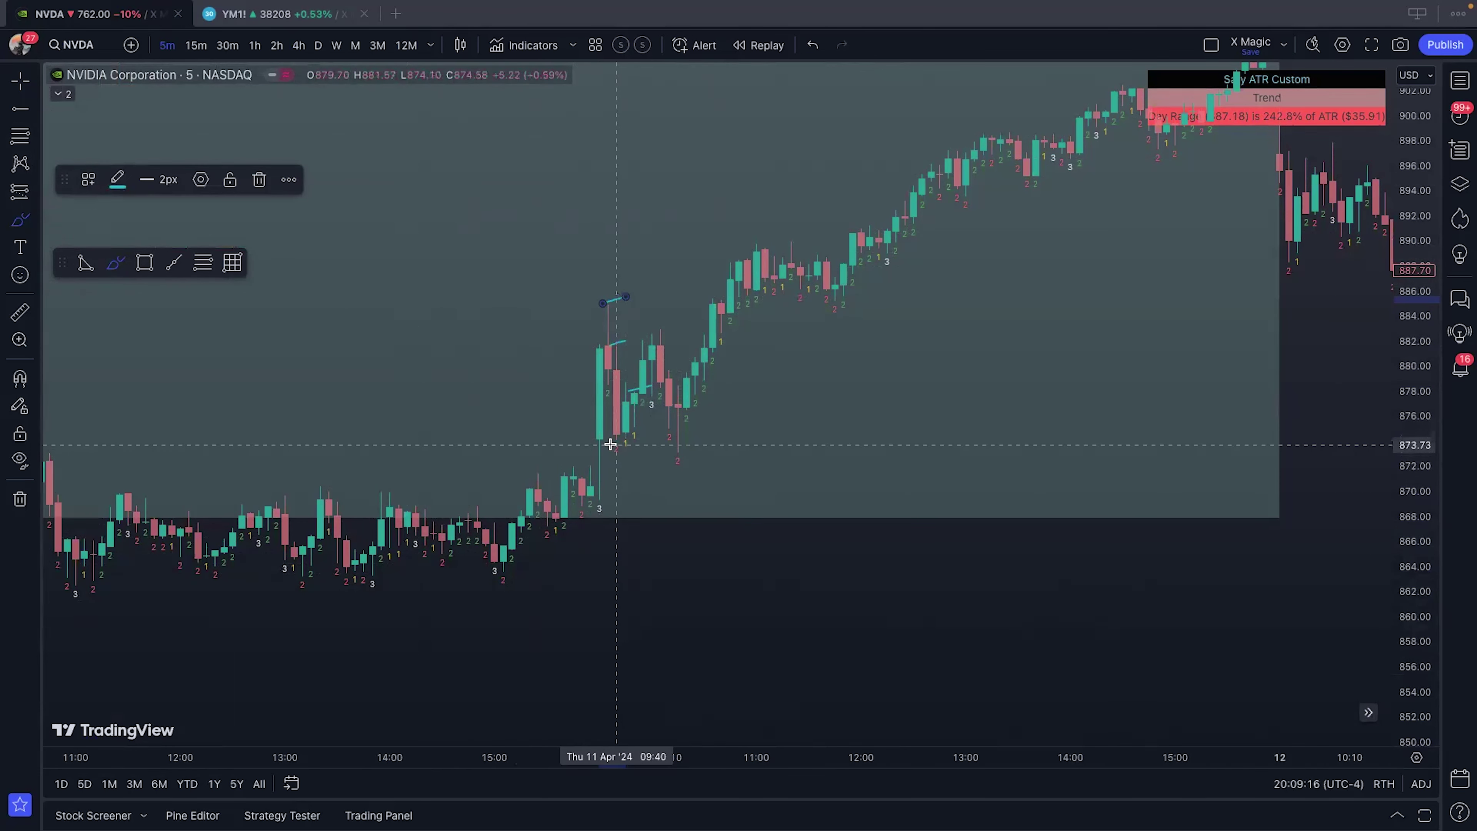
{"action": "left_click_drag", "start_coordinate": [607, 443], "coordinate": [652, 440]}
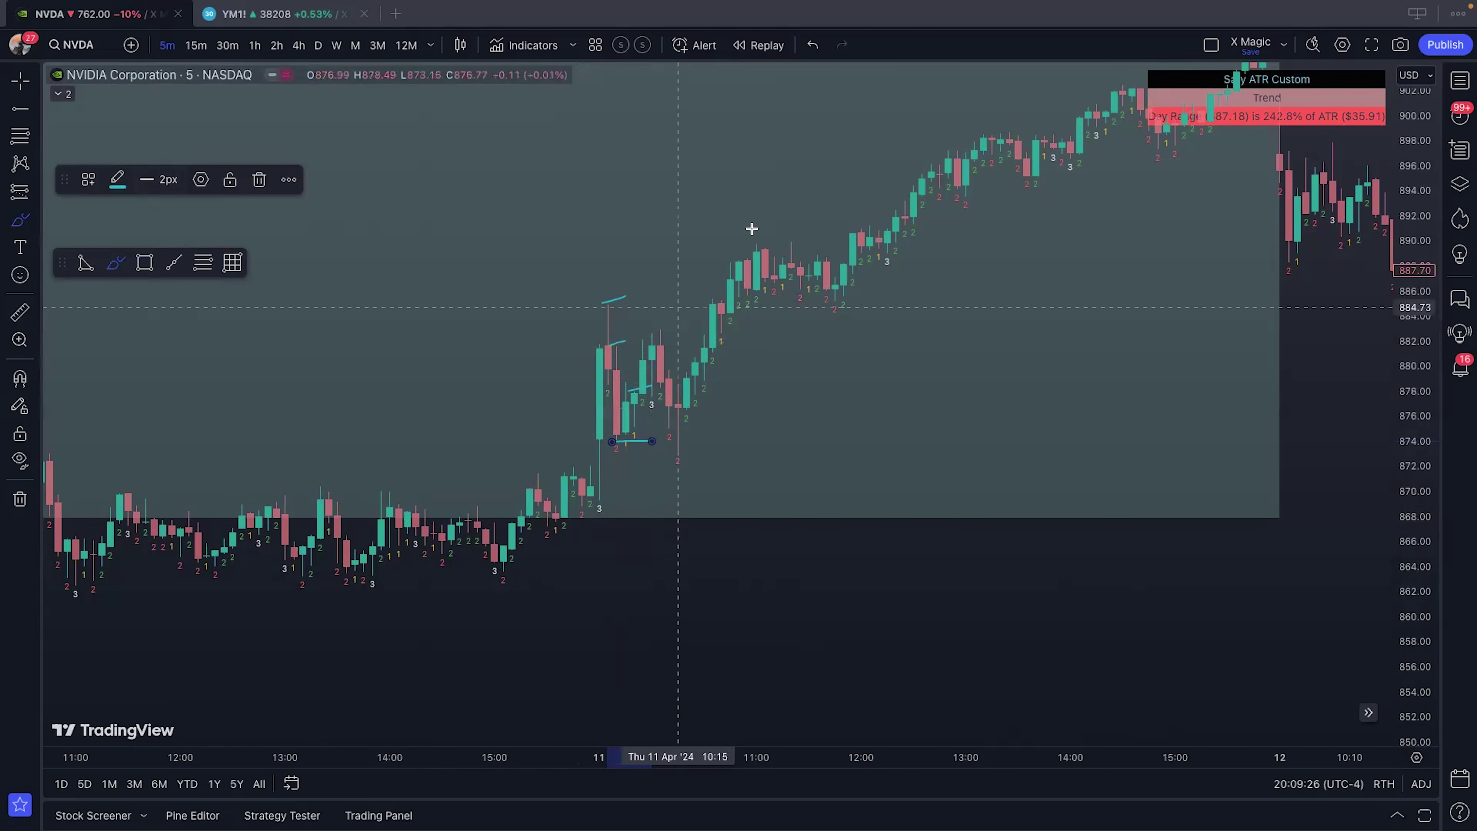
{"action": "left_click", "coordinate": [813, 46]}
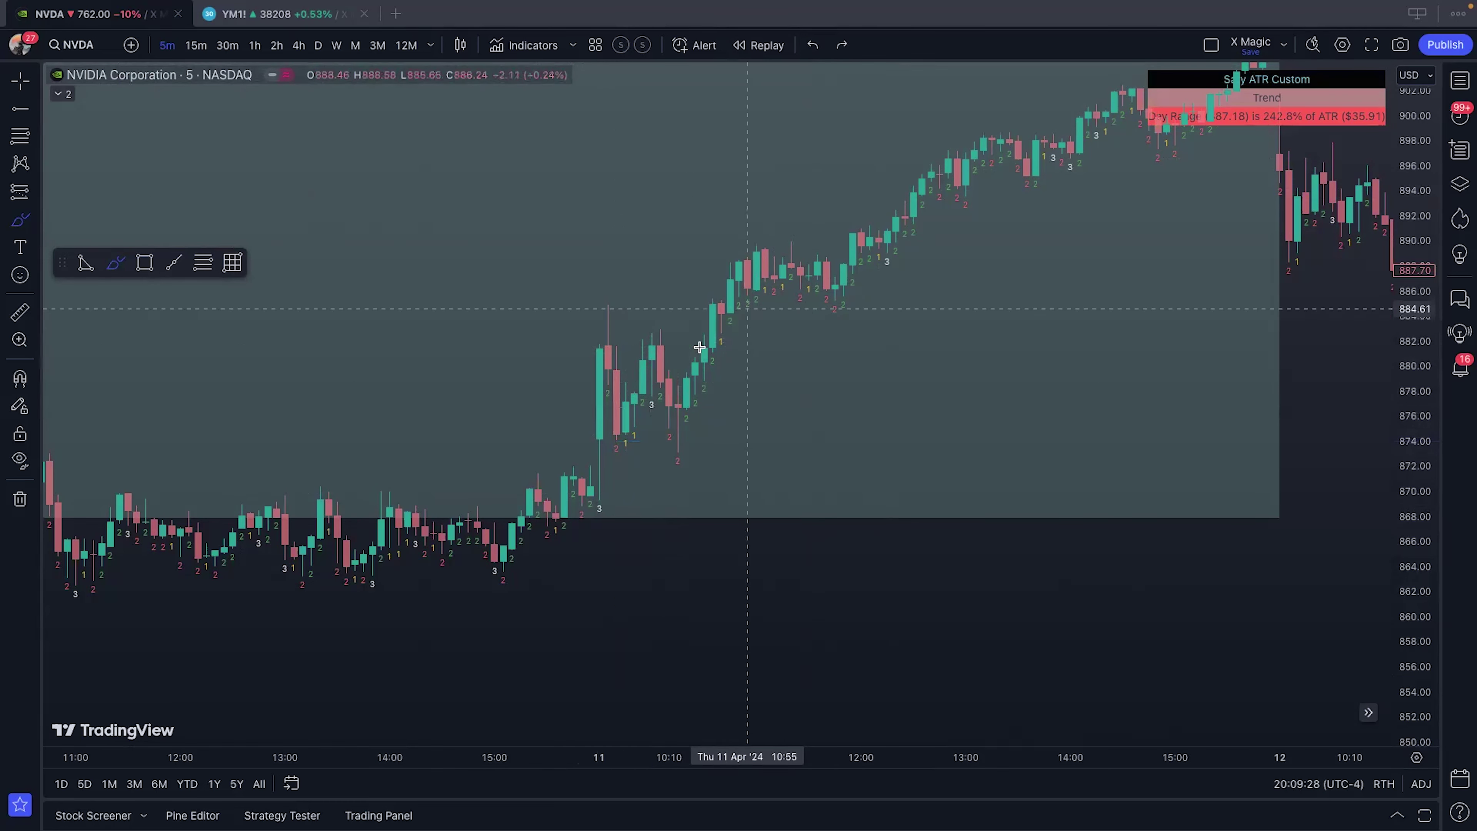
{"action": "key", "text": "ctrl+y"}
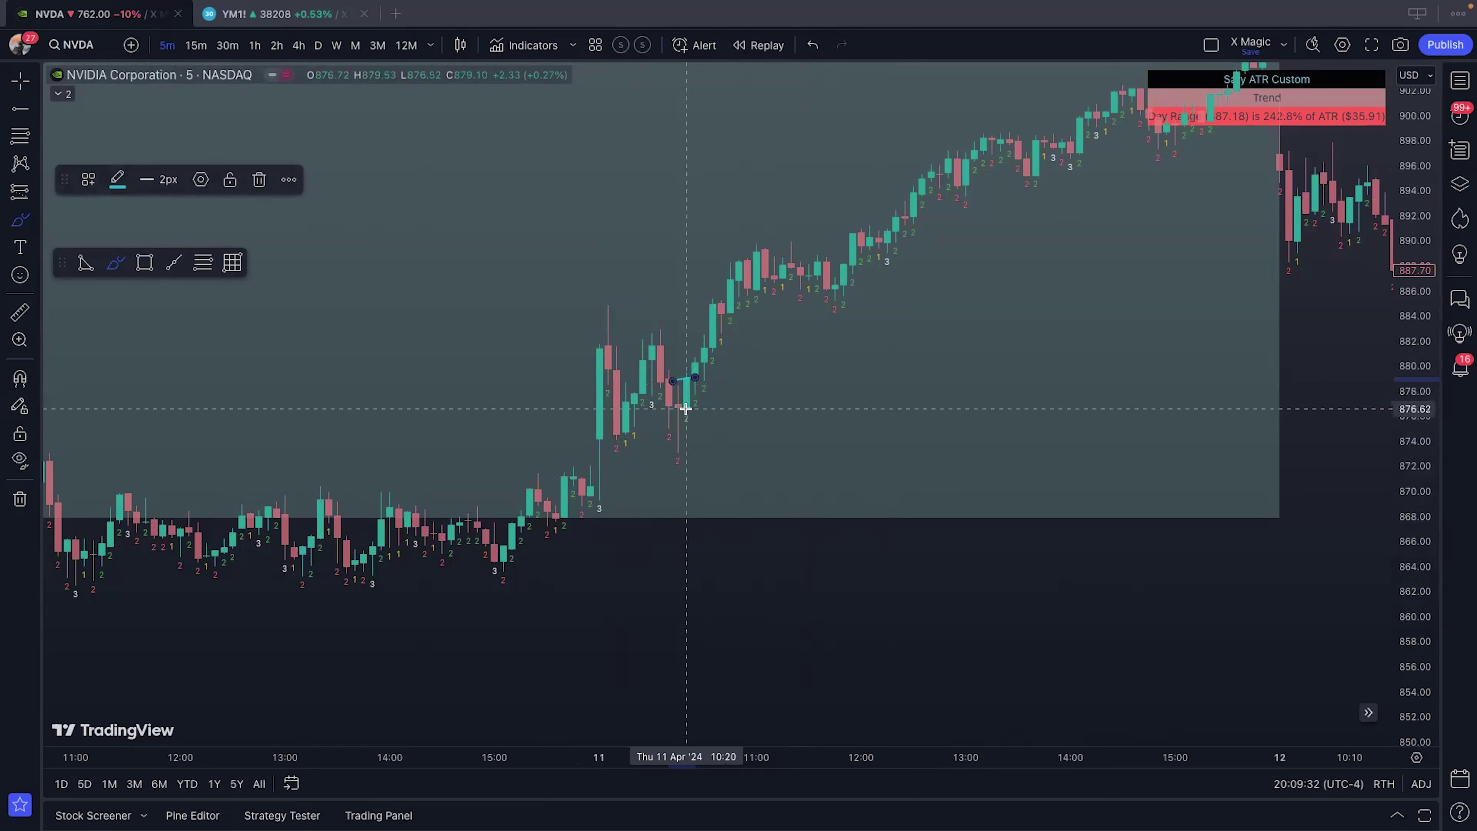
Step: Draw more trial strokes around the pullback, undo them all, and switch to 15-minute bars
{"action": "left_click_drag", "start_coordinate": [665, 457], "coordinate": [730, 453]}
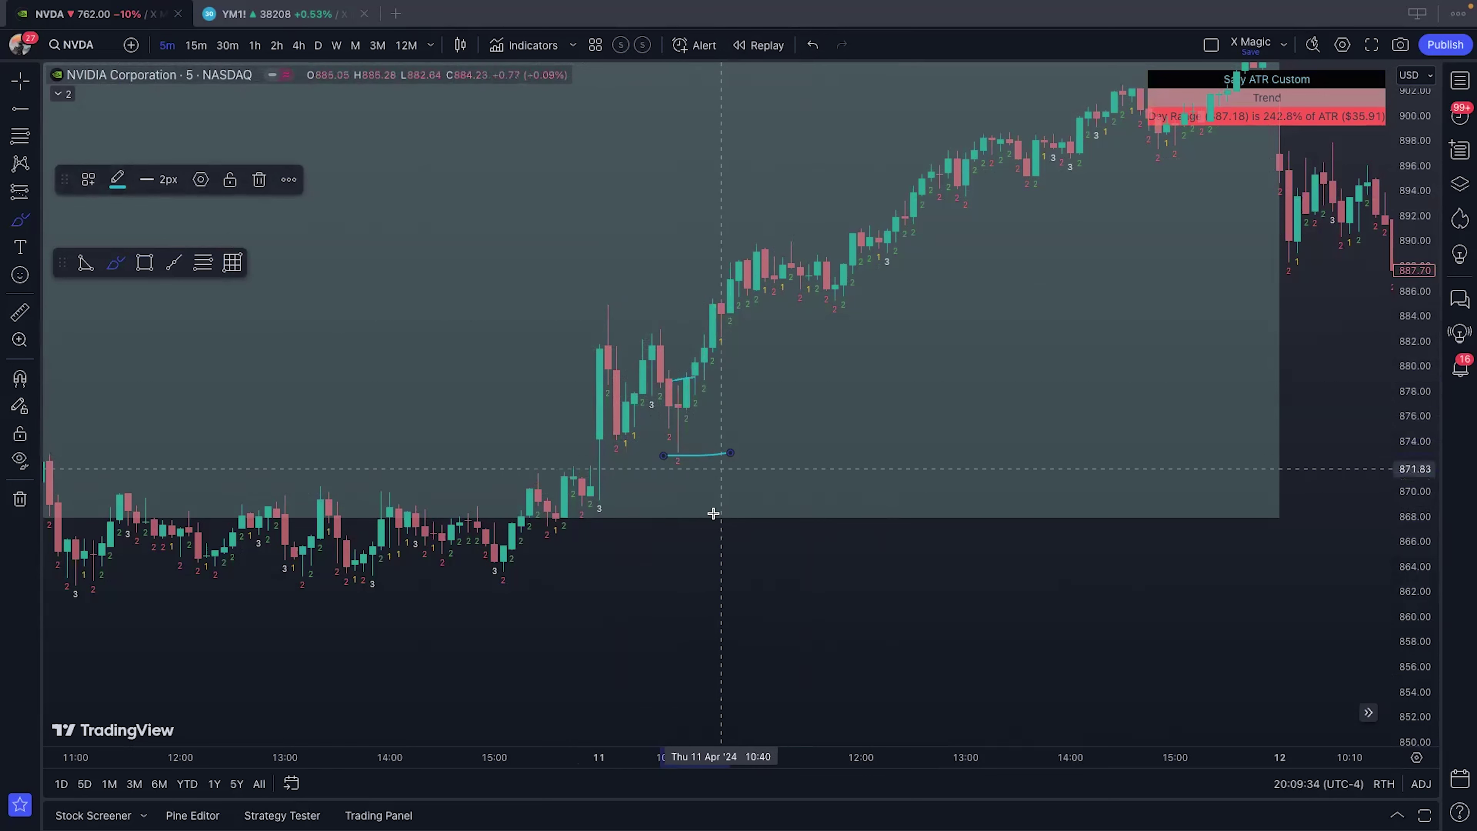
{"action": "left_click_drag", "start_coordinate": [647, 334], "coordinate": [704, 328]}
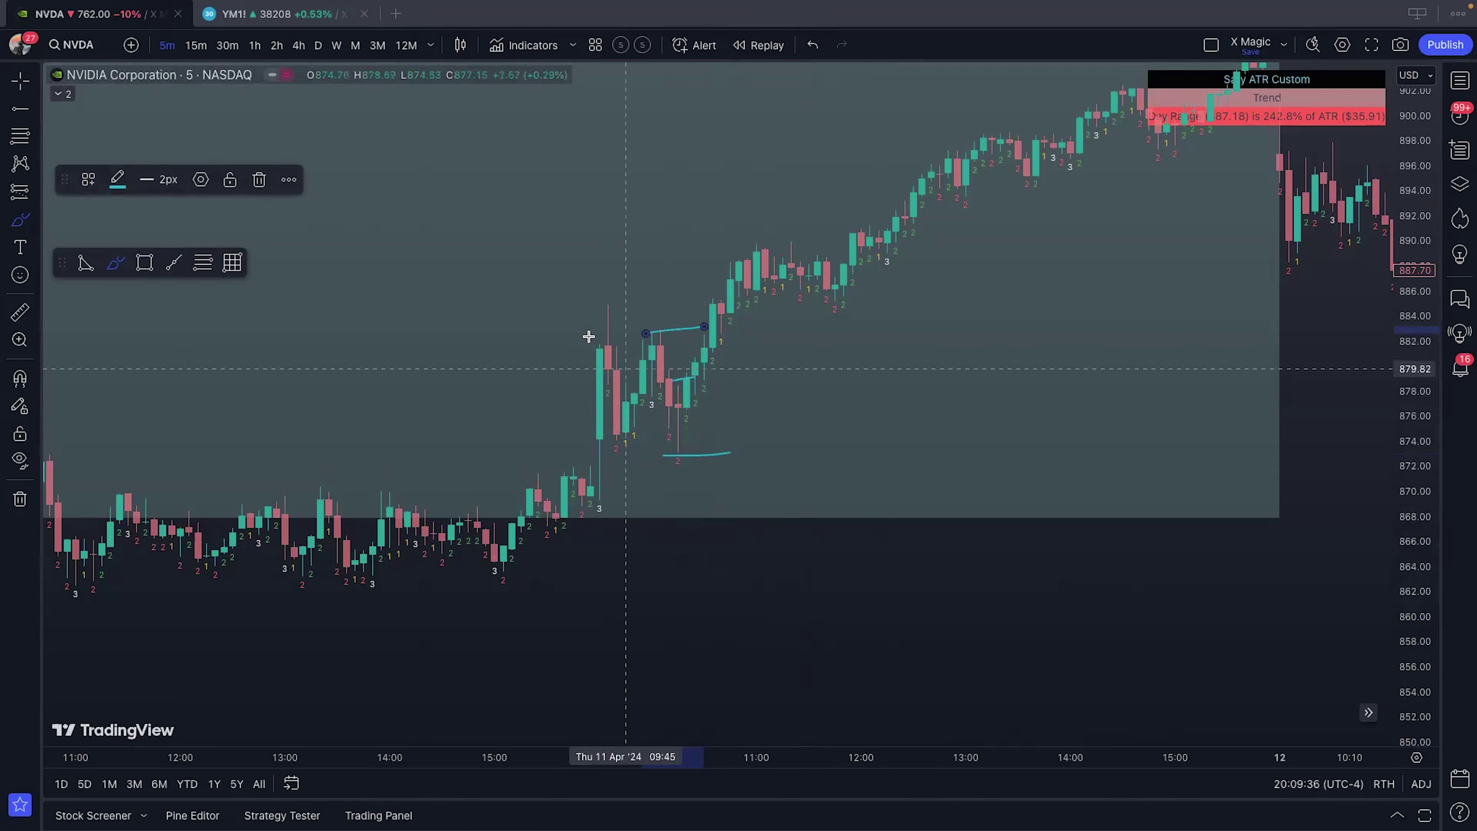
{"action": "left_click_drag", "start_coordinate": [584, 309], "coordinate": [634, 300]}
{"action": "mouse_move", "coordinate": [547, 242]}
{"action": "left_mouse_down"}
{"action": "mouse_move", "coordinate": [608, 196]}
{"action": "mouse_move", "coordinate": [616, 138]}
{"action": "left_mouse_up"}
{"action": "left_click_drag", "start_coordinate": [627, 128], "coordinate": [643, 117]}
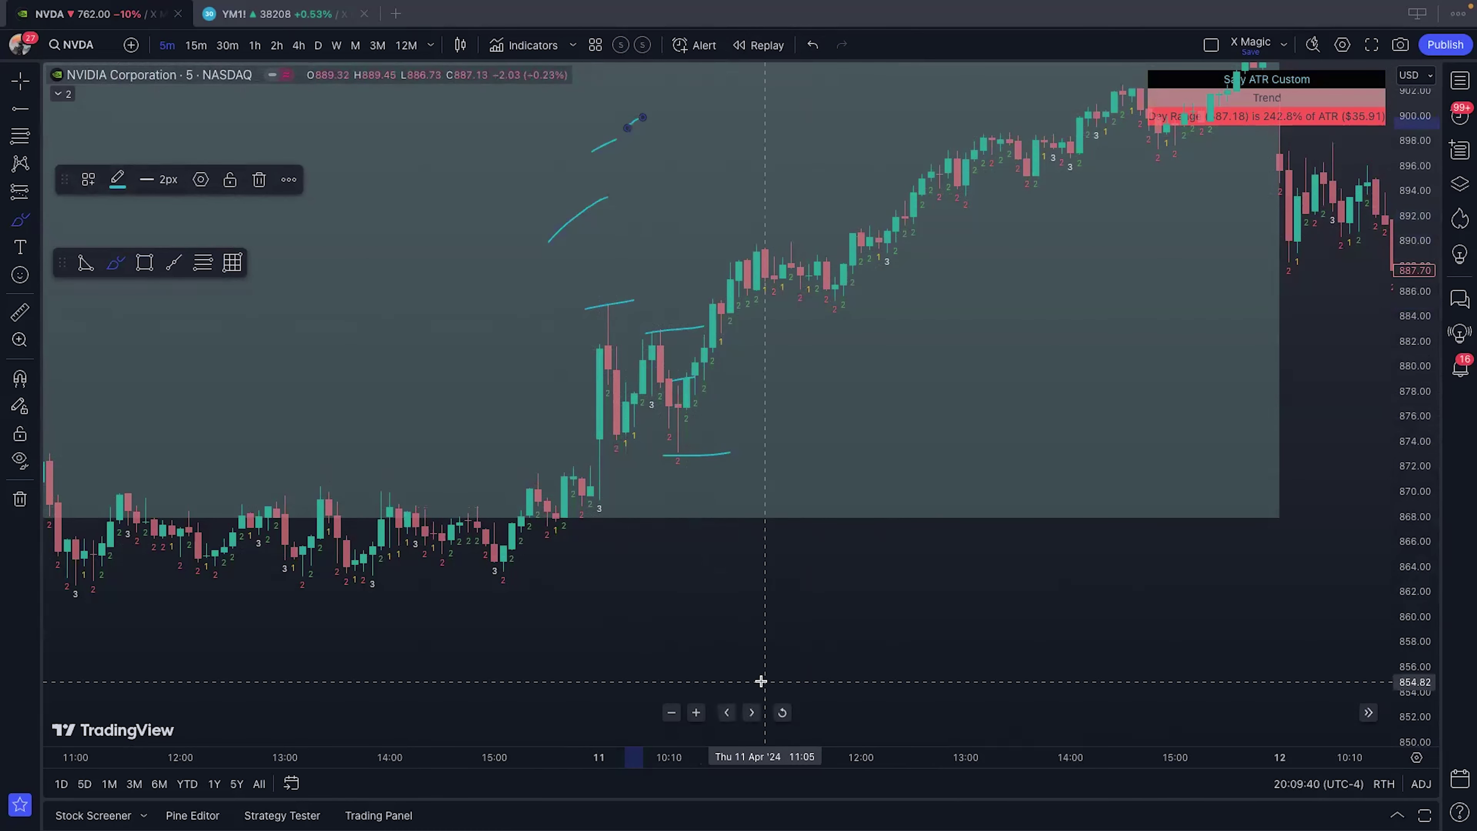
{"action": "left_click", "coordinate": [821, 51]}
{"action": "left_click", "coordinate": [821, 51]}
{"action": "left_click", "coordinate": [821, 51]}
{"action": "left_click", "coordinate": [821, 50]}
{"action": "left_click", "coordinate": [821, 50]}
{"action": "left_click", "coordinate": [821, 51]}
{"action": "left_click", "coordinate": [196, 45]}
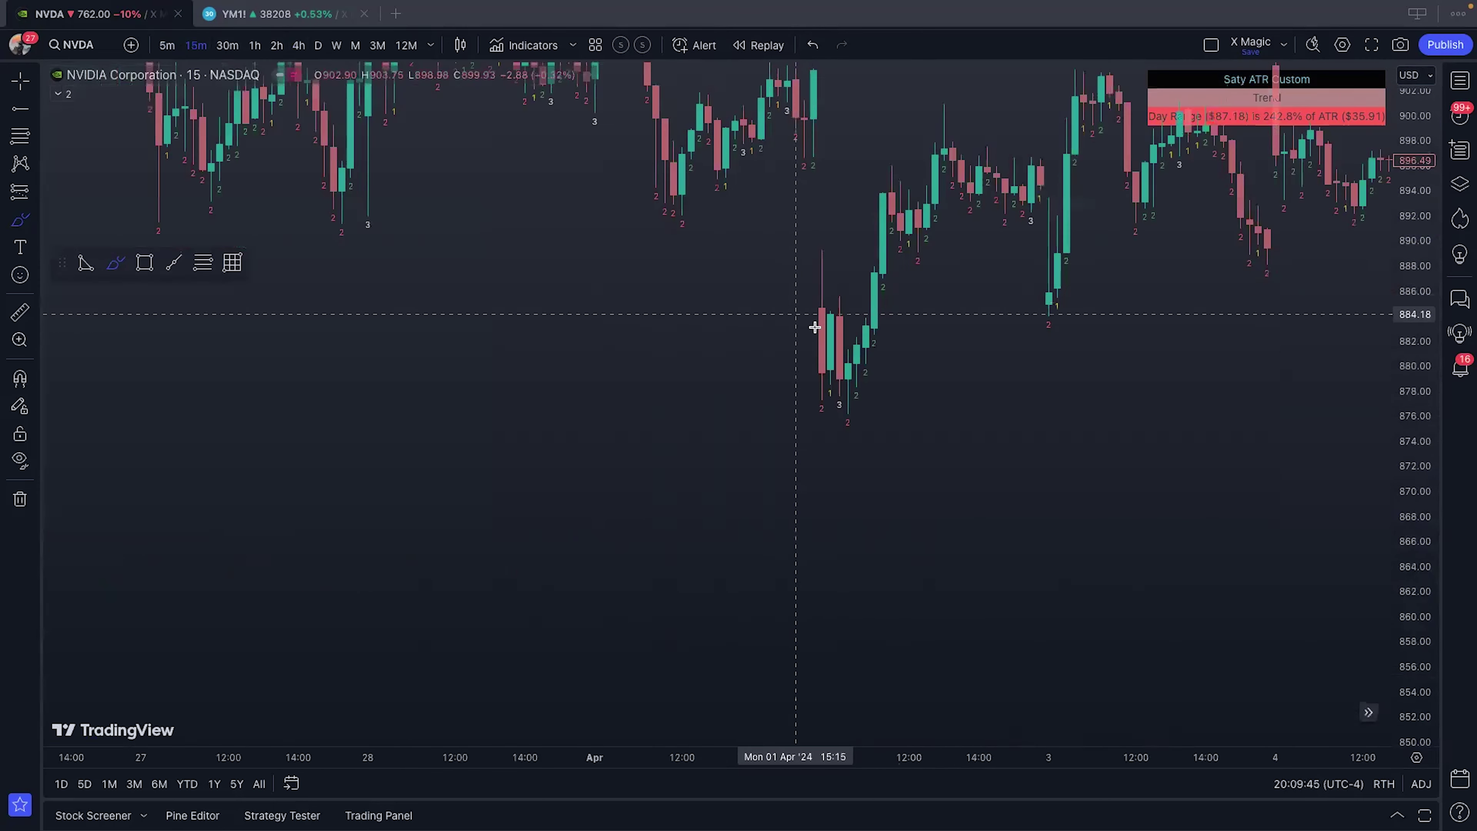
Step: Undo a stray curve and pan back toward the April 10 rally
{"action": "left_click_drag", "start_coordinate": [814, 314], "coordinate": [904, 672]}
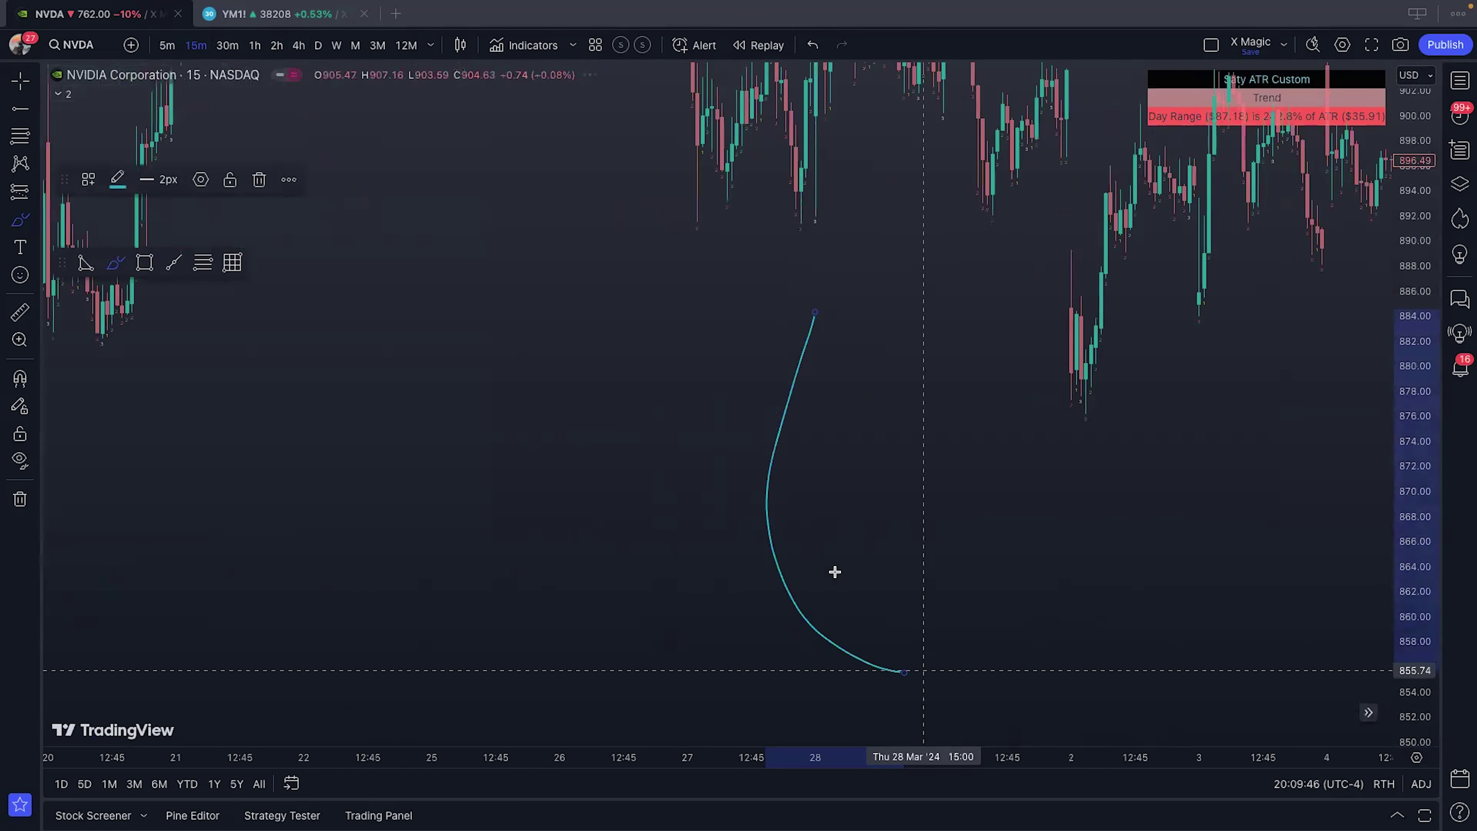
{"action": "left_click", "coordinate": [813, 45]}
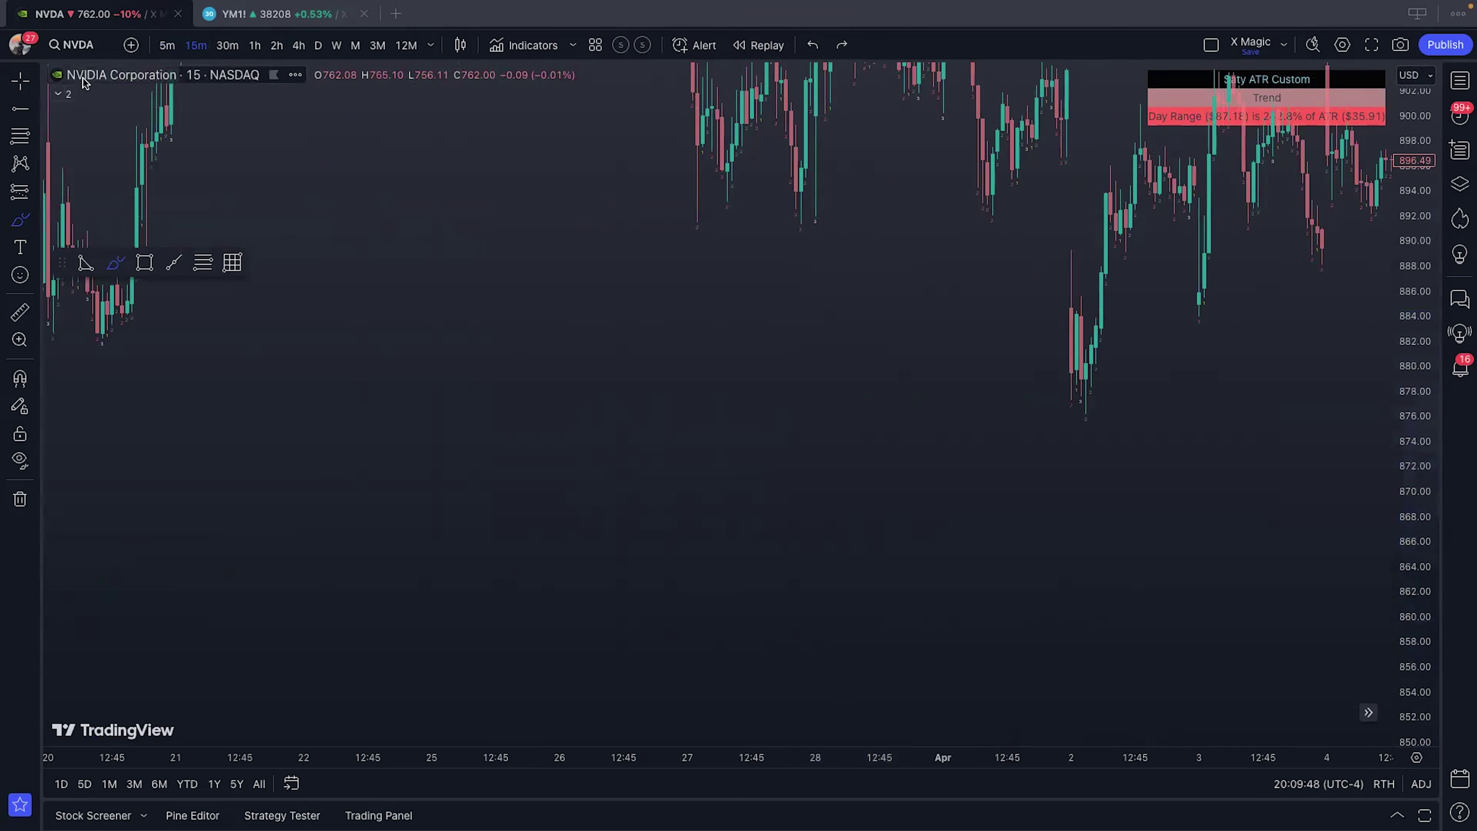
{"action": "left_click_drag", "start_coordinate": [519, 326], "coordinate": [1154, 425]}
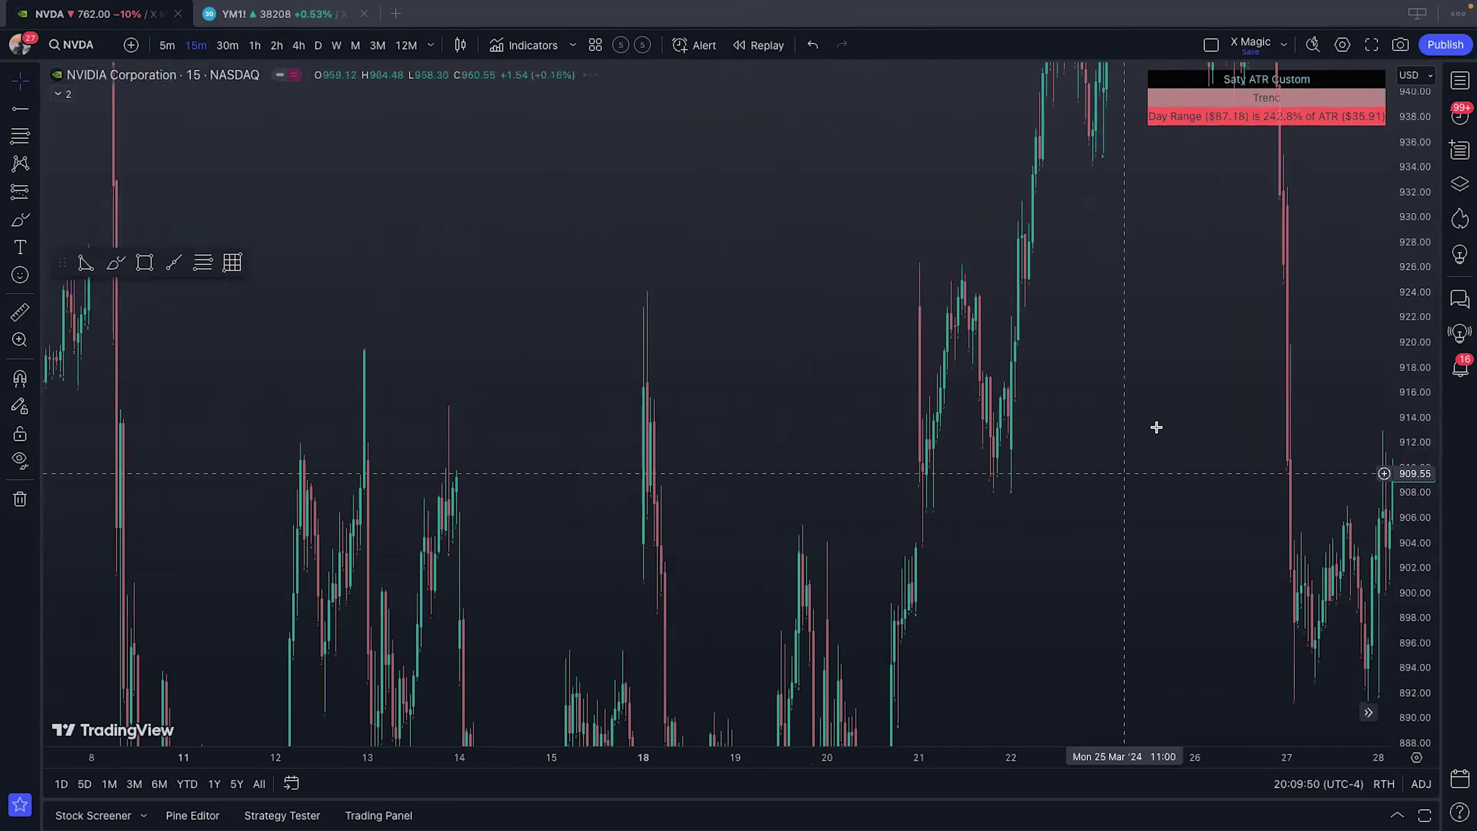
{"action": "scroll", "coordinate": [1041, 455], "scroll_direction": "down", "scroll_amount": 5}
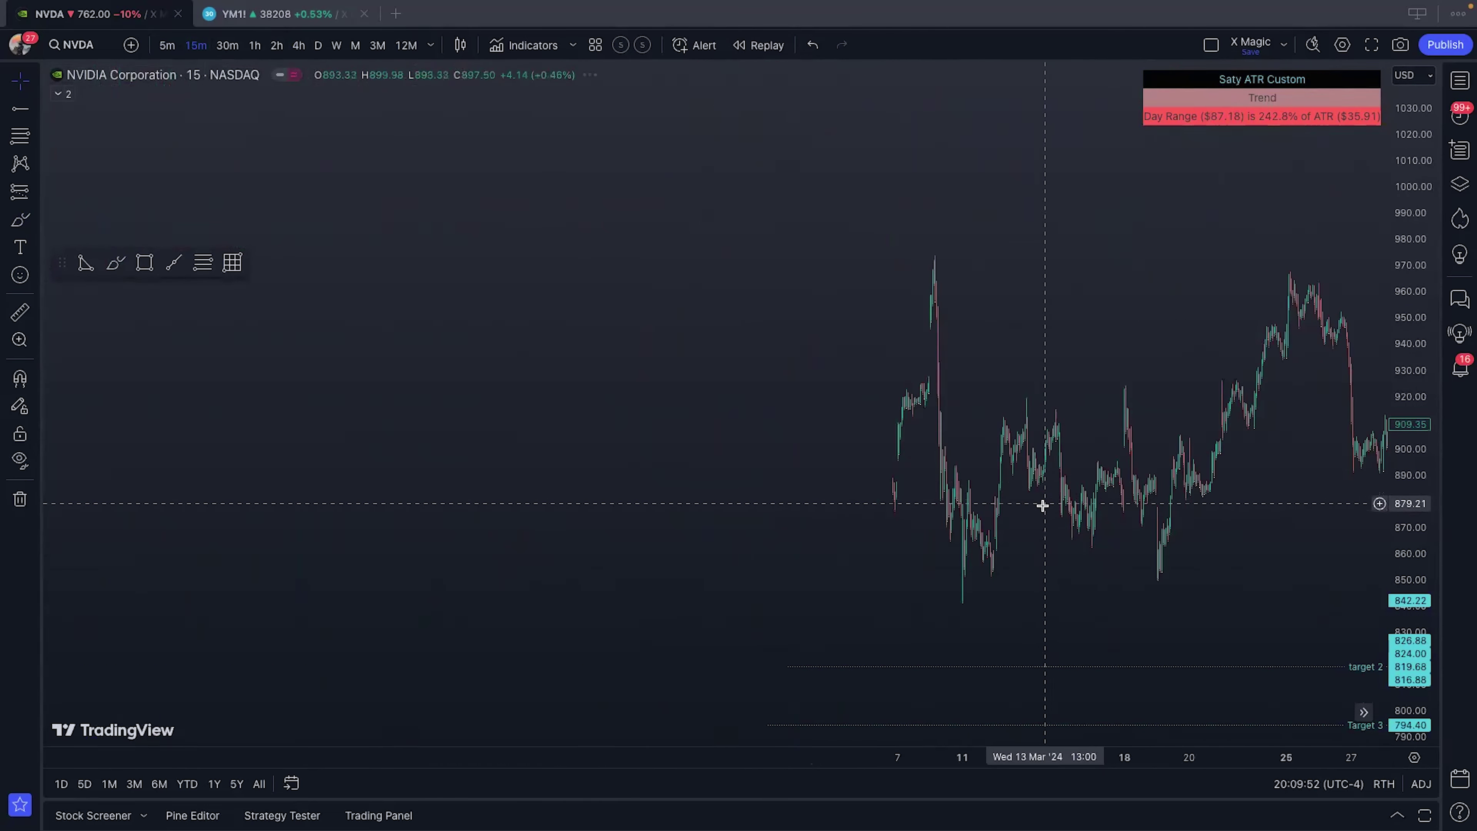
{"action": "left_click_drag", "start_coordinate": [1160, 213], "coordinate": [972, 356]}
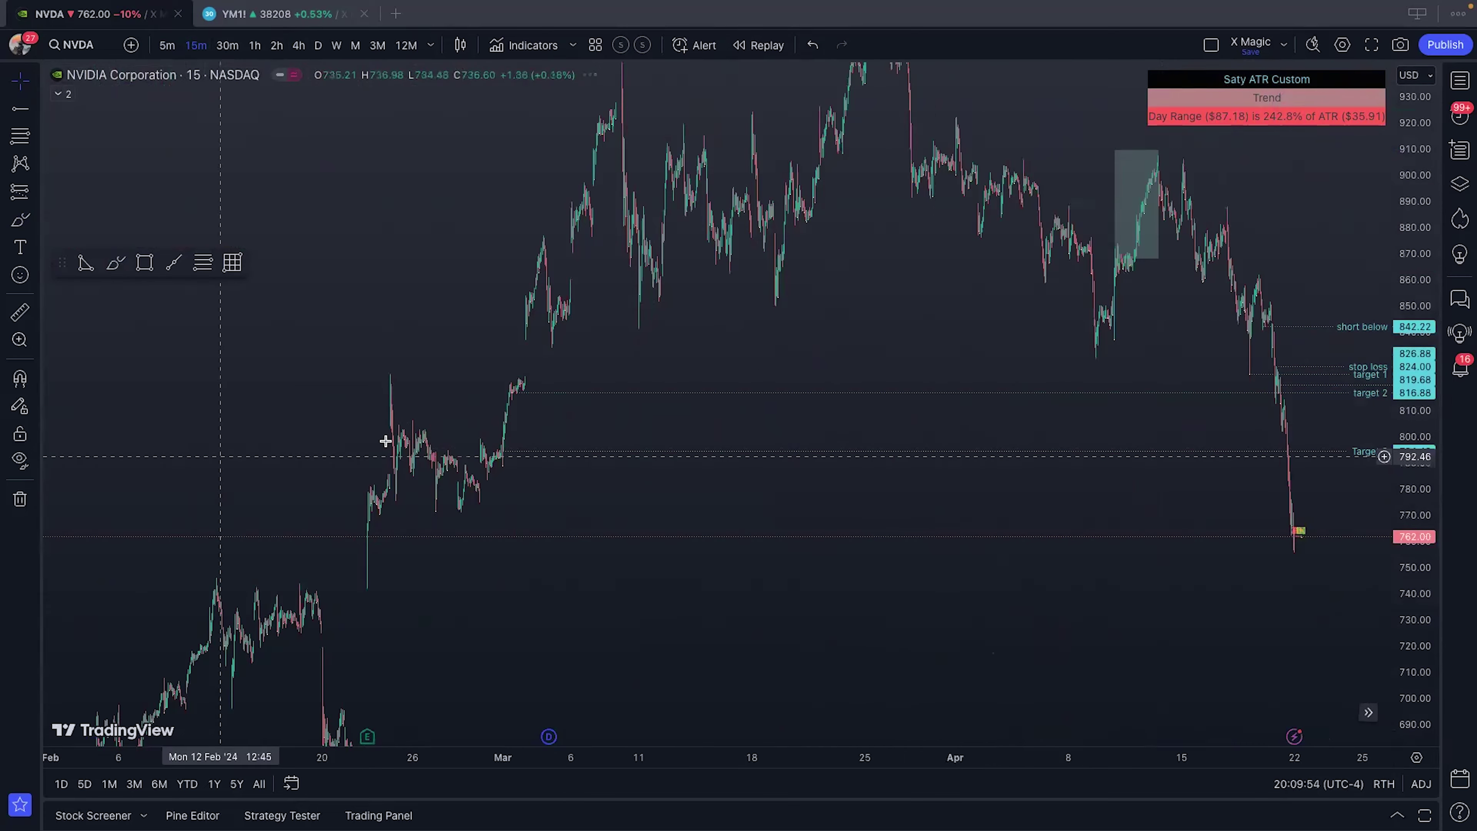
{"action": "scroll", "coordinate": [764, 334], "scroll_direction": "up", "scroll_amount": 5}
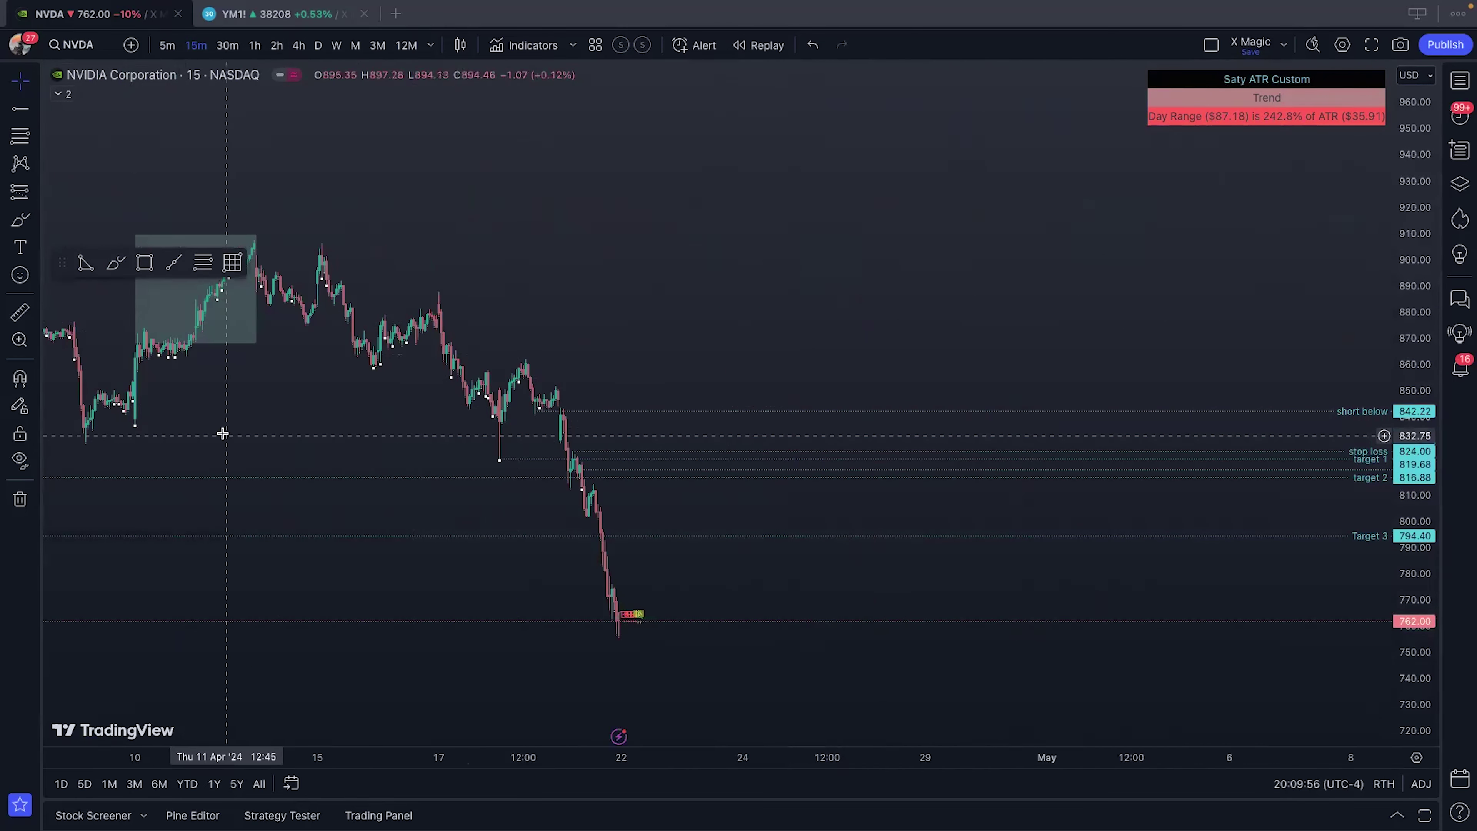
{"action": "left_click_drag", "start_coordinate": [221, 432], "coordinate": [527, 399]}
{"action": "scroll", "coordinate": [459, 426], "scroll_direction": "up", "scroll_amount": 4}
{"action": "scroll", "coordinate": [459, 426], "scroll_direction": "up", "scroll_amount": 2}
Step: Zoom and stretch the 15-minute chart to centre the shaded rally box
{"action": "left_click_drag", "start_coordinate": [214, 443], "coordinate": [1042, 471]}
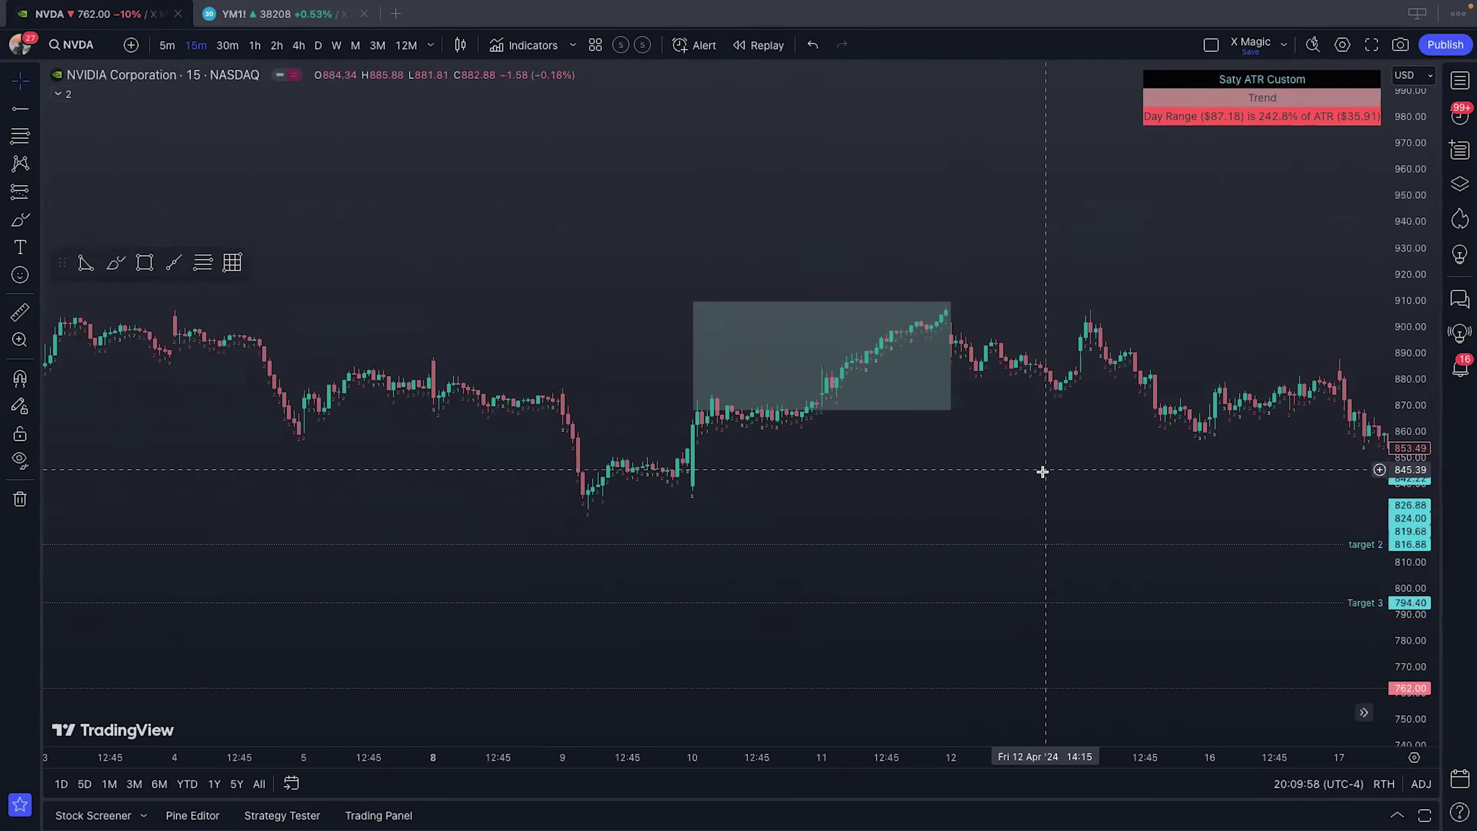
{"action": "left_click_drag", "start_coordinate": [1389, 501], "coordinate": [1390, 259]}
{"action": "scroll", "coordinate": [663, 481], "scroll_direction": "up", "scroll_amount": 3}
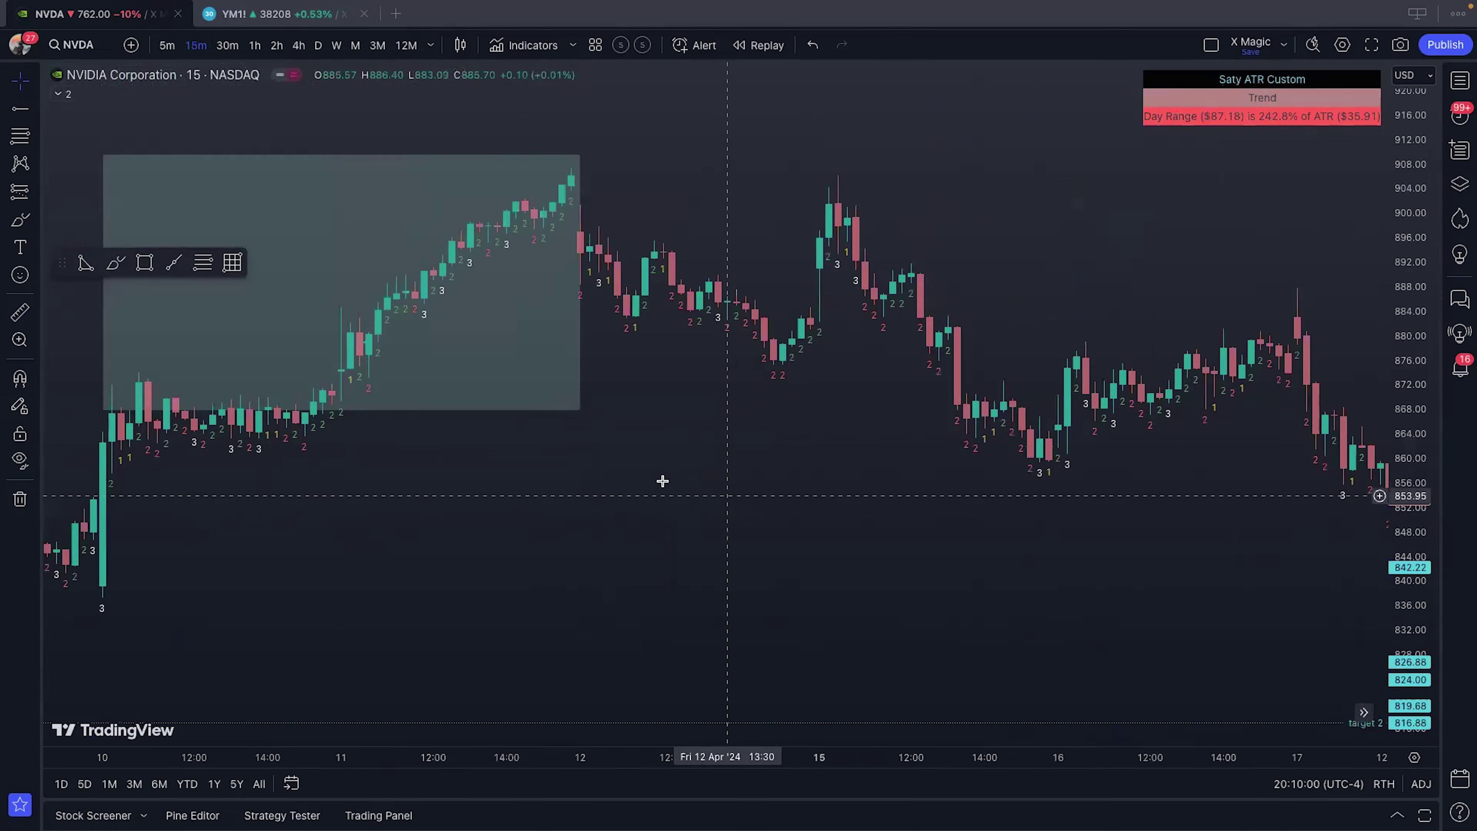
{"action": "left_click_drag", "start_coordinate": [662, 482], "coordinate": [847, 550]}
{"action": "scroll", "coordinate": [768, 581], "scroll_direction": "up", "scroll_amount": 2}
{"action": "scroll", "coordinate": [768, 581], "scroll_direction": "up", "scroll_amount": 2}
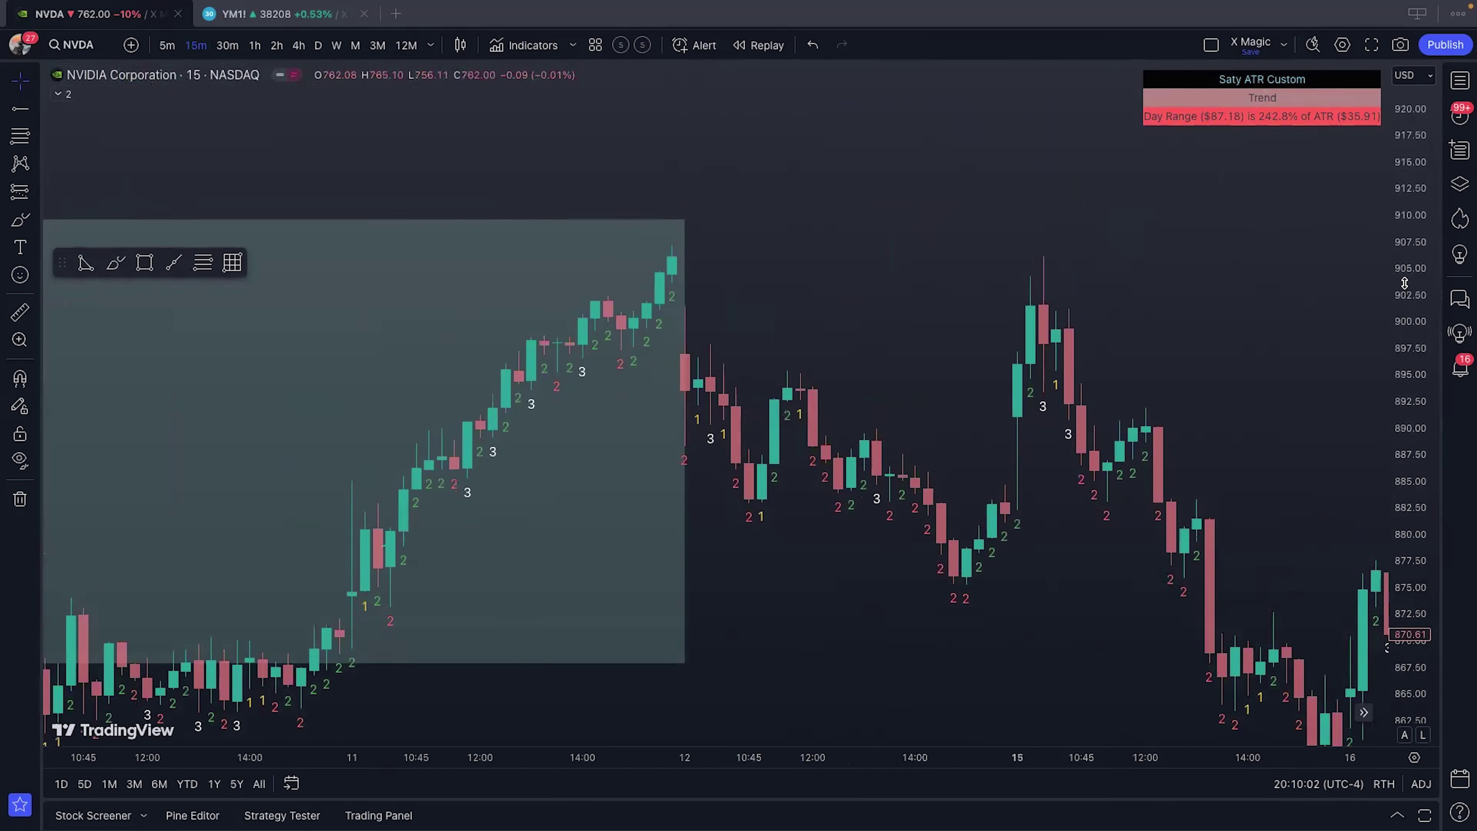
{"action": "left_click_drag", "start_coordinate": [771, 620], "coordinate": [1101, 516]}
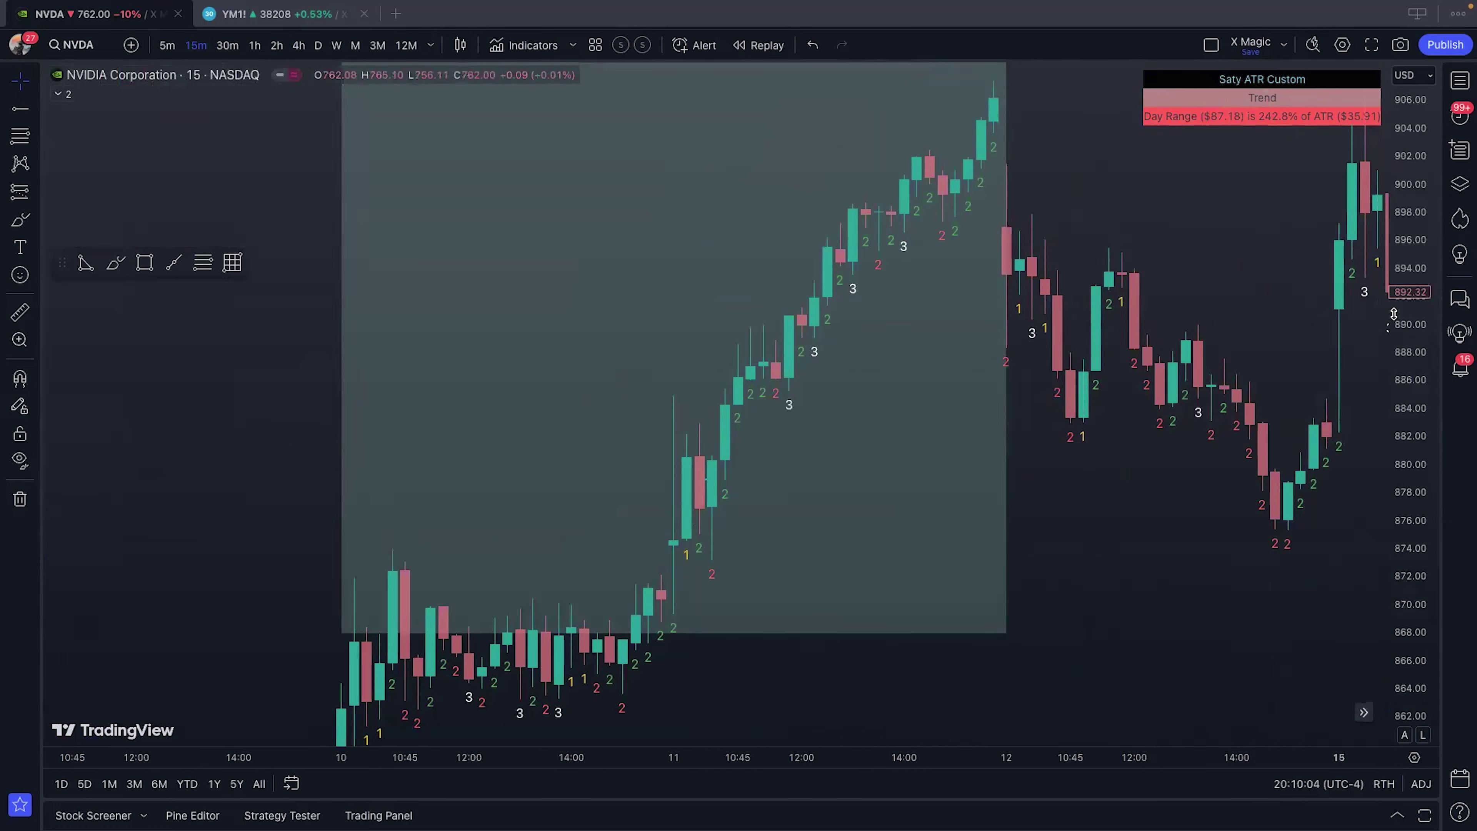
{"action": "left_click_drag", "start_coordinate": [1410, 408], "coordinate": [1409, 506]}
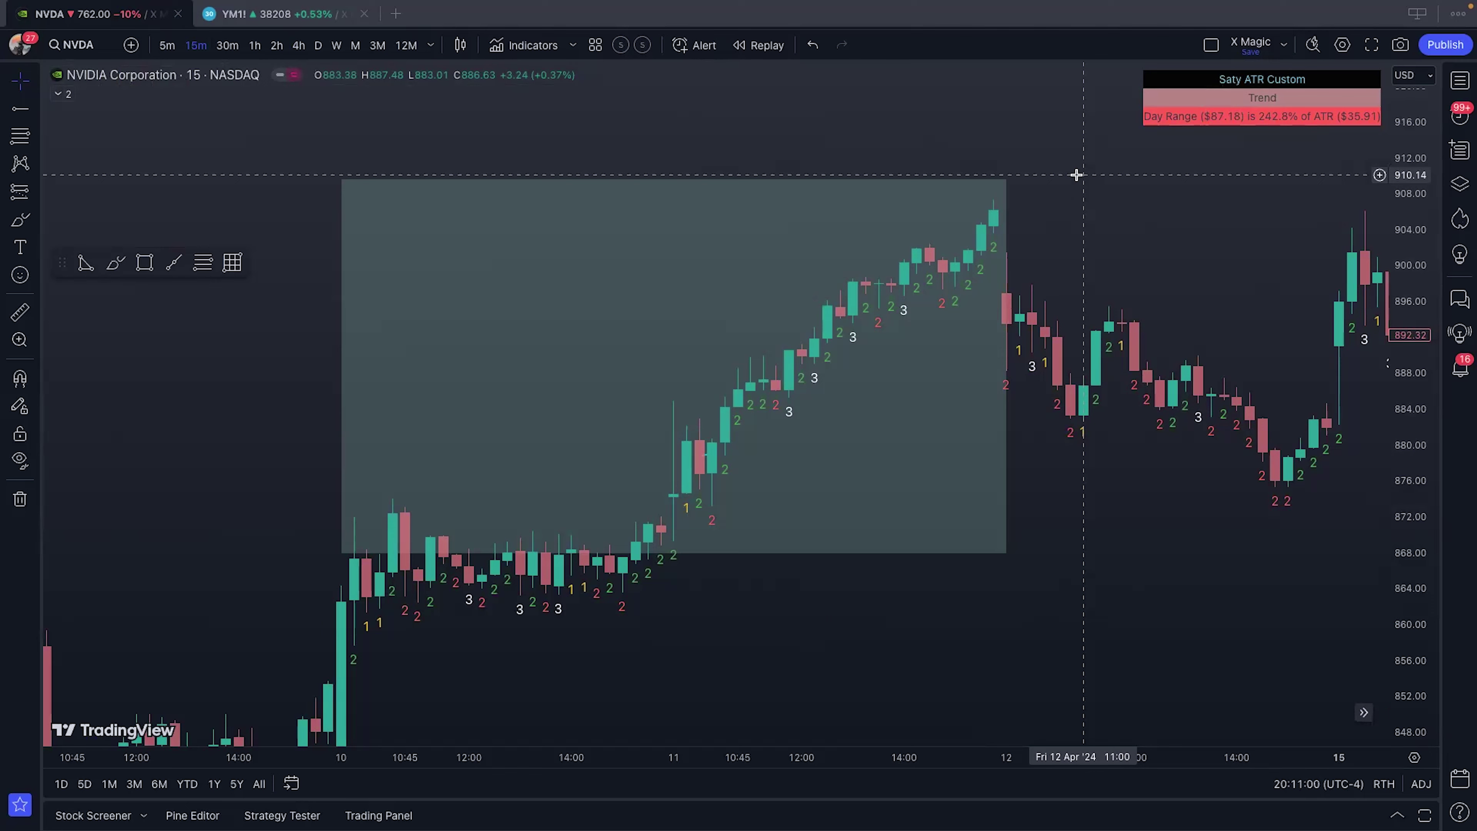
Step: Delete the shaded rally box, leaving bare candles from April 9 to 16
{"action": "left_click", "coordinate": [828, 181]}
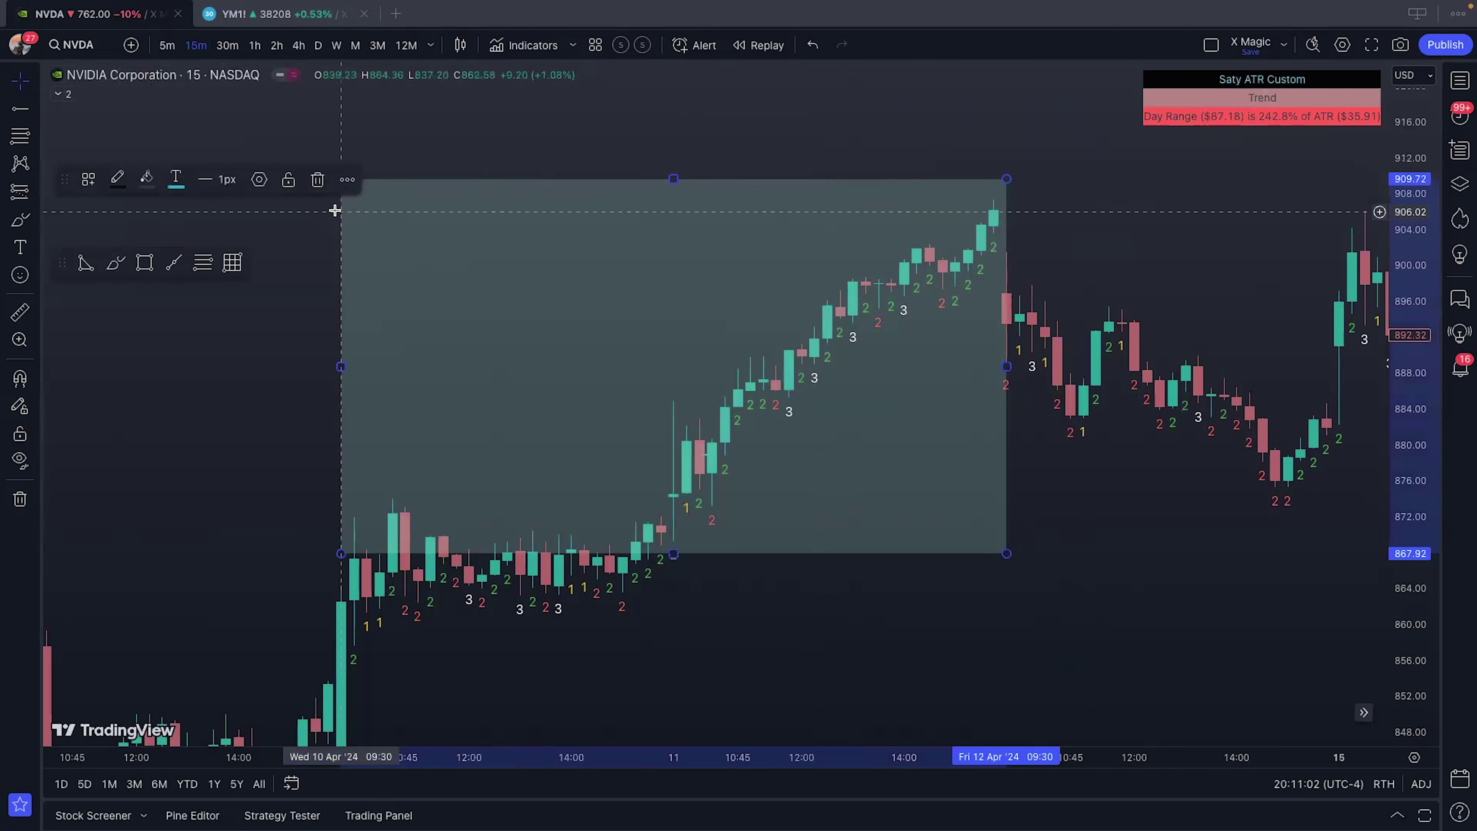
{"action": "left_click", "coordinate": [311, 180]}
{"action": "scroll", "coordinate": [697, 257], "scroll_direction": "down", "scroll_amount": 3}
{"action": "left_click_drag", "start_coordinate": [696, 258], "coordinate": [685, 266]}
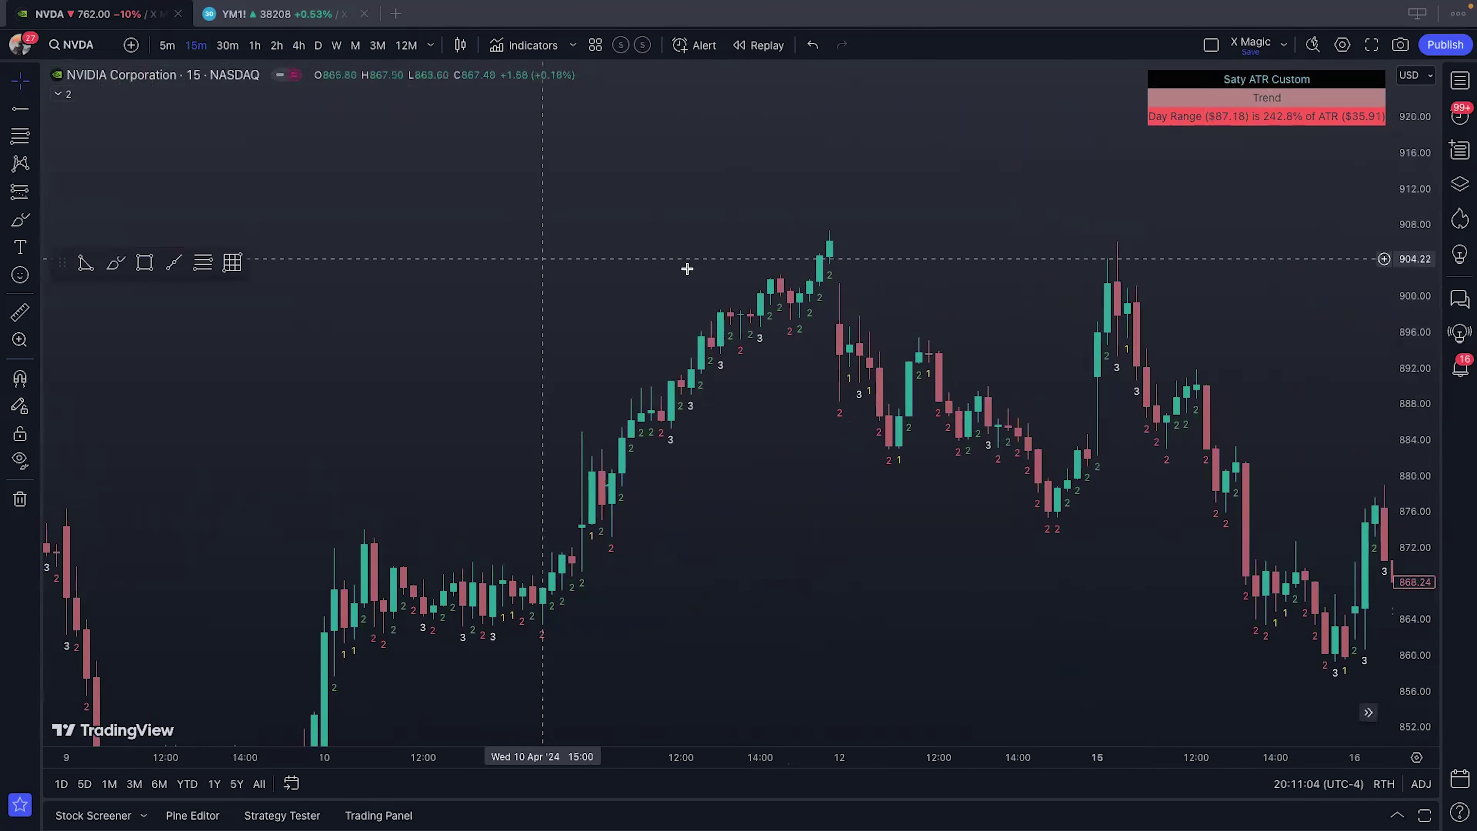
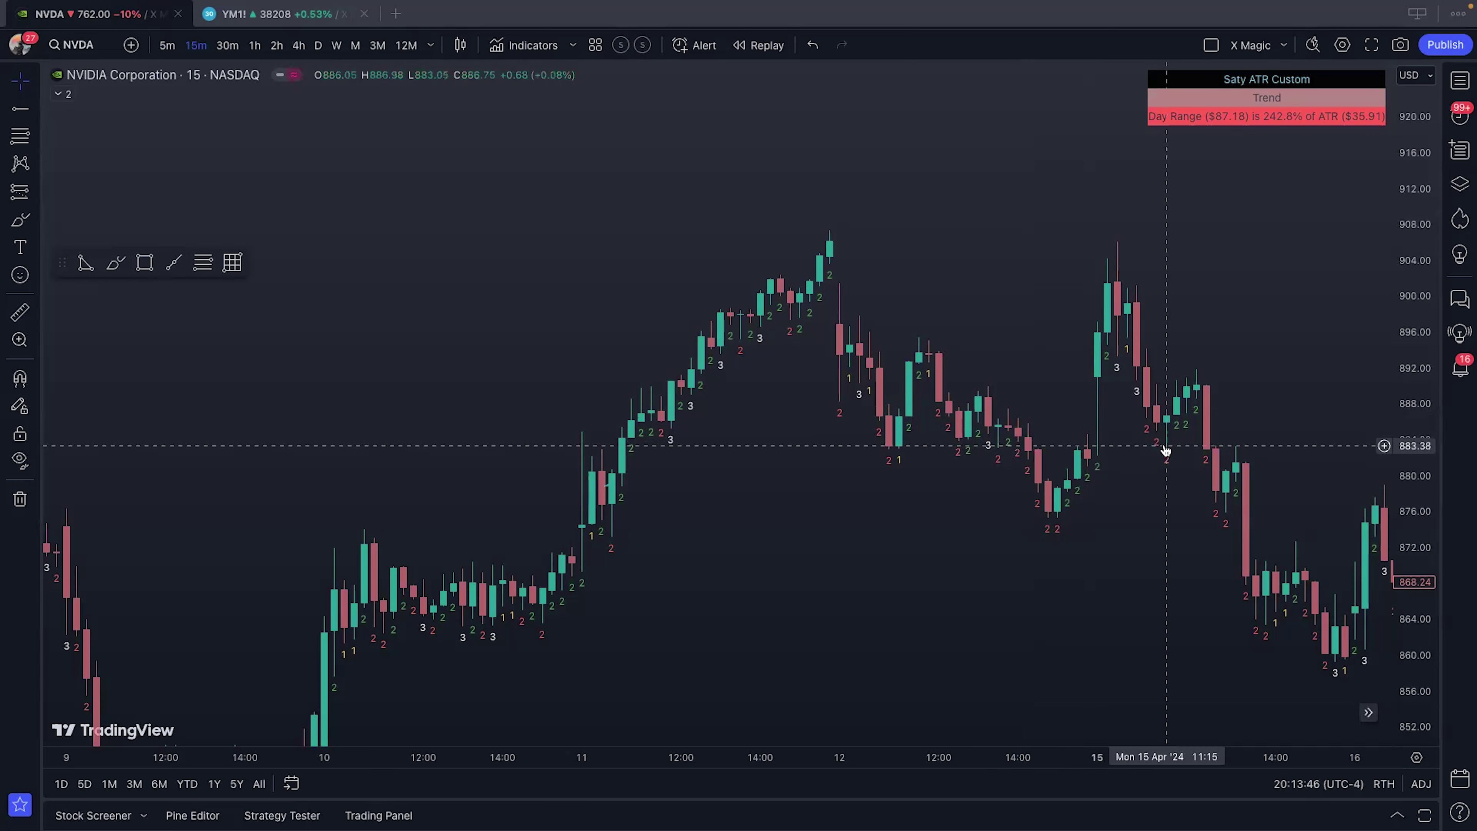
Step: Compress the NVDA price scale and pan and zoom out to show April 10 through 18
{"action": "left_click_drag", "start_coordinate": [1408, 274], "coordinate": [1395, 380]}
{"action": "left_click_drag", "start_coordinate": [971, 518], "coordinate": [488, 525]}
{"action": "scroll", "coordinate": [598, 564], "scroll_direction": "down", "scroll_amount": 2}
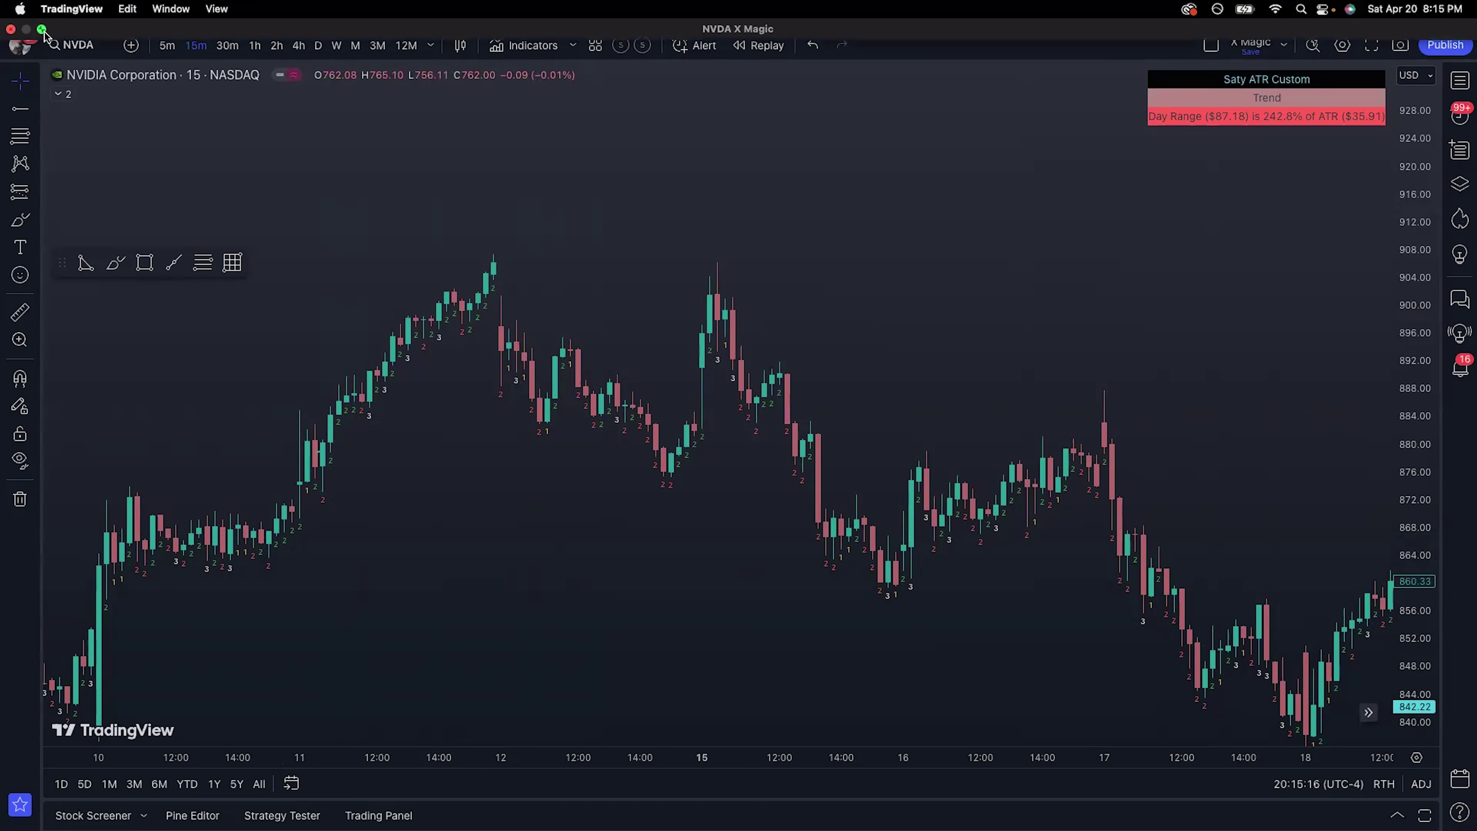
Step: Leave full-screen TradingView and open Discord's #advent-corner channel
{"action": "left_click", "coordinate": [41, 29]}
{"action": "key", "text": "super+Tab"}
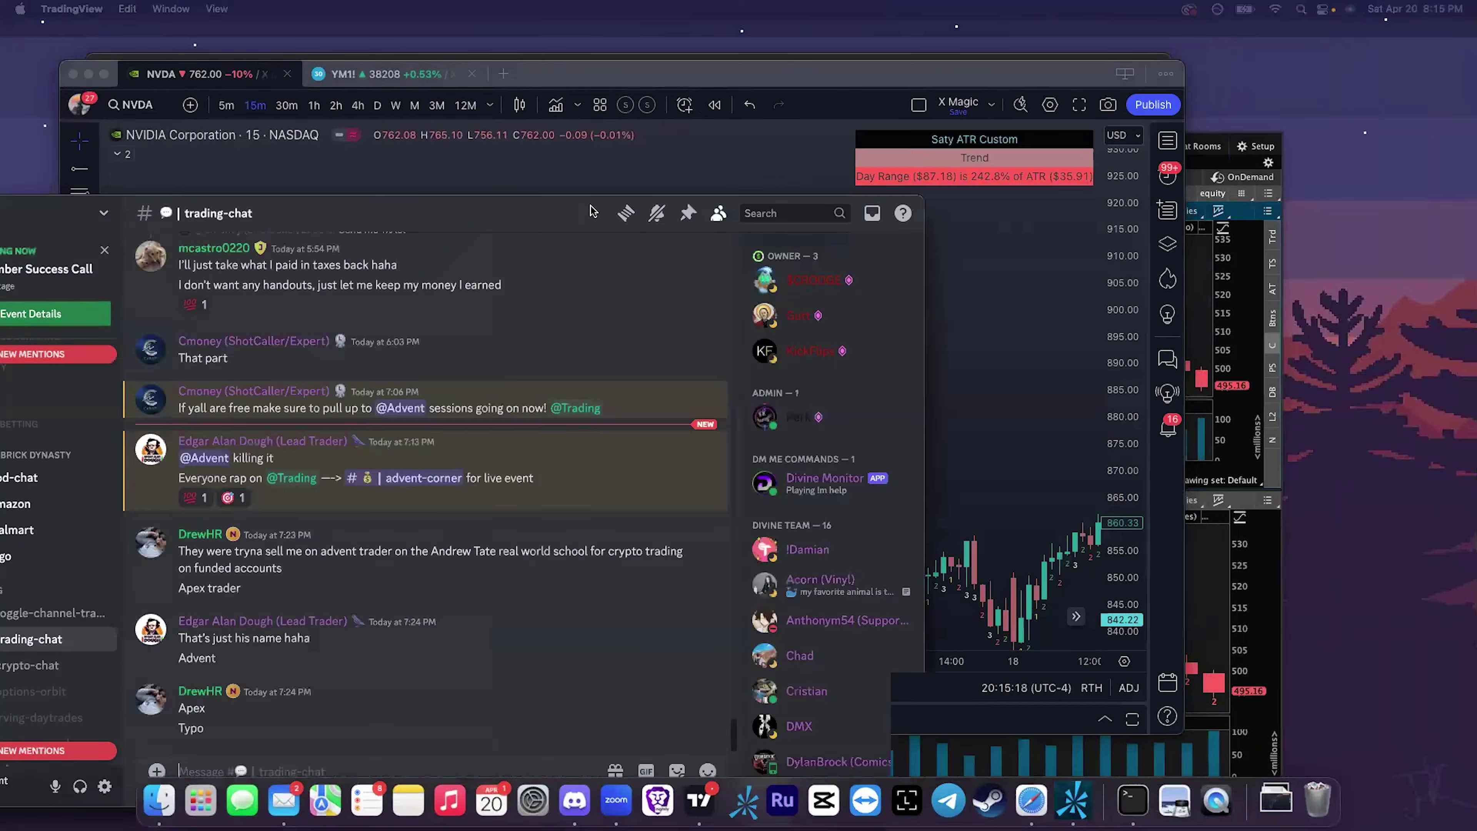
{"action": "scroll", "coordinate": [257, 522], "scroll_direction": "down", "scroll_amount": 2}
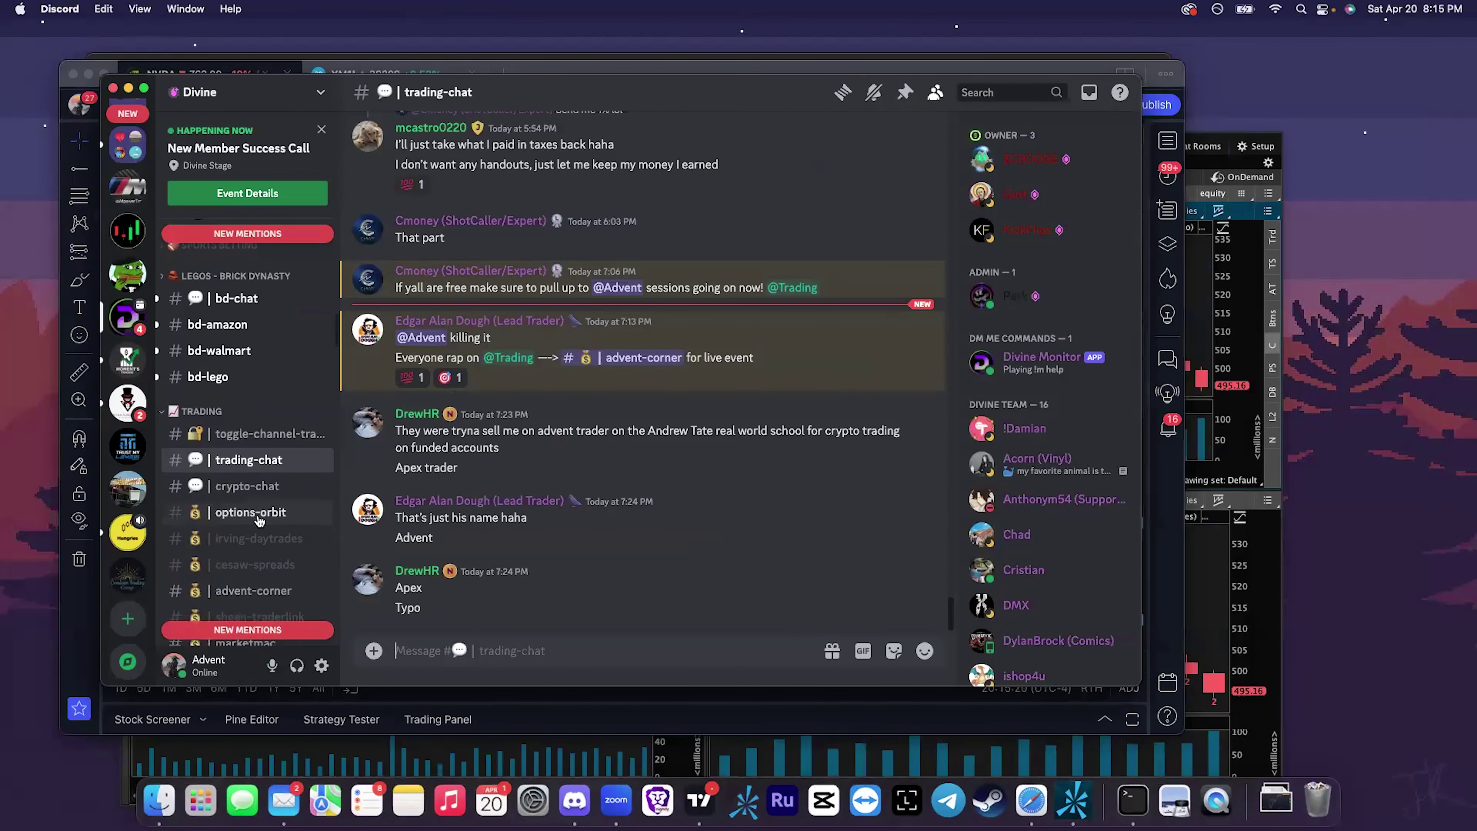
{"action": "left_click", "coordinate": [259, 580]}
Step: Find the pinned ATR and Strat indicator-links post and jump to it in chat
{"action": "left_click", "coordinate": [905, 93]}
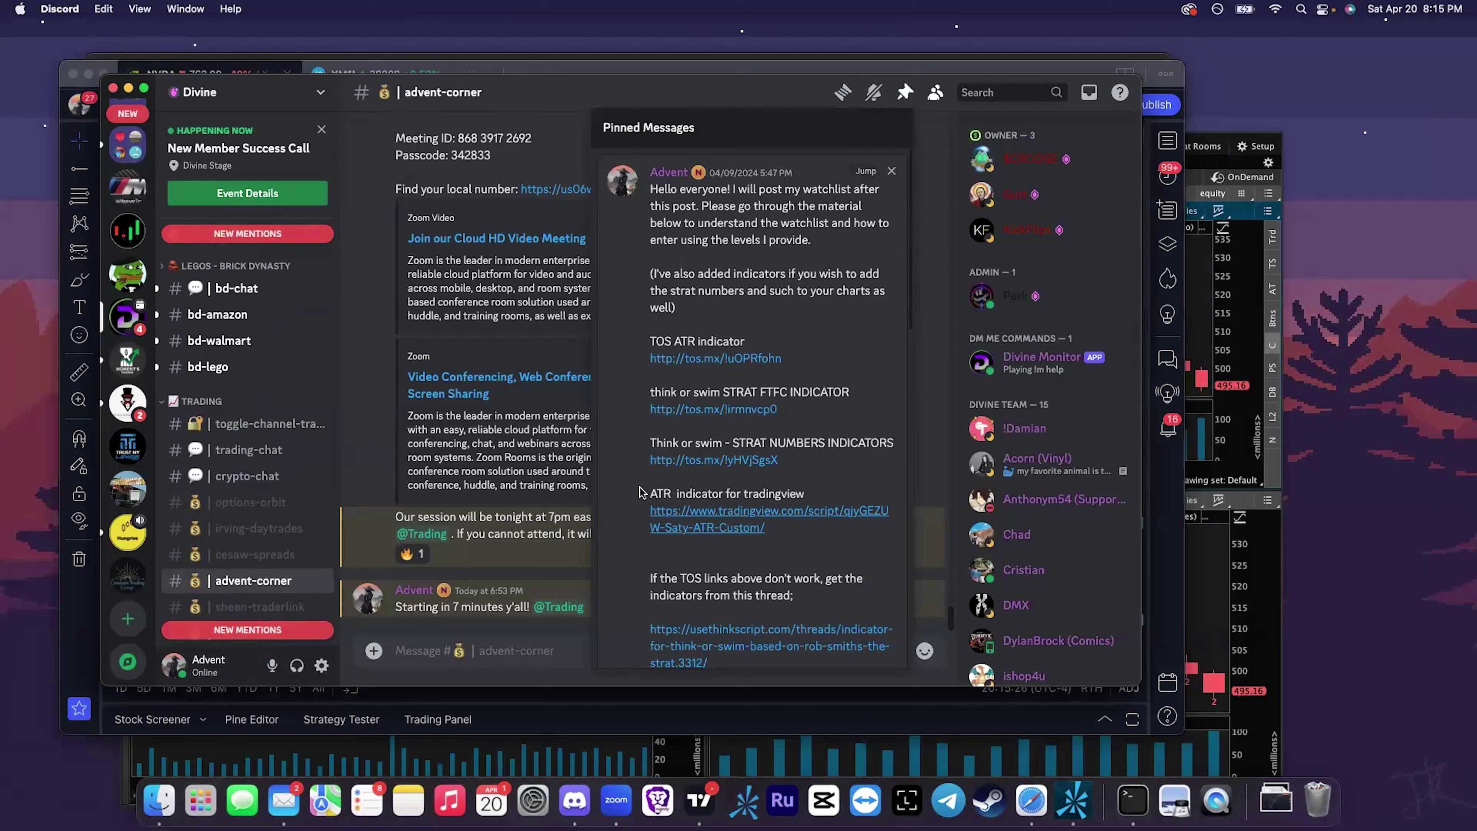
{"action": "scroll", "coordinate": [744, 509], "scroll_direction": "down", "scroll_amount": 5}
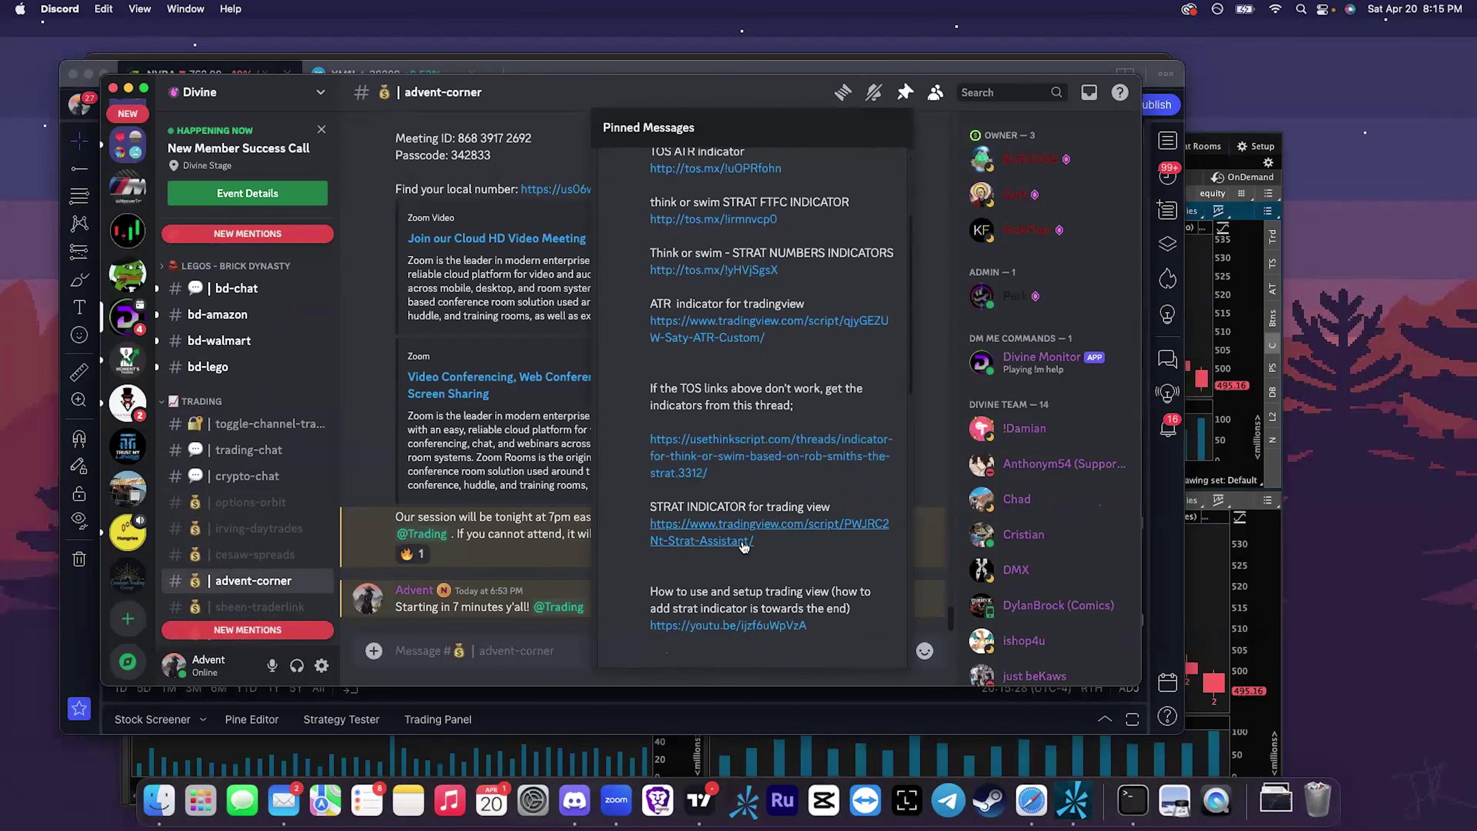
{"action": "scroll", "coordinate": [708, 533], "scroll_direction": "down", "scroll_amount": 7}
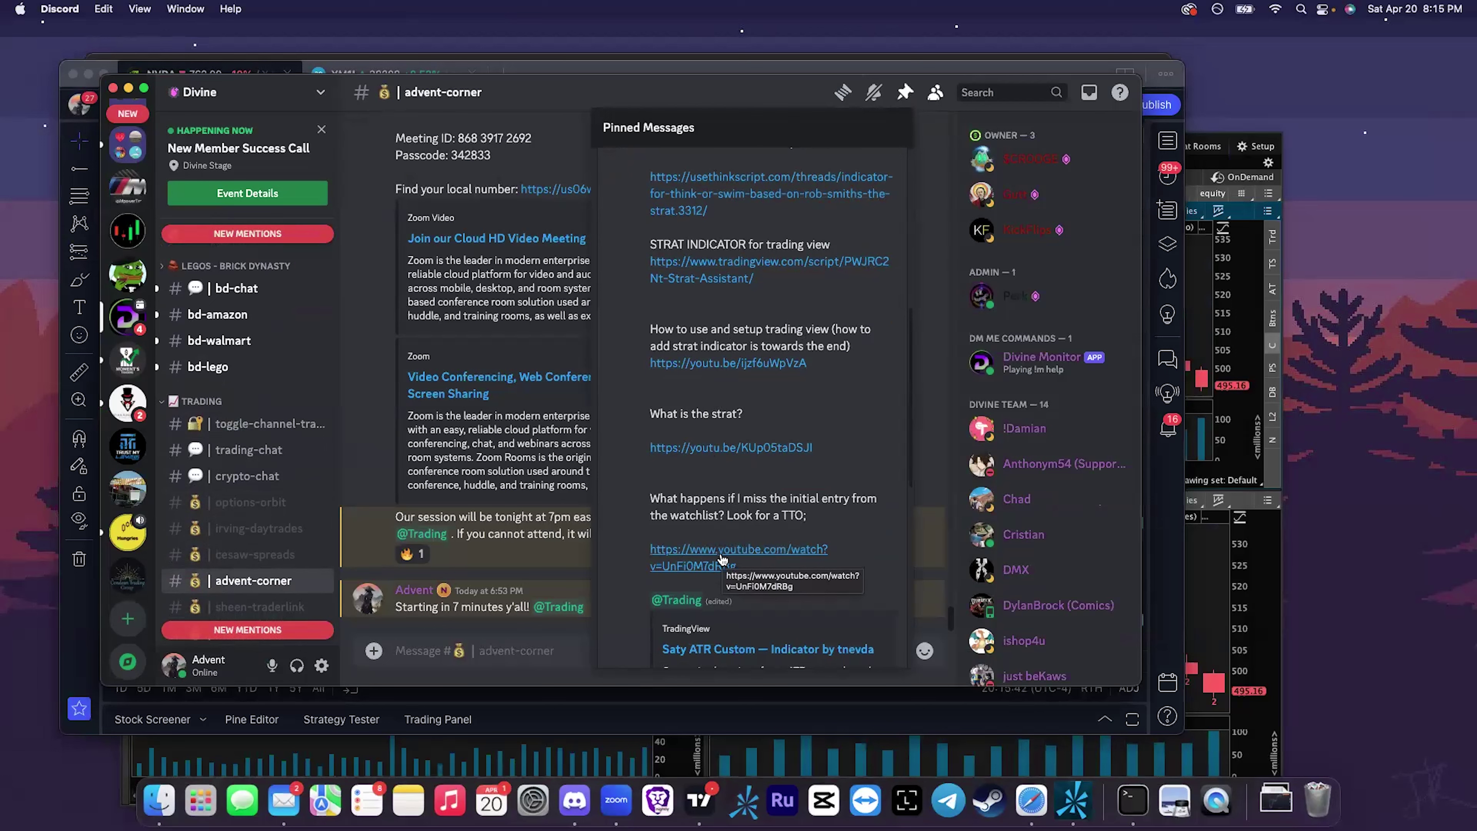
{"action": "scroll", "coordinate": [804, 528], "scroll_direction": "down", "scroll_amount": 10}
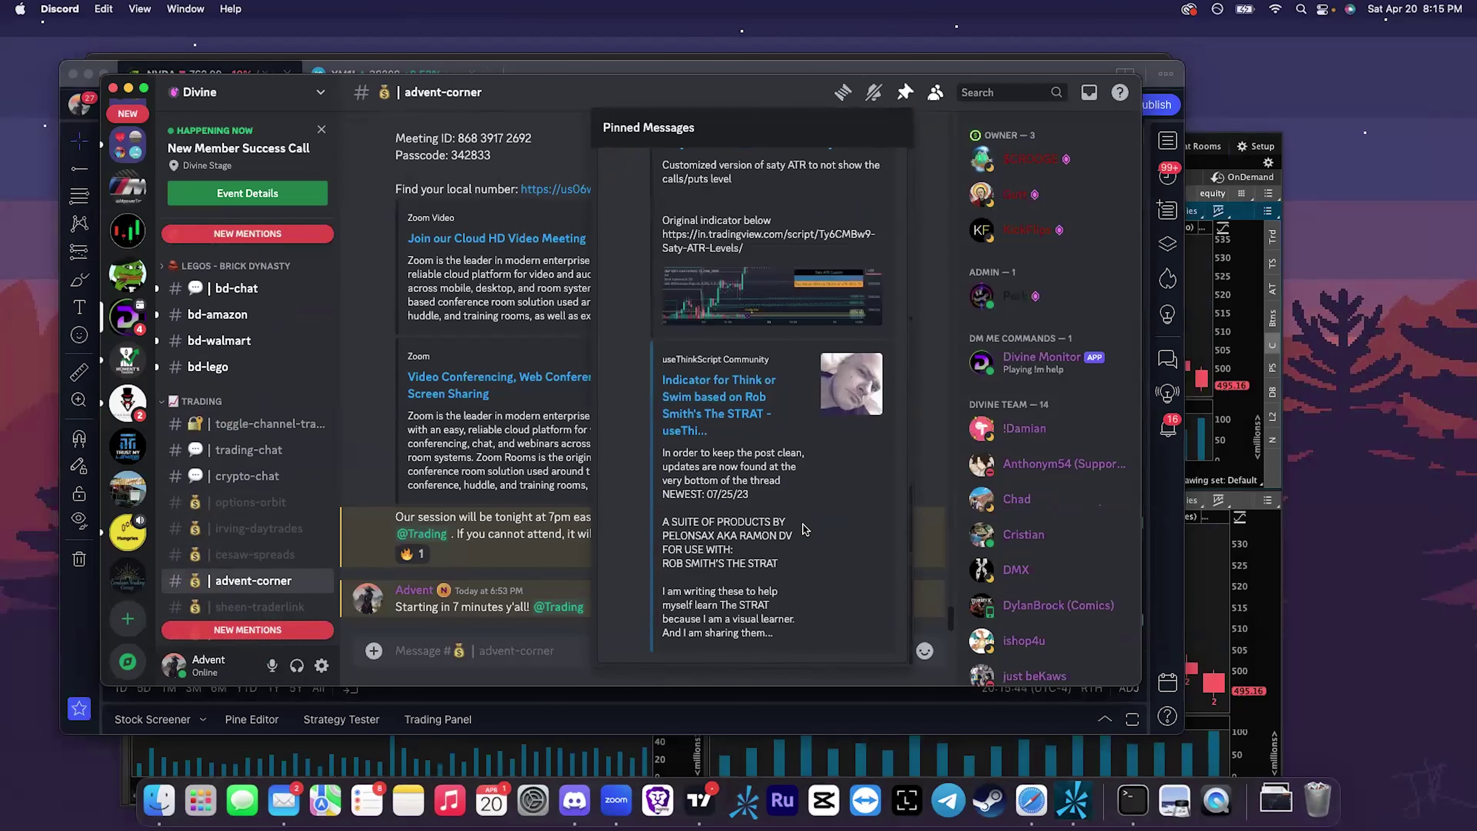
{"action": "scroll", "coordinate": [872, 349], "scroll_direction": "up", "scroll_amount": 15}
{"action": "scroll", "coordinate": [901, 244], "scroll_direction": "down", "scroll_amount": 10}
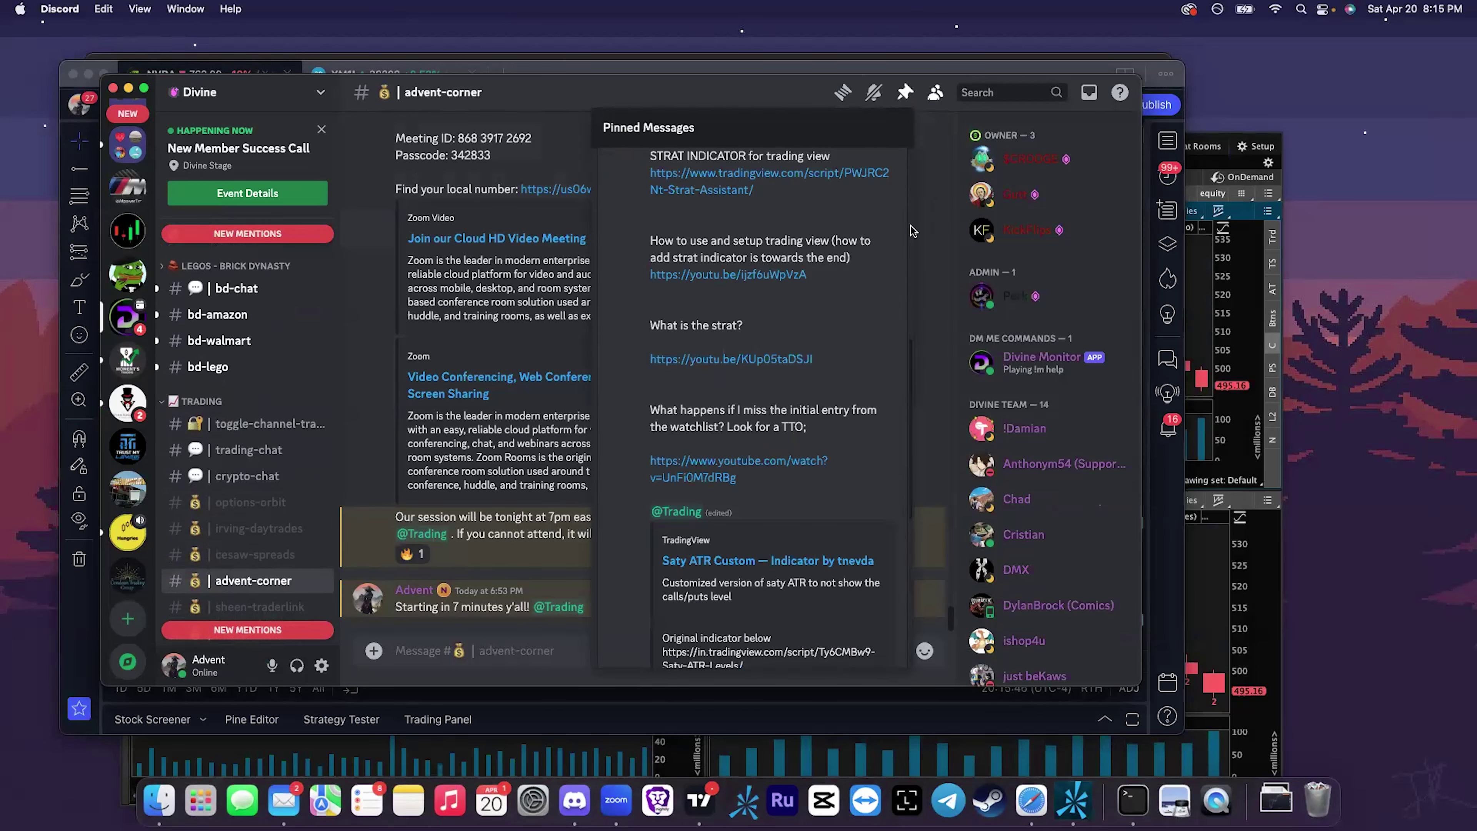
{"action": "scroll", "coordinate": [907, 244], "scroll_direction": "up", "scroll_amount": 10}
{"action": "left_click", "coordinate": [873, 181]}
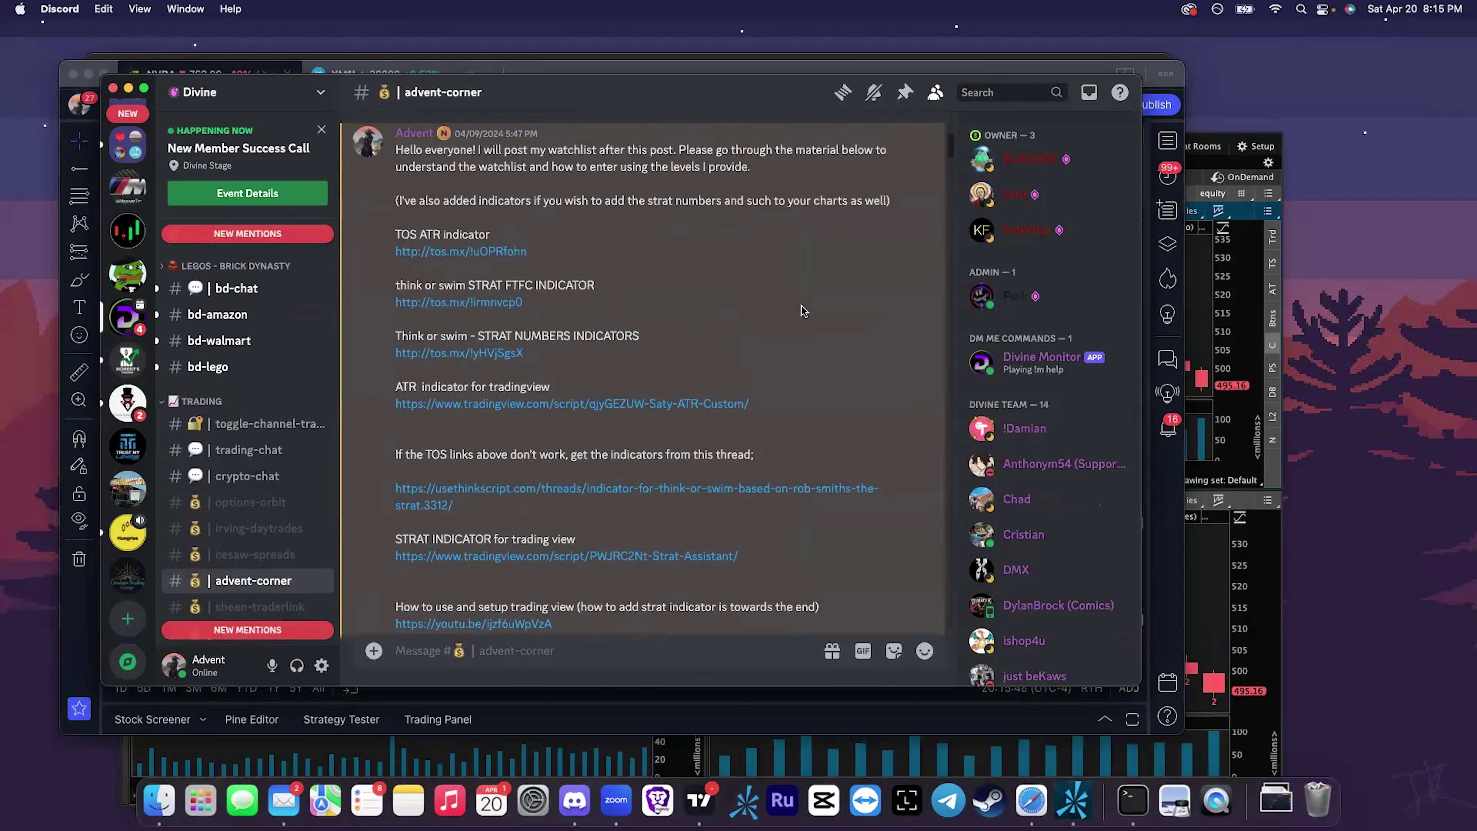
Step: Scroll down to THE_STRAT_EBOOK.pdf attachment and open it in Brave
{"action": "scroll", "coordinate": [802, 310], "scroll_direction": "down", "scroll_amount": 10}
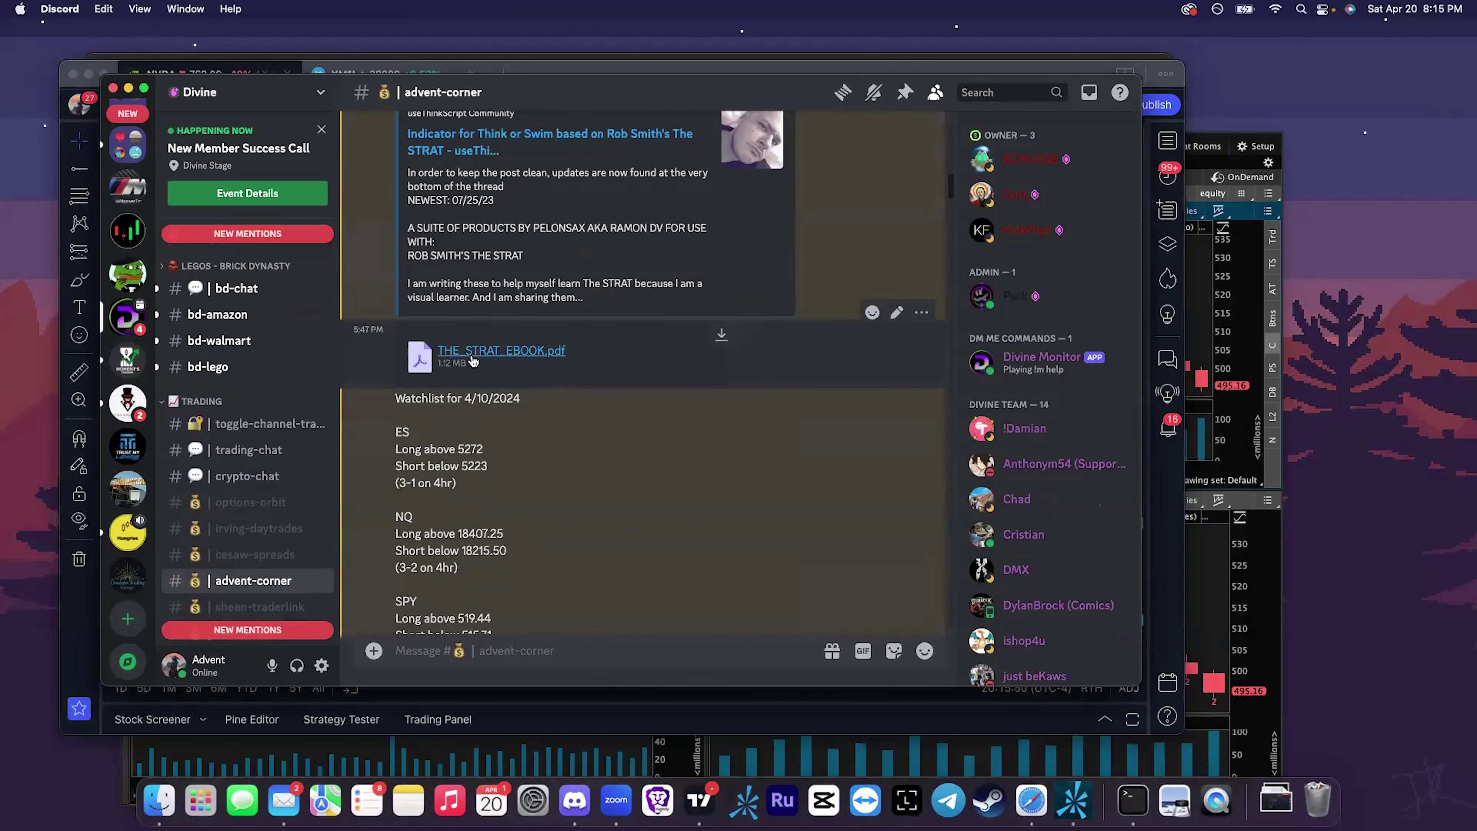
{"action": "left_click", "coordinate": [473, 355]}
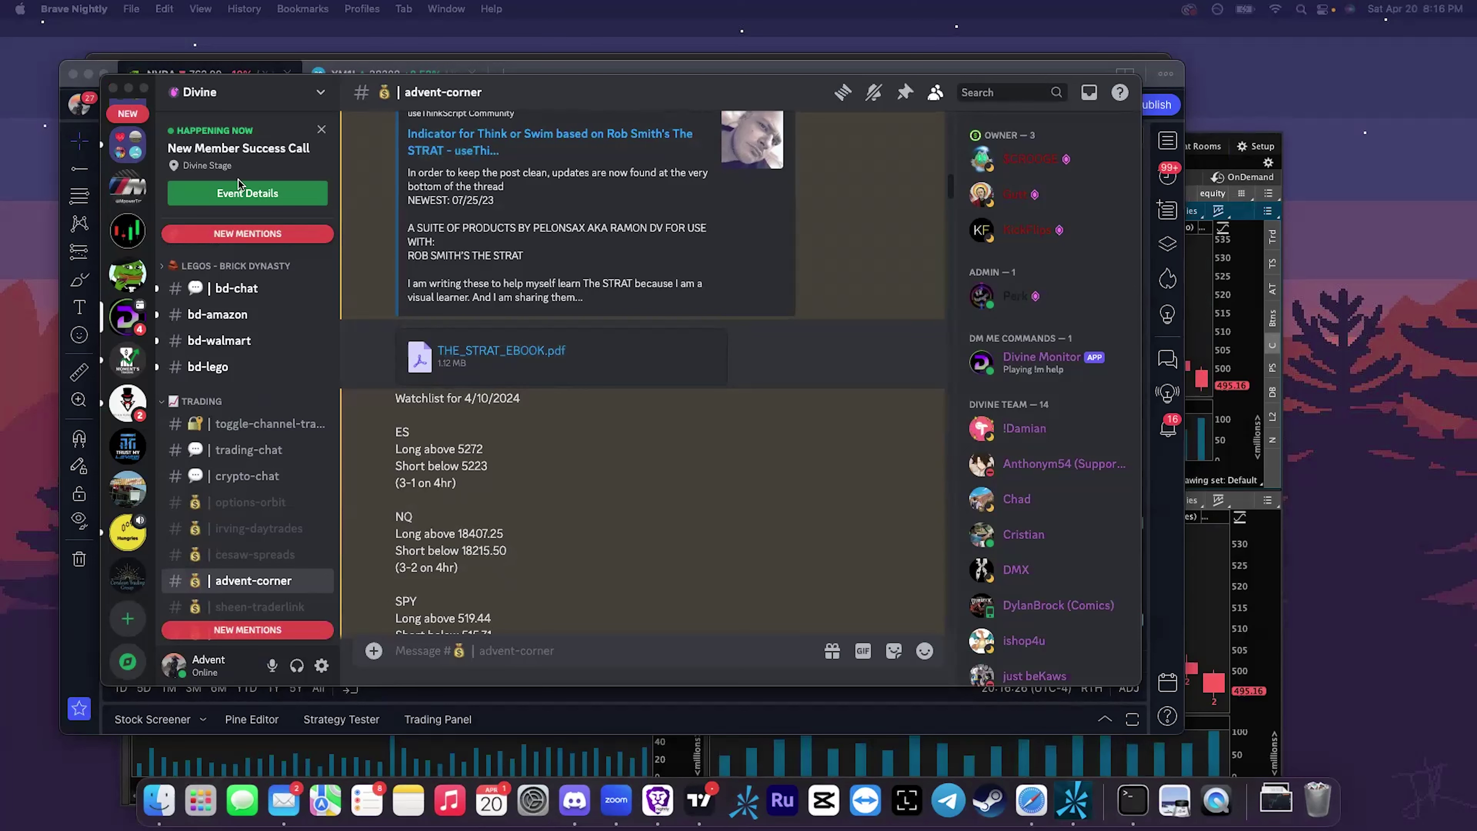
Step: Return to TradingView and pan to April 19 candles with short 842.22, stop 826.88, targets 824.00/816.88
{"action": "left_click", "coordinate": [1164, 464]}
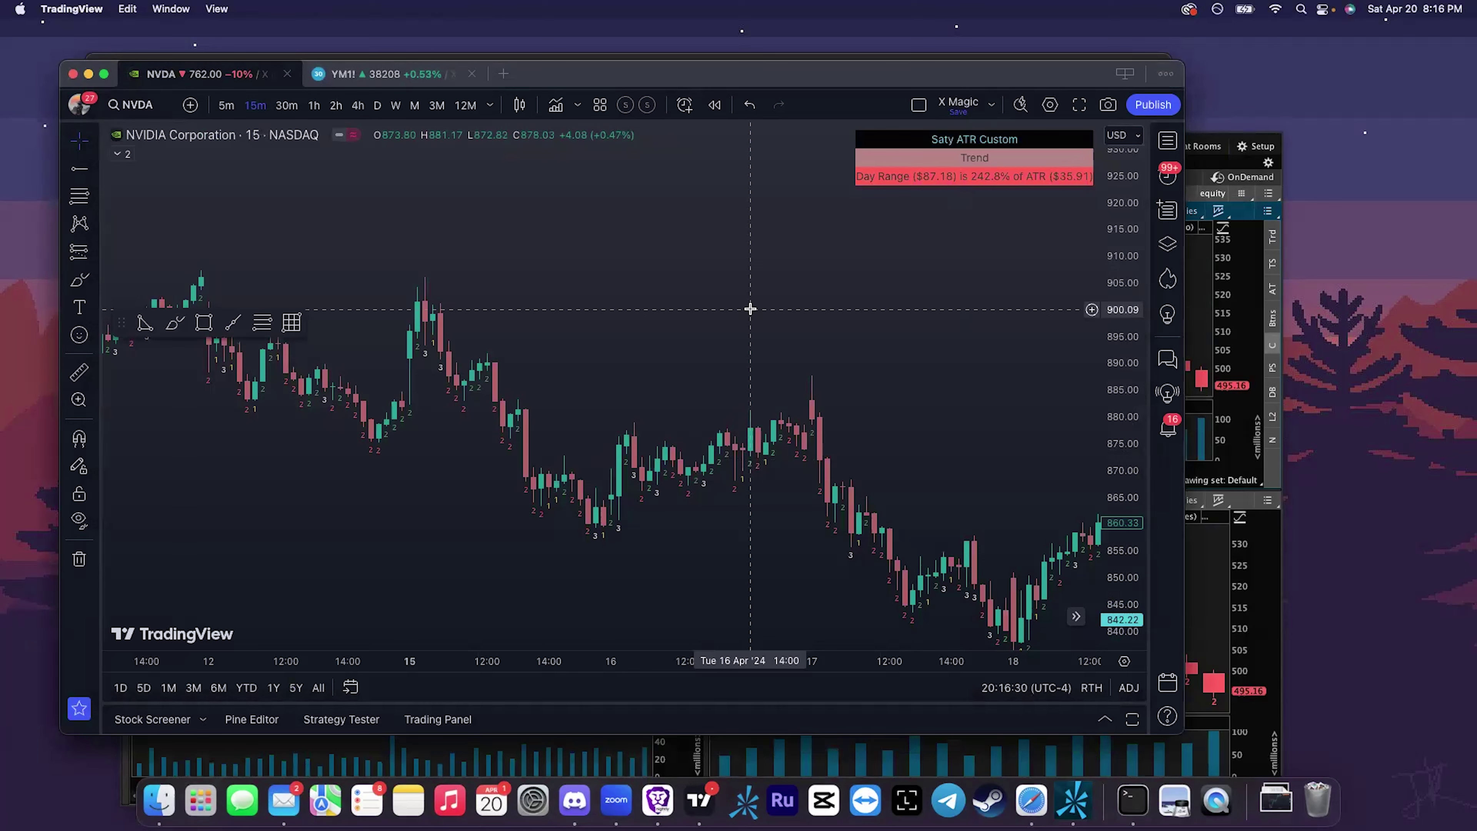
{"action": "scroll", "coordinate": [906, 356], "scroll_direction": "right", "scroll_amount": 5}
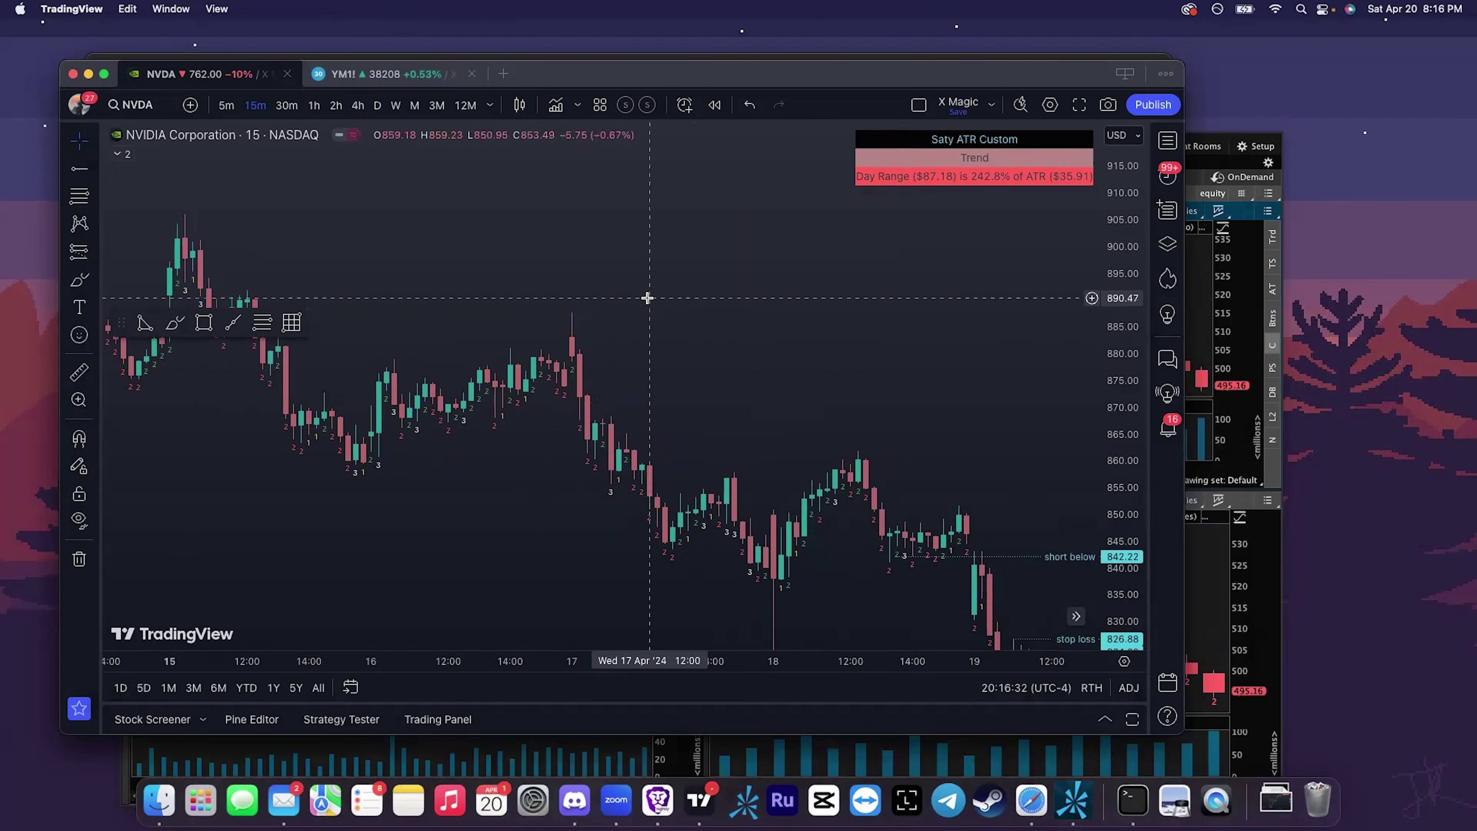
{"action": "left_click_drag", "start_coordinate": [773, 402], "coordinate": [572, 306]}
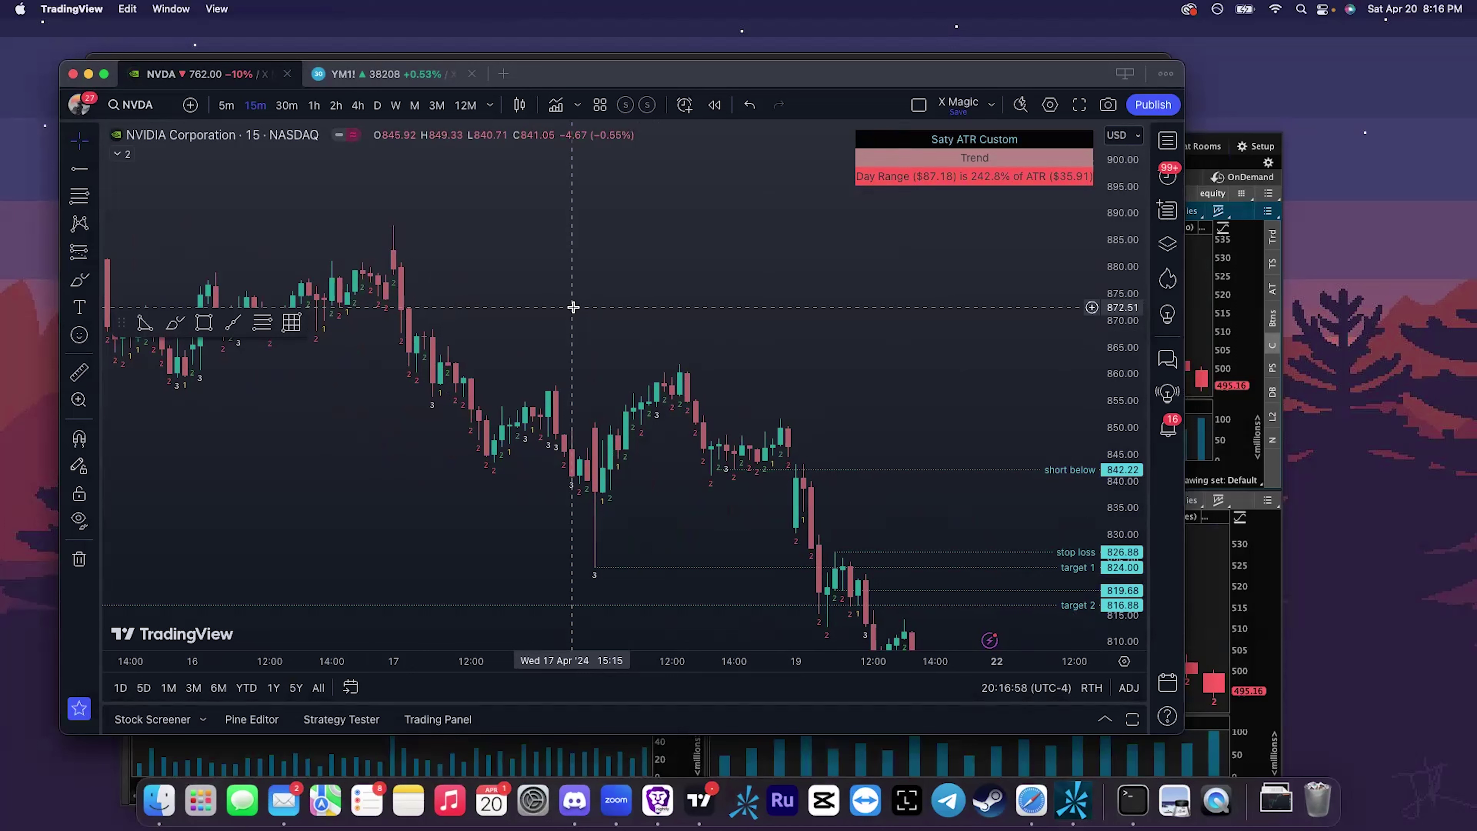
{"action": "left_click_drag", "start_coordinate": [607, 346], "coordinate": [557, 312]}
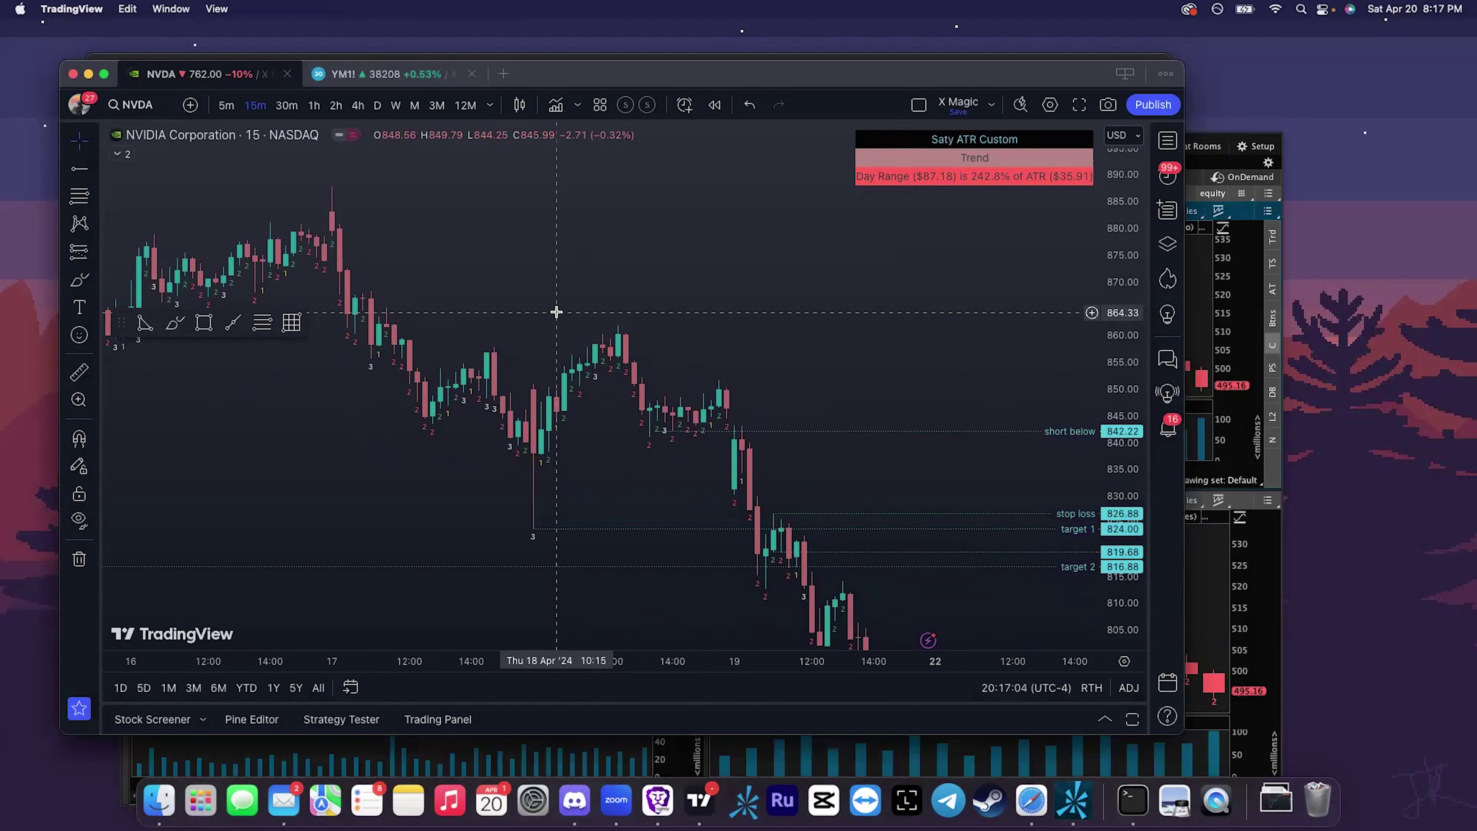
{"action": "left_click_drag", "start_coordinate": [556, 312], "coordinate": [462, 303]}
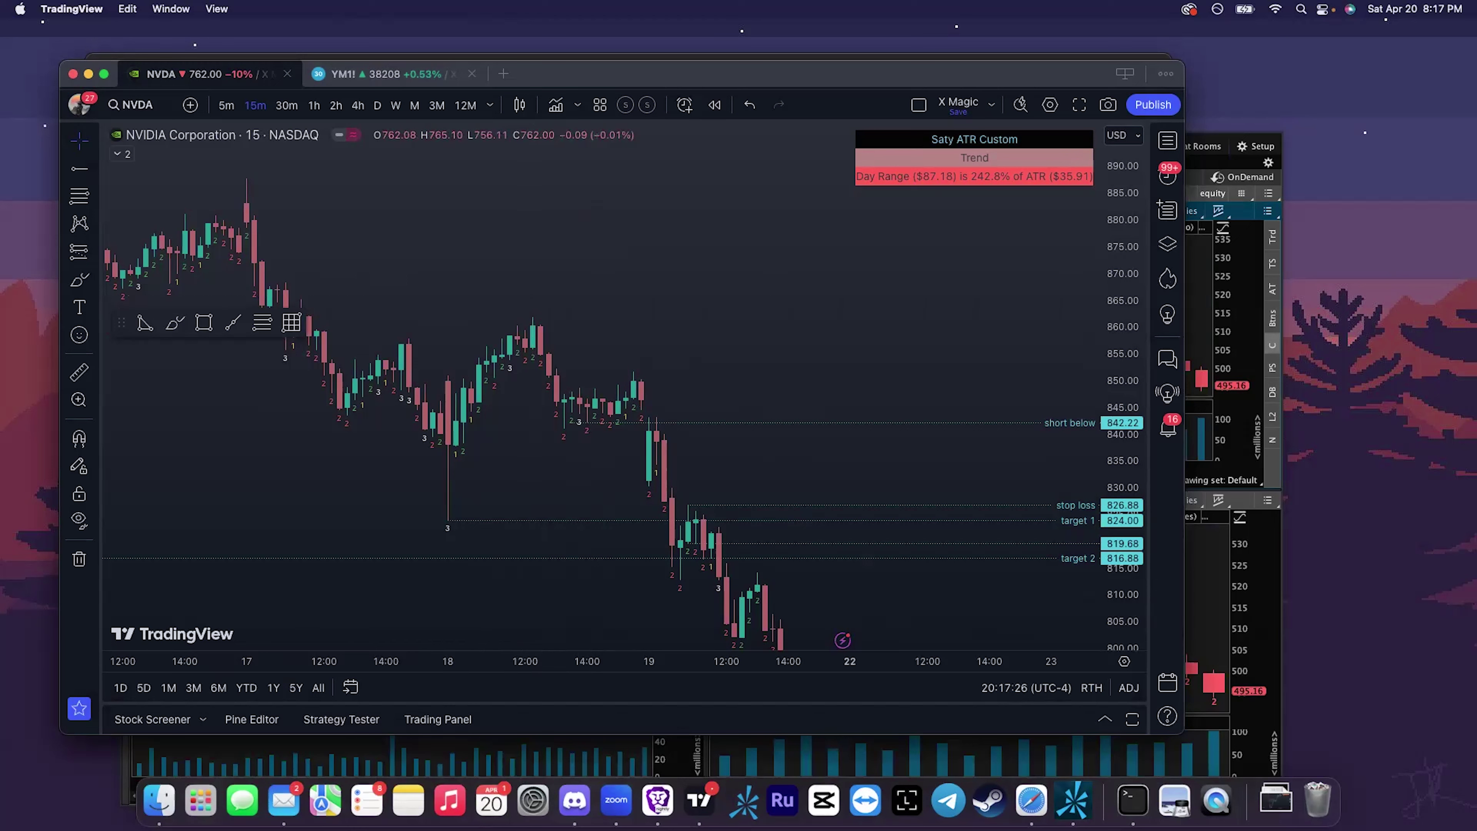
{"action": "mouse_move", "coordinate": [907, 814]}
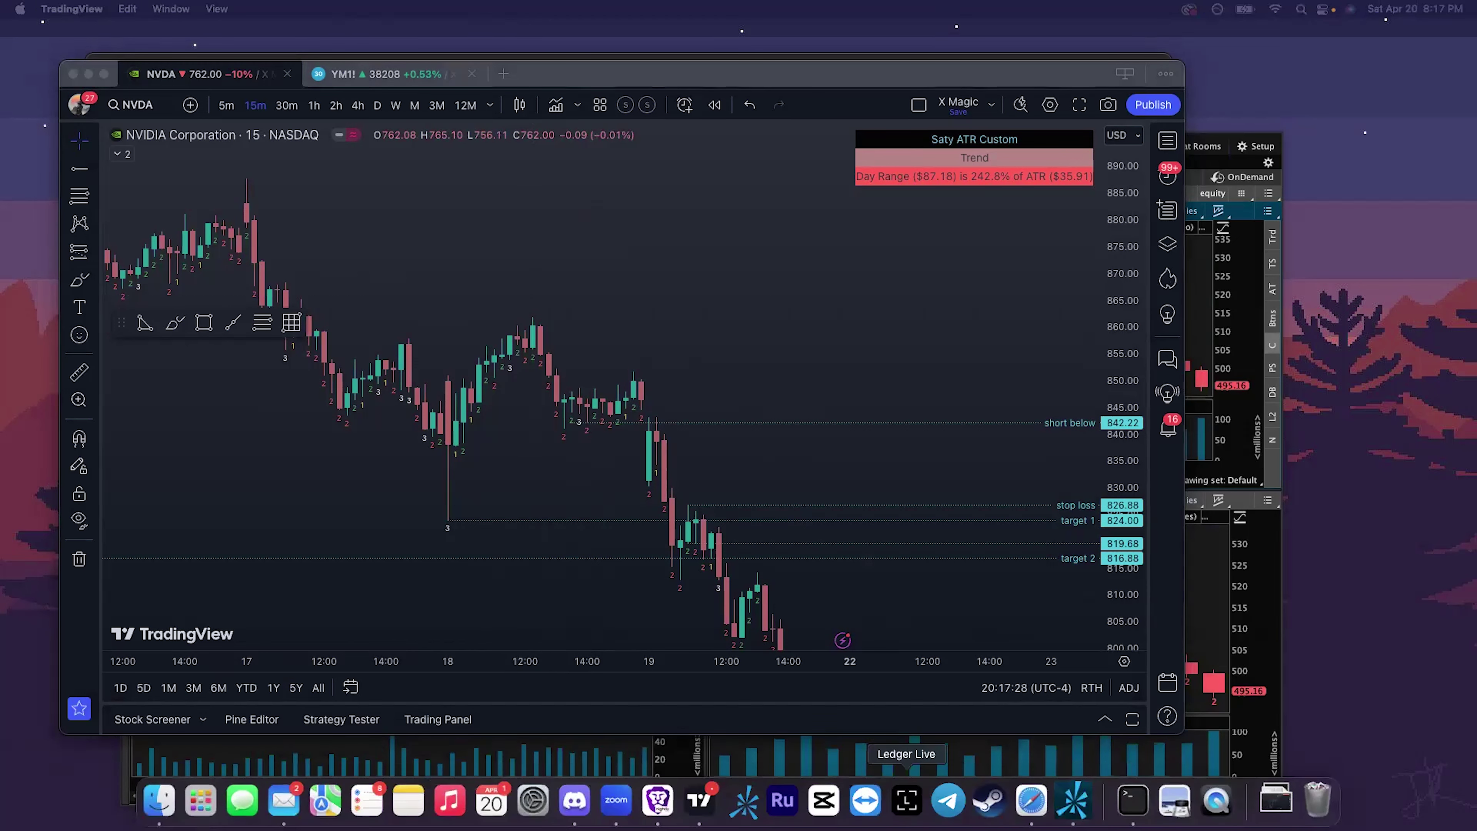